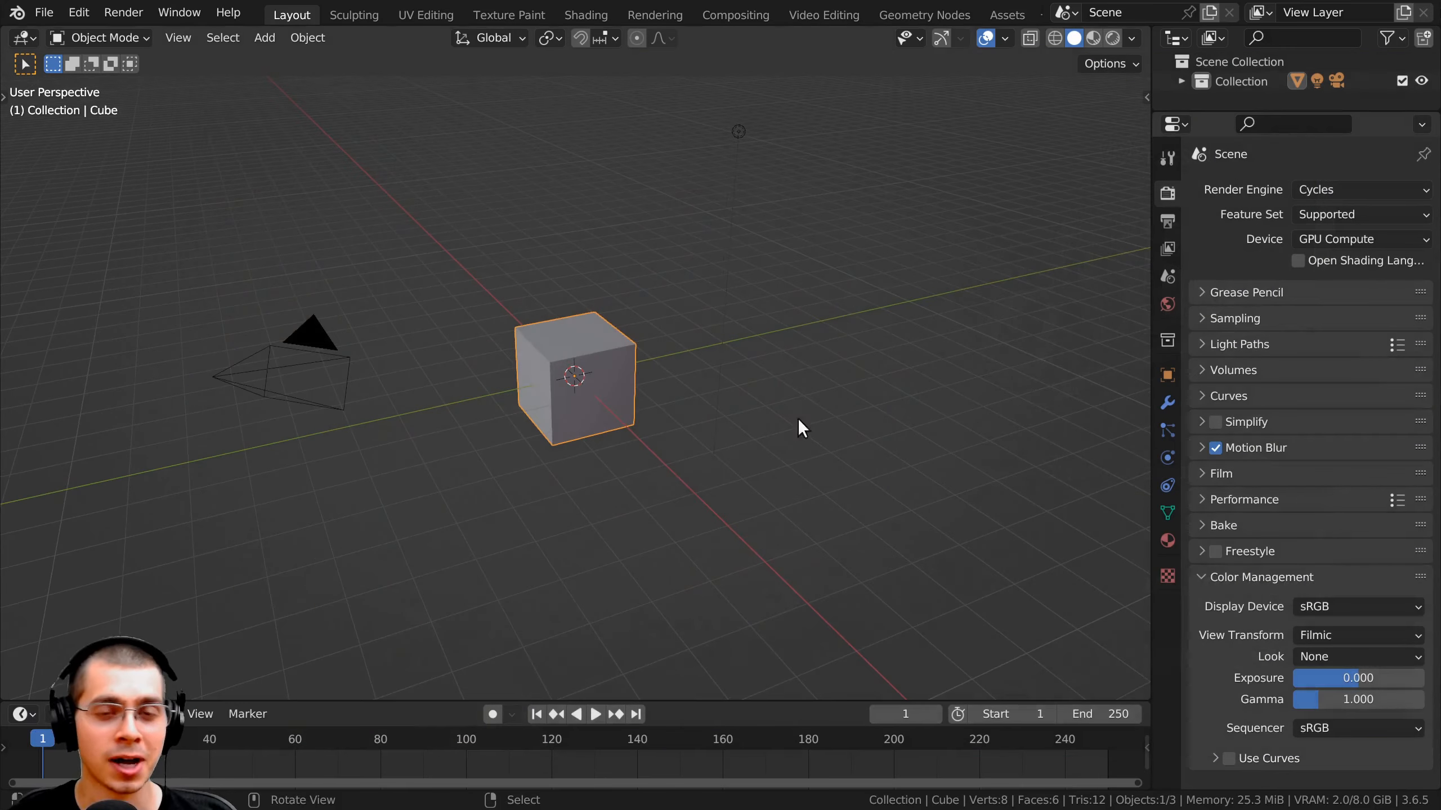
- Start the on-screen key display of the Shortcut VUr add-on from the sidebar, and hide the sidebar again
{"action": "middle_click_drag", "start_coordinate": [563, 157], "coordinate": [596, 137]}
{"action": "middle_click_drag", "start_coordinate": [666, 363], "coordinate": [703, 359]}
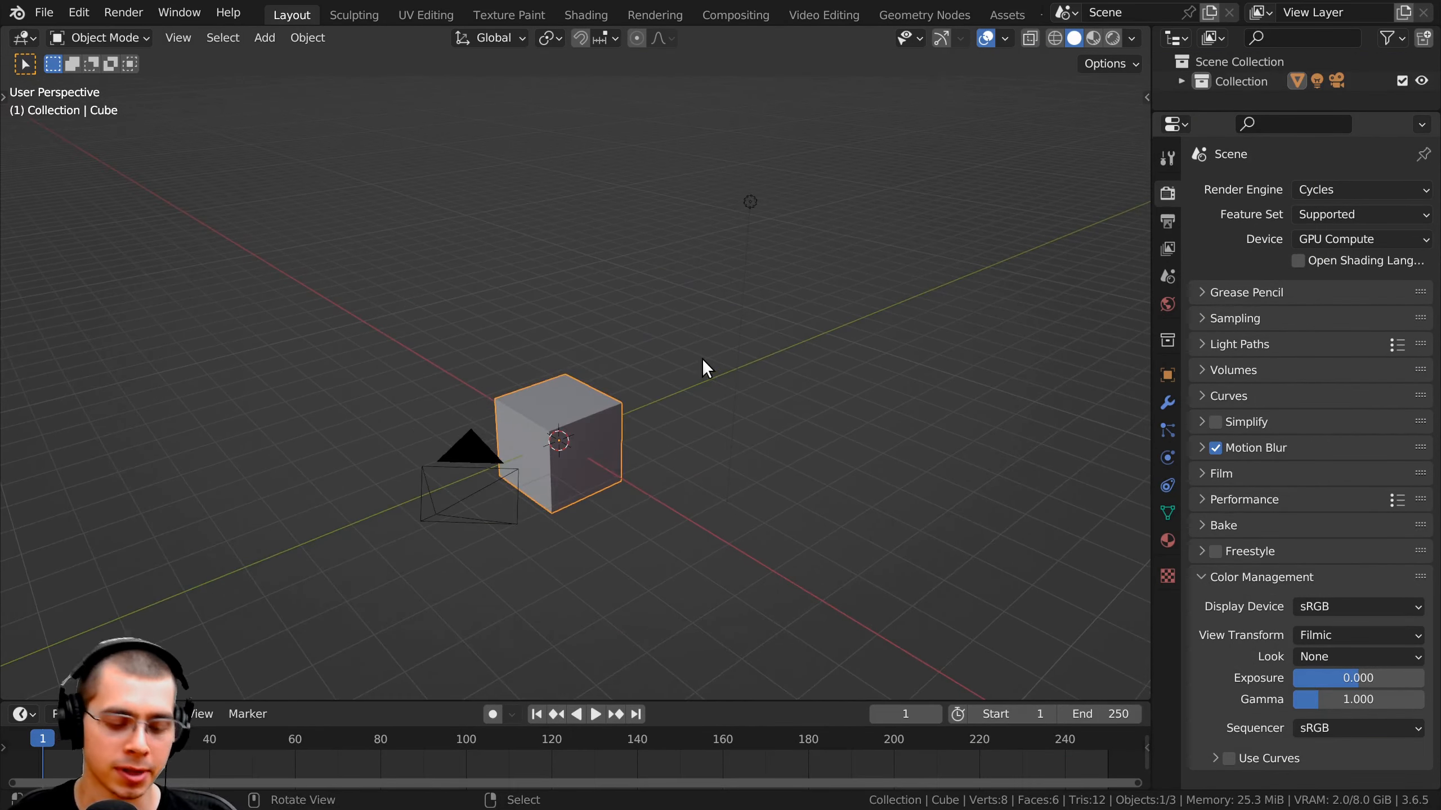
{"action": "key", "text": "n"}
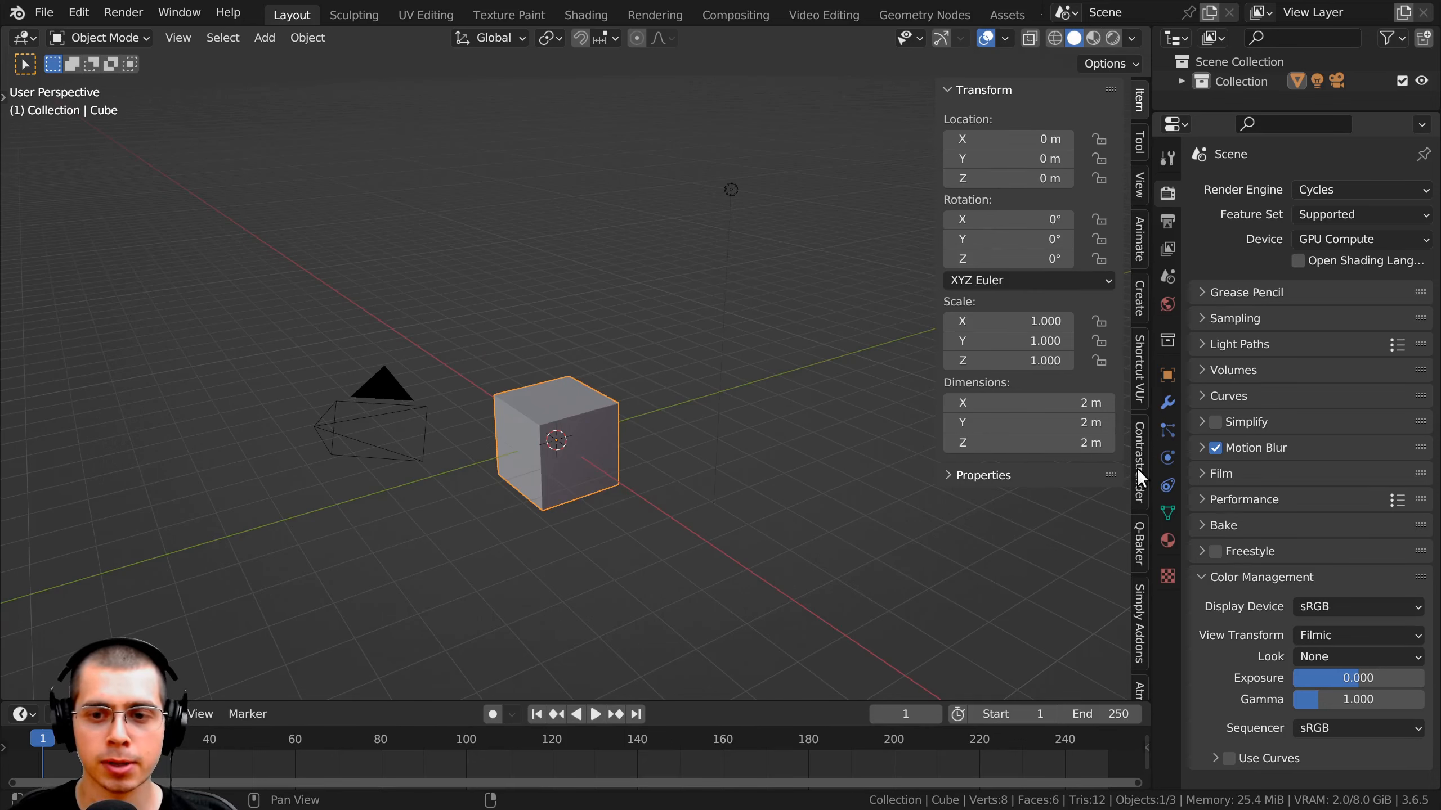
{"action": "left_click", "coordinate": [1141, 377]}
{"action": "left_click", "coordinate": [1046, 119]}
{"action": "key", "text": "n"}
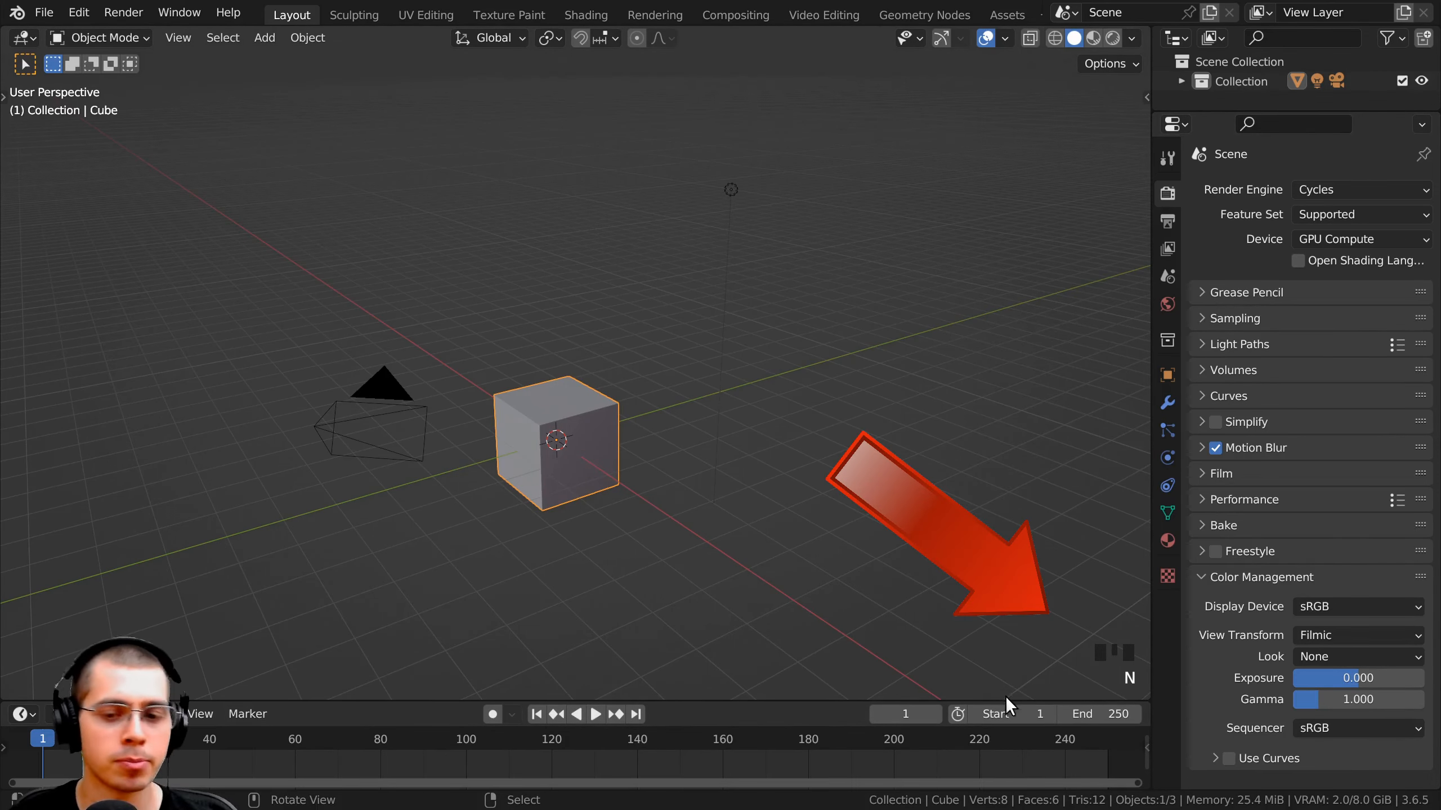
- Enlarge the timeline area and delete all the default objects from the scene
{"action": "left_click_drag", "start_coordinate": [1007, 700], "coordinate": [1006, 641]}
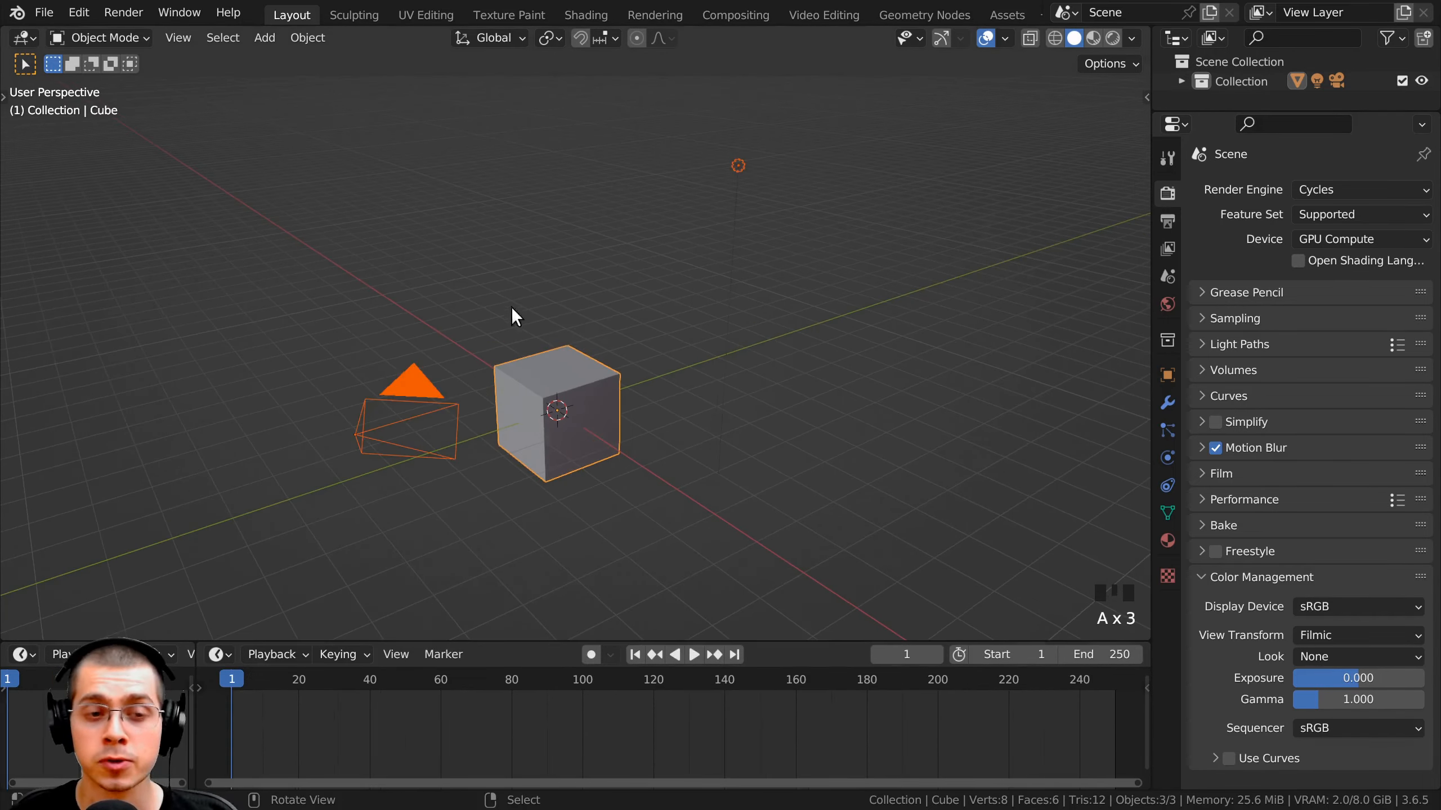
{"action": "middle_click_drag", "start_coordinate": [515, 317], "coordinate": [730, 349]}
{"action": "key", "text": "x"}
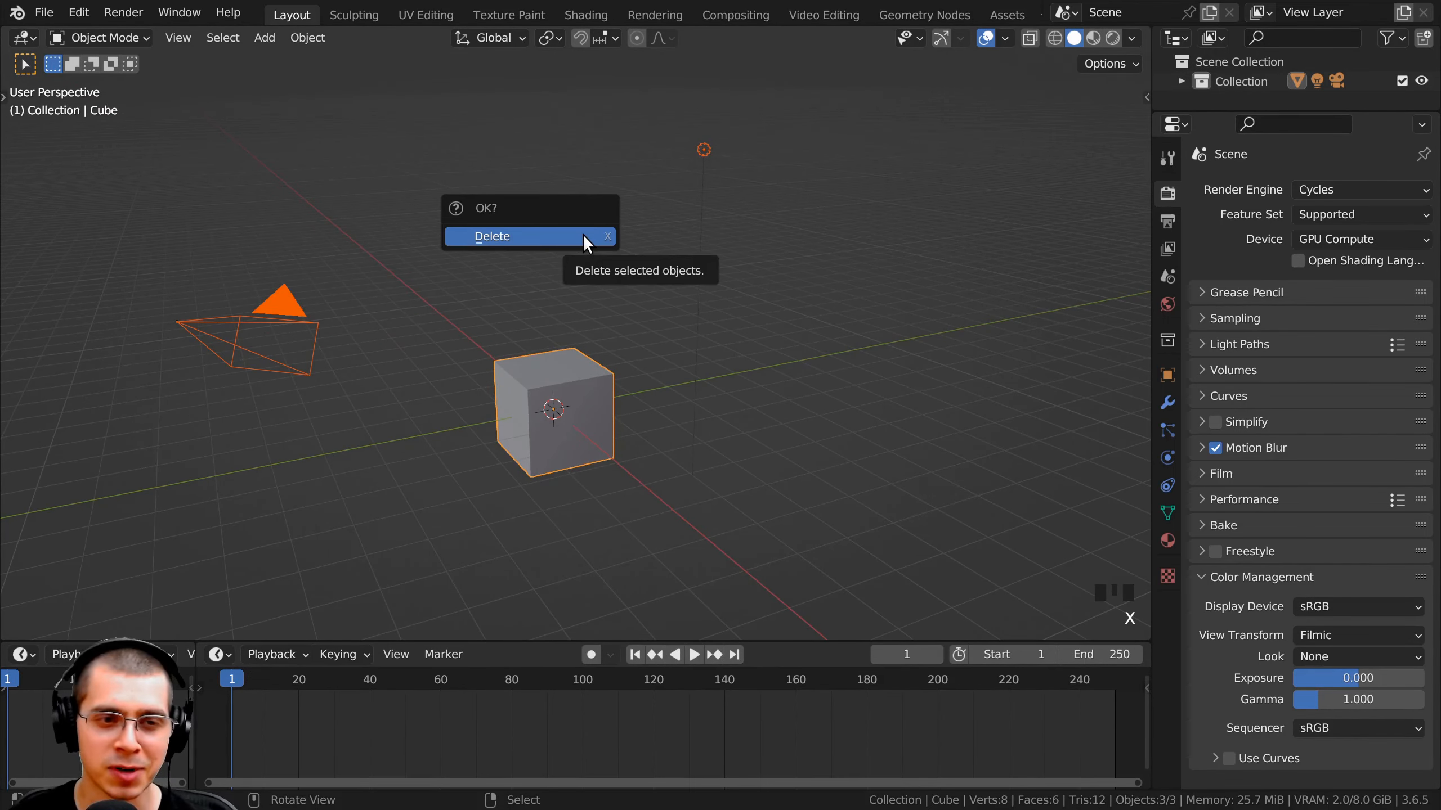
{"action": "left_click", "coordinate": [584, 234]}
- Add a UV sphere mesh to the empty scene
{"action": "middle_click_drag", "start_coordinate": [597, 241], "coordinate": [613, 271]}
{"action": "key", "text": "shift+a"}
{"action": "mouse_move", "coordinate": [613, 270]}
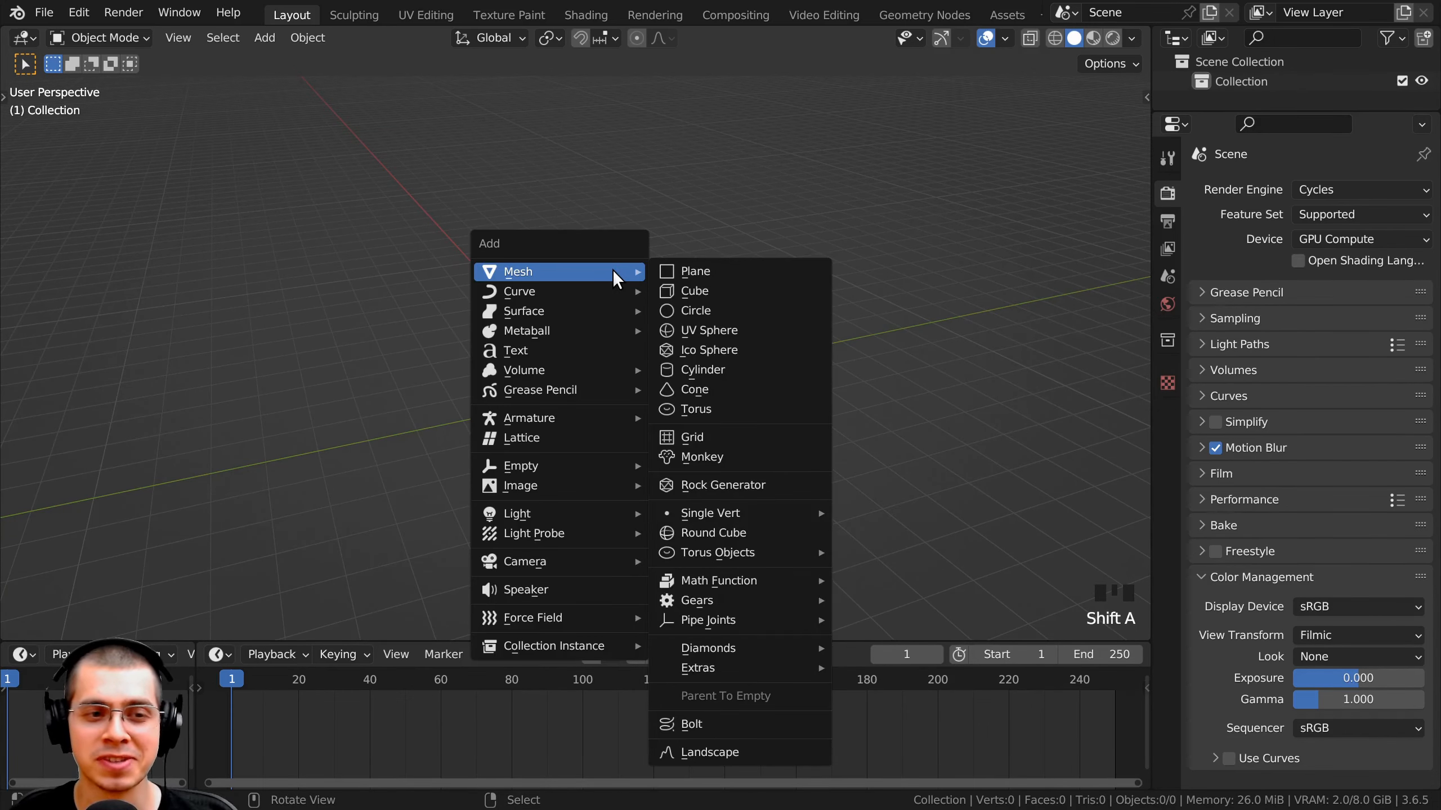
{"action": "left_click", "coordinate": [711, 331]}
{"action": "middle_click_drag", "start_coordinate": [711, 331], "coordinate": [592, 280], "text": "shift"}
{"action": "scroll", "coordinate": [652, 300], "scroll_direction": "up", "scroll_amount": 3}
- In Edit Mode, deselect the sphere's mesh and add a cylinder with 8 vertices to the same object
{"action": "key", "text": "Tab"}
{"action": "key", "text": "a"}
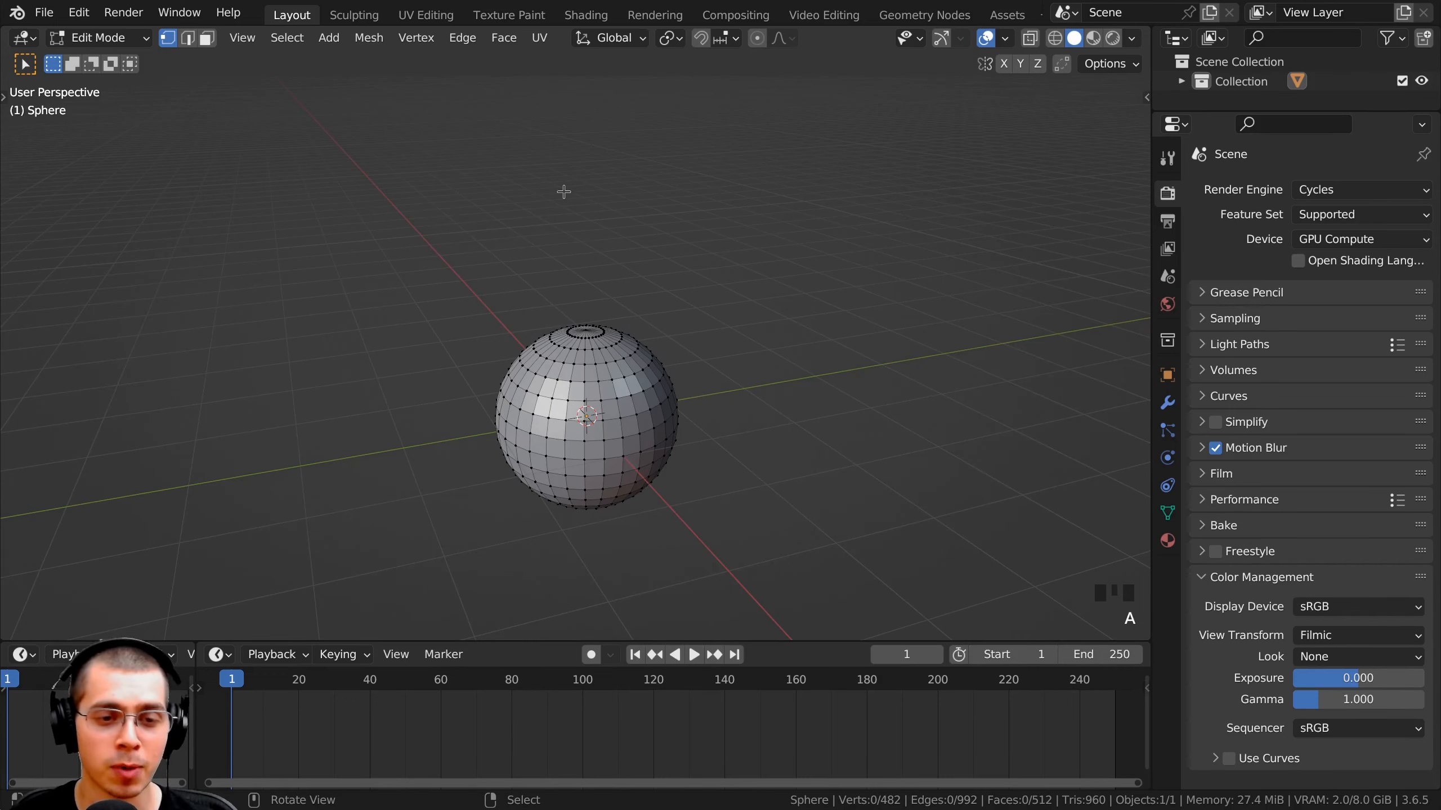
{"action": "middle_click_drag", "start_coordinate": [569, 319], "coordinate": [566, 183]}
{"action": "key", "text": "shift+a"}
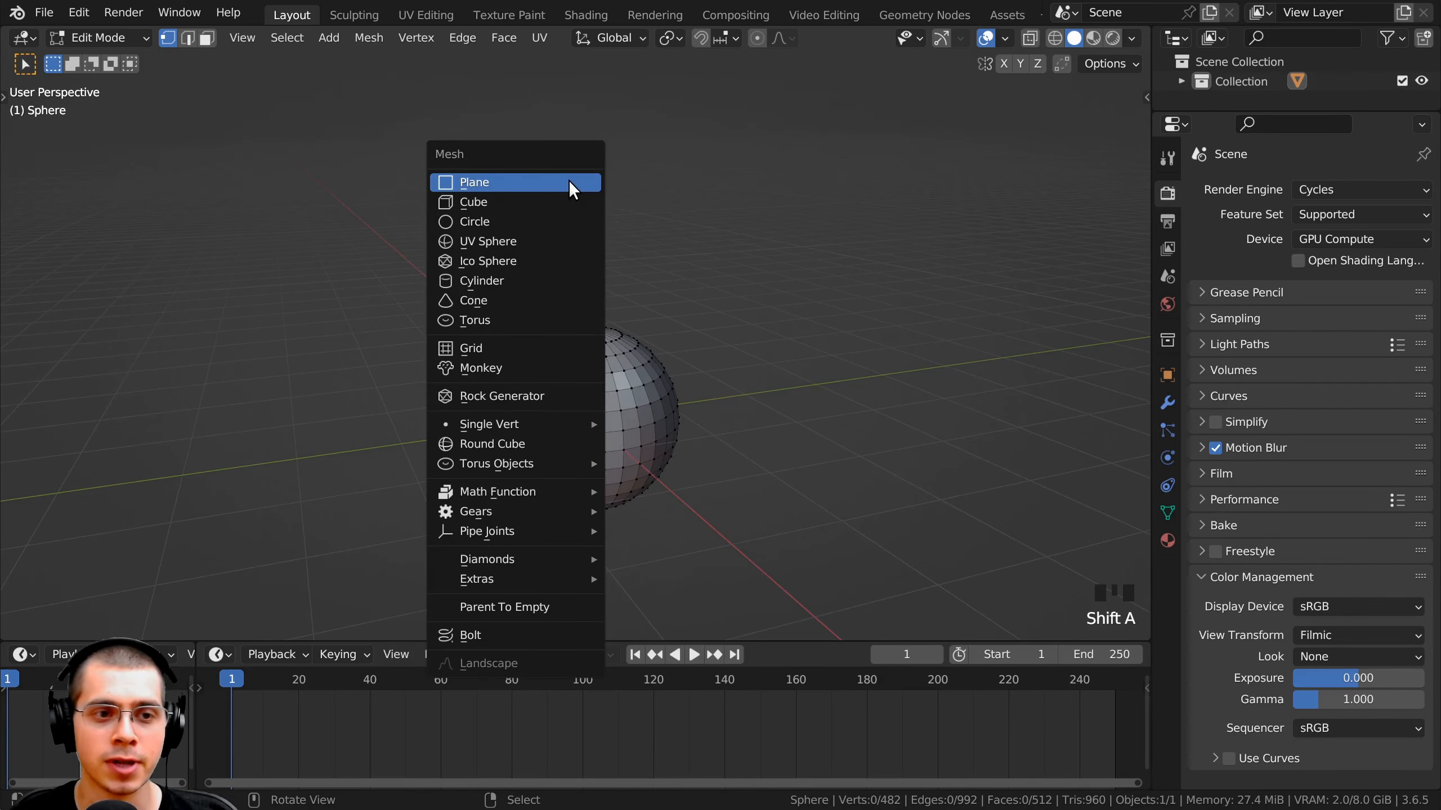
{"action": "left_click", "coordinate": [511, 281]}
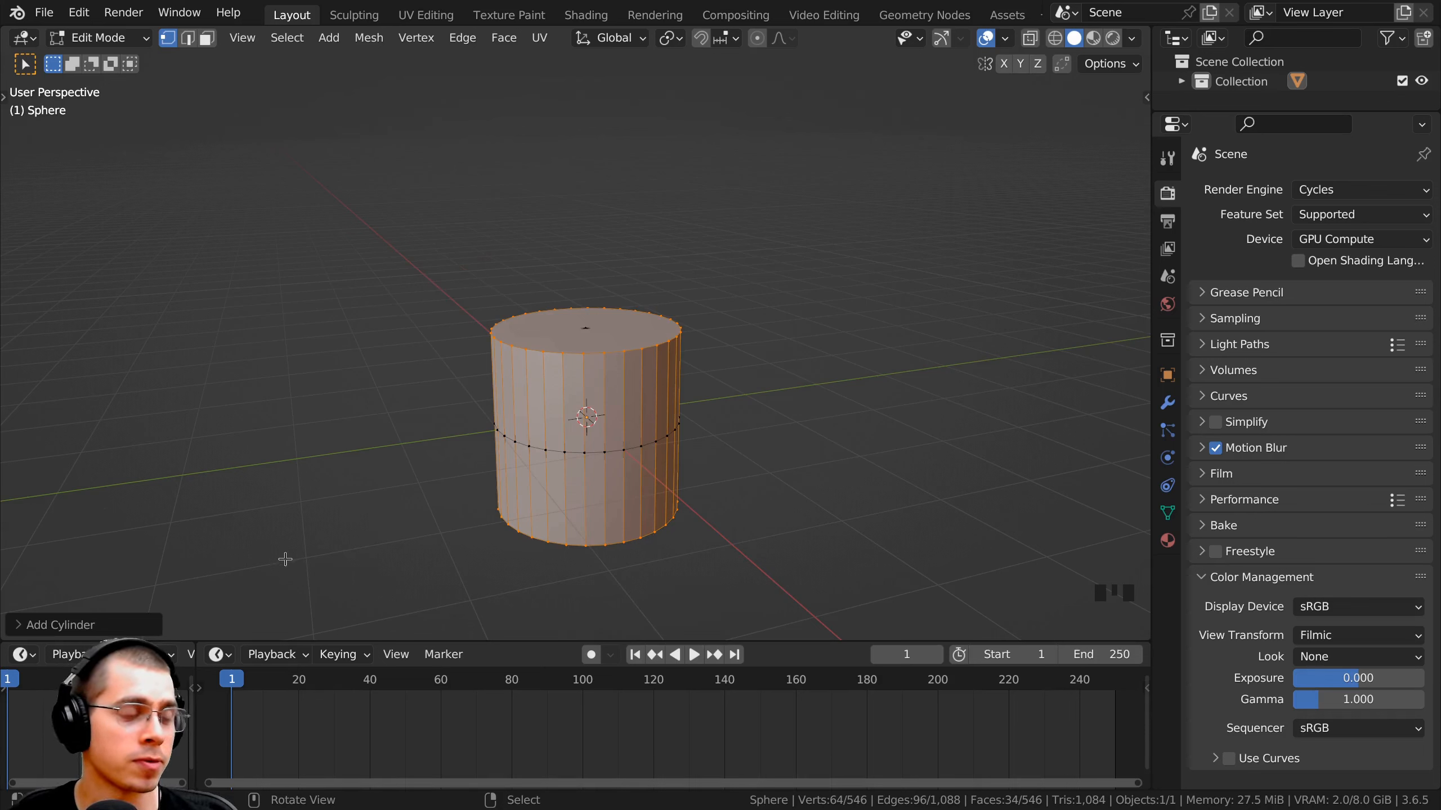
{"action": "left_click", "coordinate": [19, 625]}
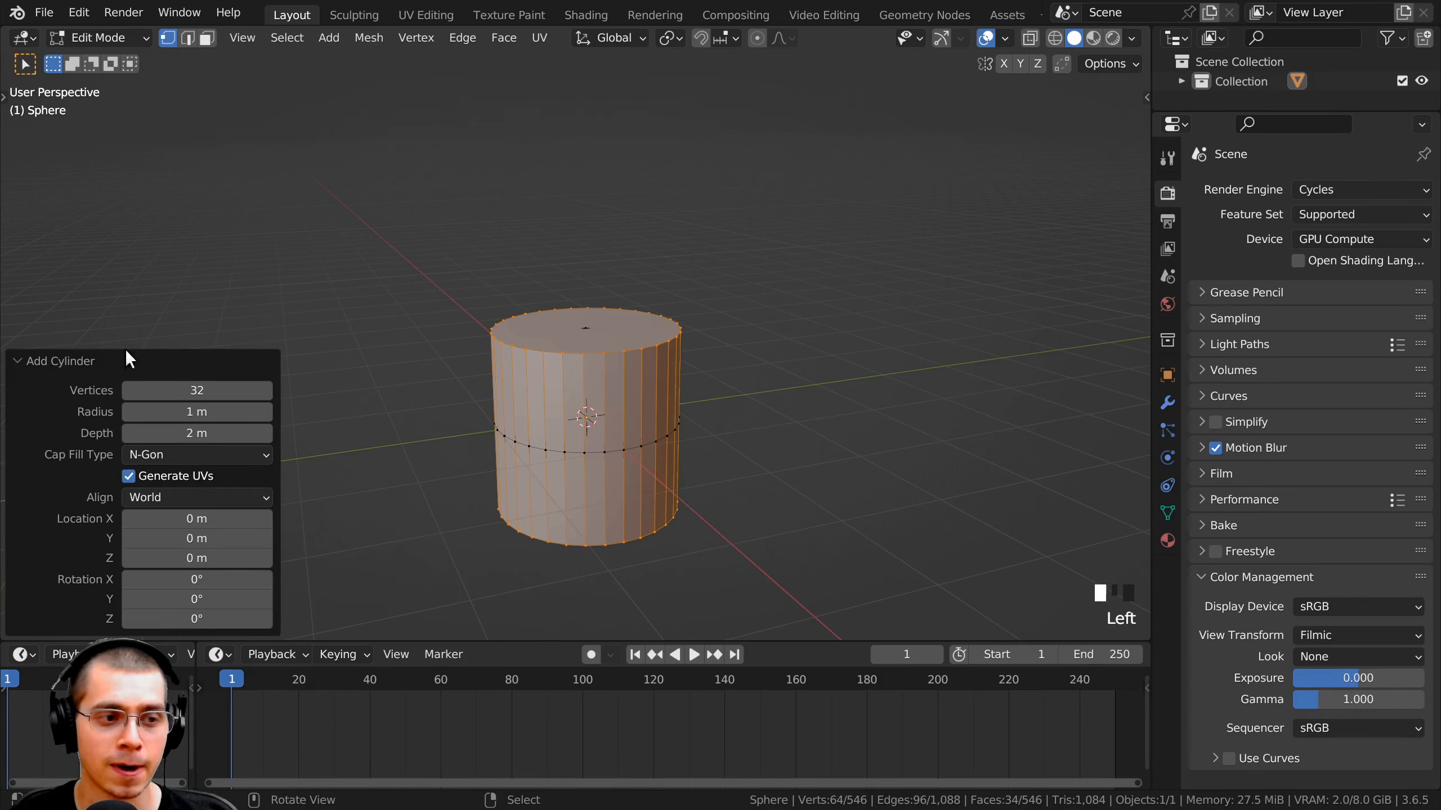
{"action": "left_click", "coordinate": [230, 386]}
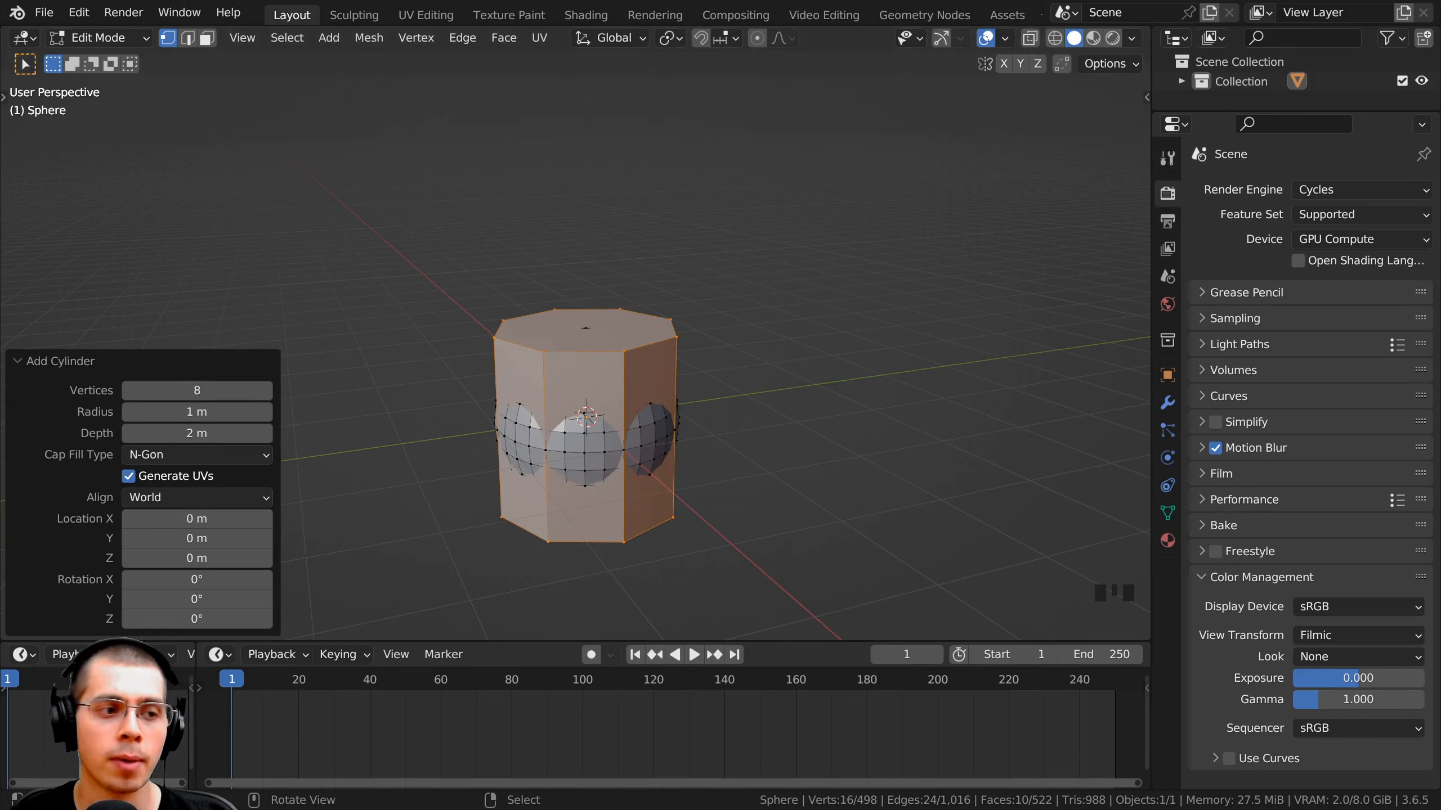
{"action": "left_click", "coordinate": [19, 363]}
- Scale the cylinder down to about 0.19 and turn it into a long thin rod through the sphere
{"action": "middle_click_drag", "start_coordinate": [622, 382], "coordinate": [988, 399]}
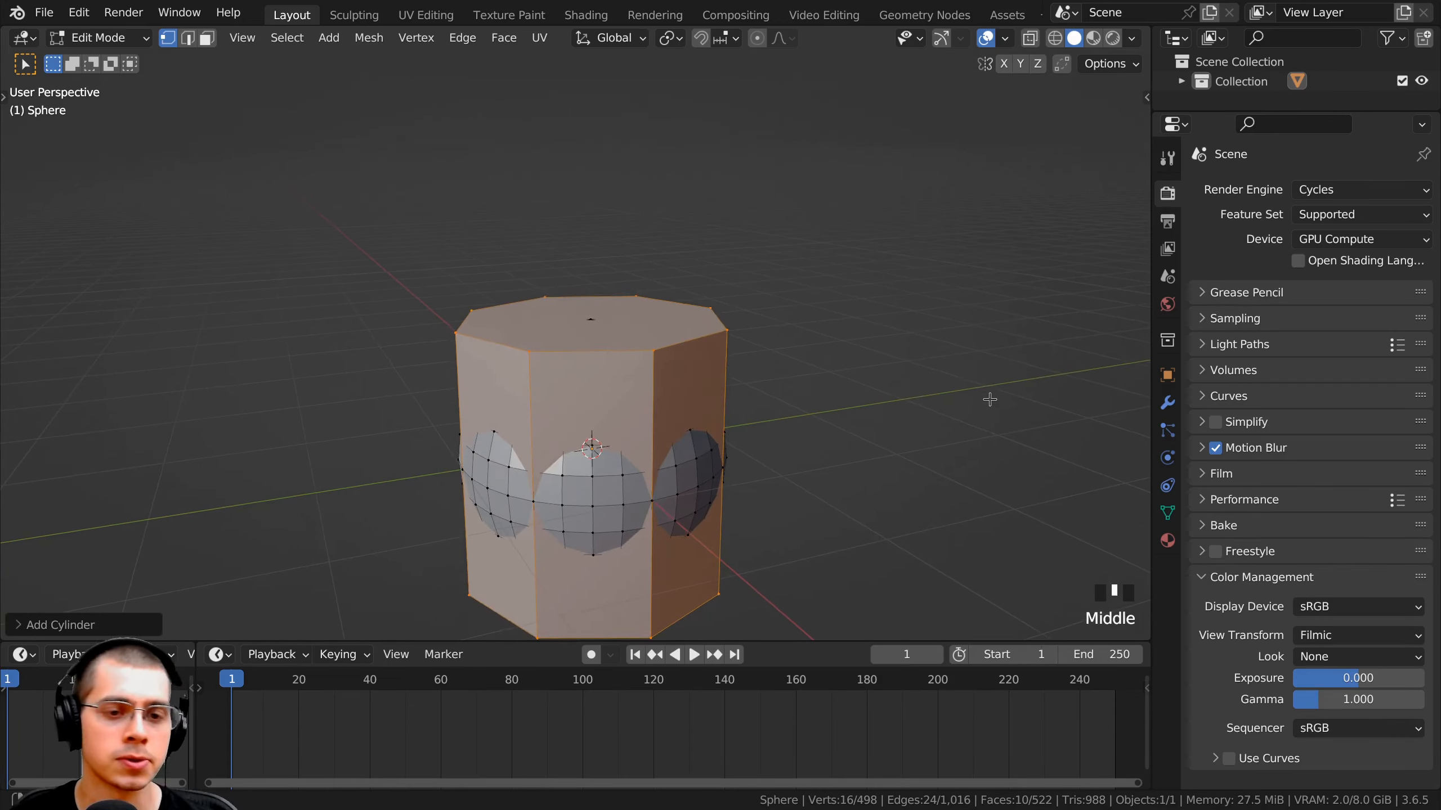
{"action": "key", "text": "s"}
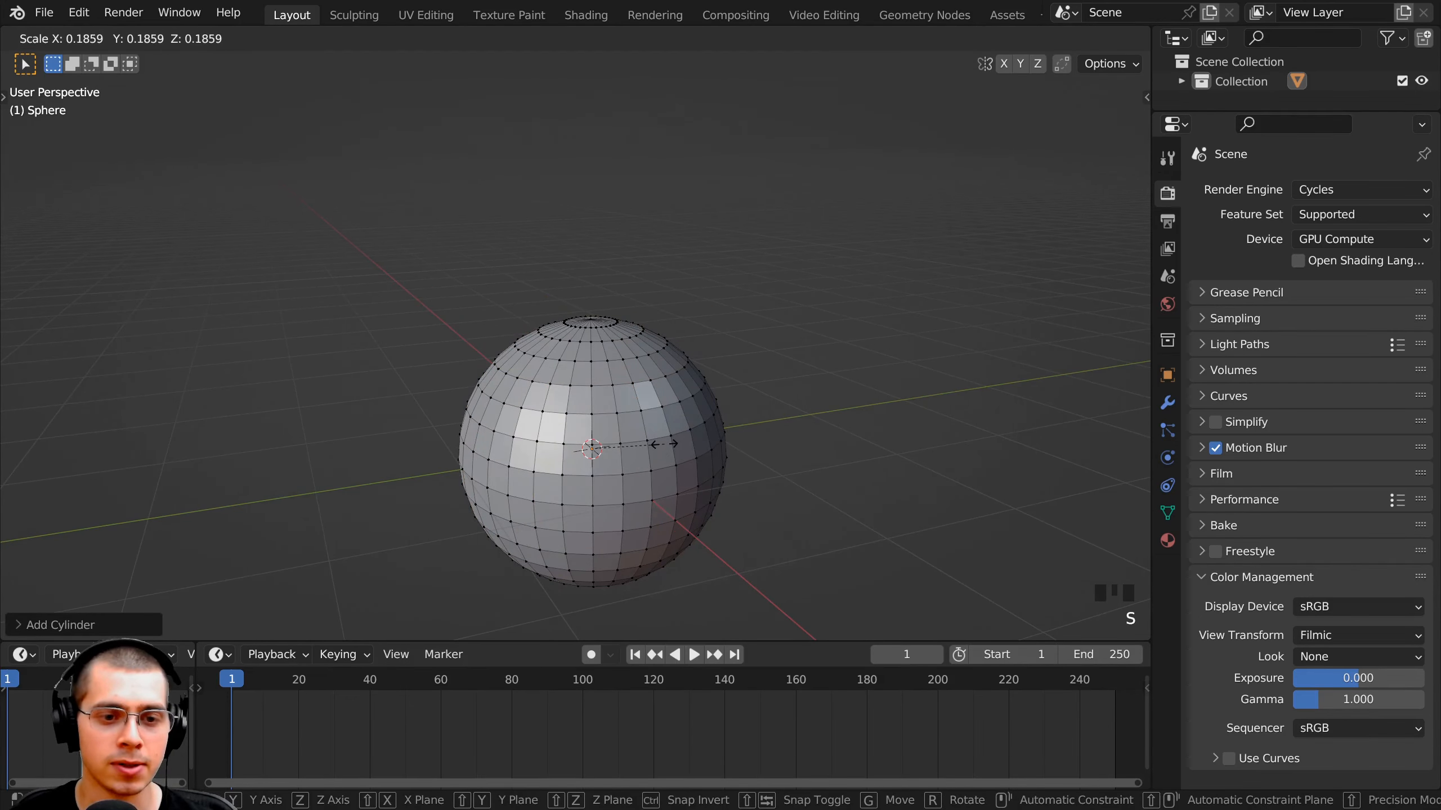
{"action": "left_click", "coordinate": [664, 444]}
{"action": "scroll", "coordinate": [641, 443], "scroll_direction": "down", "scroll_amount": 3}
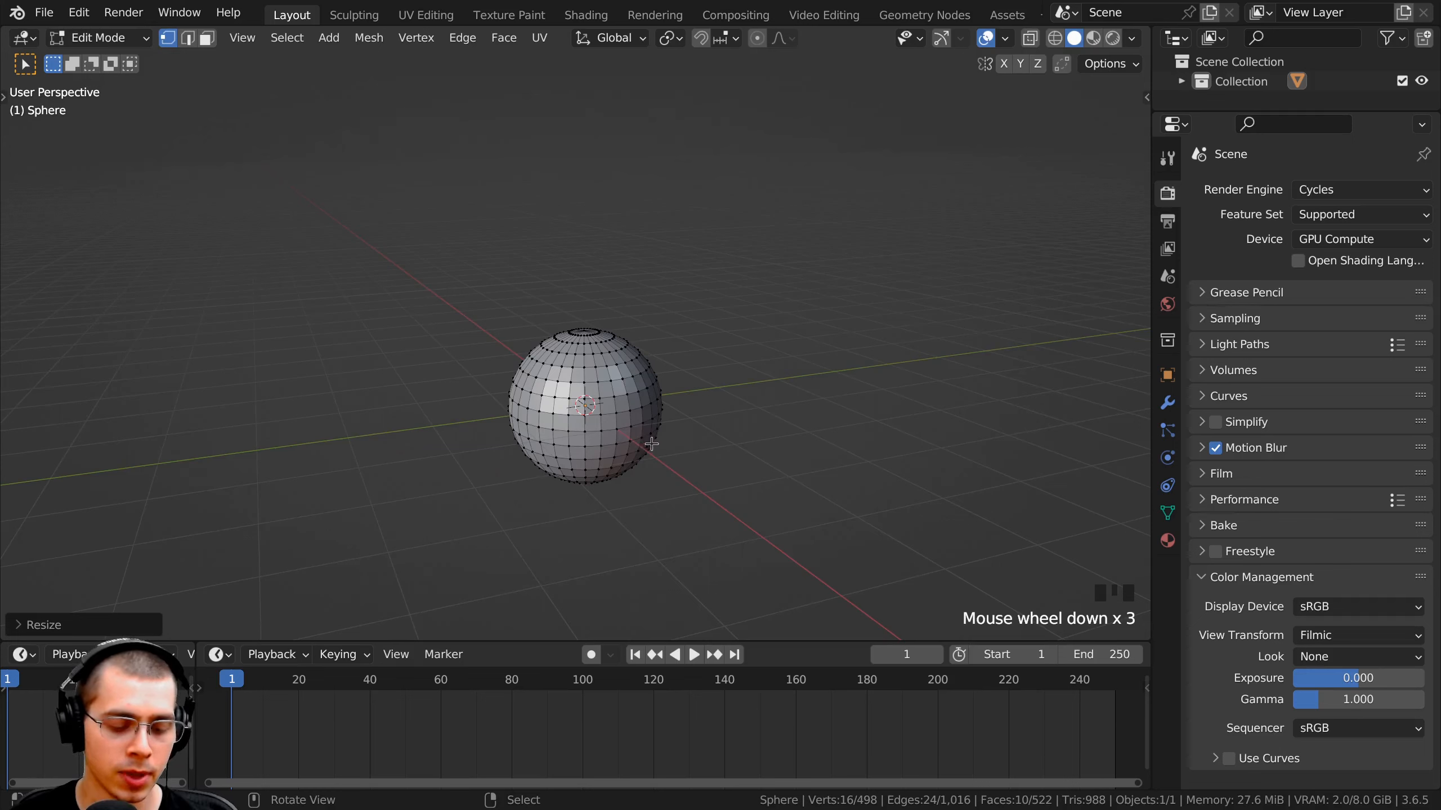
{"action": "key", "text": "s"}
{"action": "left_click", "coordinate": [390, 432]}
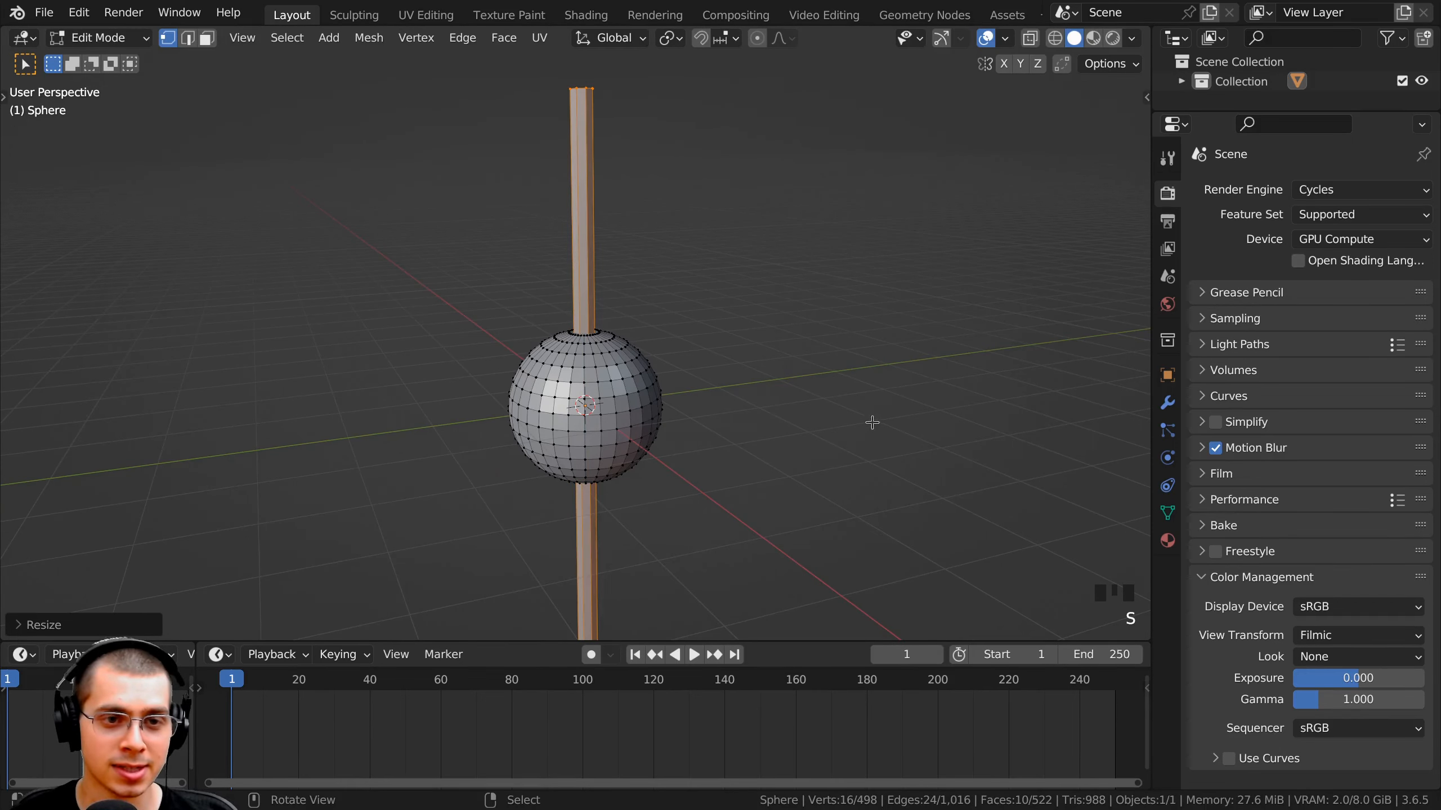
- Refine the rod's thickness and length along Z, and raise it until its lower end meets the top of the sphere
{"action": "key", "text": "s"}
{"action": "key", "text": "z"}
{"action": "left_click", "coordinate": [647, 233]}
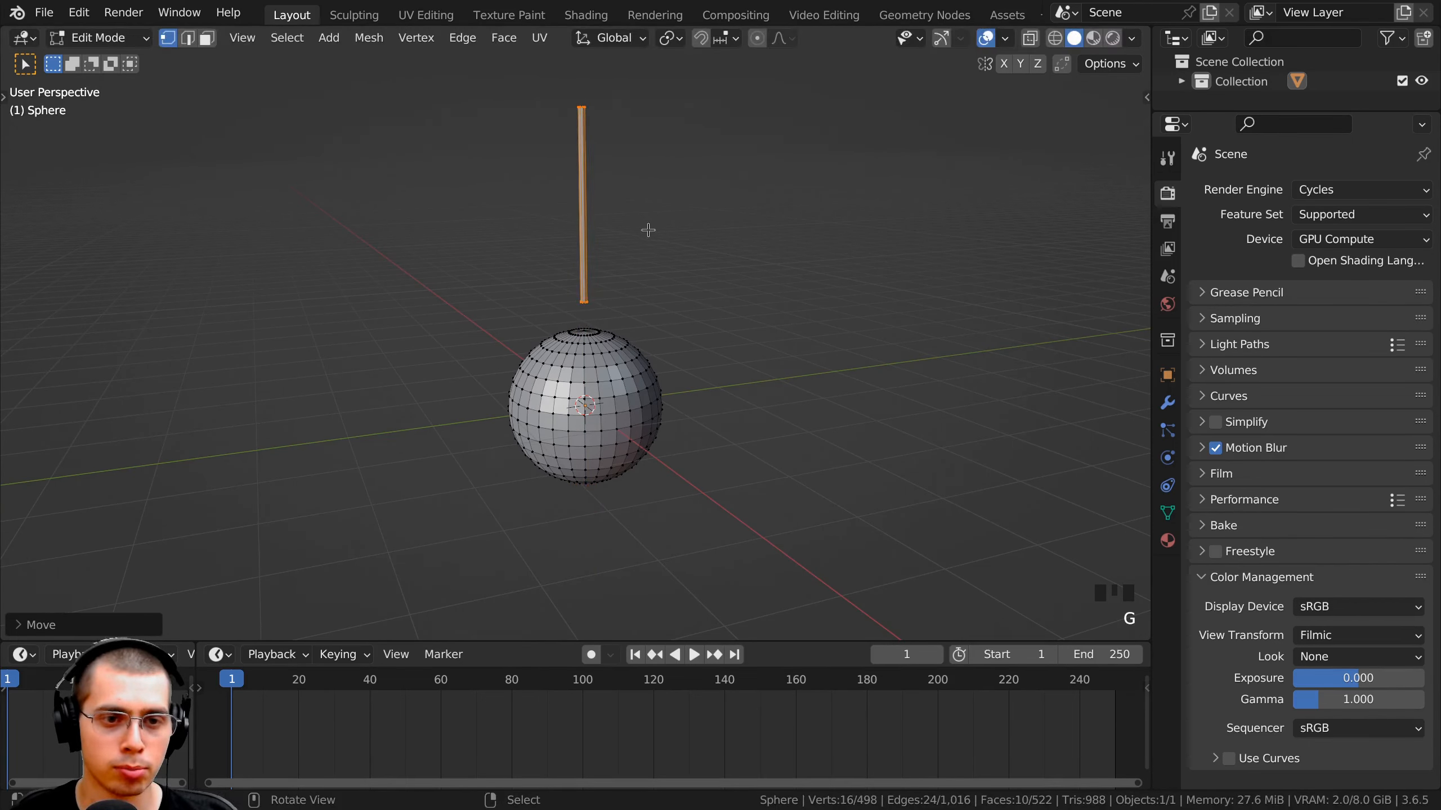
{"action": "key", "text": "s"}
{"action": "key", "text": "z"}
{"action": "left_click", "coordinate": [681, 233]}
{"action": "scroll", "coordinate": [748, 251], "scroll_direction": "down", "scroll_amount": 2}
{"action": "key", "text": "s"}
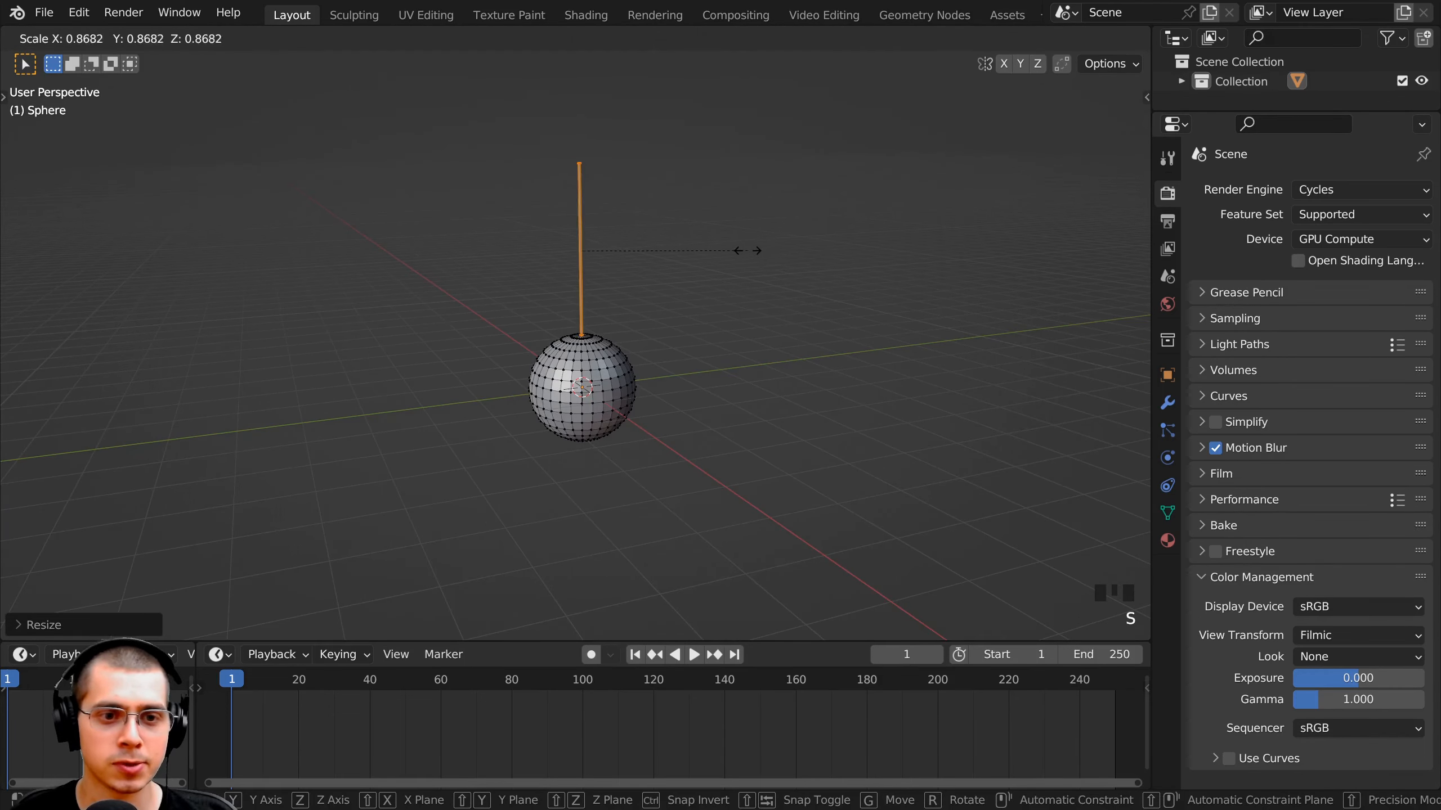
{"action": "left_click", "coordinate": [802, 262]}
{"action": "key", "text": "g"}
{"action": "key", "text": "z"}
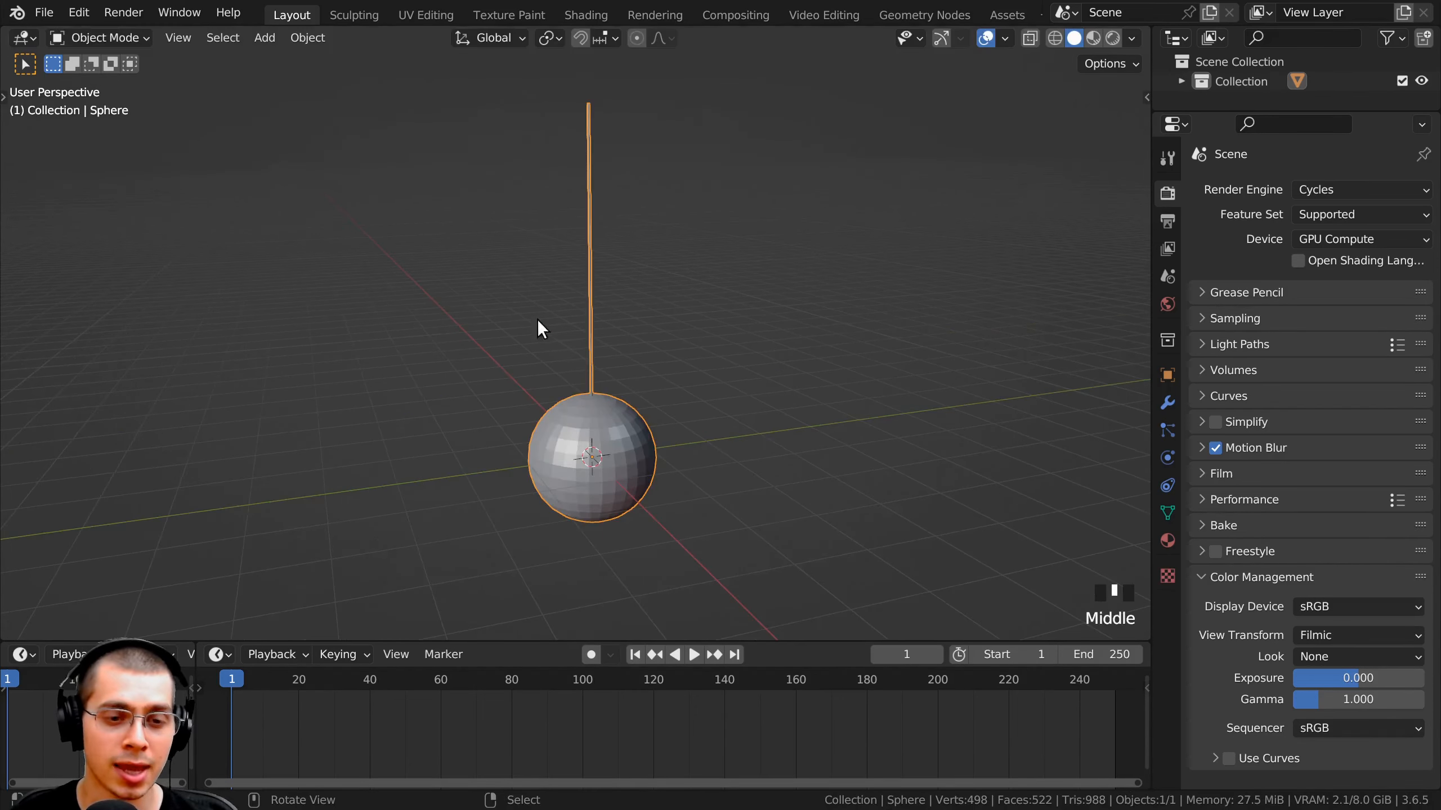
- Apply Shade Smooth to the sphere and rod object
{"action": "key", "text": "w"}
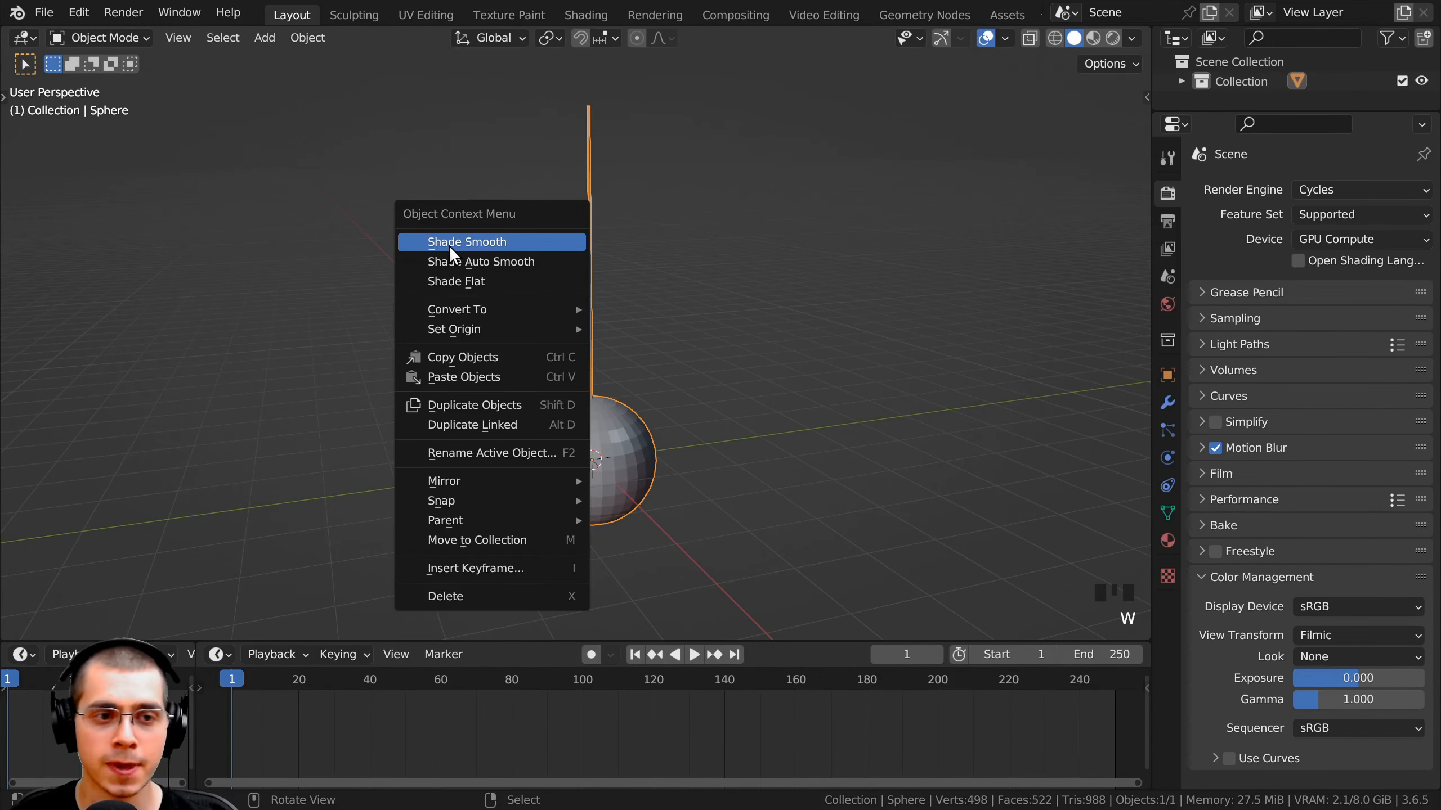
{"action": "left_click", "coordinate": [448, 244]}
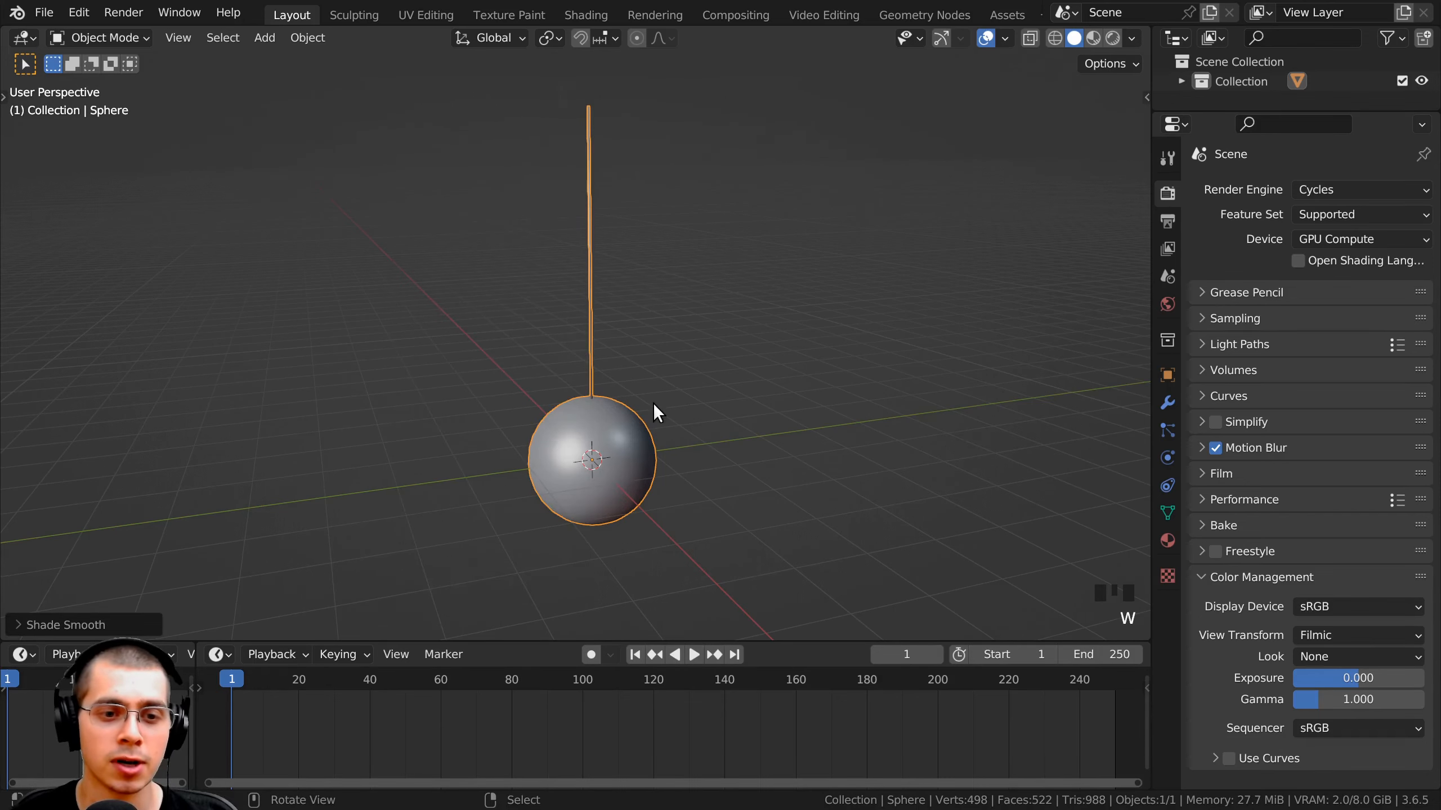
{"action": "middle_click_drag", "start_coordinate": [654, 404], "coordinate": [638, 407], "text": "shift"}
- Select the entire mesh of the sphere and rod in Edit Mode
{"action": "key", "text": "Tab"}
{"action": "middle_click_drag", "start_coordinate": [678, 309], "coordinate": [633, 151], "text": "shift"}
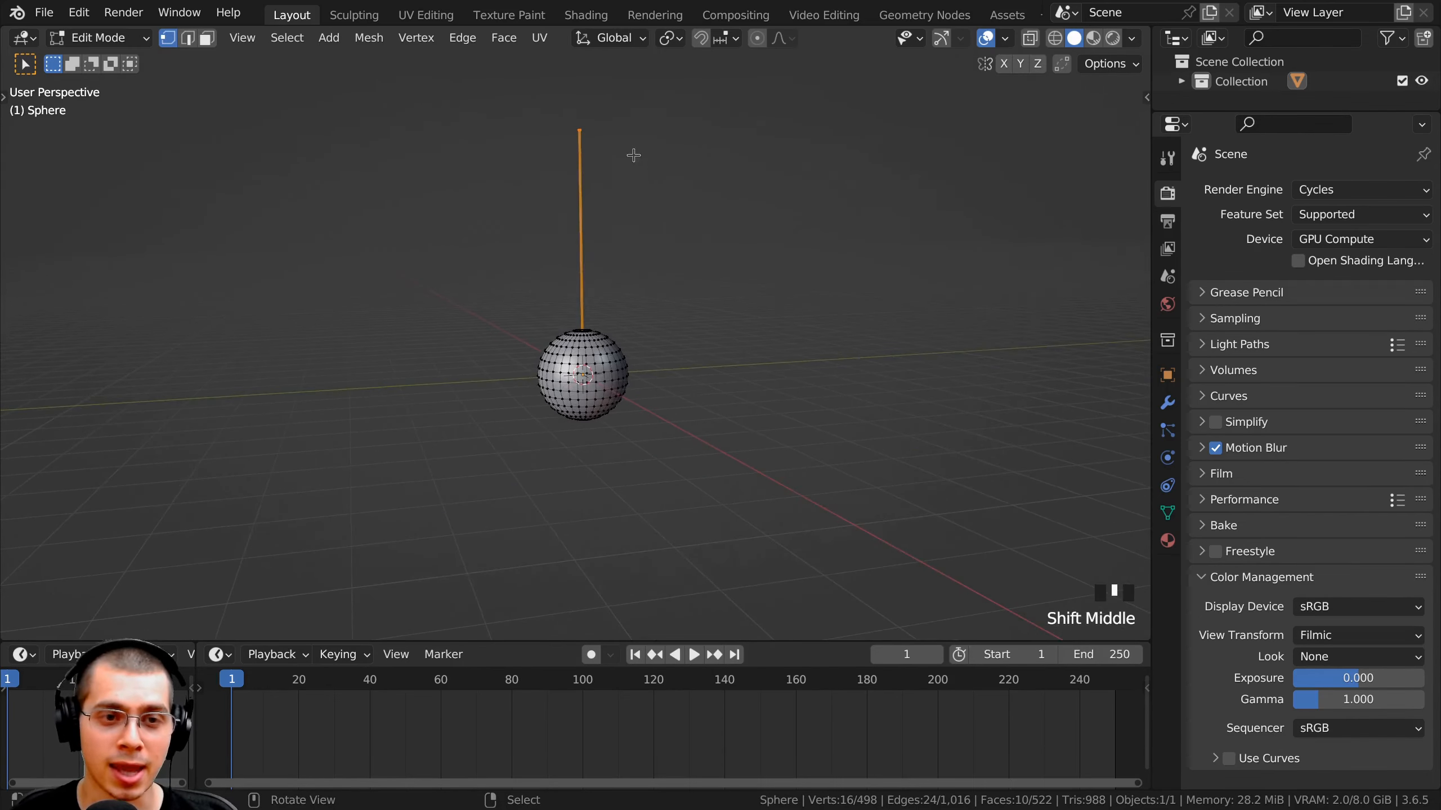
{"action": "key", "text": "a"}
{"action": "key", "text": "a"}
{"action": "key", "text": "a"}
{"action": "middle_click_drag", "start_coordinate": [624, 262], "coordinate": [624, 200], "text": "shift"}
{"action": "scroll", "coordinate": [572, 292], "scroll_direction": "up", "scroll_amount": 3}
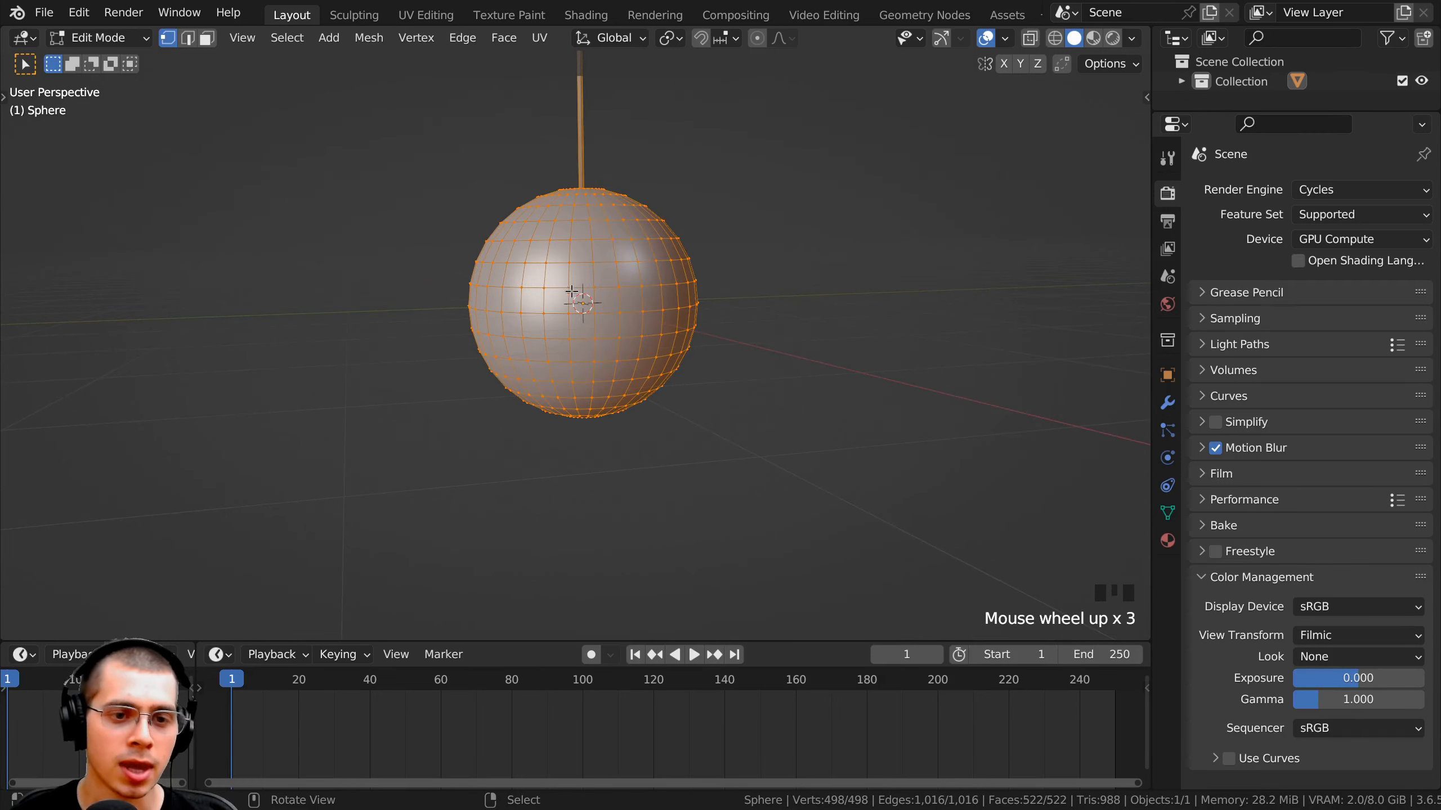
{"action": "scroll", "coordinate": [590, 303], "scroll_direction": "down", "scroll_amount": 1, "text": "shift"}
{"action": "middle_click_drag", "start_coordinate": [587, 114], "coordinate": [584, 352], "text": "shift"}
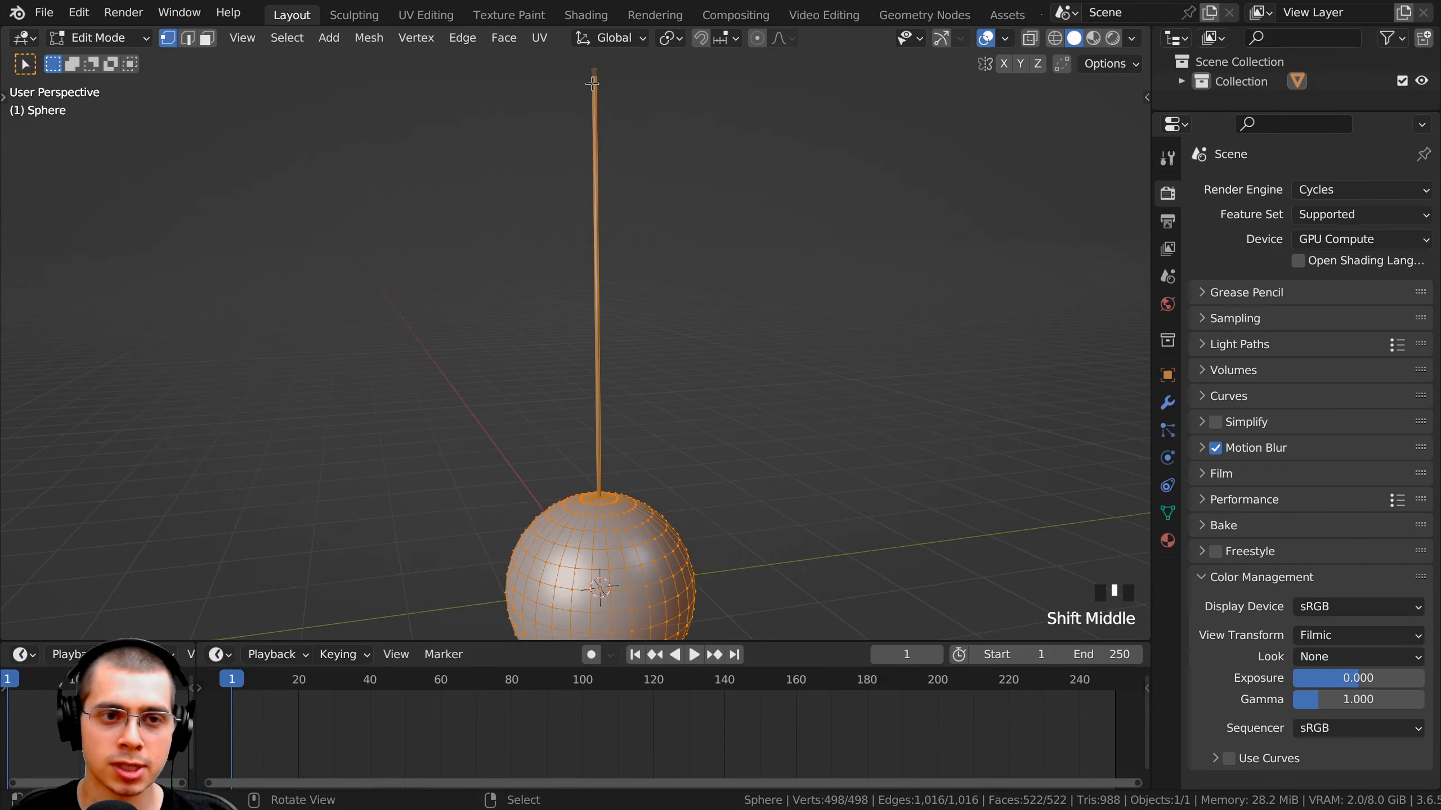
{"action": "scroll", "coordinate": [582, 136], "scroll_direction": "down", "scroll_amount": 1}
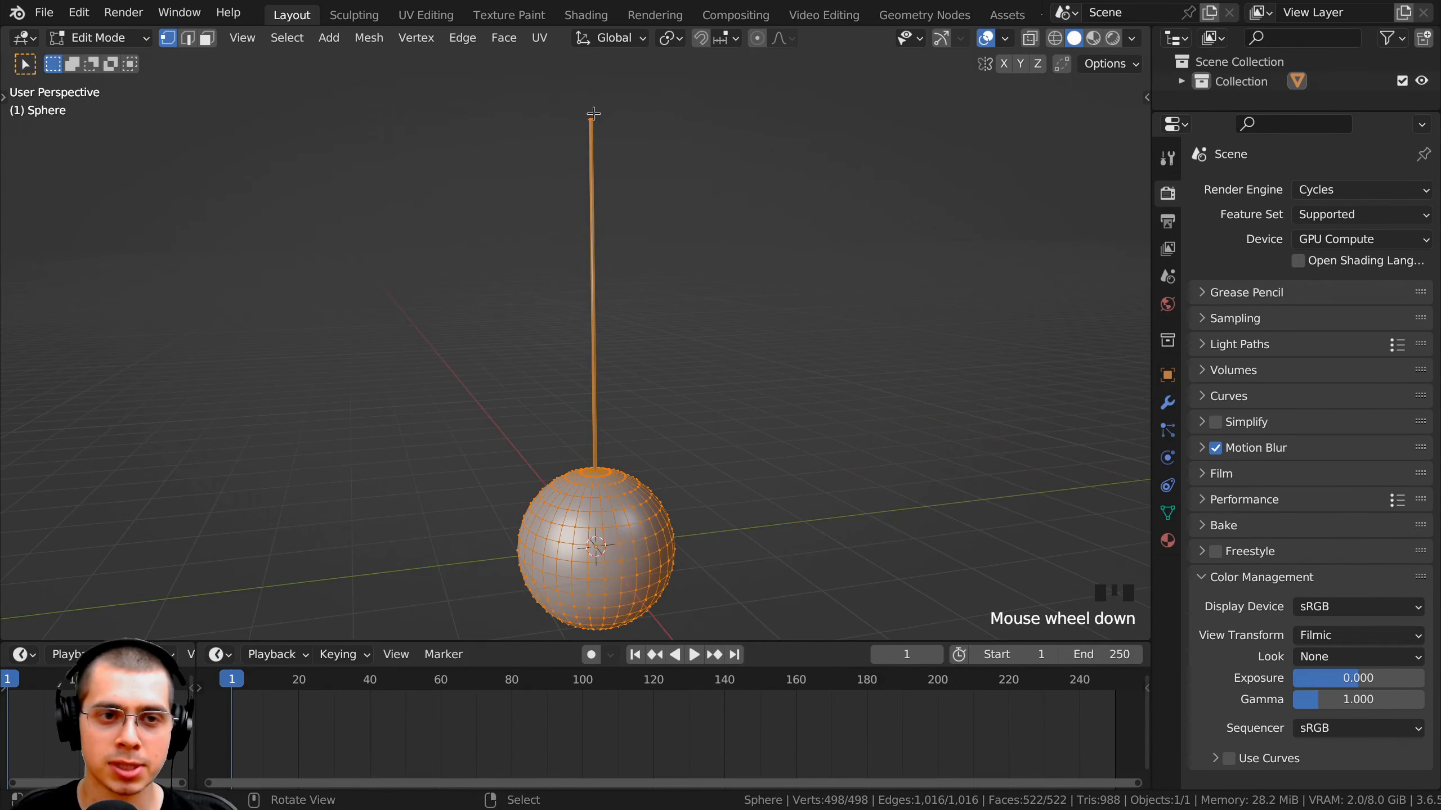
{"action": "scroll", "coordinate": [590, 114], "scroll_direction": "down", "scroll_amount": 2}
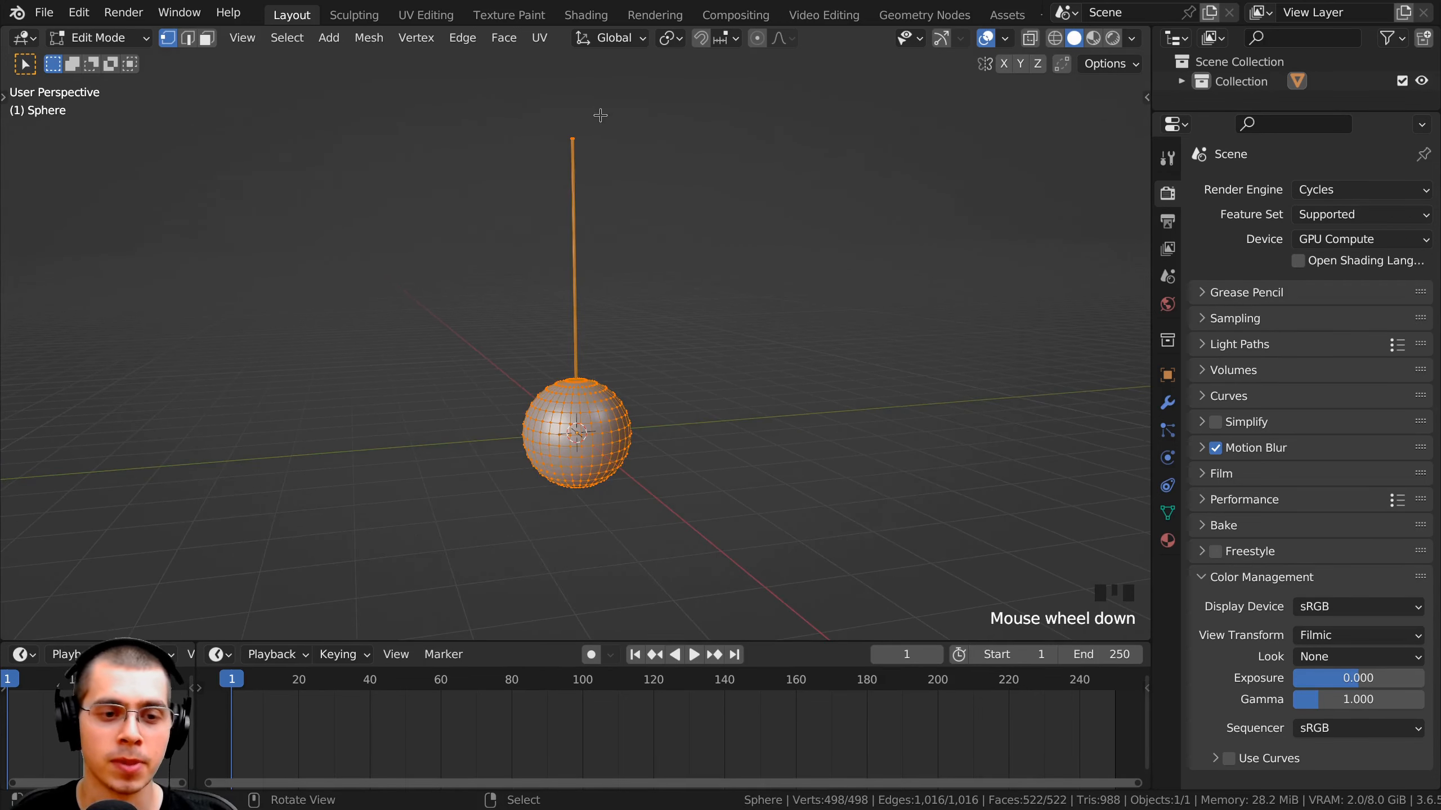
- Try rotating the sphere and rod in Object Mode to check where the object pivots
{"action": "key", "text": "Tab"}
{"action": "scroll", "coordinate": [634, 178], "scroll_direction": "up", "scroll_amount": 2}
{"action": "key", "text": "r"}
{"action": "right_click", "coordinate": [726, 182]}
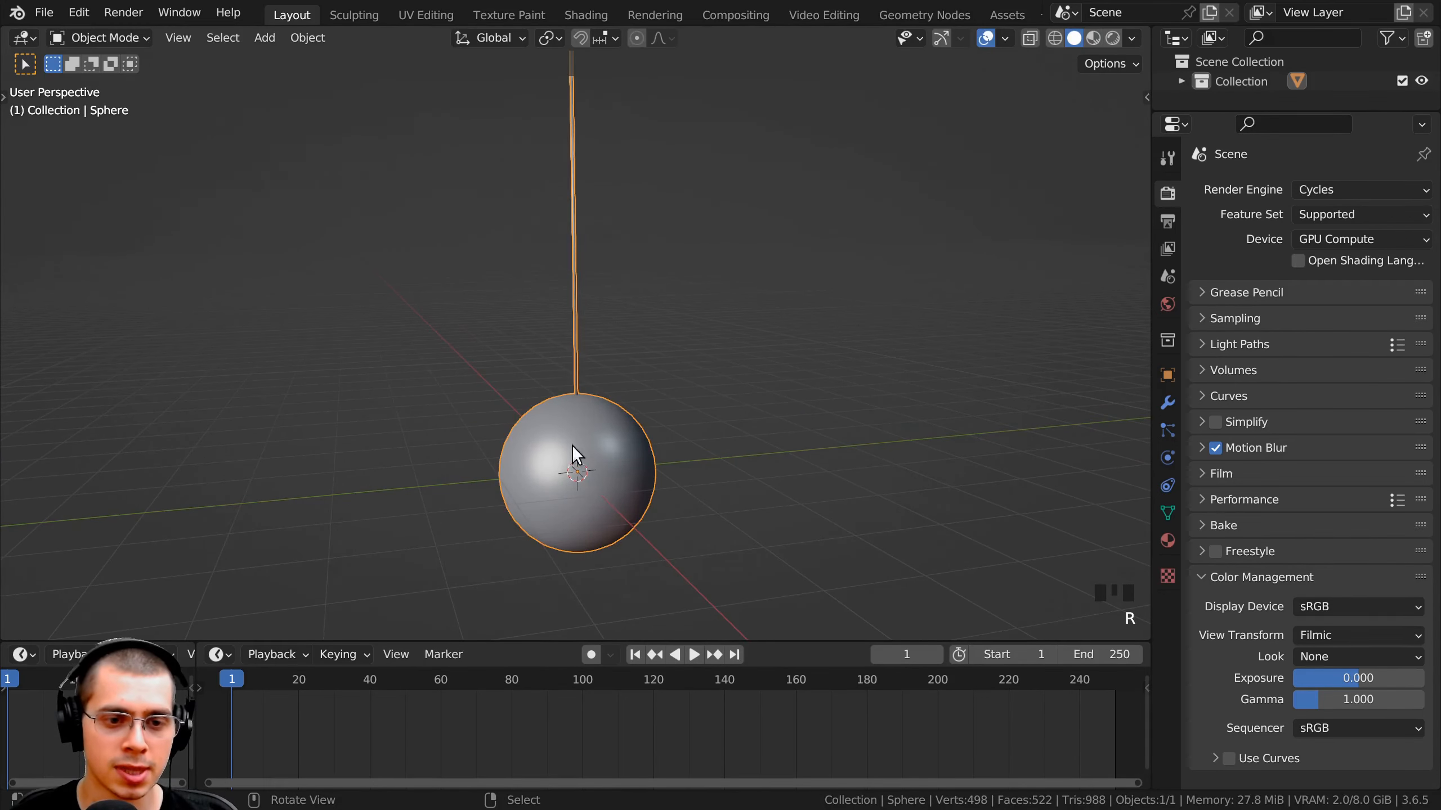
{"action": "key", "text": "r"}
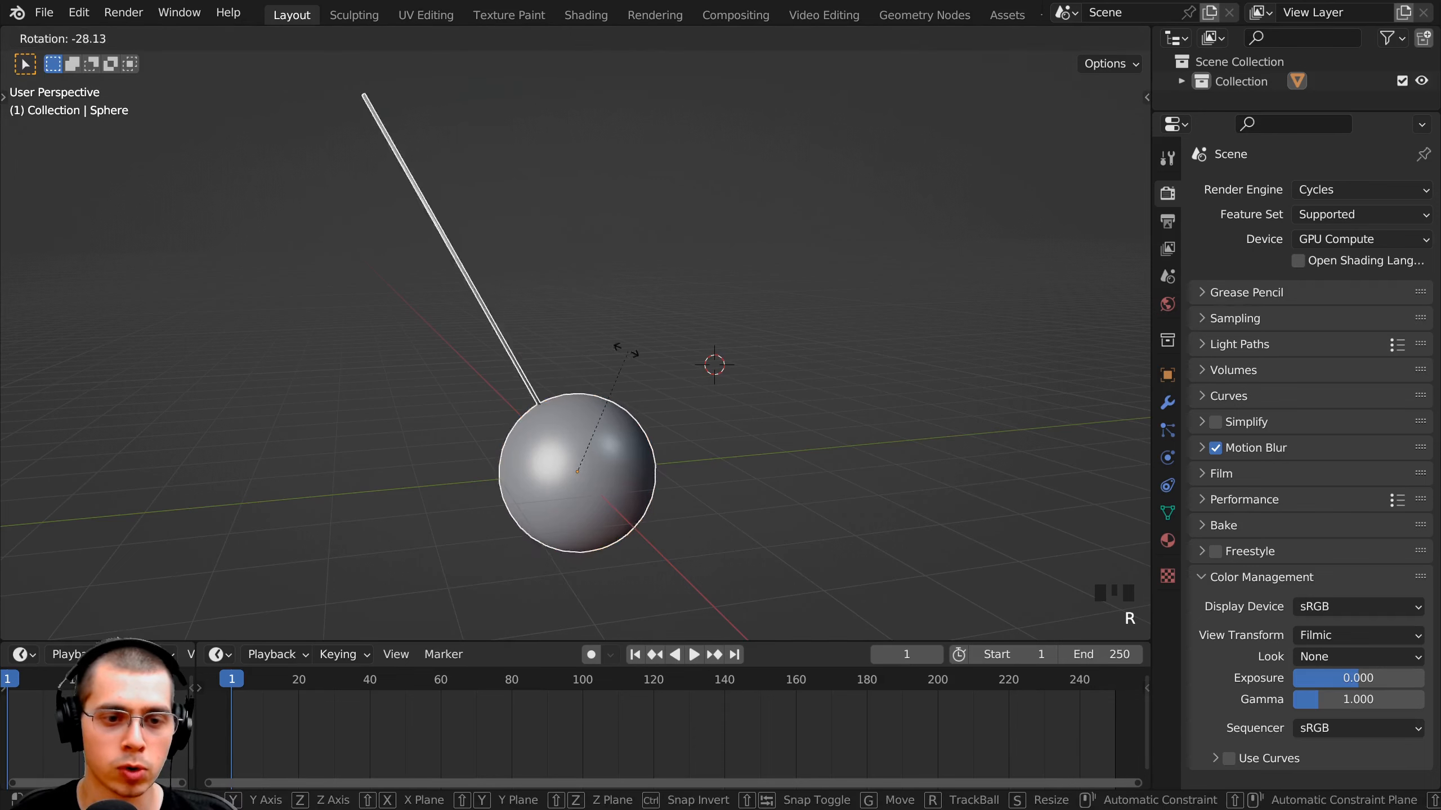
{"action": "key", "text": "Escape"}
{"action": "scroll", "coordinate": [602, 188], "scroll_direction": "down", "scroll_amount": 2}
- In Edit Mode, move the whole mesh down along Z until the rod's upper end sits at the object's origin
{"action": "key", "text": "Tab"}
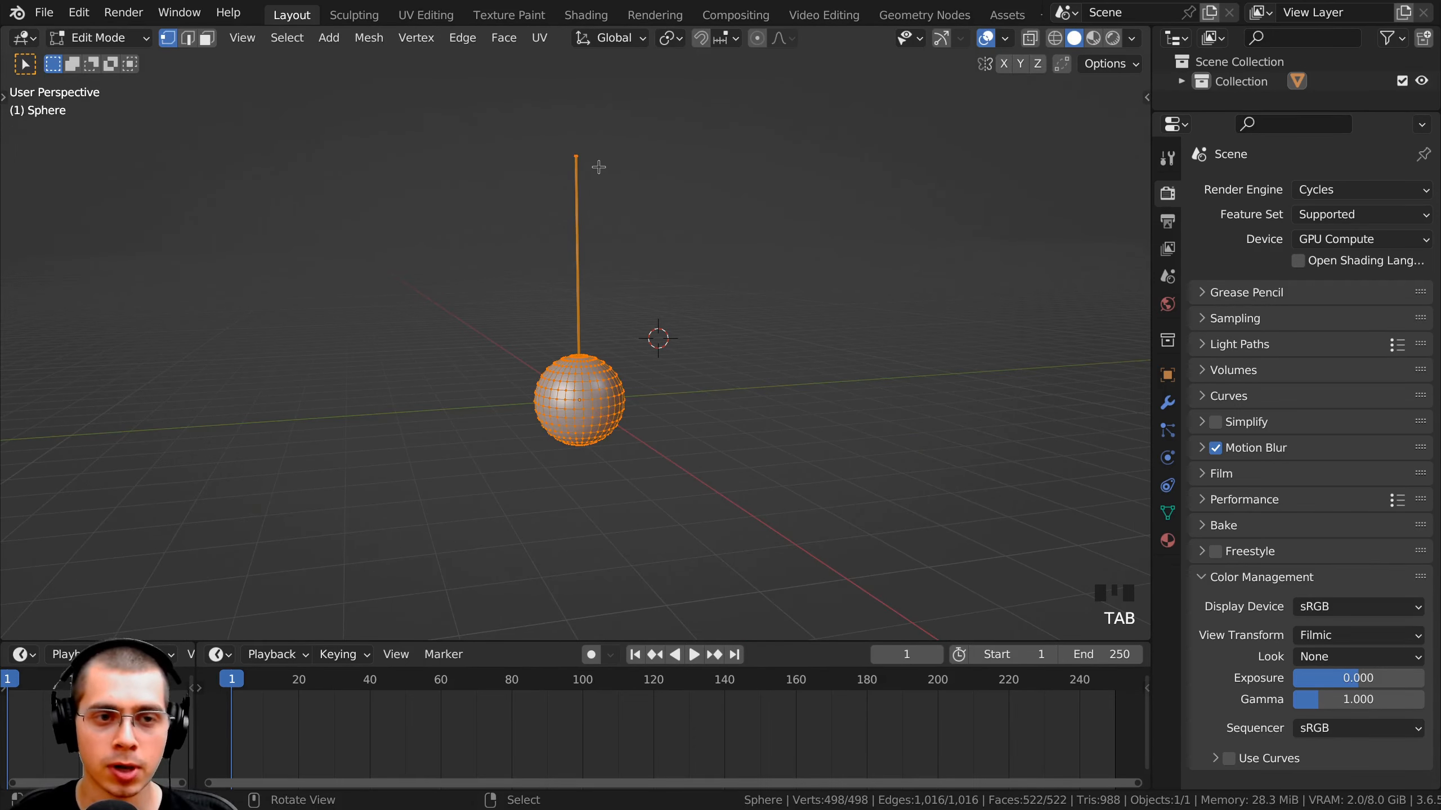
{"action": "key", "text": "g"}
{"action": "key", "text": "z"}
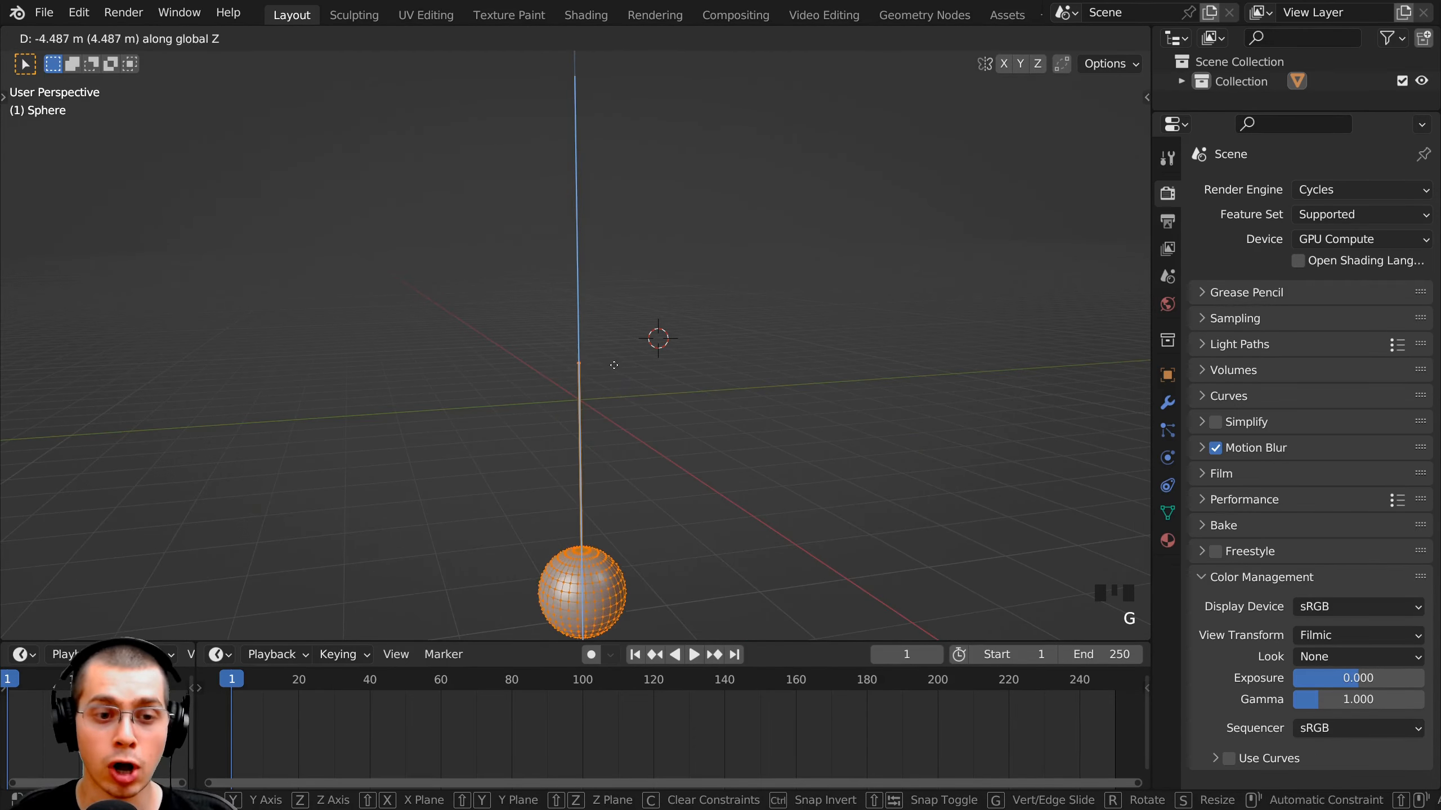
{"action": "middle_click_drag", "start_coordinate": [617, 387], "coordinate": [620, 303], "text": "shift"}
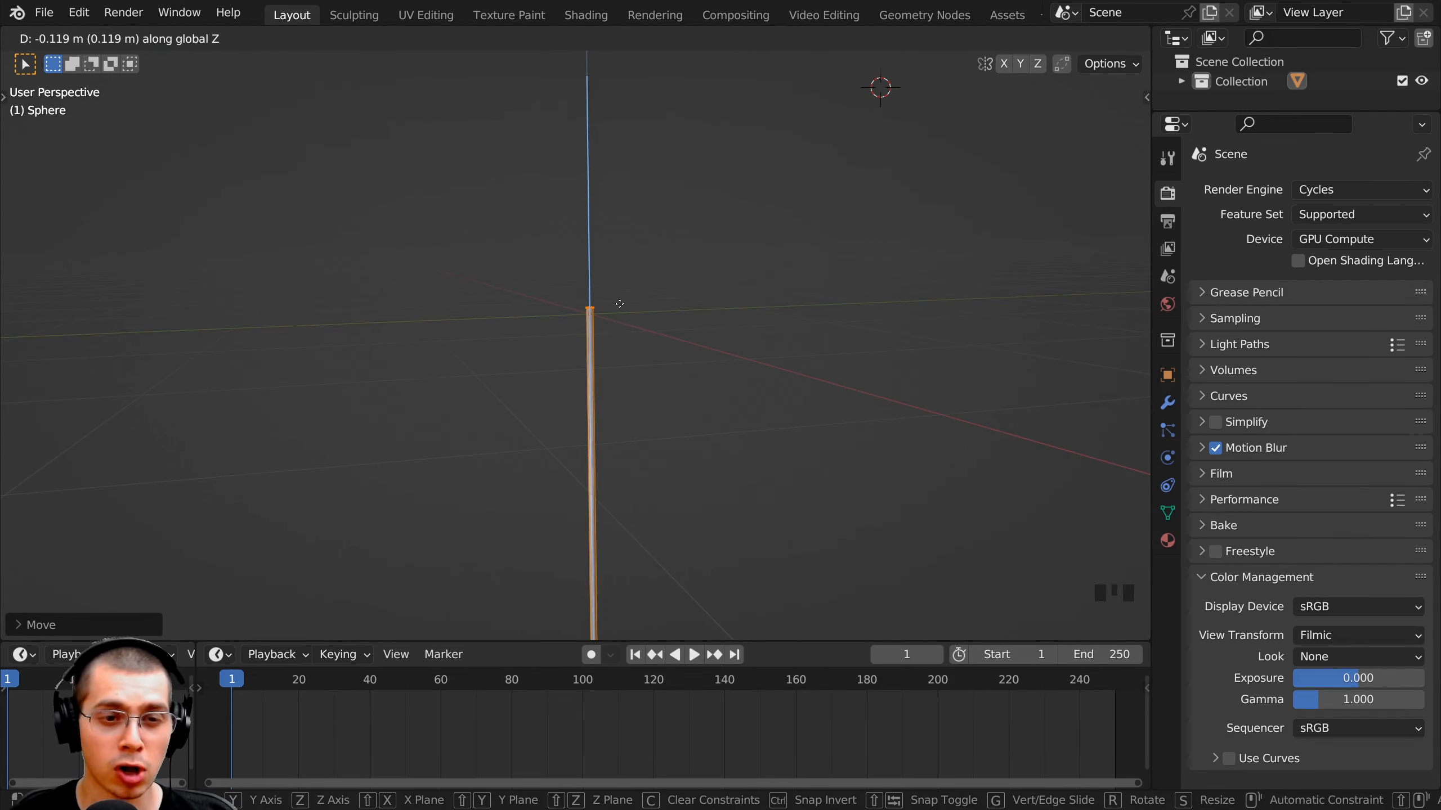
{"action": "left_click", "coordinate": [620, 306]}
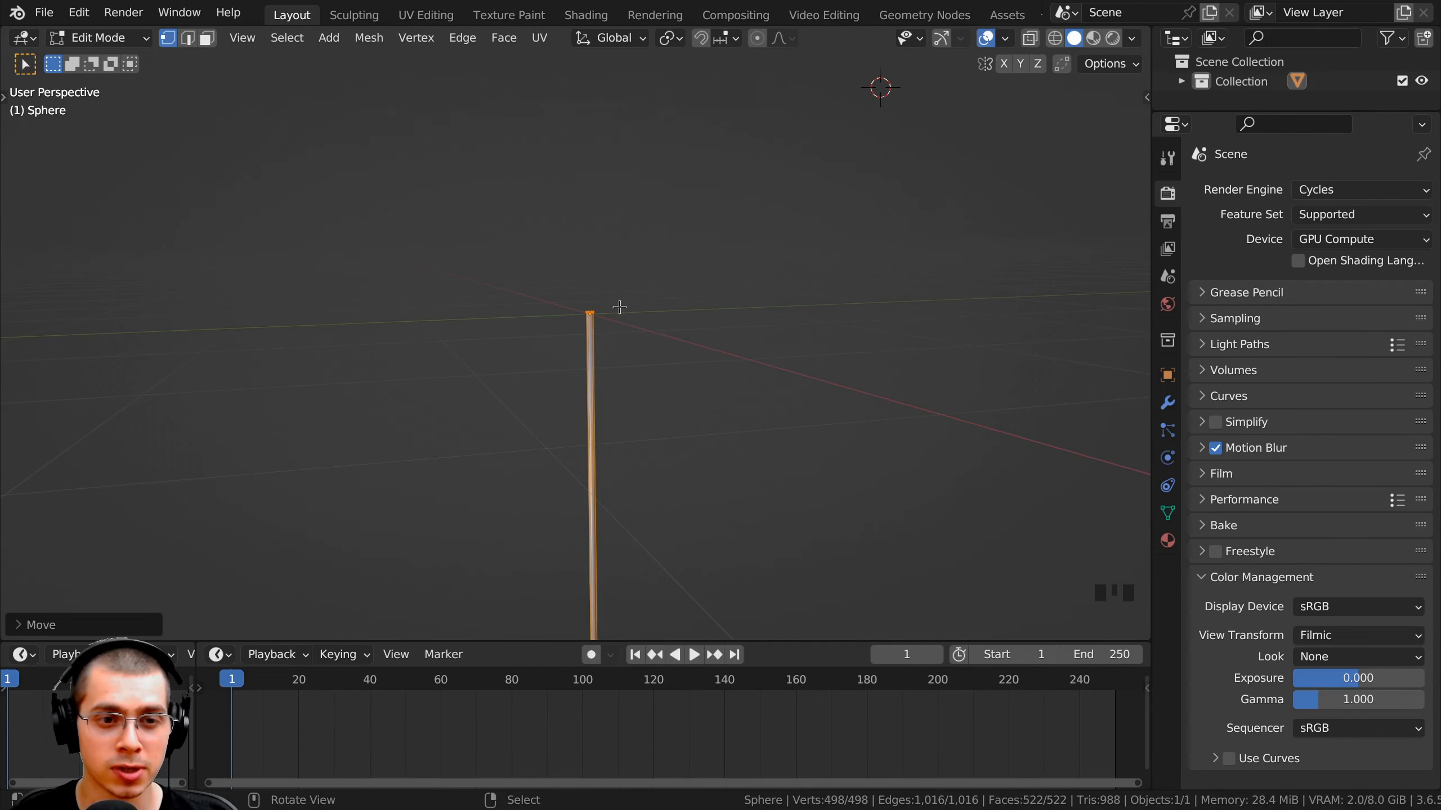
{"action": "key", "text": "Tab"}
{"action": "scroll", "coordinate": [618, 334], "scroll_direction": "down", "scroll_amount": 9}
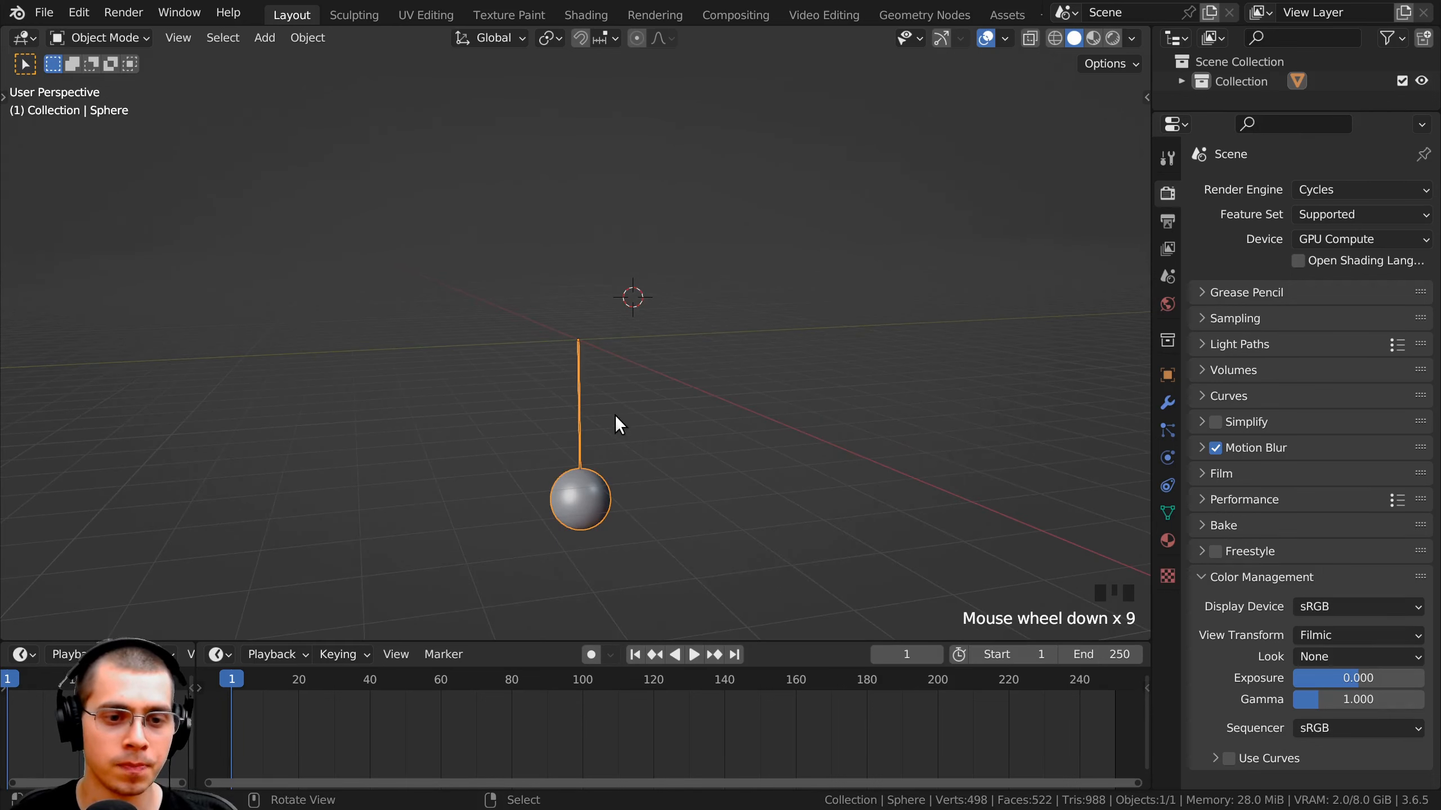
- In Object Mode, move the pendulum up along Z until its ball hangs above the grid floor
{"action": "key", "text": "g"}
{"action": "key", "text": "z"}
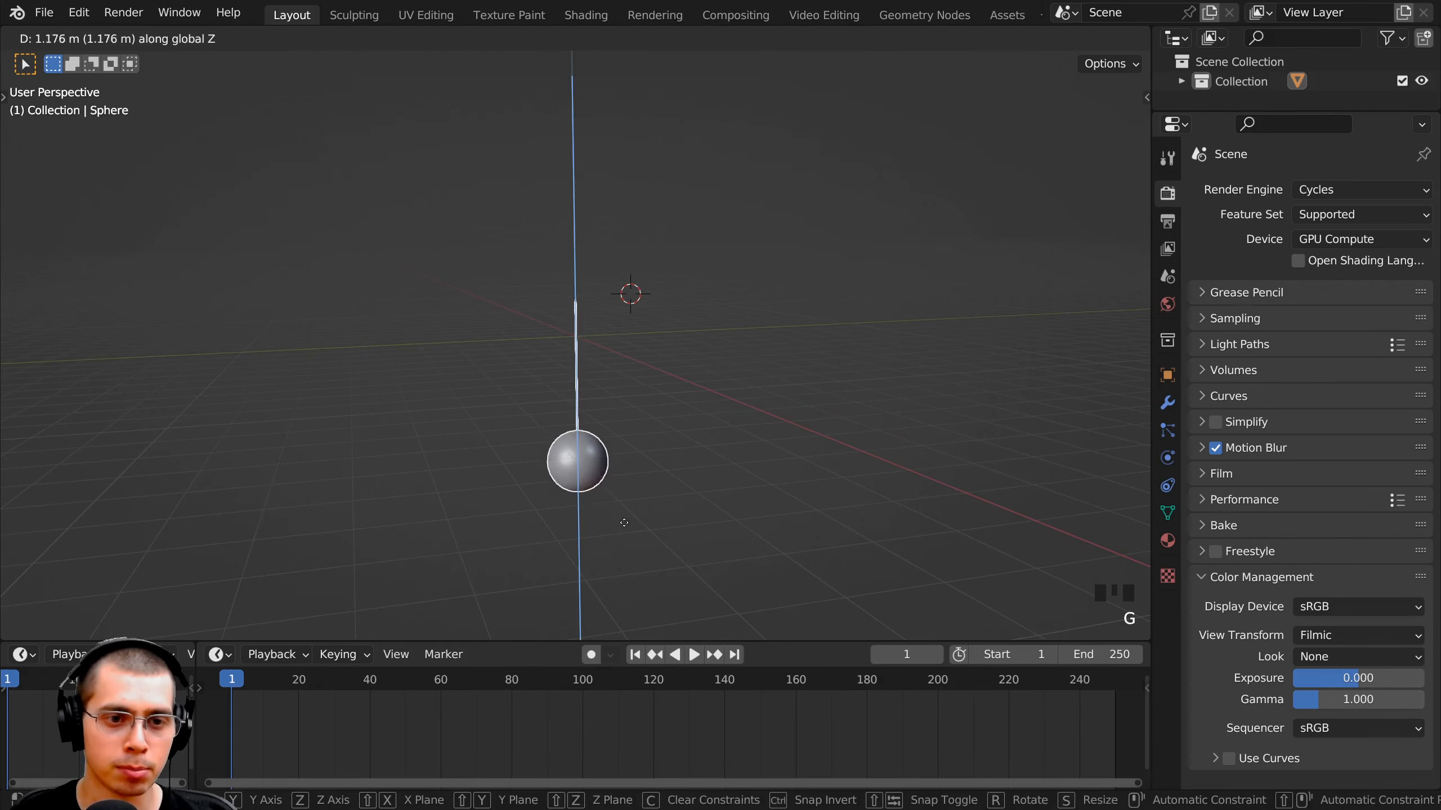
{"action": "left_click", "coordinate": [593, 343]}
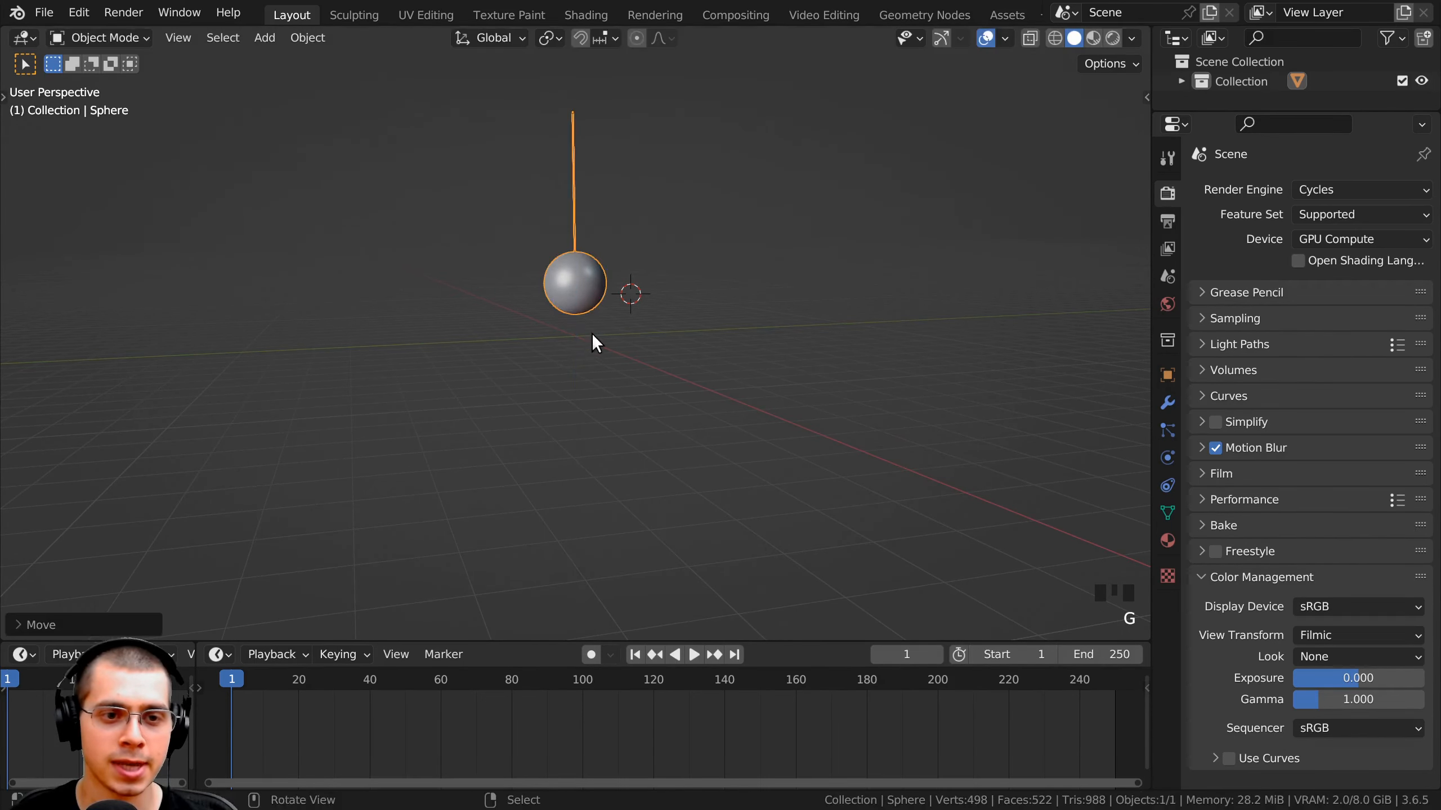
- Try rotating the pendulum in Object Mode to check that it swings around the rod's upper end
{"action": "scroll", "coordinate": [591, 451], "scroll_direction": "up", "scroll_amount": 3}
{"action": "middle_click_drag", "start_coordinate": [591, 437], "coordinate": [589, 451], "text": "shift"}
{"action": "key", "text": "r"}
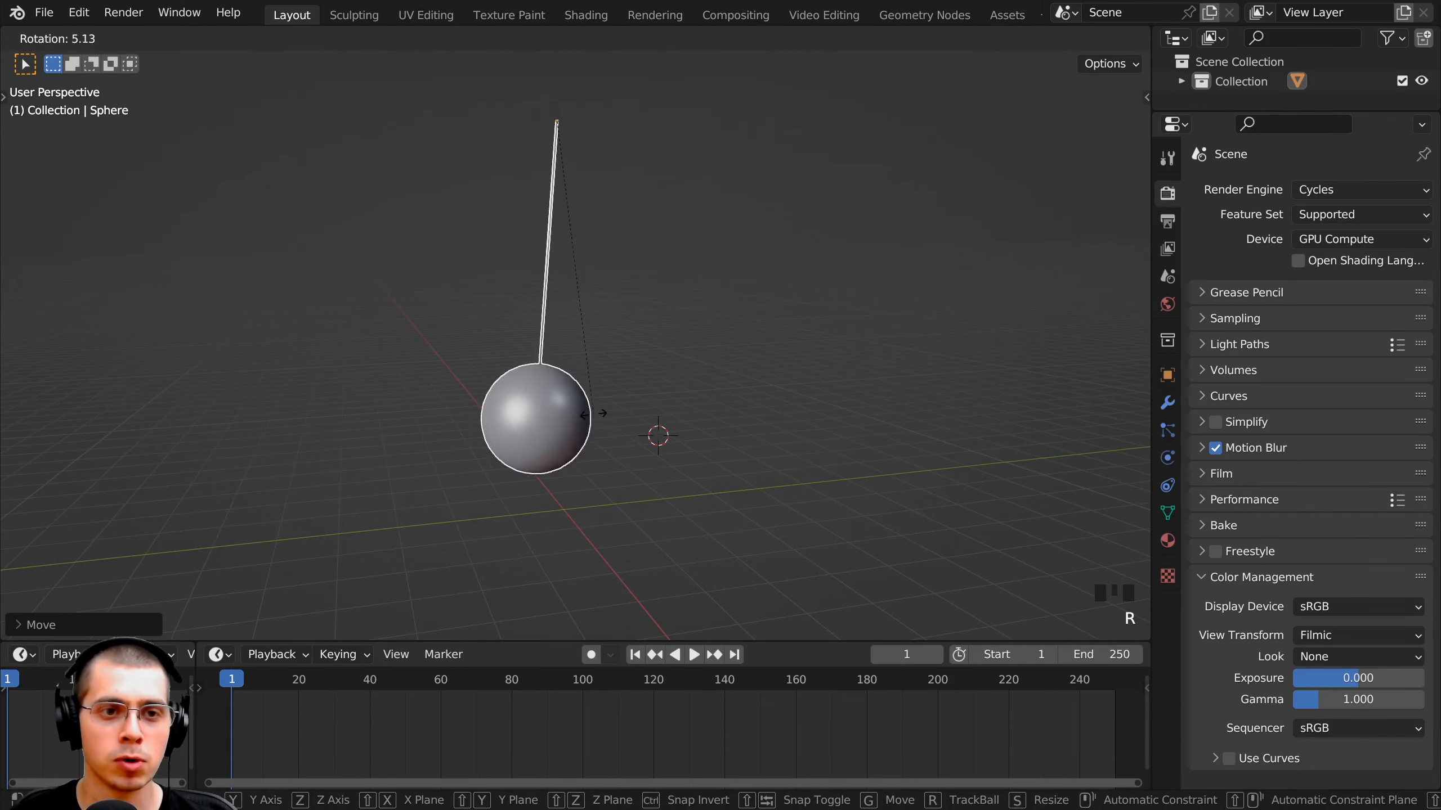
{"action": "right_click", "coordinate": [587, 406]}
{"action": "middle_click_drag", "start_coordinate": [543, 158], "coordinate": [593, 386], "text": "shift"}
{"action": "scroll", "coordinate": [594, 250], "scroll_direction": "up", "scroll_amount": 3}
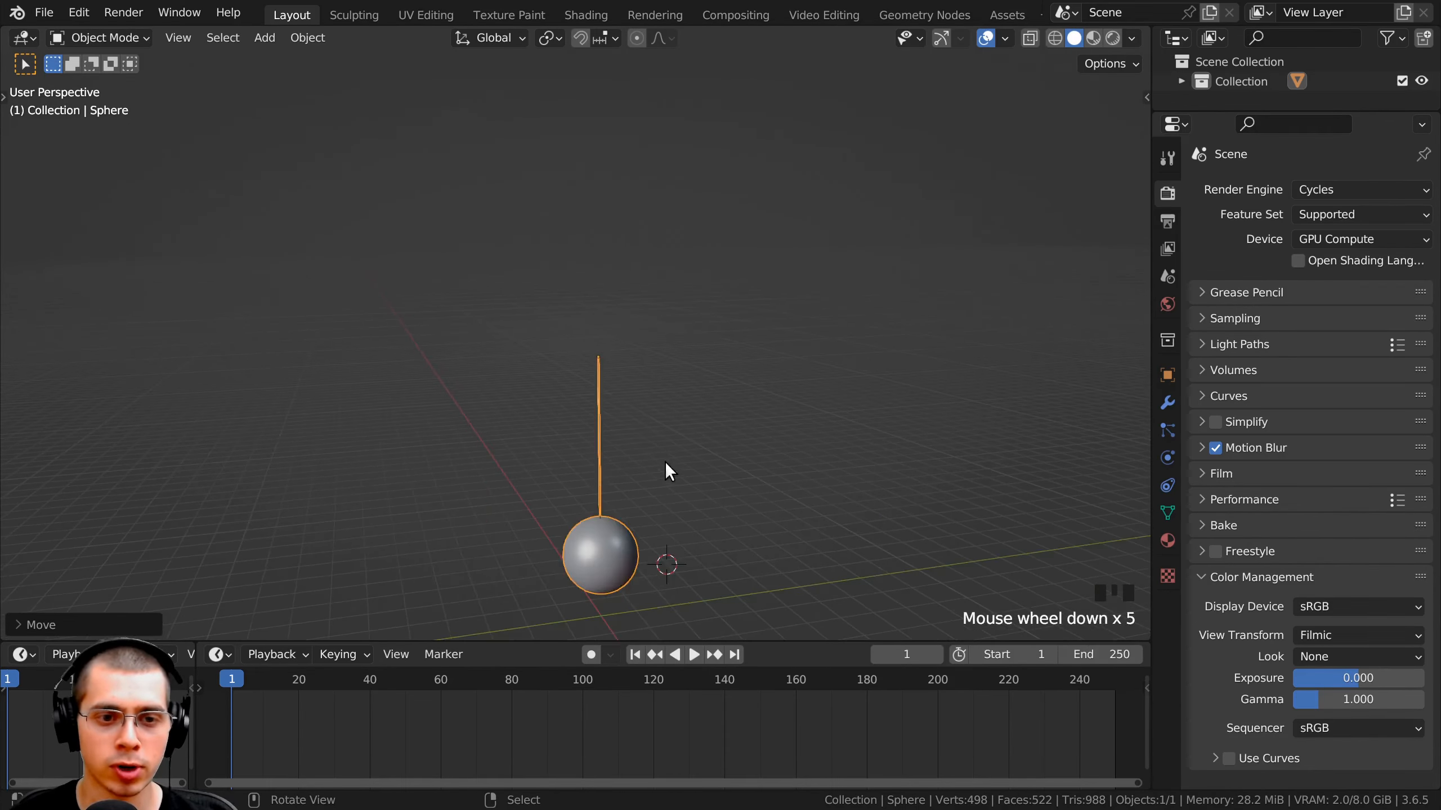
{"action": "middle_click_drag", "start_coordinate": [670, 471], "coordinate": [648, 363], "text": "shift"}
{"action": "key", "text": "r"}
{"action": "key", "text": "Escape"}
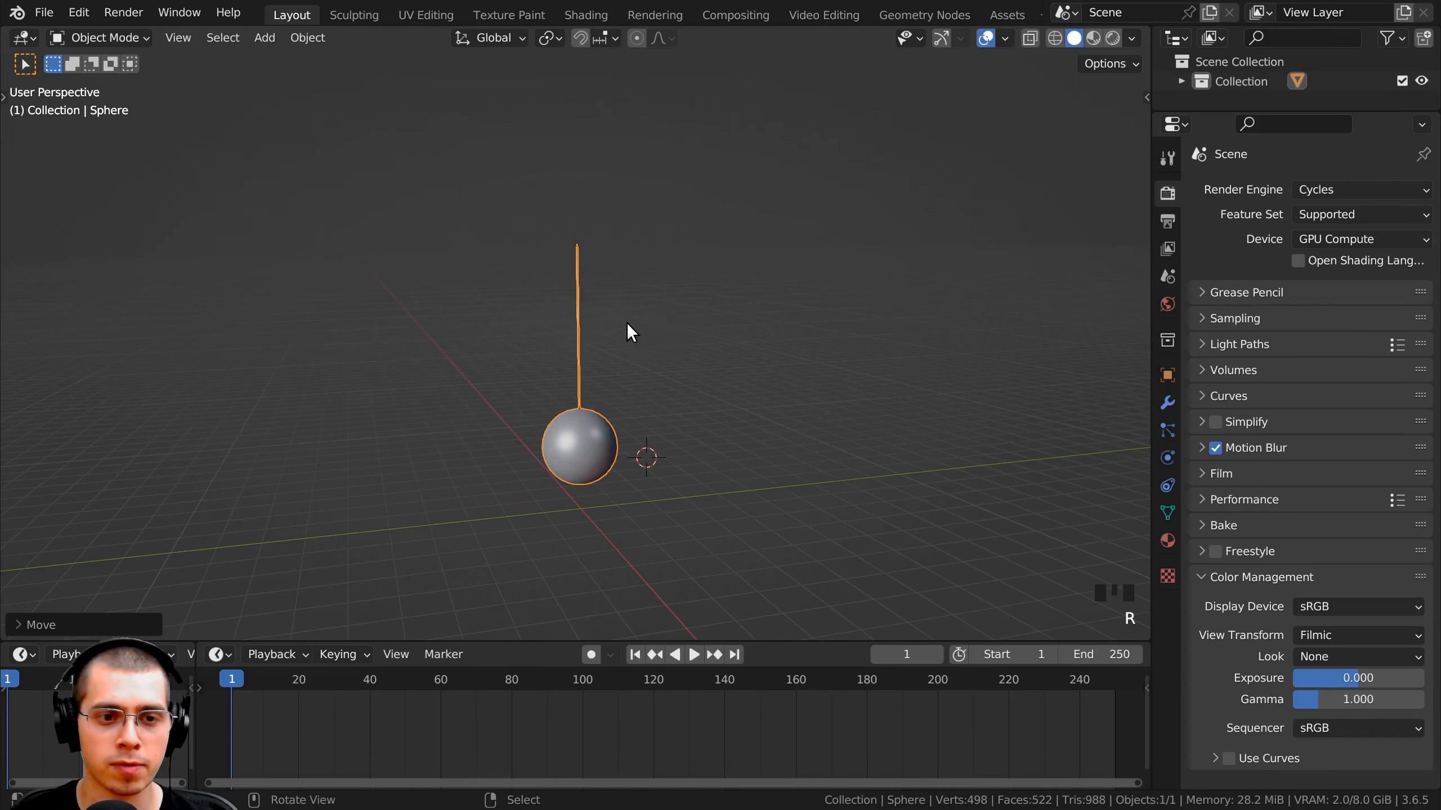
{"action": "key", "text": "r"}
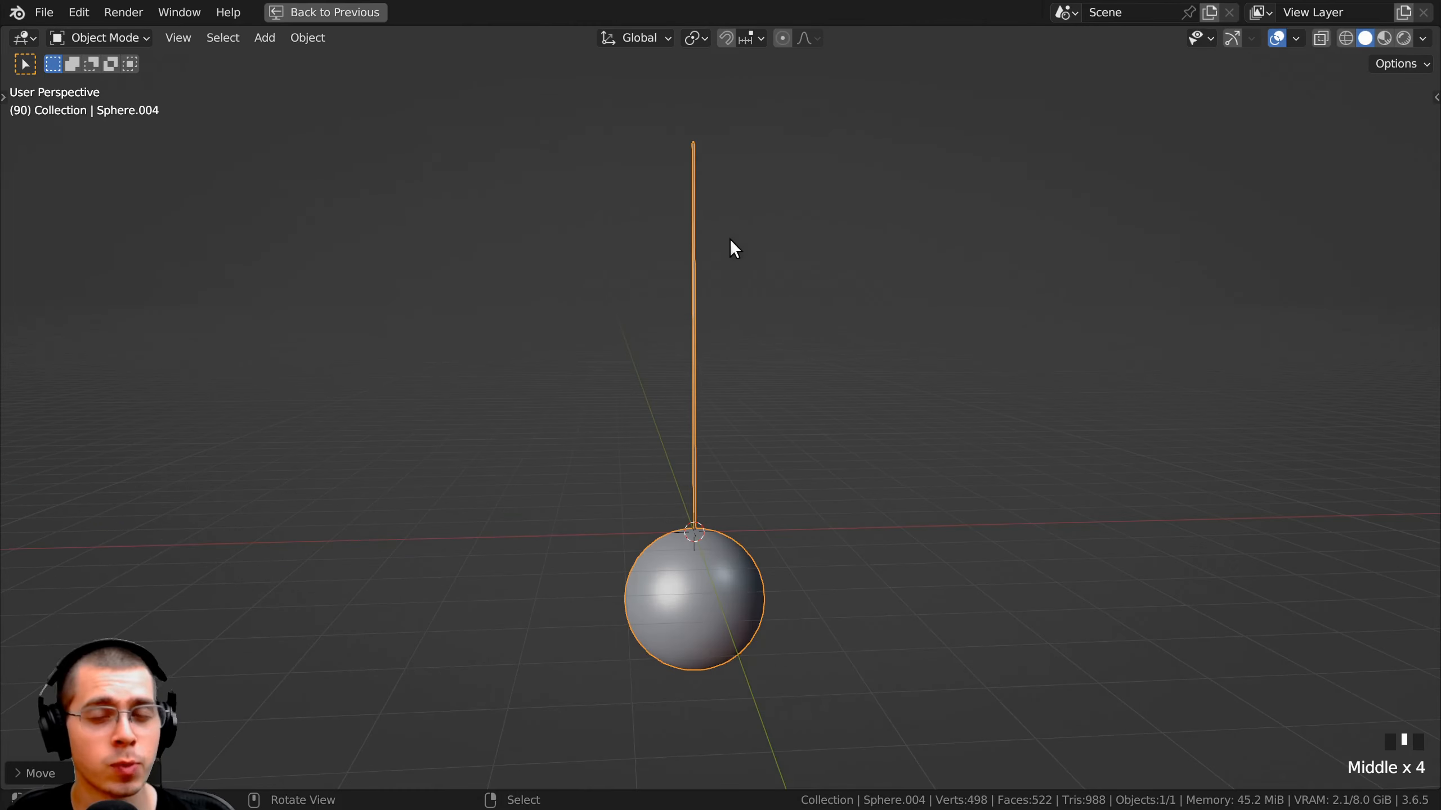
- Examine the pendulum's rod and ball from several angles in Object Mode and Edit Mode
{"action": "middle_click_drag", "start_coordinate": [716, 257], "coordinate": [692, 142]}
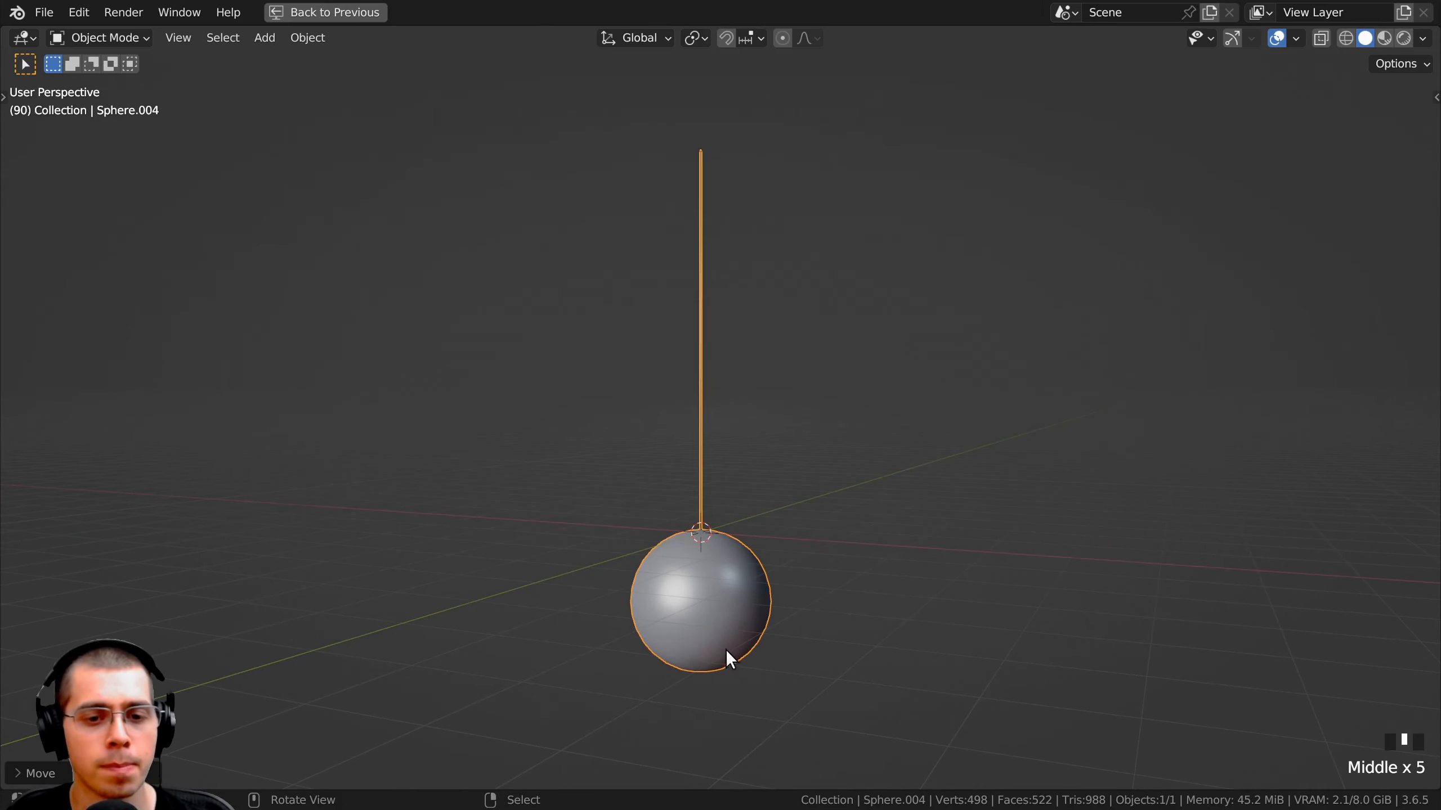
{"action": "middle_click_drag", "start_coordinate": [719, 469], "coordinate": [702, 477]}
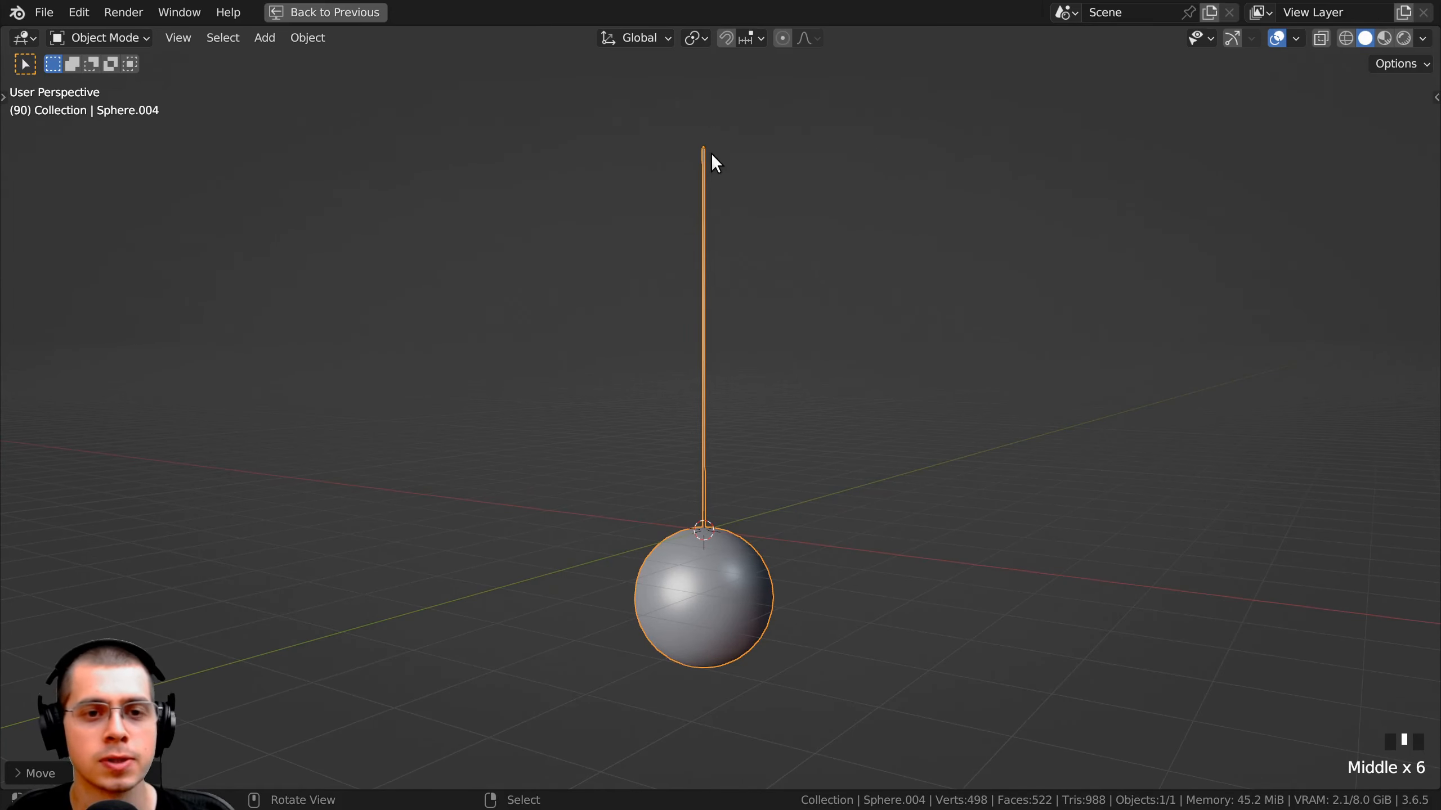
{"action": "key", "text": "Tab"}
{"action": "middle_click_drag", "start_coordinate": [725, 545], "coordinate": [749, 553]}
{"action": "key", "text": "Tab"}
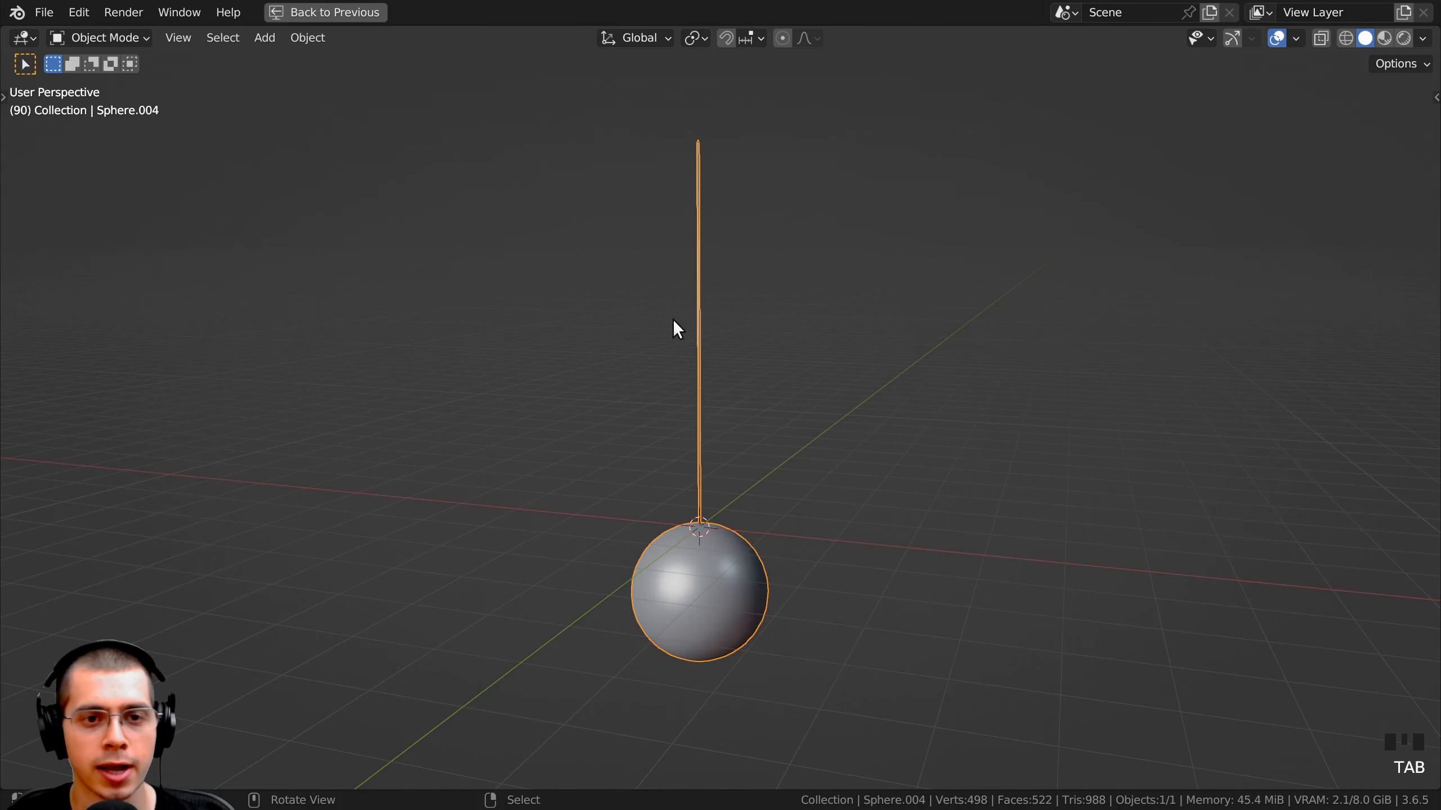
{"action": "middle_click_drag", "start_coordinate": [675, 341], "coordinate": [701, 328]}
{"action": "scroll", "coordinate": [664, 324], "scroll_direction": "up", "scroll_amount": 2}
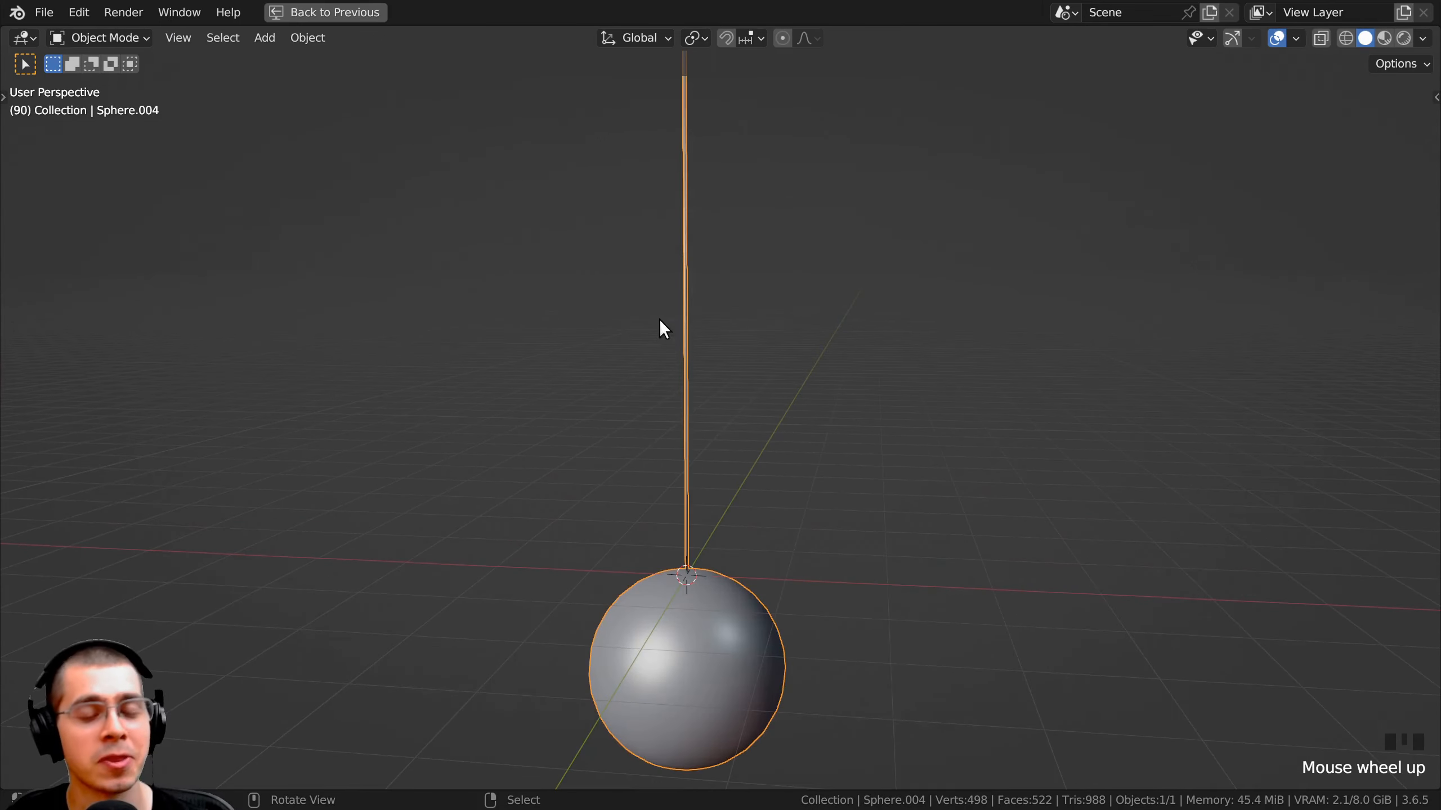
{"action": "middle_click_drag", "start_coordinate": [1034, 334], "coordinate": [645, 445]}
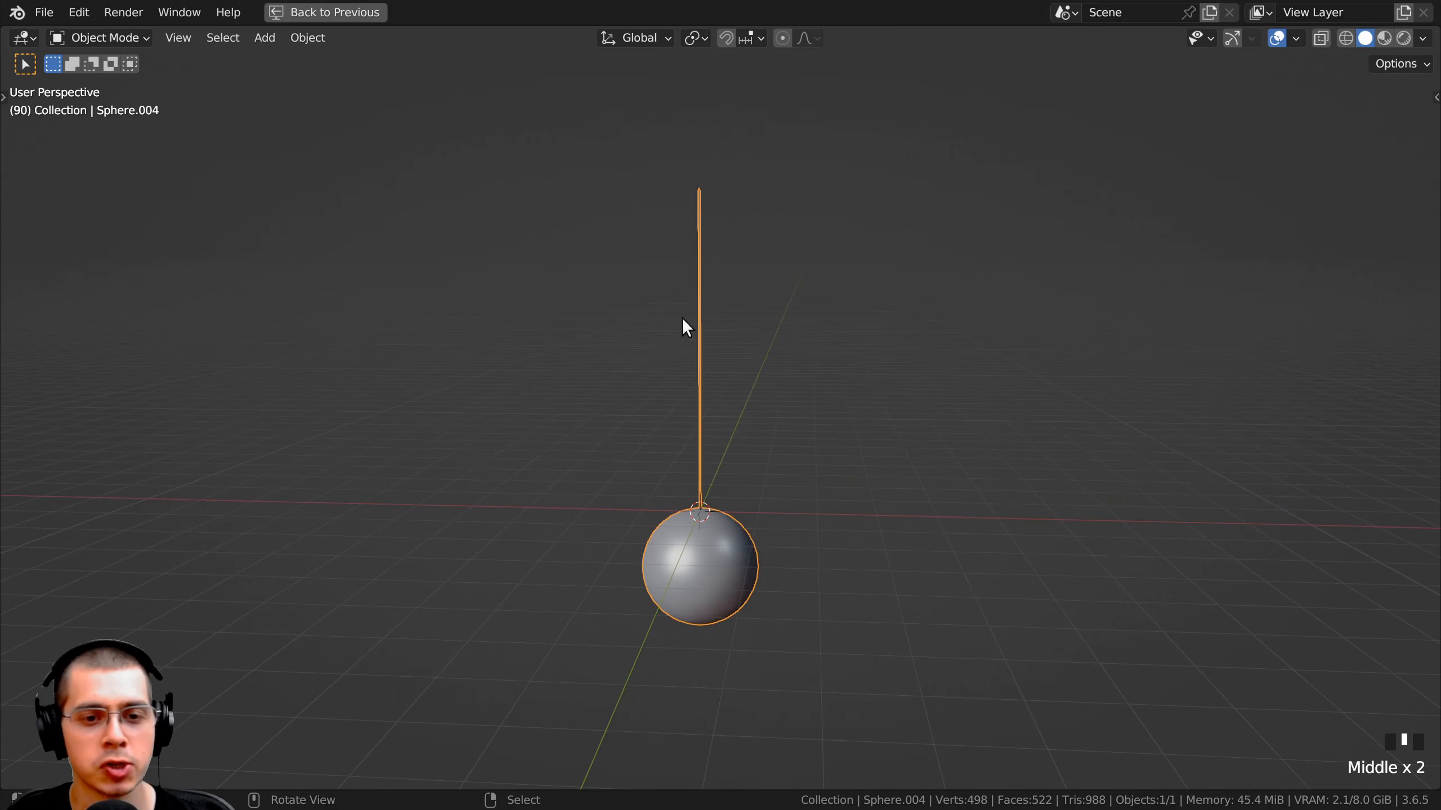
{"action": "middle_click_drag", "start_coordinate": [682, 319], "coordinate": [719, 437]}
- Examine the pendulum in front view, near and far, and try moving it off the world origin
{"action": "key", "text": "KP_1"}
{"action": "scroll", "coordinate": [718, 440], "scroll_direction": "up", "scroll_amount": 3}
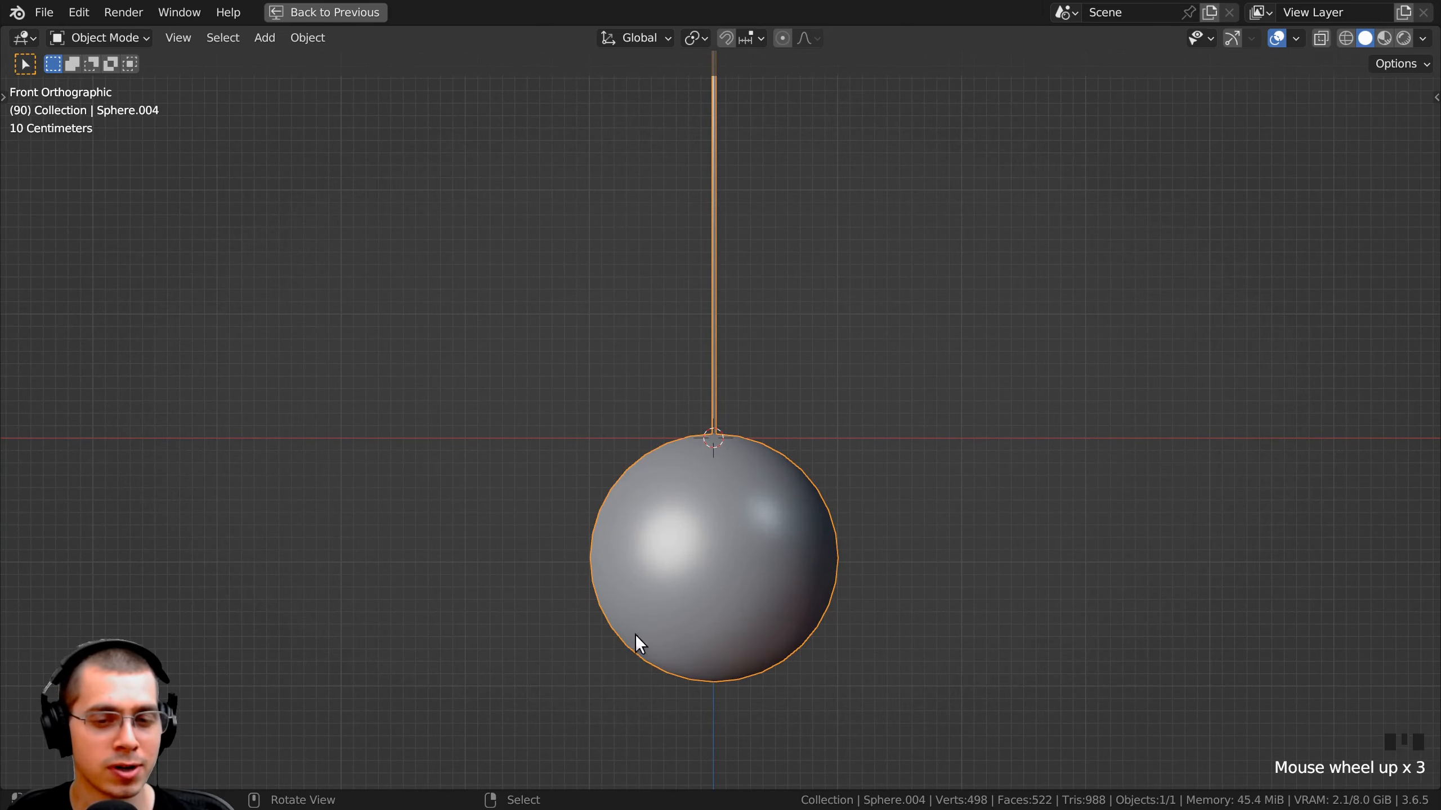
{"action": "scroll", "coordinate": [783, 517], "scroll_direction": "down", "scroll_amount": 1}
{"action": "scroll", "coordinate": [777, 418], "scroll_direction": "down", "scroll_amount": 9}
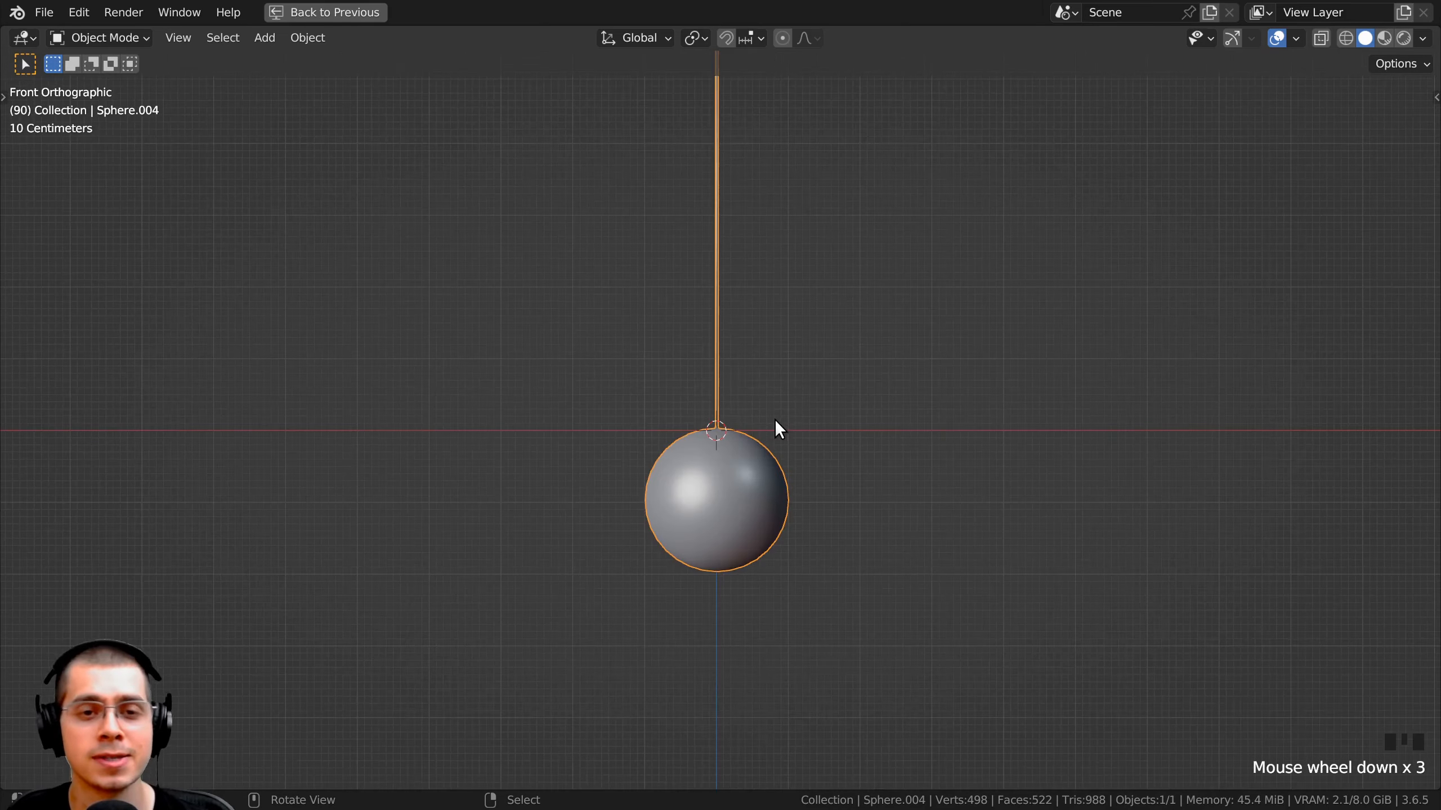
{"action": "middle_click_drag", "start_coordinate": [768, 414], "coordinate": [746, 460], "text": "shift"}
{"action": "scroll", "coordinate": [738, 454], "scroll_direction": "down", "scroll_amount": 3}
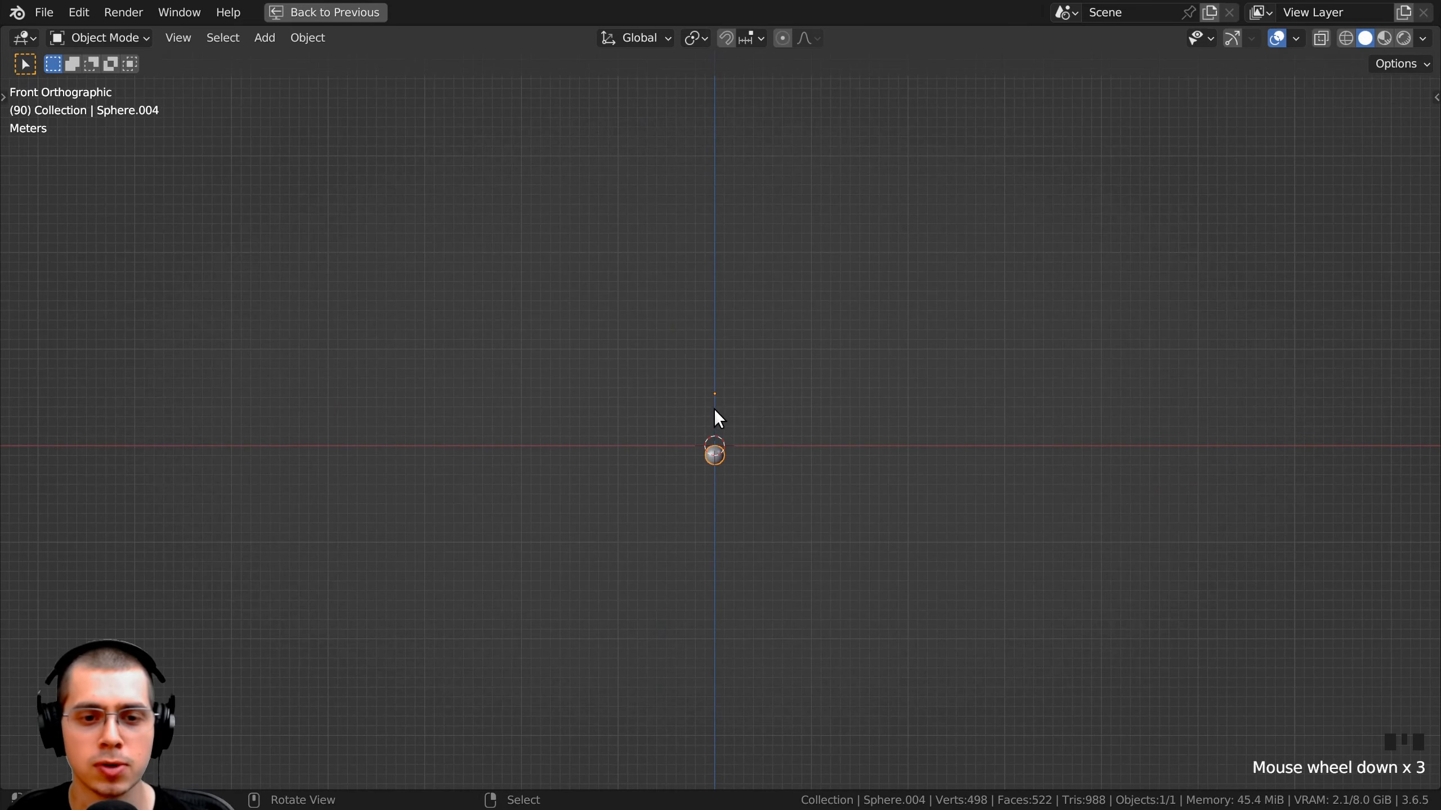
{"action": "right_click", "coordinate": [715, 449]}
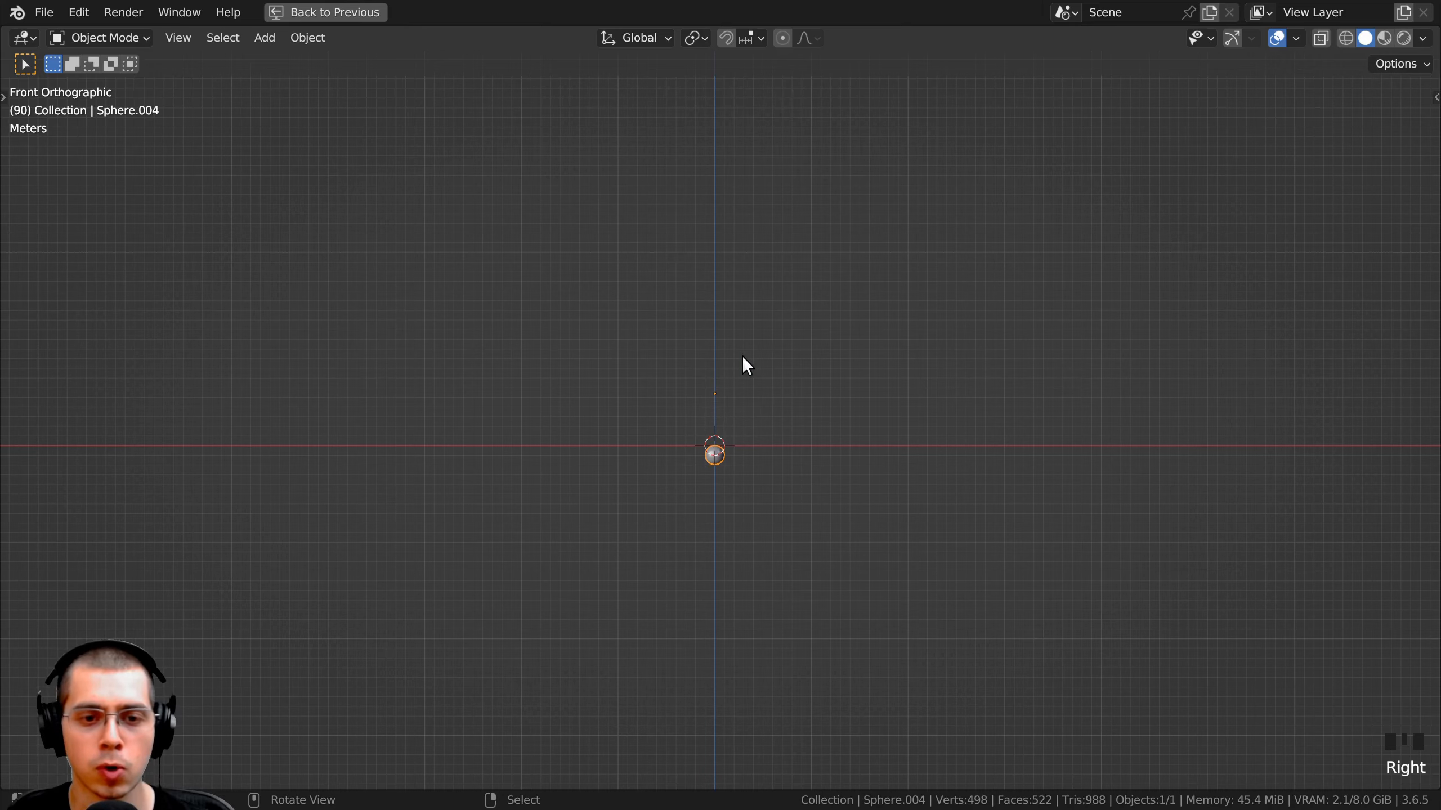
{"action": "scroll", "coordinate": [732, 369], "scroll_direction": "down", "scroll_amount": 1}
{"action": "scroll", "coordinate": [714, 357], "scroll_direction": "up", "scroll_amount": 5}
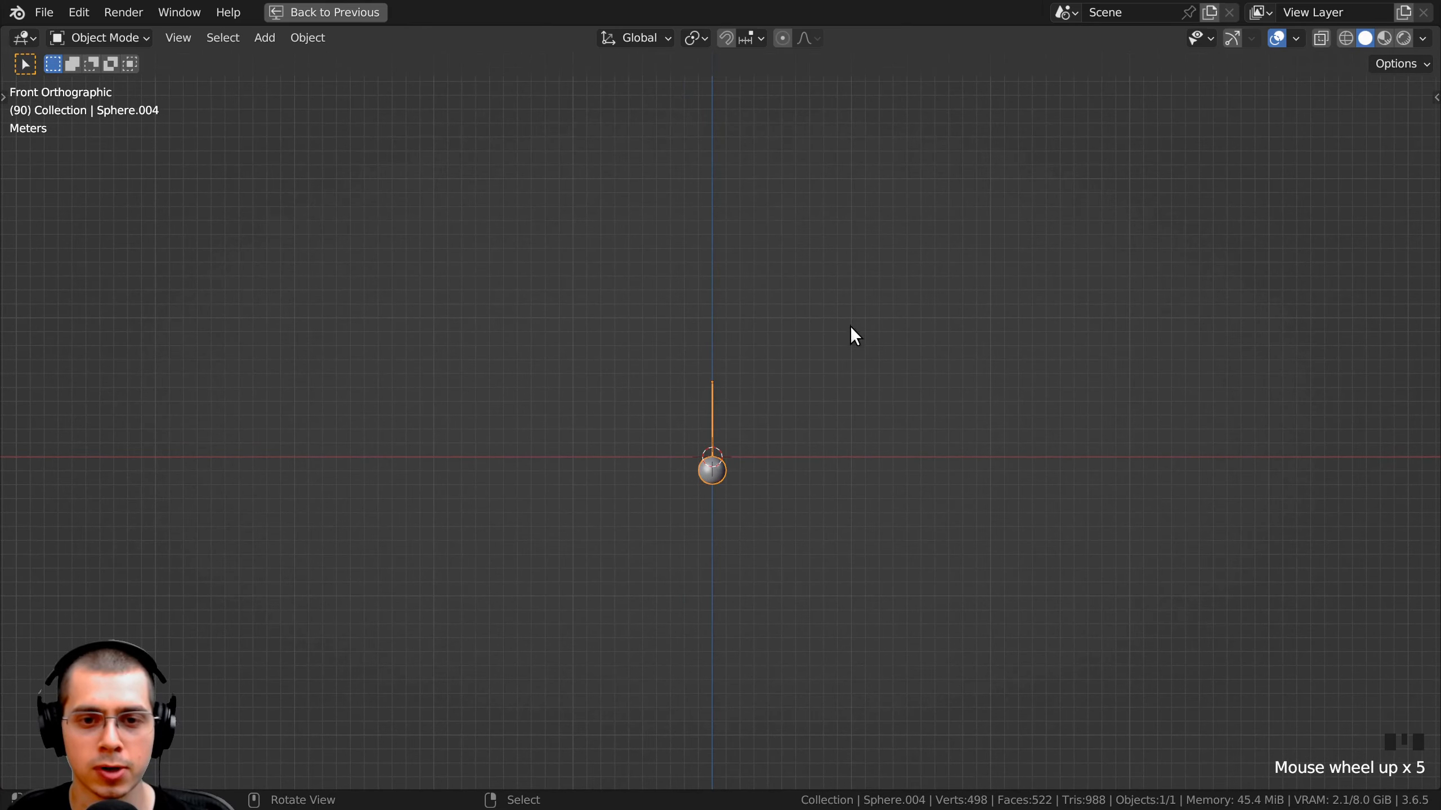
{"action": "scroll", "coordinate": [840, 322], "scroll_direction": "down", "scroll_amount": 4}
{"action": "scroll", "coordinate": [760, 375], "scroll_direction": "up", "scroll_amount": 4}
{"action": "key", "text": "g"}
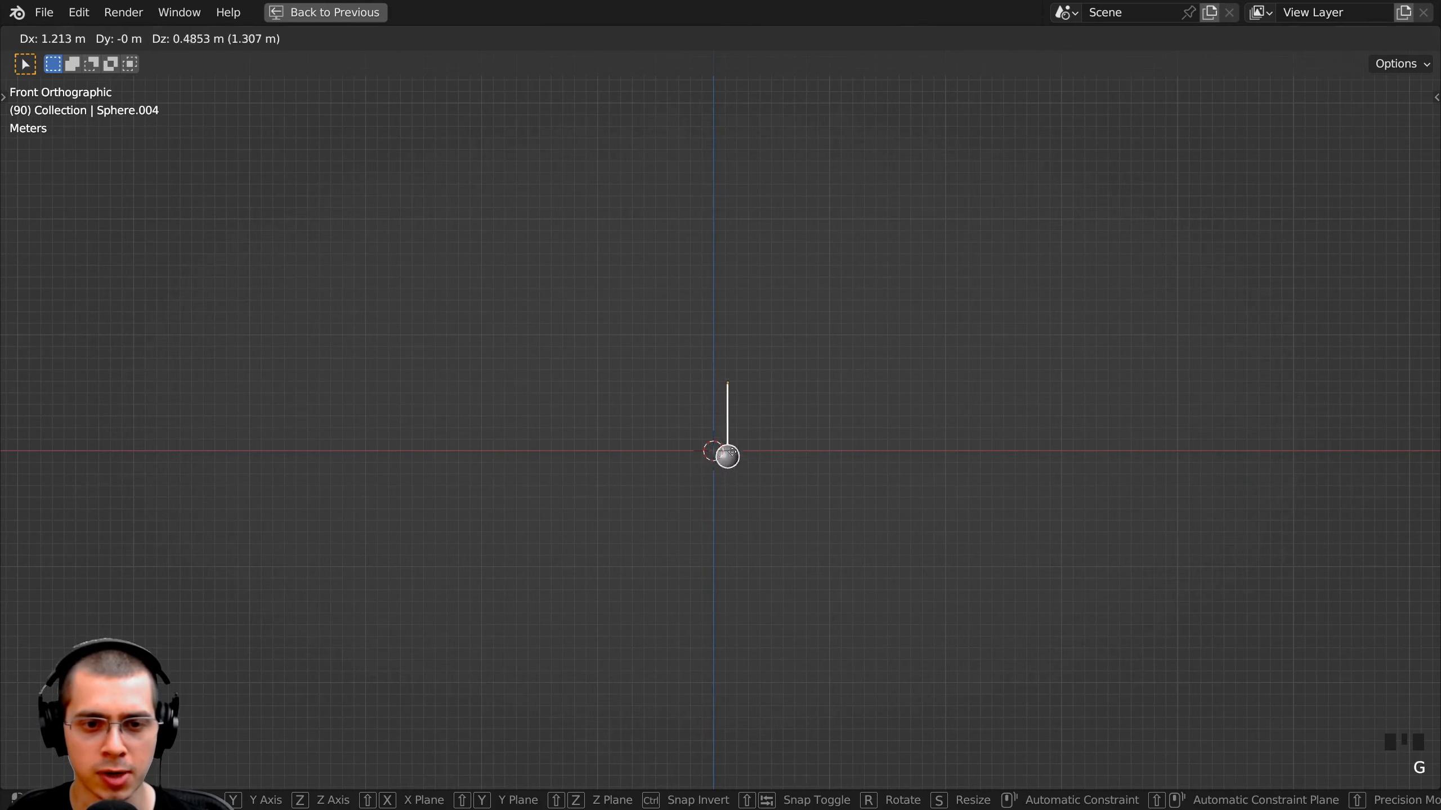
{"action": "right_click", "coordinate": [735, 461]}
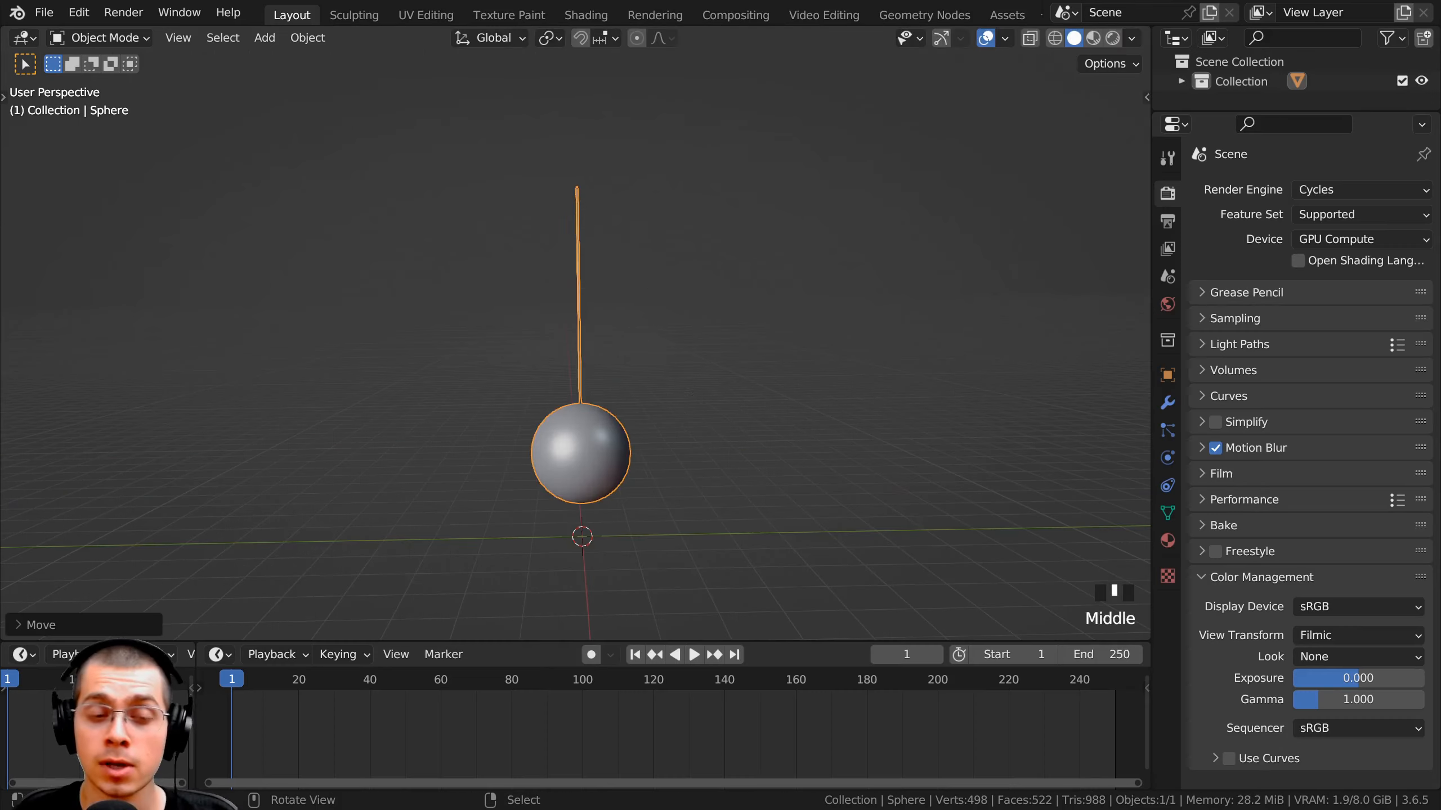
- Try swinging the pendulum to the side by rotating it around the rod's upper end
{"action": "key", "text": "r"}
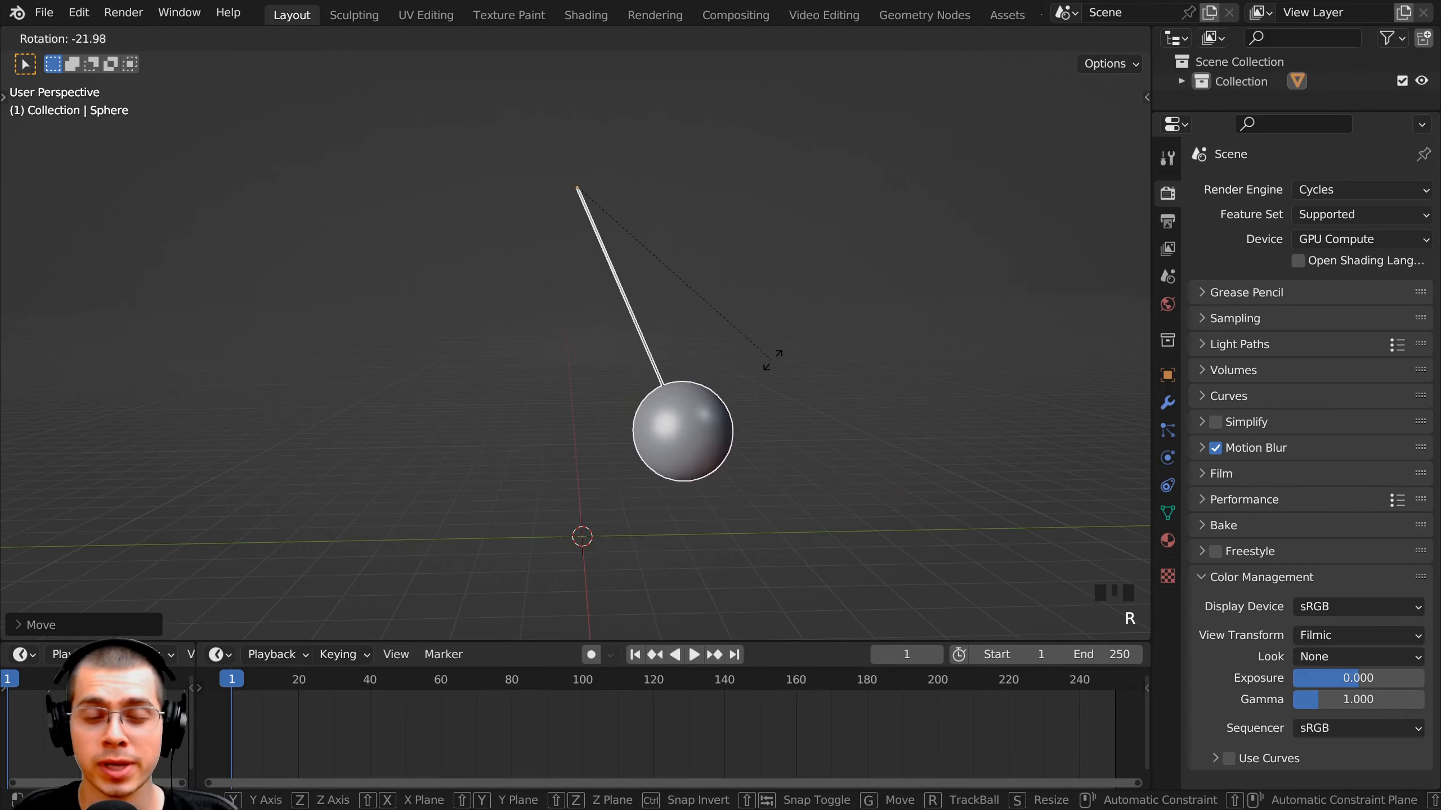
{"action": "right_click", "coordinate": [641, 392]}
{"action": "middle_click_drag", "start_coordinate": [630, 393], "coordinate": [592, 386]}
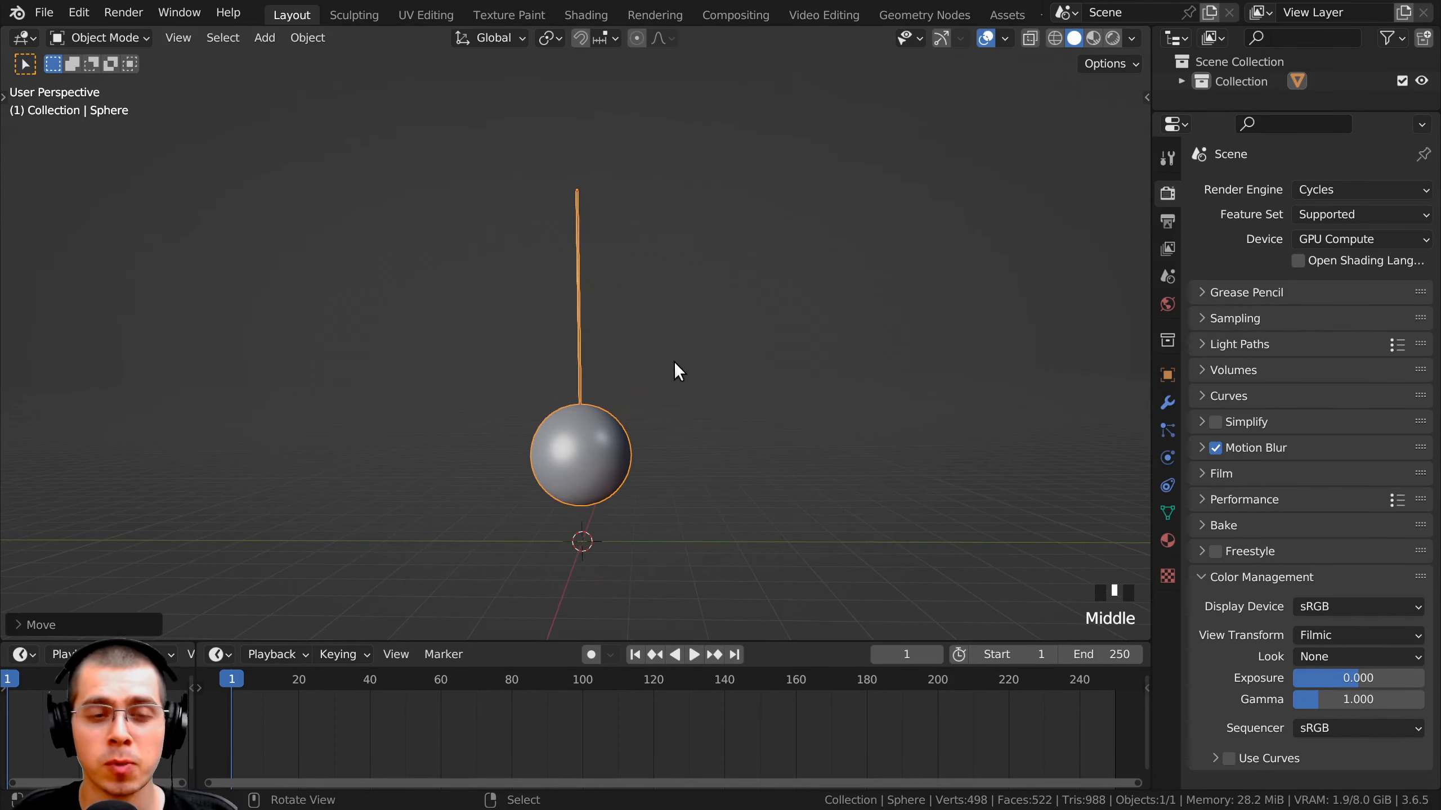
{"action": "key", "text": "r"}
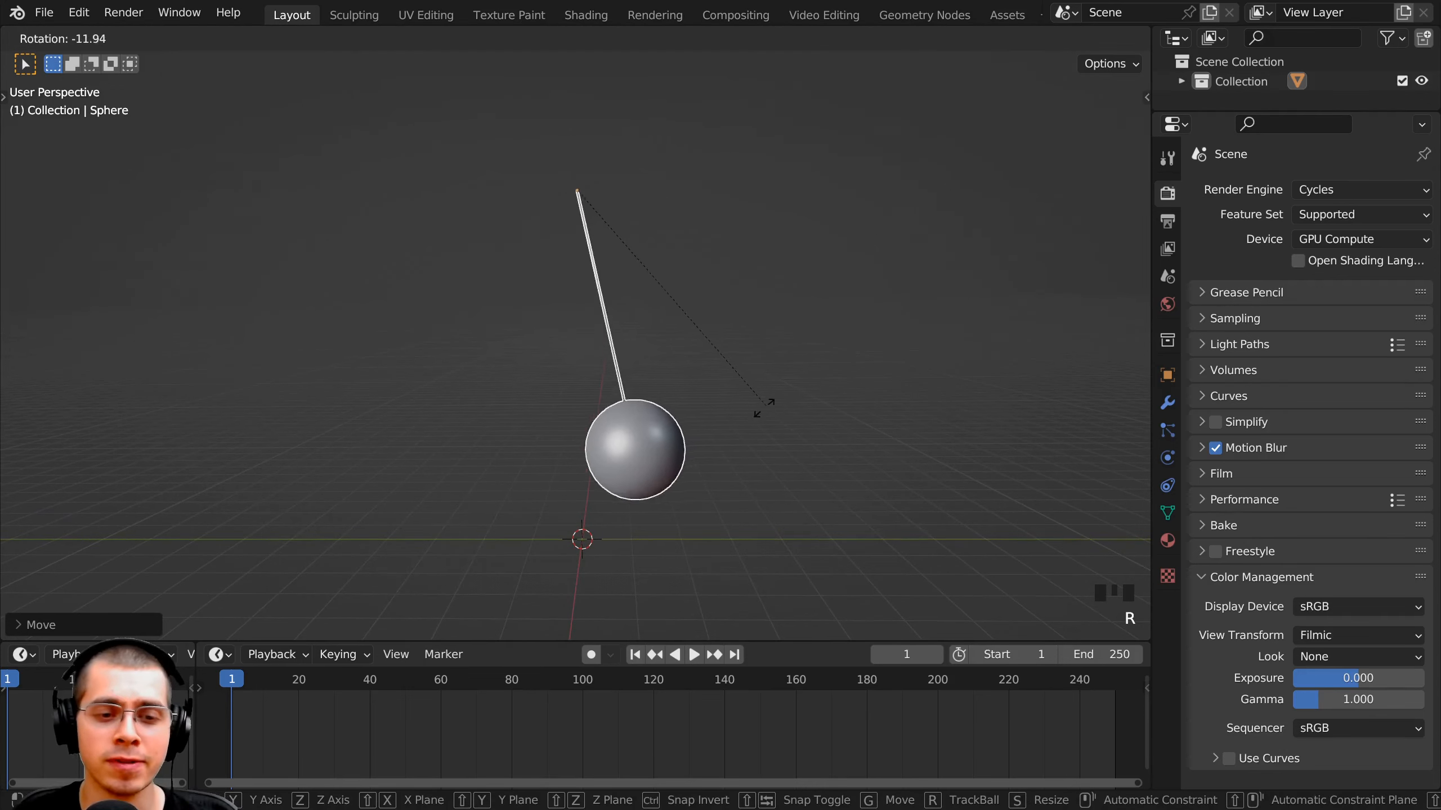
{"action": "right_click", "coordinate": [658, 417]}
{"action": "middle_click_drag", "start_coordinate": [654, 385], "coordinate": [710, 395], "text": "shift"}
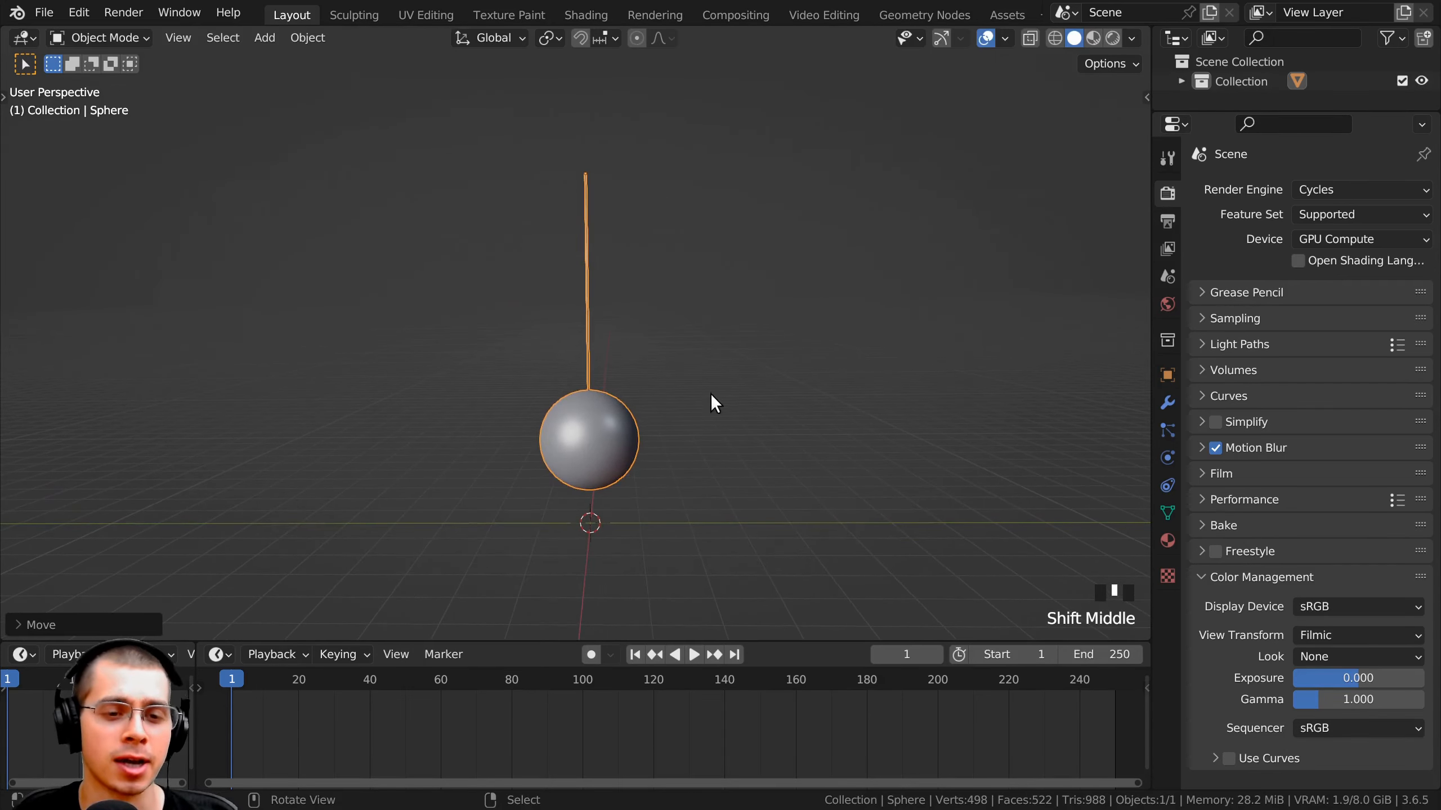
{"action": "key", "text": "r"}
{"action": "right_click", "coordinate": [754, 407]}
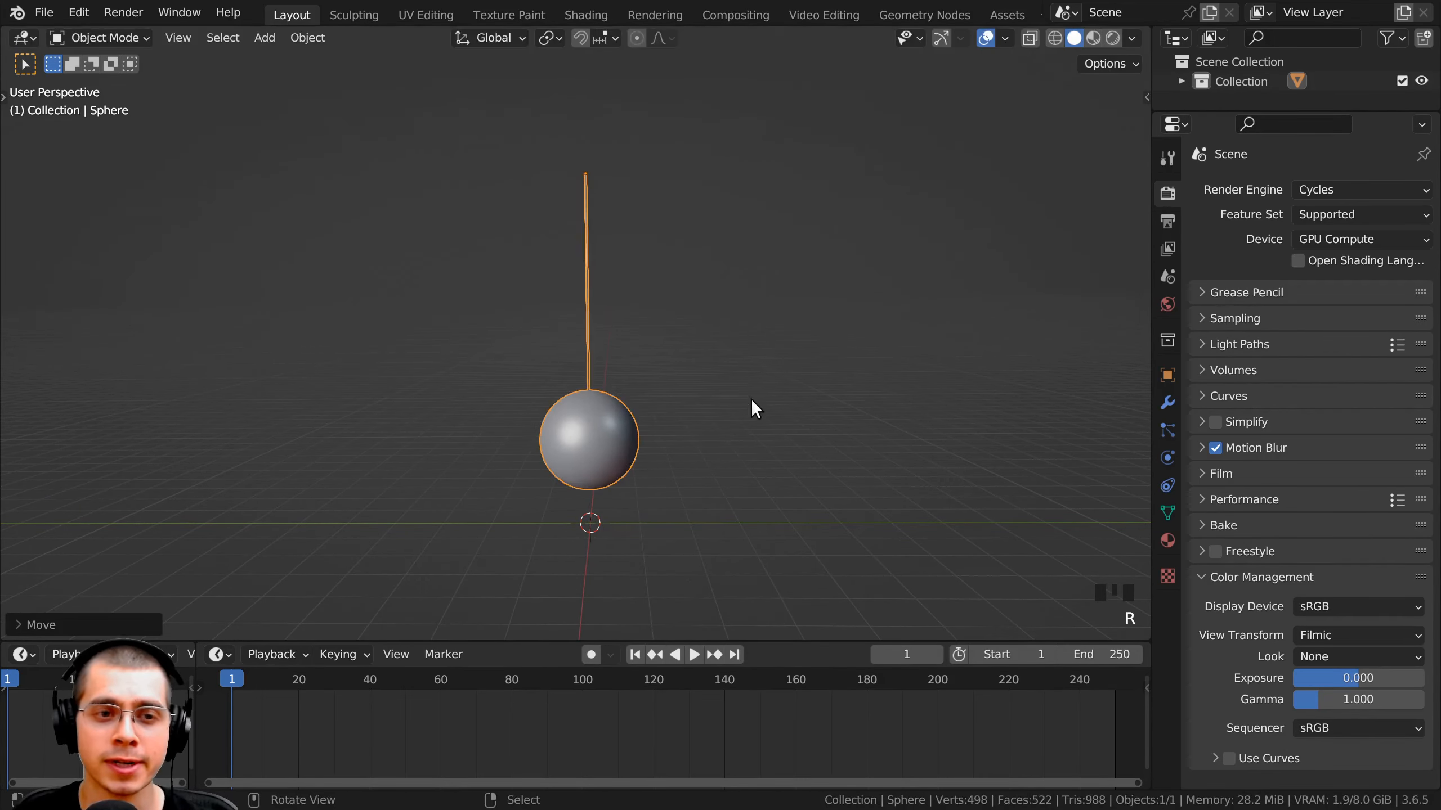
- Try rotating the pendulum from several different viewing angles to compare the directions in which it swings
{"action": "middle_click_drag", "start_coordinate": [677, 396], "coordinate": [462, 402]}
{"action": "middle_click_drag", "start_coordinate": [727, 477], "coordinate": [684, 539]}
{"action": "key", "text": "r"}
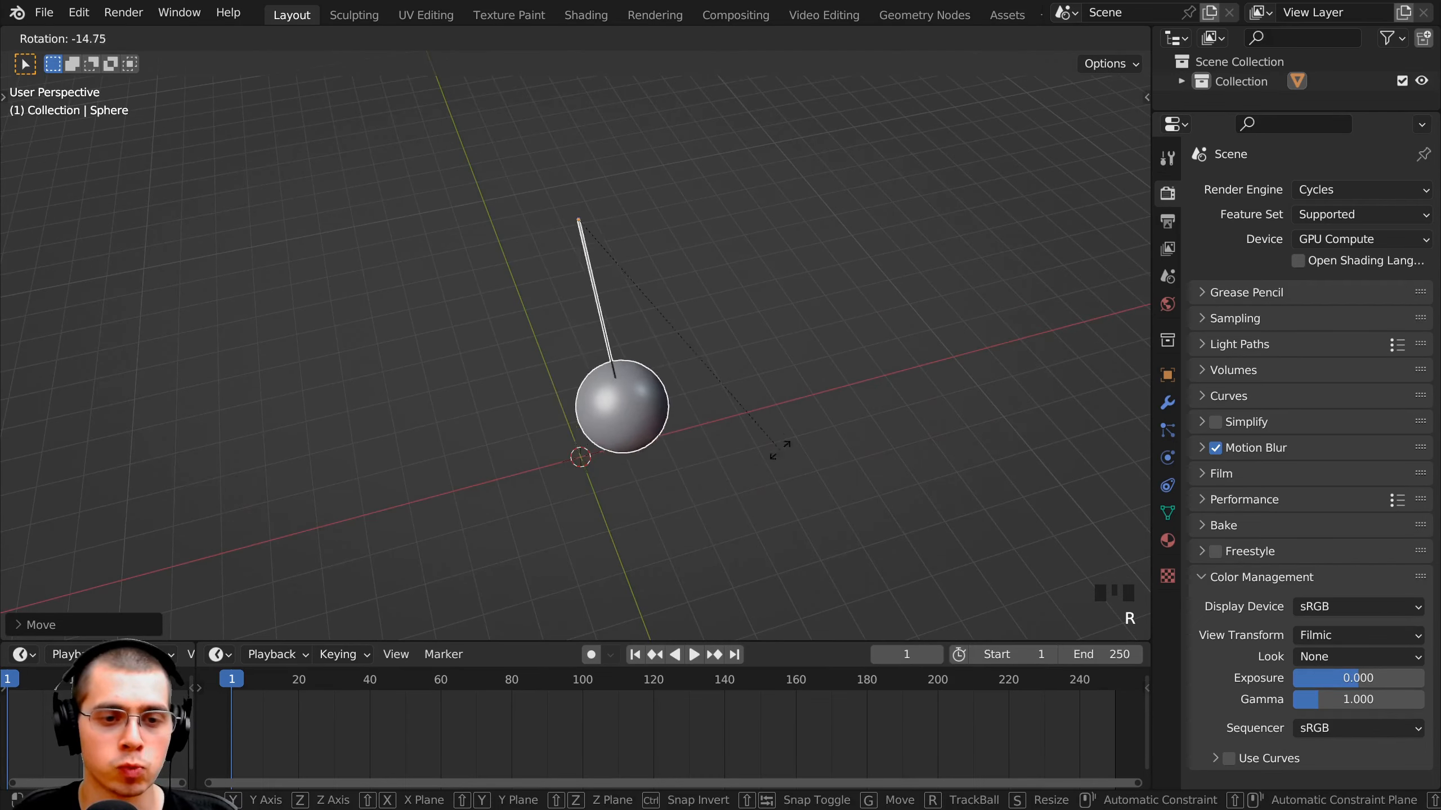
{"action": "right_click", "coordinate": [670, 403]}
{"action": "middle_click_drag", "start_coordinate": [669, 402], "coordinate": [729, 375]}
{"action": "key", "text": "r"}
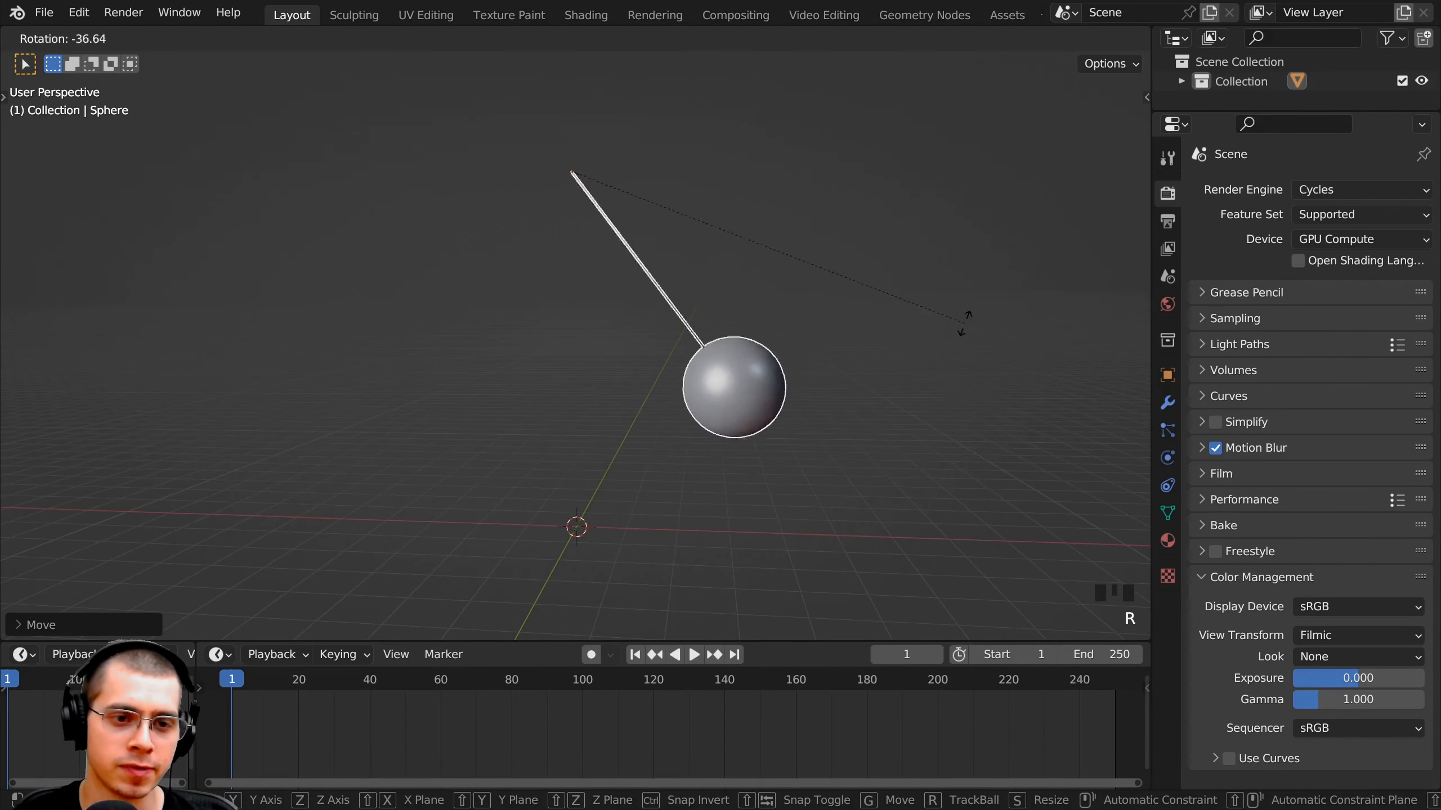
{"action": "right_click", "coordinate": [837, 412]}
{"action": "middle_click_drag", "start_coordinate": [837, 412], "coordinate": [602, 453]}
{"action": "key", "text": "r"}
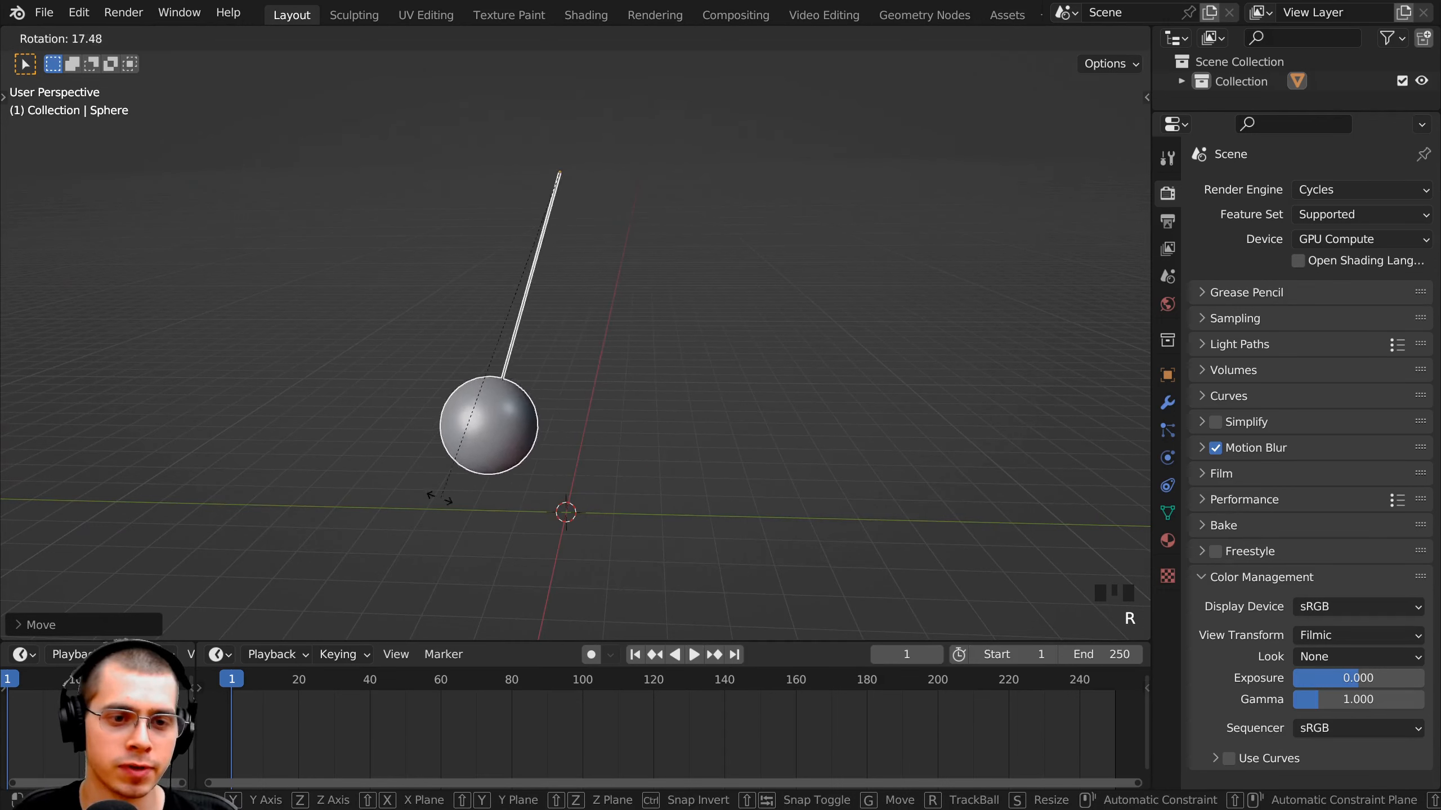
{"action": "right_click", "coordinate": [380, 501]}
{"action": "middle_click_drag", "start_coordinate": [380, 502], "coordinate": [489, 373]}
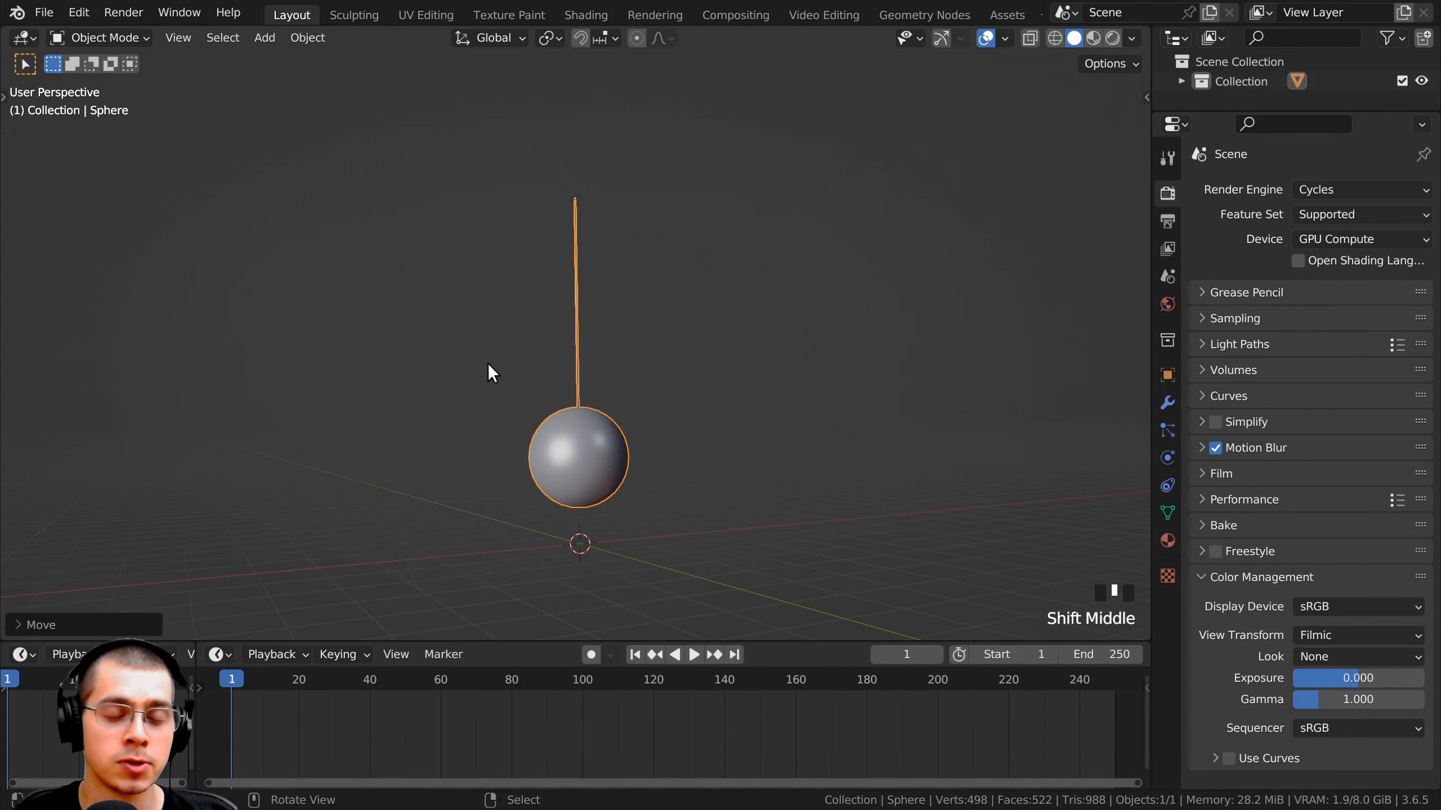
{"action": "middle_click_drag", "start_coordinate": [614, 366], "coordinate": [730, 407]}
{"action": "key", "text": "r"}
{"action": "right_click", "coordinate": [753, 361]}
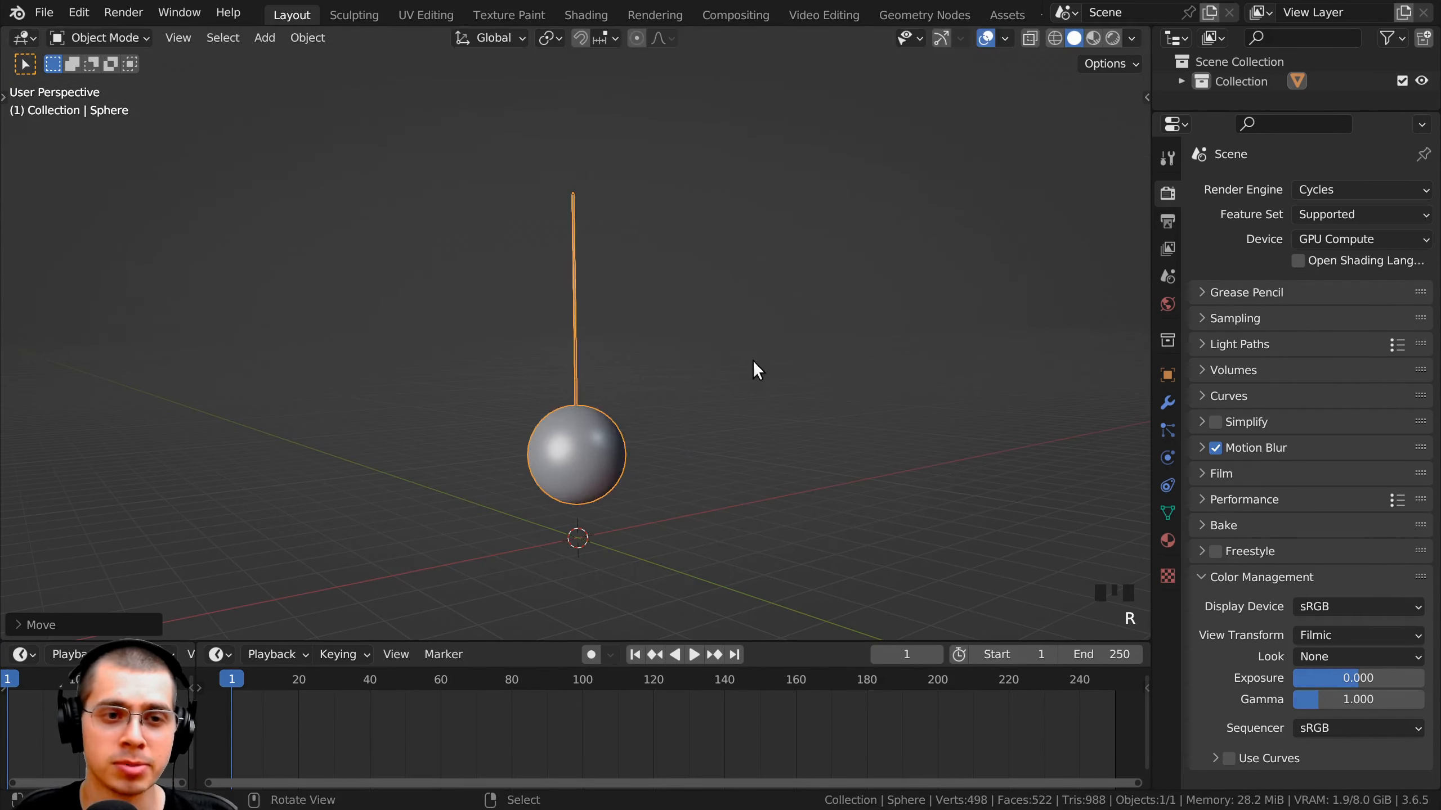
- Try both moving and rotating the whole pendulum to compare how it follows each transform
{"action": "key", "text": "g"}
{"action": "right_click", "coordinate": [553, 93]}
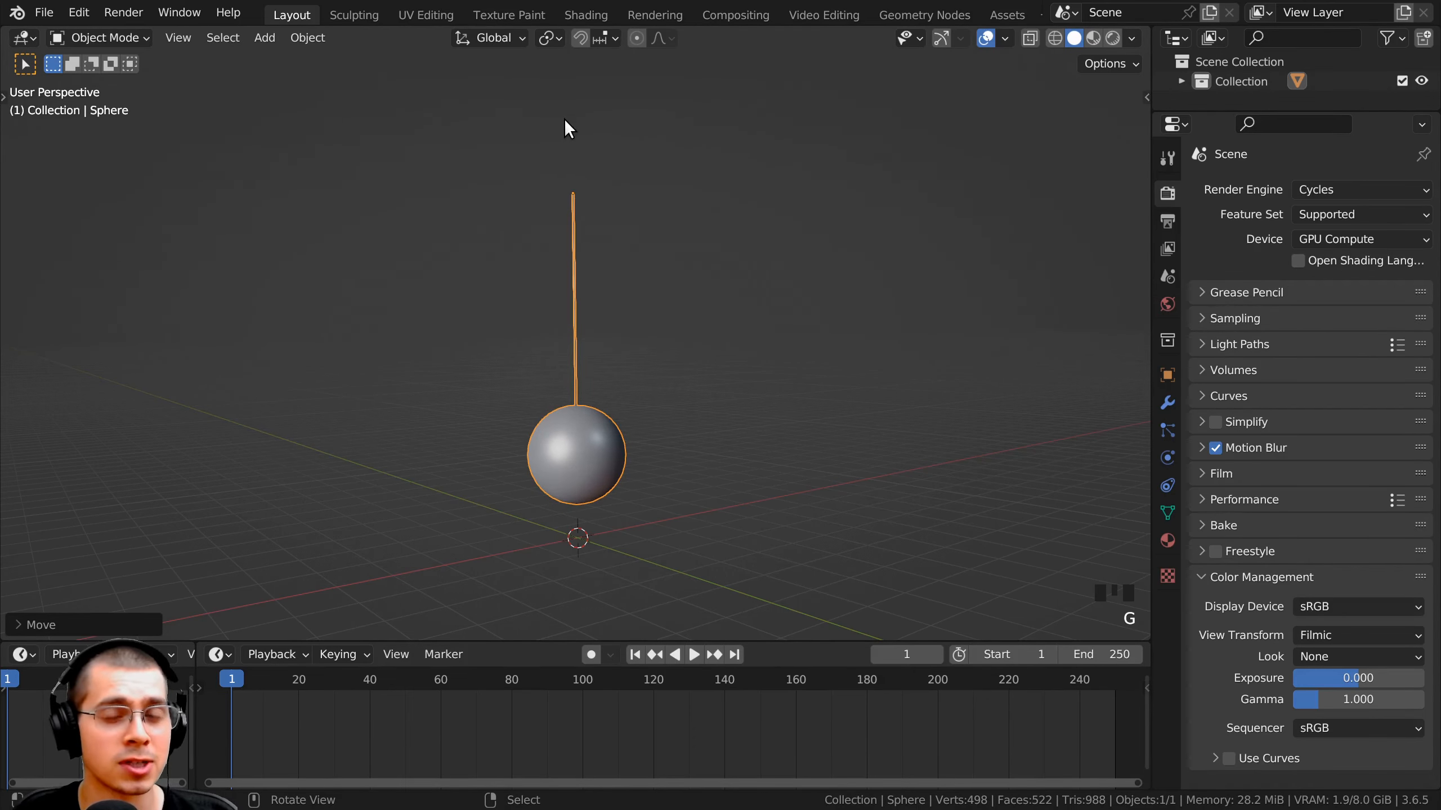
{"action": "middle_click_drag", "start_coordinate": [564, 119], "coordinate": [492, 209]}
{"action": "middle_click_drag", "start_coordinate": [605, 320], "coordinate": [636, 329]}
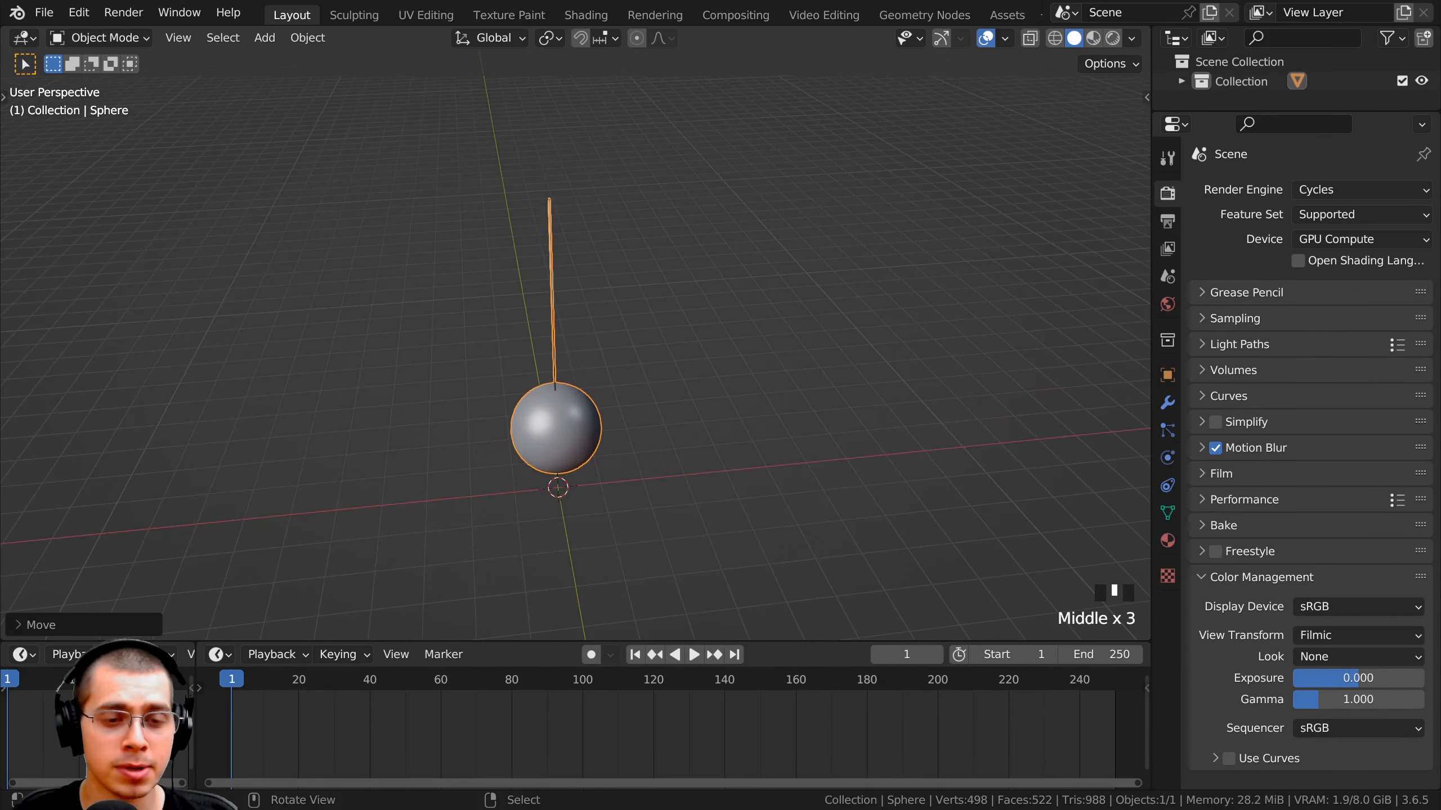
{"action": "key", "text": "r"}
{"action": "right_click", "coordinate": [679, 336]}
{"action": "key", "text": "g"}
{"action": "right_click", "coordinate": [740, 322]}
{"action": "middle_click_drag", "start_coordinate": [740, 323], "coordinate": [784, 343]}
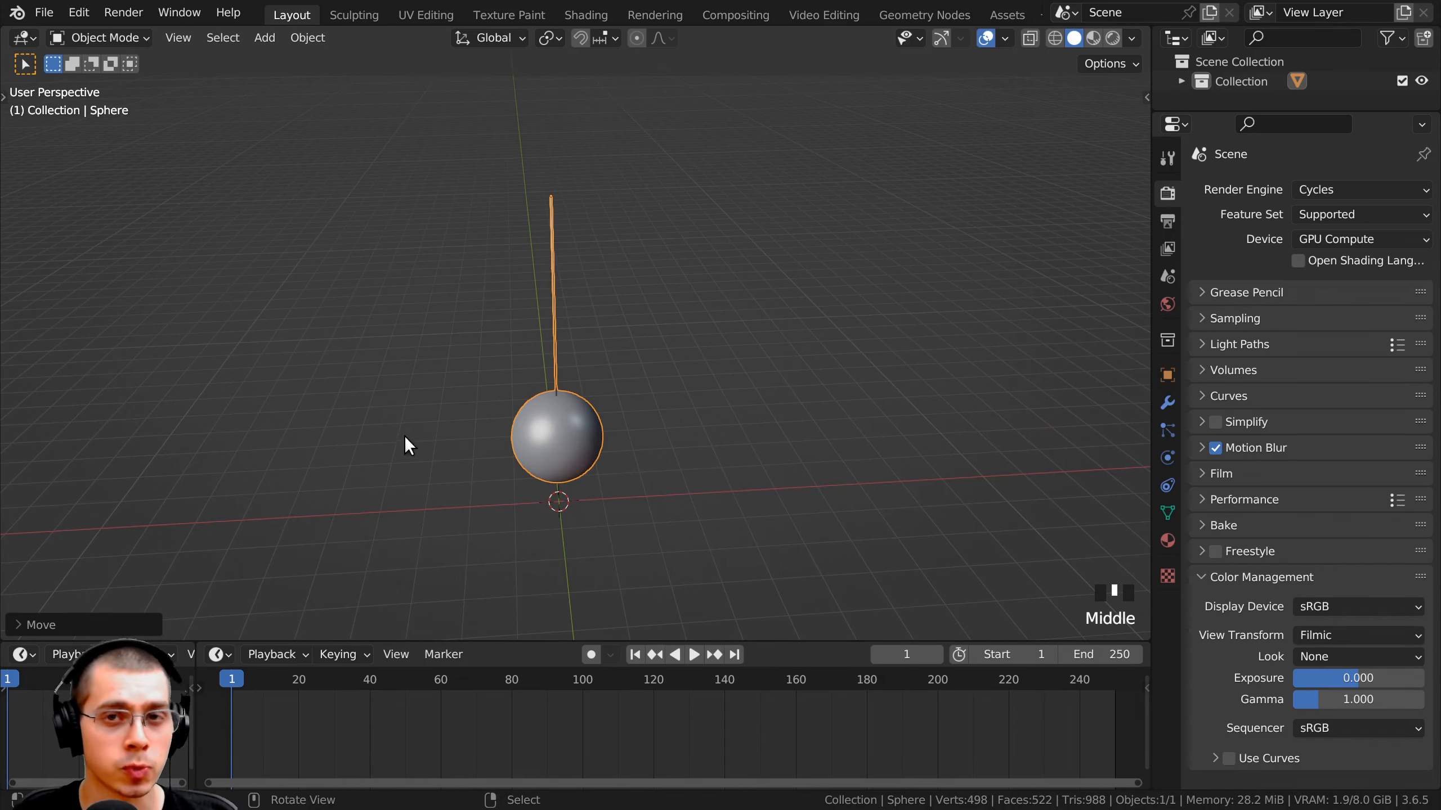
- Place the 3D cursor in empty space beside the pendulum, and reset it to the world origin
{"action": "middle_click_drag", "start_coordinate": [645, 477], "coordinate": [556, 224]}
{"action": "middle_click_drag", "start_coordinate": [553, 169], "coordinate": [649, 361]}
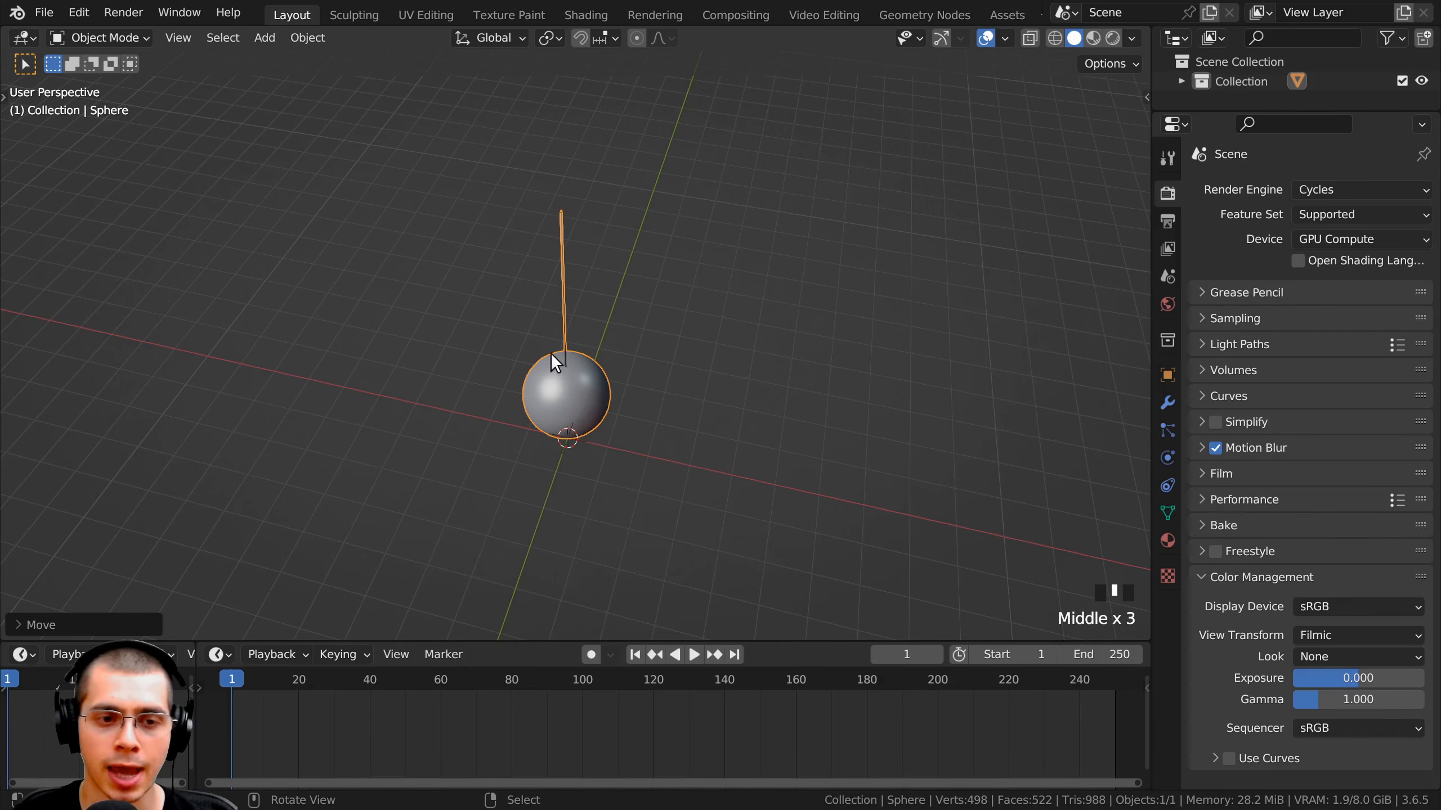
{"action": "middle_click_drag", "start_coordinate": [550, 353], "coordinate": [710, 200]}
{"action": "left_click", "coordinate": [711, 199]}
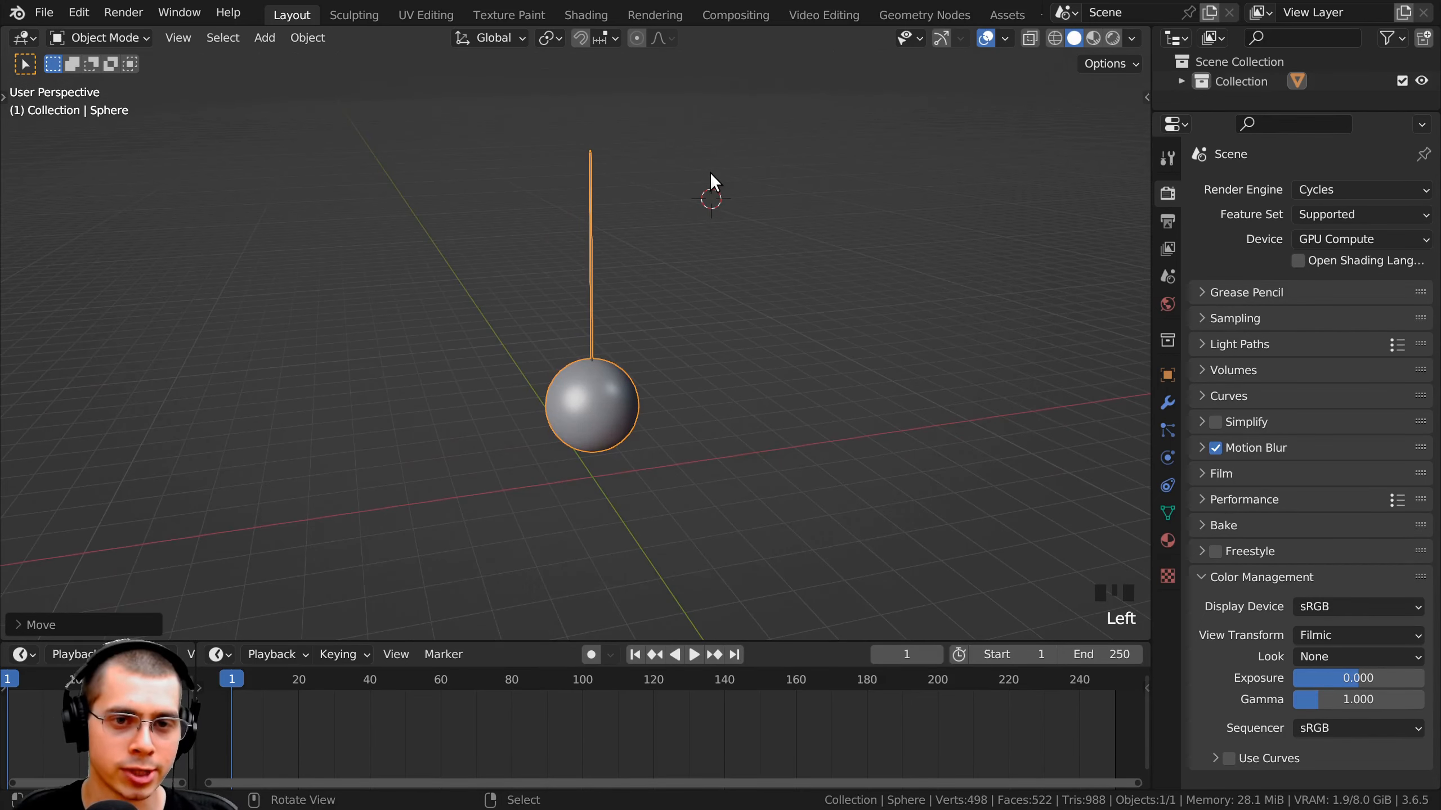
{"action": "key", "text": "shift+c"}
{"action": "left_click", "coordinate": [662, 365]}
{"action": "key", "text": "shift+c"}
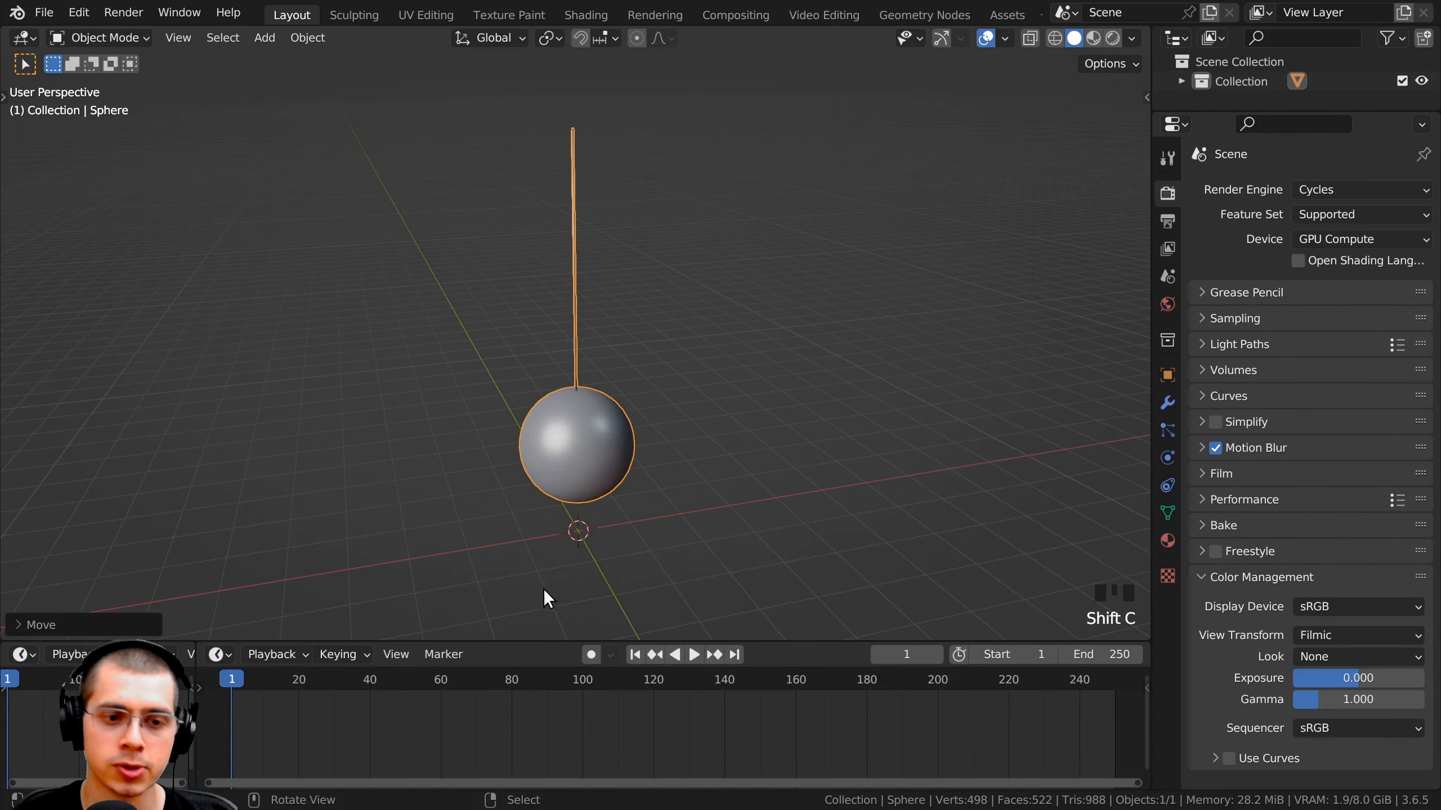
- Add a Plain Axes empty at the 3D cursor beneath the pendulum's ball
{"action": "middle_click_drag", "start_coordinate": [548, 393], "coordinate": [551, 402], "text": "shift"}
{"action": "key", "text": "shift+a"}
{"action": "mouse_move", "coordinate": [538, 283]}
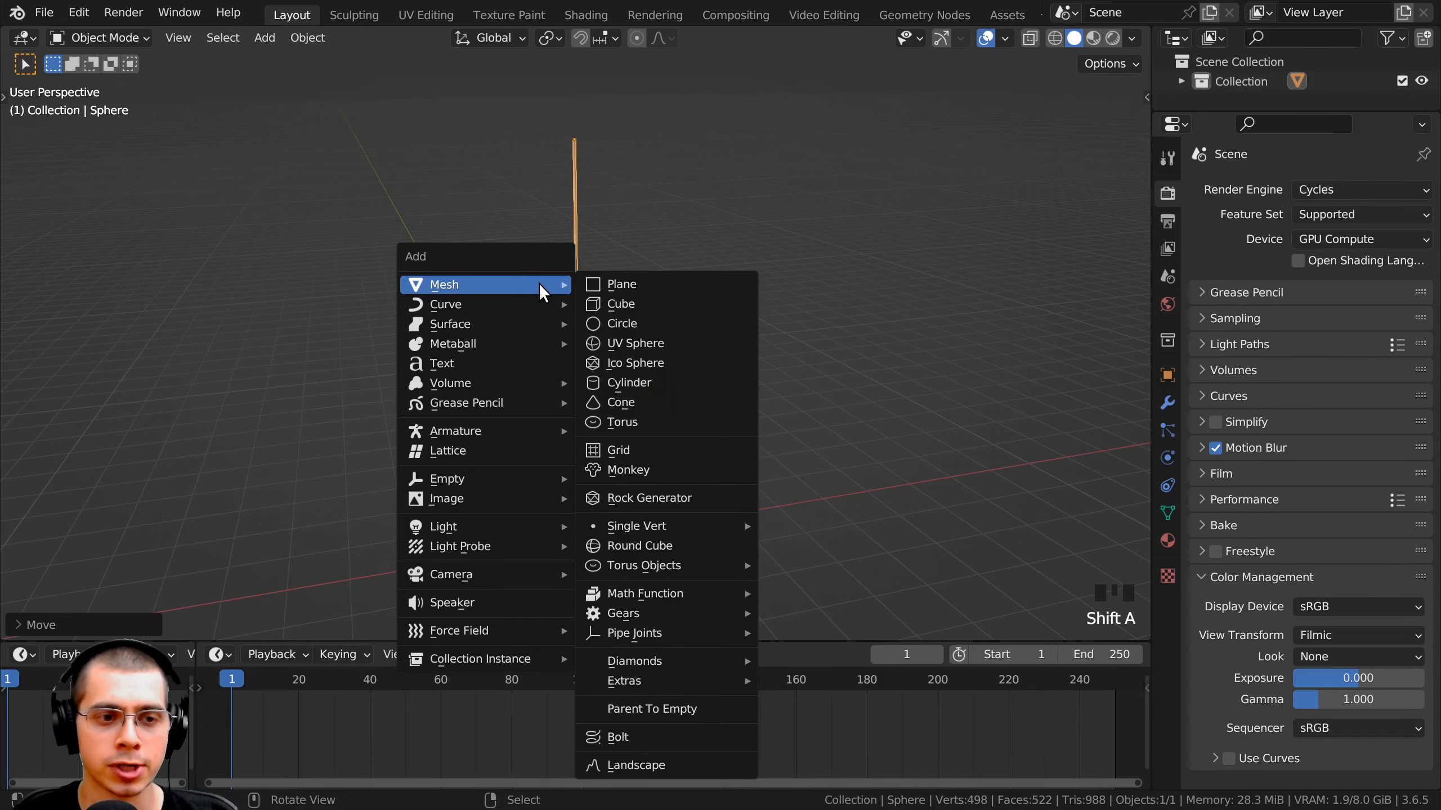
{"action": "mouse_move", "coordinate": [491, 475]}
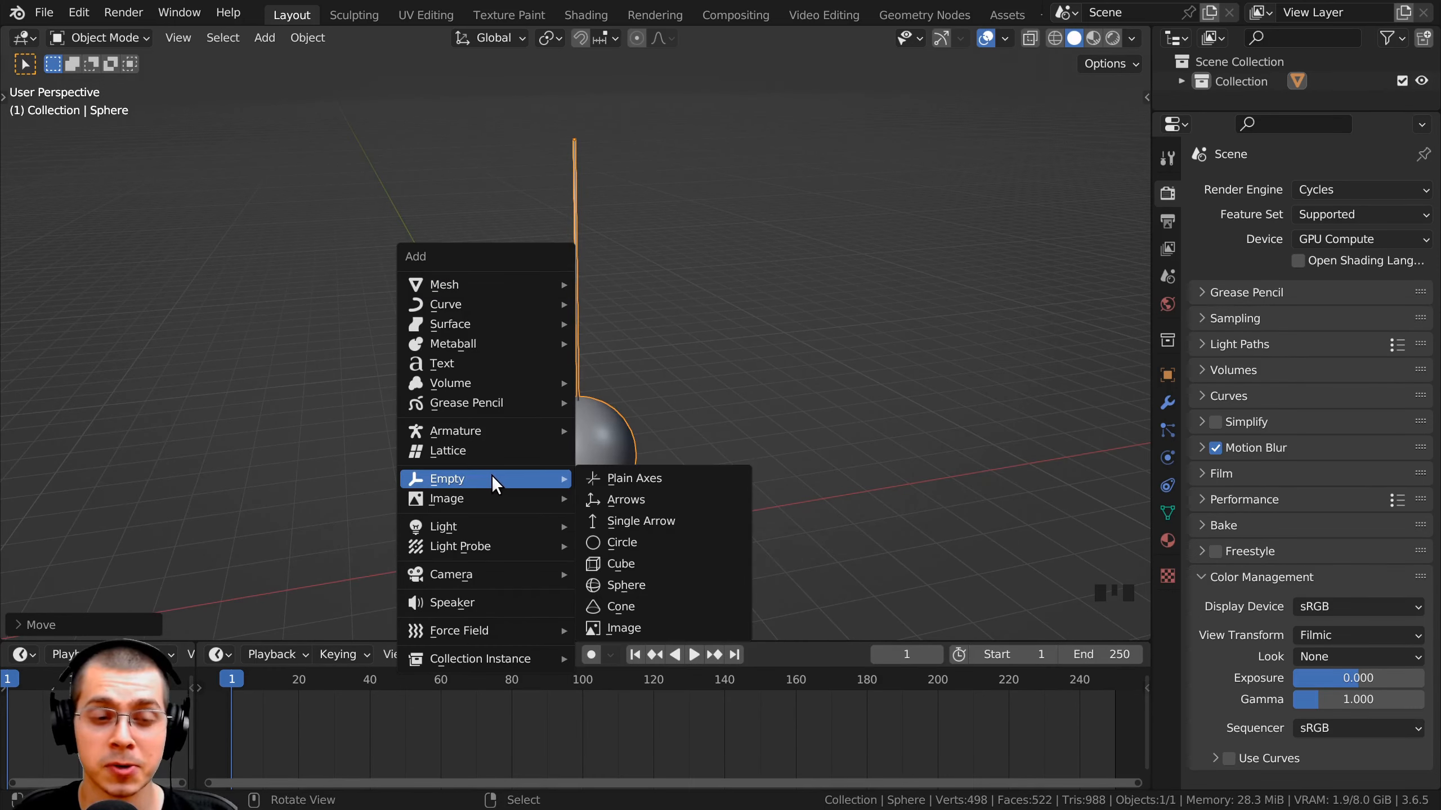
{"action": "left_click", "coordinate": [644, 478]}
- Move the empty up along the Z axis to just above the rod's upper end, and resize it
{"action": "scroll", "coordinate": [646, 482], "scroll_direction": "down", "scroll_amount": 4}
{"action": "key", "text": "g"}
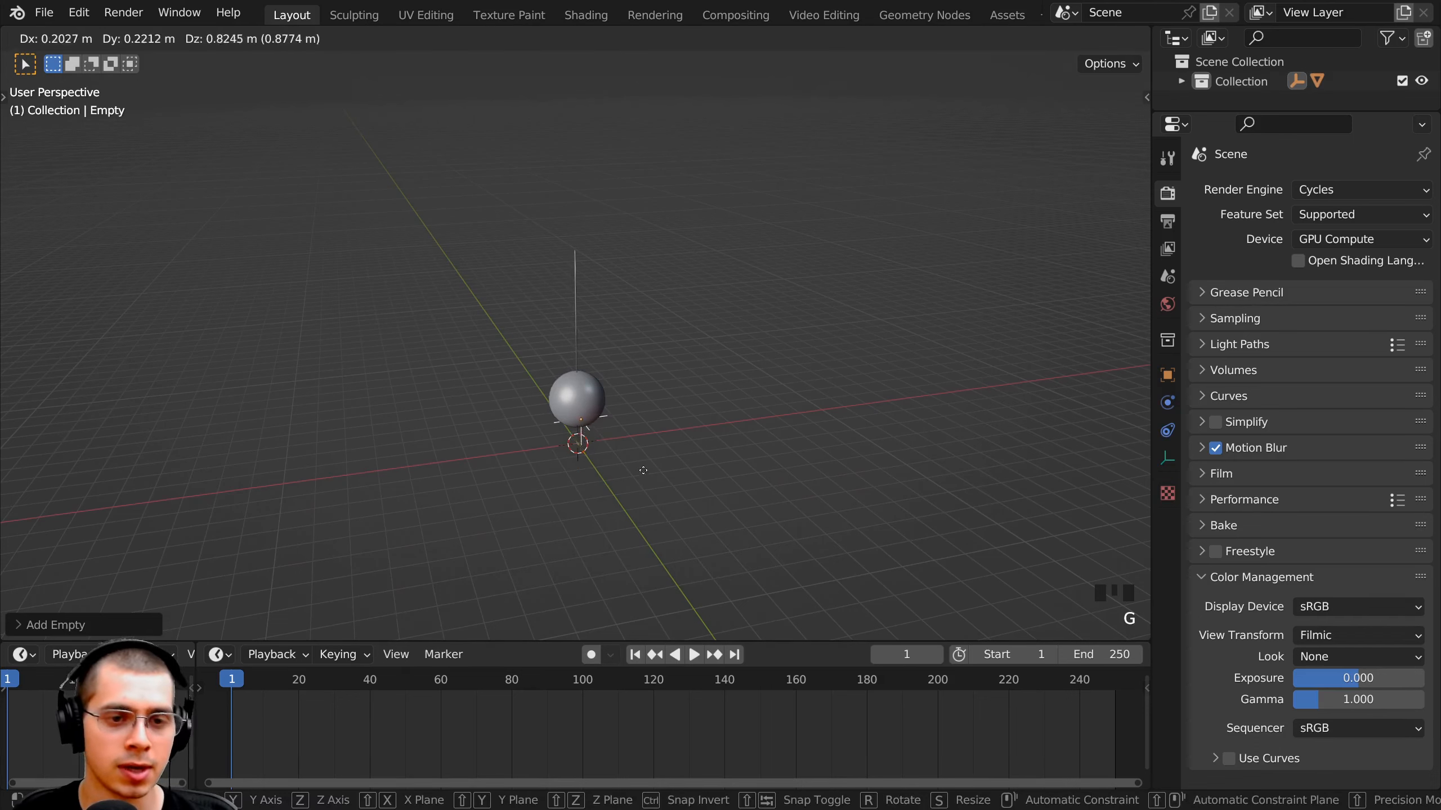
{"action": "key", "text": "z"}
{"action": "left_click", "coordinate": [649, 282]}
{"action": "scroll", "coordinate": [656, 330], "scroll_direction": "up", "scroll_amount": 1}
{"action": "middle_click_drag", "start_coordinate": [655, 330], "coordinate": [579, 299], "text": "shift"}
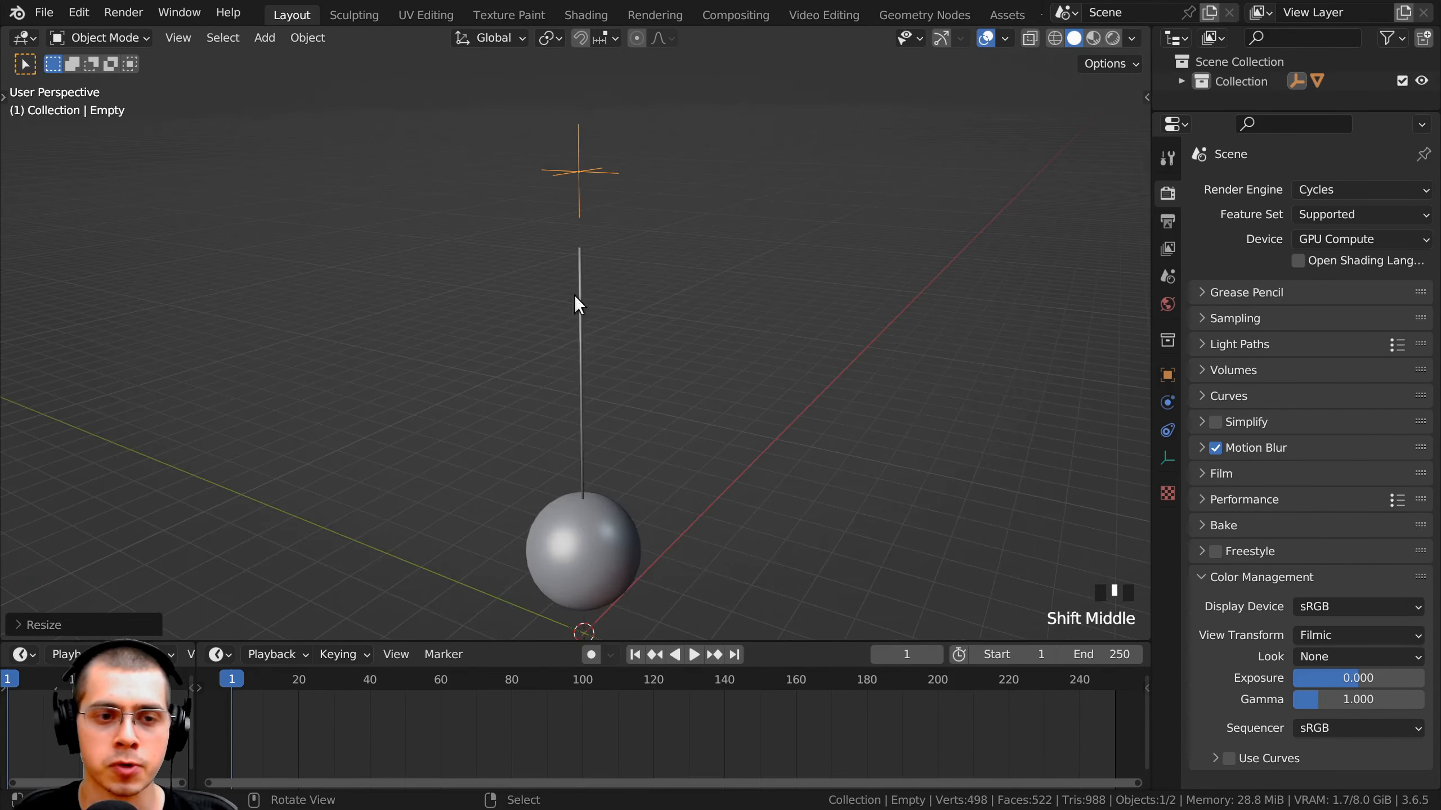
- Parent the pendulum to the empty using Object (Keep Transform)
{"action": "right_click", "coordinate": [586, 502]}
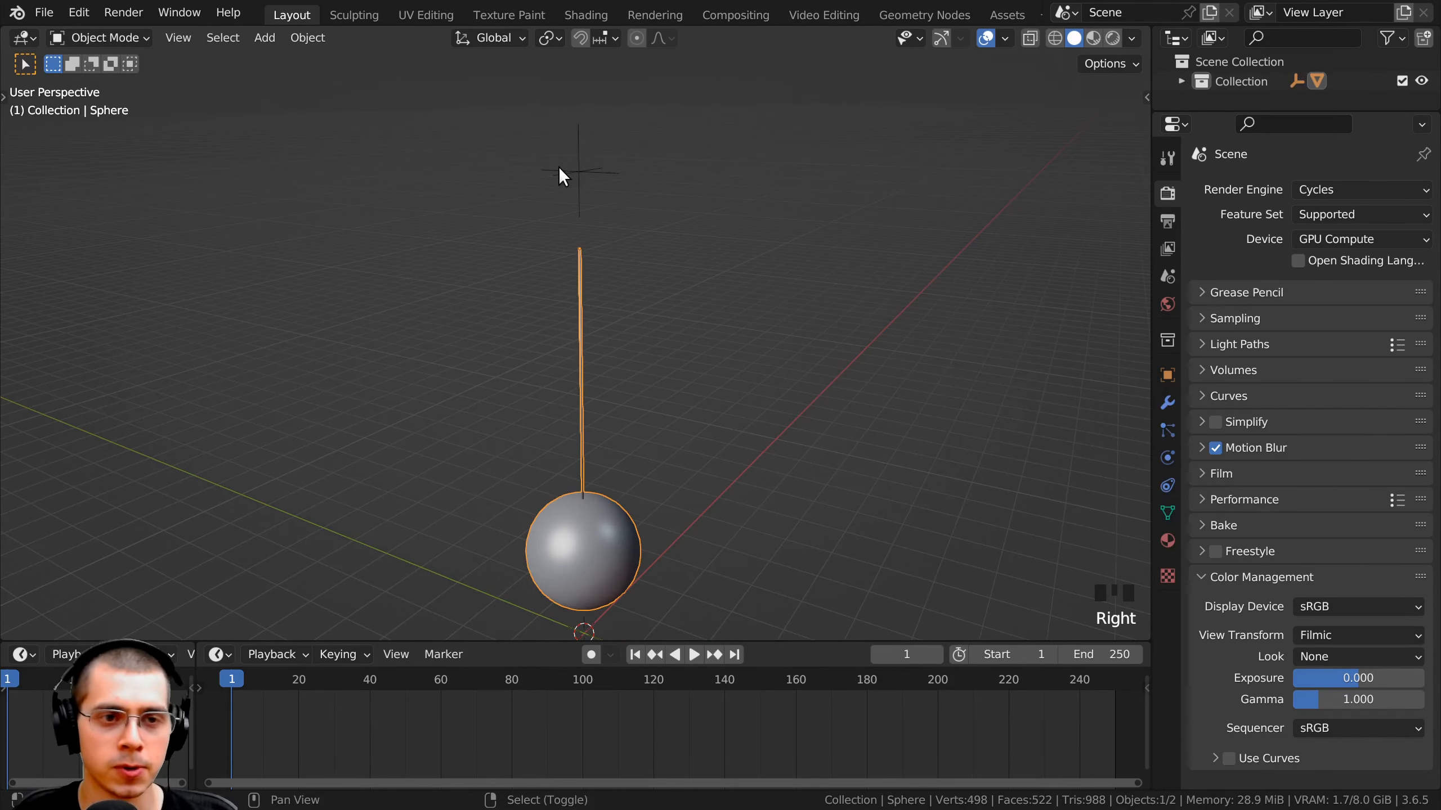
{"action": "right_click", "coordinate": [573, 173], "text": "shift"}
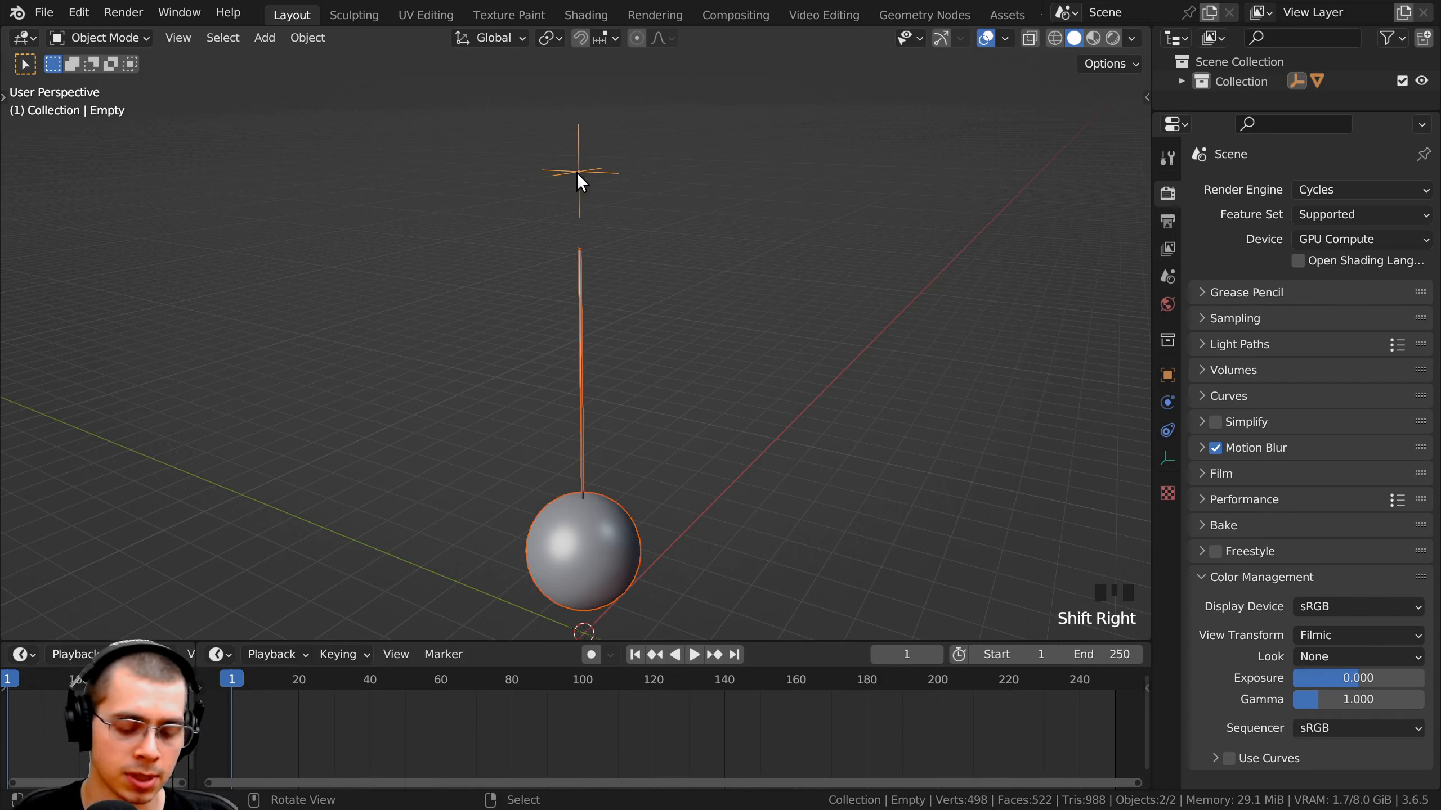
{"action": "key", "text": "ctrl+p"}
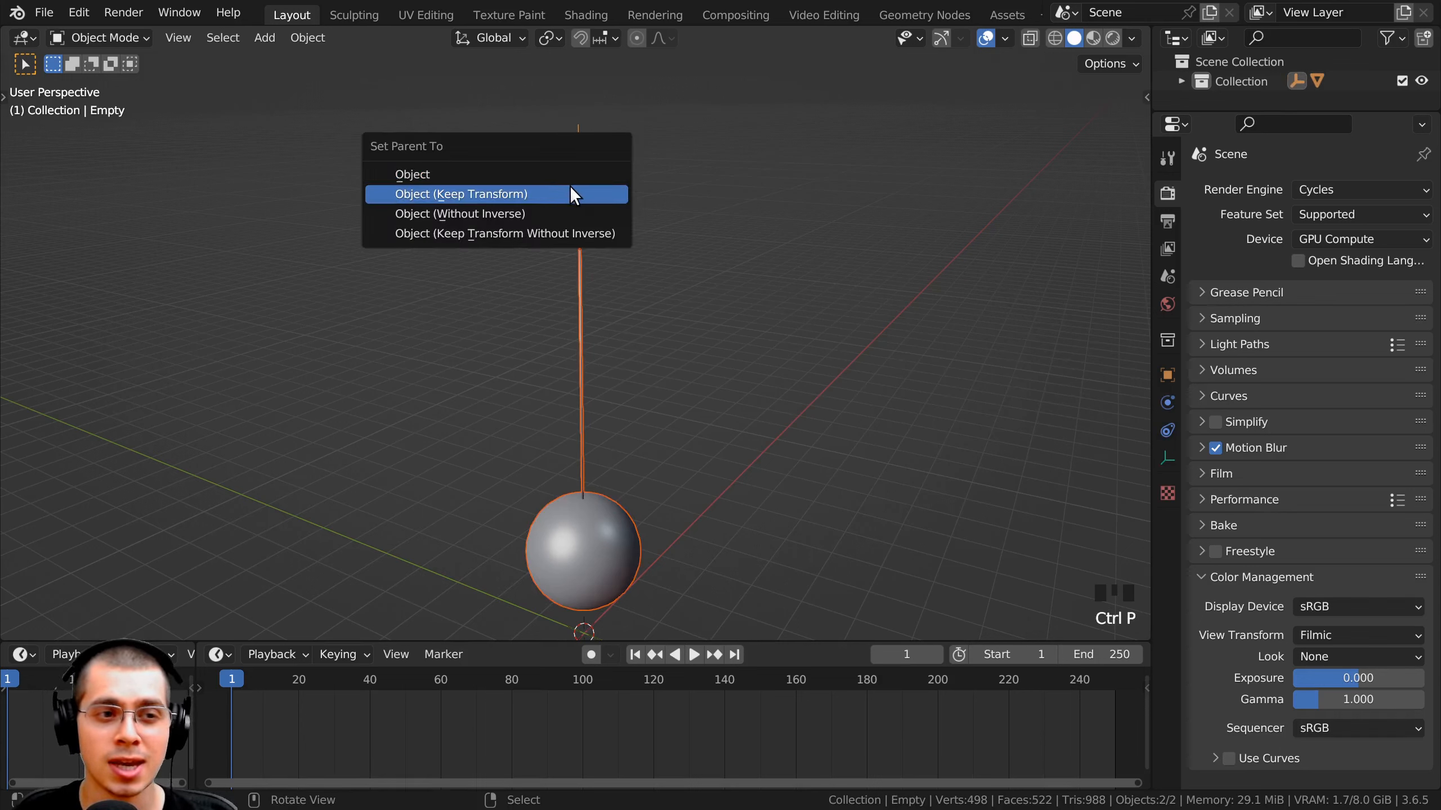
{"action": "left_click", "coordinate": [569, 190]}
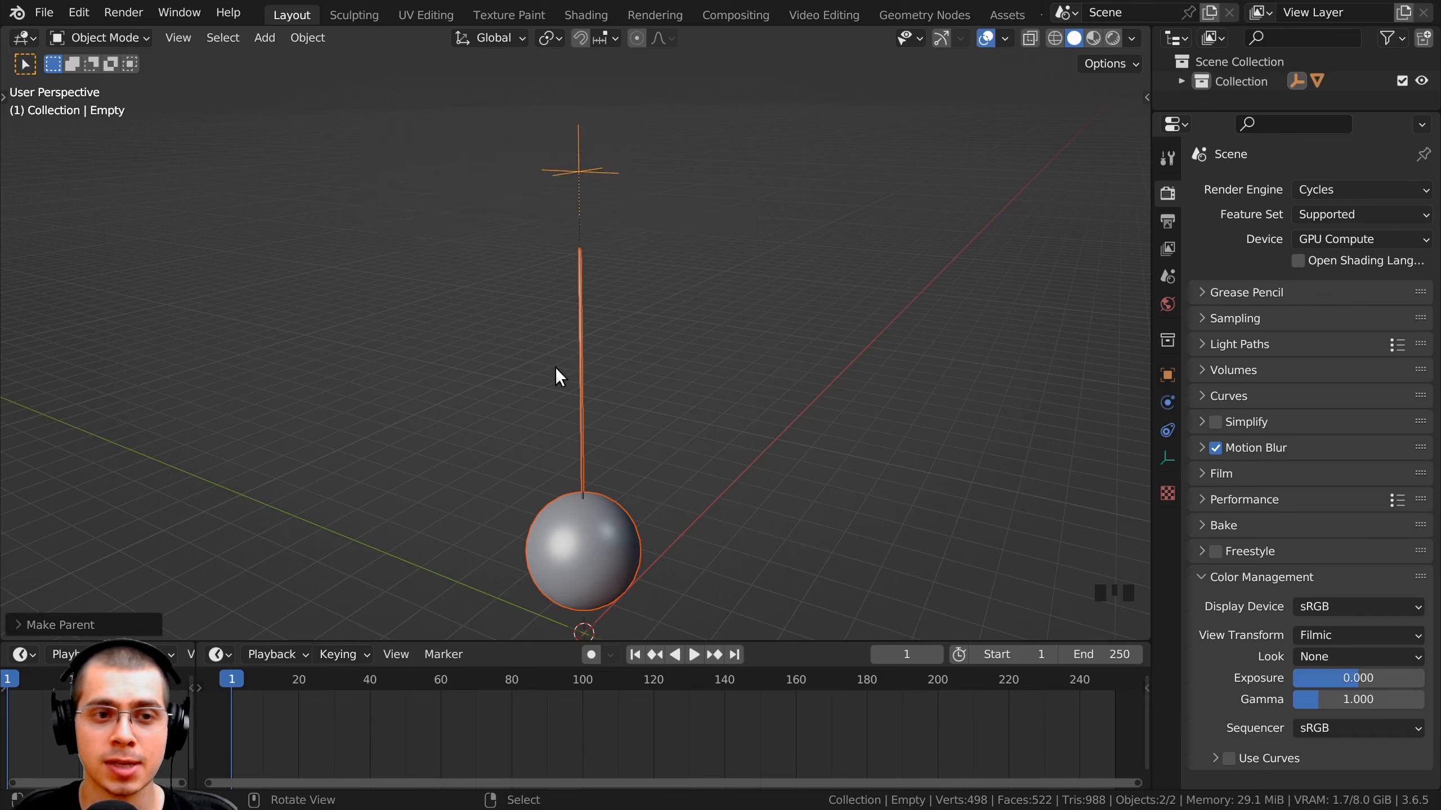
- Try moving the parent empty to check that the pendulum follows it
{"action": "key", "text": "g"}
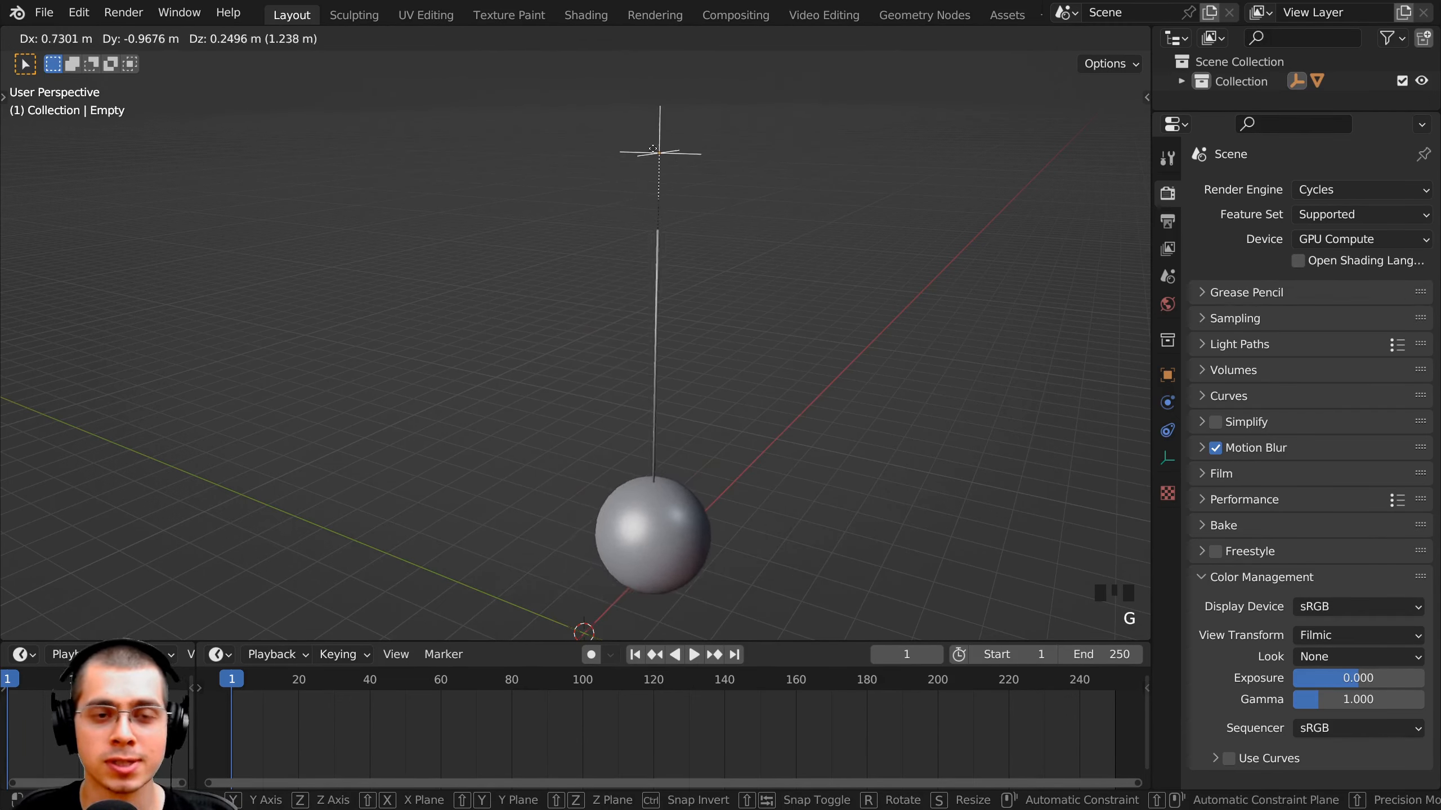
{"action": "left_click", "coordinate": [598, 140]}
{"action": "middle_click_drag", "start_coordinate": [660, 521], "coordinate": [580, 507]}
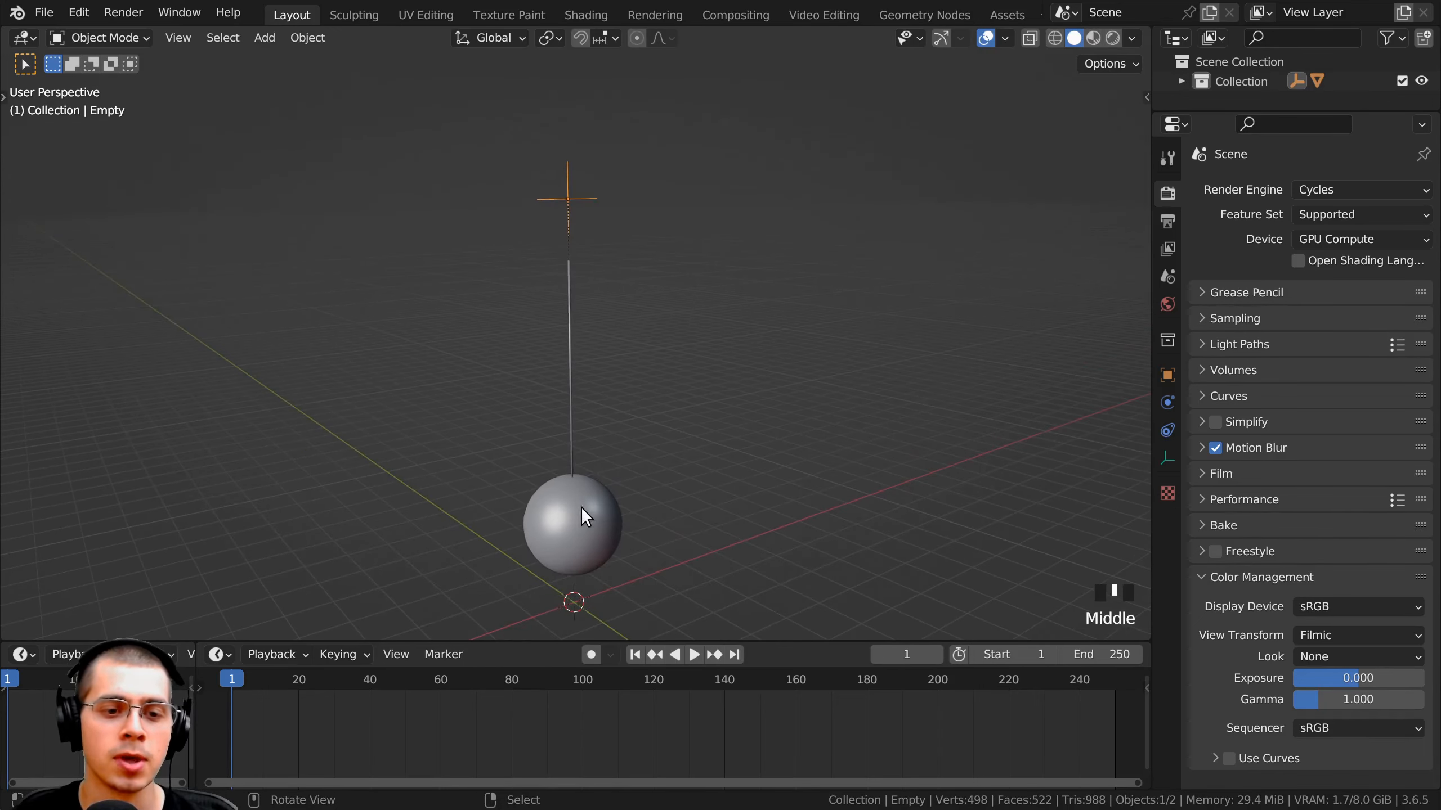
- Try swinging the pendulum on its own by rotating it around the rod's upper end from different views
{"action": "right_click", "coordinate": [588, 510]}
{"action": "key", "text": "r"}
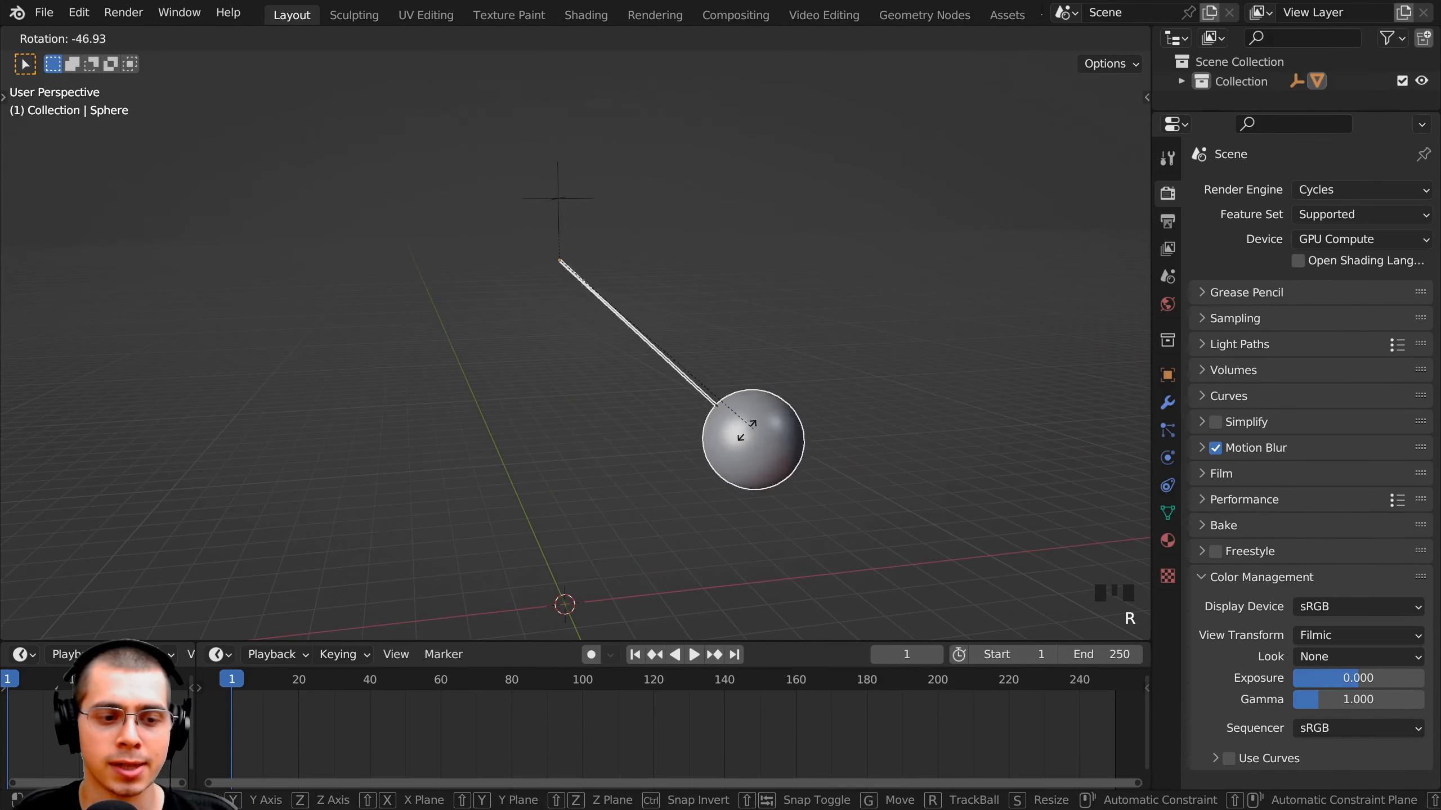
{"action": "left_click", "coordinate": [681, 415]}
{"action": "middle_click_drag", "start_coordinate": [681, 415], "coordinate": [731, 314]}
{"action": "key", "text": "r"}
{"action": "key", "text": "r"}
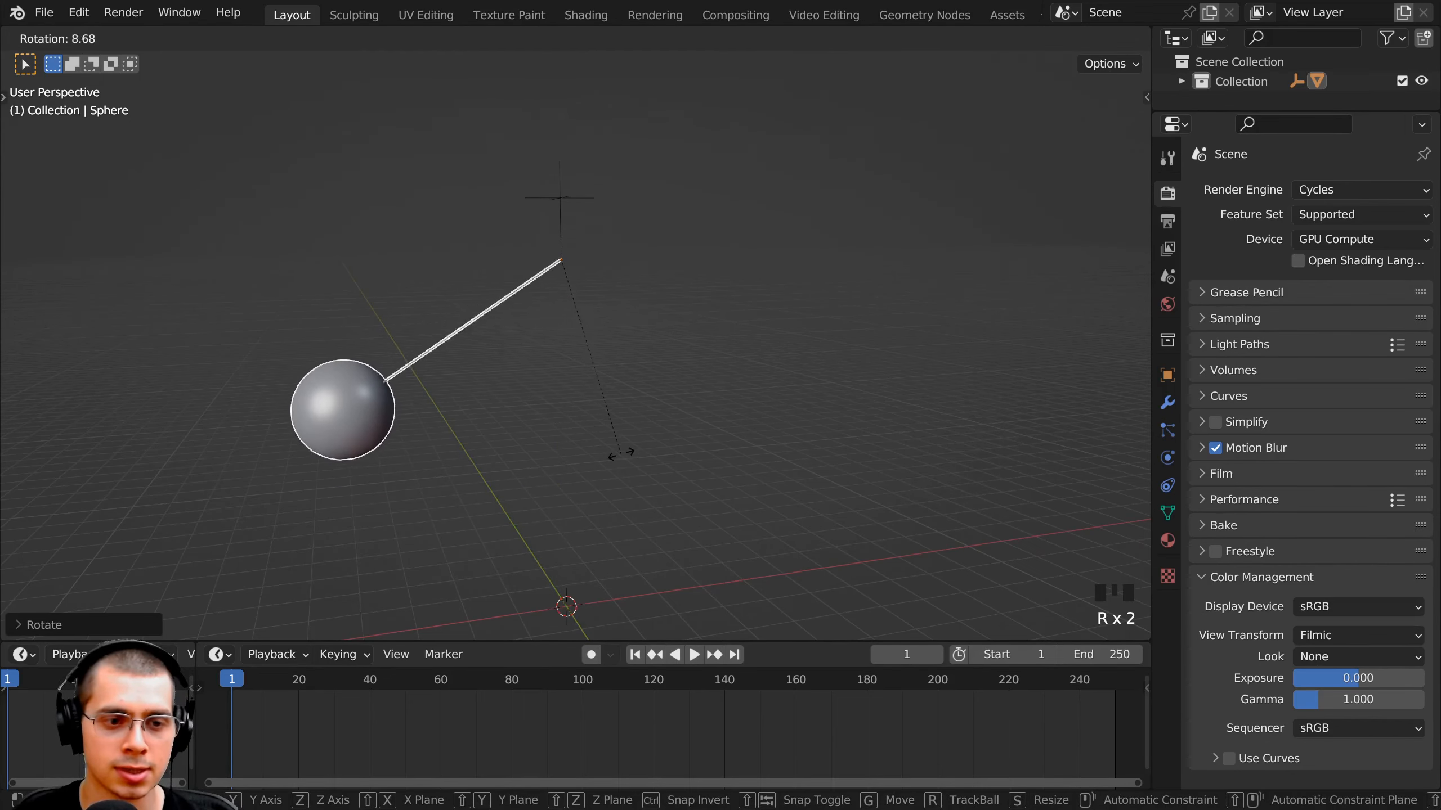
{"action": "left_click", "coordinate": [775, 553]}
{"action": "middle_click_drag", "start_coordinate": [775, 553], "coordinate": [550, 389]}
- Try rotating the parent empty around the global Z axis to turn the pendulum's swing direction
{"action": "right_click", "coordinate": [569, 295]}
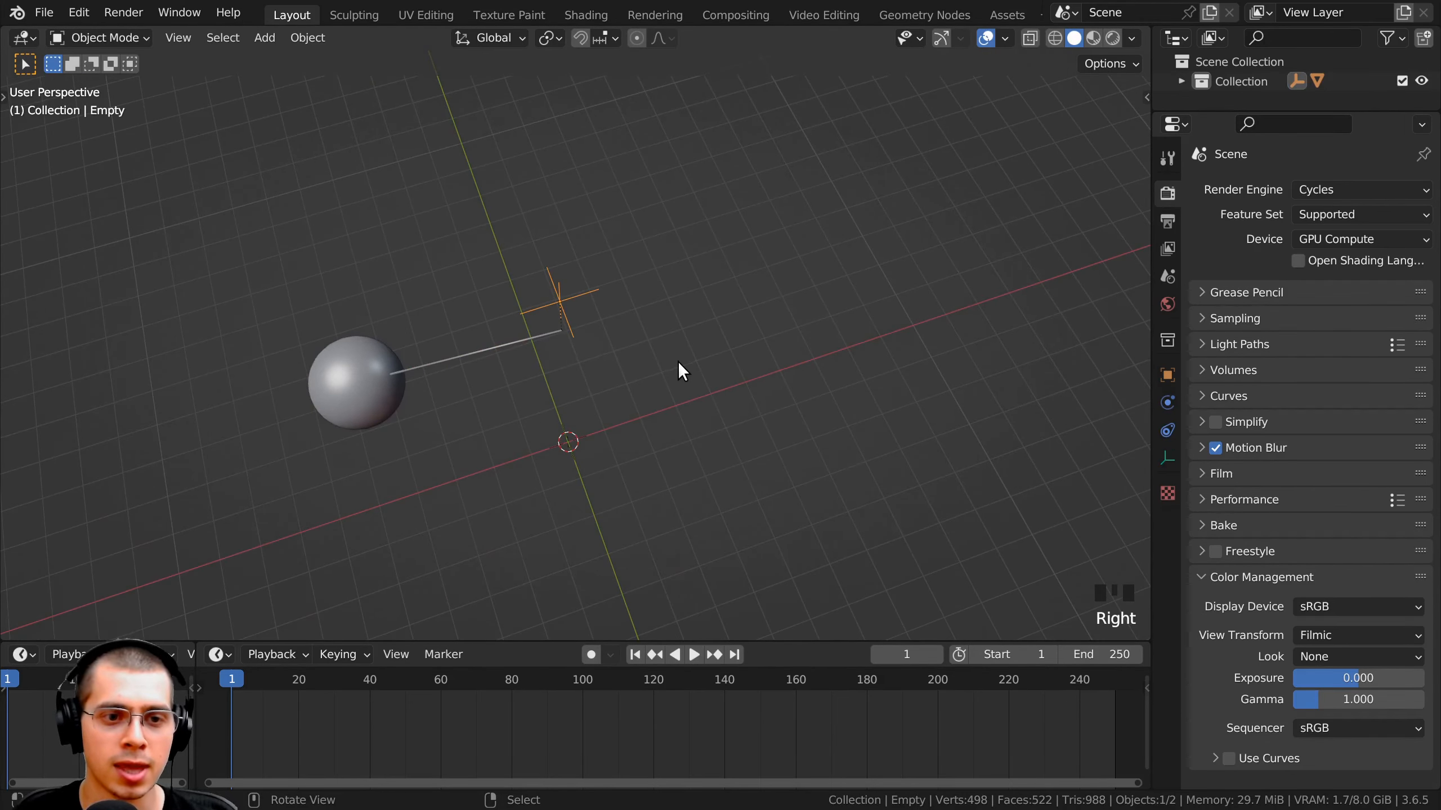
{"action": "key", "text": "r"}
{"action": "key", "text": "z"}
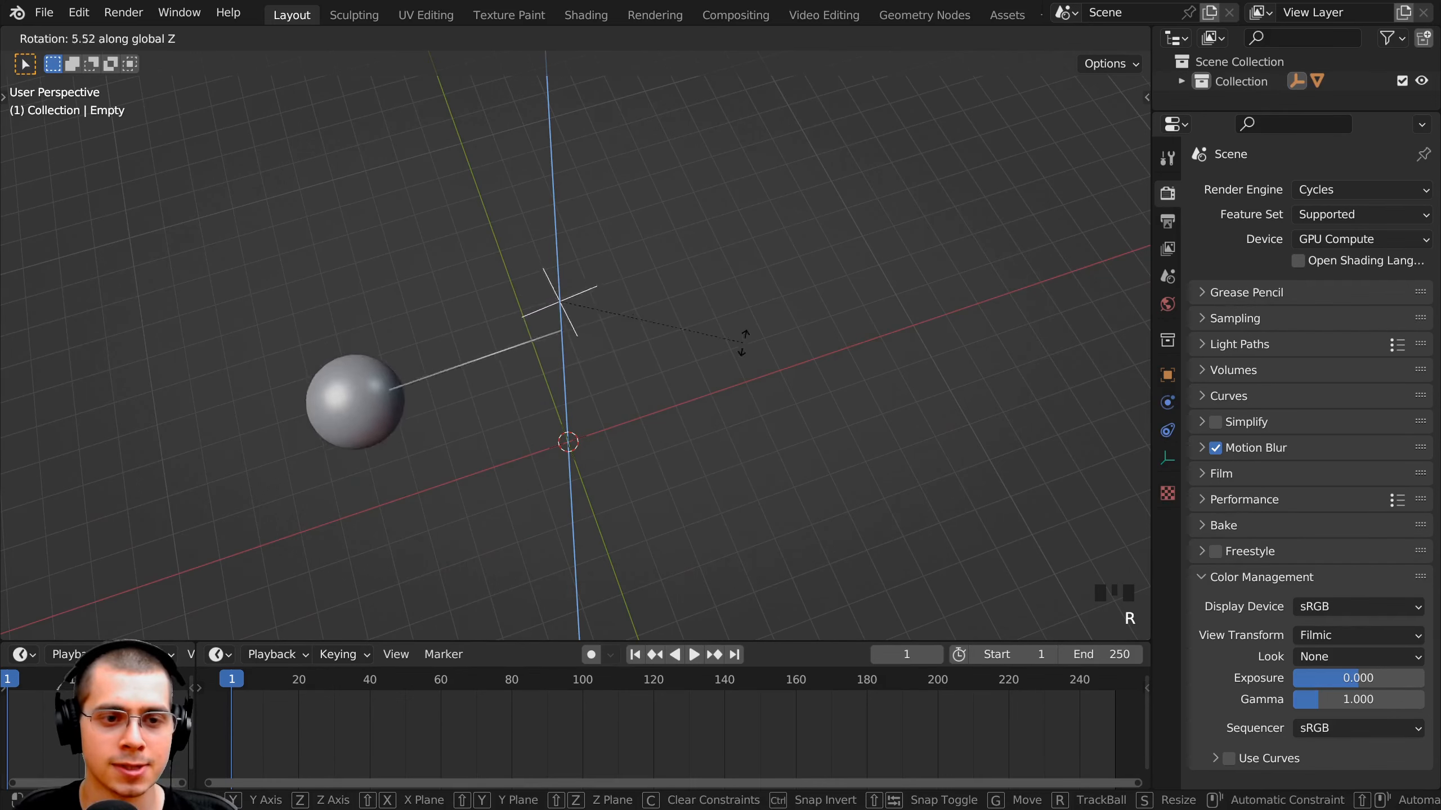
{"action": "left_click", "coordinate": [732, 451]}
{"action": "middle_click_drag", "start_coordinate": [732, 452], "coordinate": [722, 379]}
- Undo the trial rotations of the empty and the pendulum so the rod hangs straight down
{"action": "key", "text": "ctrl+z"}
{"action": "key", "text": "ctrl+z"}
{"action": "key", "text": "ctrl+z"}
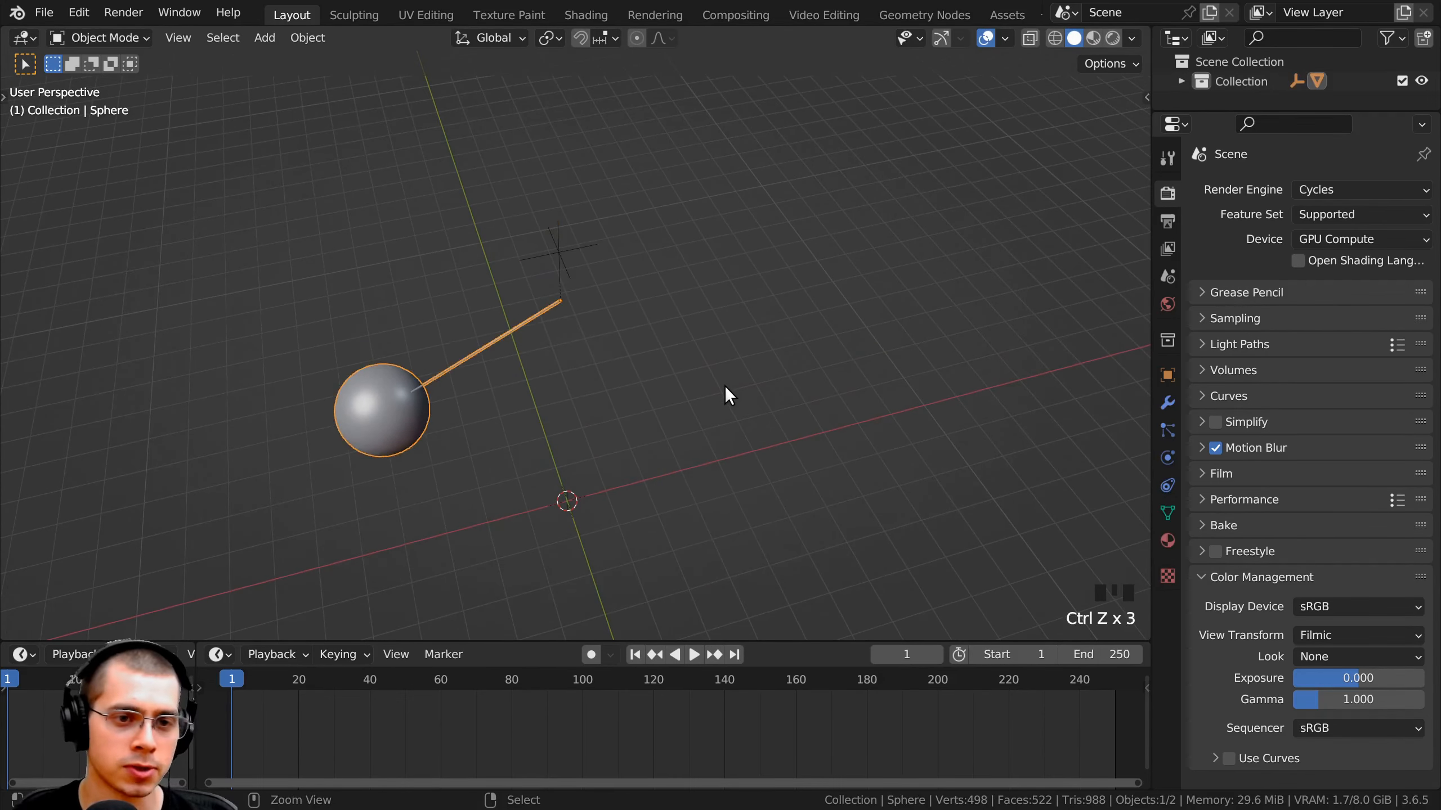
{"action": "key", "text": "ctrl+z"}
{"action": "middle_click_drag", "start_coordinate": [714, 428], "coordinate": [669, 363], "text": "shift"}
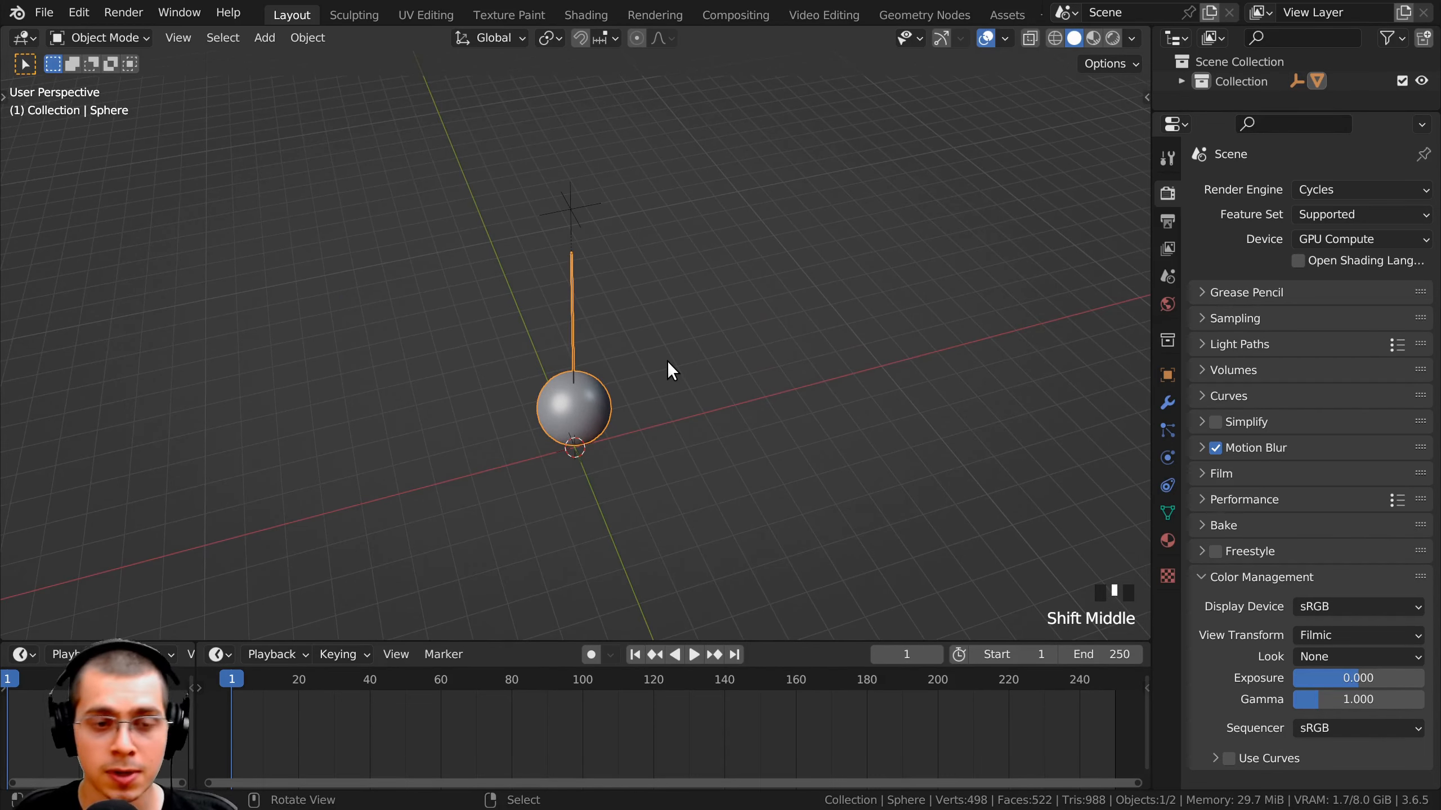
- In front orthographic view, widen the smaller timeline area and turn on Auto Keying
{"action": "key", "text": "KP_1"}
{"action": "middle_click_drag", "start_coordinate": [651, 333], "coordinate": [658, 332], "text": "shift"}
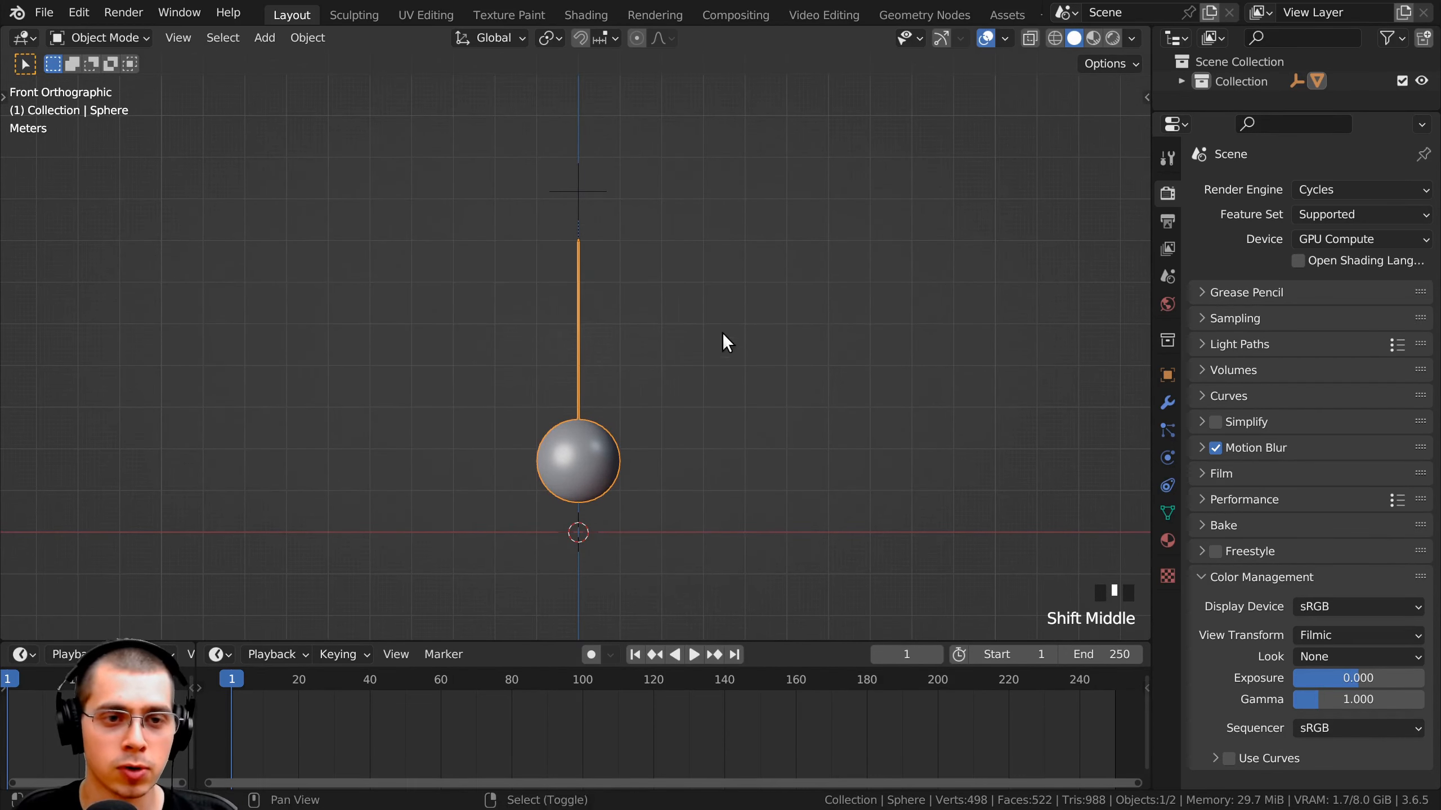
{"action": "scroll", "coordinate": [765, 312], "scroll_direction": "up", "scroll_amount": 2}
{"action": "middle_click_drag", "start_coordinate": [765, 319], "coordinate": [763, 327], "text": "shift"}
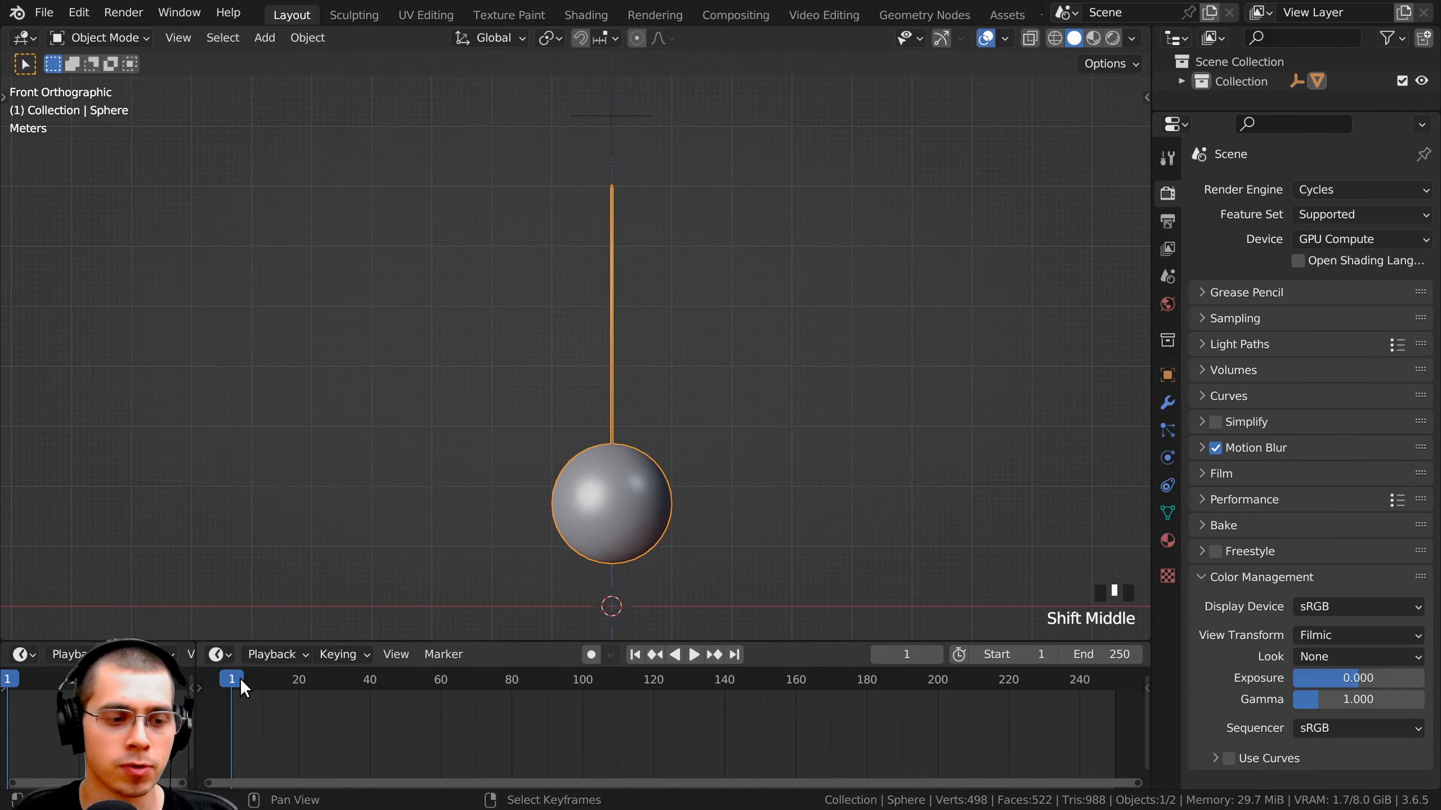
{"action": "left_click_drag", "start_coordinate": [198, 701], "coordinate": [248, 687]}
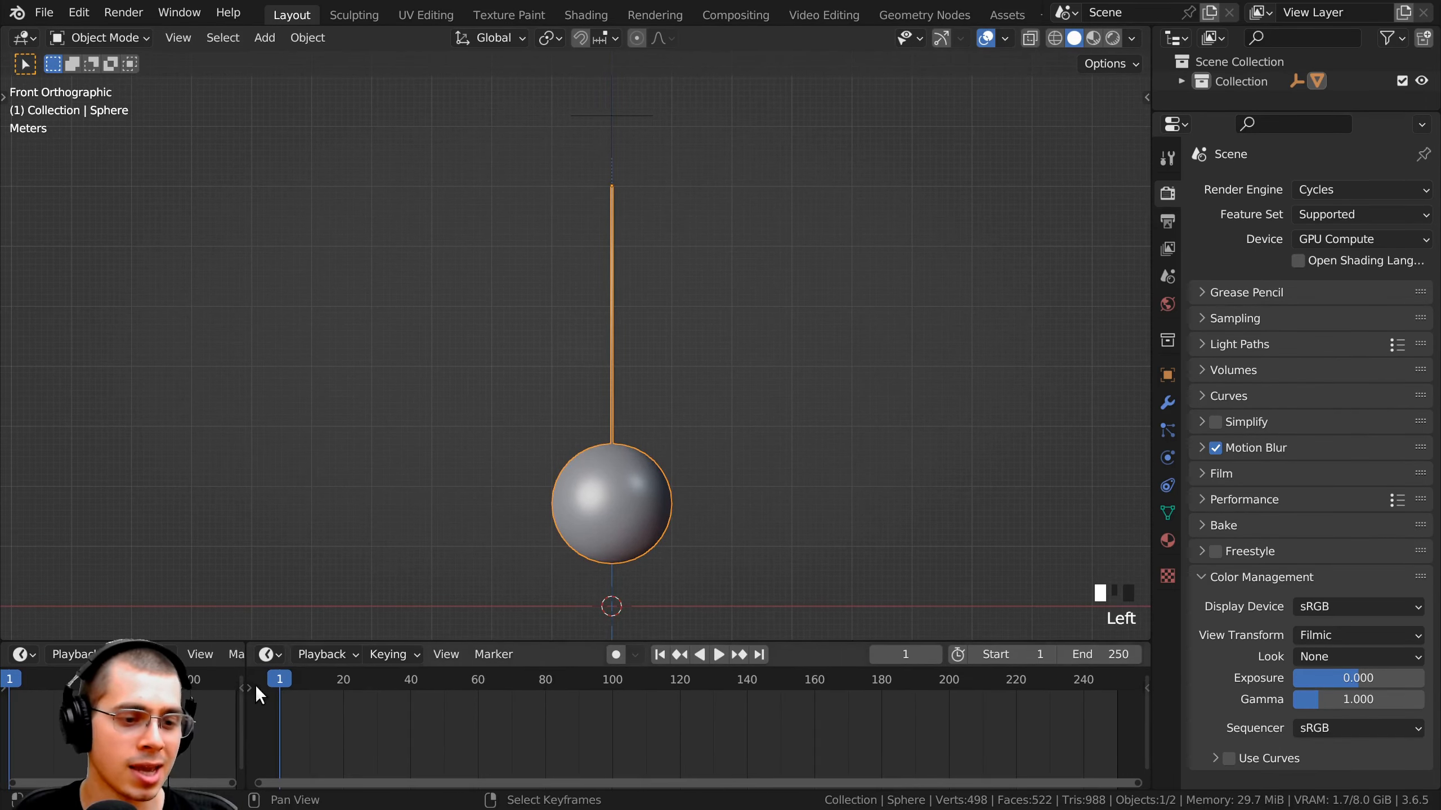
{"action": "middle_click", "coordinate": [776, 494], "text": "shift"}
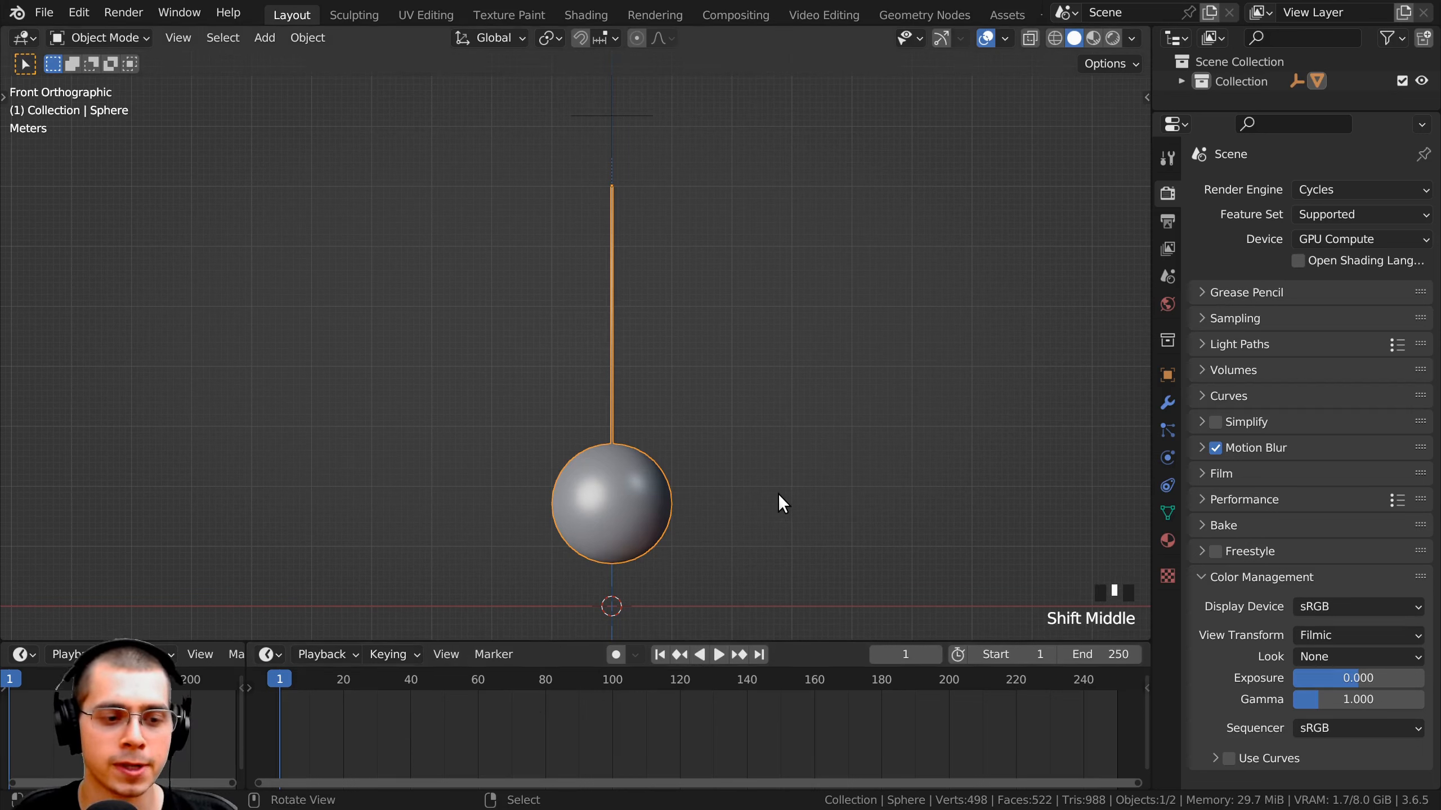
{"action": "left_click", "coordinate": [615, 655]}
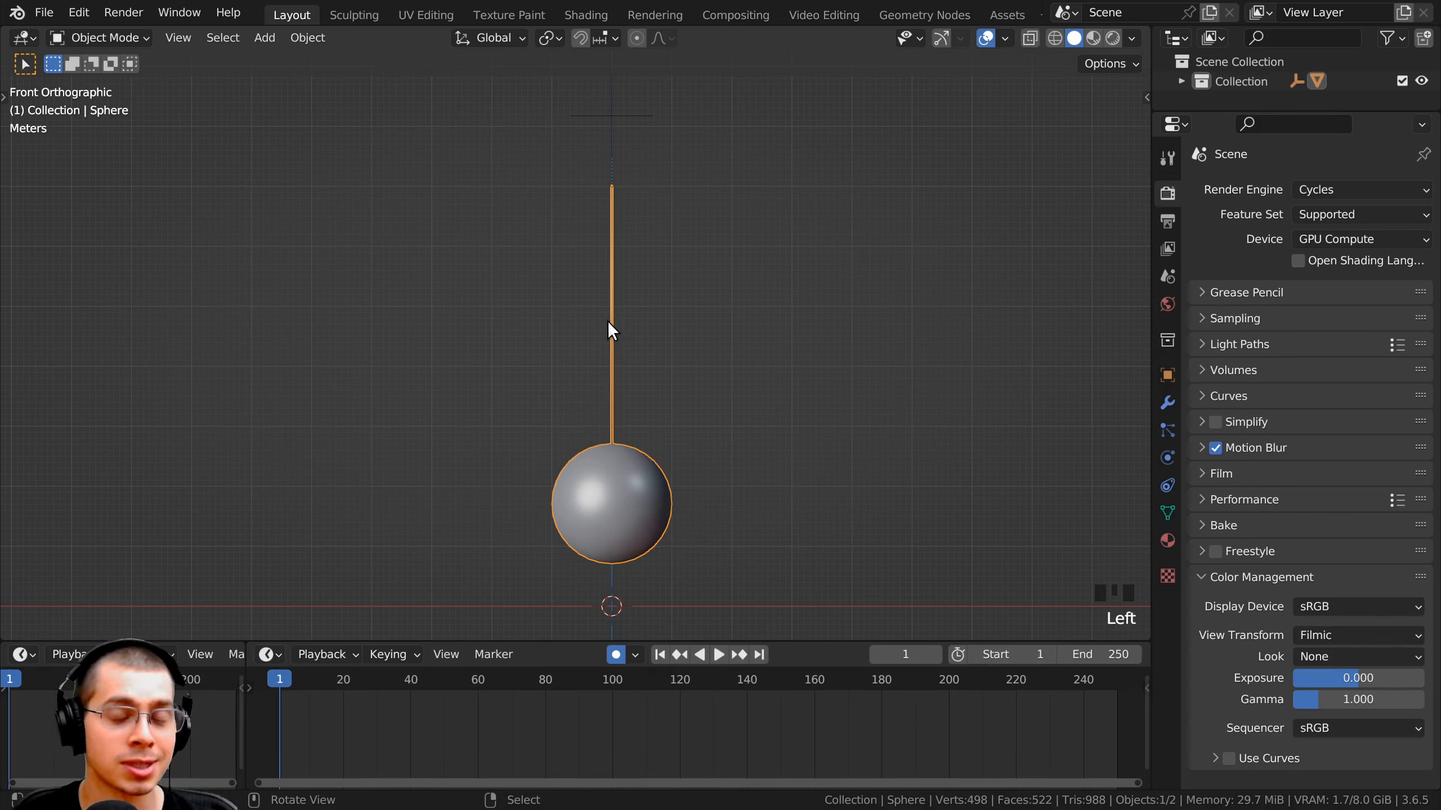
- Rotate the pendulum 50° in front view at frame 1 to key its starting position
{"action": "left_click", "coordinate": [687, 300]}
{"action": "key", "text": "r"}
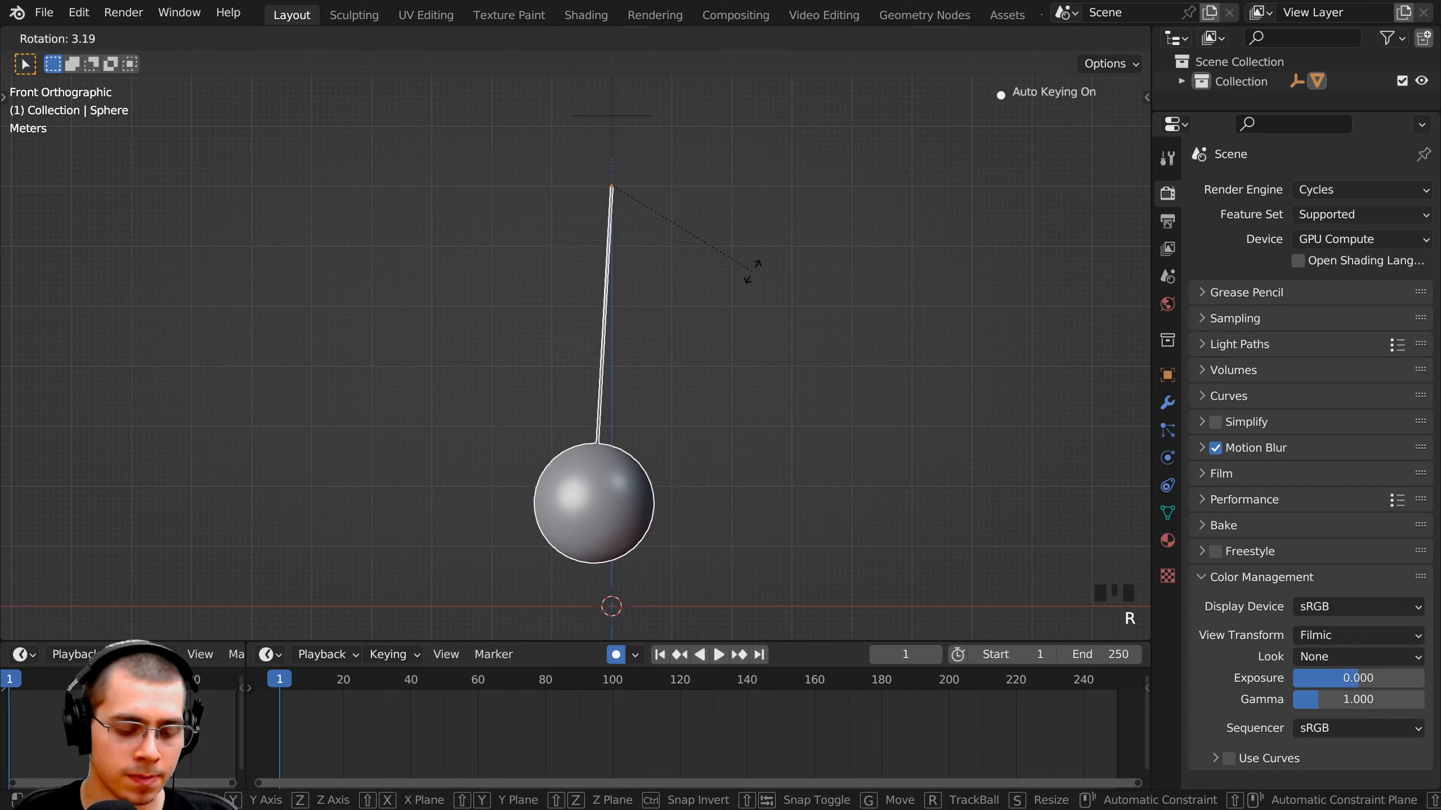
{"action": "type", "text": "50"}
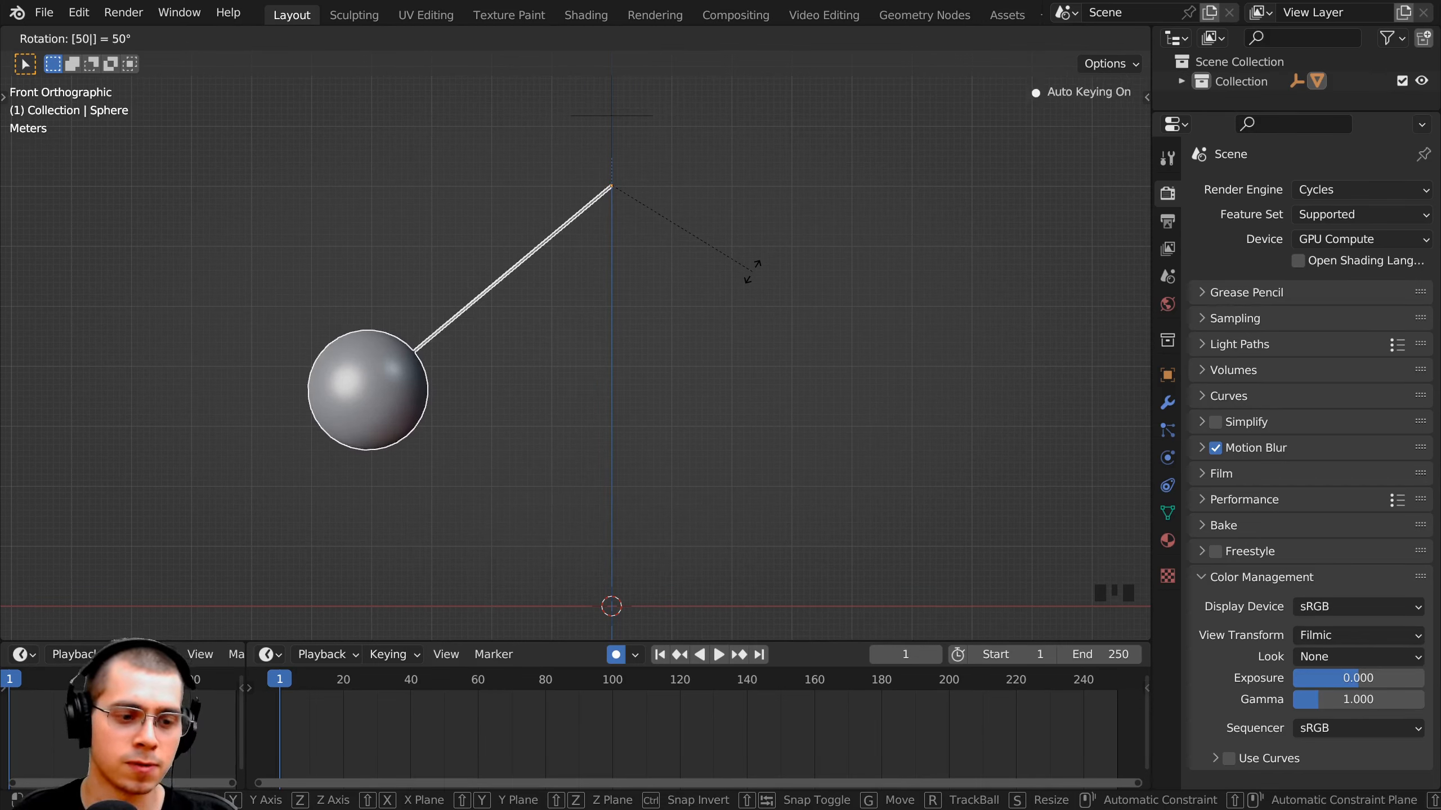
{"action": "key", "text": "Return"}
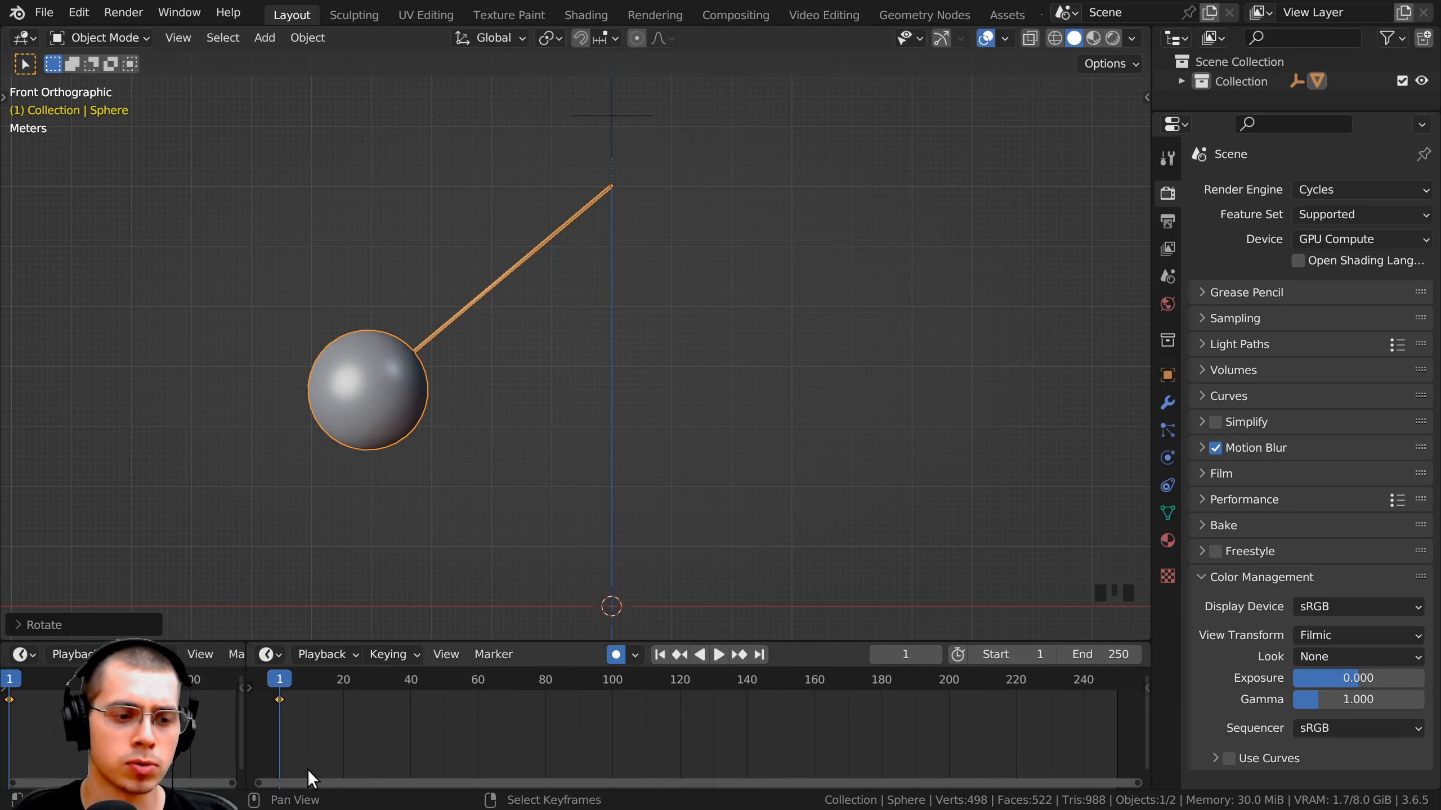
- Scrub through the animation and set the current frame to 60
{"action": "key", "text": "Left"}
{"action": "key", "text": "Left"}
{"action": "key", "text": "Left"}
{"action": "key", "text": "Left"}
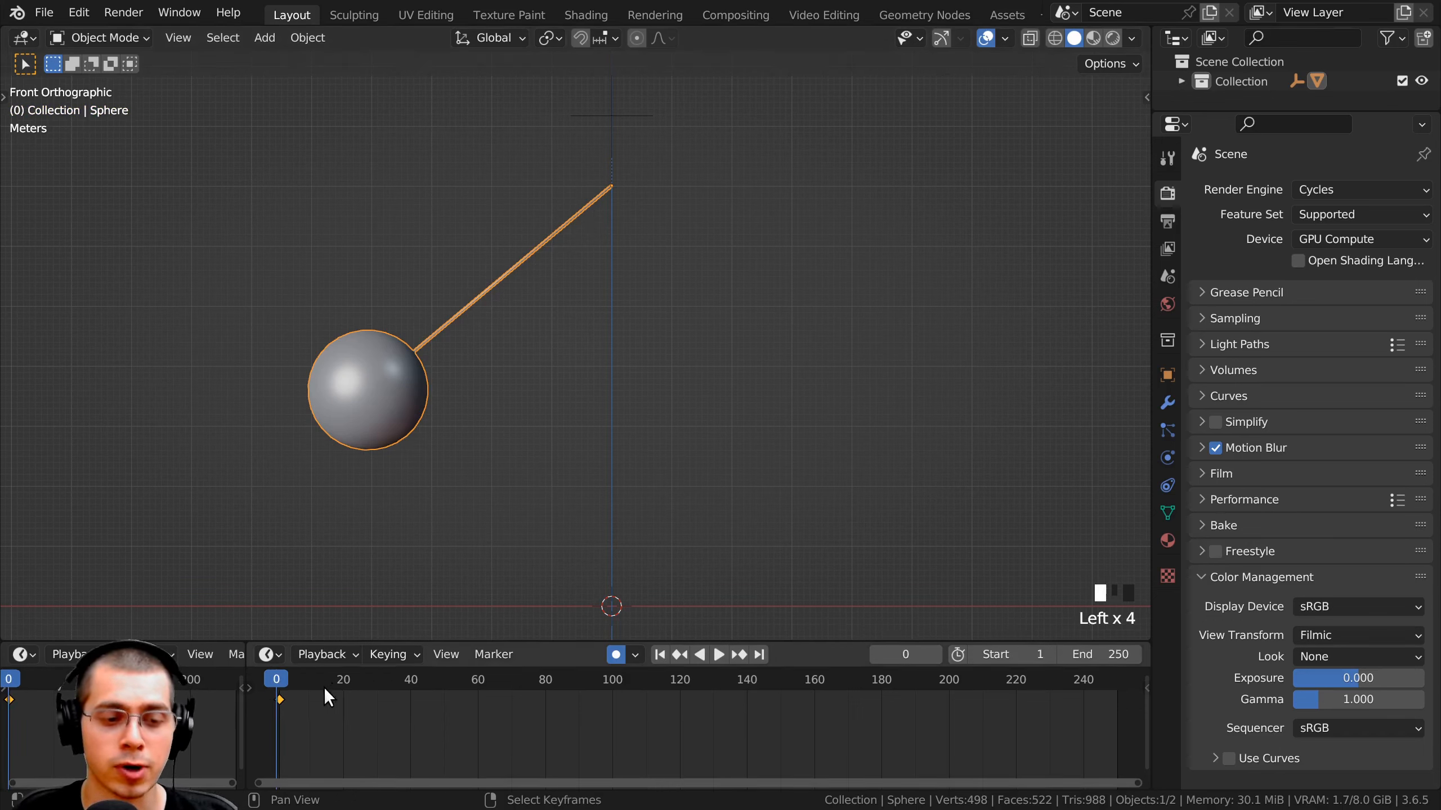
{"action": "key", "text": "space"}
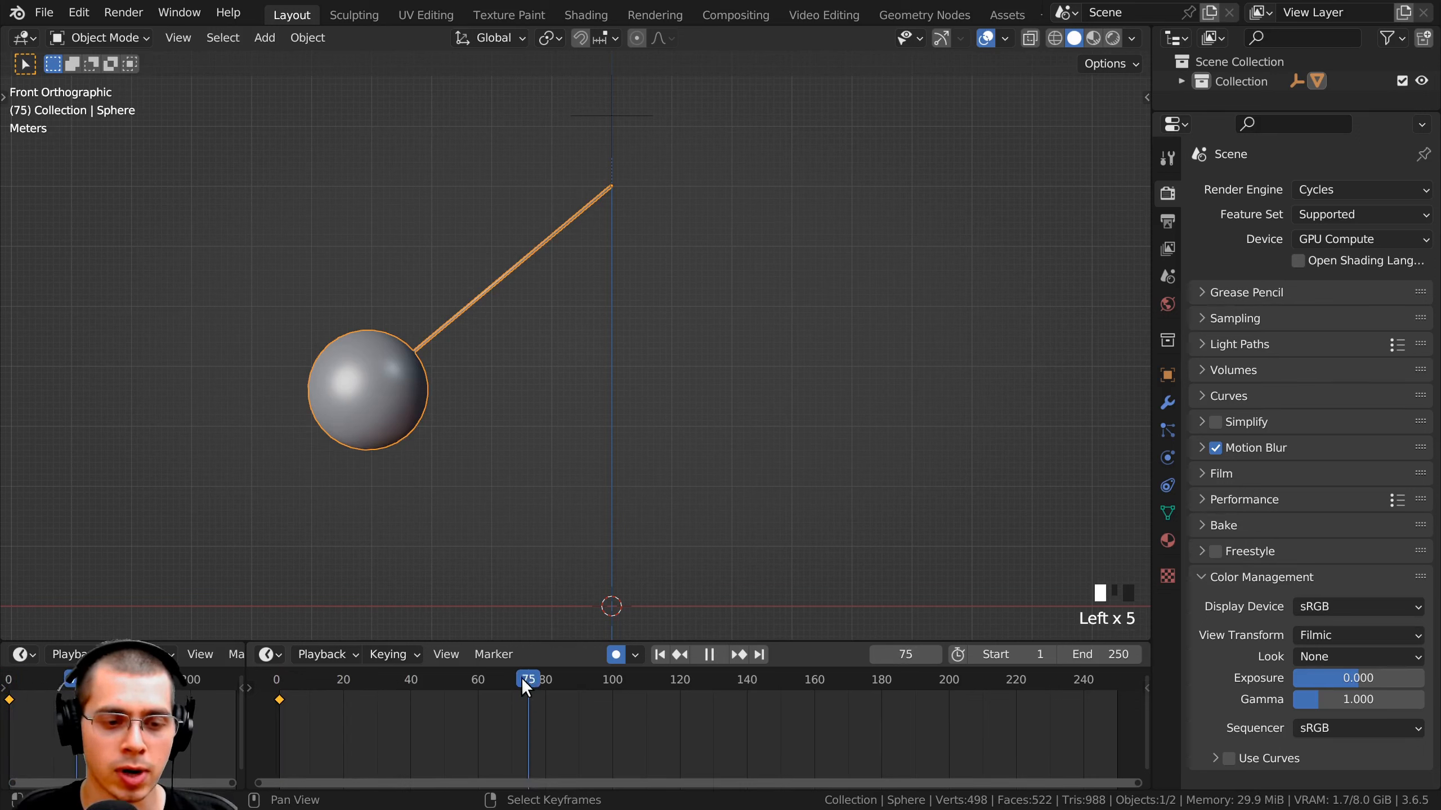
{"action": "left_click_drag", "start_coordinate": [522, 678], "coordinate": [478, 685]}
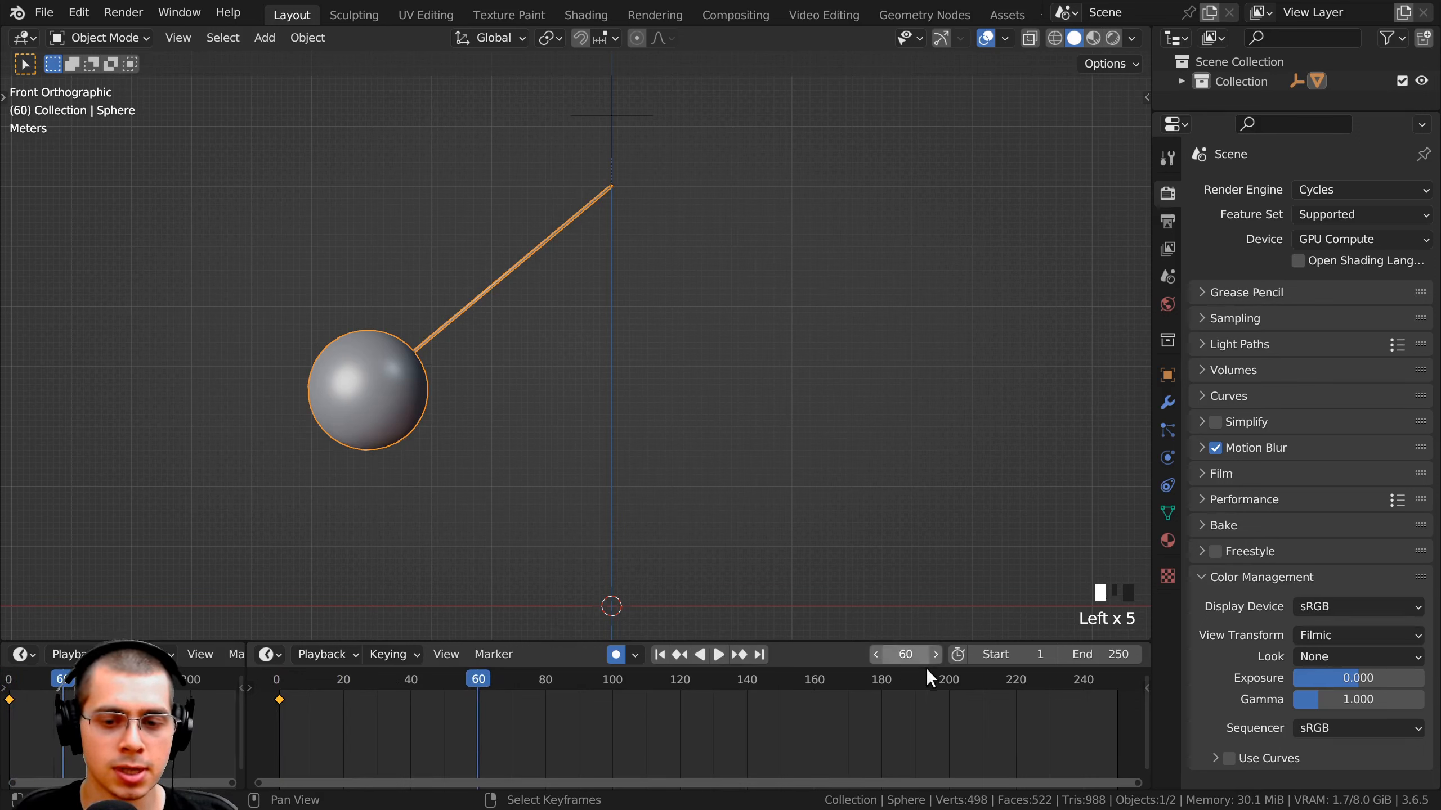
{"action": "left_click", "coordinate": [905, 654]}
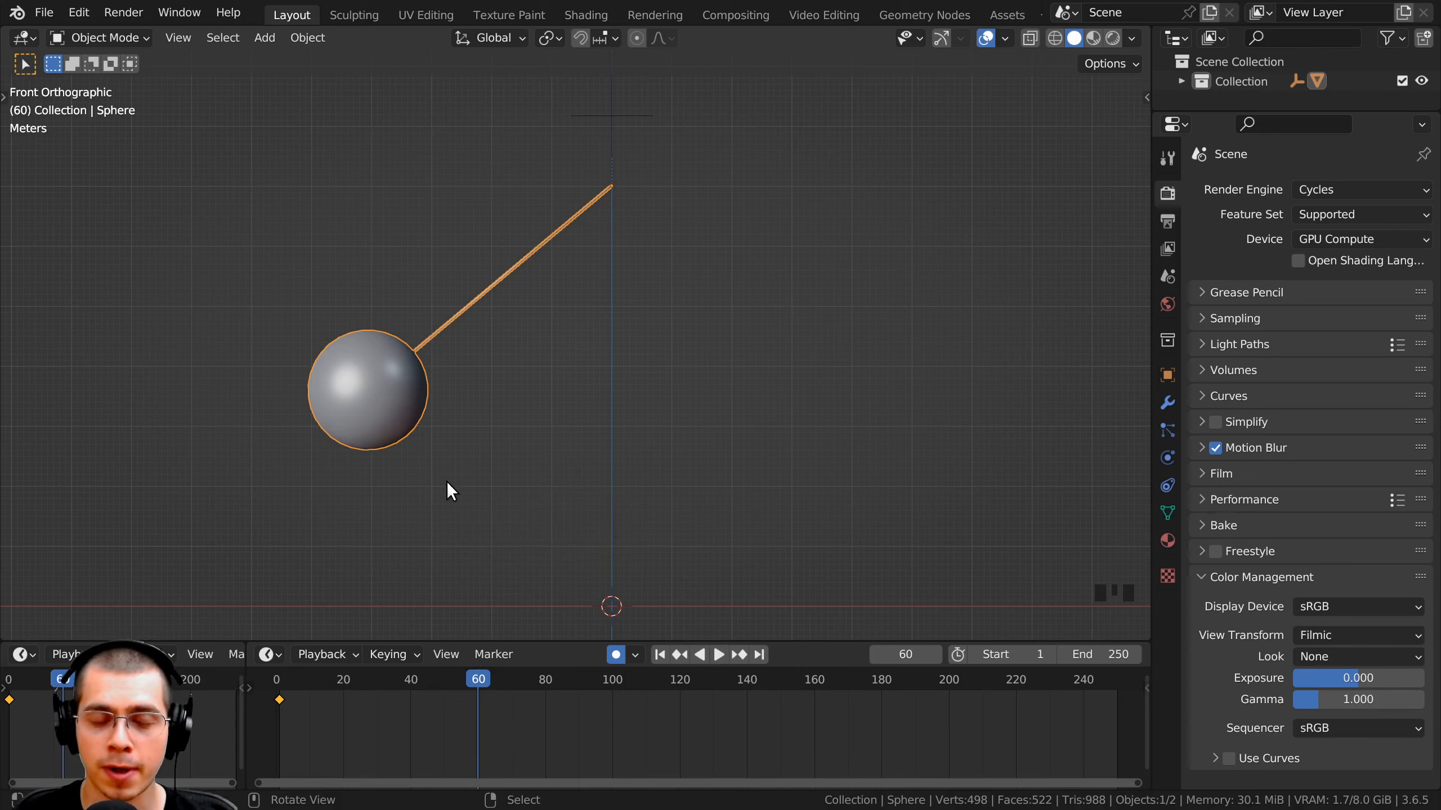
- Try rotating the pendulum freehand to the opposite side of its swing at frame 60
{"action": "key", "text": "r"}
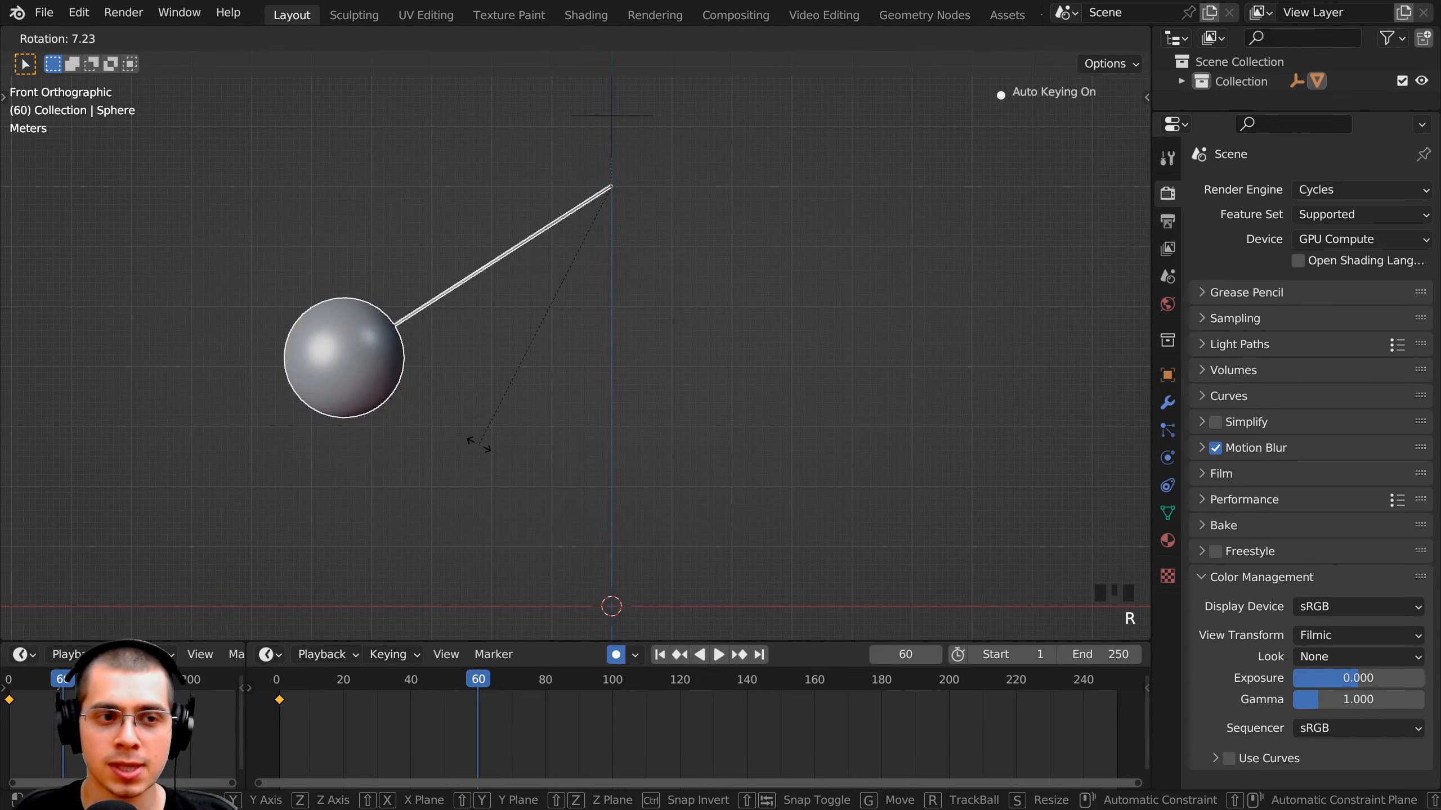
{"action": "left_click", "coordinate": [480, 444]}
{"action": "key", "text": "r"}
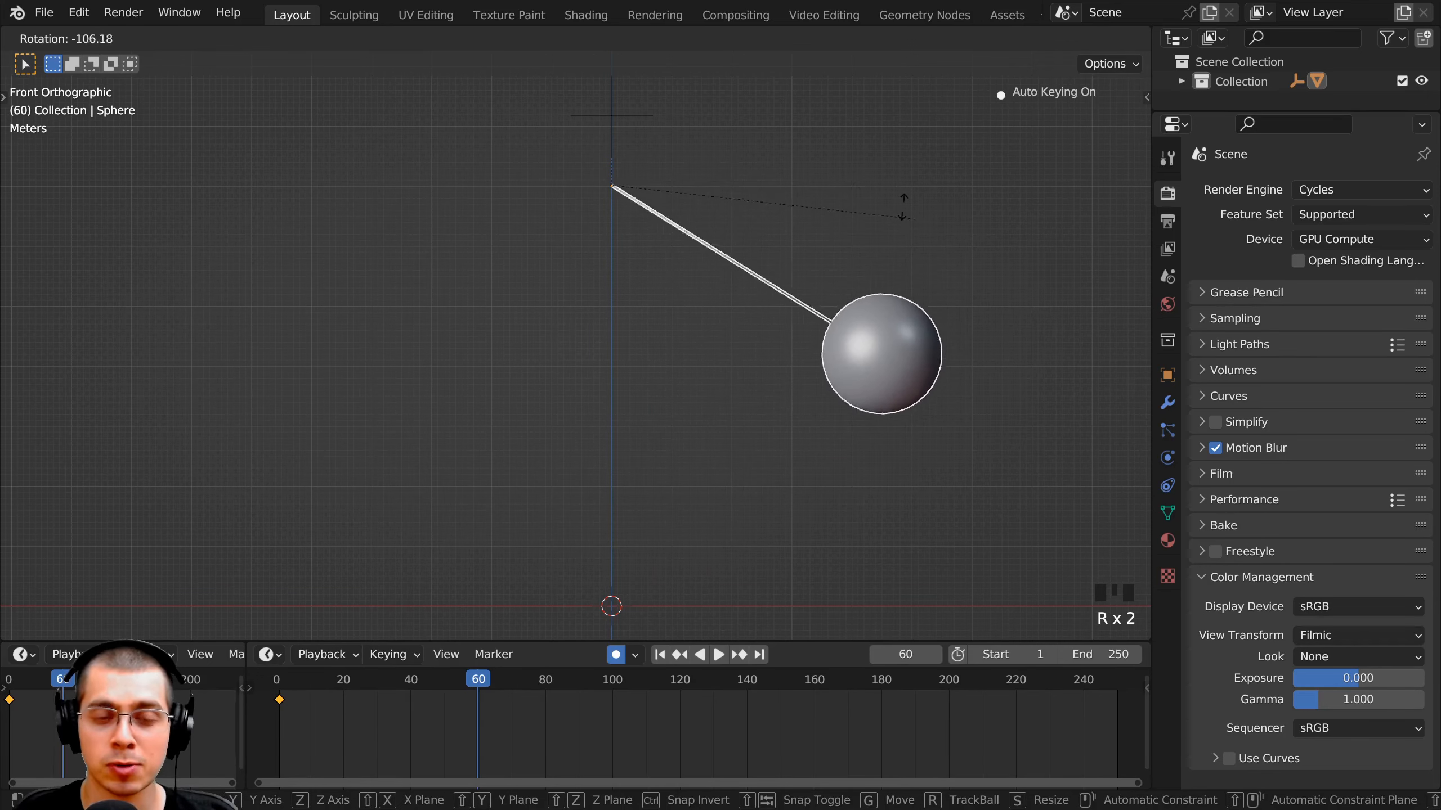
{"action": "left_click", "coordinate": [671, 370]}
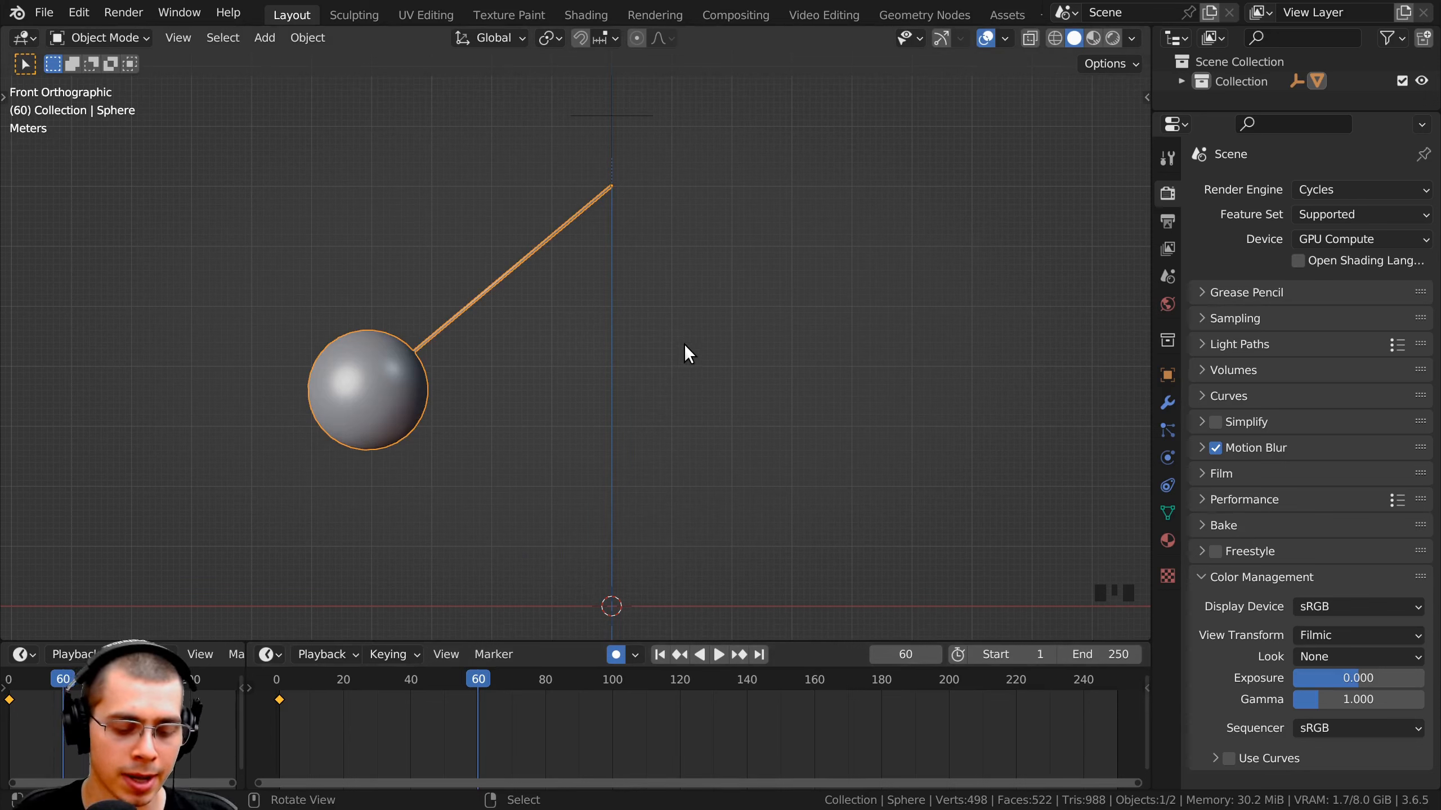
- Rotate the pendulum -100° at frame 60 to key the opposite end of the swing
{"action": "key", "text": "r"}
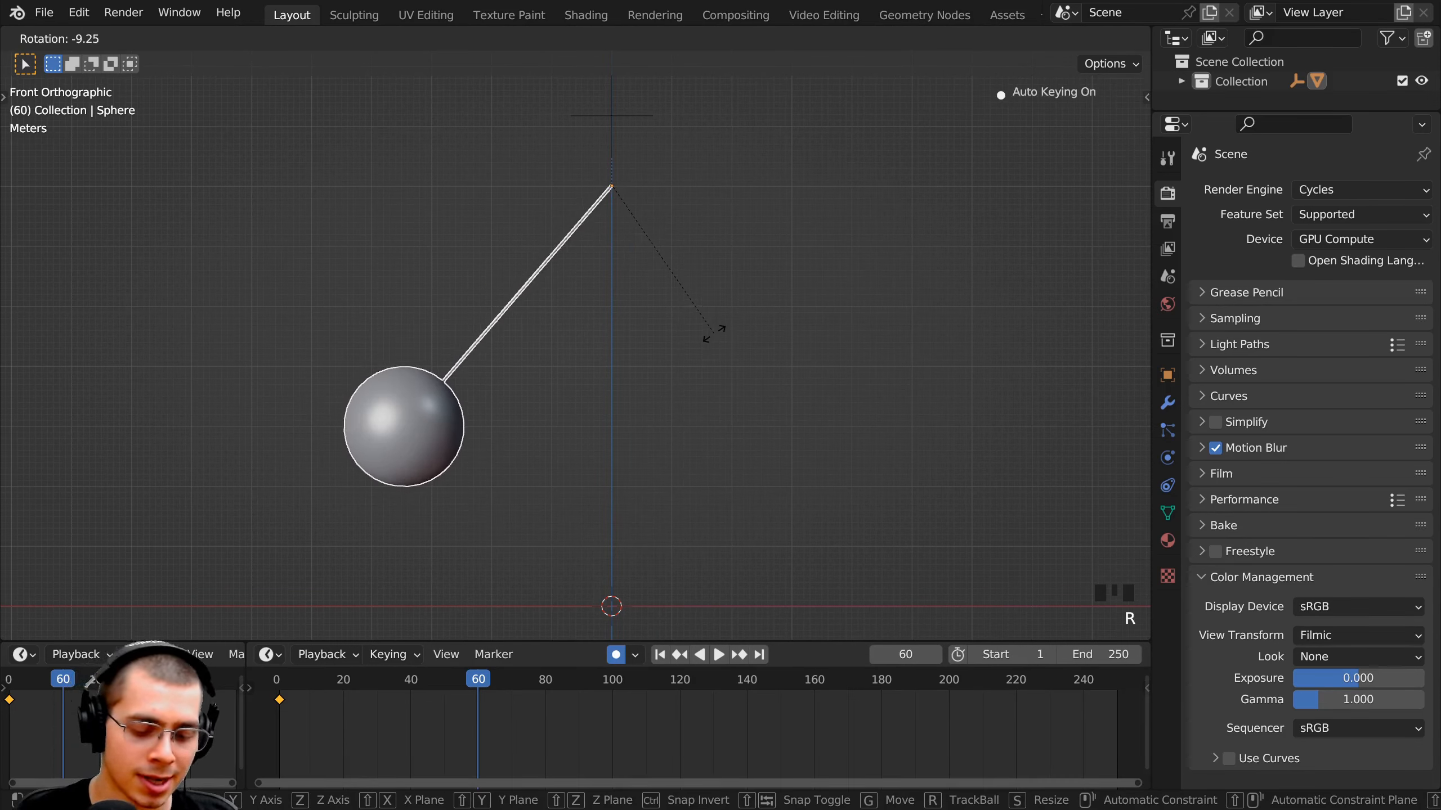
{"action": "type", "text": "-100"}
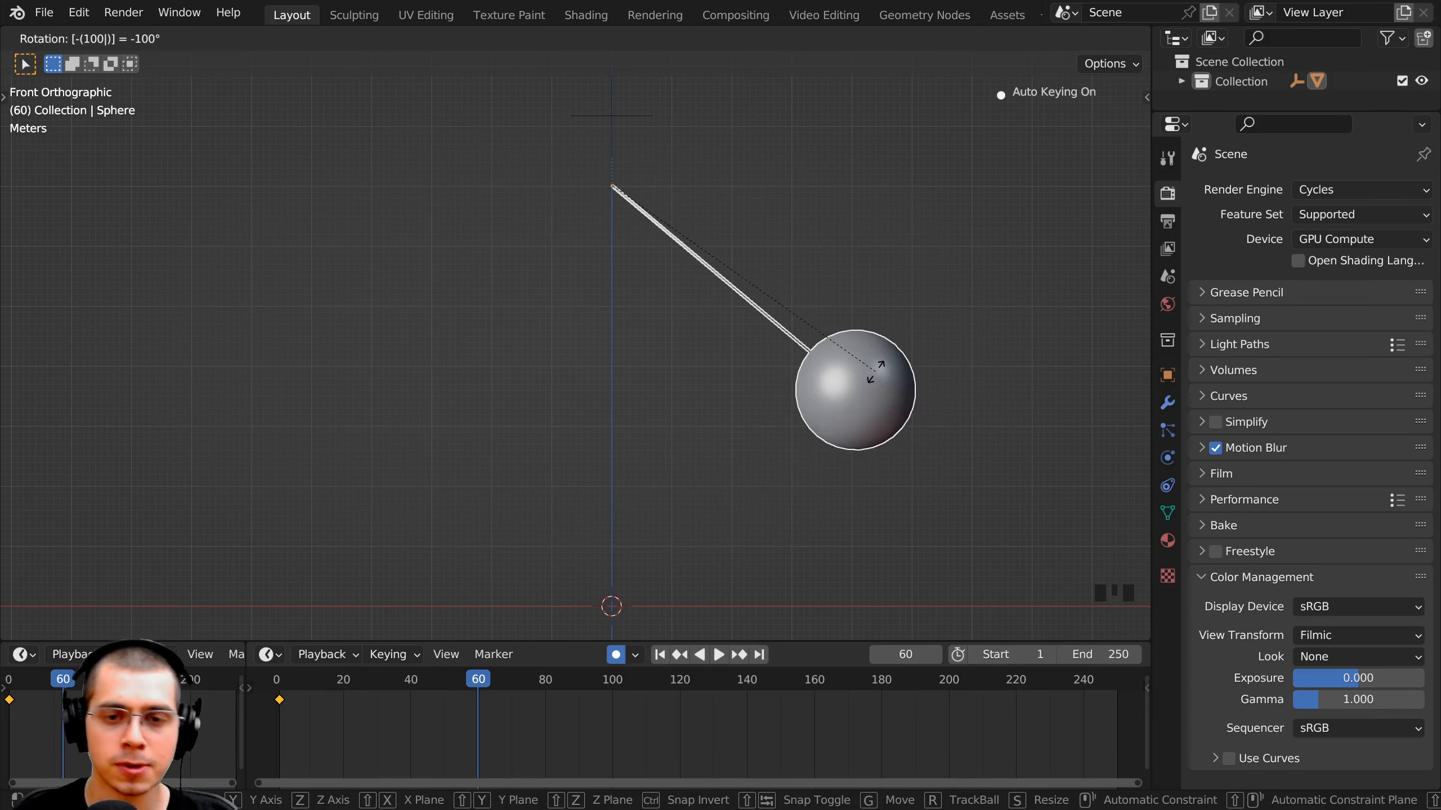
{"action": "key", "text": "Return"}
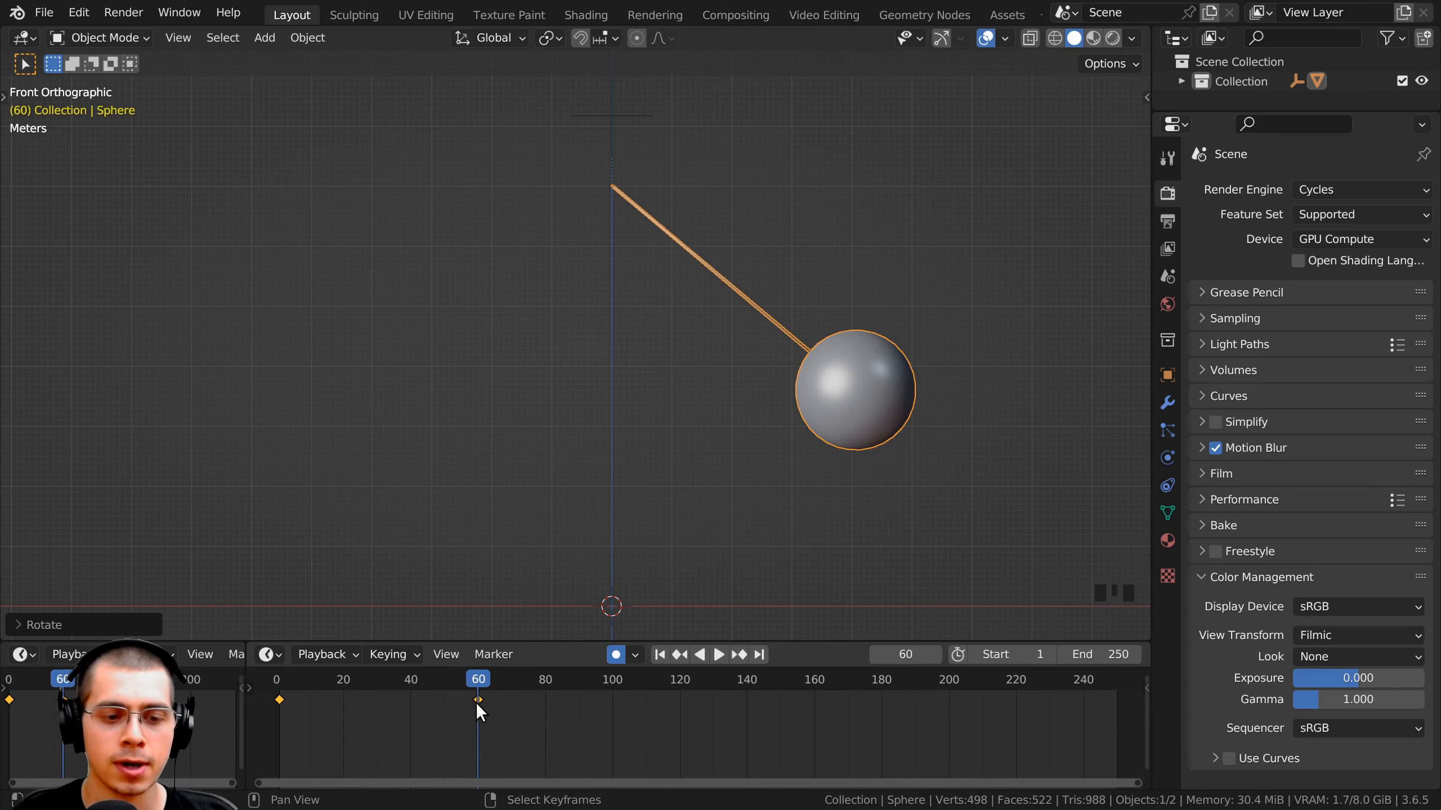
- Play the animation from near the start to review the pendulum's swing between its two keyframes
{"action": "left_click_drag", "start_coordinate": [477, 683], "coordinate": [289, 680]}
{"action": "key", "text": "space"}
{"action": "key", "text": "space"}
{"action": "key", "text": "space"}
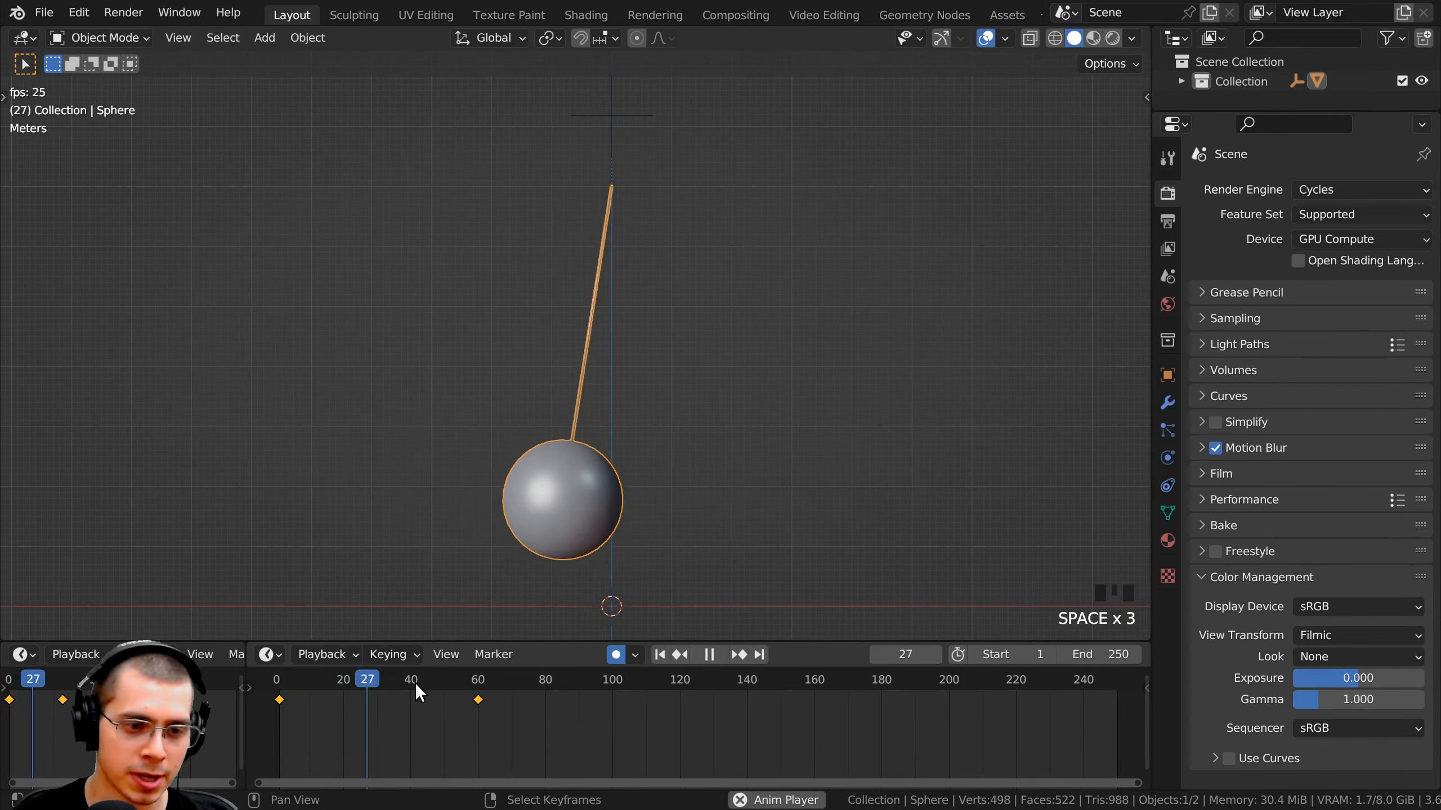
- Duplicate the pendulum's first rotation keyframe to frame 120 so the swing returns to its starting pose
{"action": "left_click_drag", "start_coordinate": [453, 683], "coordinate": [676, 693]}
{"action": "key", "text": "space"}
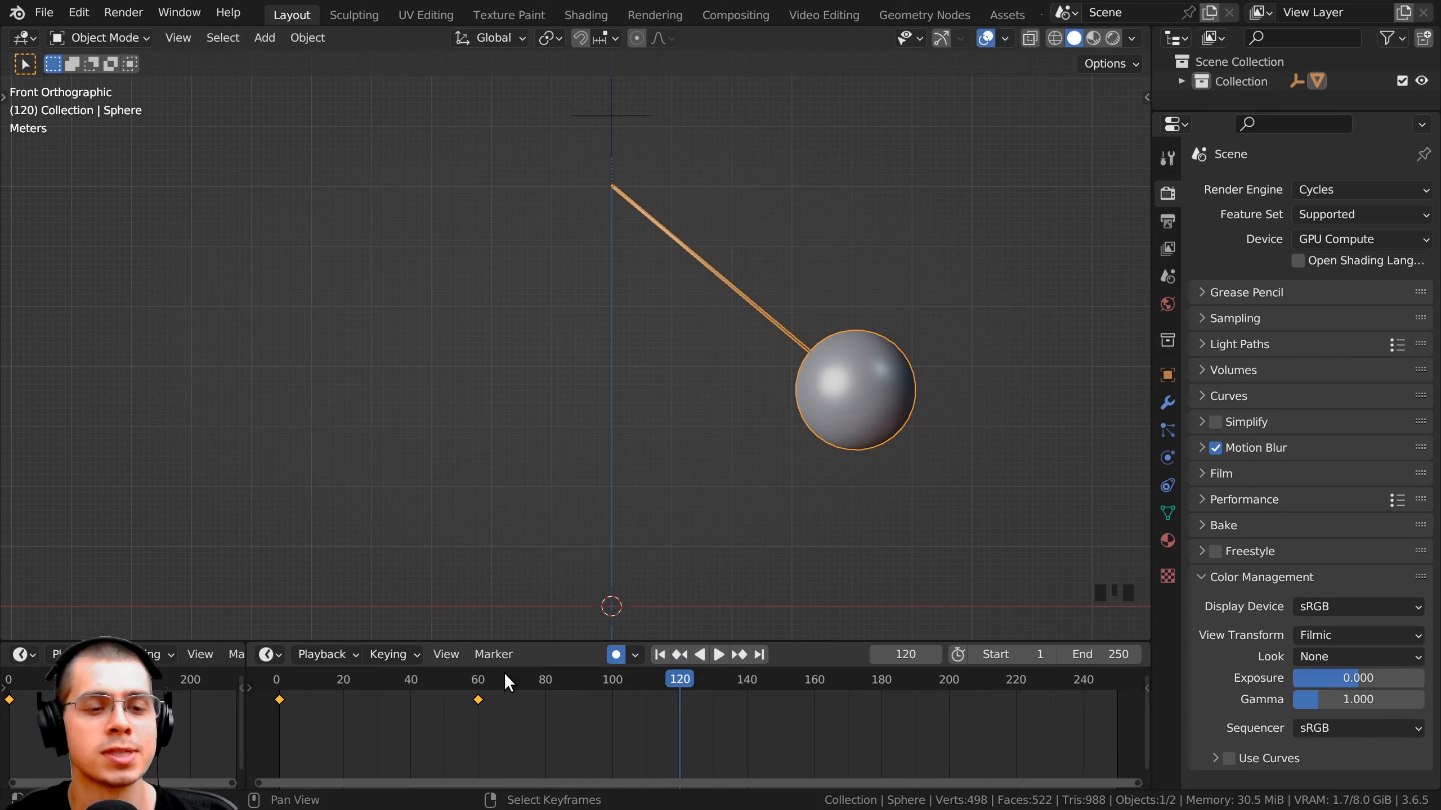
{"action": "right_click", "coordinate": [279, 701]}
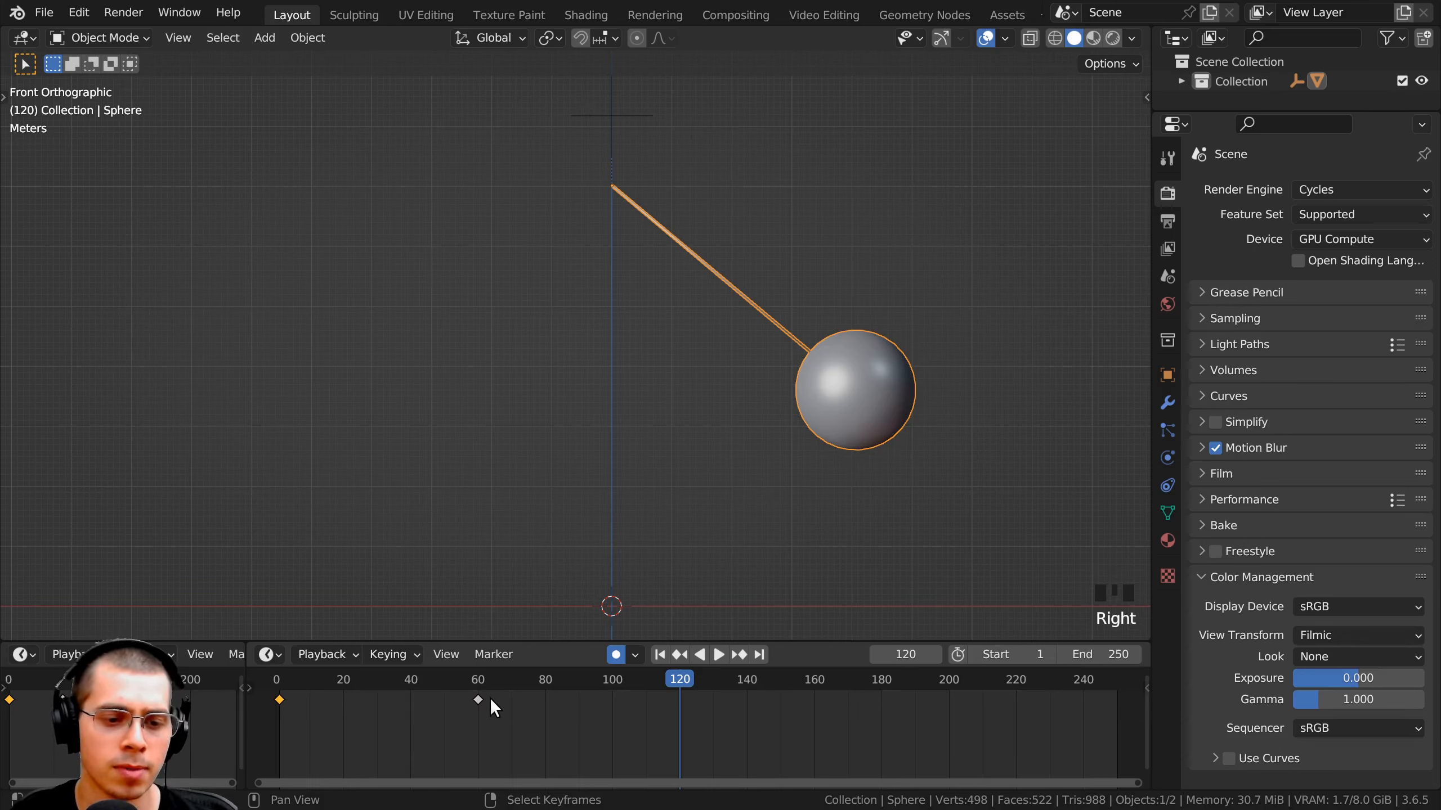
{"action": "right_click", "coordinate": [280, 700]}
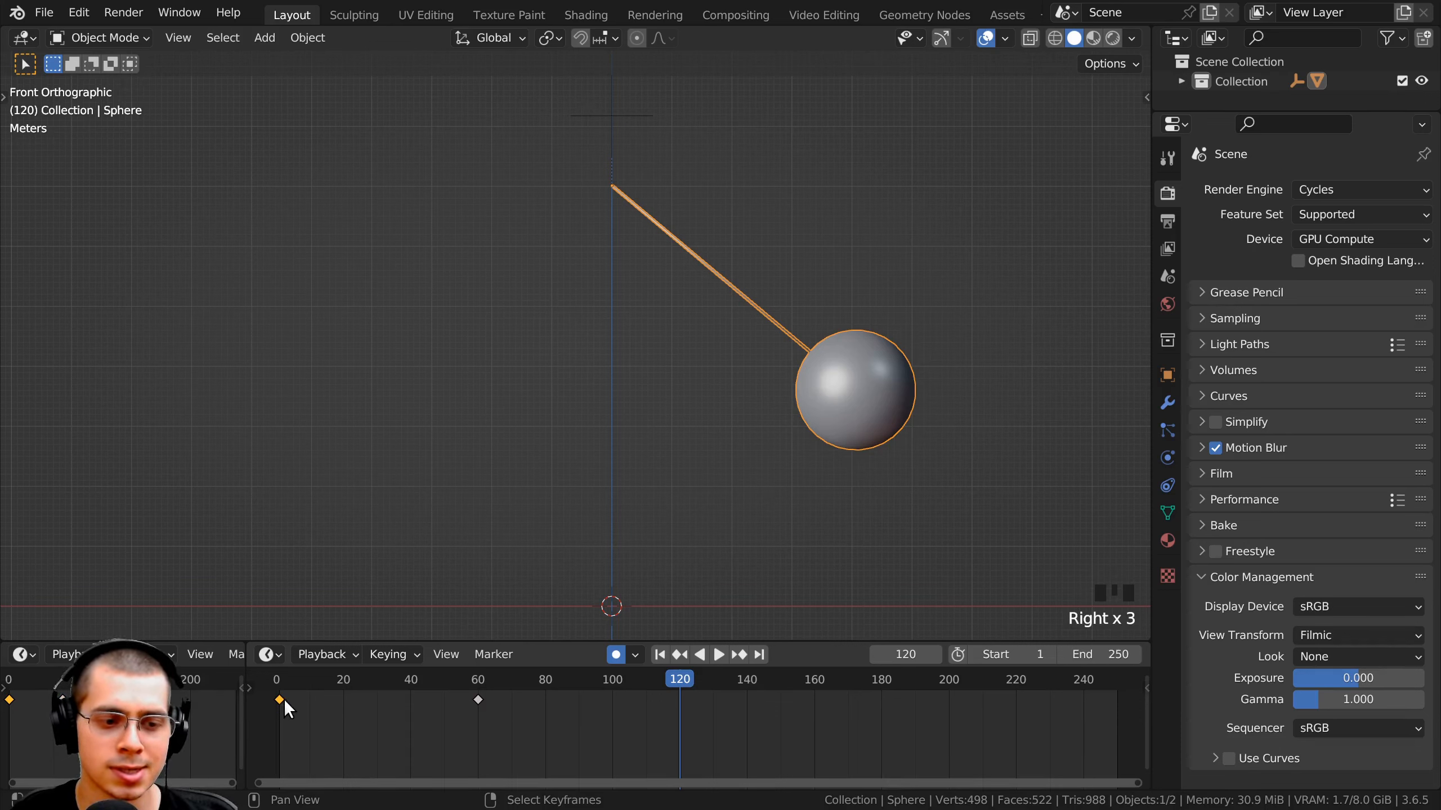
{"action": "key", "text": "shift+d"}
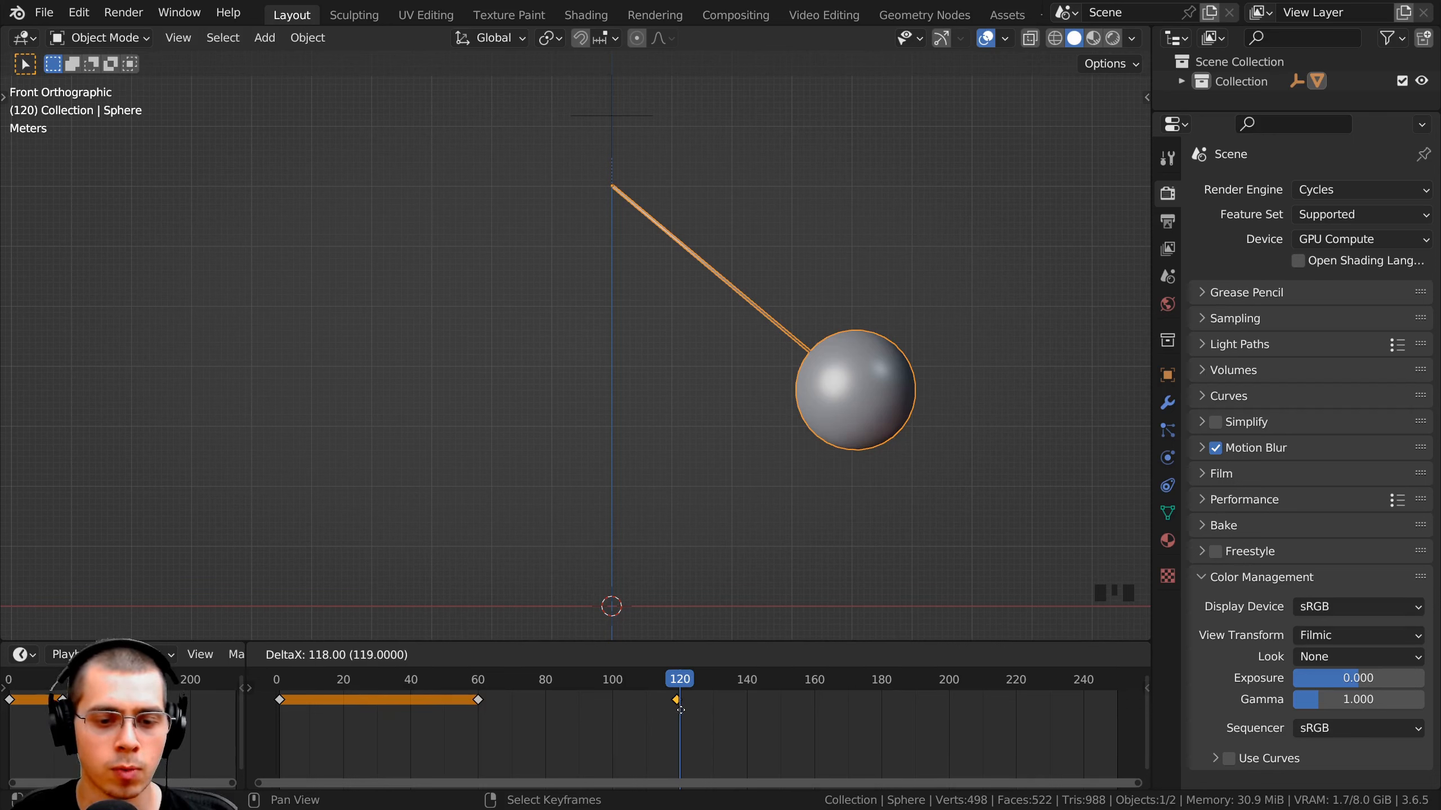
{"action": "left_click", "coordinate": [682, 708]}
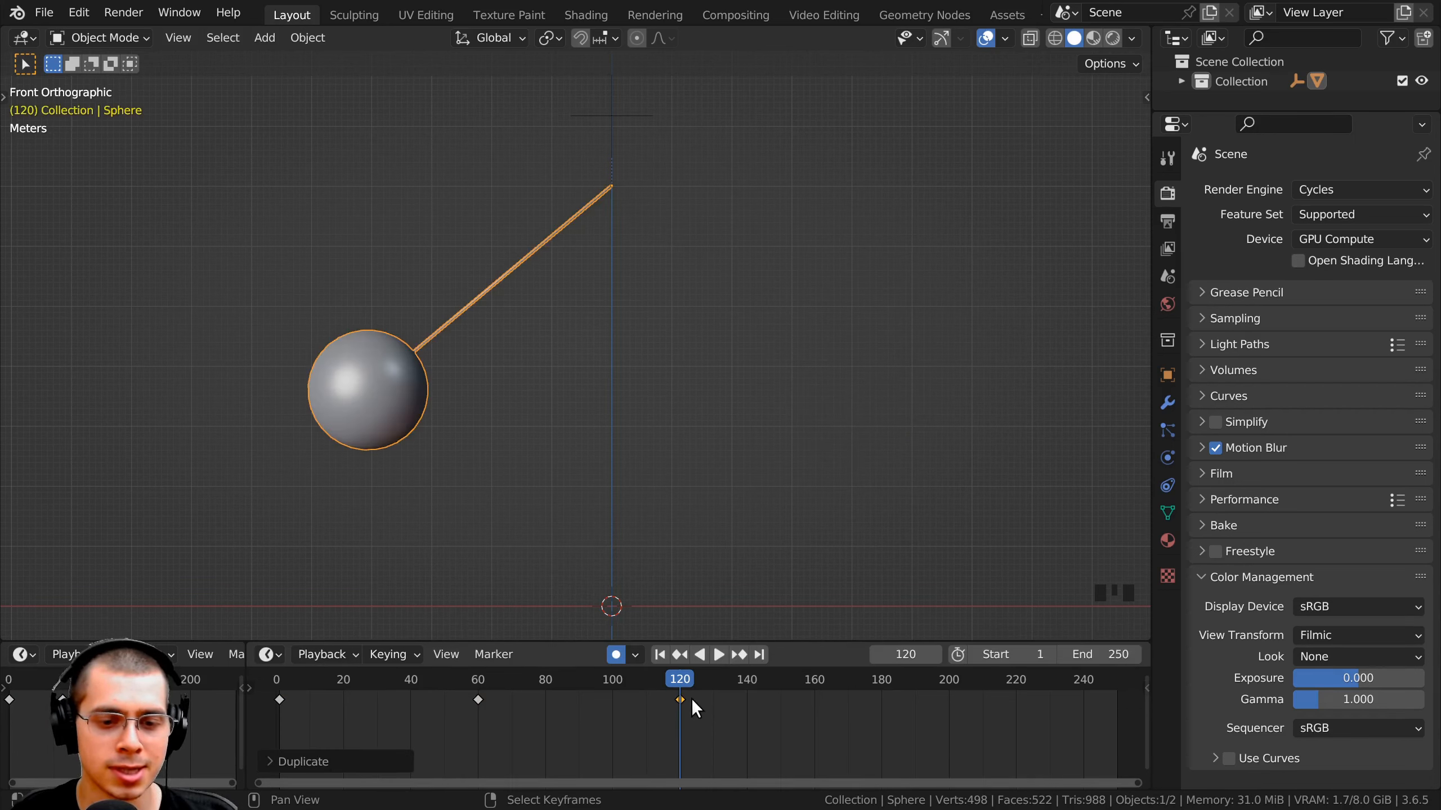
- Compare the pendulum's pose at frame 1 with its pose at frame 120 by switching between the two frames
{"action": "right_click", "coordinate": [279, 699]}
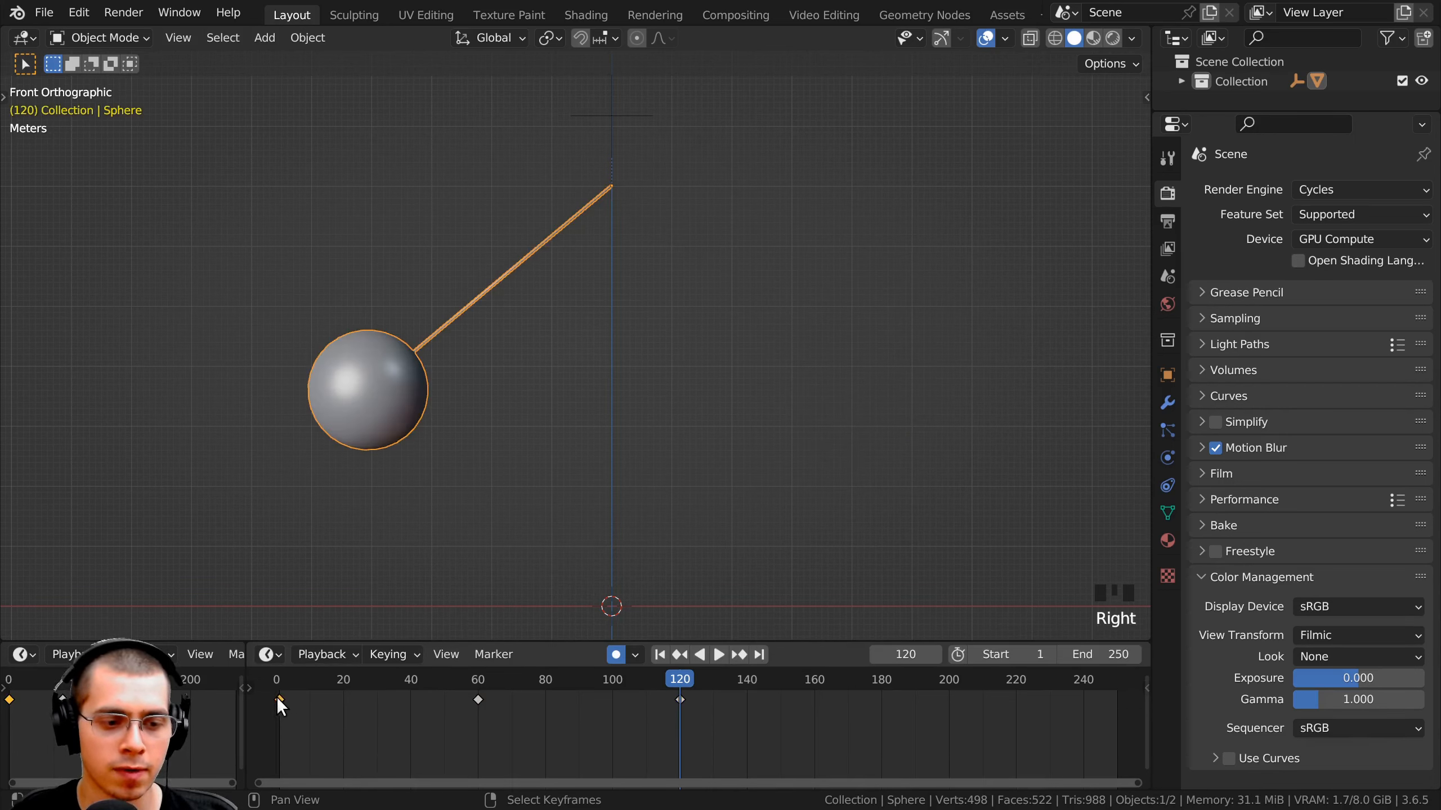
{"action": "right_click", "coordinate": [477, 700]}
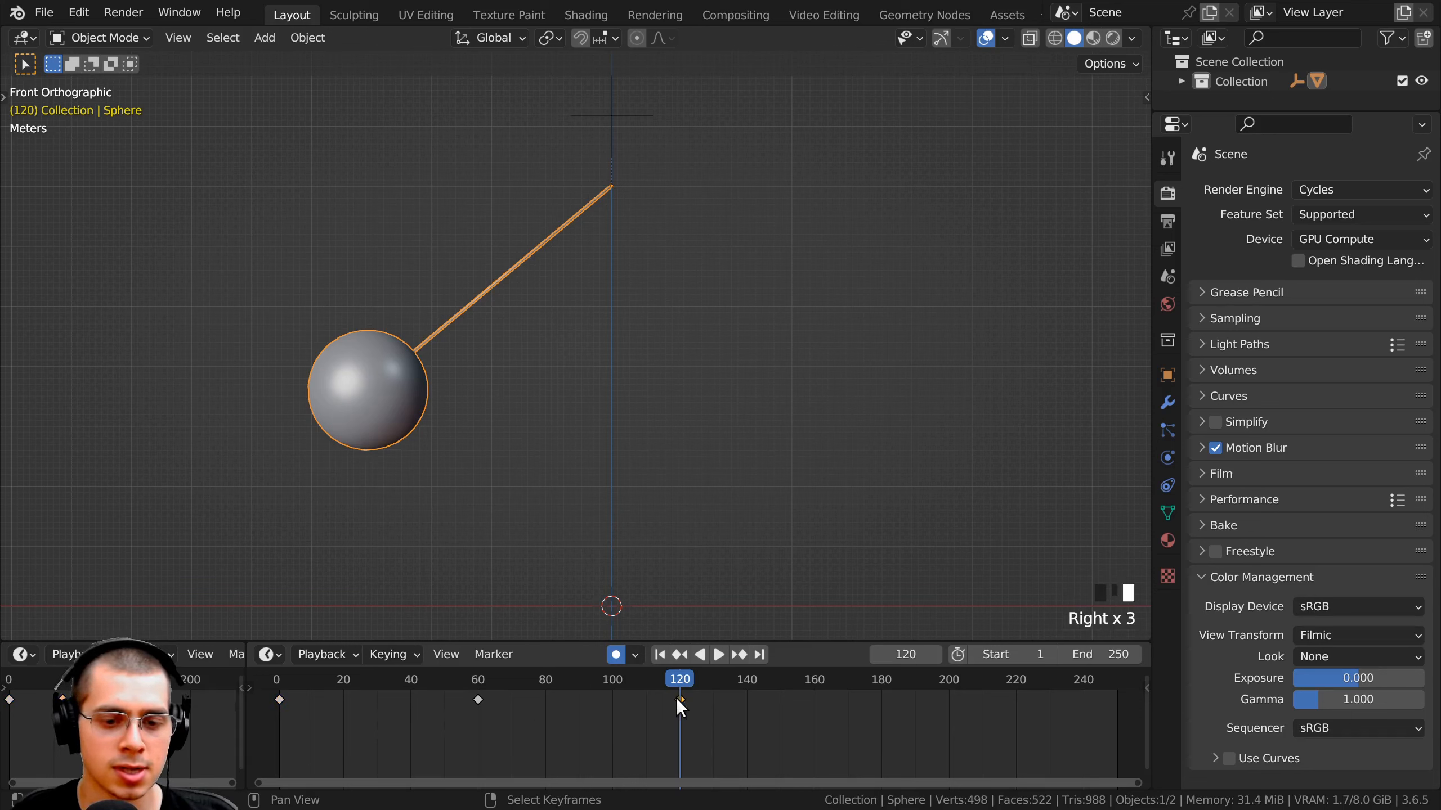
{"action": "mouse_move", "coordinate": [682, 681]}
{"action": "left_mouse_down"}
{"action": "mouse_move", "coordinate": [292, 685]}
{"action": "mouse_move", "coordinate": [677, 691]}
{"action": "mouse_move", "coordinate": [474, 693]}
{"action": "mouse_move", "coordinate": [651, 694]}
{"action": "mouse_move", "coordinate": [481, 685]}
{"action": "mouse_move", "coordinate": [677, 680]}
{"action": "left_mouse_up"}
{"action": "scroll", "coordinate": [676, 680], "scroll_direction": "up", "scroll_amount": 2}
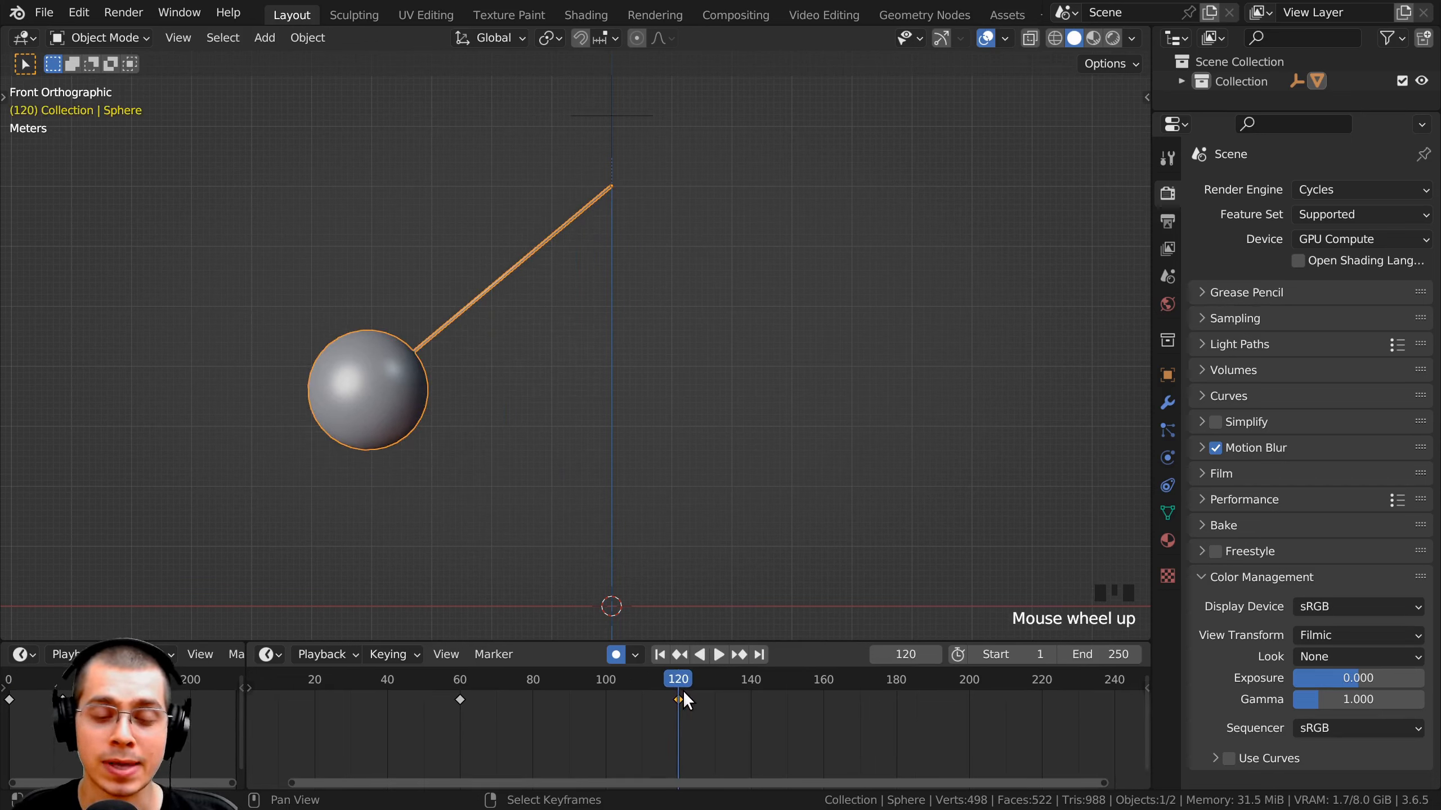
{"action": "middle_click_drag", "start_coordinate": [682, 690], "coordinate": [831, 683]}
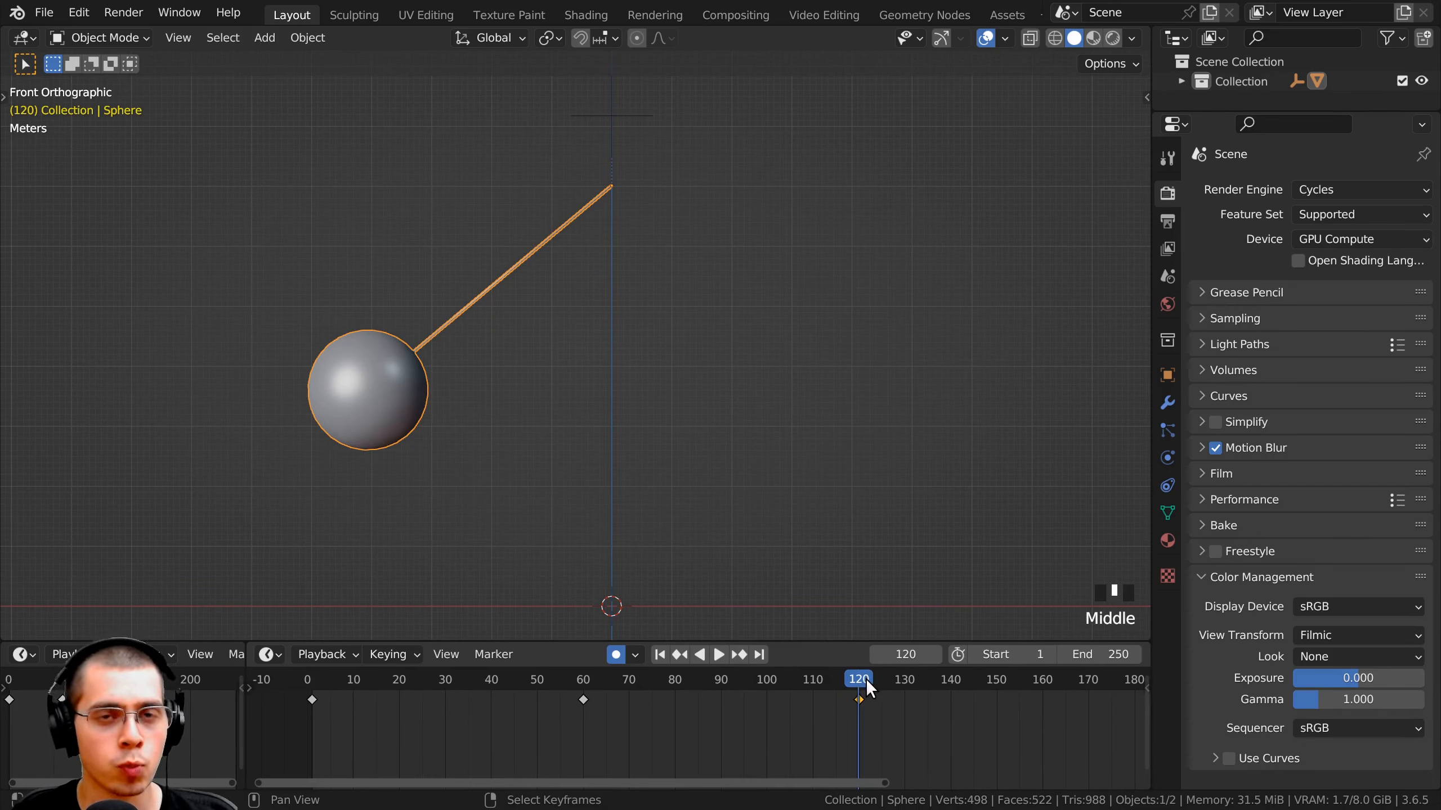
{"action": "left_click_drag", "start_coordinate": [862, 685], "coordinate": [309, 706]}
{"action": "key", "text": "space"}
{"action": "key", "text": "space"}
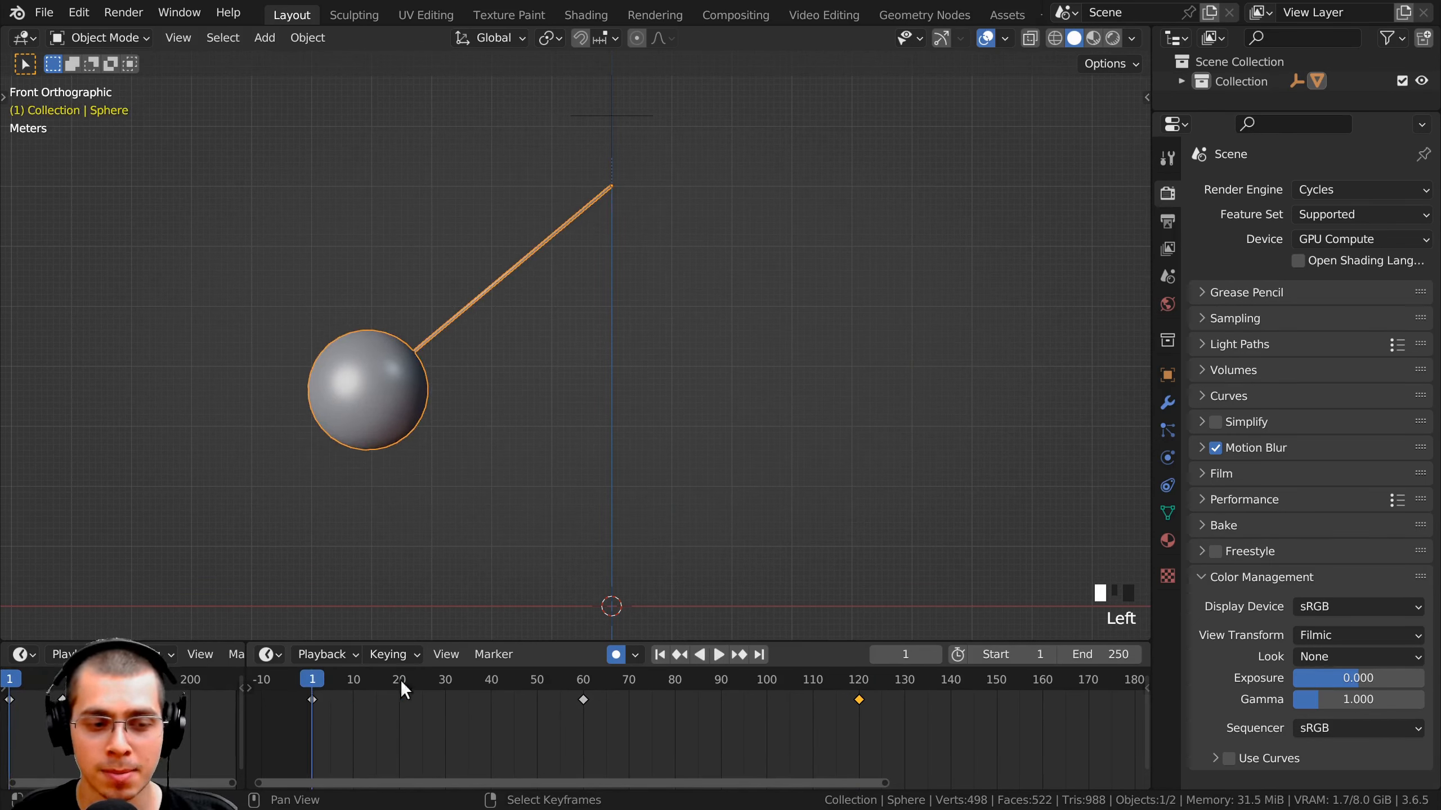
{"action": "left_click", "coordinate": [855, 684]}
{"action": "left_click", "coordinate": [310, 684]}
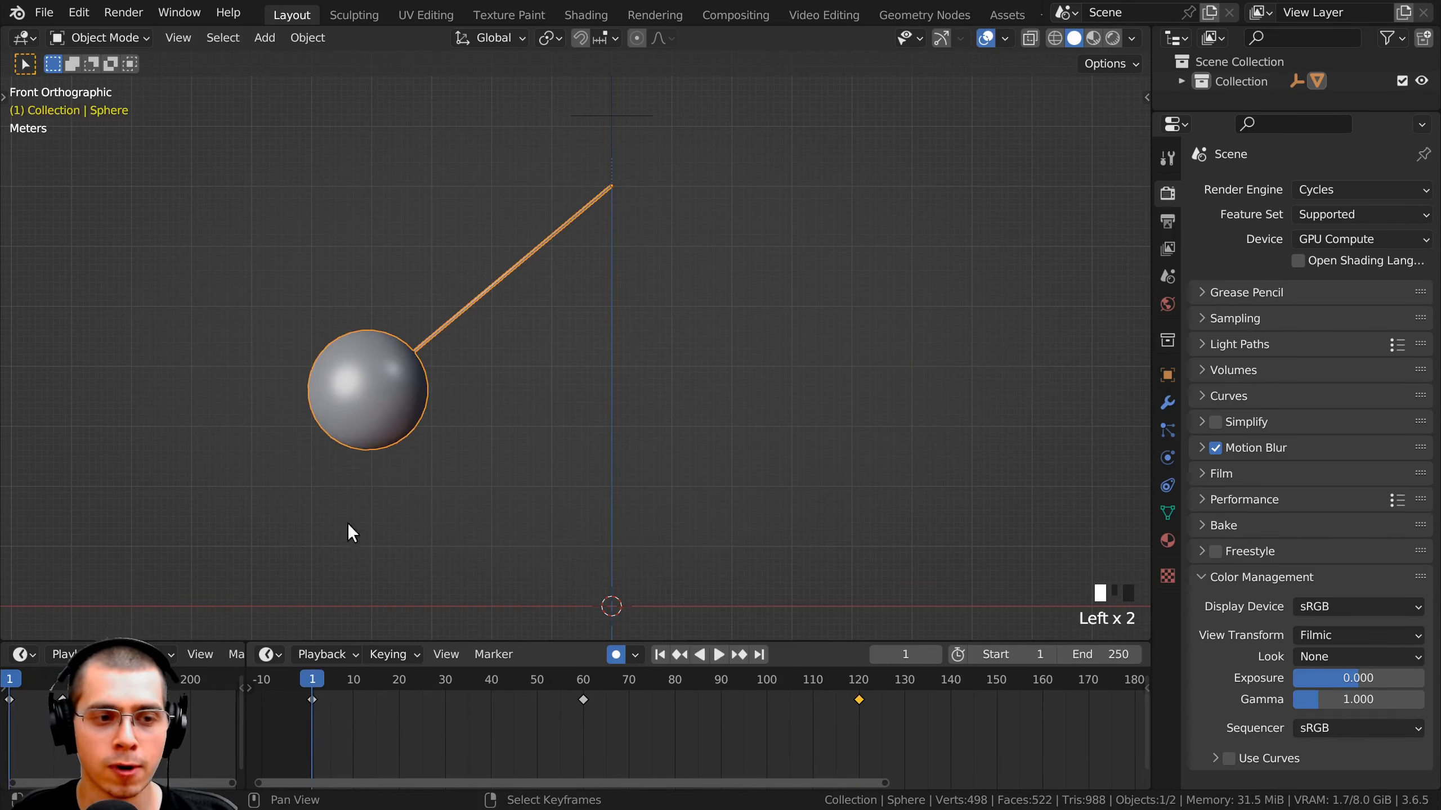
{"action": "left_click", "coordinate": [858, 685]}
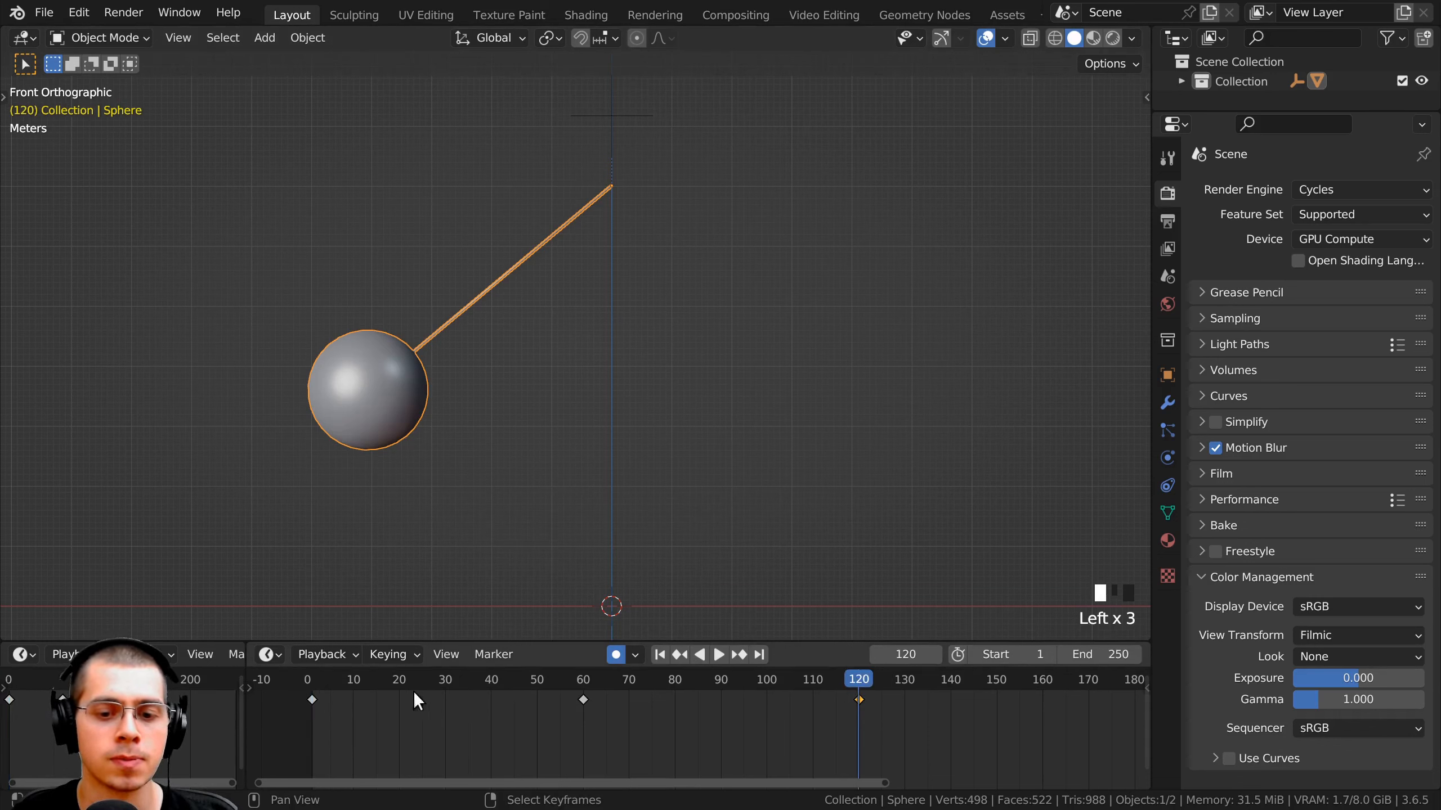
{"action": "left_click", "coordinate": [312, 684]}
{"action": "left_click", "coordinate": [857, 682]}
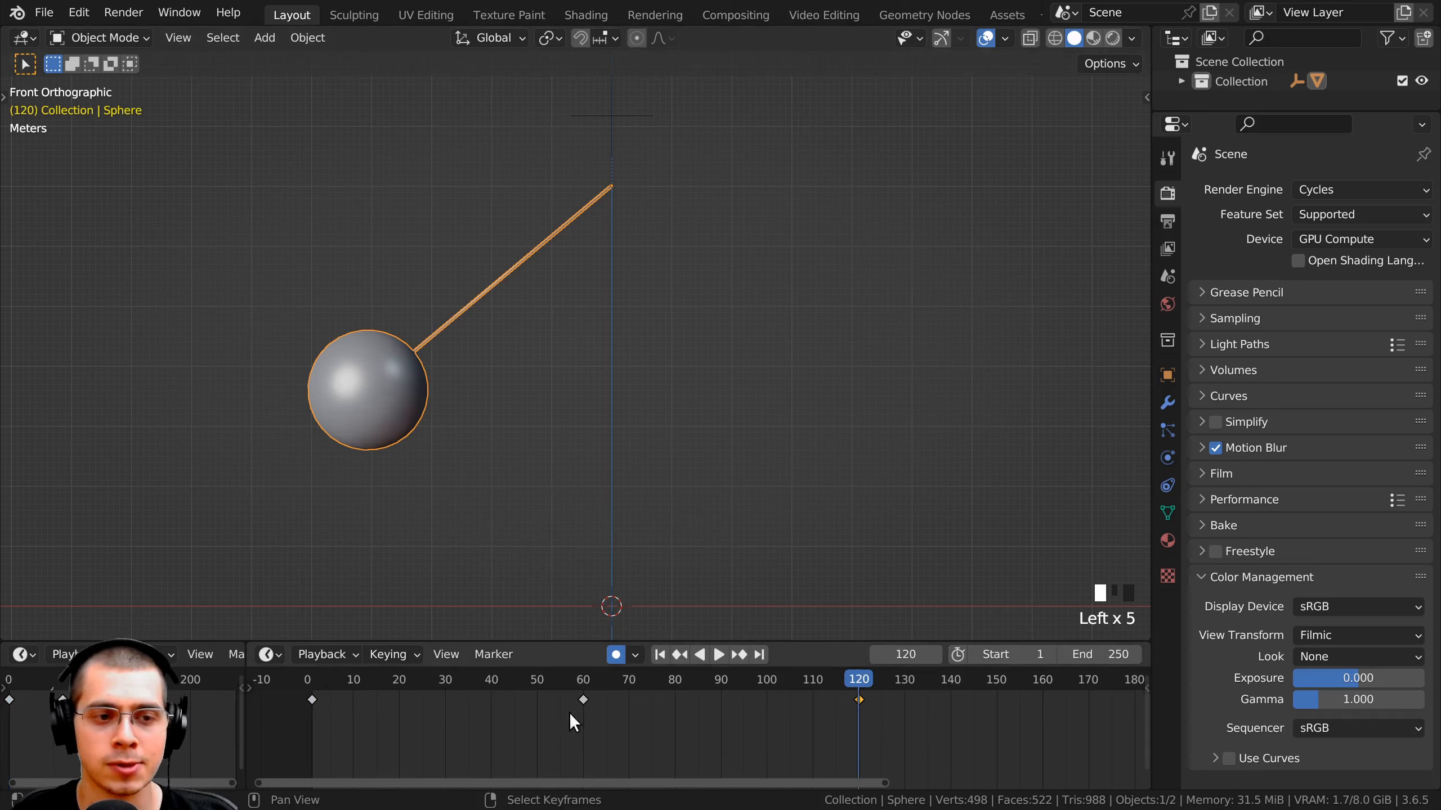
{"action": "left_click", "coordinate": [313, 680]}
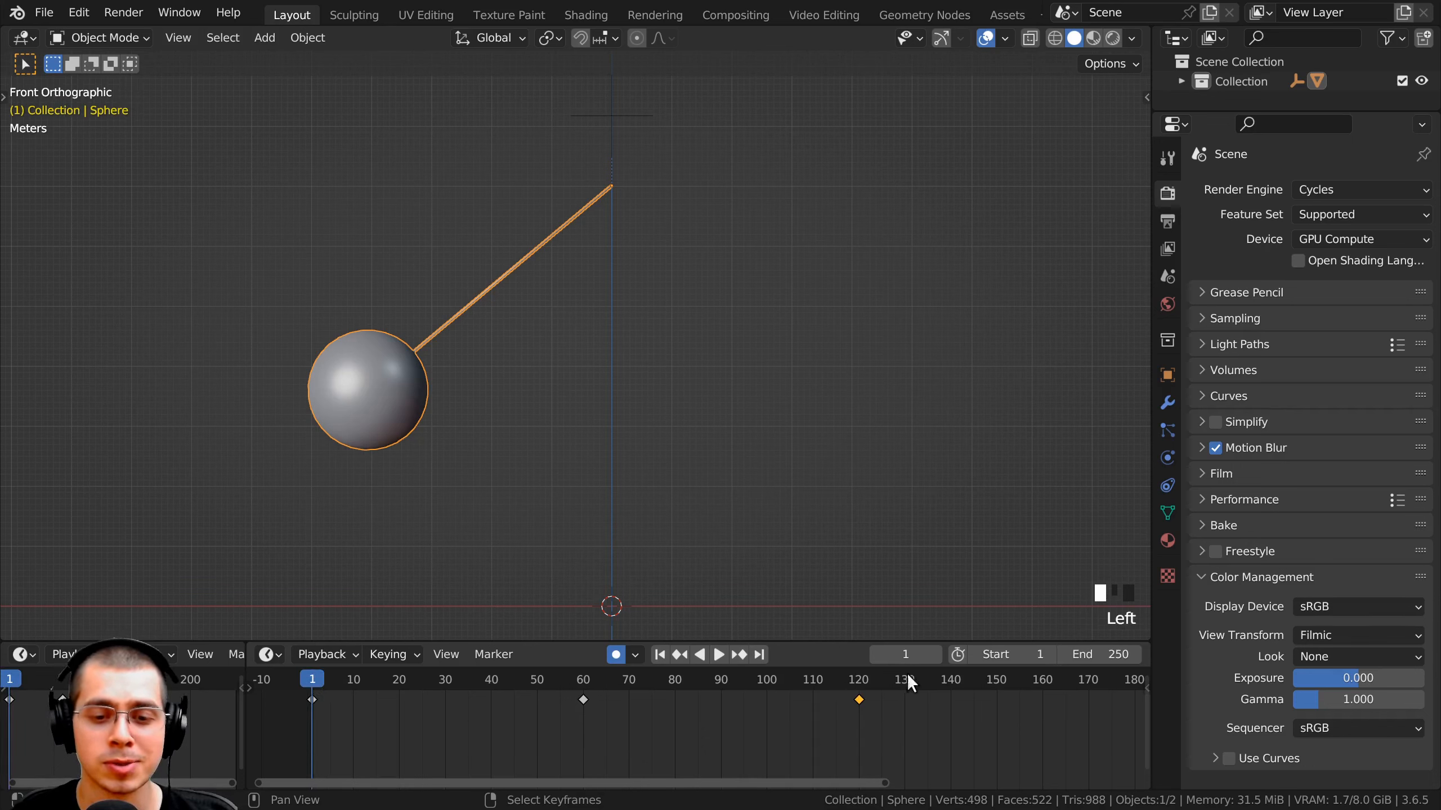
- Set the animation's end frame to 119
{"action": "left_click", "coordinate": [1088, 656]}
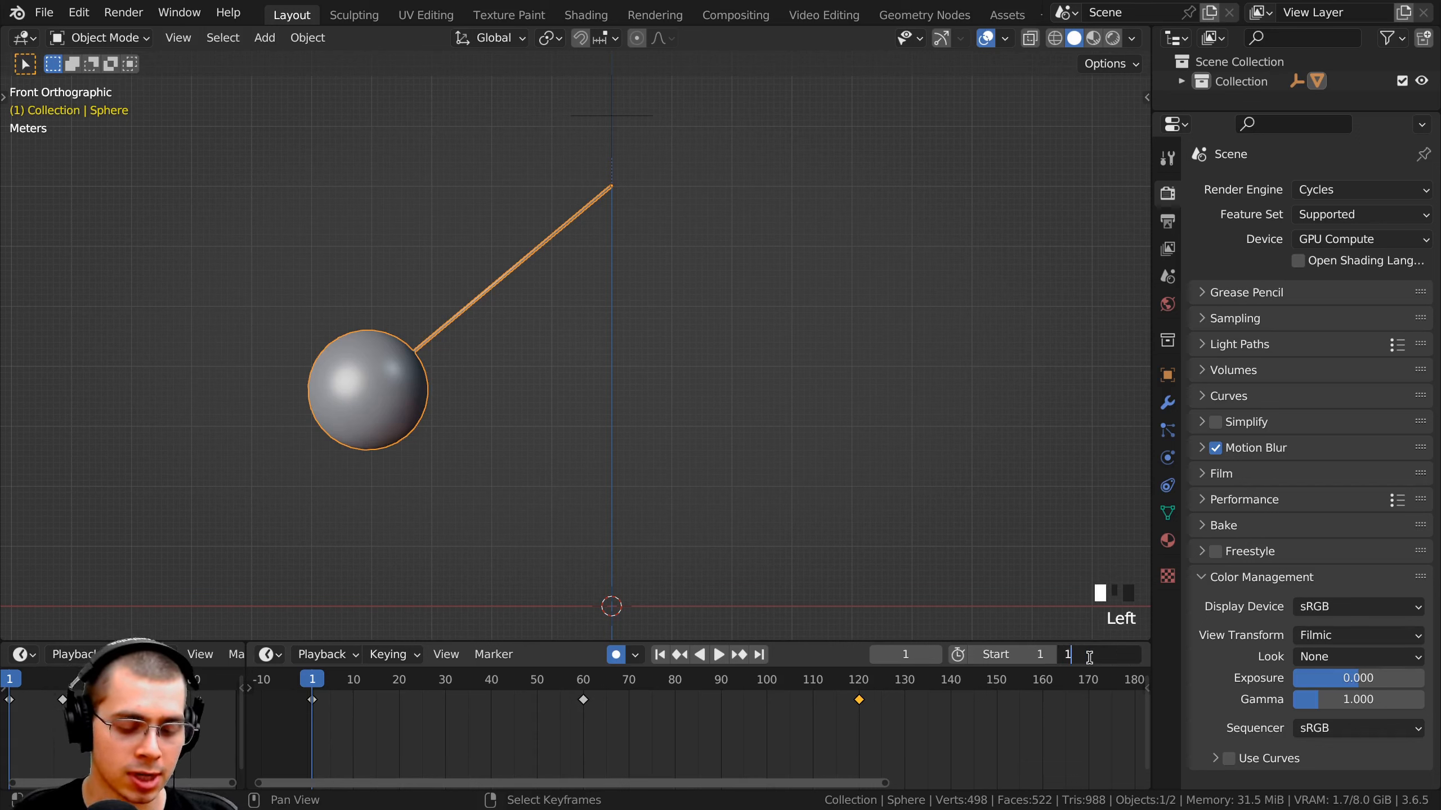
{"action": "key", "text": "Return"}
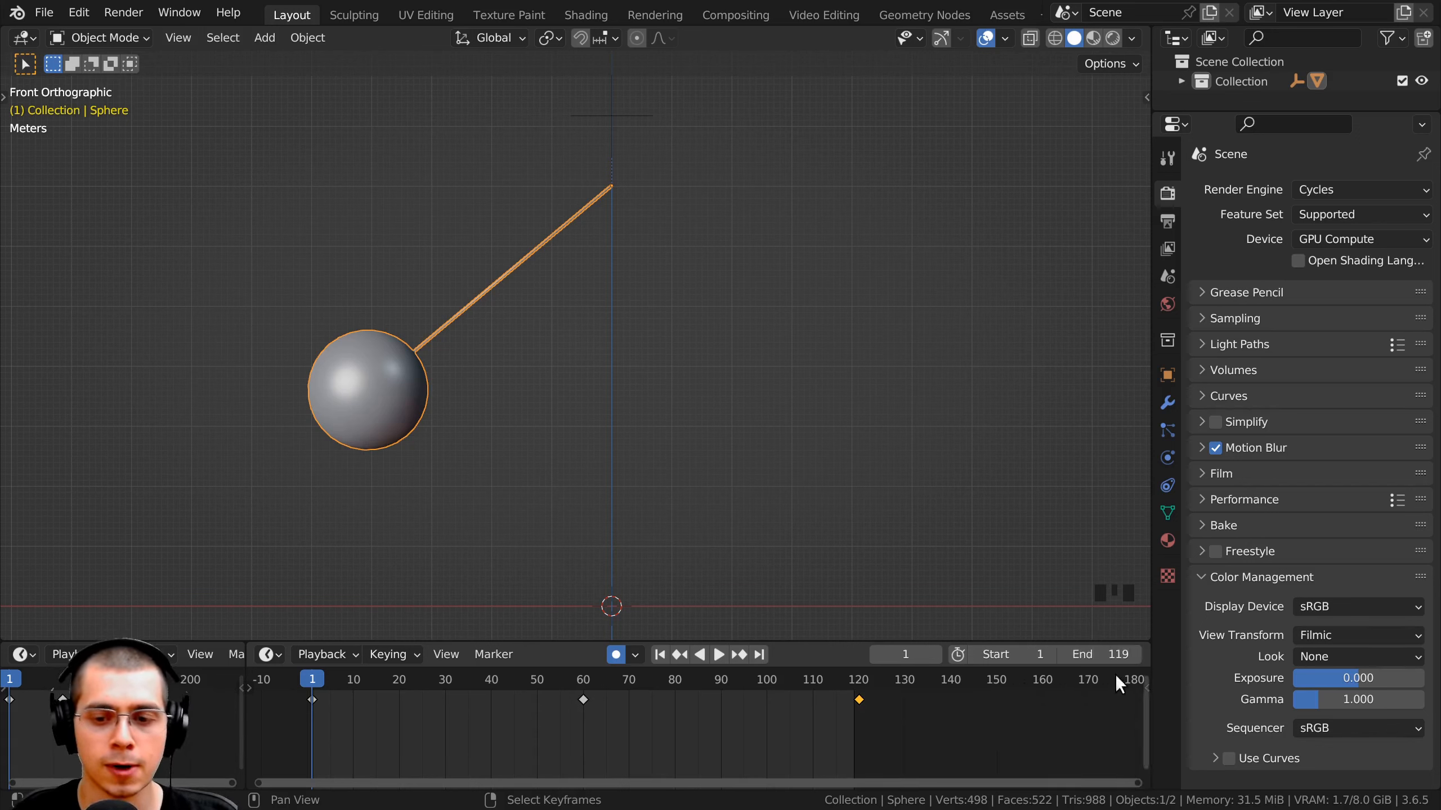
{"action": "left_click", "coordinate": [1043, 722]}
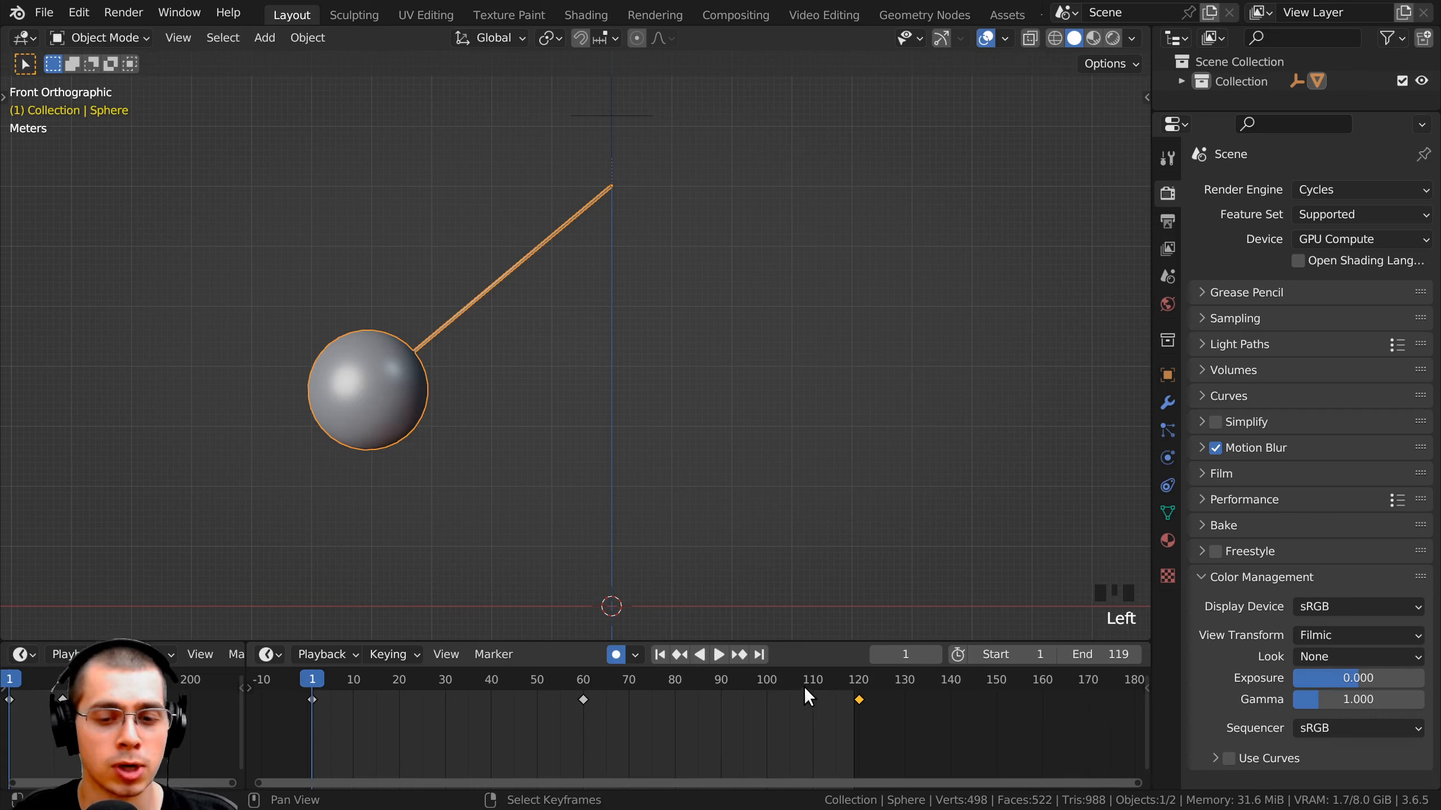
- Play the animation across the loop point between frames 119 and 1 to review the continuous swing
{"action": "left_click", "coordinate": [854, 684]}
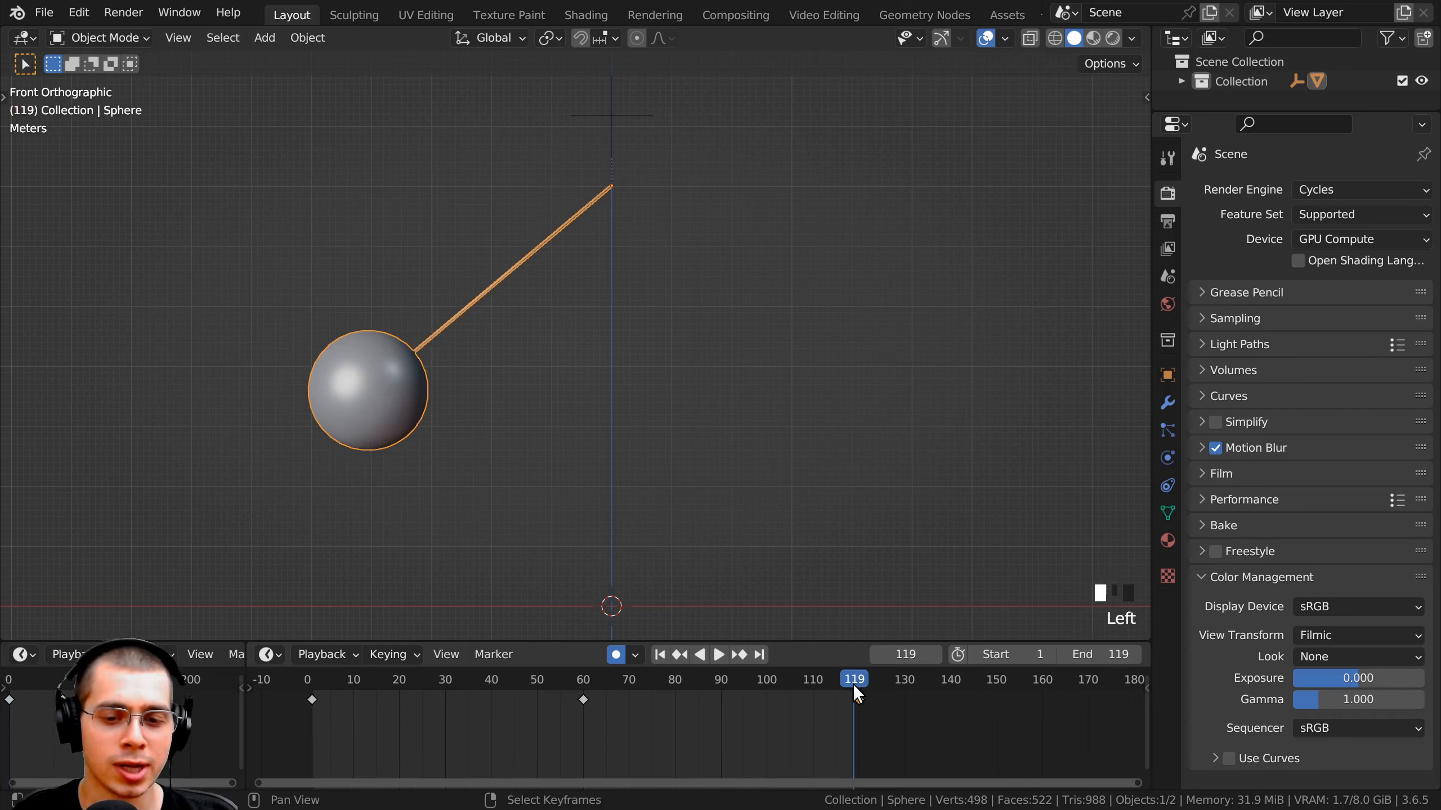
{"action": "left_click", "coordinate": [313, 680]}
{"action": "left_click_drag", "start_coordinate": [312, 679], "coordinate": [342, 684]}
{"action": "key", "text": "space"}
{"action": "left_click", "coordinate": [772, 678]}
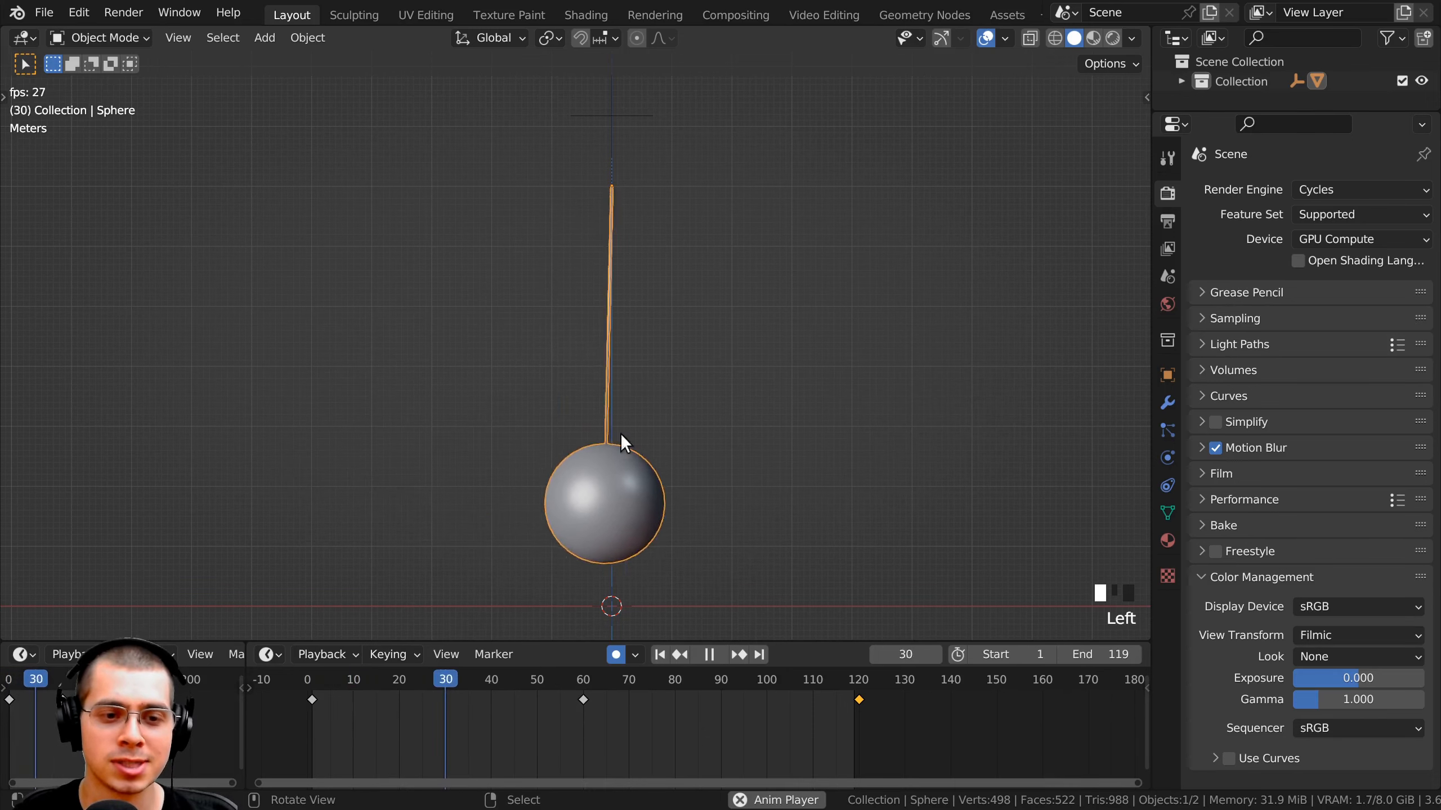
{"action": "left_click", "coordinate": [805, 684]}
{"action": "left_click", "coordinate": [802, 684]}
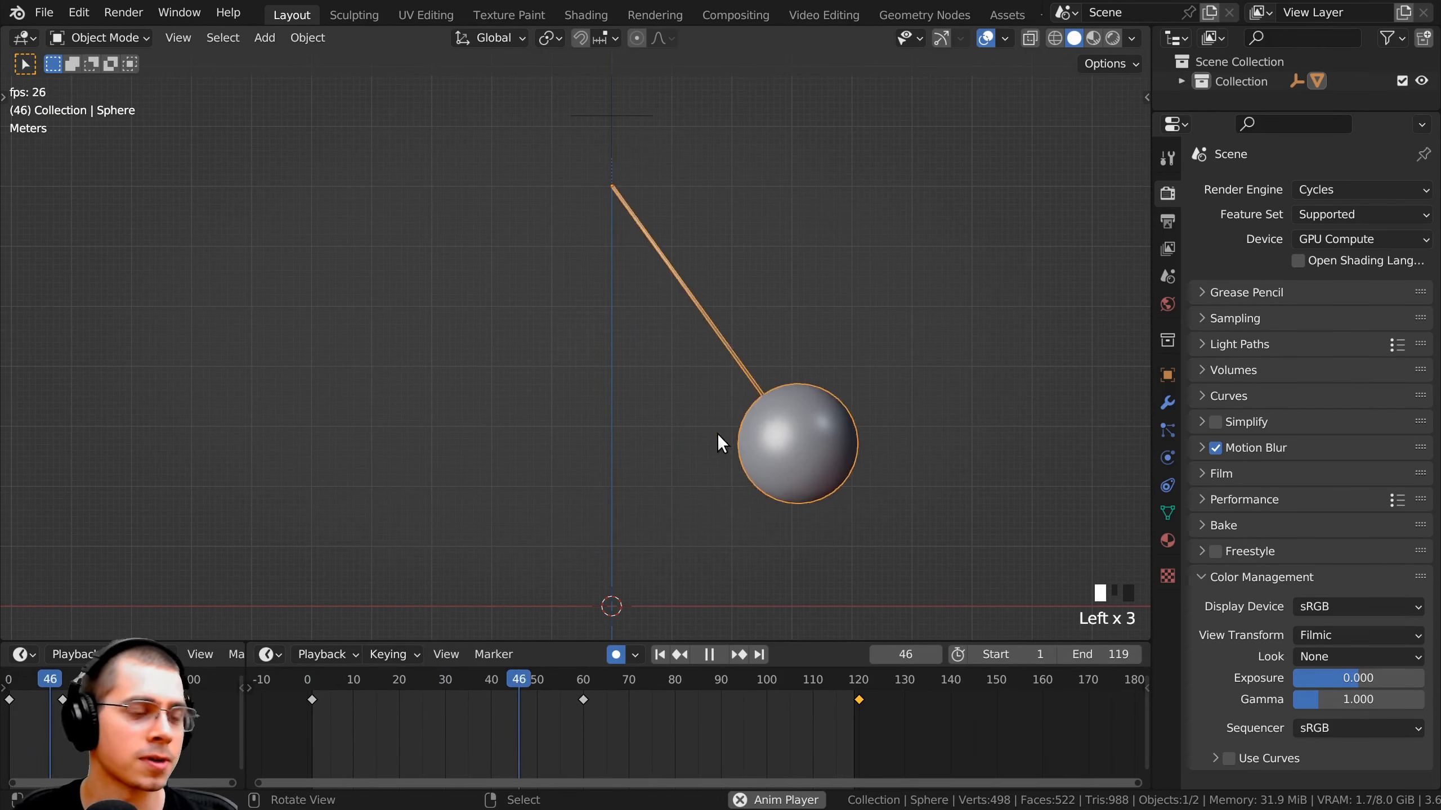
{"action": "left_click_drag", "start_coordinate": [615, 679], "coordinate": [561, 674]}
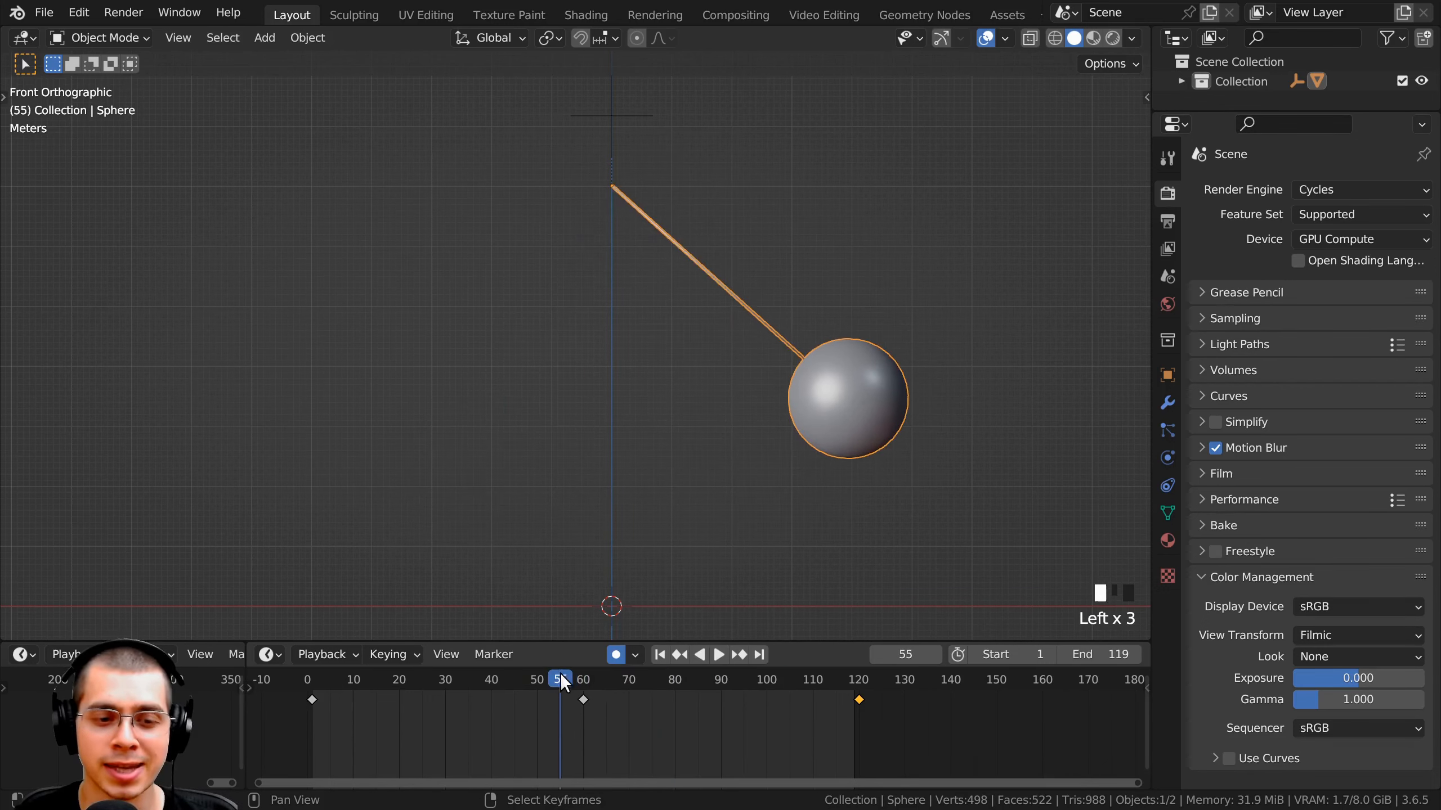
- Turn off automatic keyframing and play the swing animation
{"action": "left_click", "coordinate": [619, 656]}
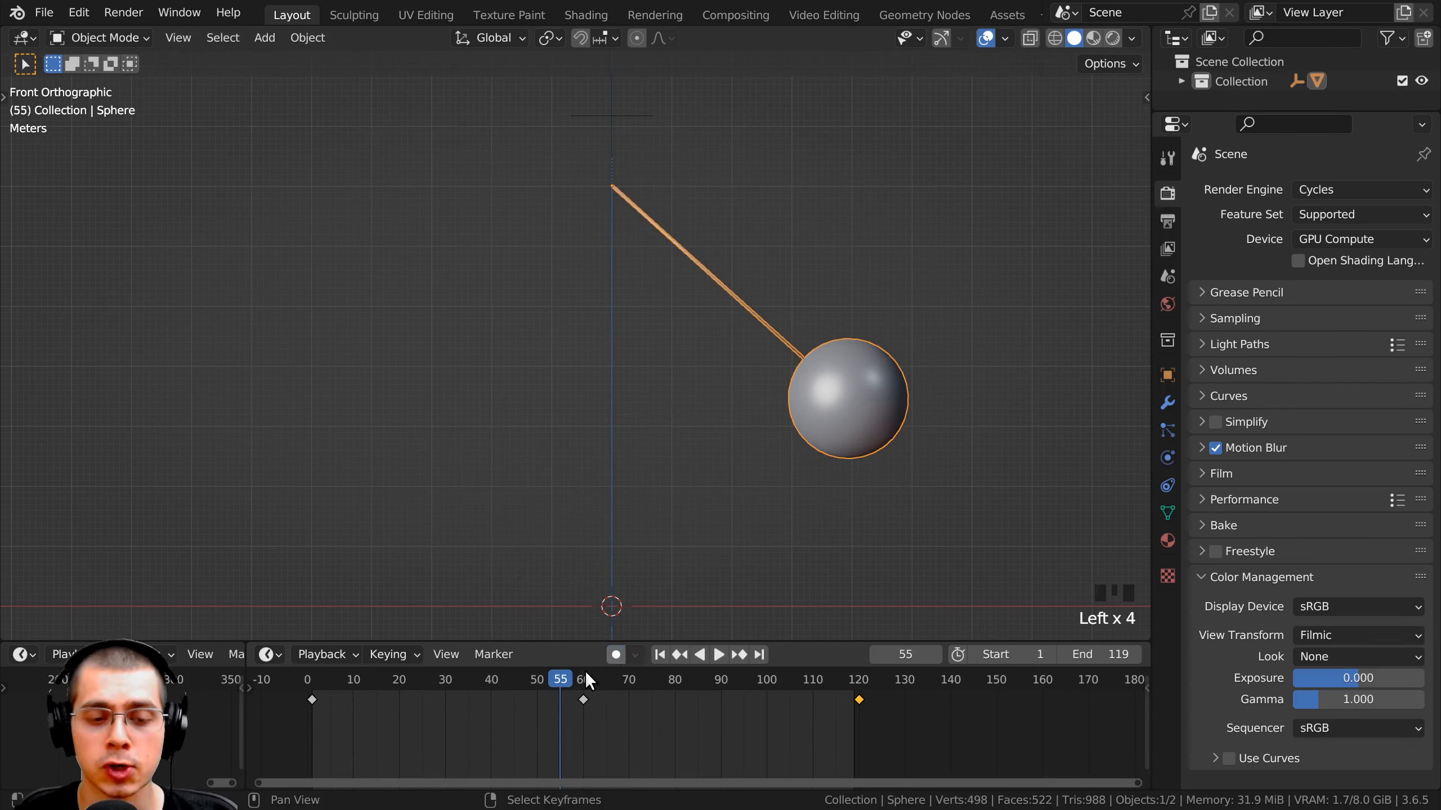
{"action": "key", "text": "space"}
{"action": "key", "text": "space"}
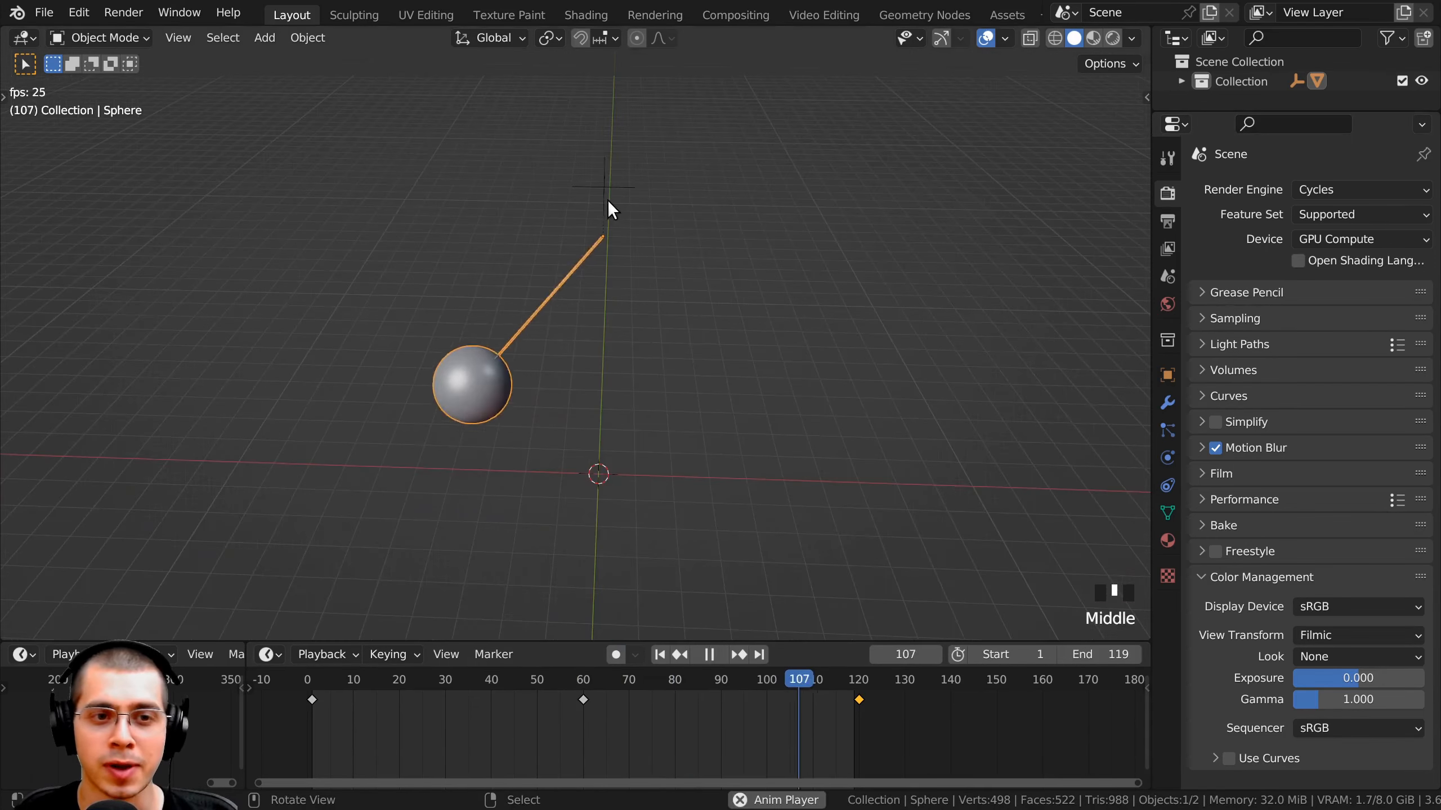
- Try rotating the parent empty around the global Z axis while the swing animation plays
{"action": "left_click", "coordinate": [608, 202]}
{"action": "middle_click_drag", "start_coordinate": [620, 227], "coordinate": [687, 299]}
{"action": "key", "text": "r"}
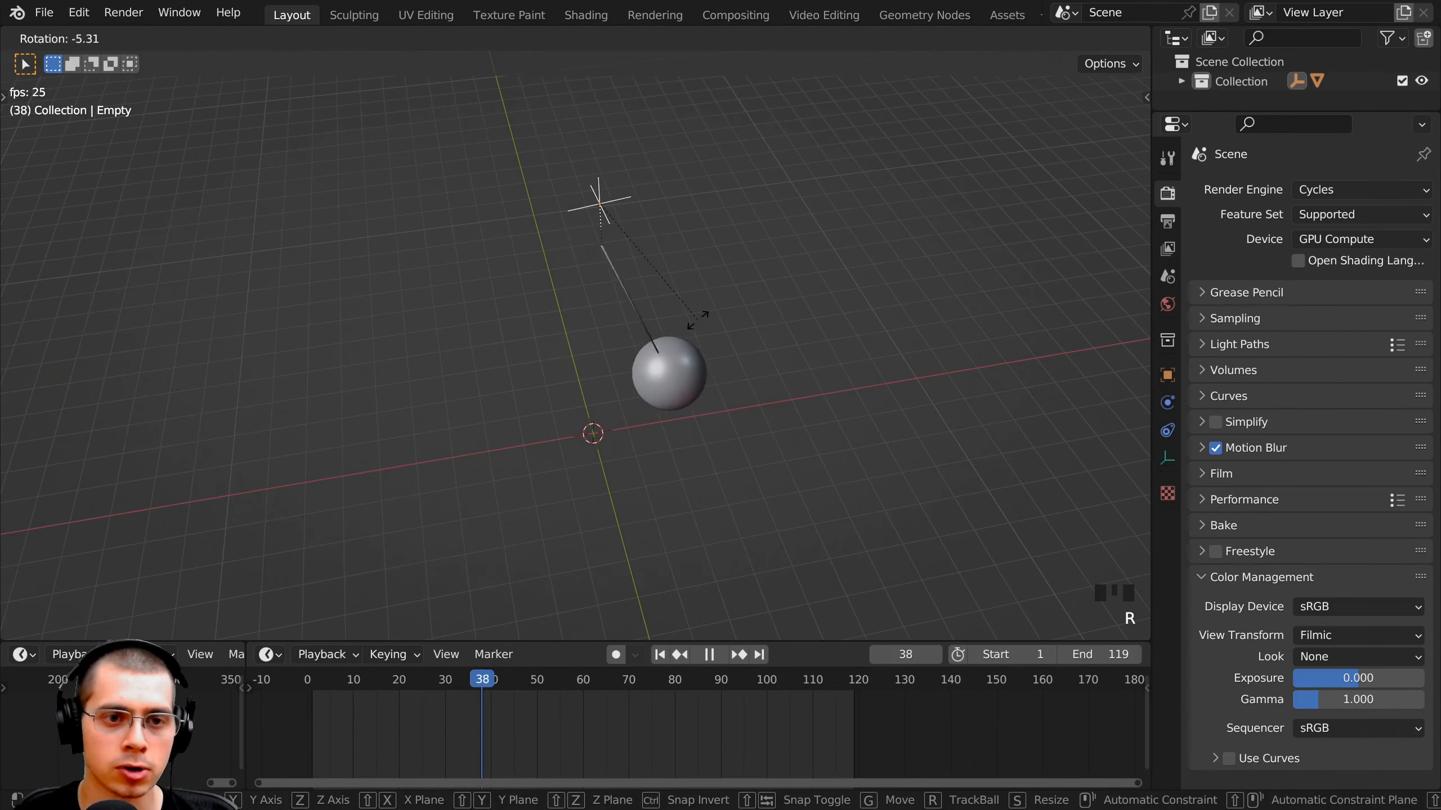
{"action": "key", "text": "z"}
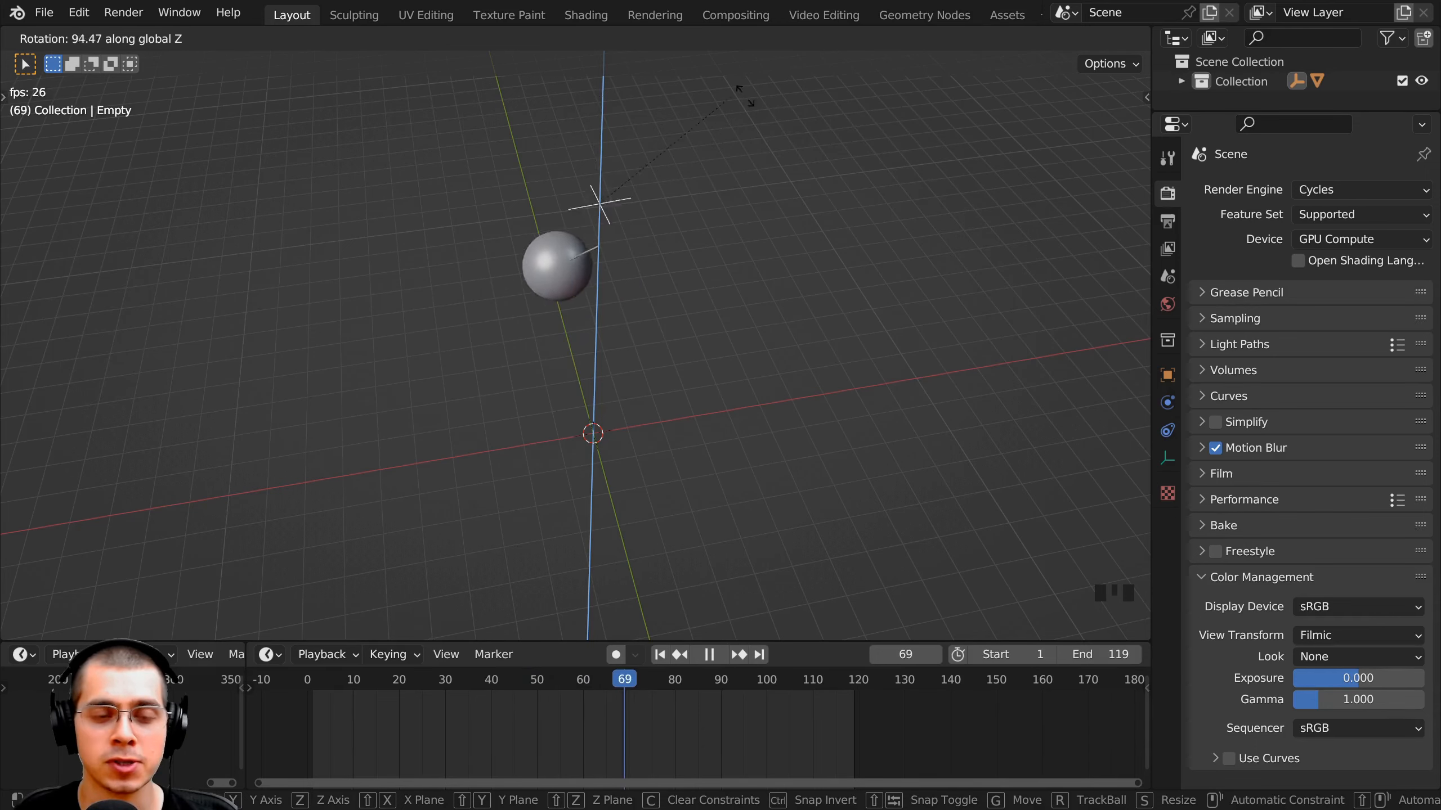
{"action": "right_click", "coordinate": [743, 313]}
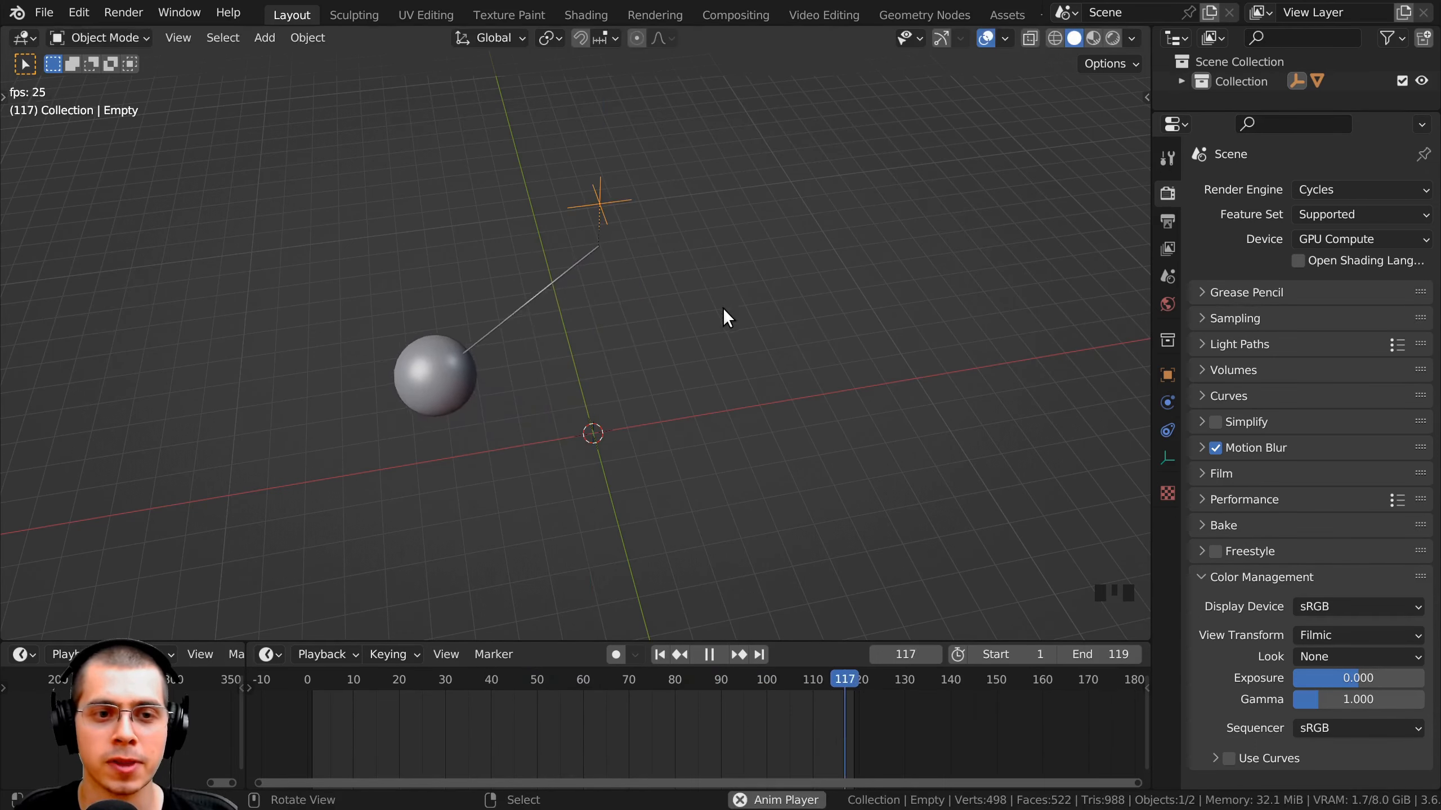
{"action": "mouse_move", "coordinate": [706, 309]}
{"action": "middle_mouse_down"}
{"action": "mouse_move", "coordinate": [637, 300]}
{"action": "mouse_move", "coordinate": [704, 286]}
{"action": "middle_mouse_up"}
{"action": "key", "text": "space"}
- Duplicate the pendulum together with its parent empty, keeping the copies in place
{"action": "right_click", "coordinate": [576, 400]}
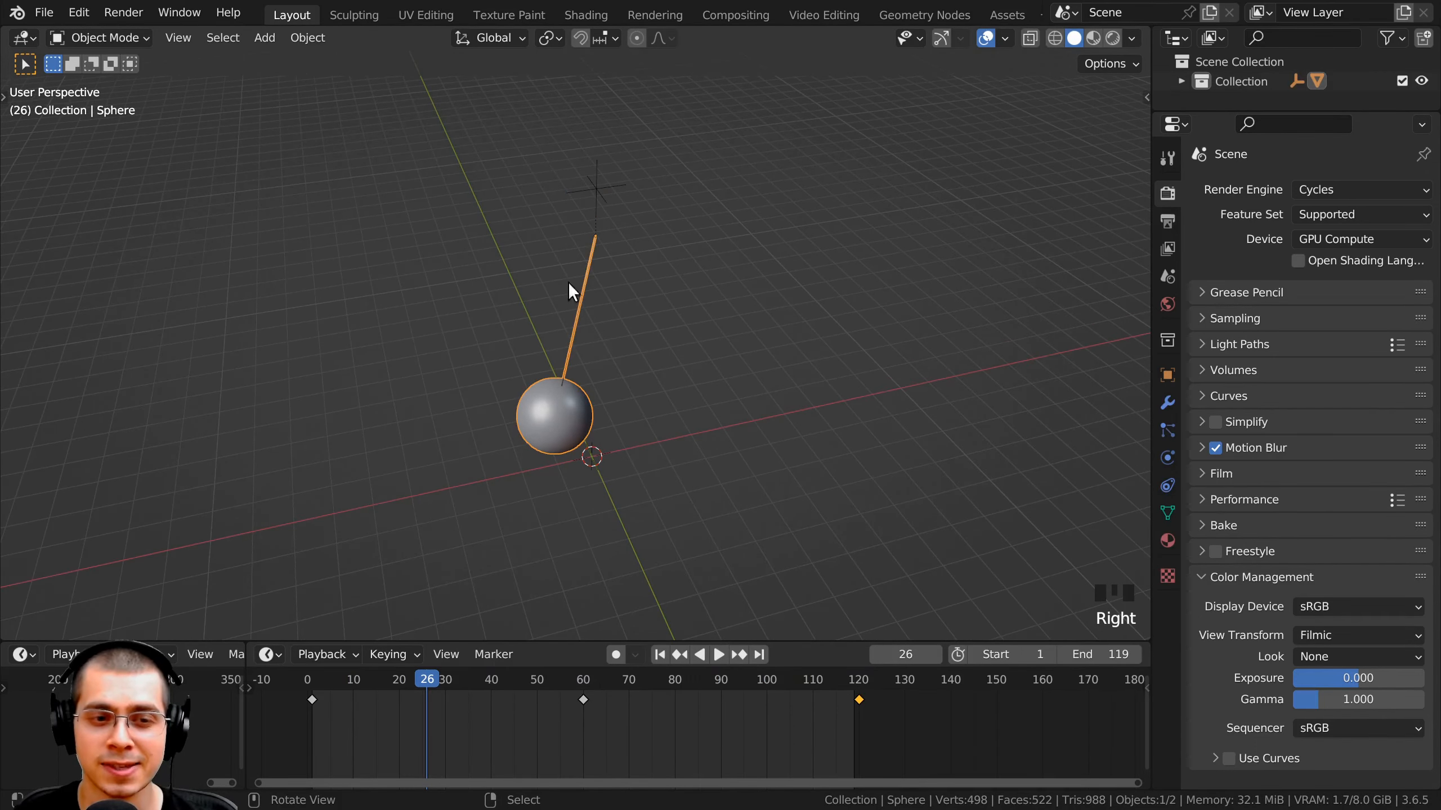
{"action": "right_click", "coordinate": [594, 186], "text": "shift"}
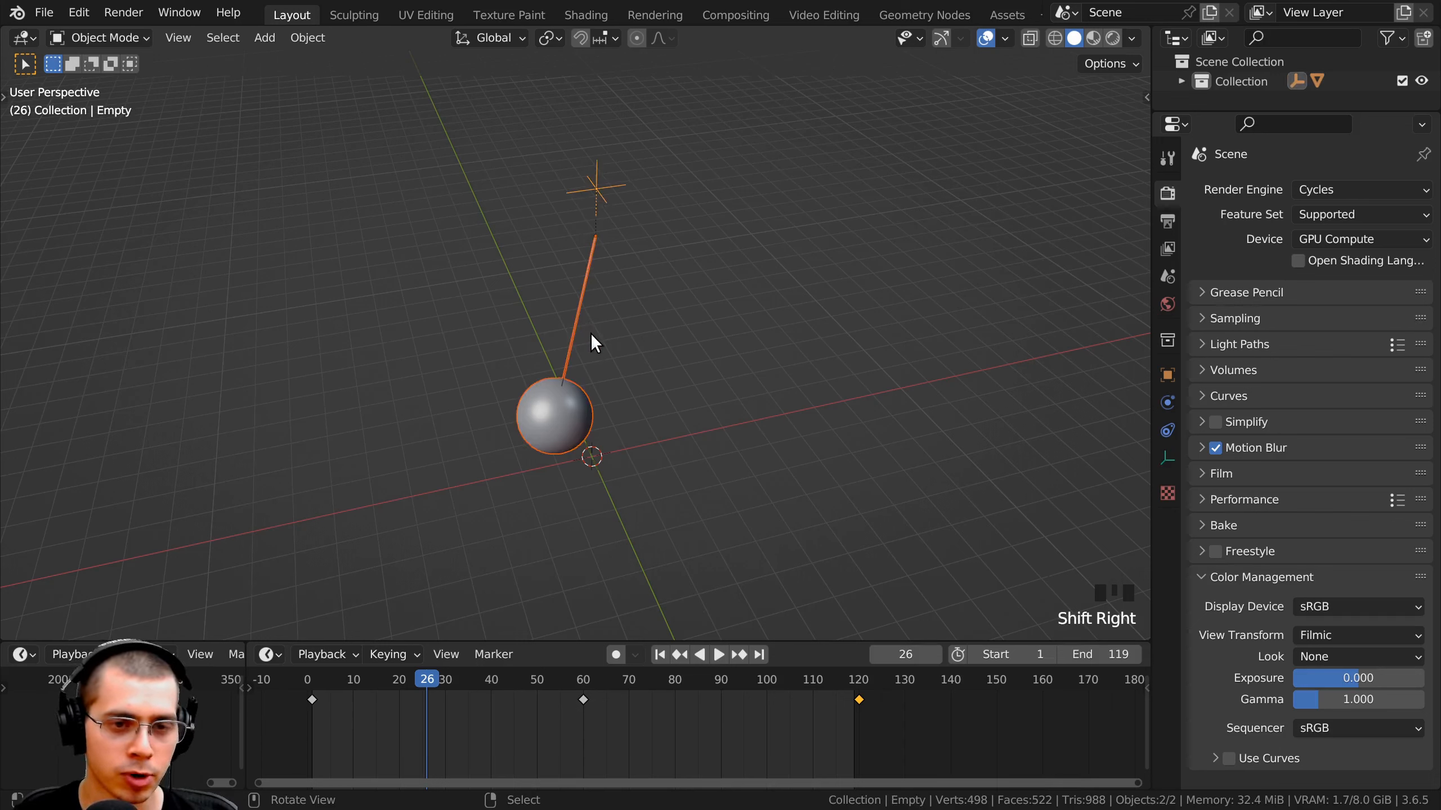
{"action": "key", "text": "shift+d"}
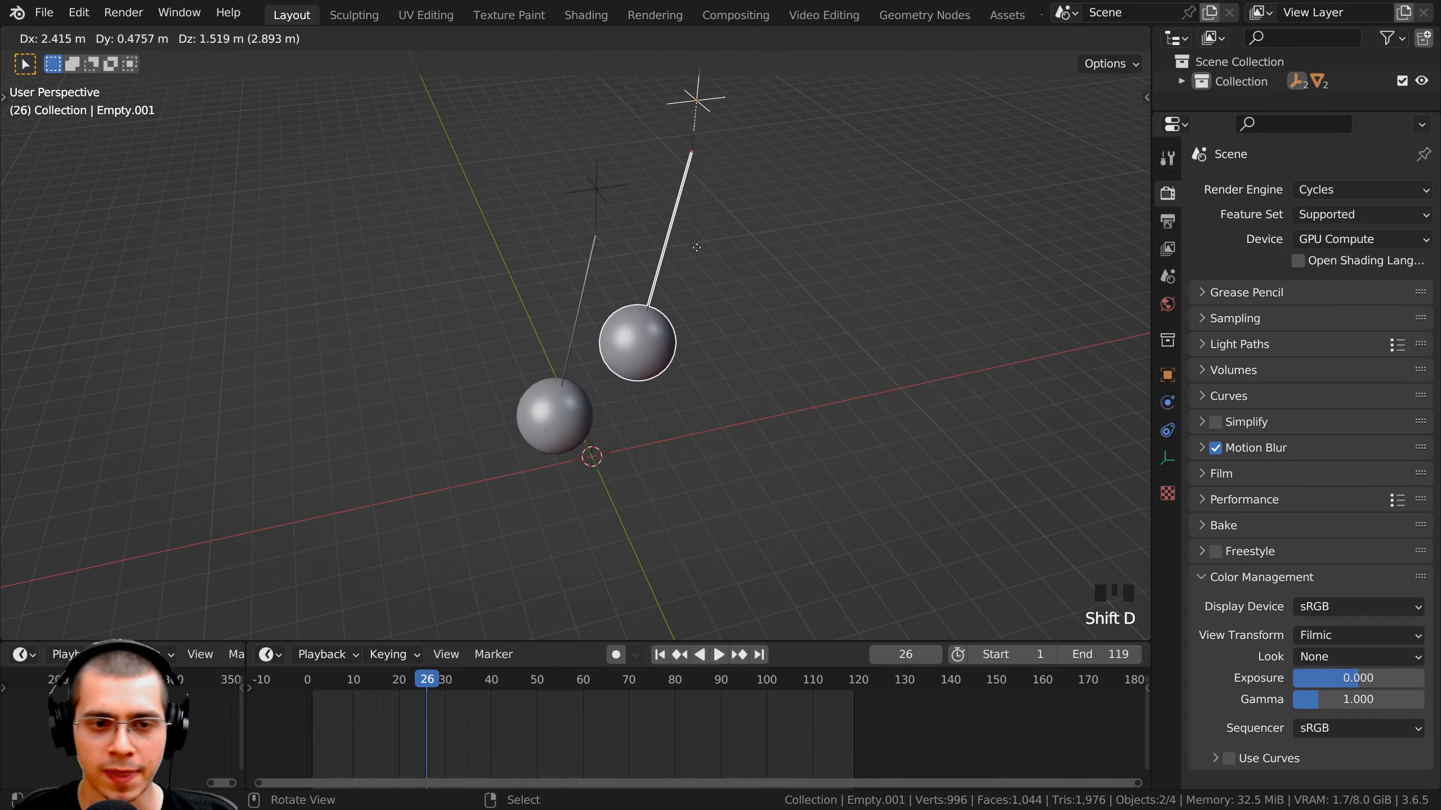
{"action": "right_click", "coordinate": [687, 232]}
{"action": "middle_click_drag", "start_coordinate": [601, 187], "coordinate": [547, 290]}
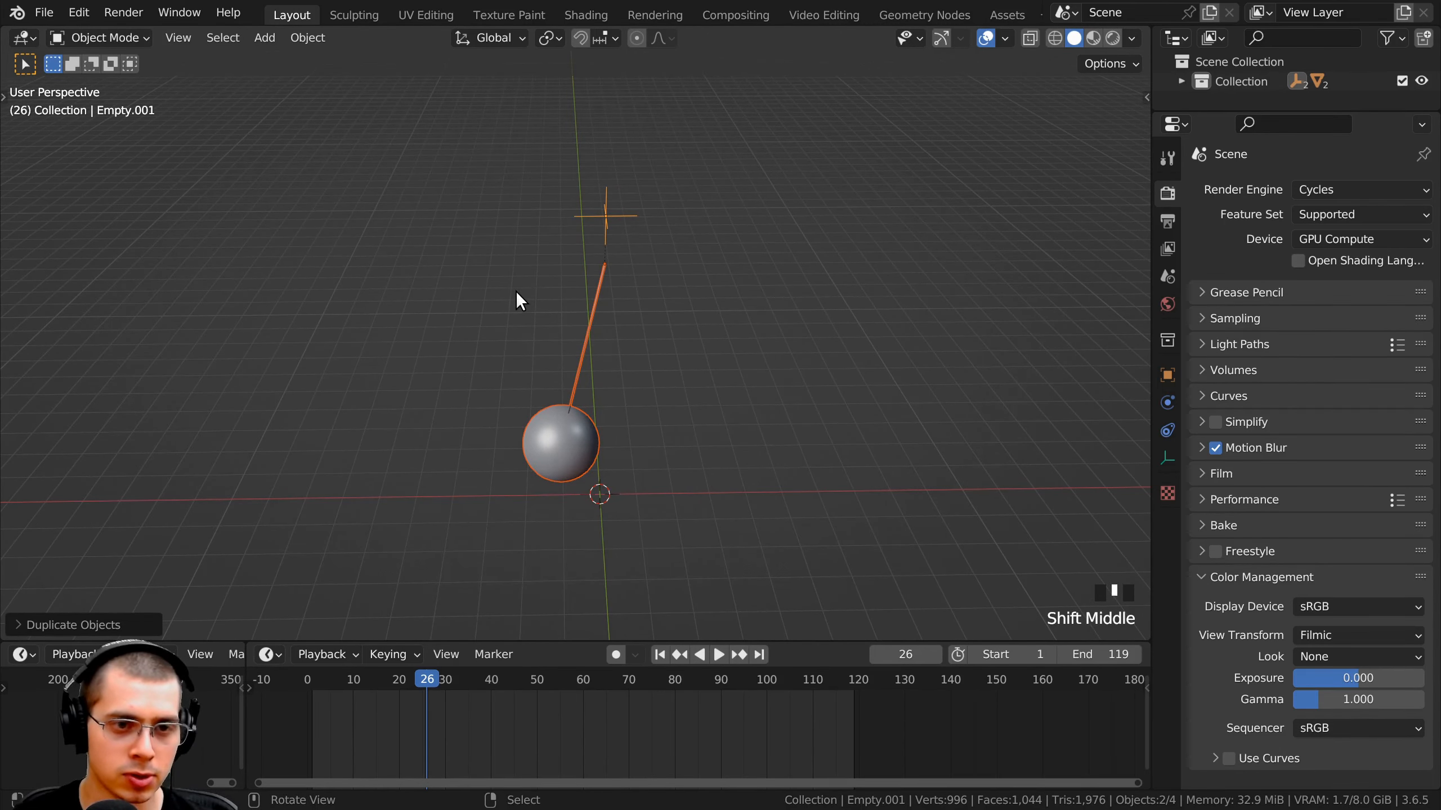
- Deselect the duplicated pendulum, keeping only its parent empty selected, and rotate that empty around the global Z axis
{"action": "key", "text": "b"}
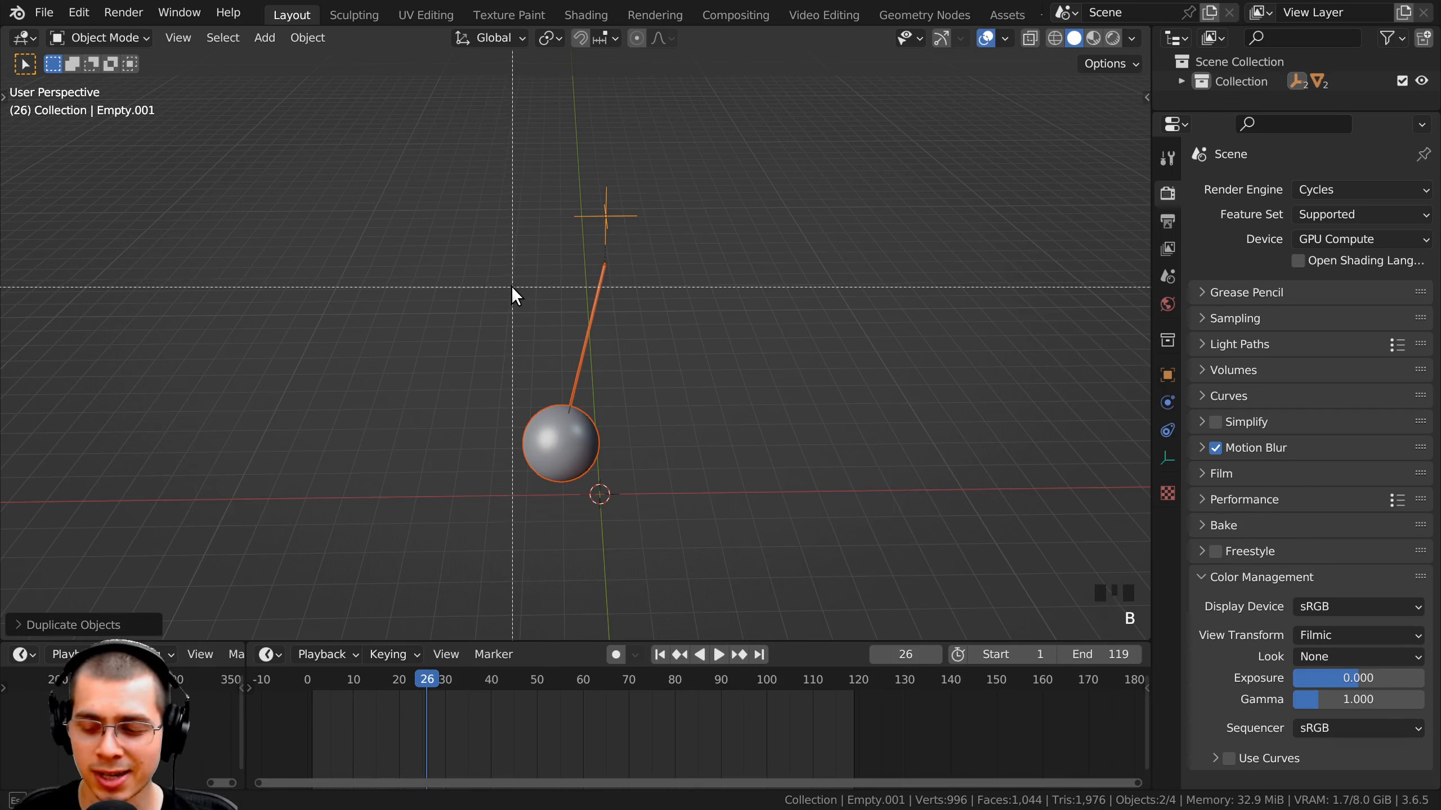
{"action": "left_click_drag", "start_coordinate": [510, 284], "coordinate": [699, 495]}
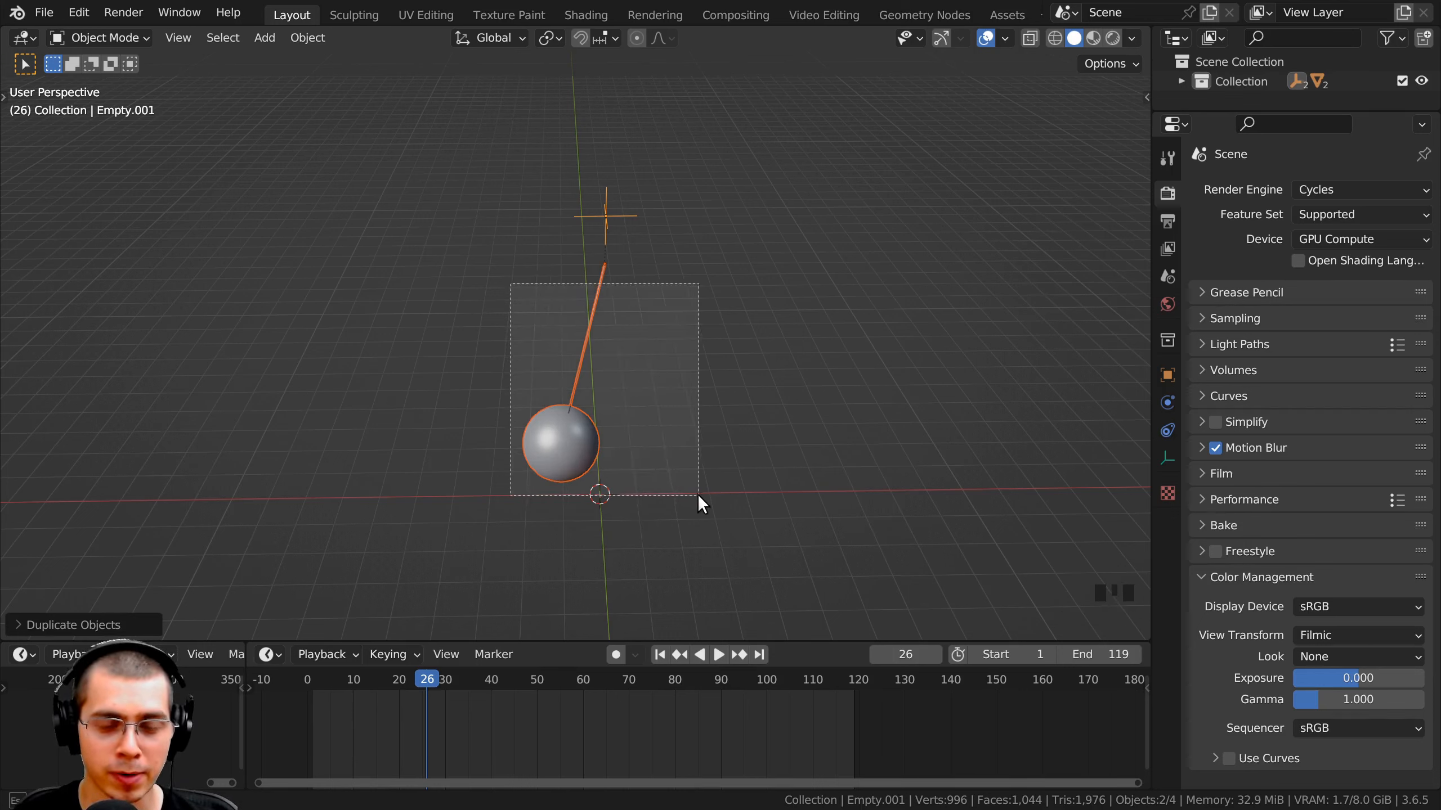
{"action": "middle_click_drag", "start_coordinate": [698, 494], "coordinate": [689, 492]}
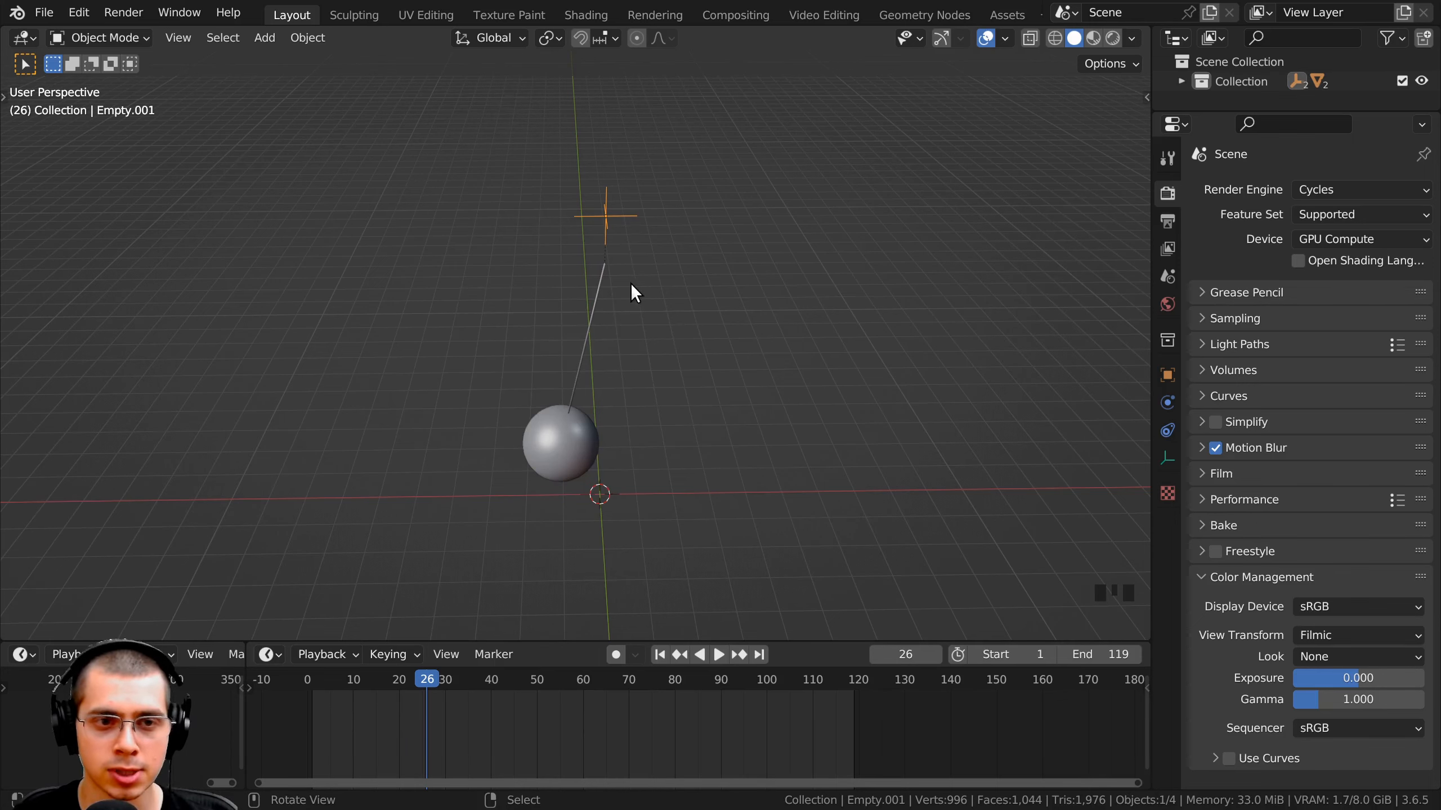
{"action": "middle_click_drag", "start_coordinate": [630, 283], "coordinate": [669, 358]}
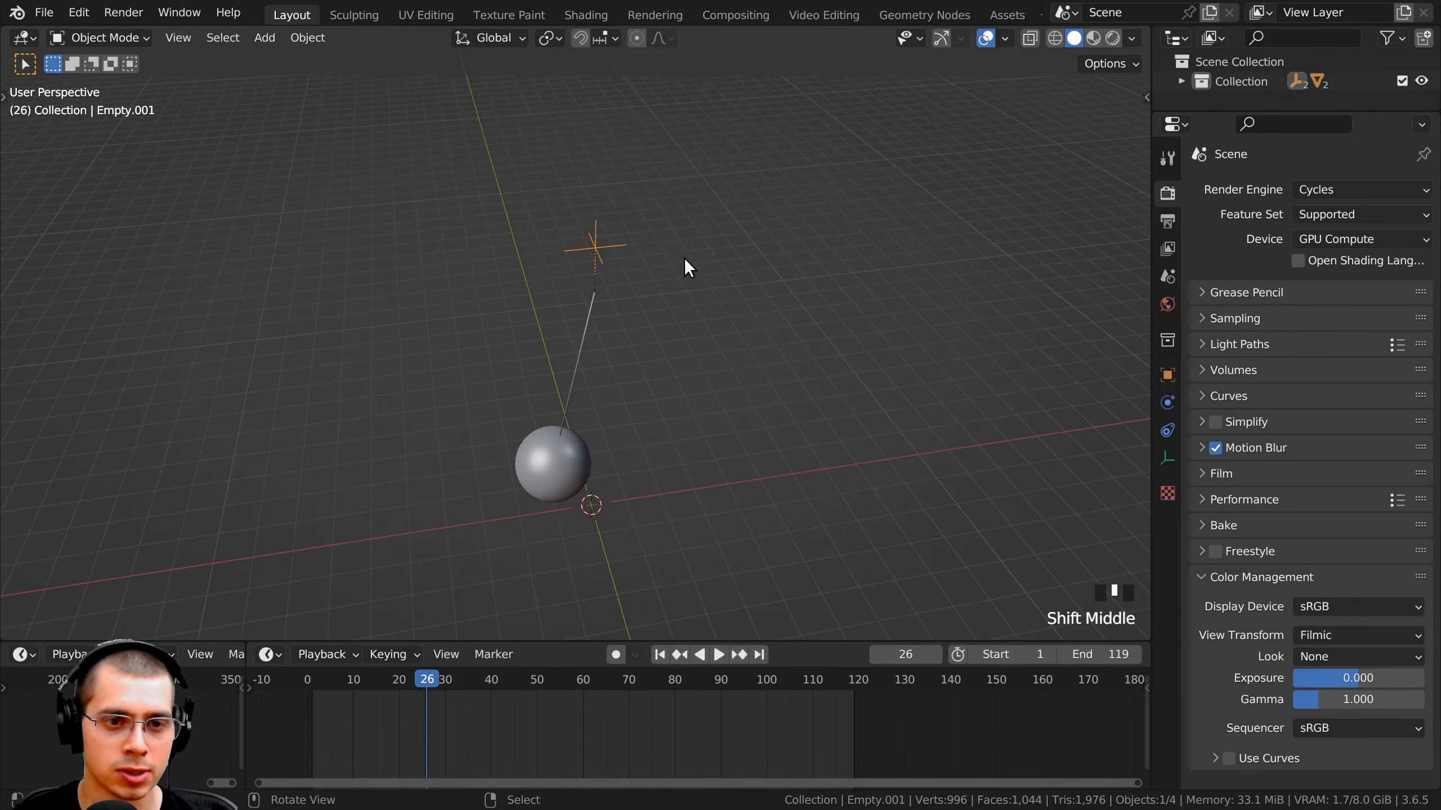
{"action": "key", "text": "r"}
{"action": "key", "text": "z"}
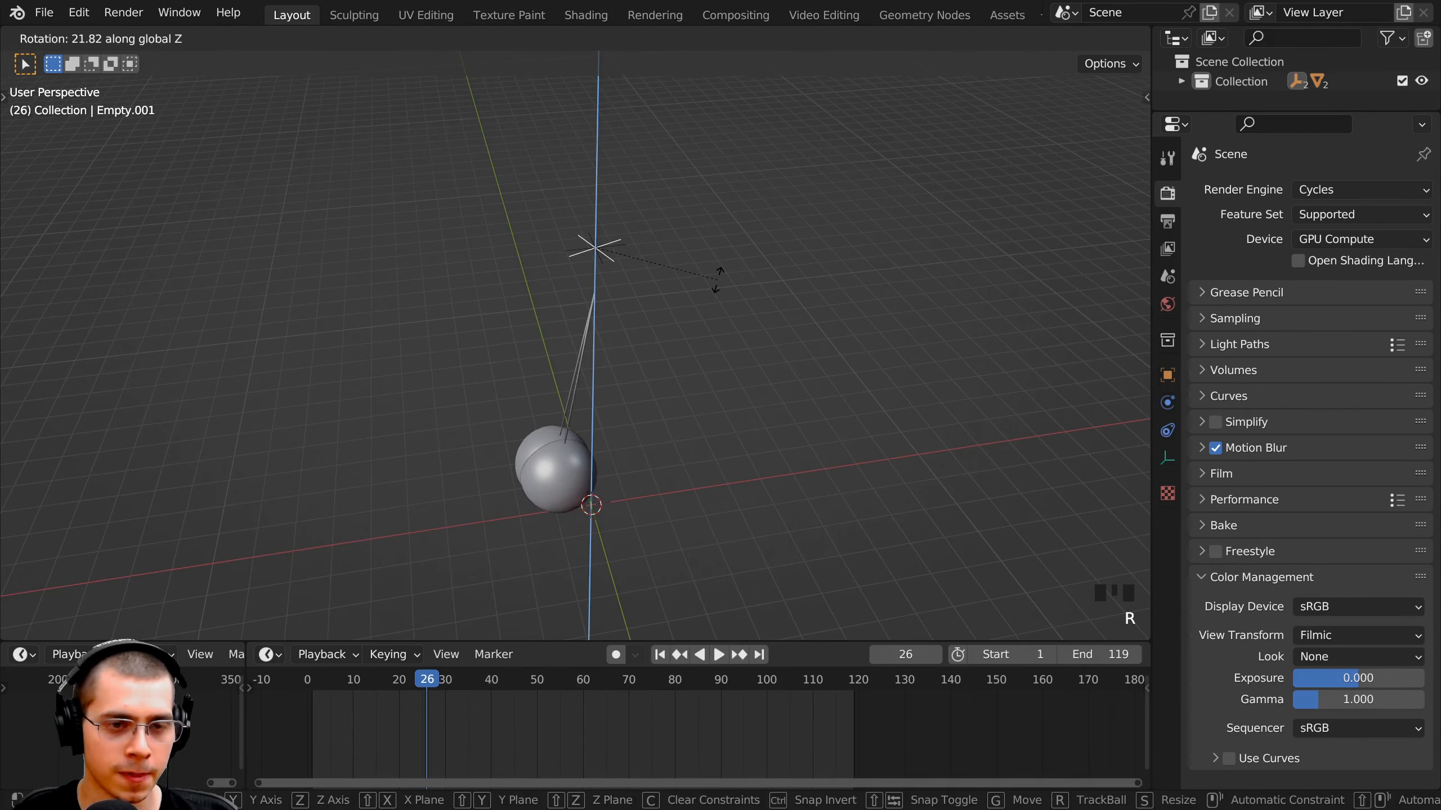
{"action": "left_click", "coordinate": [673, 122]}
- Fine-tune the duplicate empty's rotation in top view by about 3.8 degrees so its pendulum lies perpendicular to the original
{"action": "key", "text": "KP_7"}
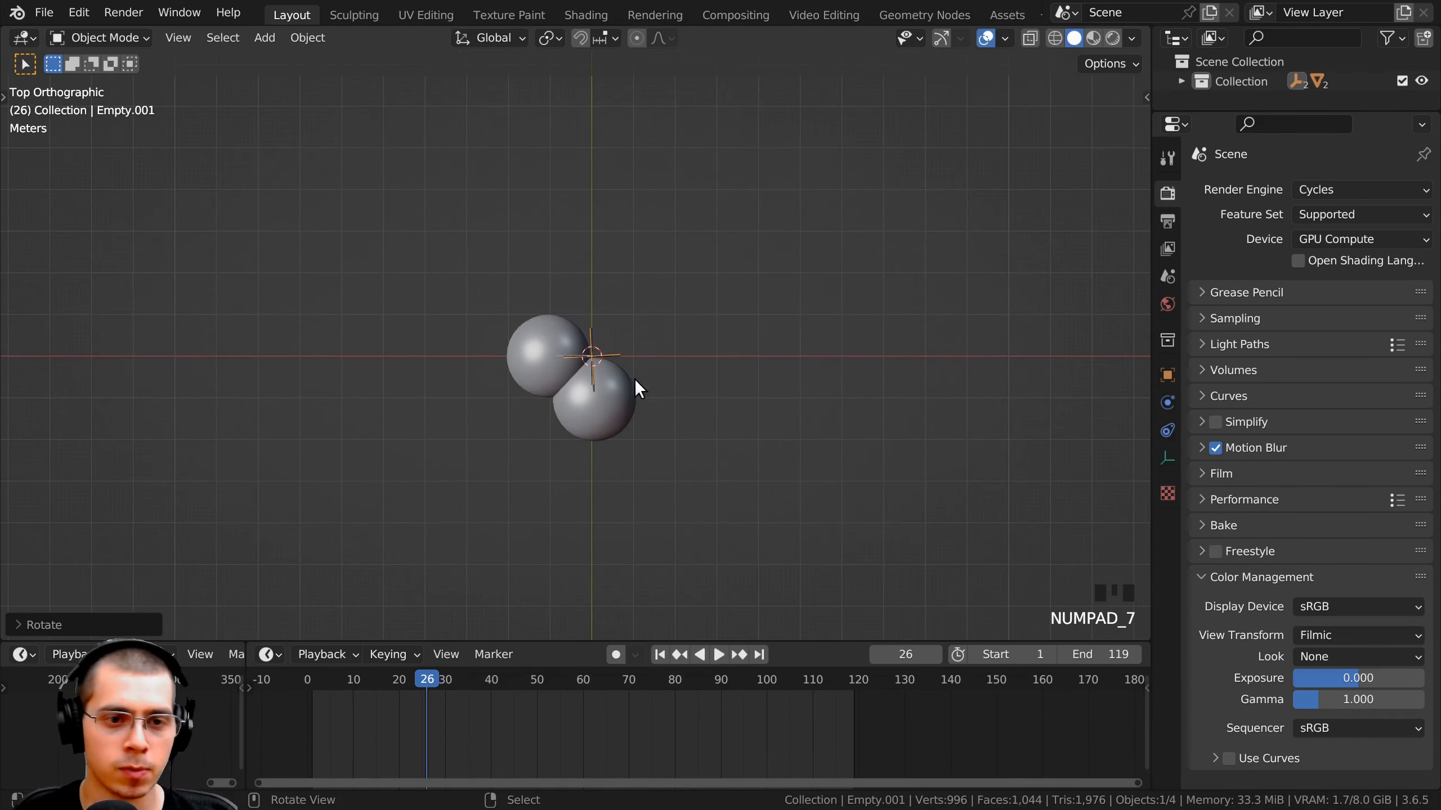
{"action": "scroll", "coordinate": [634, 379], "scroll_direction": "up", "scroll_amount": 5}
{"action": "key", "text": "r"}
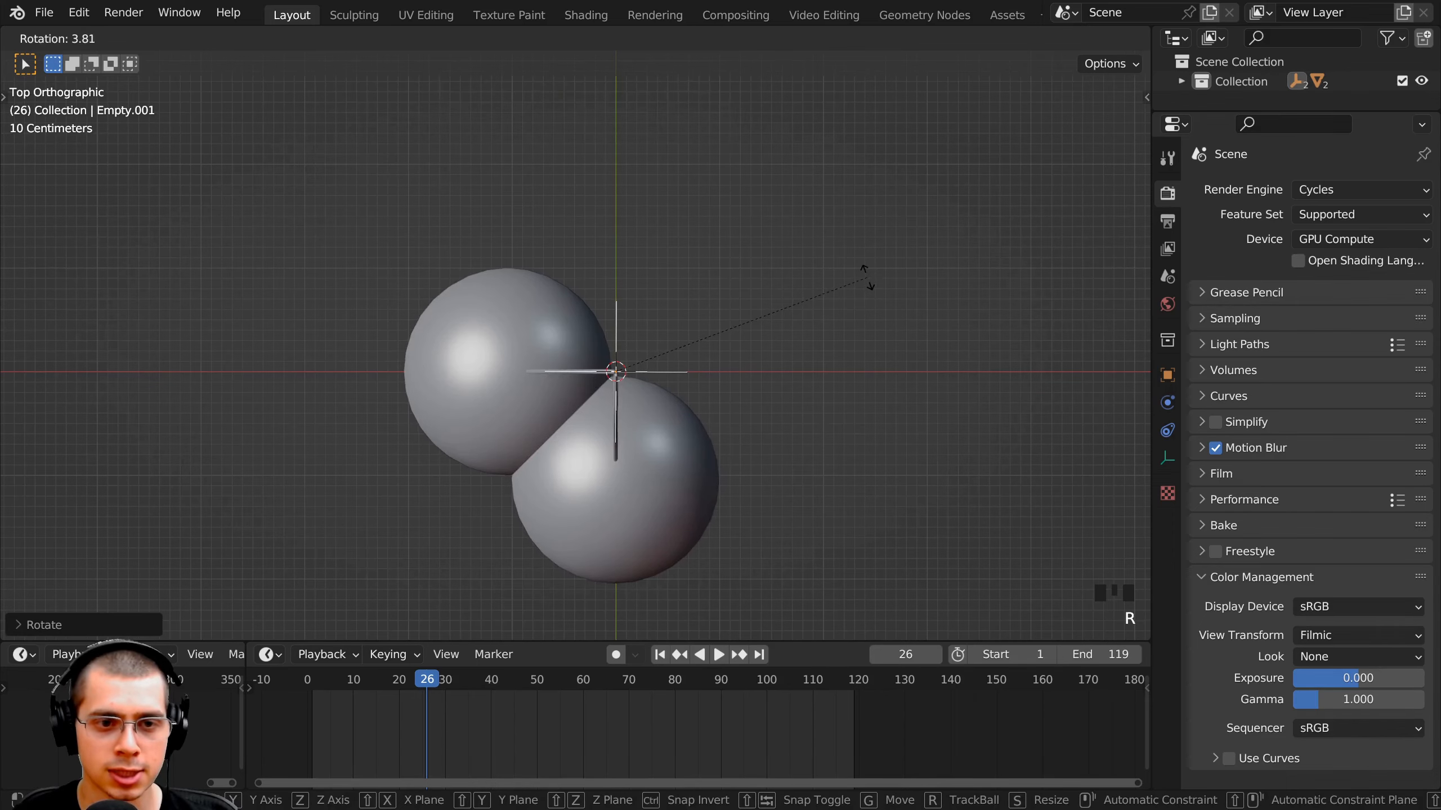
{"action": "left_click", "coordinate": [865, 277]}
{"action": "key", "text": "r"}
{"action": "right_click", "coordinate": [786, 559]}
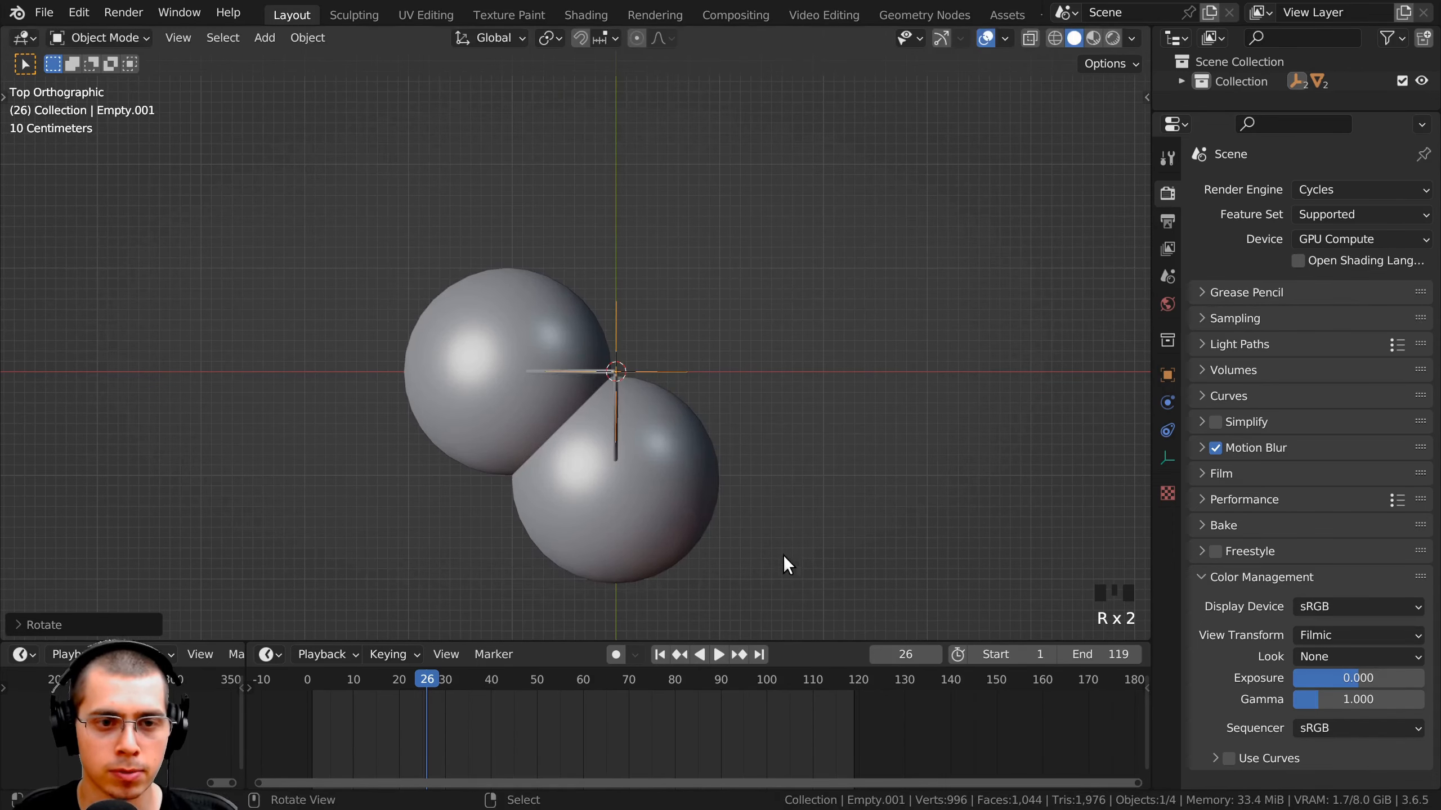
- Play the swing animation and examine the two crossing pendulums from several angles
{"action": "middle_click_drag", "start_coordinate": [783, 555], "coordinate": [909, 414]}
{"action": "key", "text": "space"}
{"action": "middle_click_drag", "start_coordinate": [373, 425], "coordinate": [569, 460]}
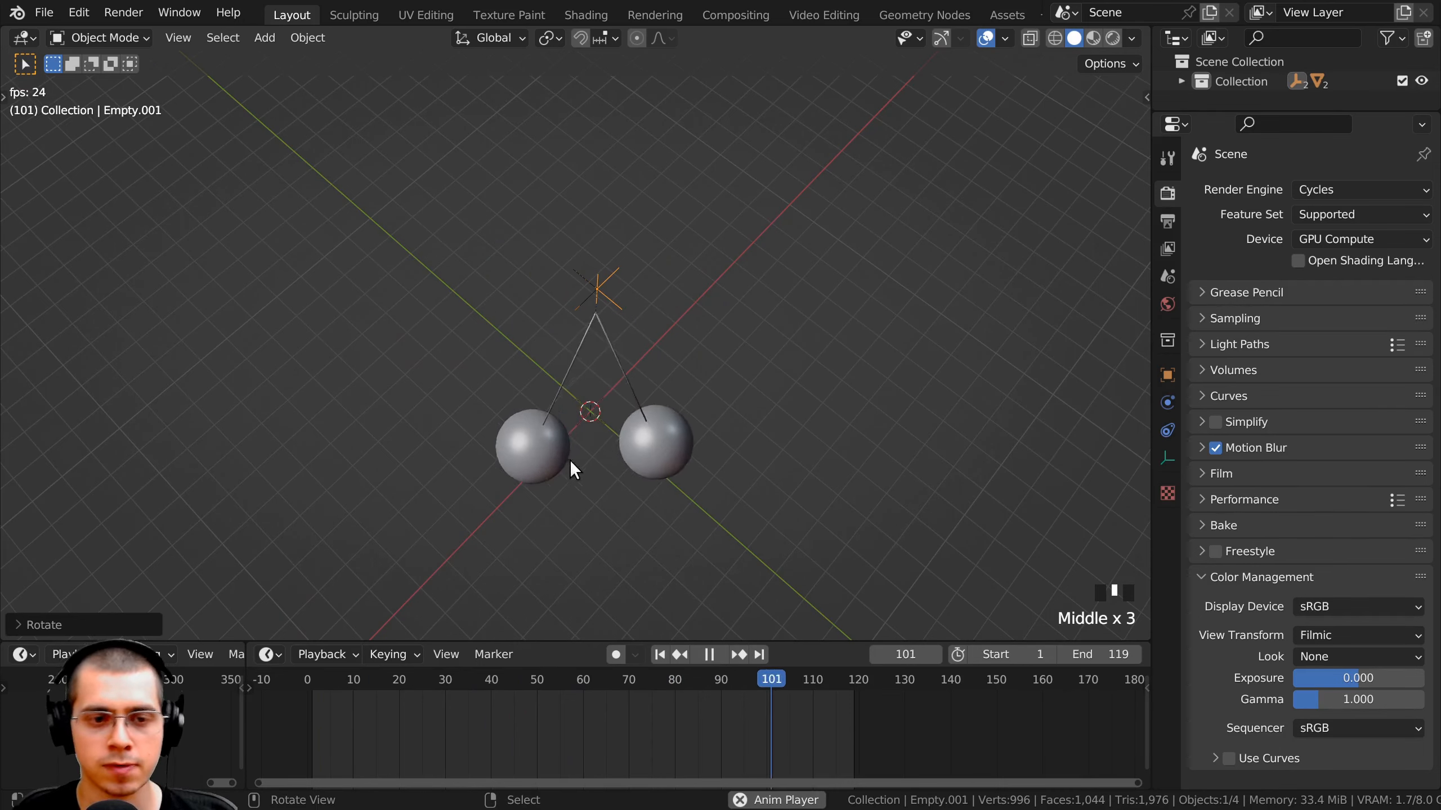
{"action": "key", "text": "space"}
- Try moving the duplicate's empty together with its pendulum
{"action": "middle_click_drag", "start_coordinate": [637, 427], "coordinate": [693, 309]}
{"action": "key", "text": "g"}
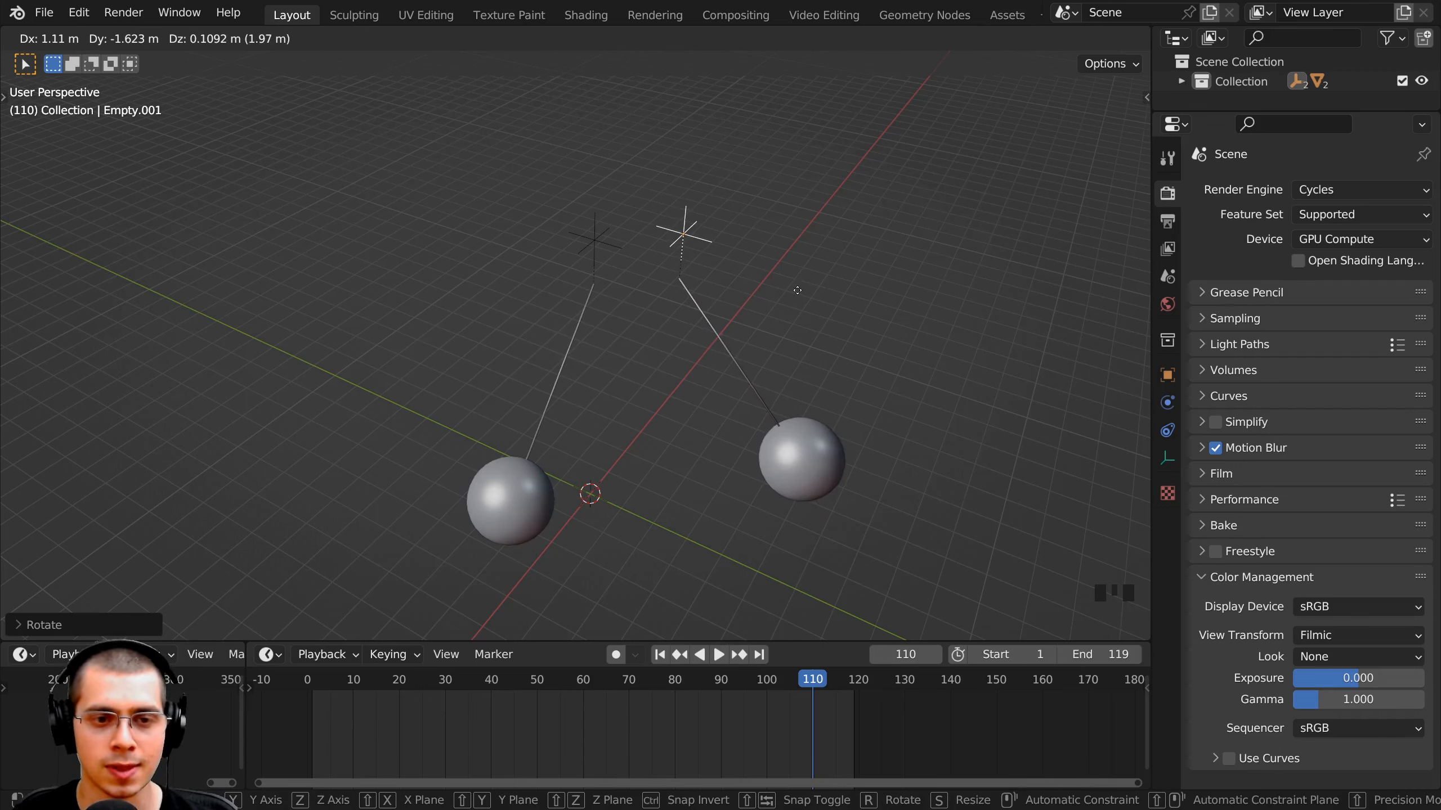
{"action": "key", "text": "Escape"}
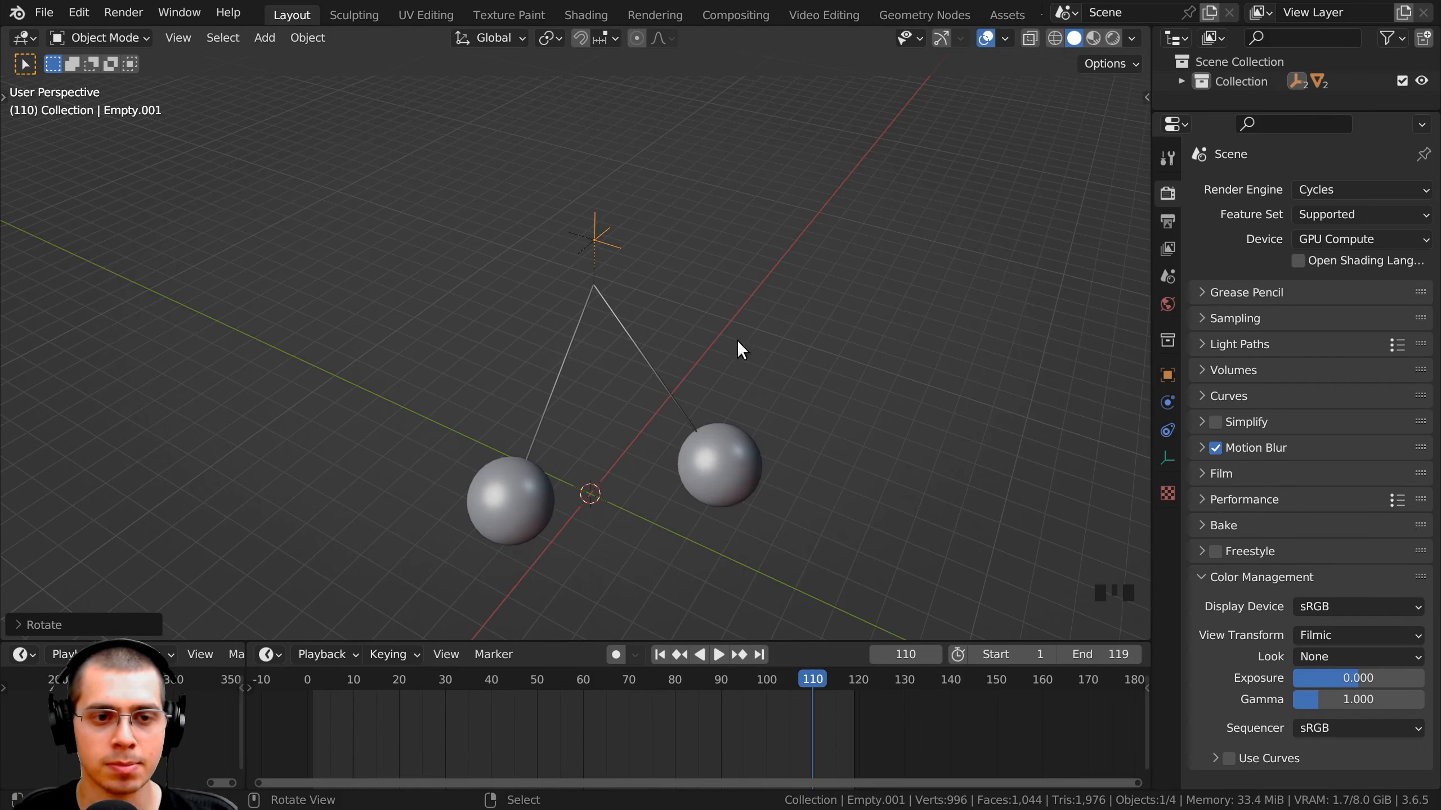
- Select the second pendulum together with its empty and rotate both in top view, farther away from the original pendulum
{"action": "left_click", "coordinate": [736, 457], "text": "shift"}
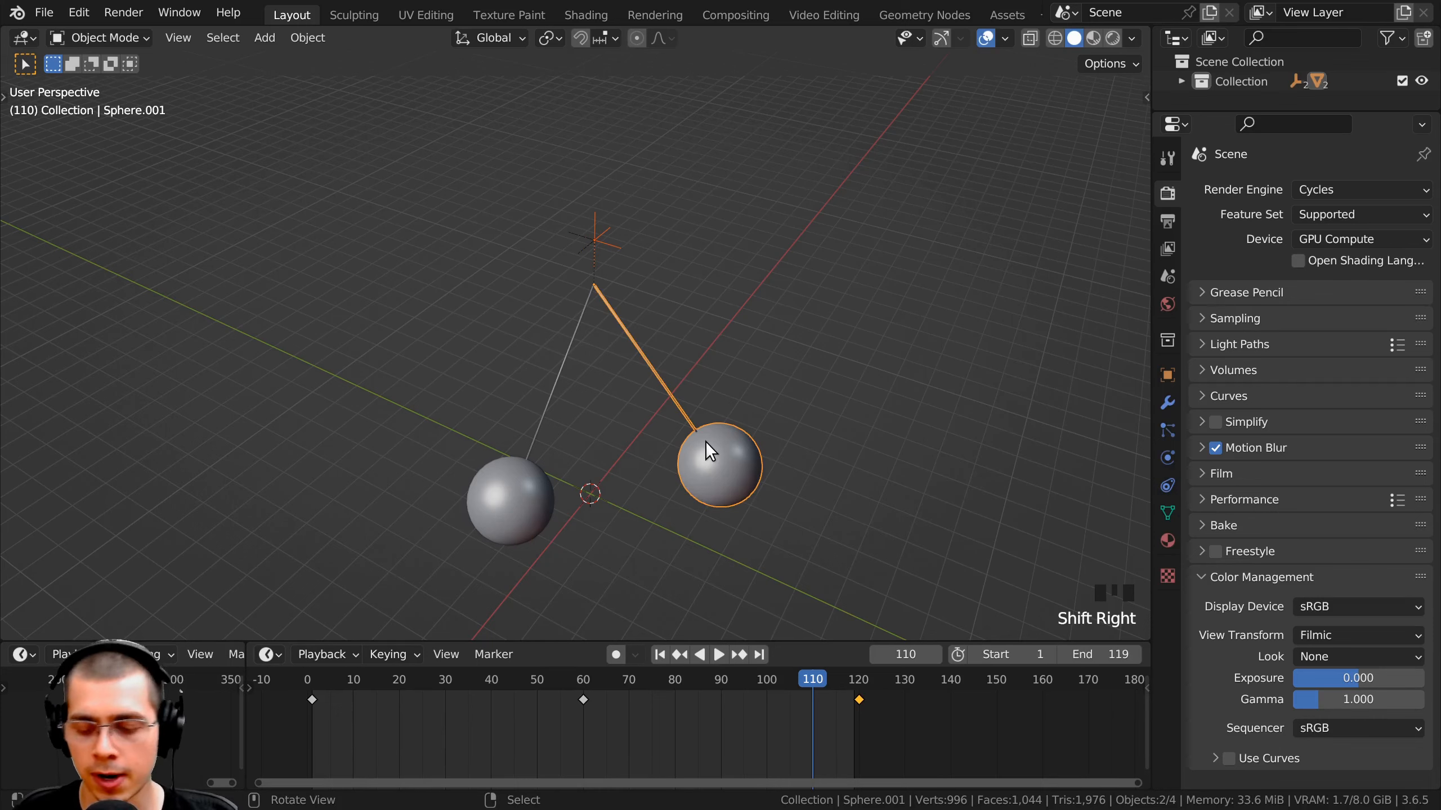
{"action": "key", "text": "KP_7"}
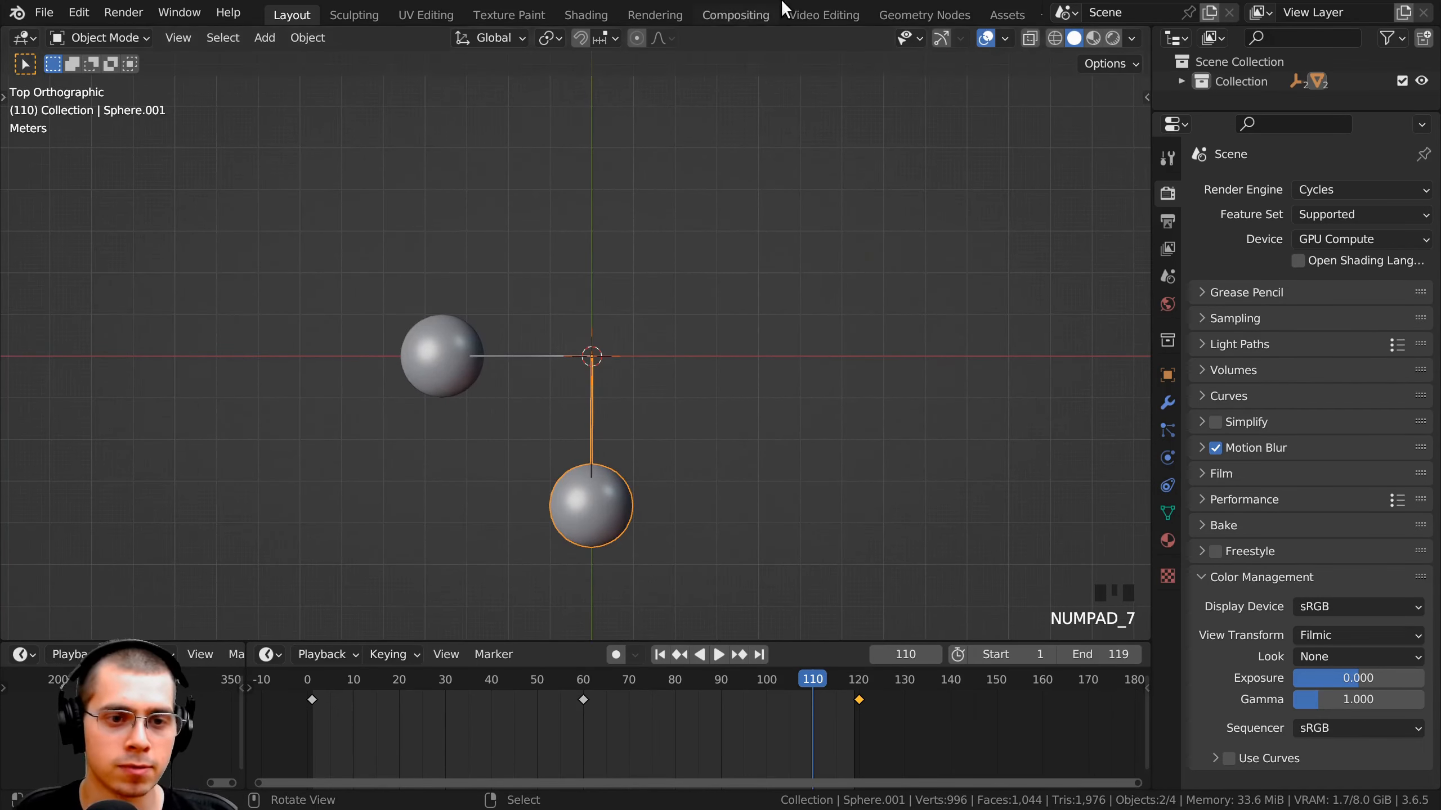
{"action": "left_click", "coordinate": [552, 261]}
{"action": "key", "text": "r"}
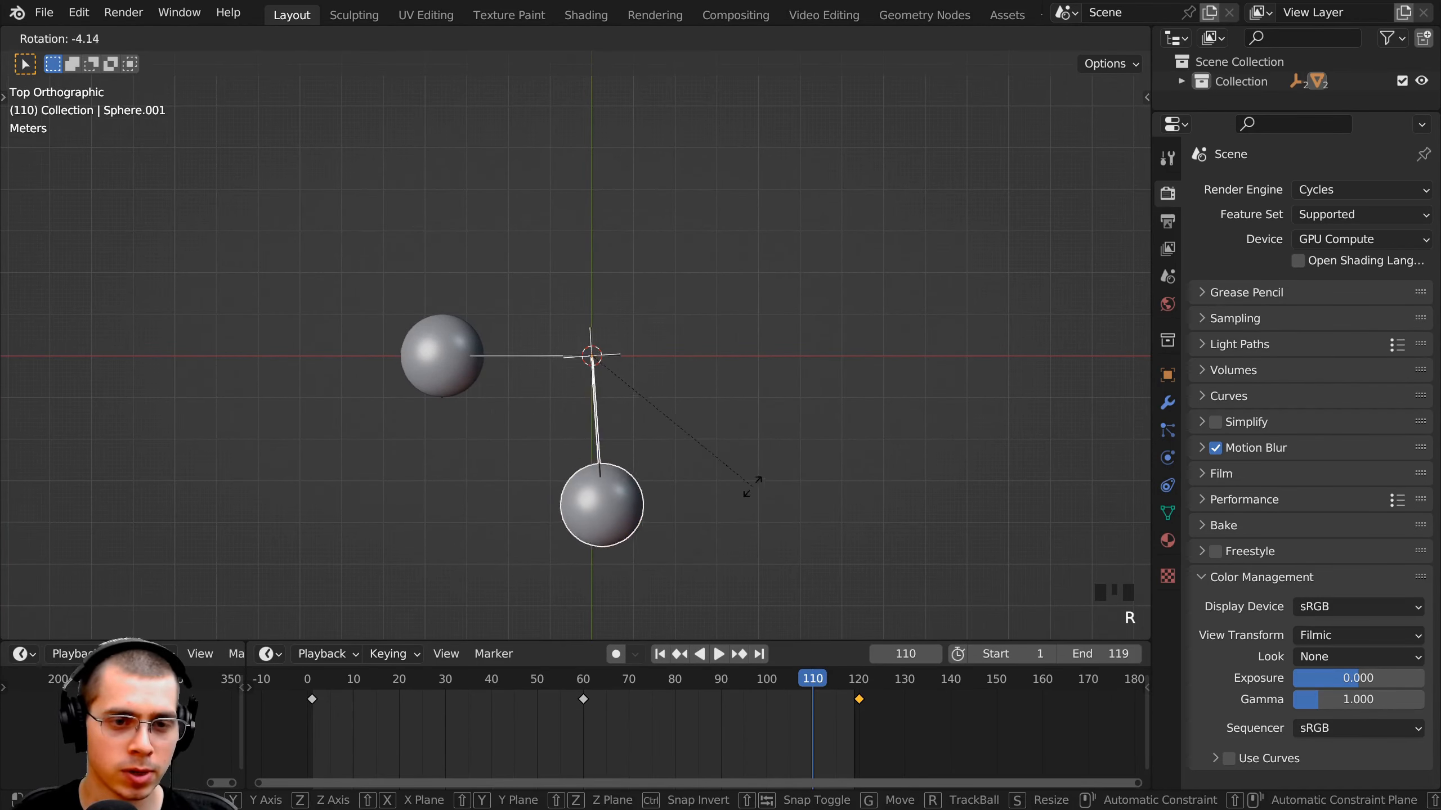
{"action": "left_click", "coordinate": [718, 378]}
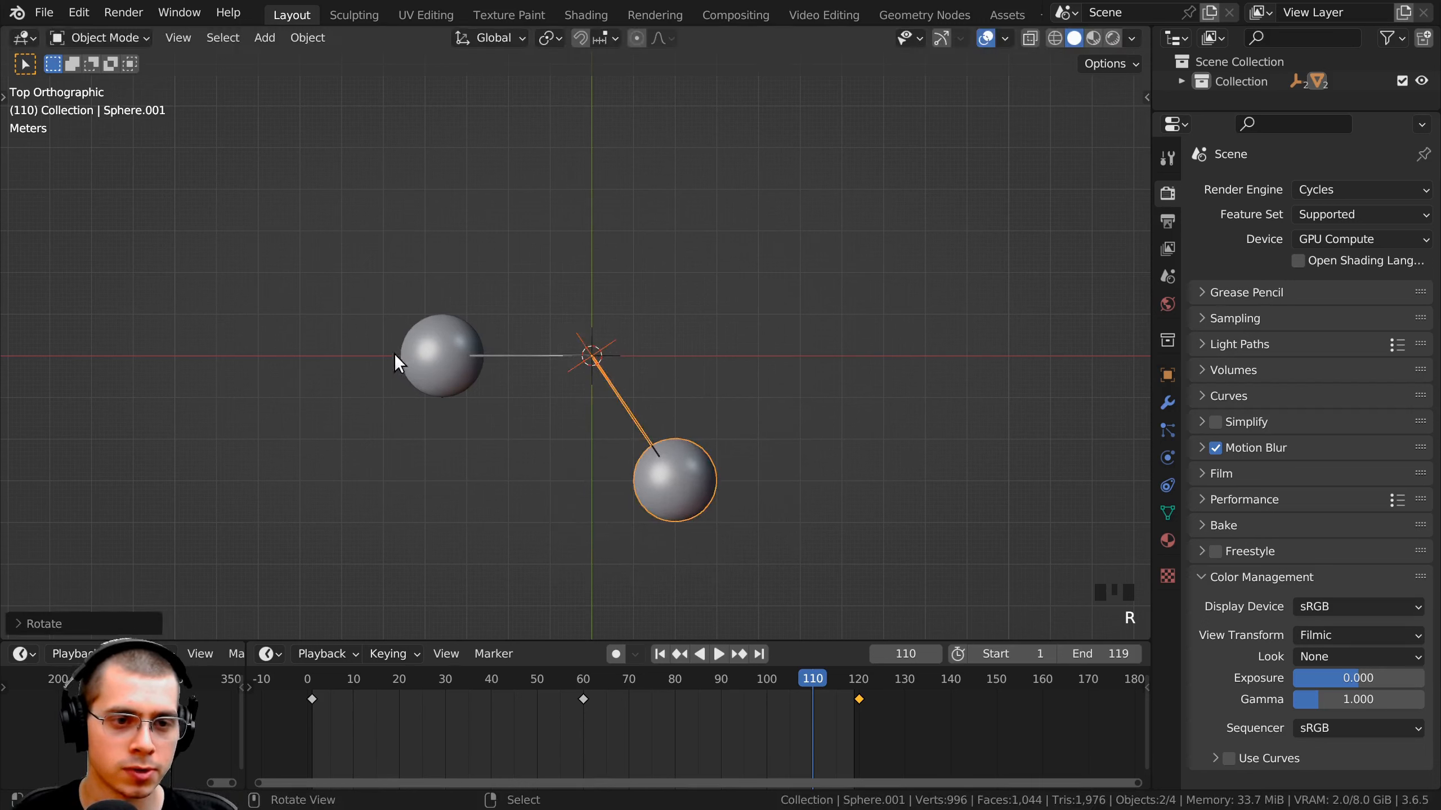
{"action": "key", "text": "r"}
{"action": "left_click", "coordinate": [930, 461]}
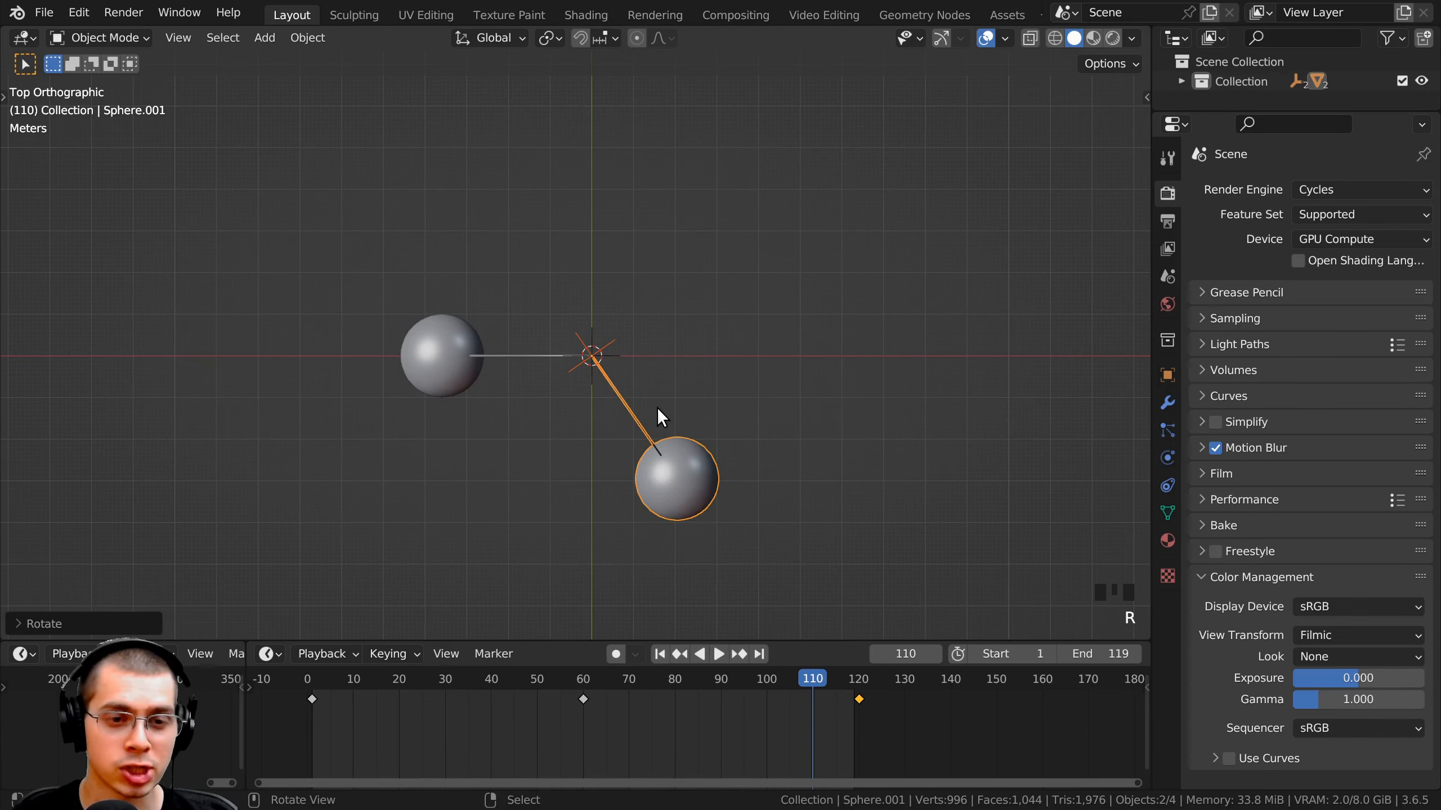
- Duplicate the second pendulum together with its empty in place, and deselect the pendulum so only the new empty is selected
{"action": "key", "text": "shift+d"}
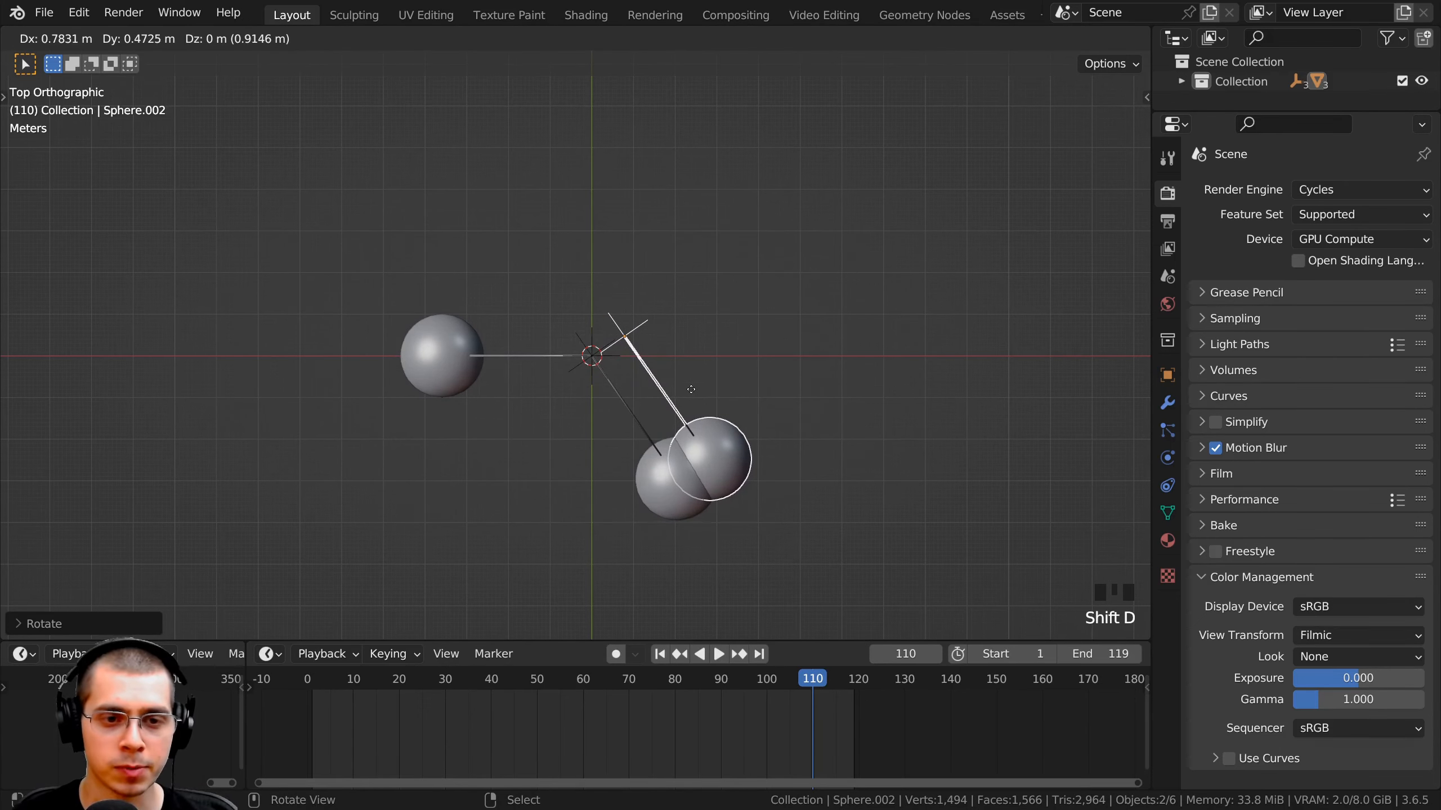
{"action": "right_click", "coordinate": [691, 390]}
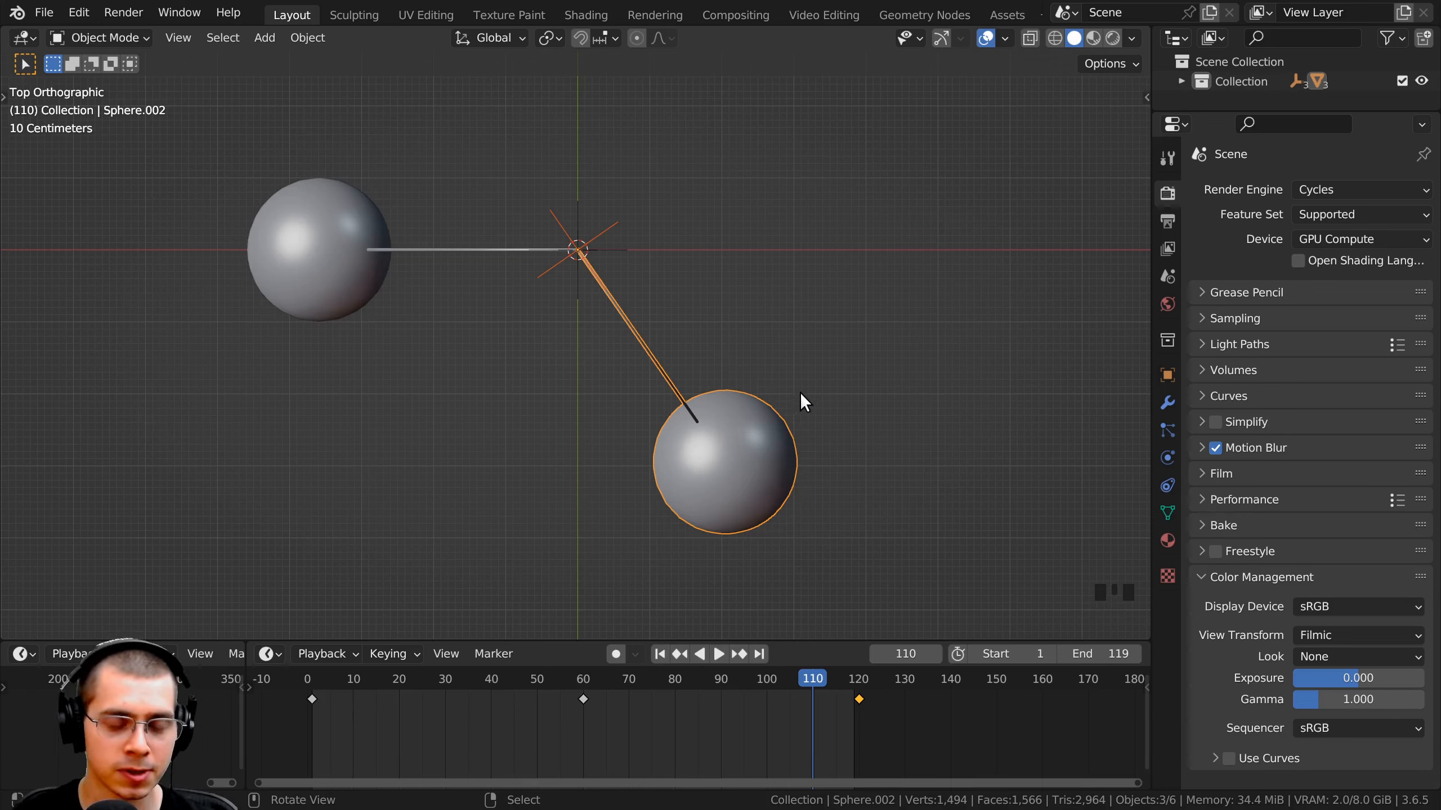
{"action": "key", "text": "b"}
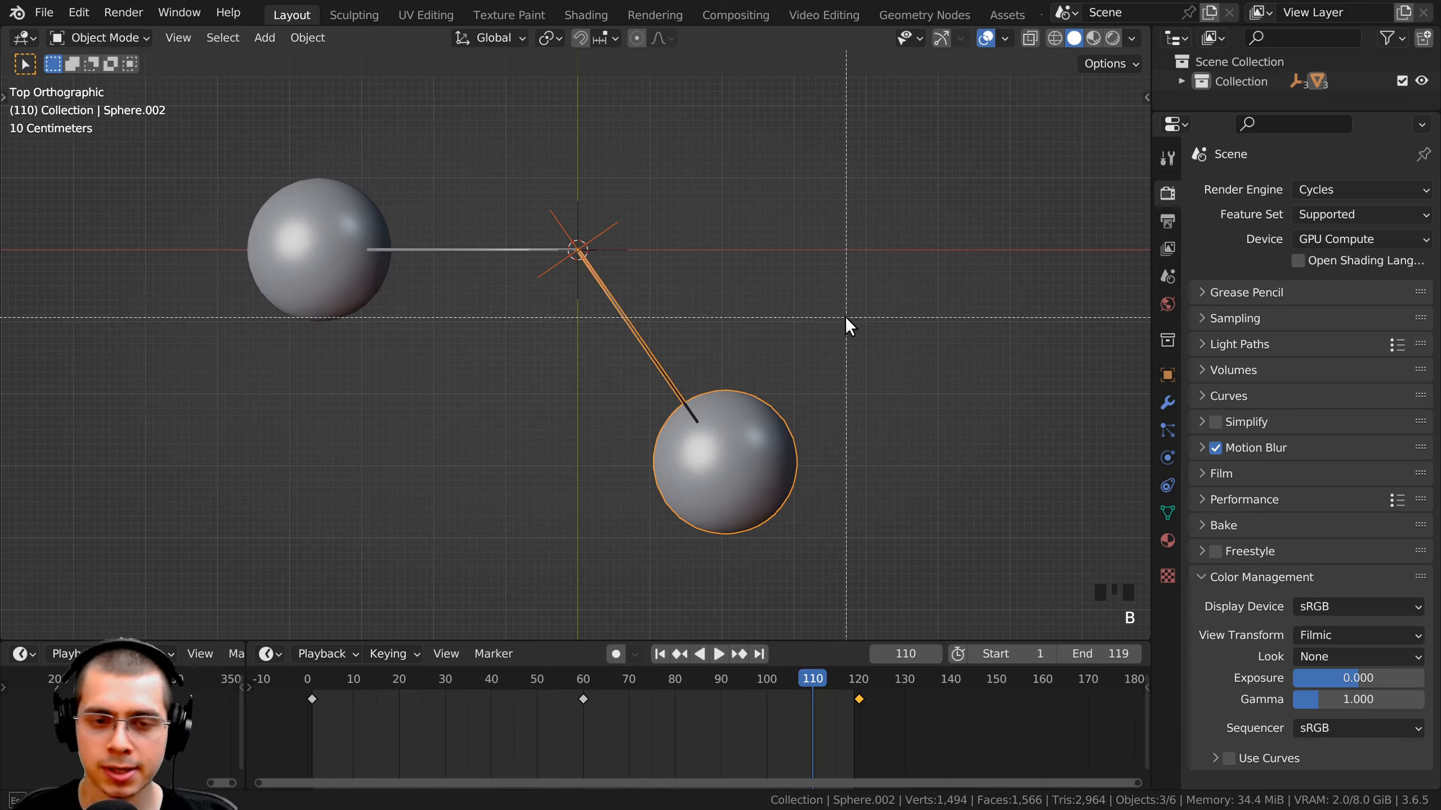
{"action": "left_click_drag", "start_coordinate": [846, 318], "coordinate": [516, 530]}
{"action": "middle_click_drag", "start_coordinate": [517, 530], "coordinate": [516, 530]}
{"action": "middle_click_drag", "start_coordinate": [567, 375], "coordinate": [593, 471], "text": "shift"}
- Rotate the new empty in top view so the three pendulums are spread roughly evenly around the centre
{"action": "key", "text": "shift+d"}
{"action": "key", "text": "r"}
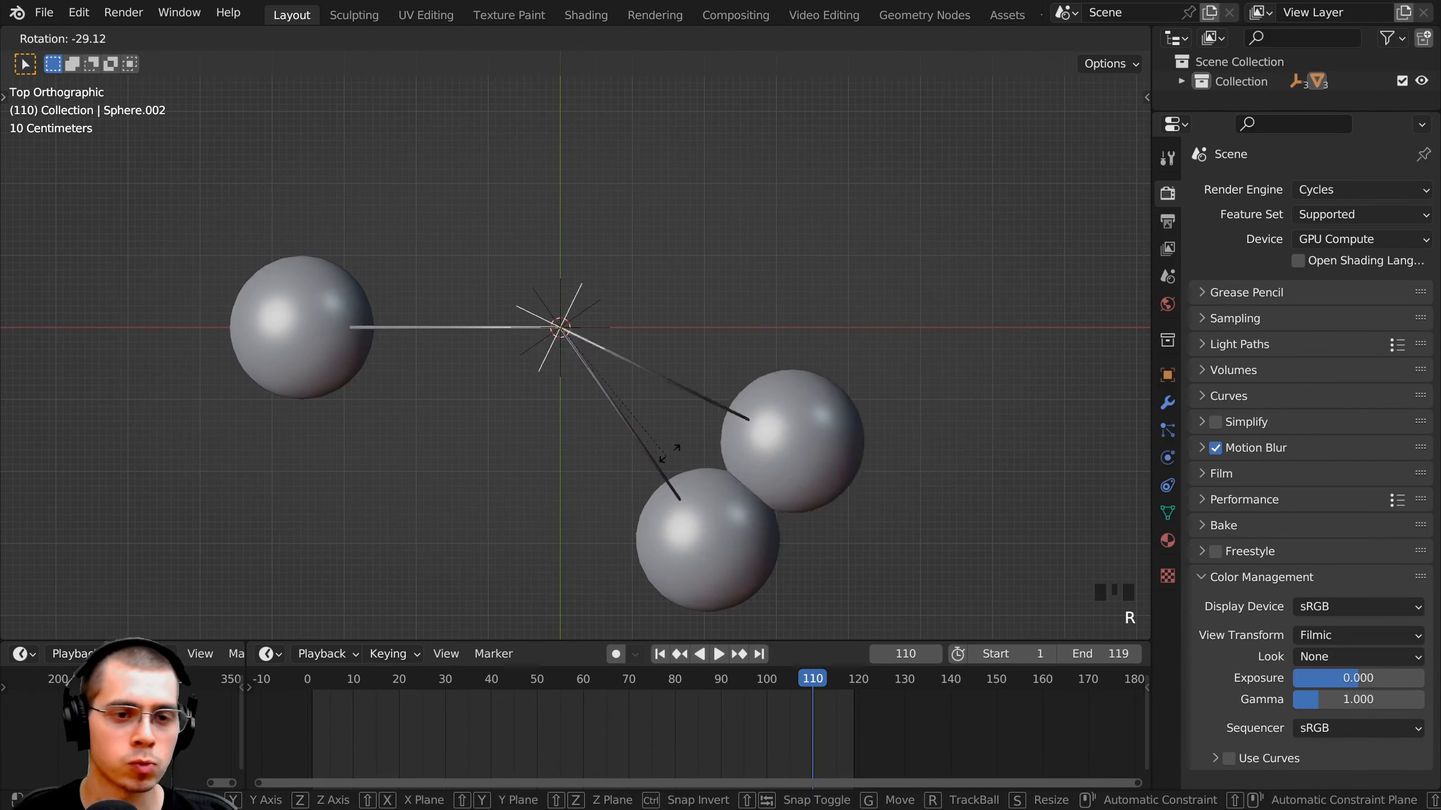
{"action": "left_click", "coordinate": [842, 321]}
{"action": "key", "text": "r"}
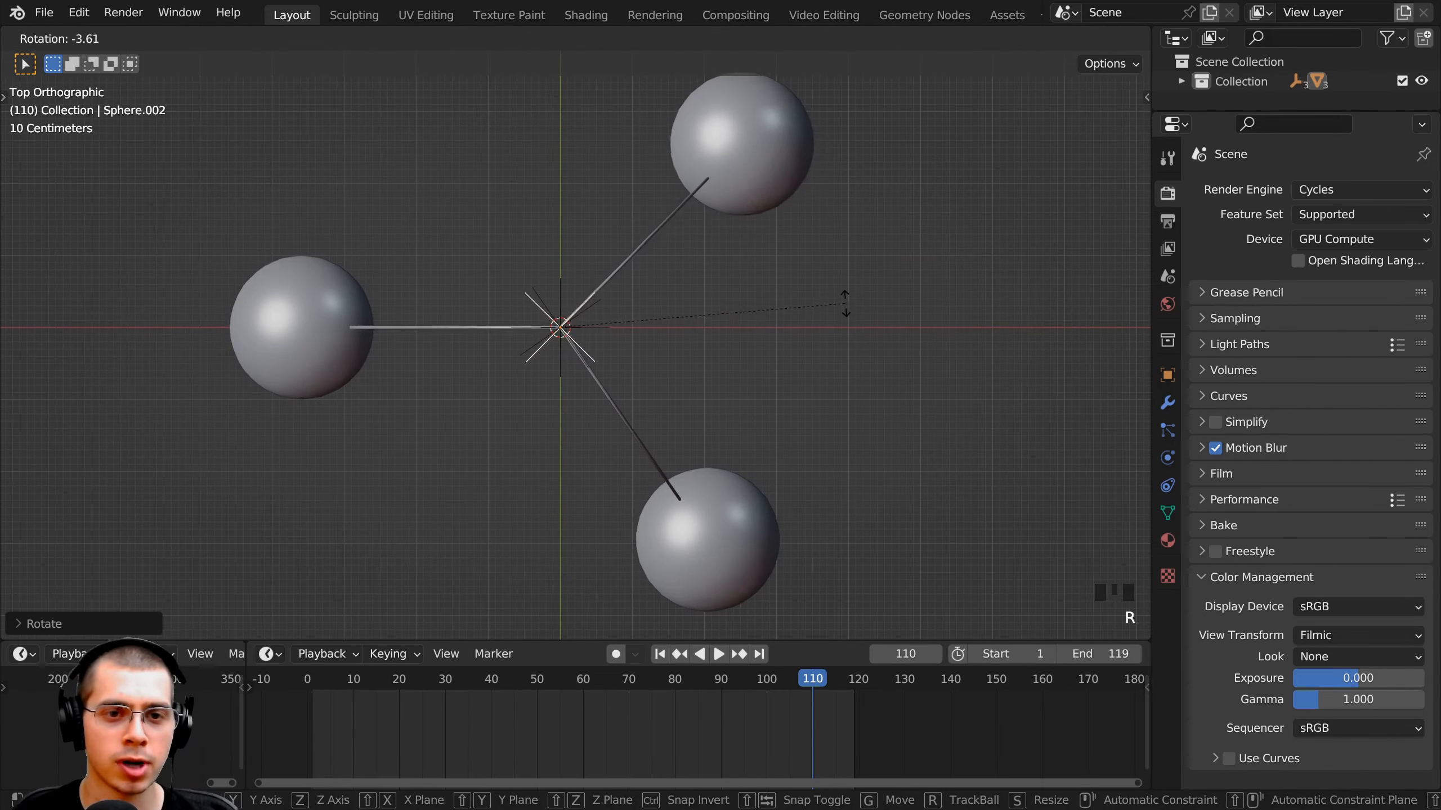
{"action": "right_click", "coordinate": [846, 305]}
- Play the animation of the three pendulums and examine the swing from above and from oblique angles
{"action": "scroll", "coordinate": [761, 179], "scroll_direction": "down", "scroll_amount": 3}
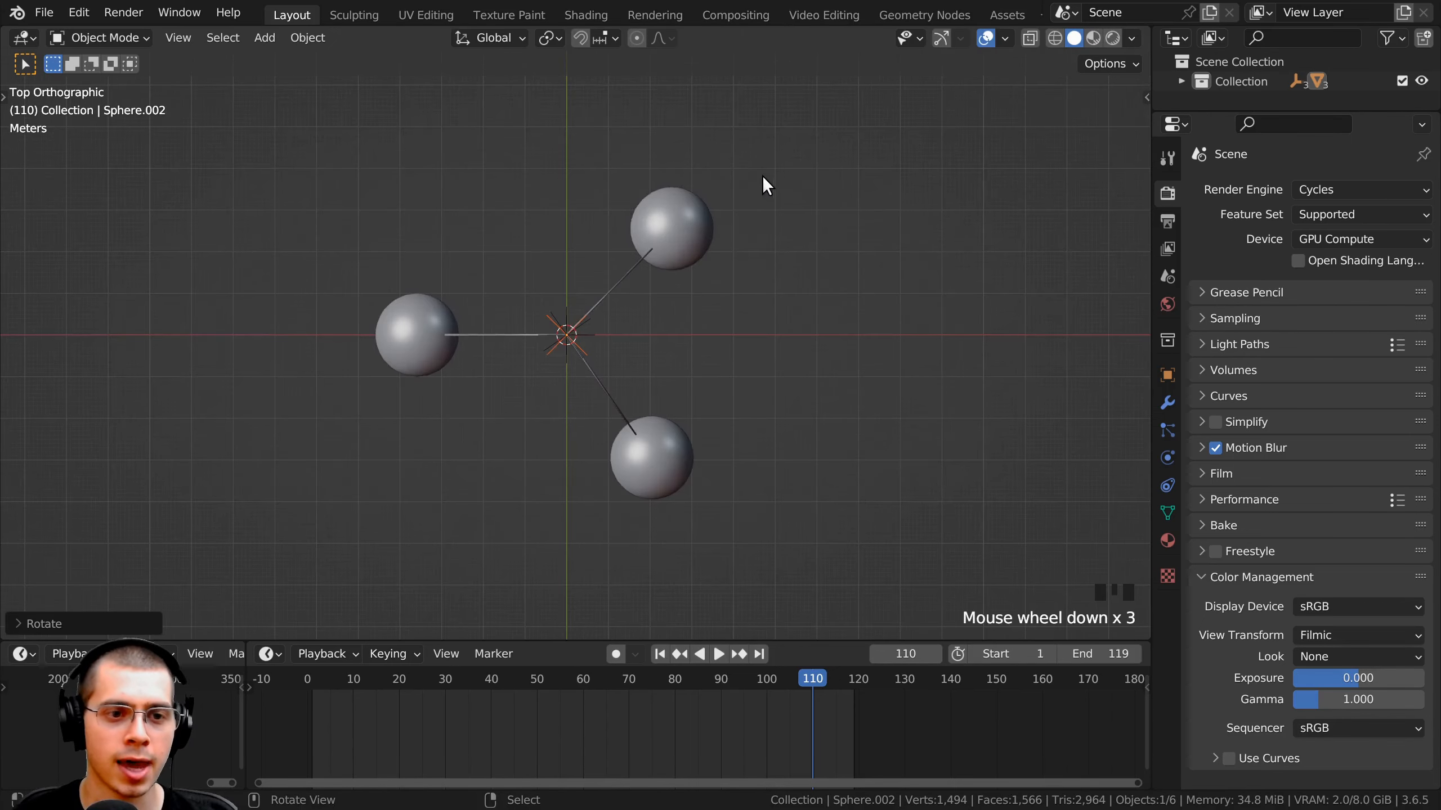
{"action": "key", "text": "space"}
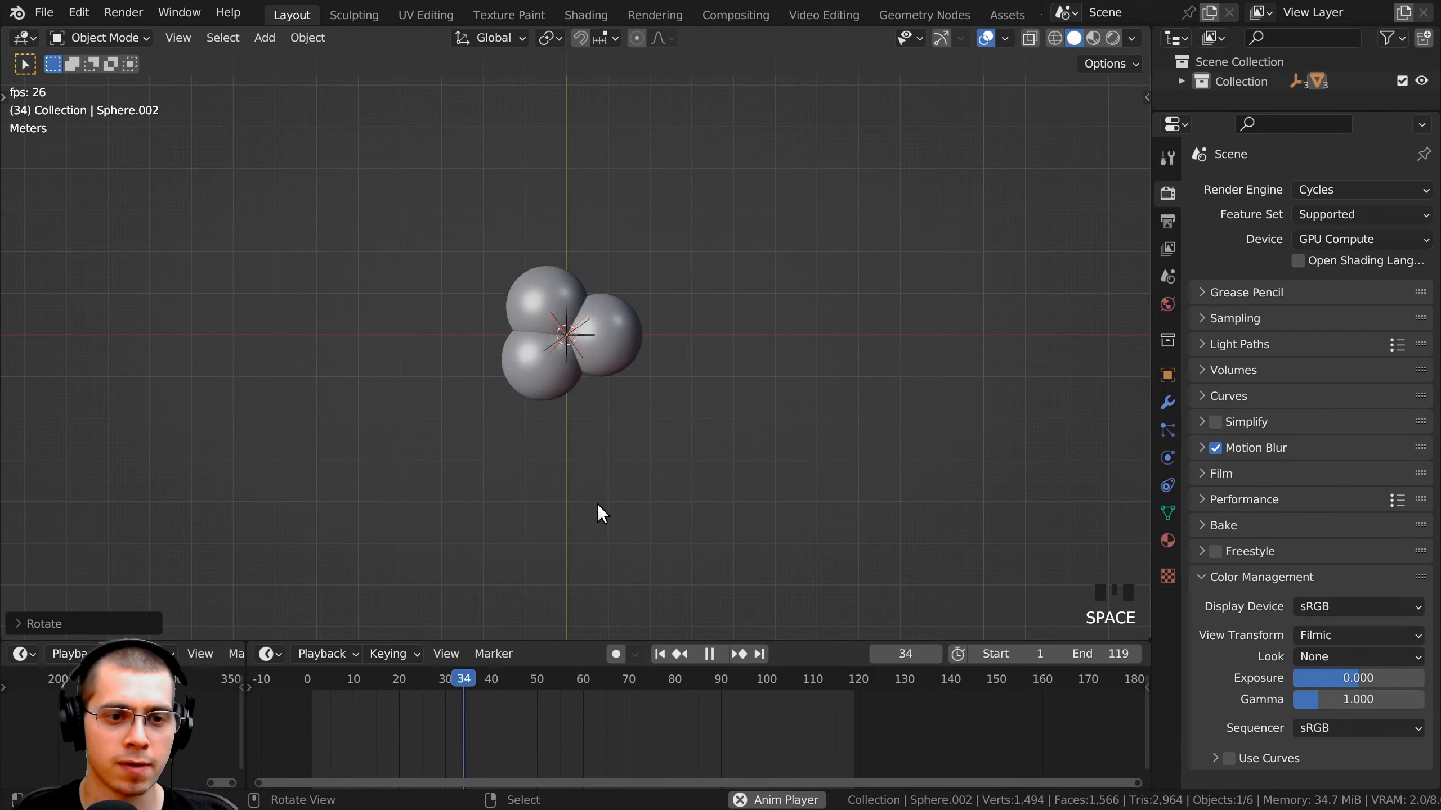
{"action": "middle_click_drag", "start_coordinate": [571, 457], "coordinate": [590, 367]}
{"action": "scroll", "coordinate": [507, 479], "scroll_direction": "down", "scroll_amount": 2}
{"action": "middle_click_drag", "start_coordinate": [507, 479], "coordinate": [529, 423]}
{"action": "scroll", "coordinate": [547, 428], "scroll_direction": "up", "scroll_amount": 1}
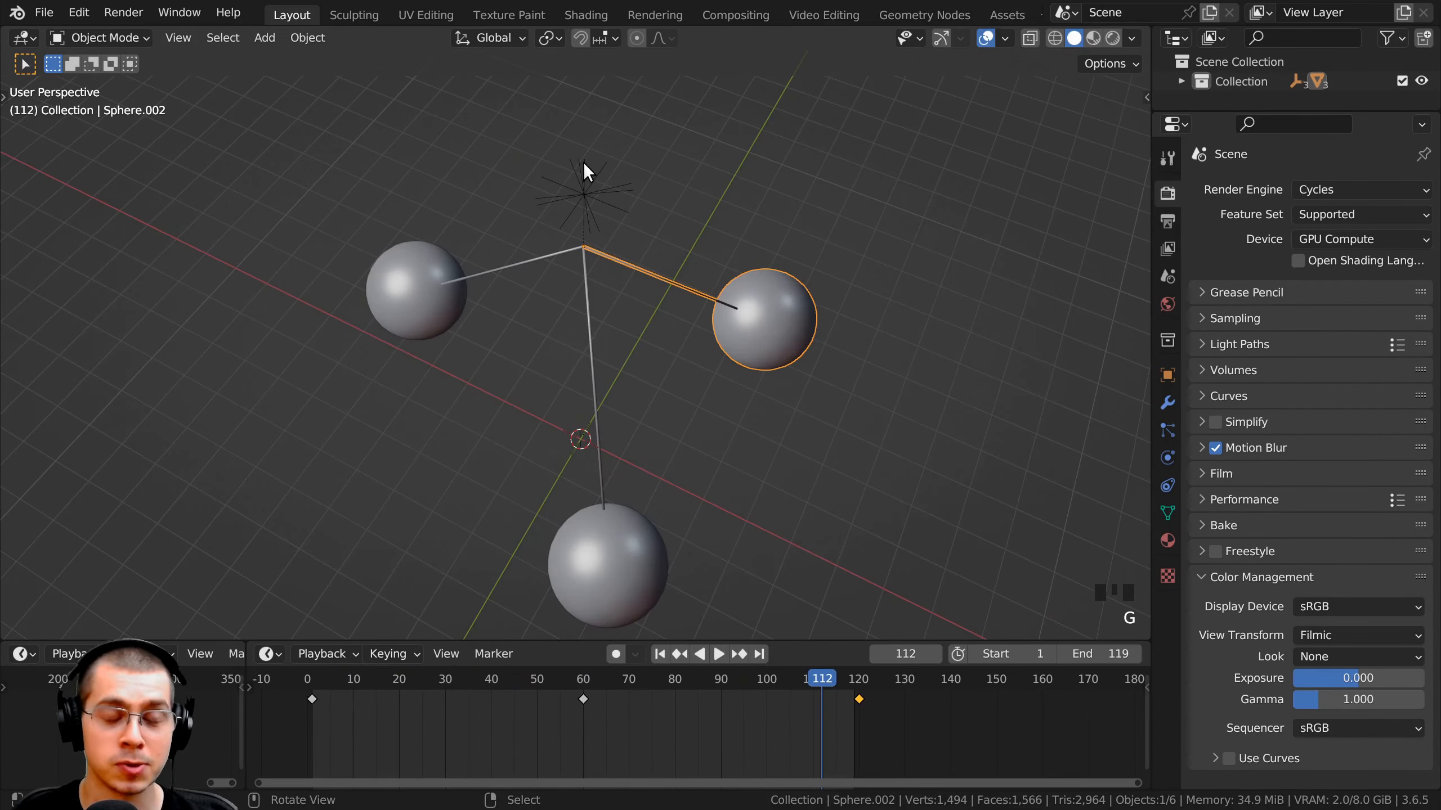
- Select the original pendulum's parent empty and try moving it with its pendulum
{"action": "right_click", "coordinate": [583, 169]}
{"action": "key", "text": "g"}
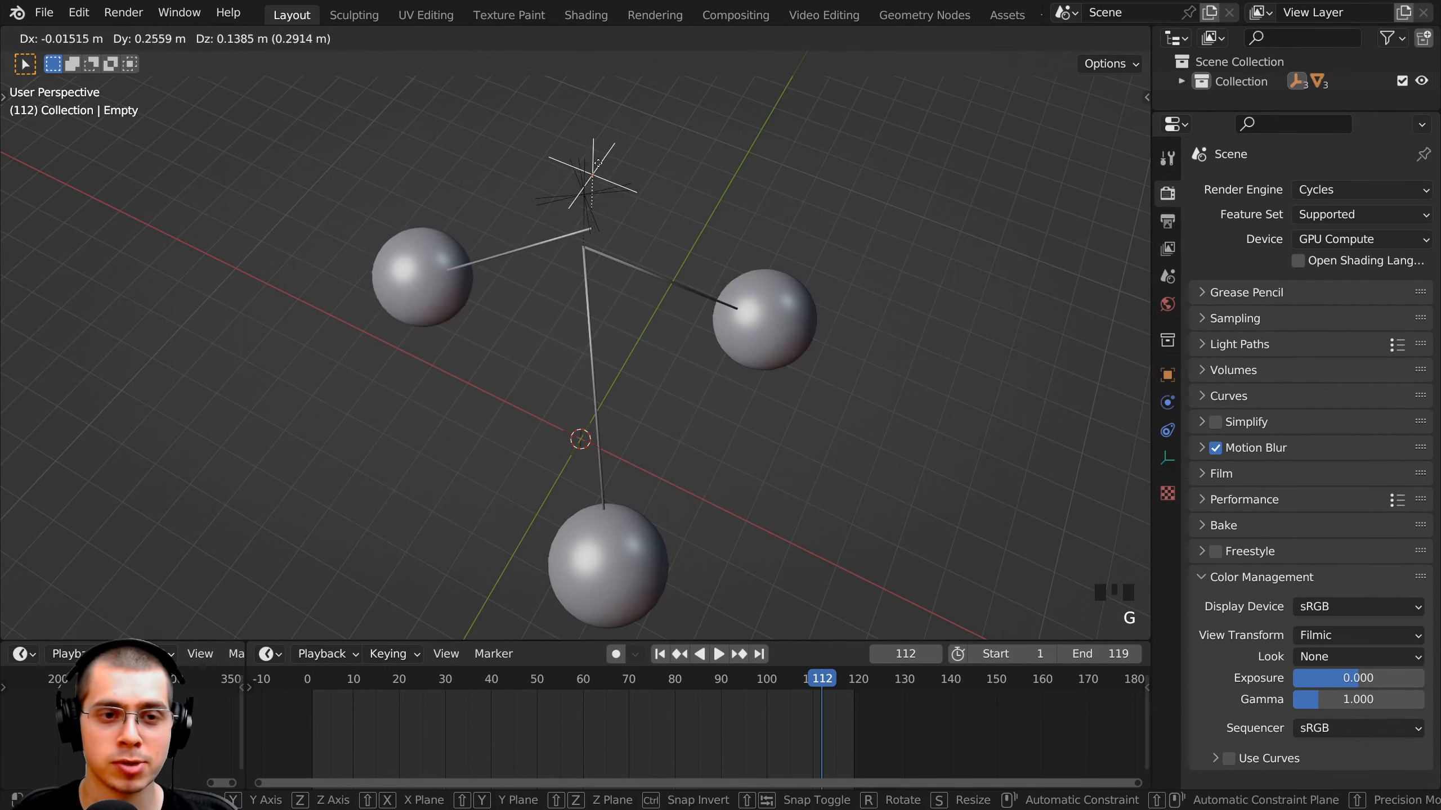
{"action": "left_click", "coordinate": [556, 264]}
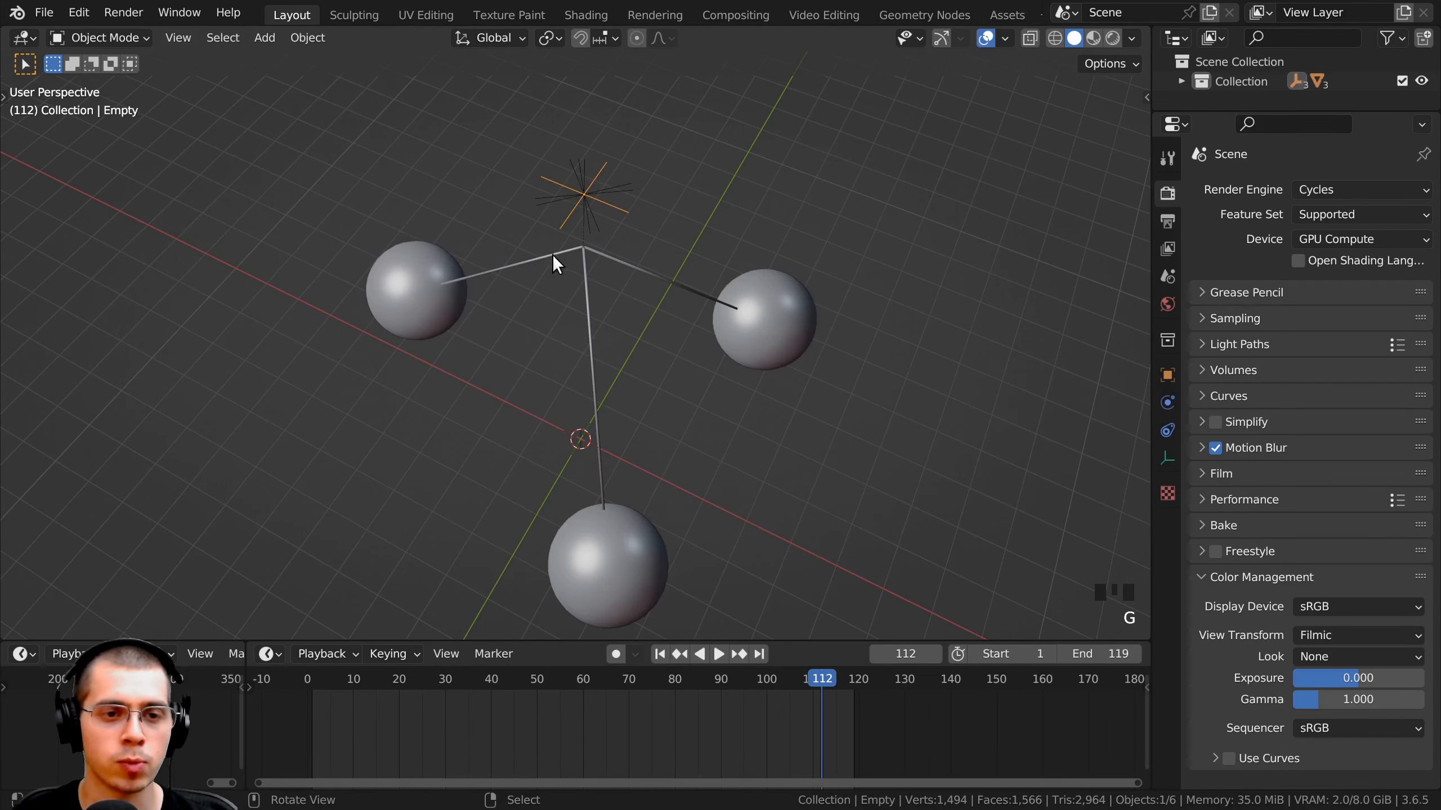
{"action": "key", "text": "g"}
{"action": "left_click", "coordinate": [567, 214]}
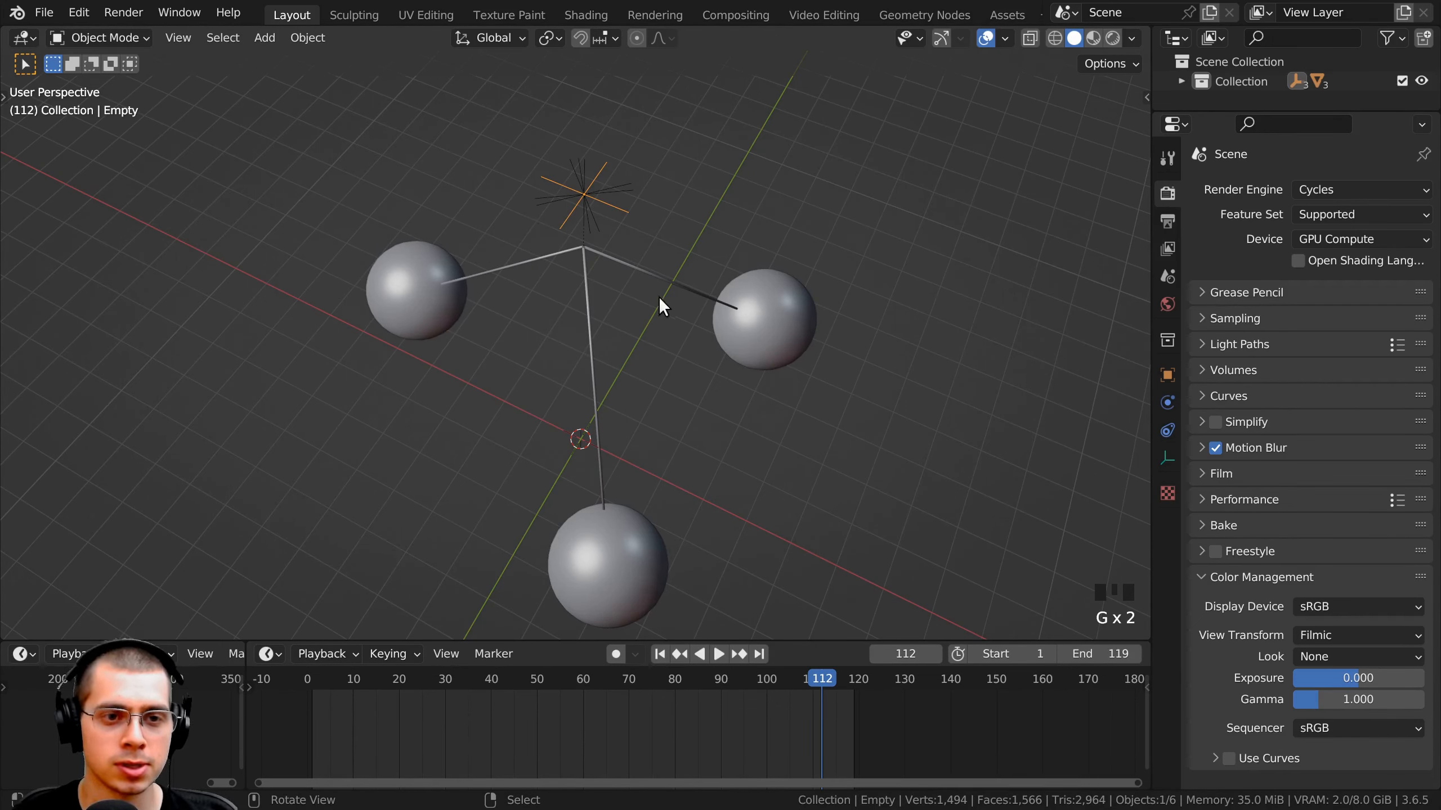
{"action": "key", "text": "g"}
{"action": "right_click", "coordinate": [438, 265]}
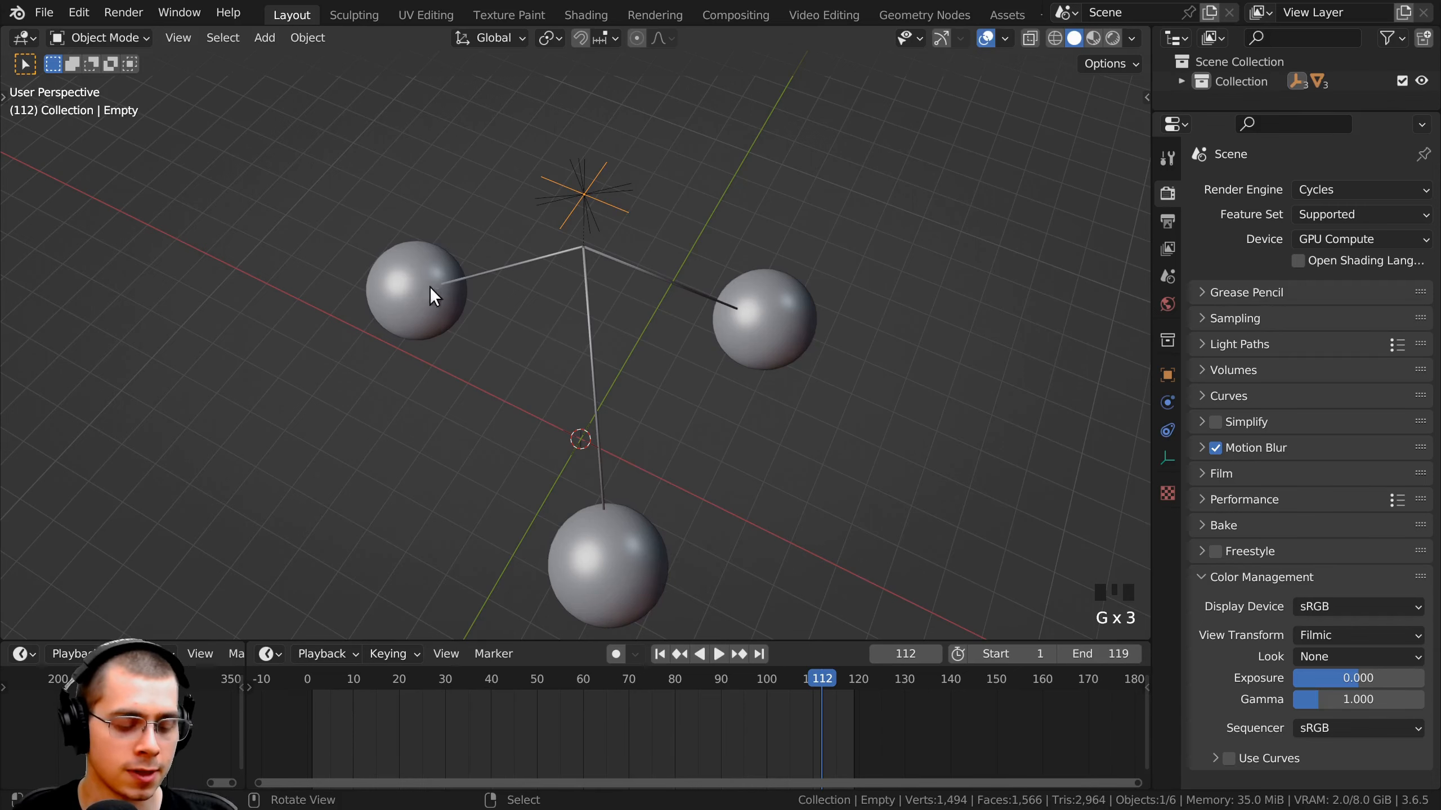
- Duplicate the original pendulum with its empty and rotate the copy in top view into the gap before the third pendulum
{"action": "right_click", "coordinate": [425, 272], "text": "shift"}
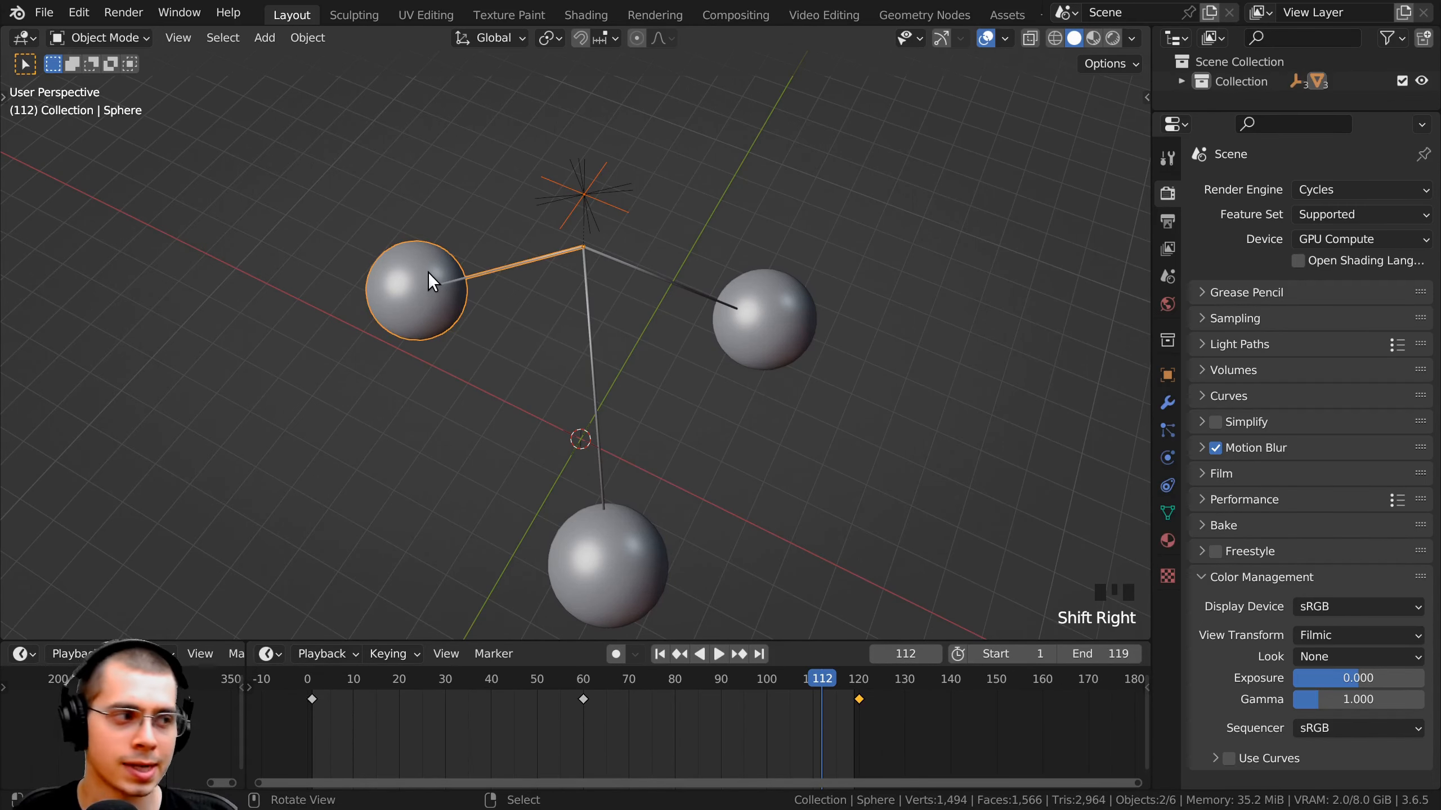
{"action": "key", "text": "KP_7"}
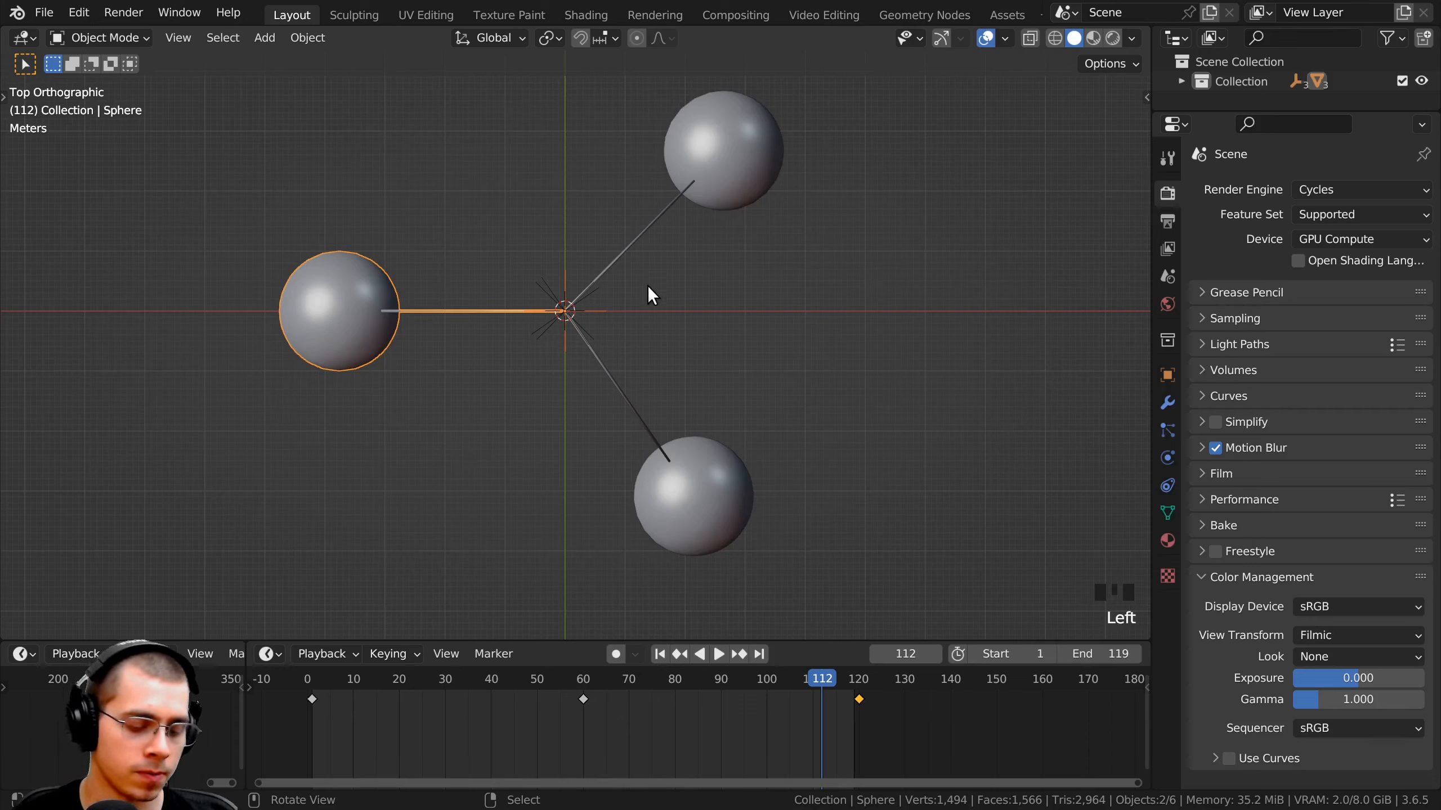
{"action": "key", "text": "shift+d"}
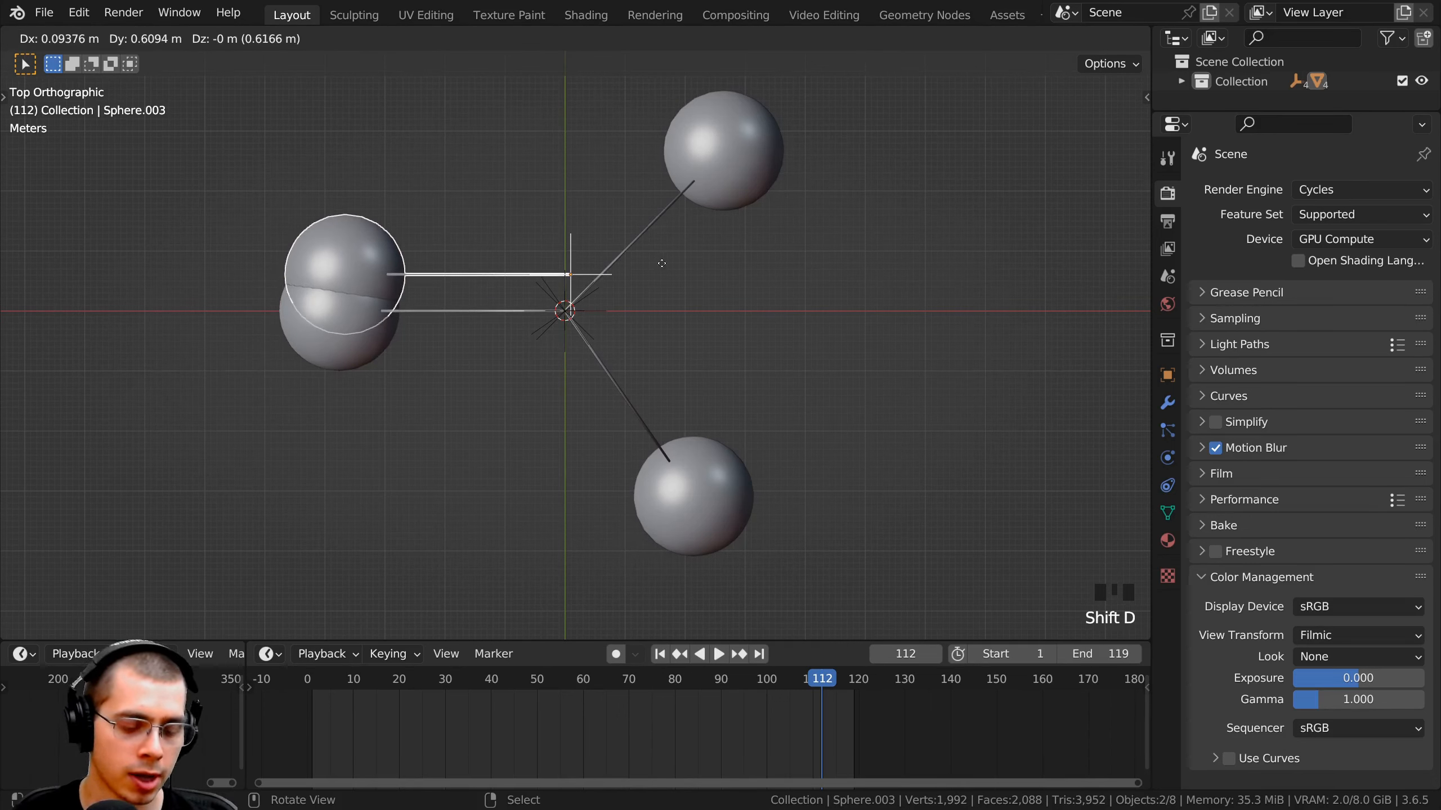
{"action": "key", "text": "r"}
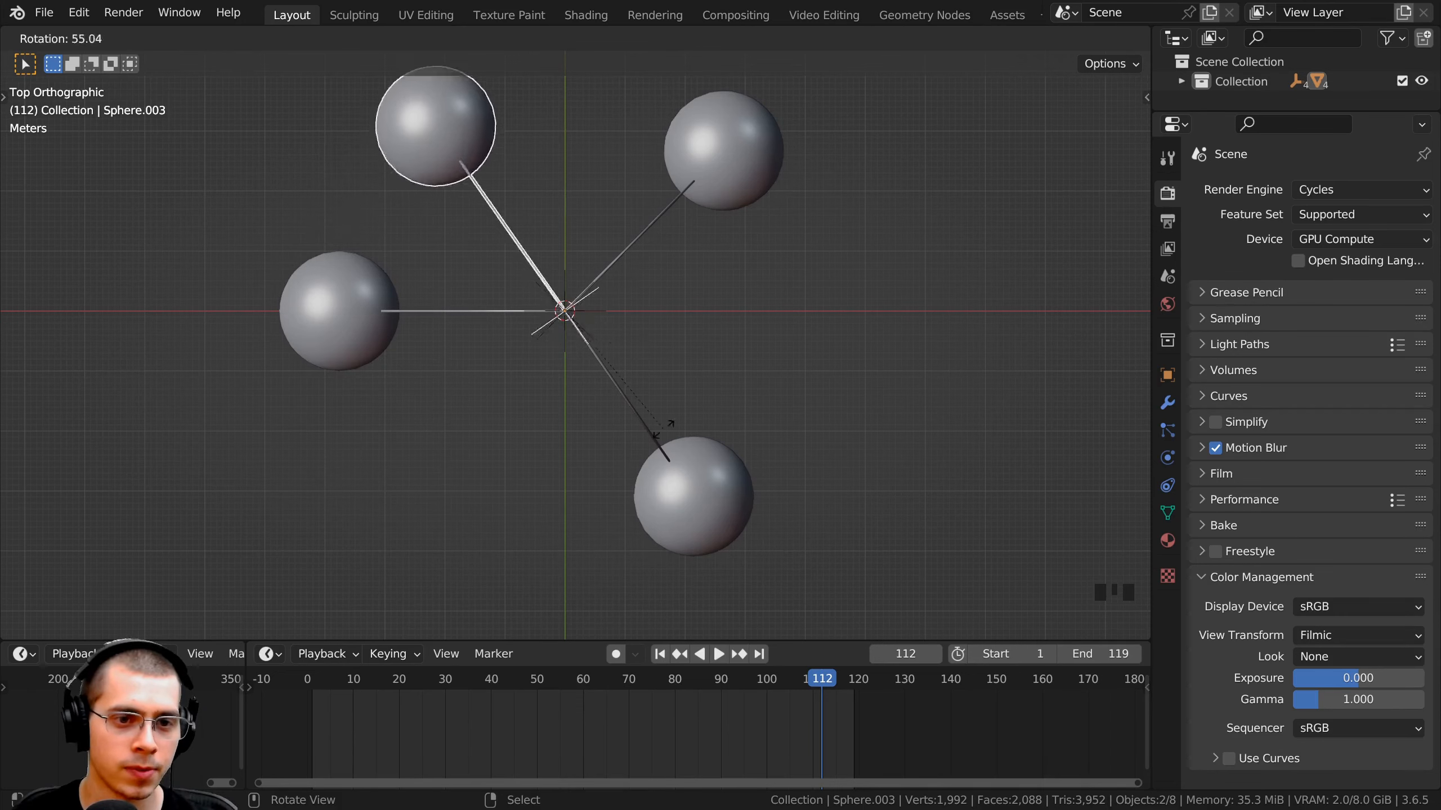
{"action": "left_click", "coordinate": [578, 479]}
- Play the animation of the four pendulums and examine the combined swing from different sides
{"action": "key", "text": "space"}
{"action": "middle_click_drag", "start_coordinate": [583, 489], "coordinate": [592, 284]}
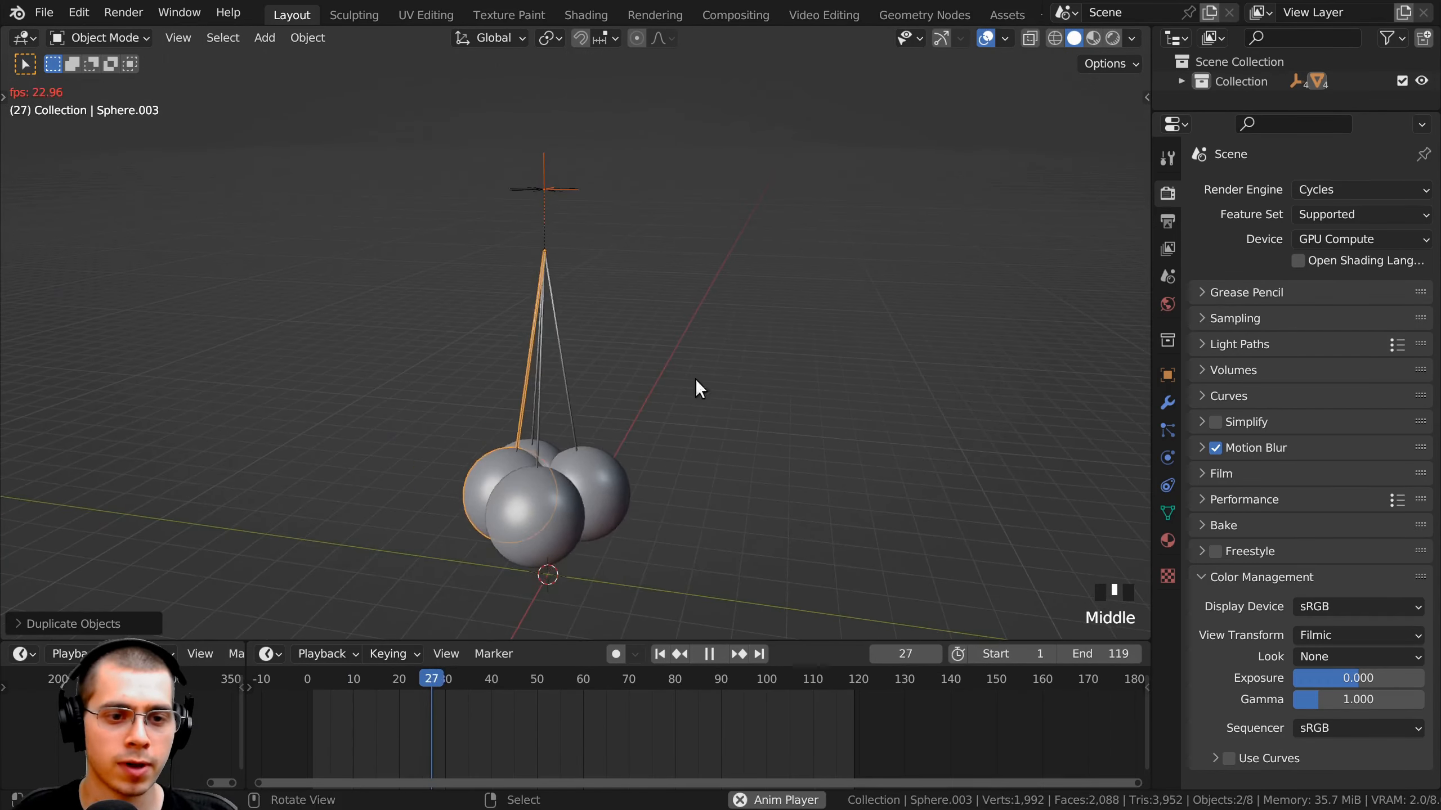
{"action": "middle_click_drag", "start_coordinate": [695, 379], "coordinate": [448, 286]}
{"action": "mouse_move", "coordinate": [551, 292]}
{"action": "middle_mouse_down"}
{"action": "mouse_move", "coordinate": [563, 277]}
{"action": "mouse_move", "coordinate": [559, 291]}
{"action": "middle_mouse_up"}
- Scrub the timeline back to frame 88 to inspect how the spheres overlap near the lowest point of the swing
{"action": "scroll", "coordinate": [564, 341], "scroll_direction": "up", "scroll_amount": 4}
{"action": "middle_click_drag", "start_coordinate": [569, 410], "coordinate": [544, 289], "text": "shift"}
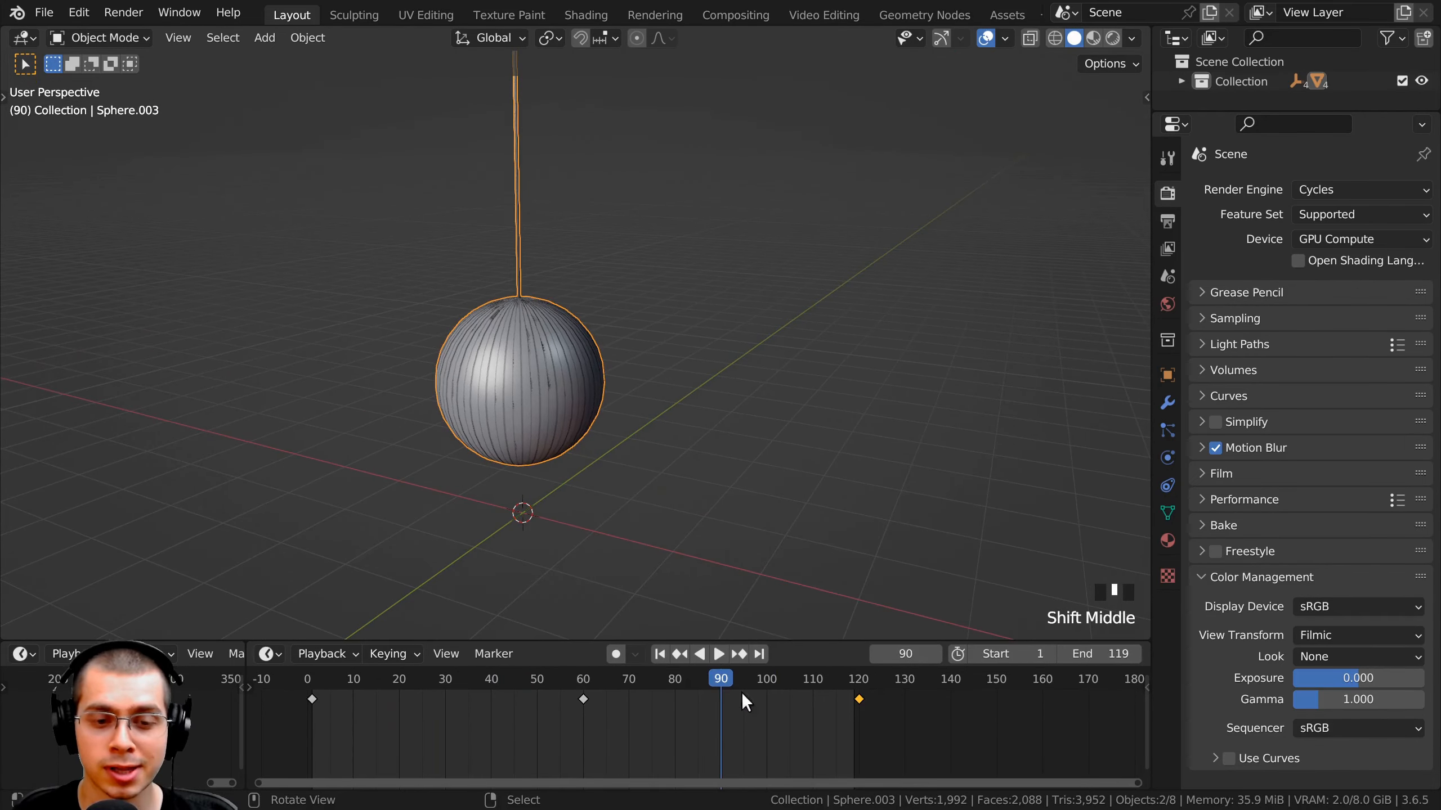
{"action": "left_click_drag", "start_coordinate": [731, 685], "coordinate": [712, 684]}
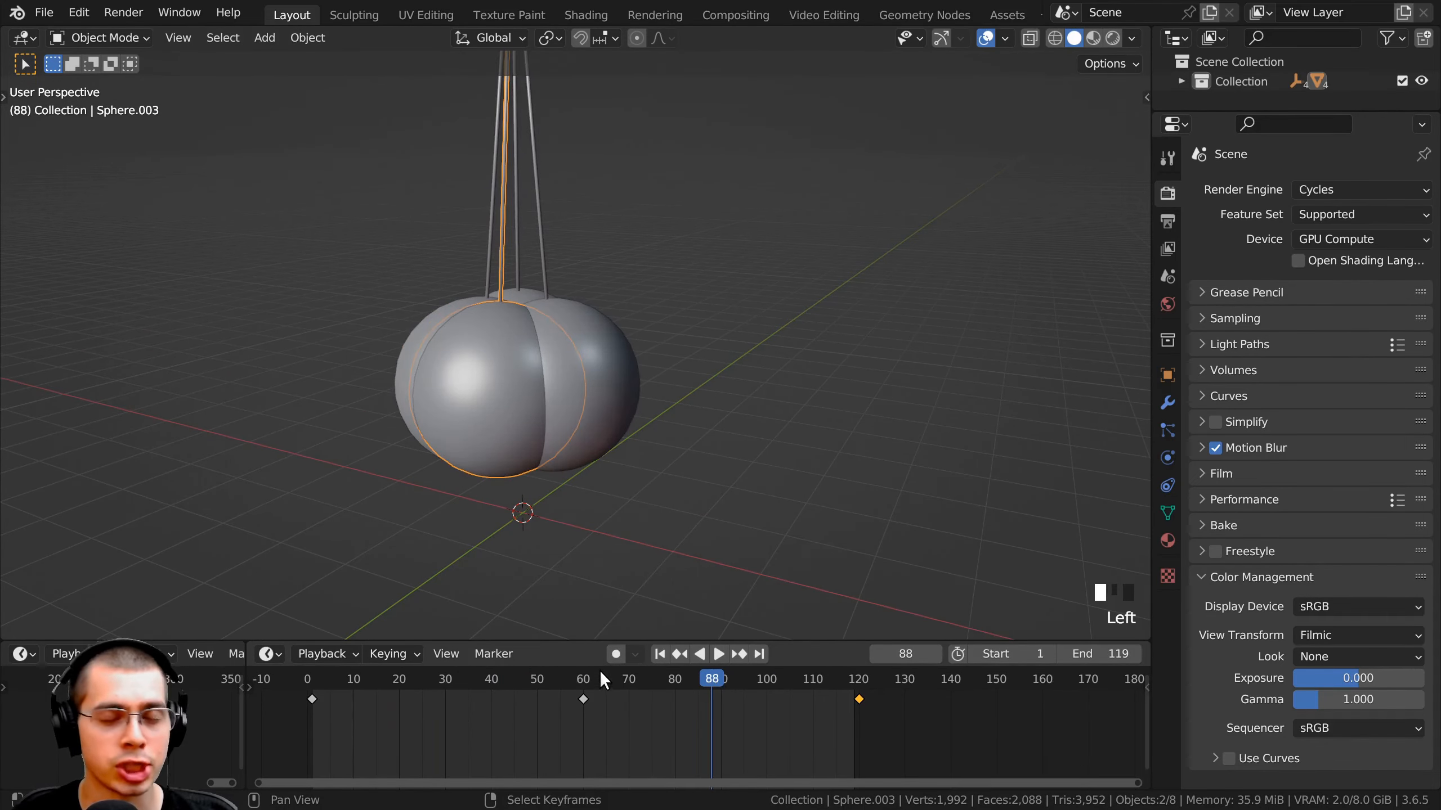
- Scrub the timeline back to frame 76 and inspect the four pendulums' spacing around the centre from higher viewpoints
{"action": "middle_click_drag", "start_coordinate": [604, 579], "coordinate": [573, 397]}
{"action": "scroll", "coordinate": [571, 389], "scroll_direction": "down", "scroll_amount": 2}
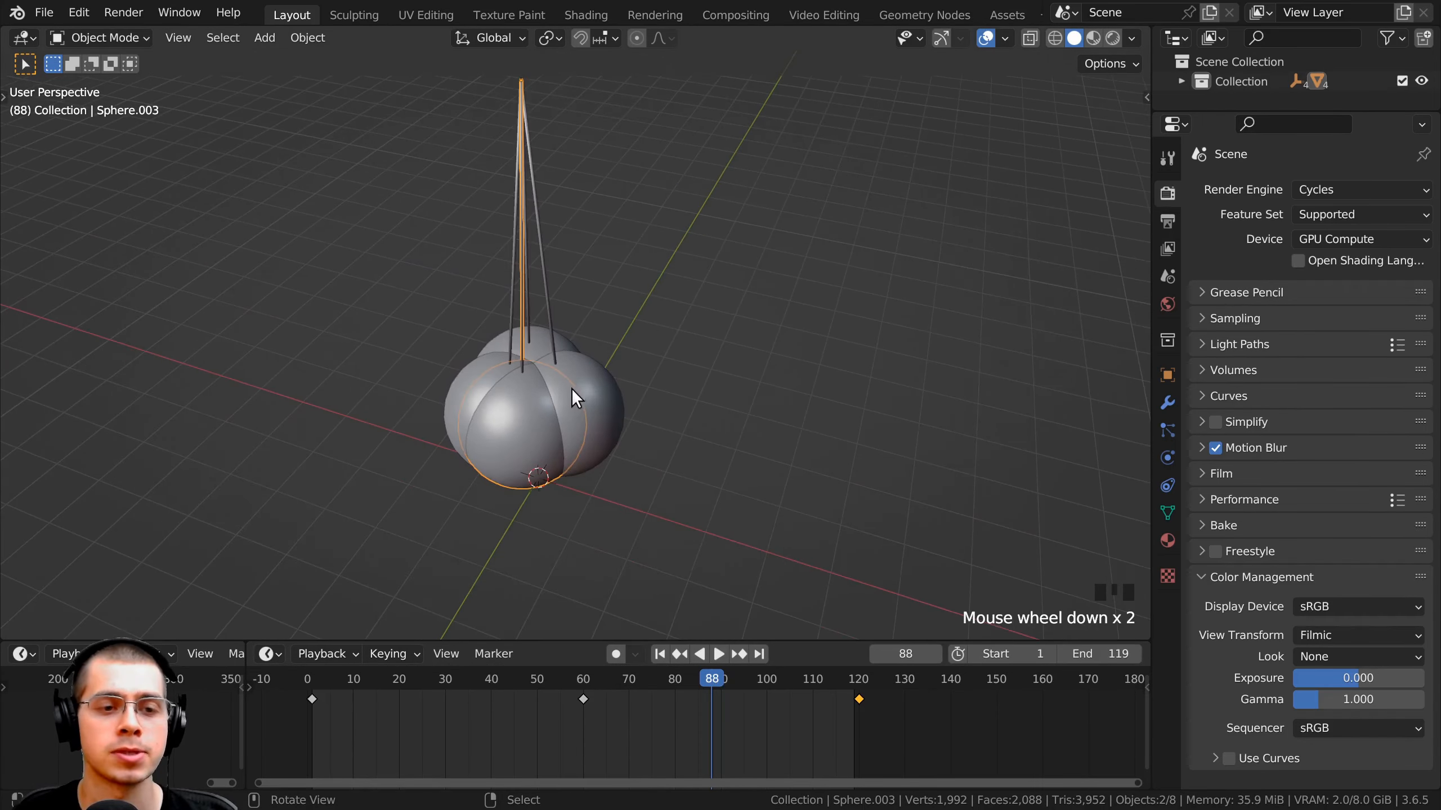
{"action": "left_click_drag", "start_coordinate": [712, 684], "coordinate": [655, 662]}
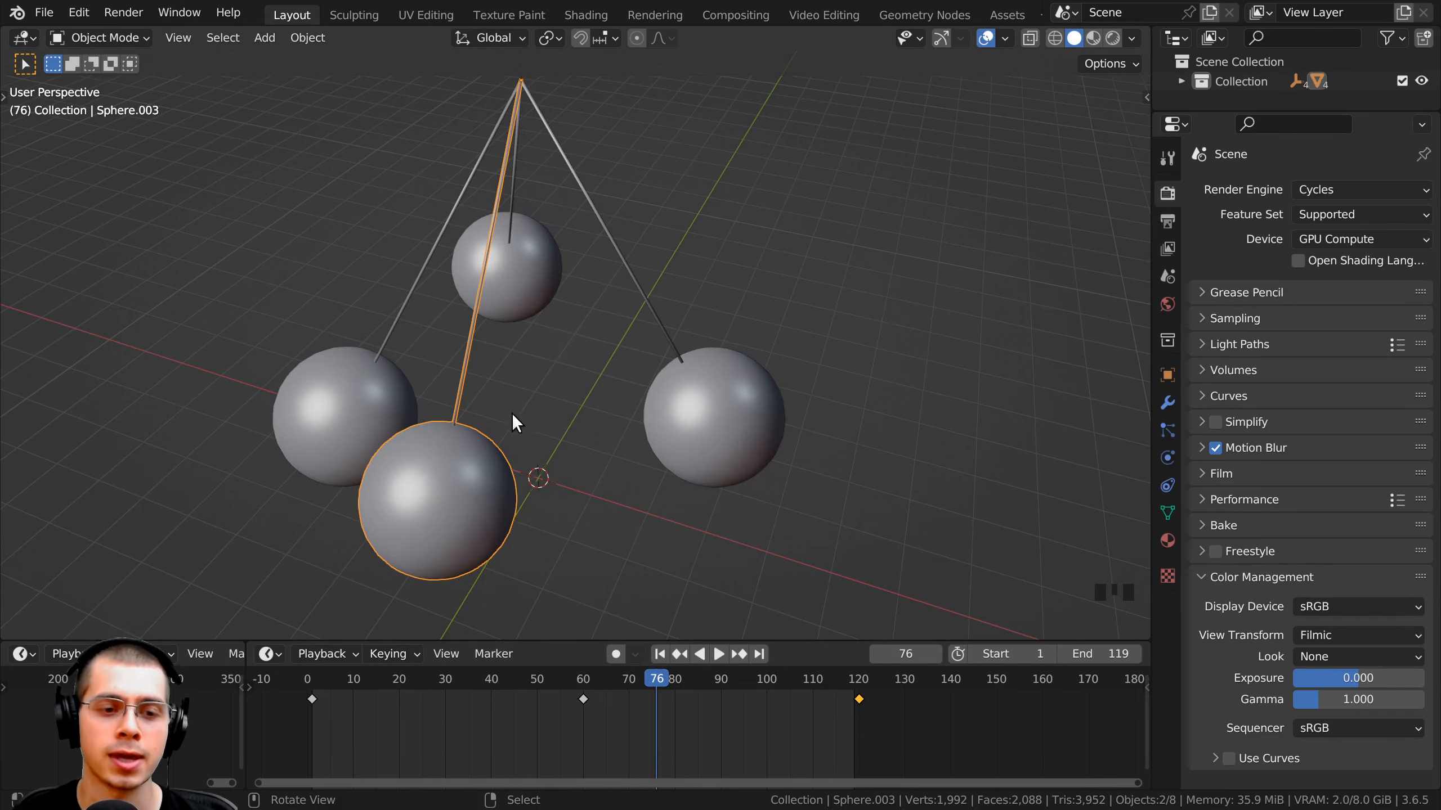
{"action": "middle_click_drag", "start_coordinate": [526, 446], "coordinate": [595, 567]}
{"action": "mouse_move", "coordinate": [646, 669]}
{"action": "left_mouse_down"}
{"action": "mouse_move", "coordinate": [716, 685]}
{"action": "mouse_move", "coordinate": [655, 683]}
{"action": "left_mouse_up"}
{"action": "scroll", "coordinate": [601, 716], "scroll_direction": "down", "scroll_amount": 9}
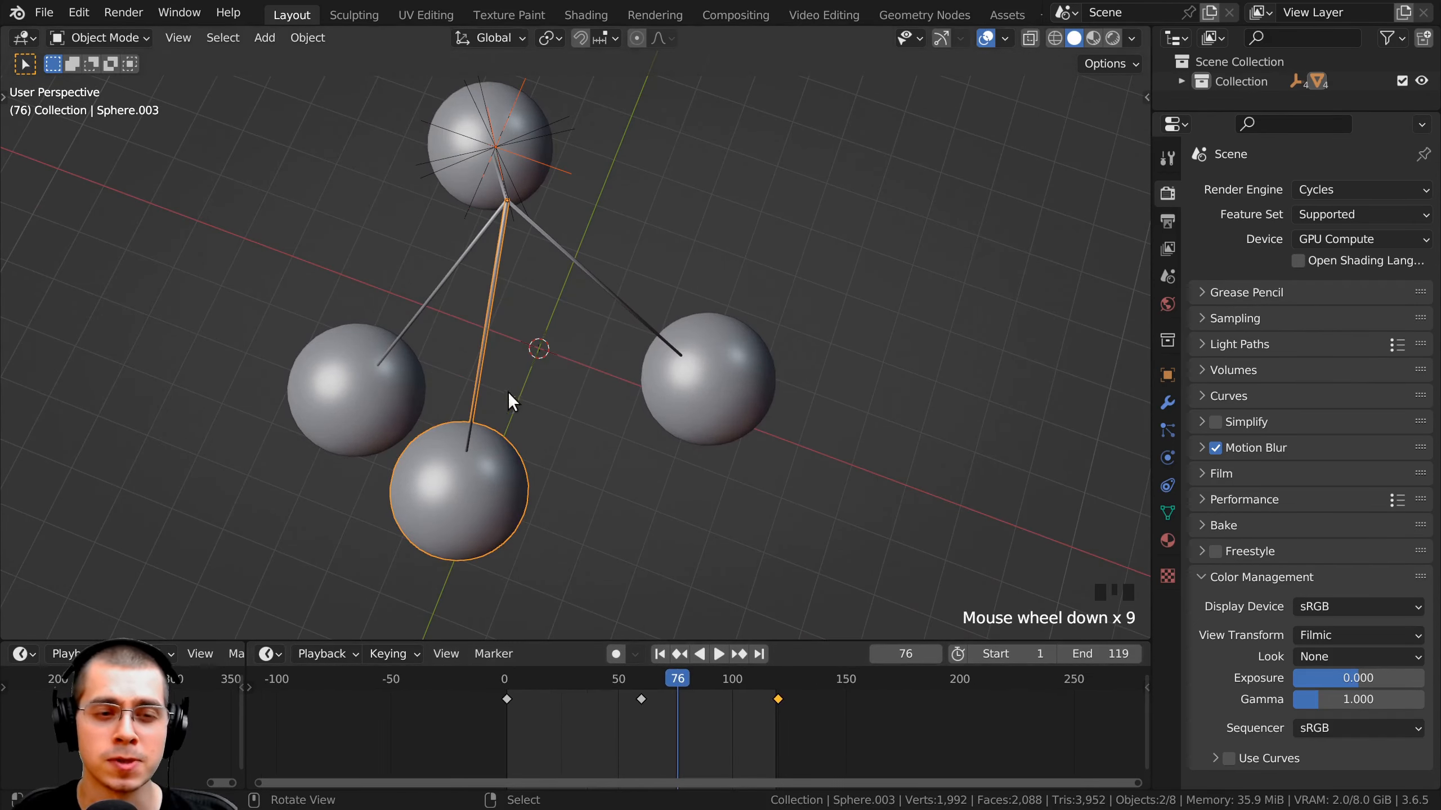
{"action": "middle_click_drag", "start_coordinate": [507, 392], "coordinate": [544, 360]}
- Select all four pendulum spheres together, leaving their parent empties unselected
{"action": "right_click", "coordinate": [632, 377]}
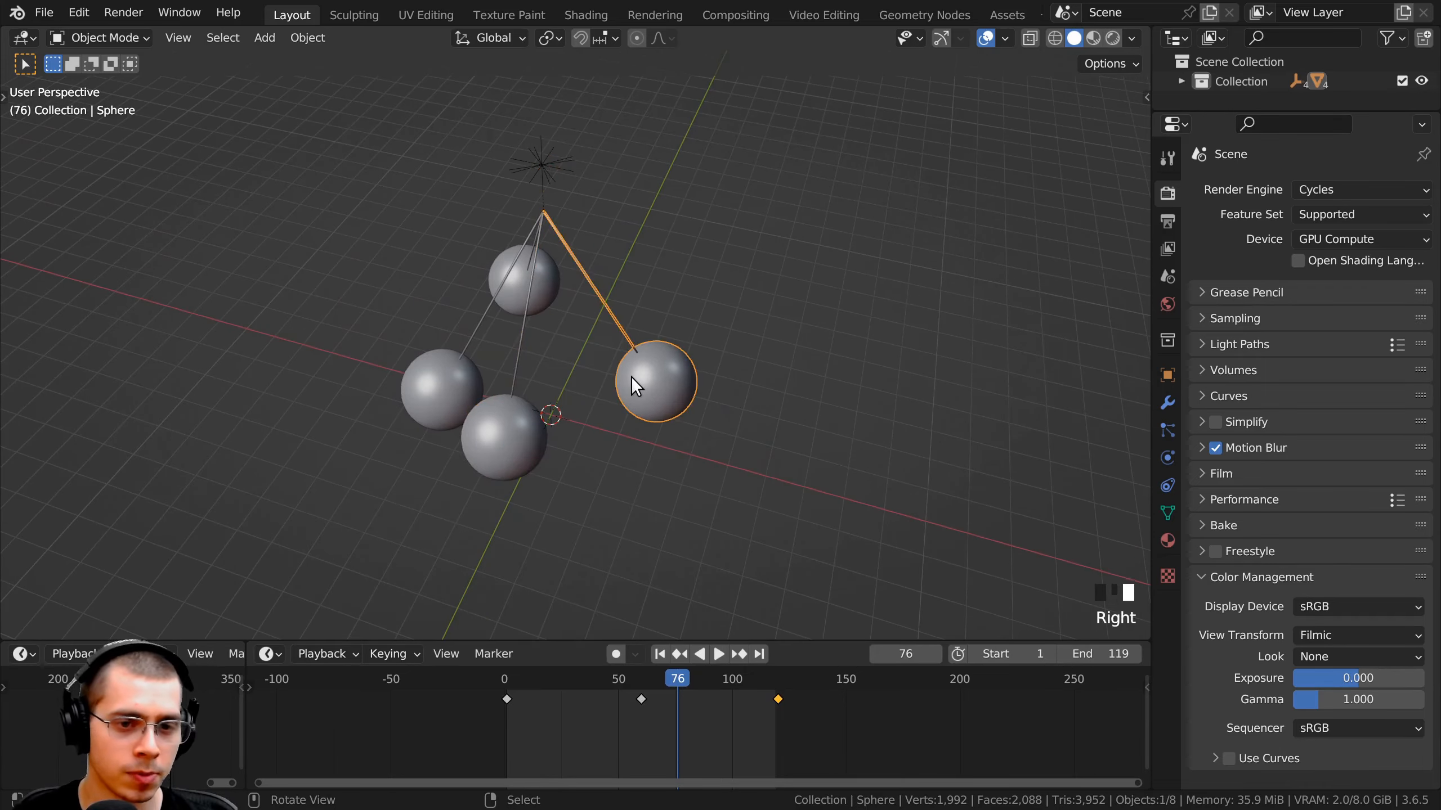
{"action": "right_click", "coordinate": [494, 427], "text": "shift"}
{"action": "right_click", "coordinate": [515, 300], "text": "shift"}
{"action": "right_click", "coordinate": [434, 338], "text": "shift"}
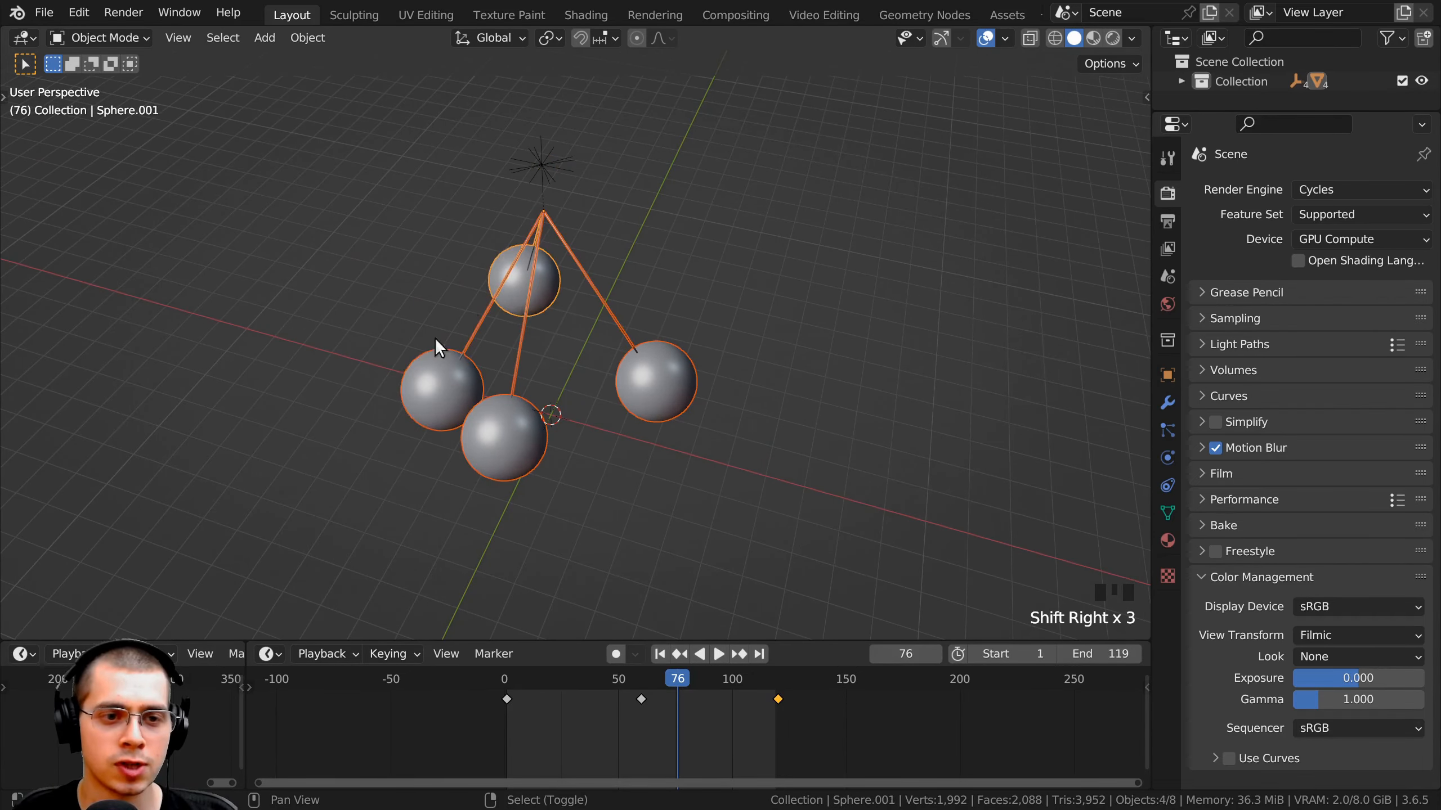
{"action": "scroll", "coordinate": [658, 735], "scroll_direction": "up", "scroll_amount": 5}
{"action": "scroll", "coordinate": [584, 714], "scroll_direction": "down", "scroll_amount": 3}
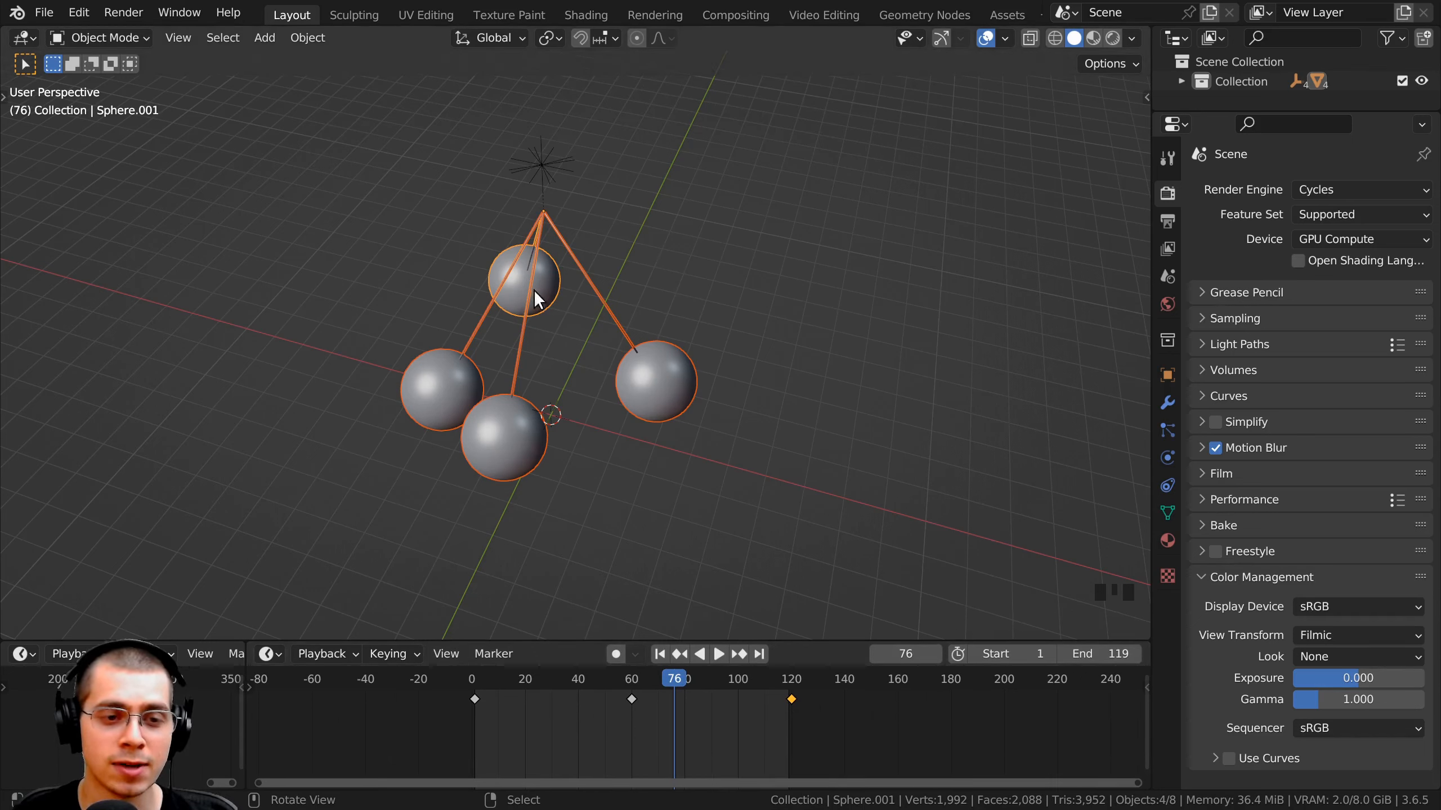
- Select all keyframes of the four pendulums and duplicate them forward so the first copy lands on frame 120
{"action": "key", "text": "a"}
{"action": "key", "text": "a"}
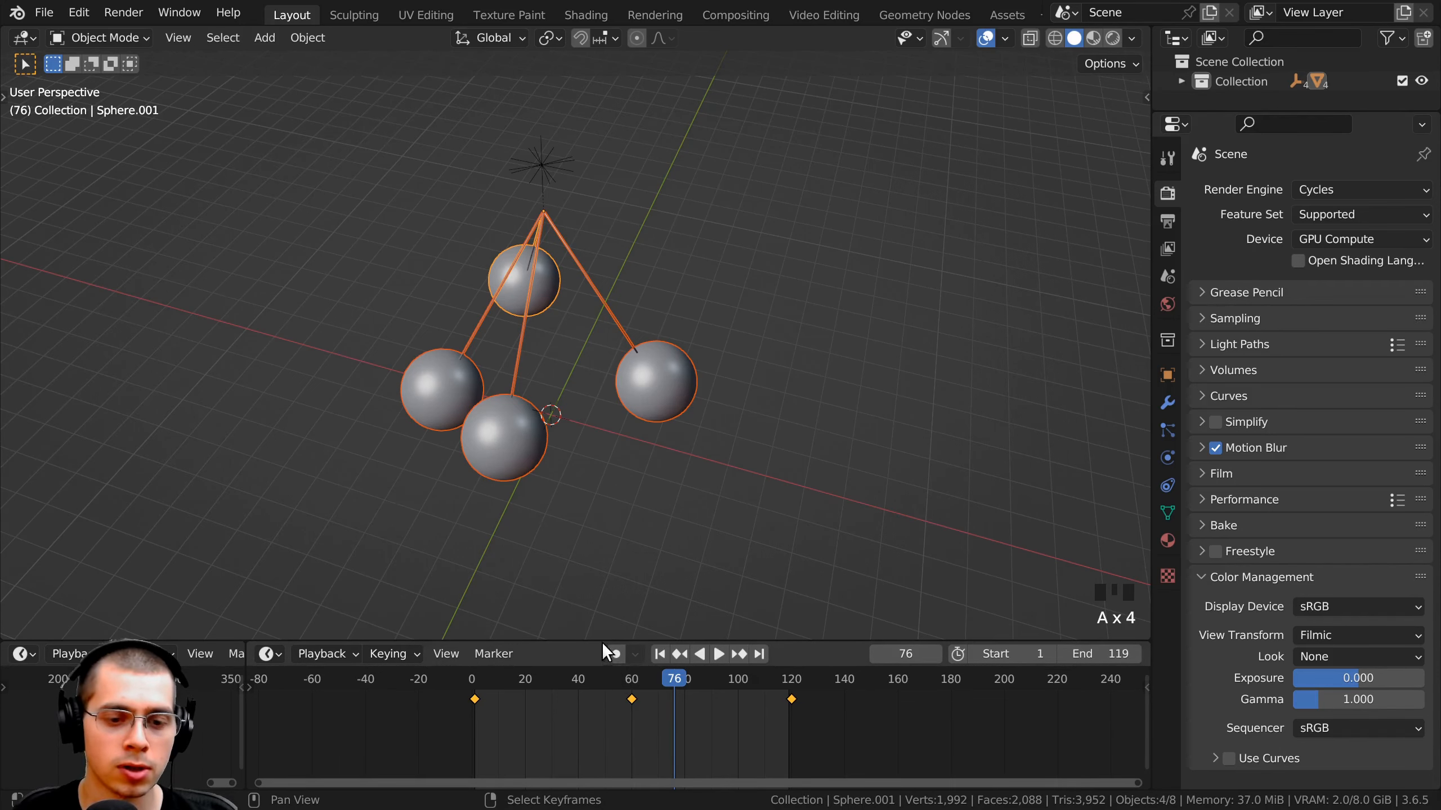
{"action": "left_click_drag", "start_coordinate": [601, 642], "coordinate": [600, 622]}
{"action": "key", "text": "a"}
{"action": "key", "text": "a"}
{"action": "key", "text": "a"}
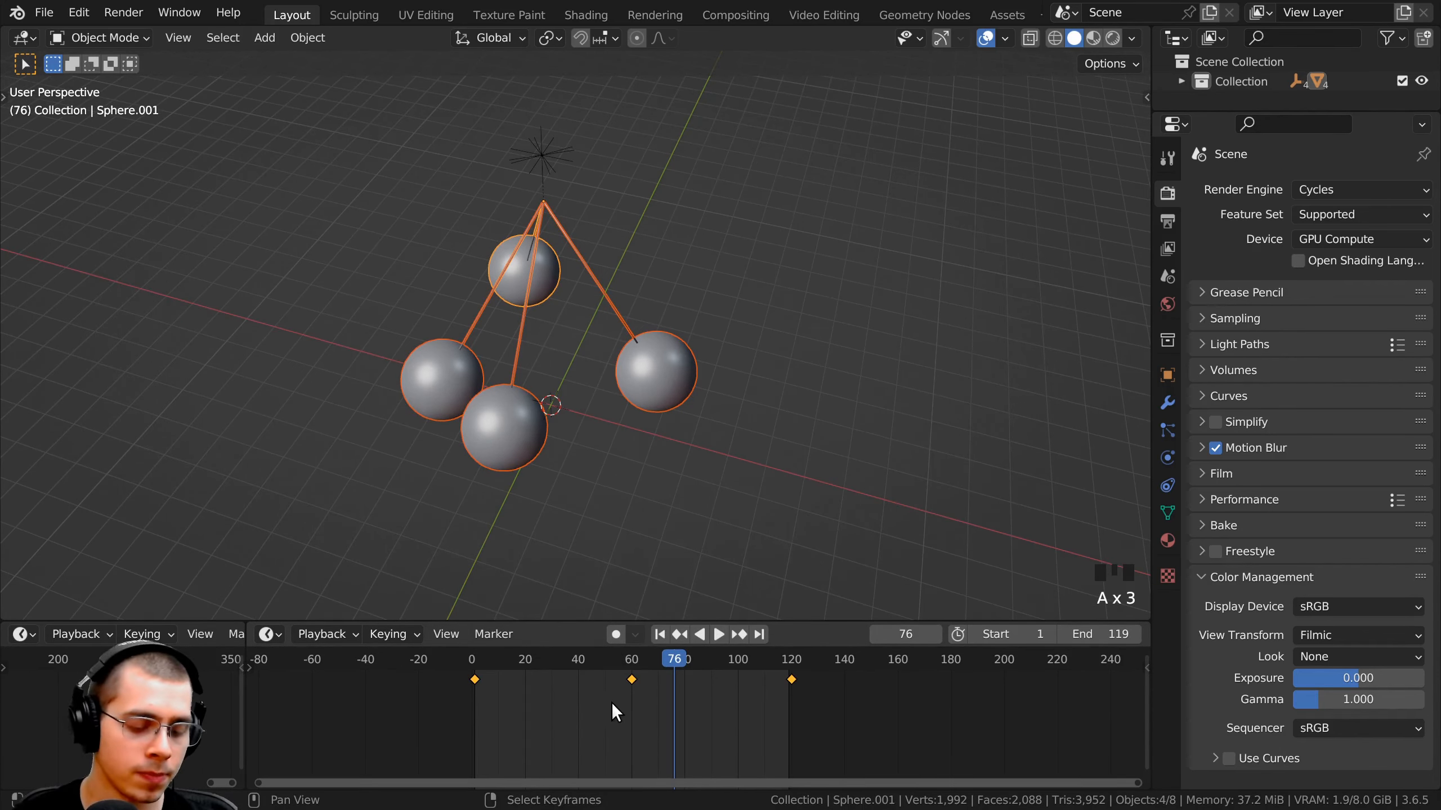
{"action": "scroll", "coordinate": [610, 702], "scroll_direction": "down", "scroll_amount": 12}
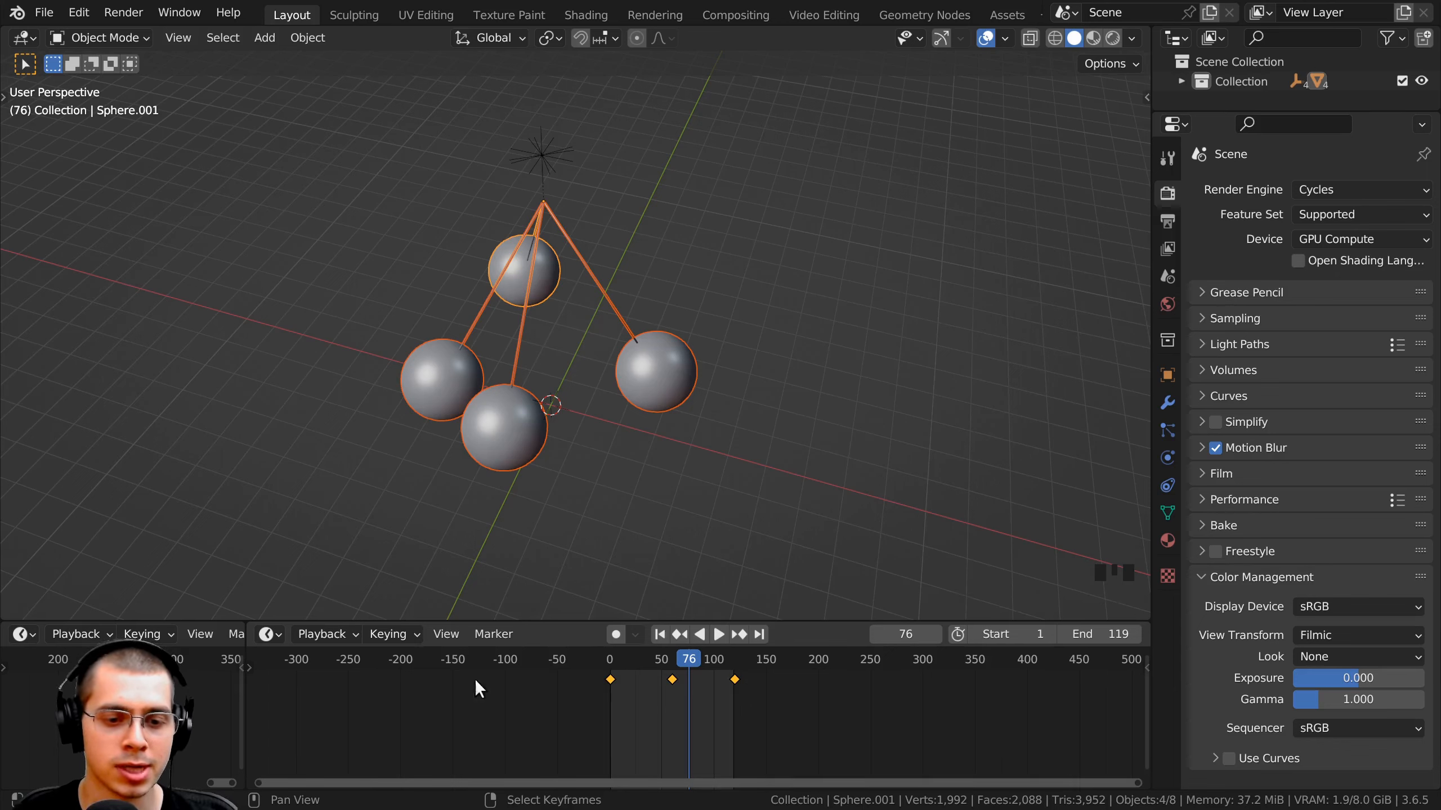
{"action": "scroll", "coordinate": [691, 693], "scroll_direction": "up", "scroll_amount": 12}
{"action": "middle_click_drag", "start_coordinate": [694, 669], "coordinate": [705, 633]}
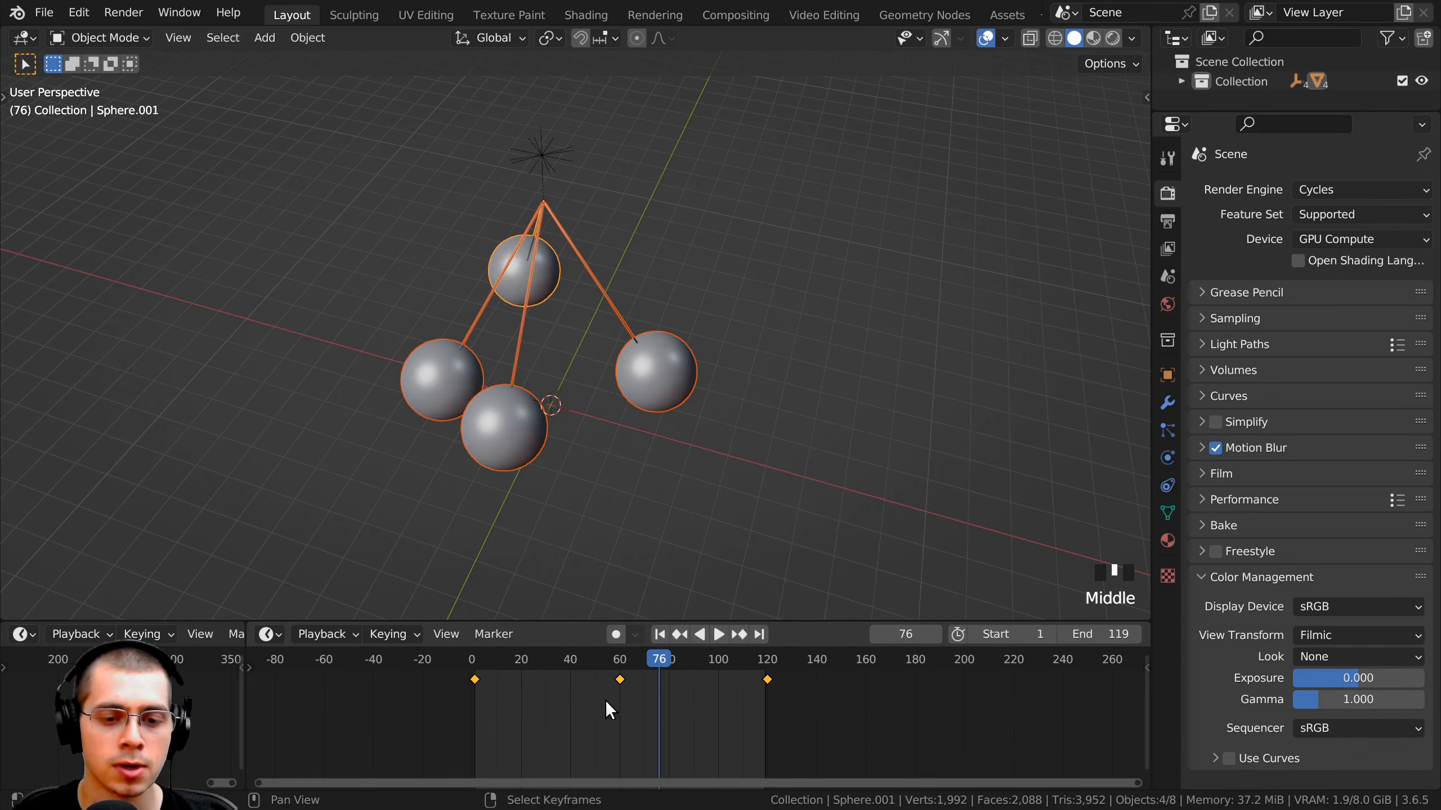
{"action": "key", "text": "shift+d"}
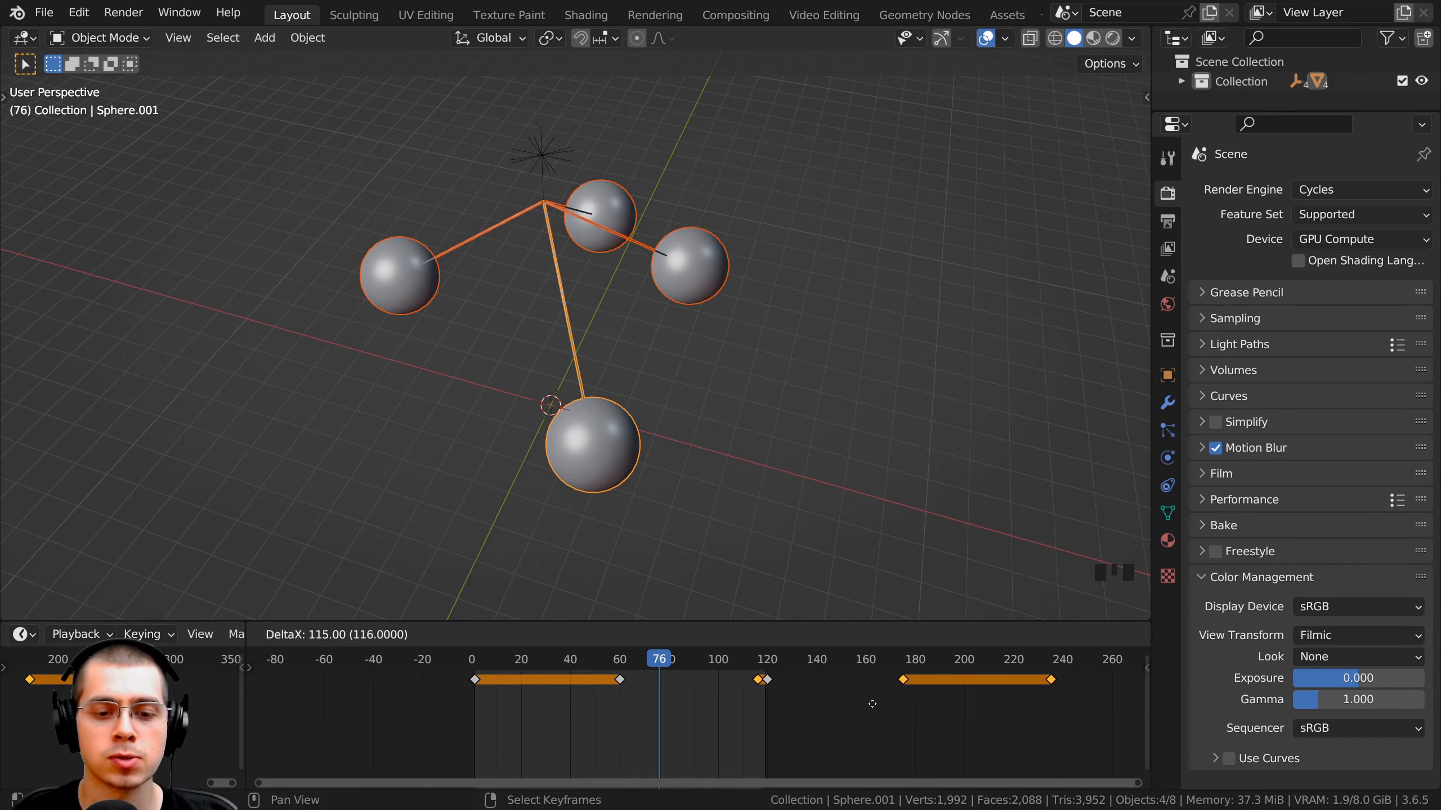
{"action": "left_click", "coordinate": [877, 704]}
- Enlarge the timeline area and duplicate the selected keyframes 238 frames back, ahead of the original loop
{"action": "left_click_drag", "start_coordinate": [835, 622], "coordinate": [809, 423]}
{"action": "middle_click_drag", "start_coordinate": [764, 526], "coordinate": [652, 528]}
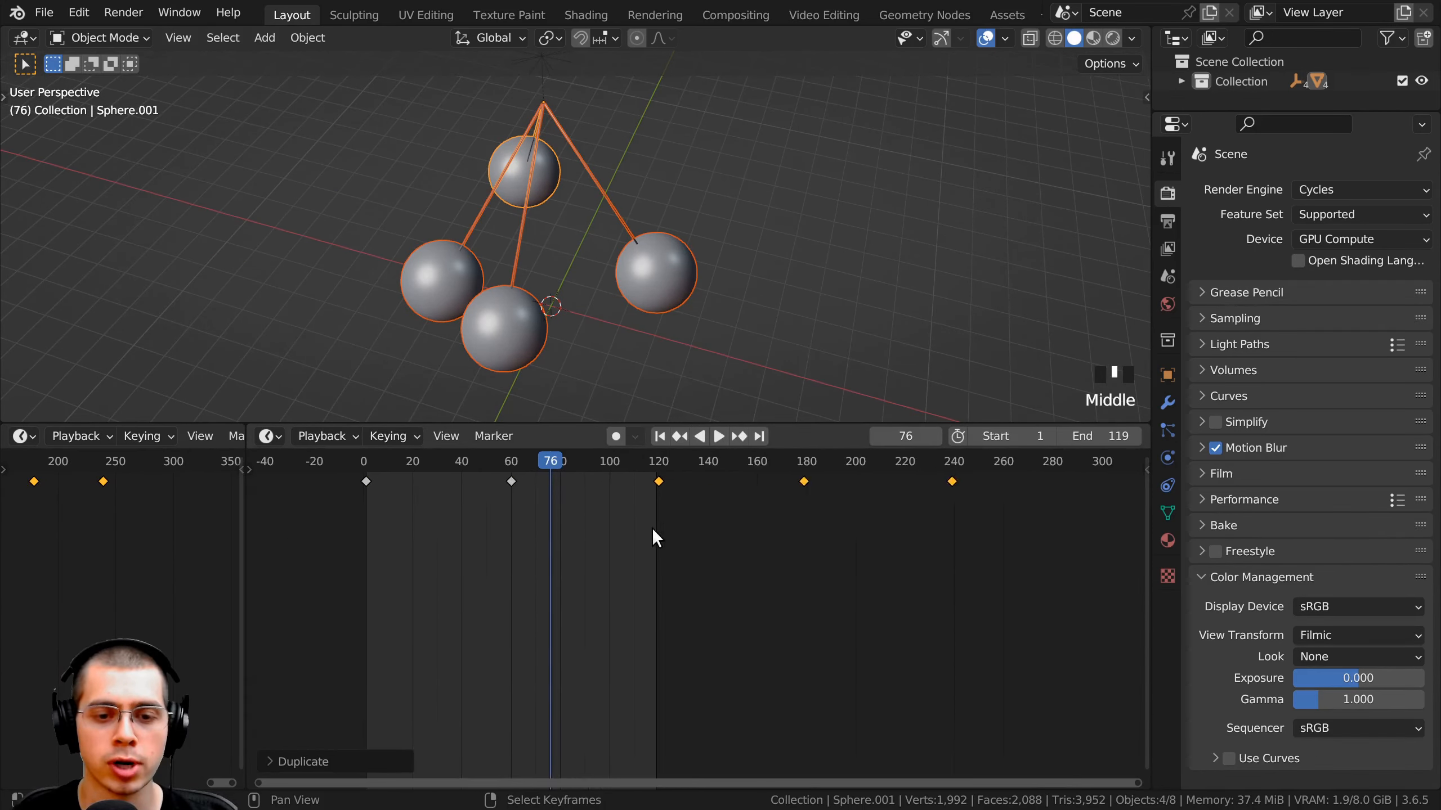
{"action": "scroll", "coordinate": [652, 525], "scroll_direction": "up", "scroll_amount": 1}
{"action": "left_click_drag", "start_coordinate": [665, 463], "coordinate": [700, 473]}
{"action": "middle_click_drag", "start_coordinate": [700, 472], "coordinate": [470, 472]}
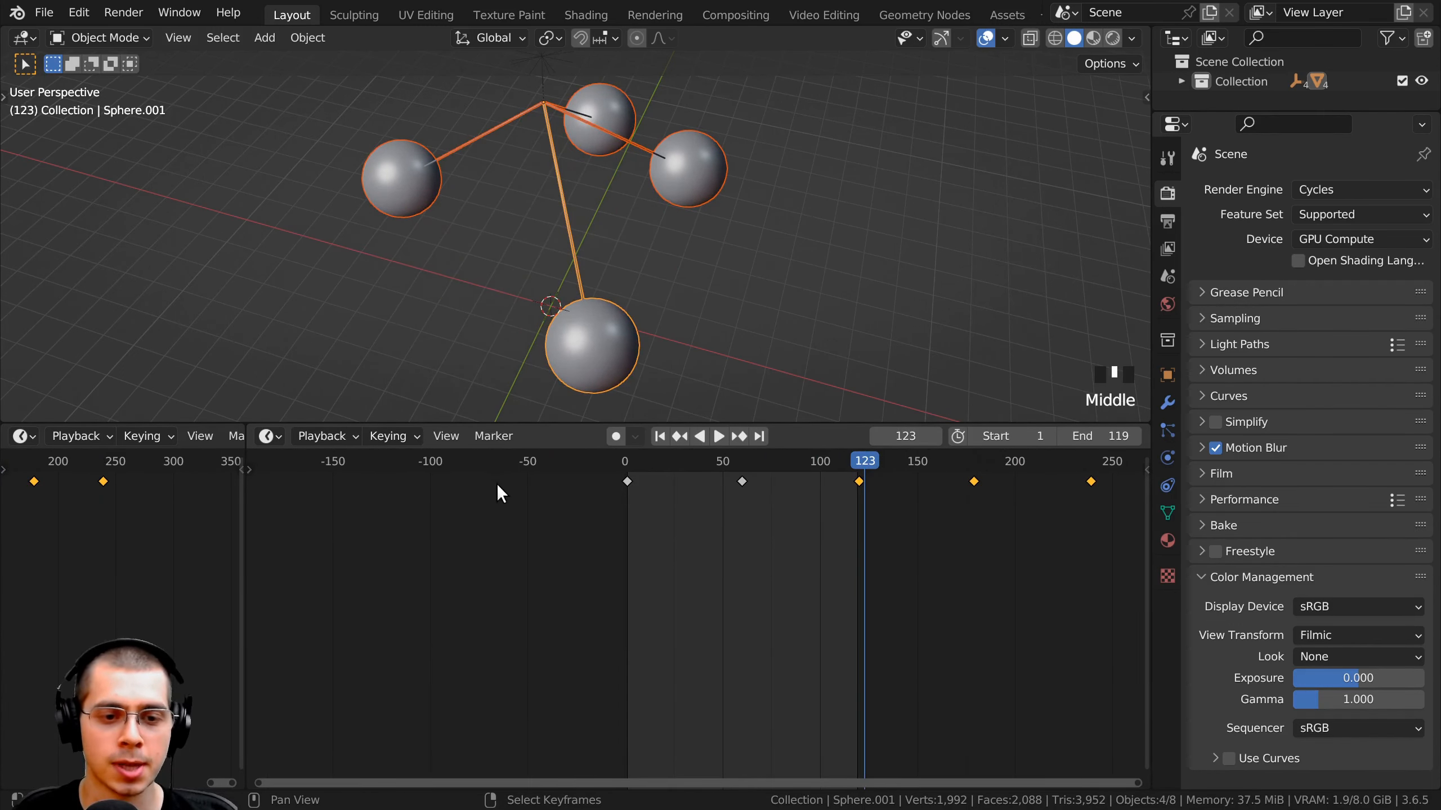
{"action": "scroll", "coordinate": [496, 484], "scroll_direction": "up", "scroll_amount": 1}
{"action": "middle_click_drag", "start_coordinate": [1097, 483], "coordinate": [1052, 483]}
{"action": "key", "text": "shift+d"}
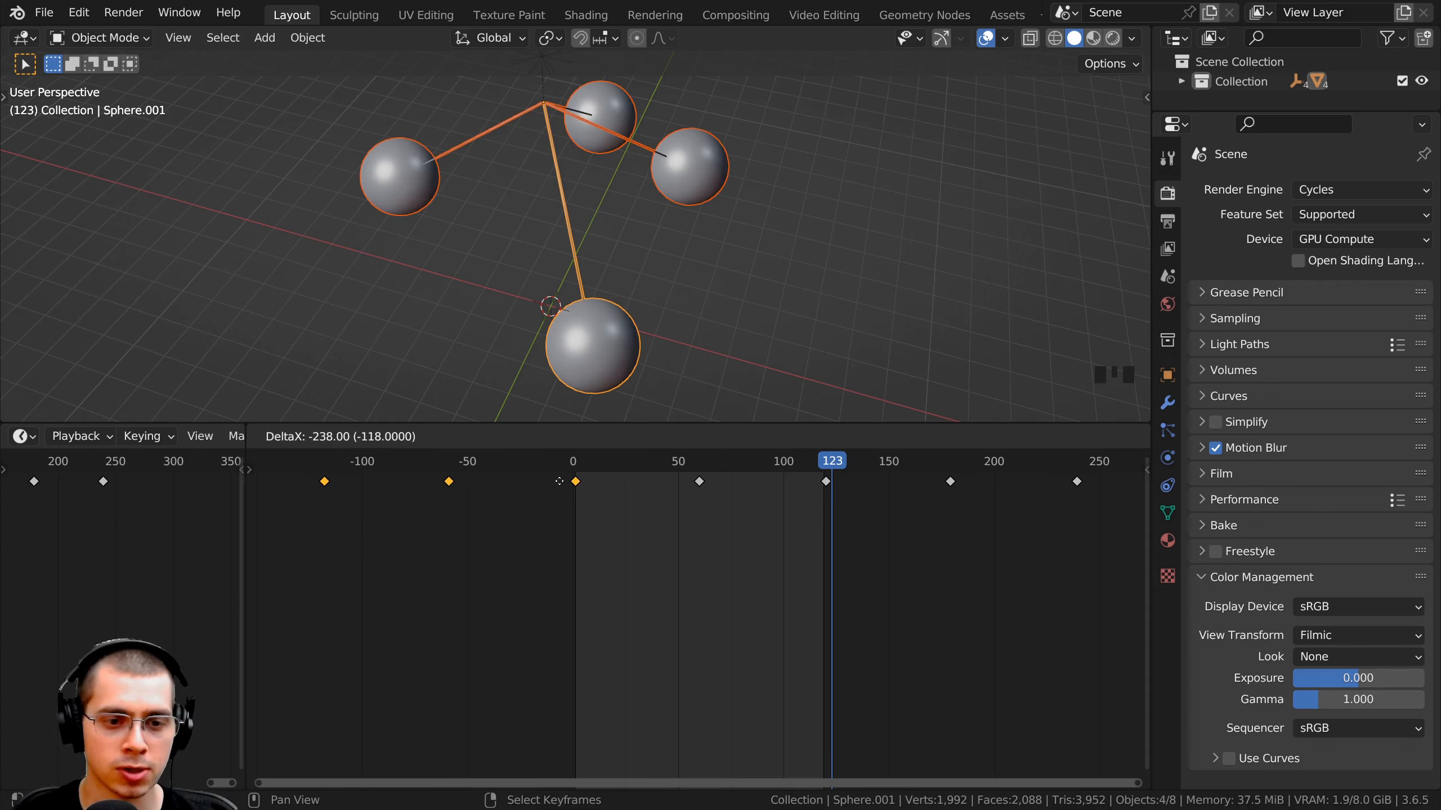
{"action": "left_click", "coordinate": [559, 481]}
- Check the keyframe join at the loop's start and scrub through frames 0, 25 and 74 to inspect the swing
{"action": "scroll", "coordinate": [582, 475], "scroll_direction": "up", "scroll_amount": 6}
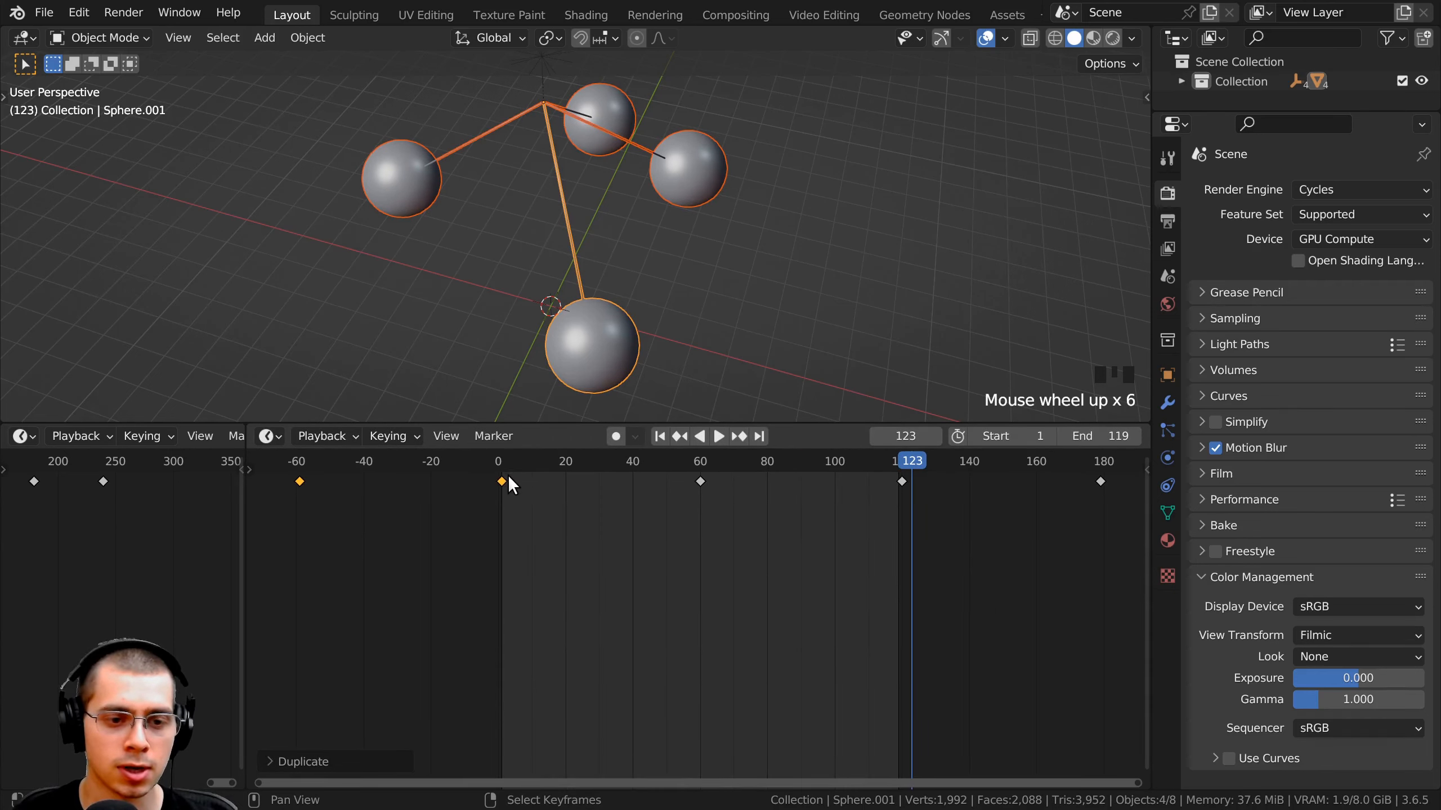
{"action": "scroll", "coordinate": [701, 502], "scroll_direction": "down", "scroll_amount": 13}
{"action": "left_click_drag", "start_coordinate": [775, 461], "coordinate": [576, 458]}
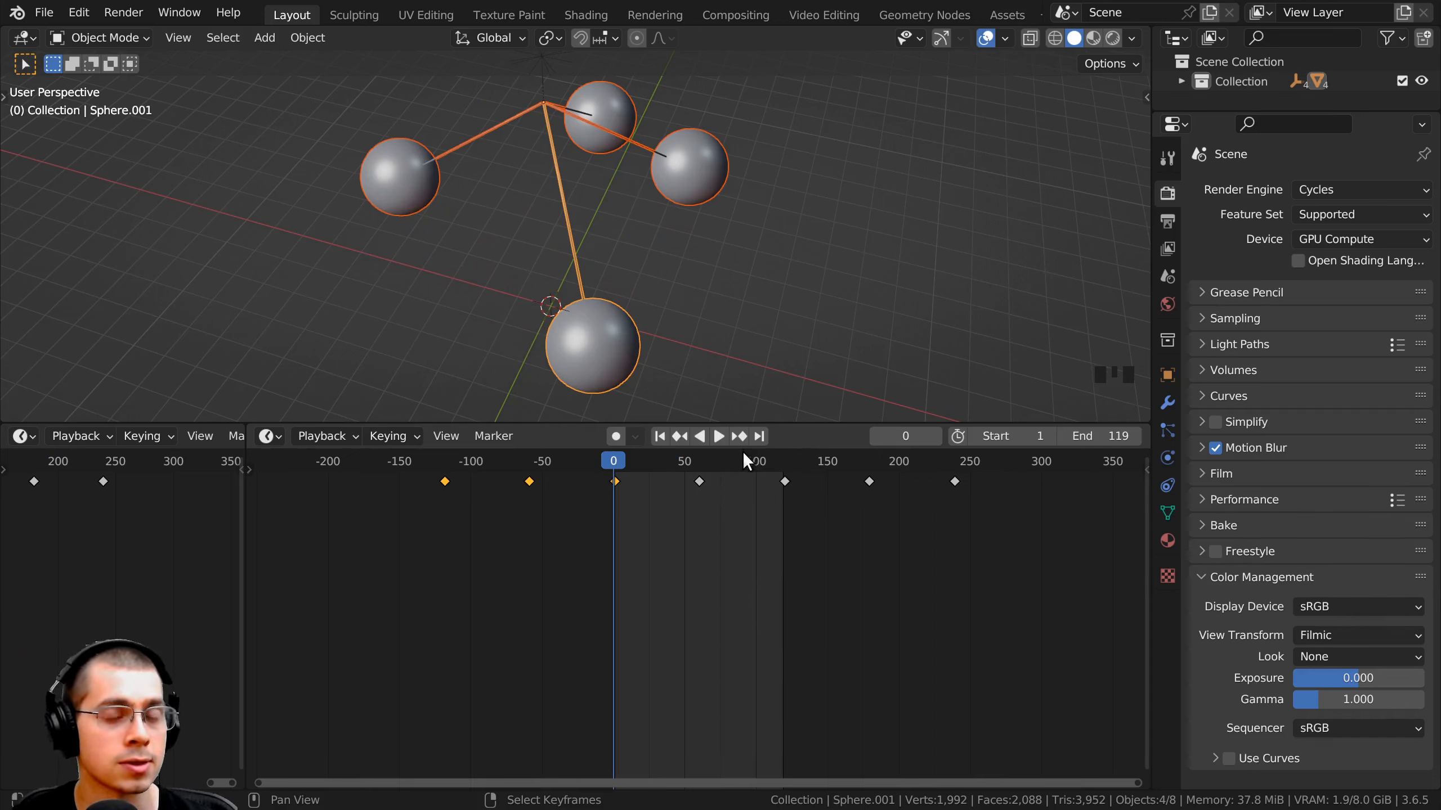
{"action": "left_click_drag", "start_coordinate": [740, 457], "coordinate": [650, 460]}
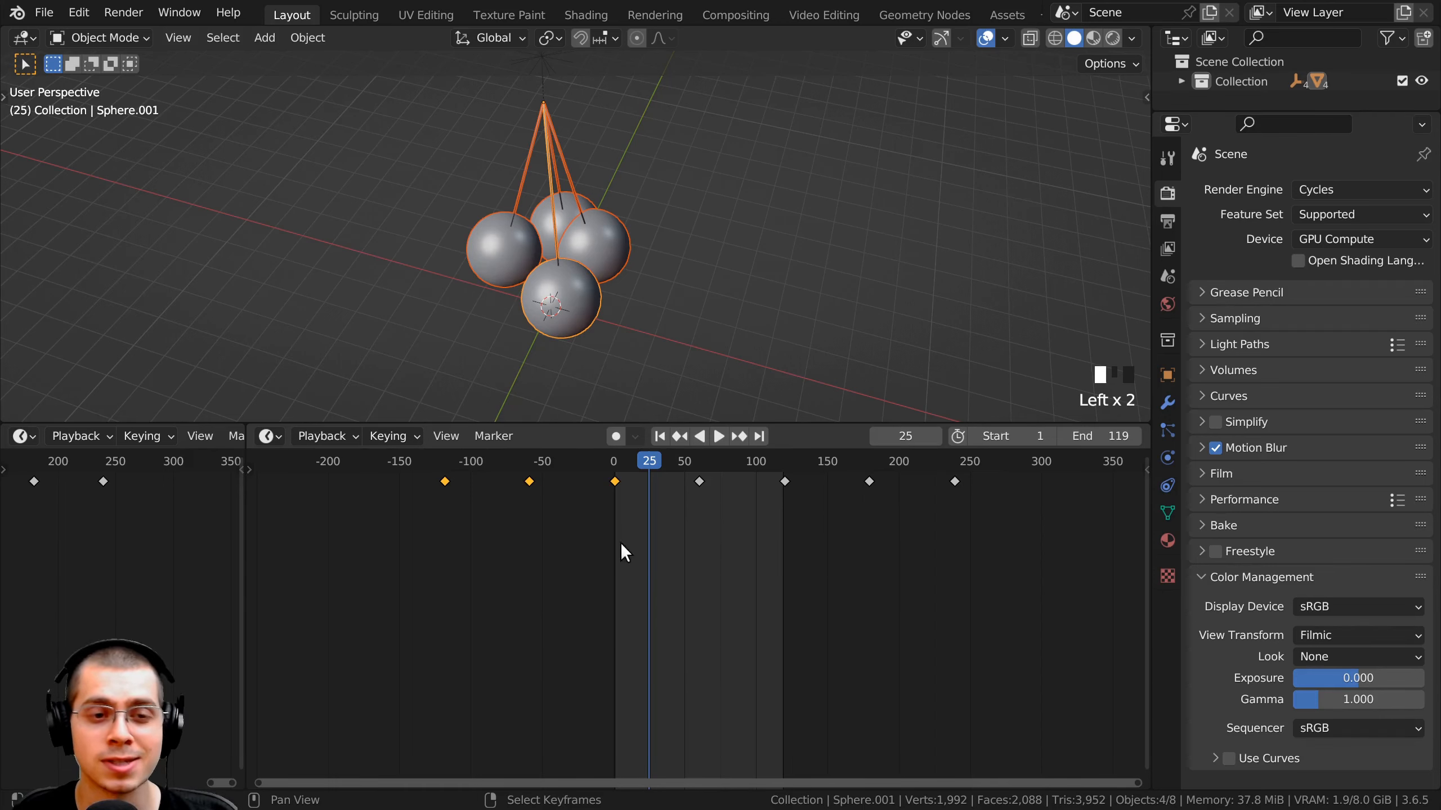
{"action": "left_click", "coordinate": [719, 460]}
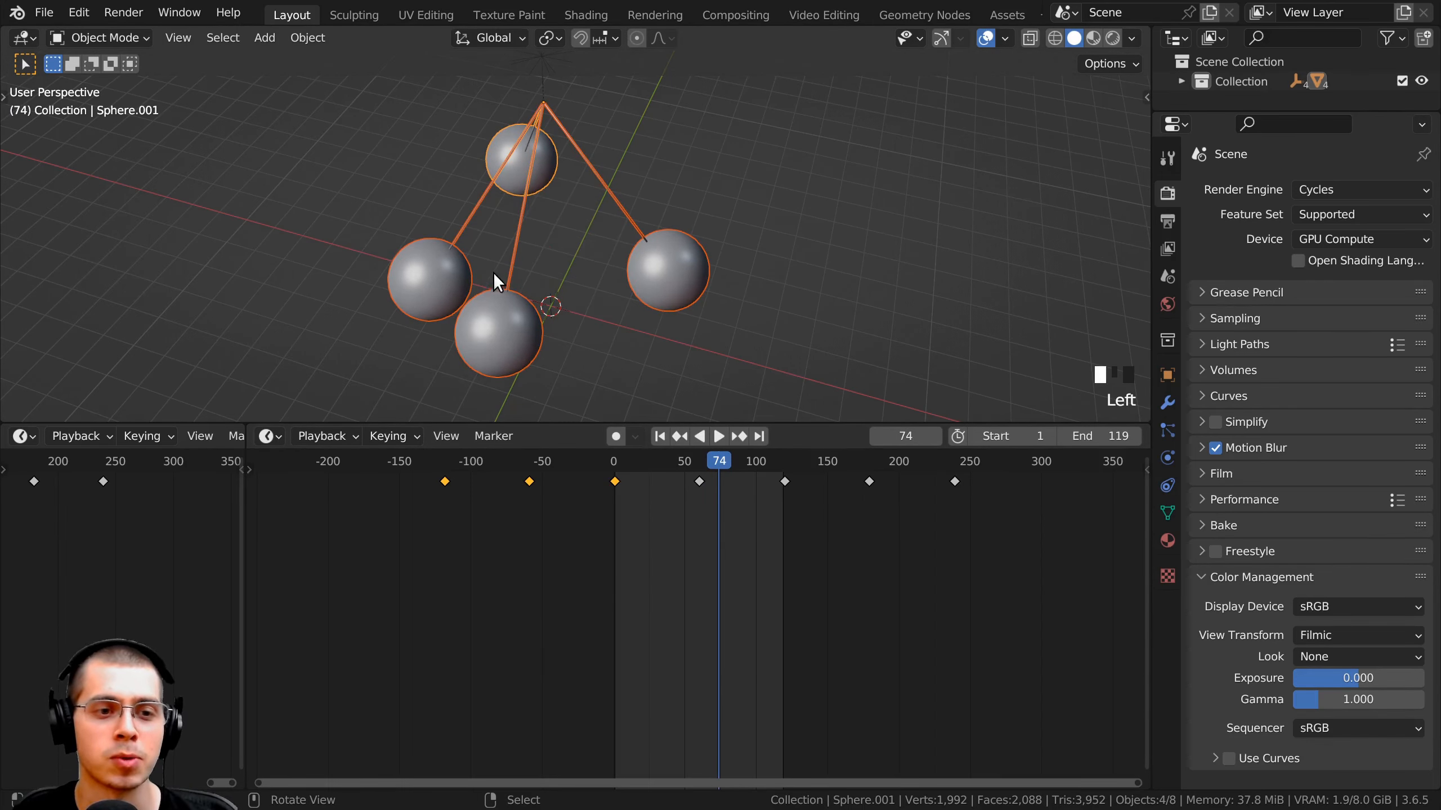
- In top view, select only the diagonal pendulum Sphere.002 and shift all its keyframes 30 frames earlier at frame 0
{"action": "middle_click_drag", "start_coordinate": [493, 272], "coordinate": [434, 270]}
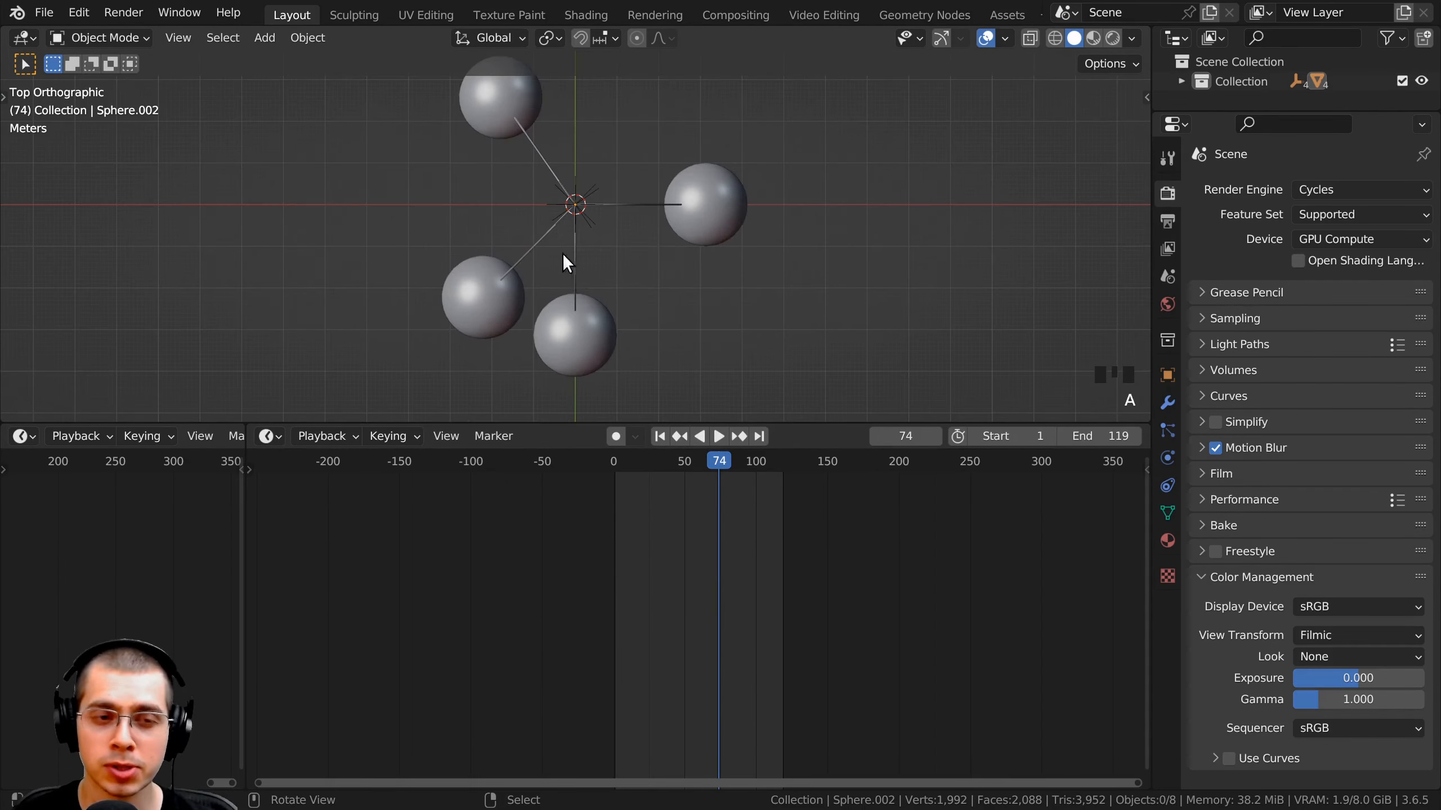
{"action": "scroll", "coordinate": [462, 252], "scroll_direction": "up", "scroll_amount": 1}
{"action": "scroll", "coordinate": [470, 285], "scroll_direction": "down", "scroll_amount": 1}
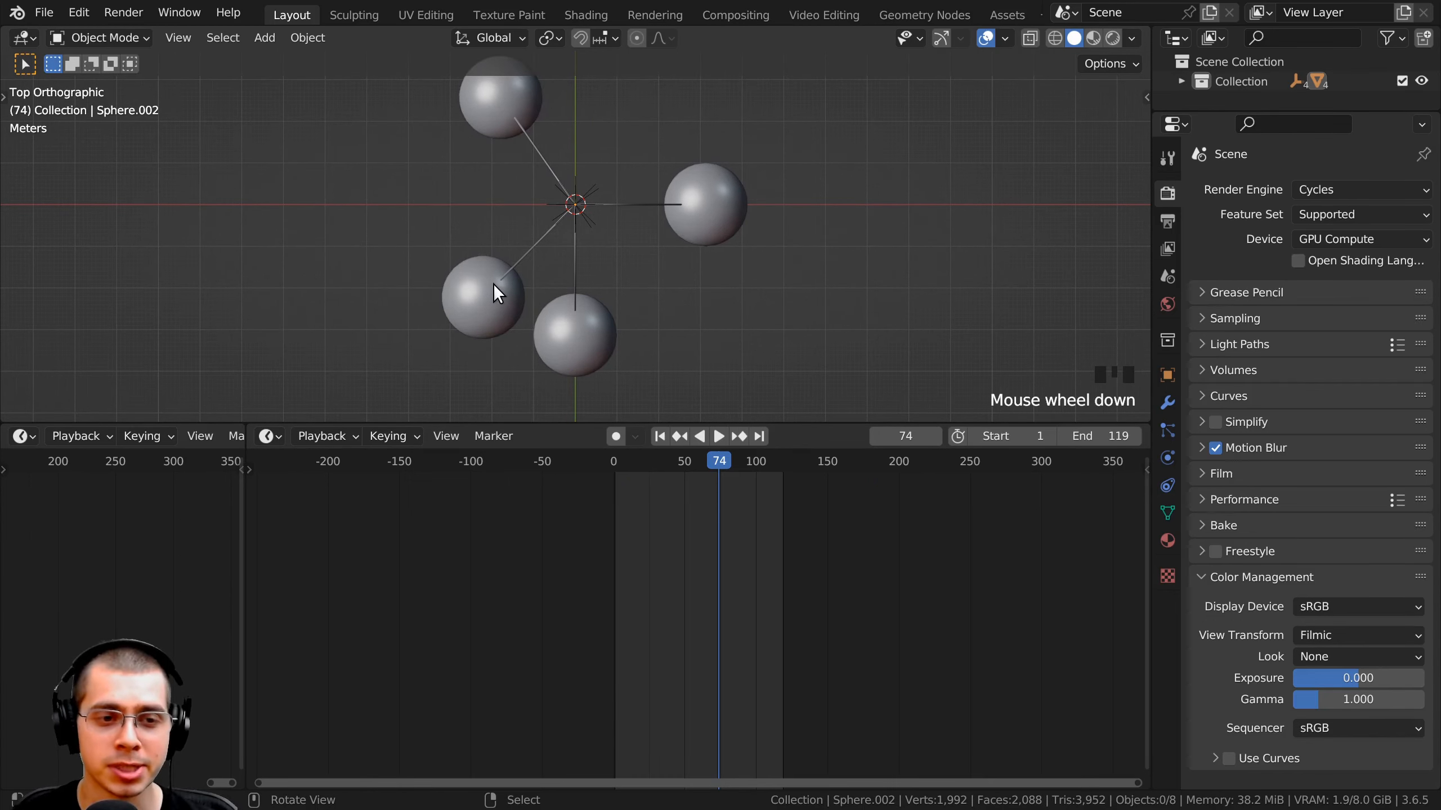
{"action": "right_click", "coordinate": [493, 283]}
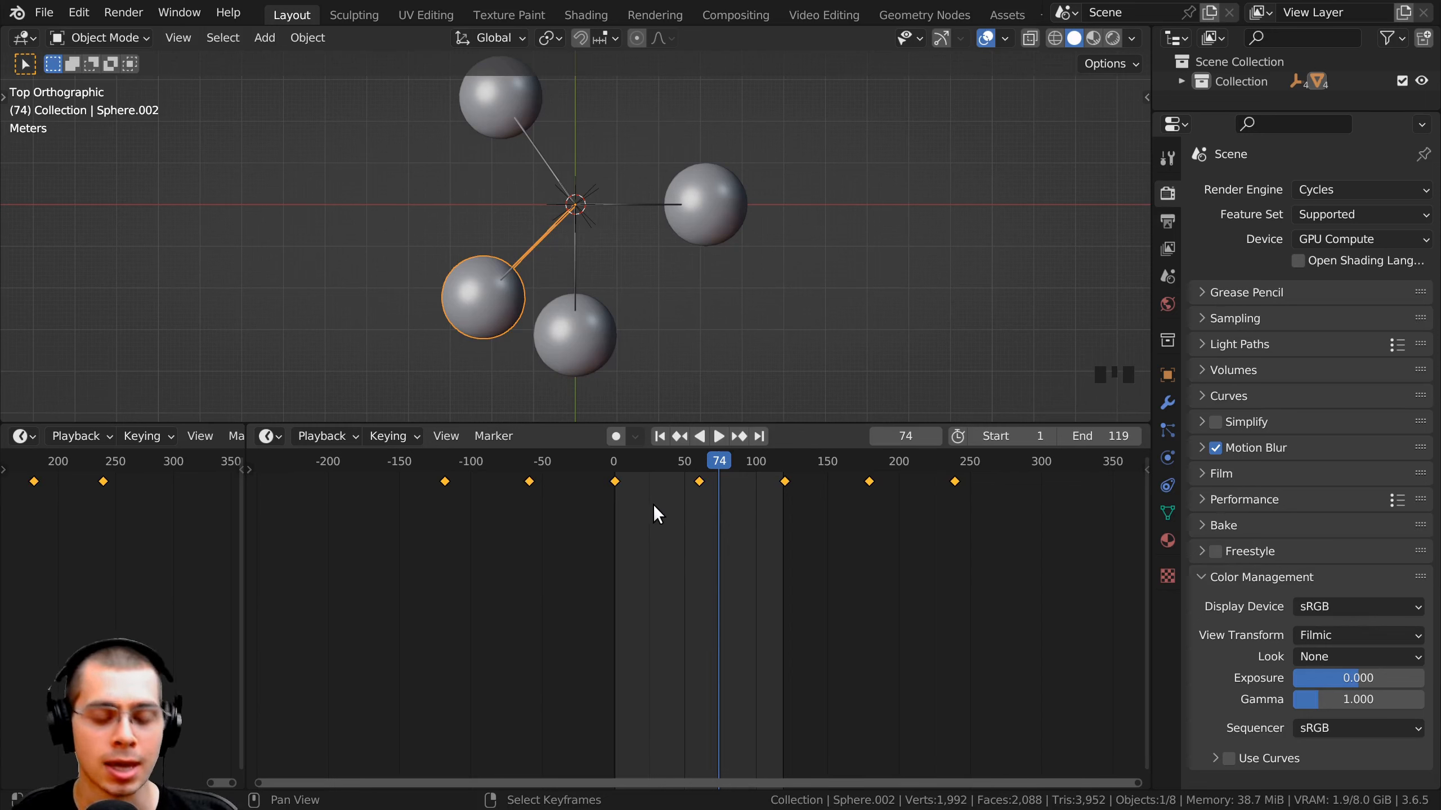
{"action": "key", "text": "g"}
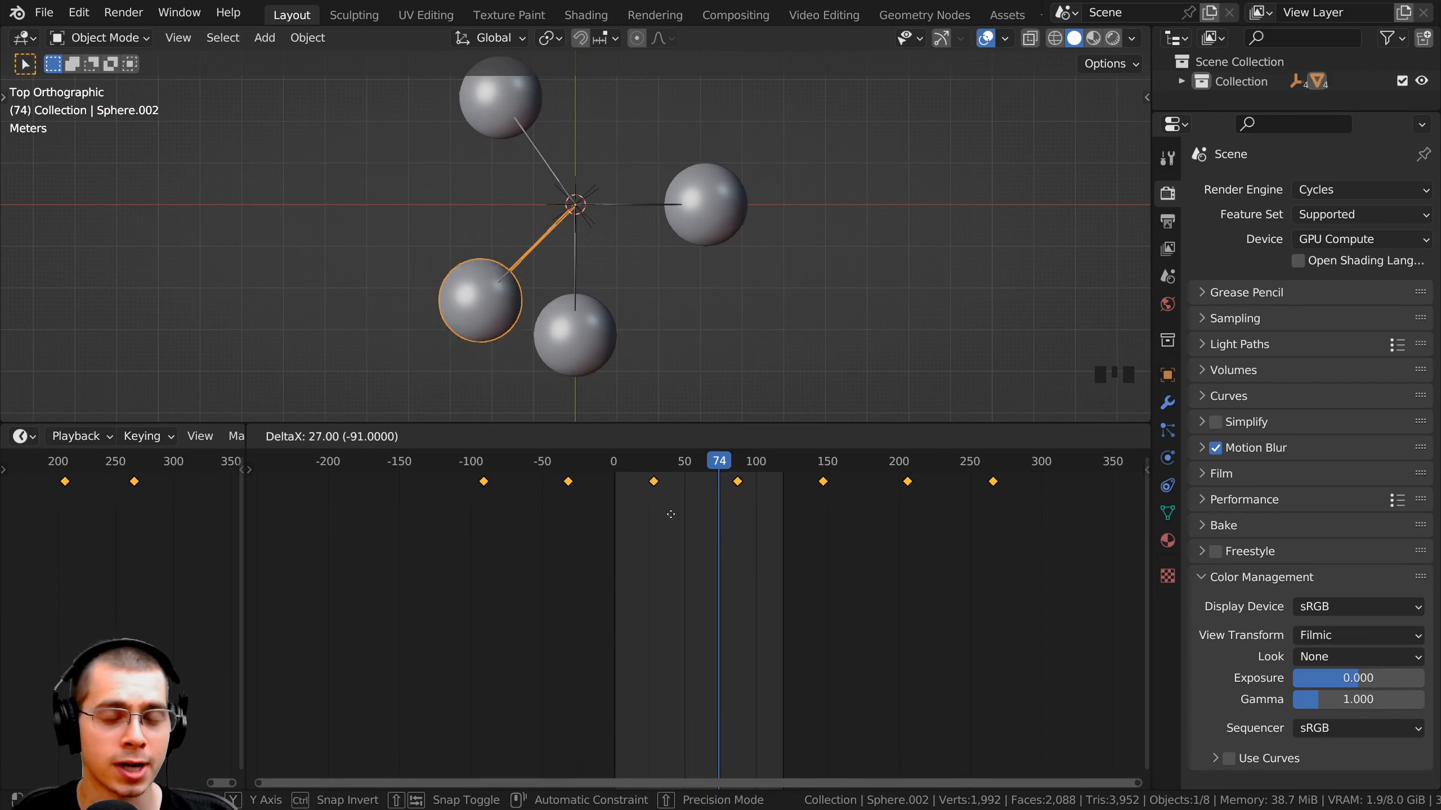
{"action": "key", "text": "Escape"}
{"action": "left_click", "coordinate": [615, 462]}
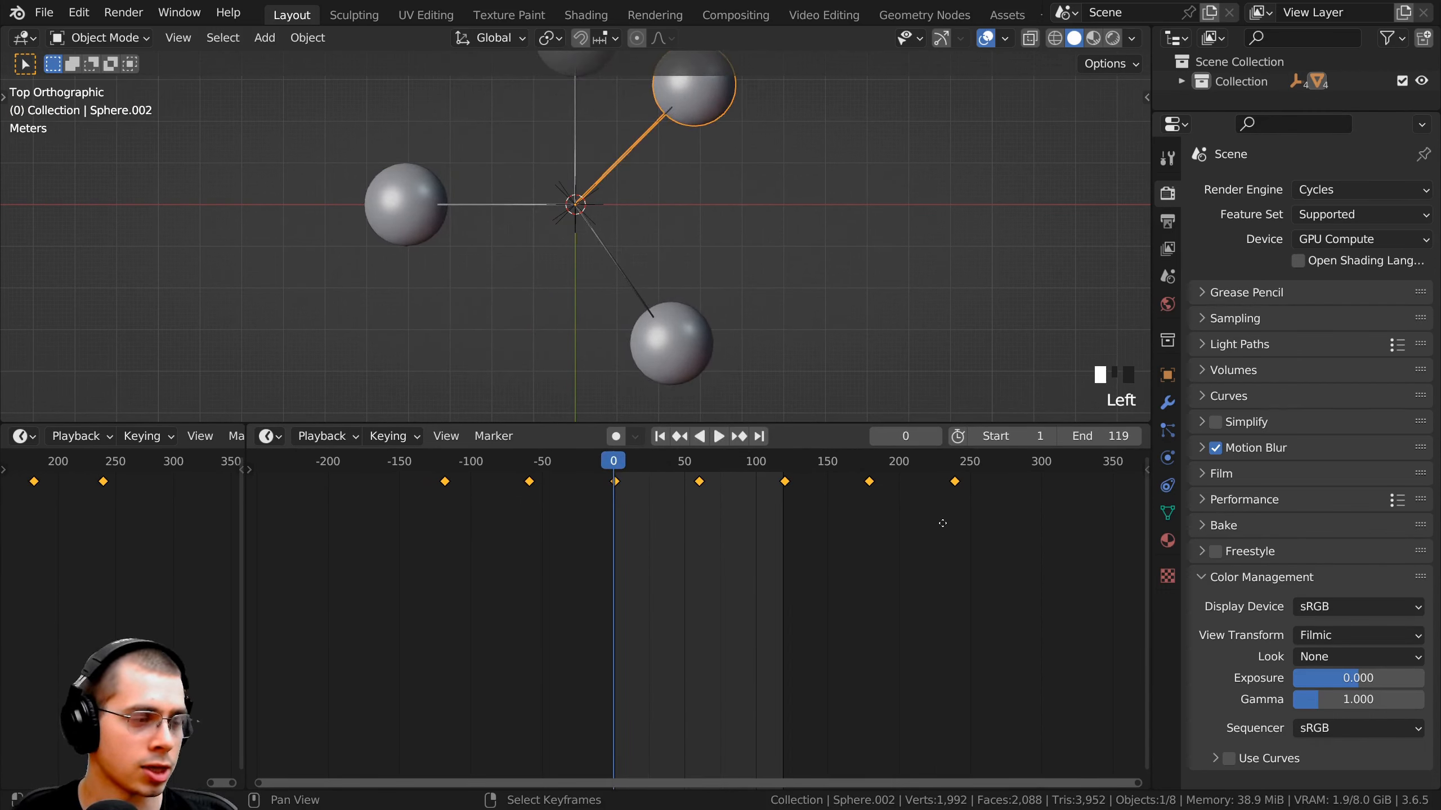
{"action": "key", "text": "g"}
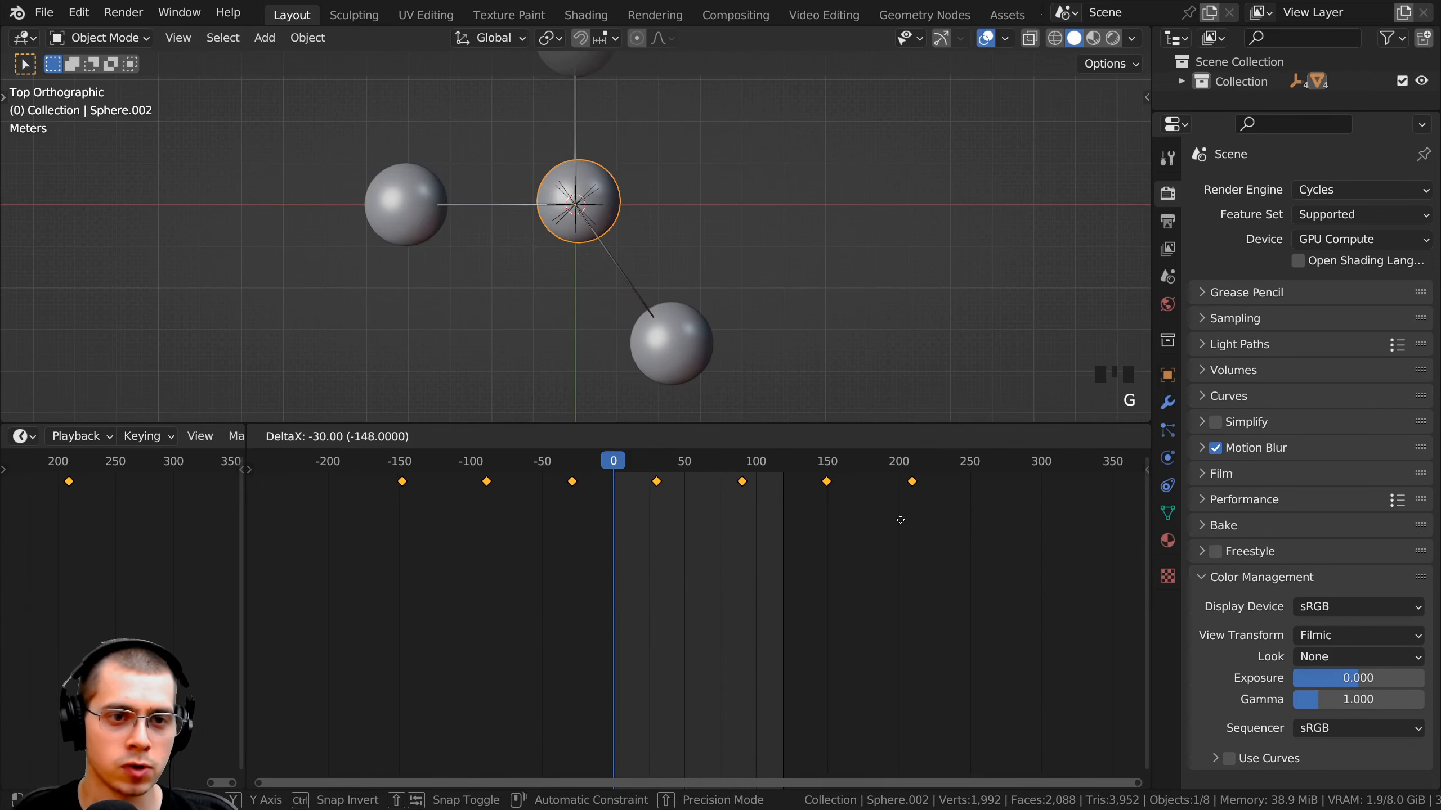
{"action": "left_click", "coordinate": [898, 518]}
- Play the animation and examine the time-shifted pendulum against the others in perspective, stopping at frame 36
{"action": "key", "text": "space"}
{"action": "middle_click_drag", "start_coordinate": [726, 315], "coordinate": [649, 318]}
{"action": "scroll", "coordinate": [648, 324], "scroll_direction": "down", "scroll_amount": 2}
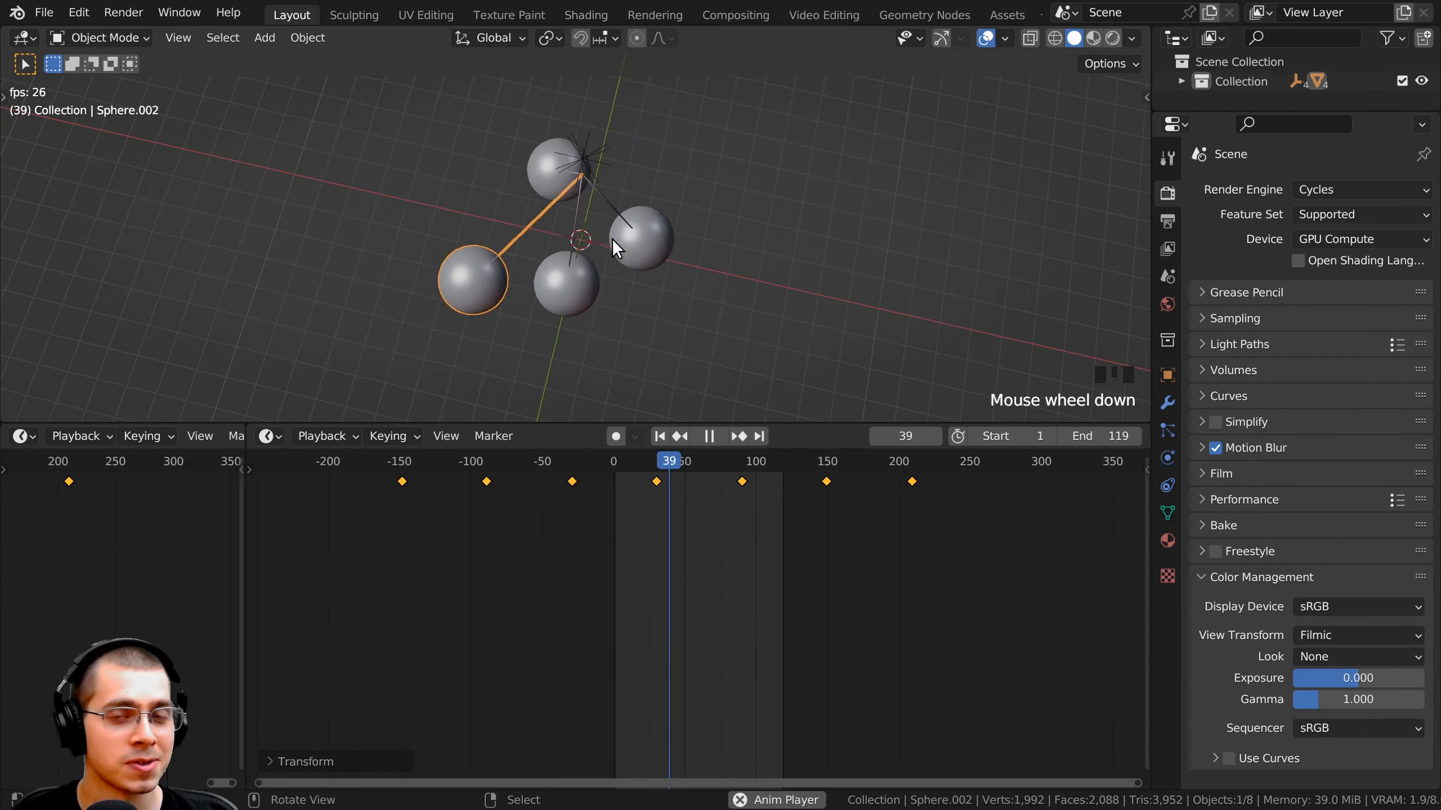
{"action": "middle_click_drag", "start_coordinate": [599, 237], "coordinate": [633, 274]}
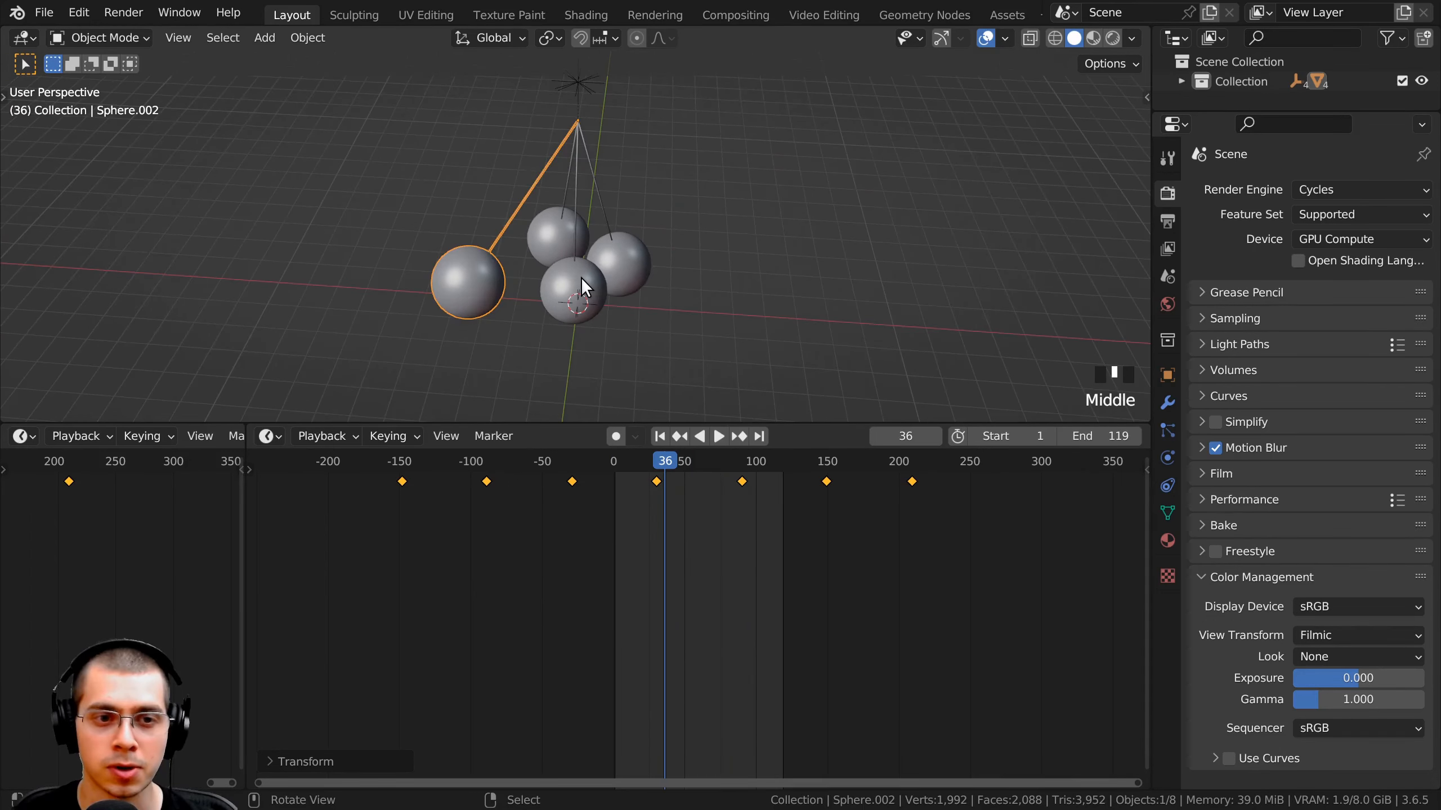
- Select pendulum Sphere.003 and, in top view at frame 12, shift all its keyframes 17 frames earlier
{"action": "right_click", "coordinate": [580, 277]}
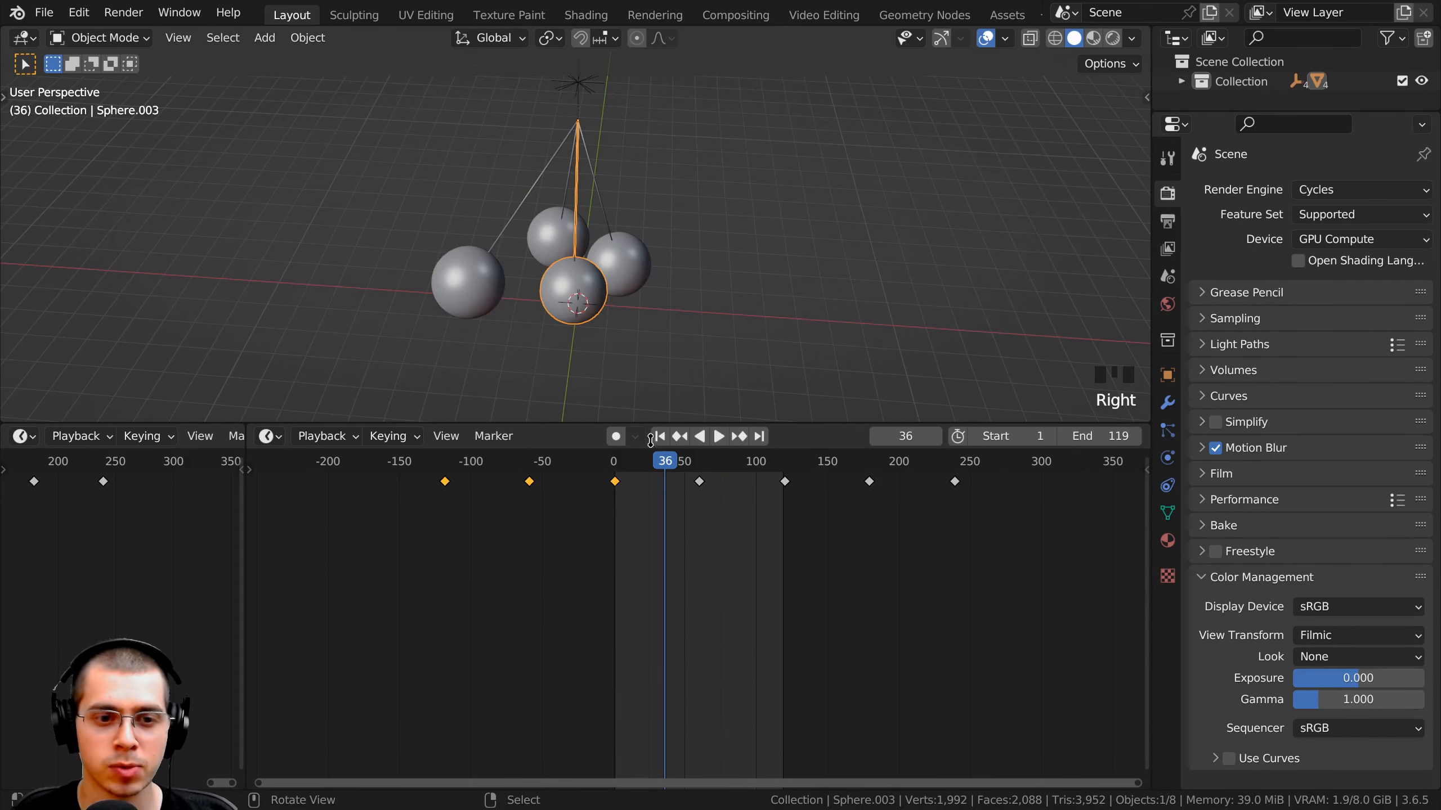
{"action": "key", "text": "a"}
{"action": "middle_click_drag", "start_coordinate": [681, 492], "coordinate": [691, 491]}
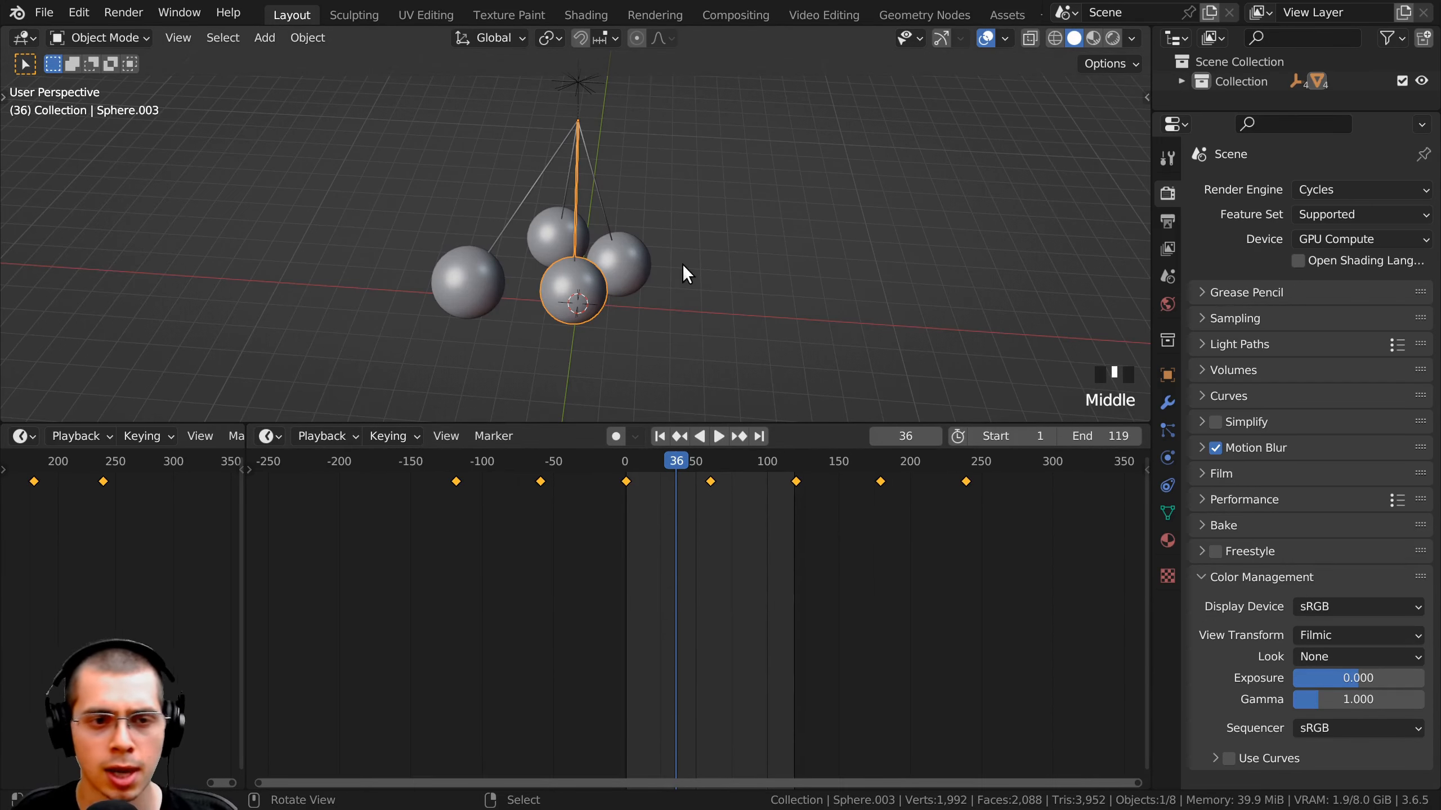
{"action": "key", "text": "KP_7"}
{"action": "scroll", "coordinate": [684, 263], "scroll_direction": "up", "scroll_amount": 2}
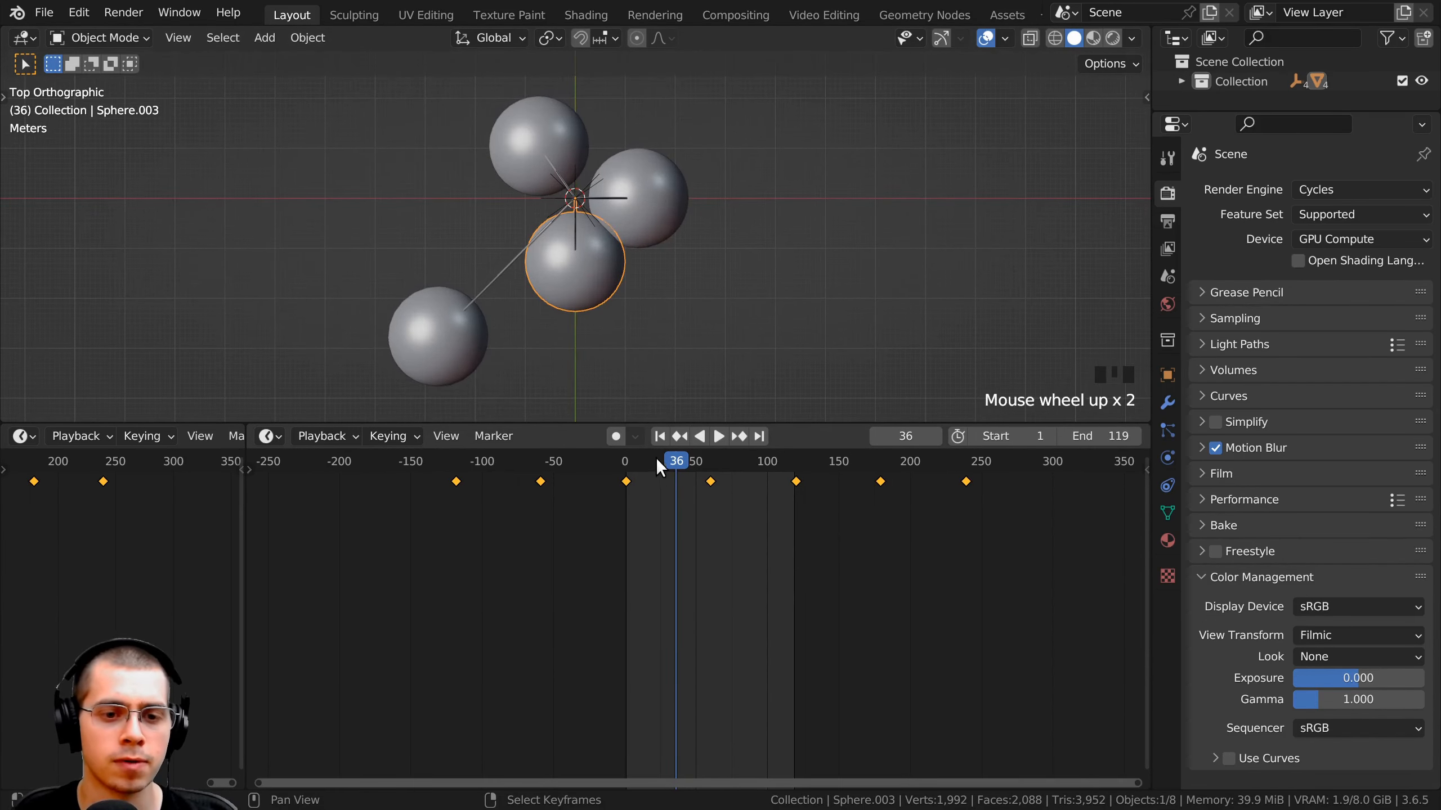
{"action": "key", "text": "space"}
{"action": "left_click_drag", "start_coordinate": [657, 467], "coordinate": [626, 465]}
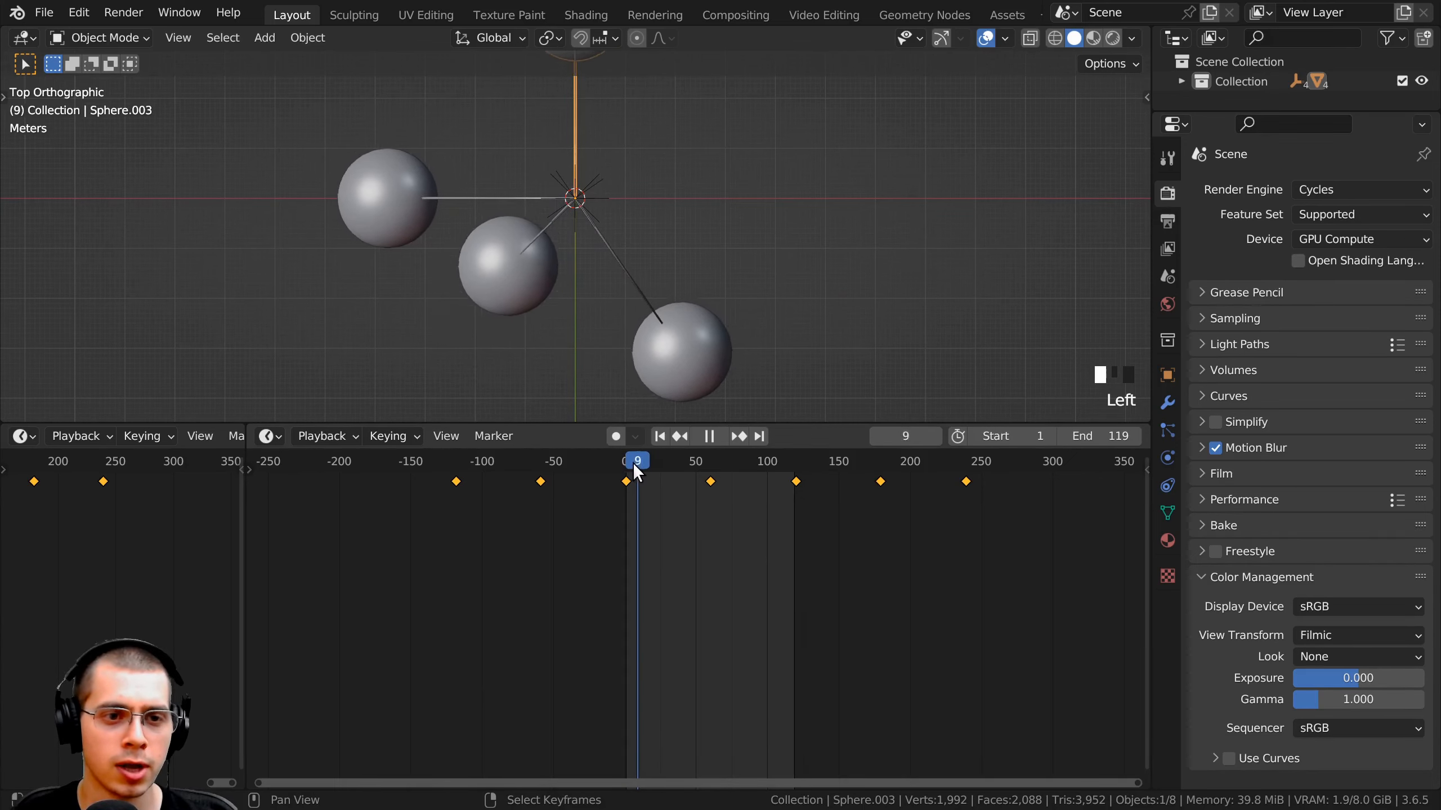
{"action": "key", "text": "space"}
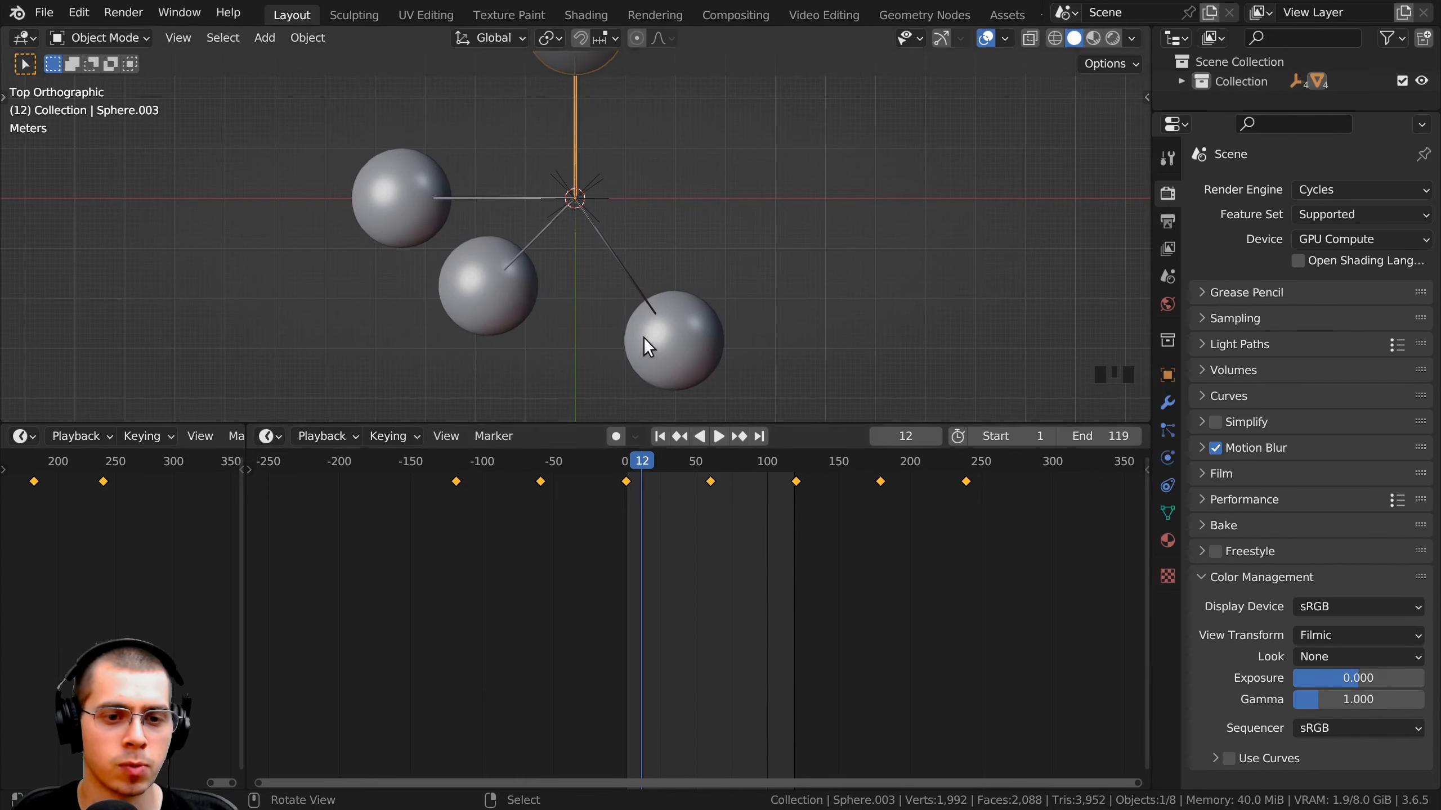
{"action": "middle_click_drag", "start_coordinate": [592, 245], "coordinate": [607, 351], "text": "shift"}
{"action": "scroll", "coordinate": [607, 350], "scroll_direction": "down", "scroll_amount": 2}
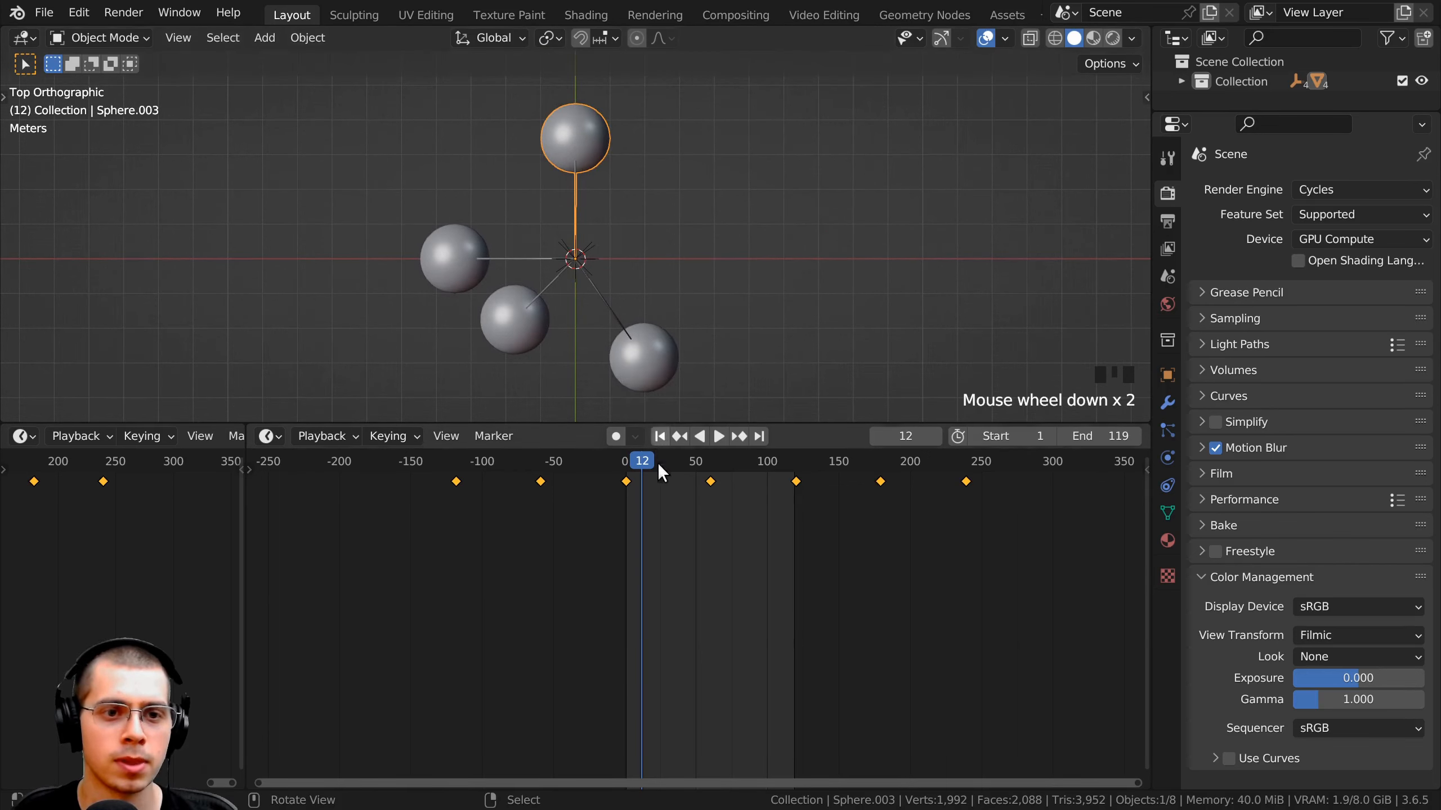
{"action": "key", "text": "g"}
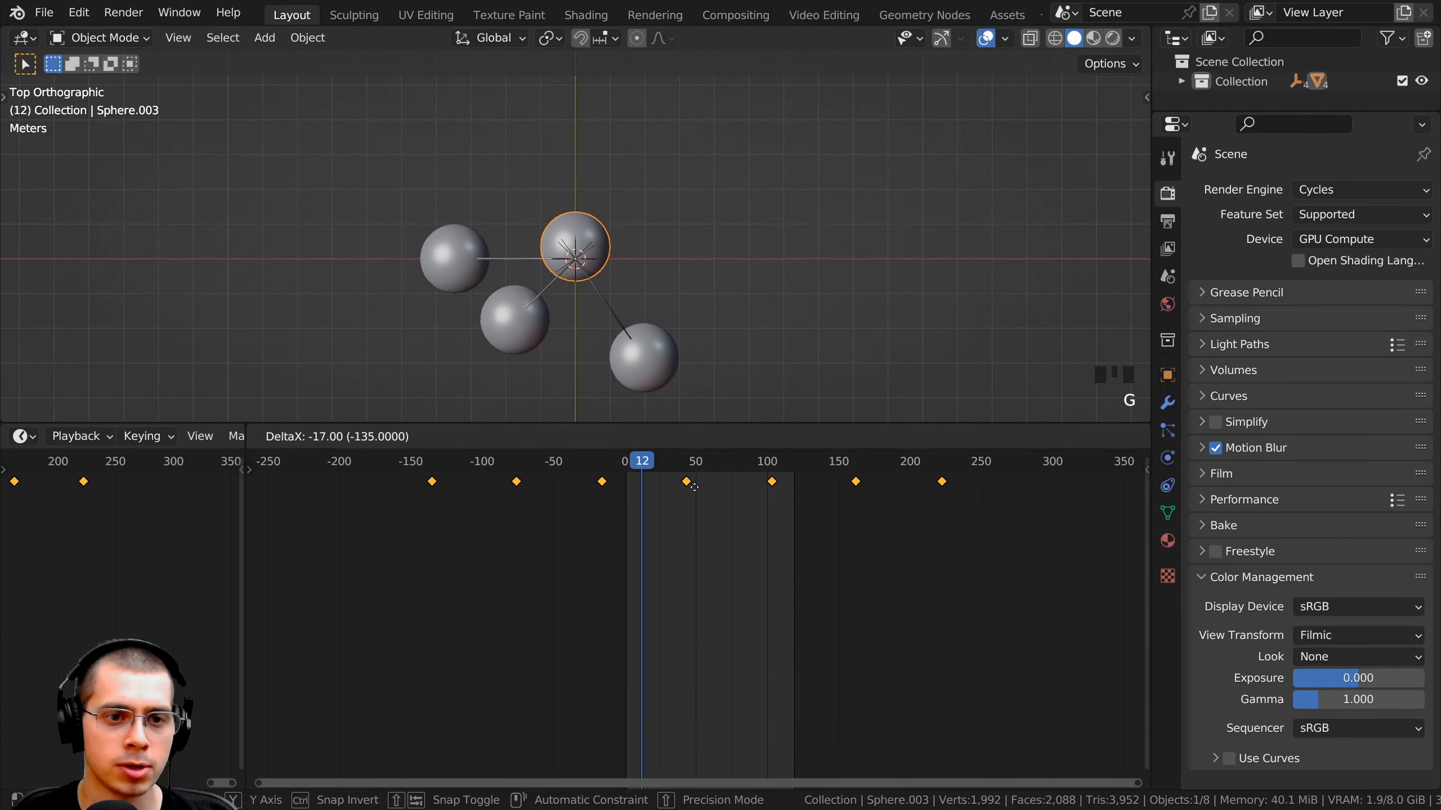
{"action": "left_click", "coordinate": [693, 487]}
- Play the animation from above and scrub to frame 27 to inspect the clearance between the spheres
{"action": "key", "text": "space"}
{"action": "key", "text": "space"}
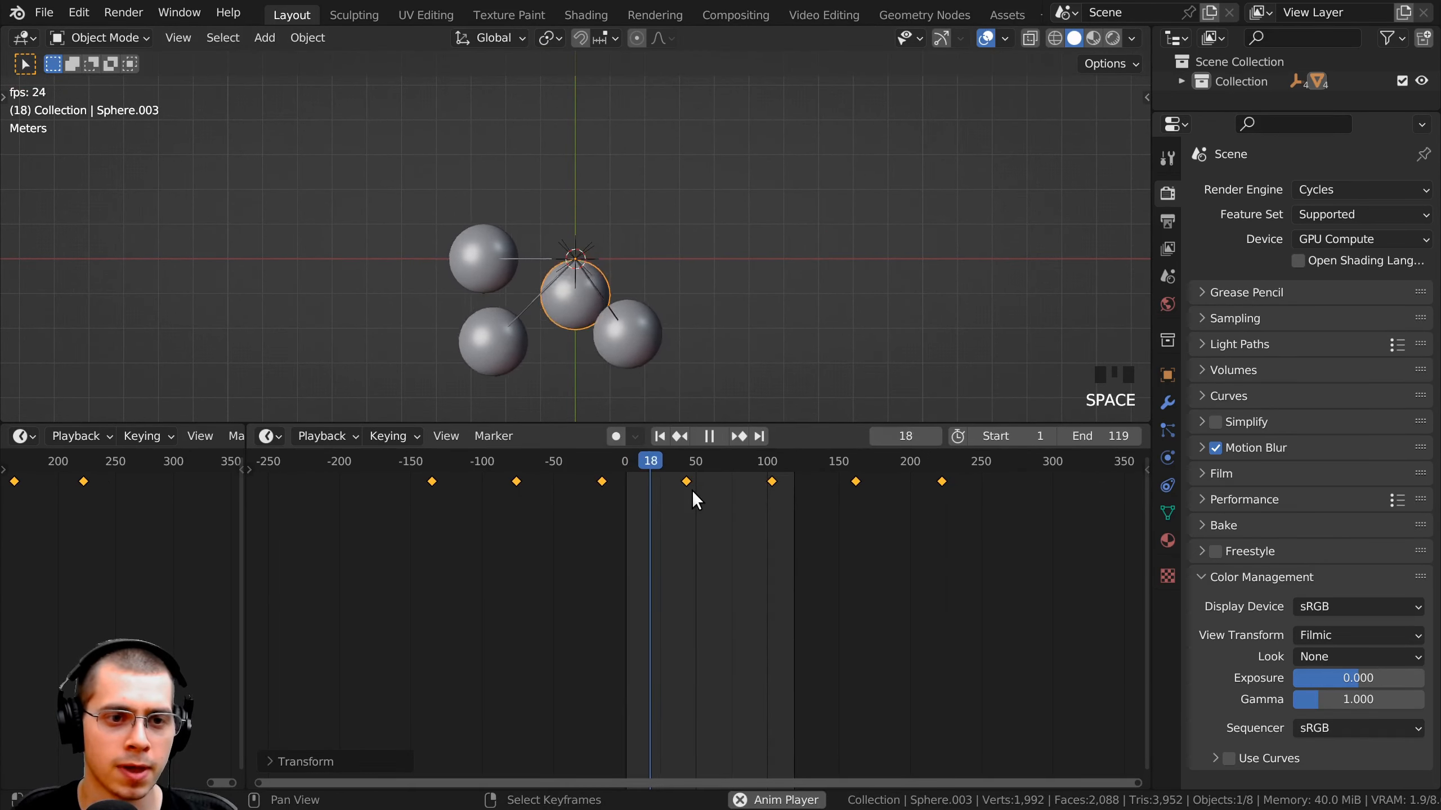
{"action": "left_click_drag", "start_coordinate": [671, 462], "coordinate": [662, 457]}
{"action": "scroll", "coordinate": [581, 137], "scroll_direction": "up", "scroll_amount": 7}
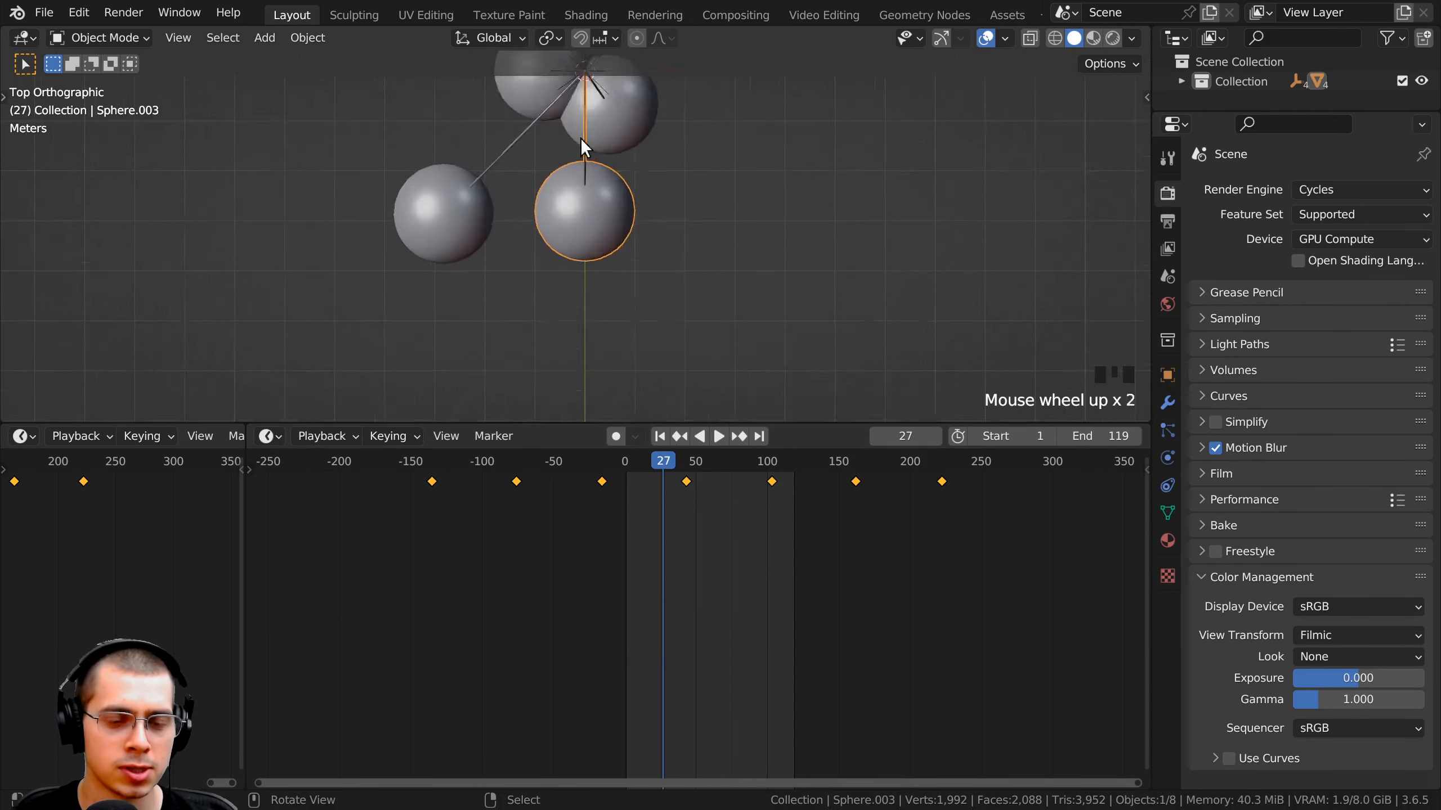
- At frame 11 in top view, shift all keyframes of pendulum Sphere.003 about 4 frames earlier
{"action": "middle_click_drag", "start_coordinate": [328, 194], "coordinate": [408, 349], "text": "shift"}
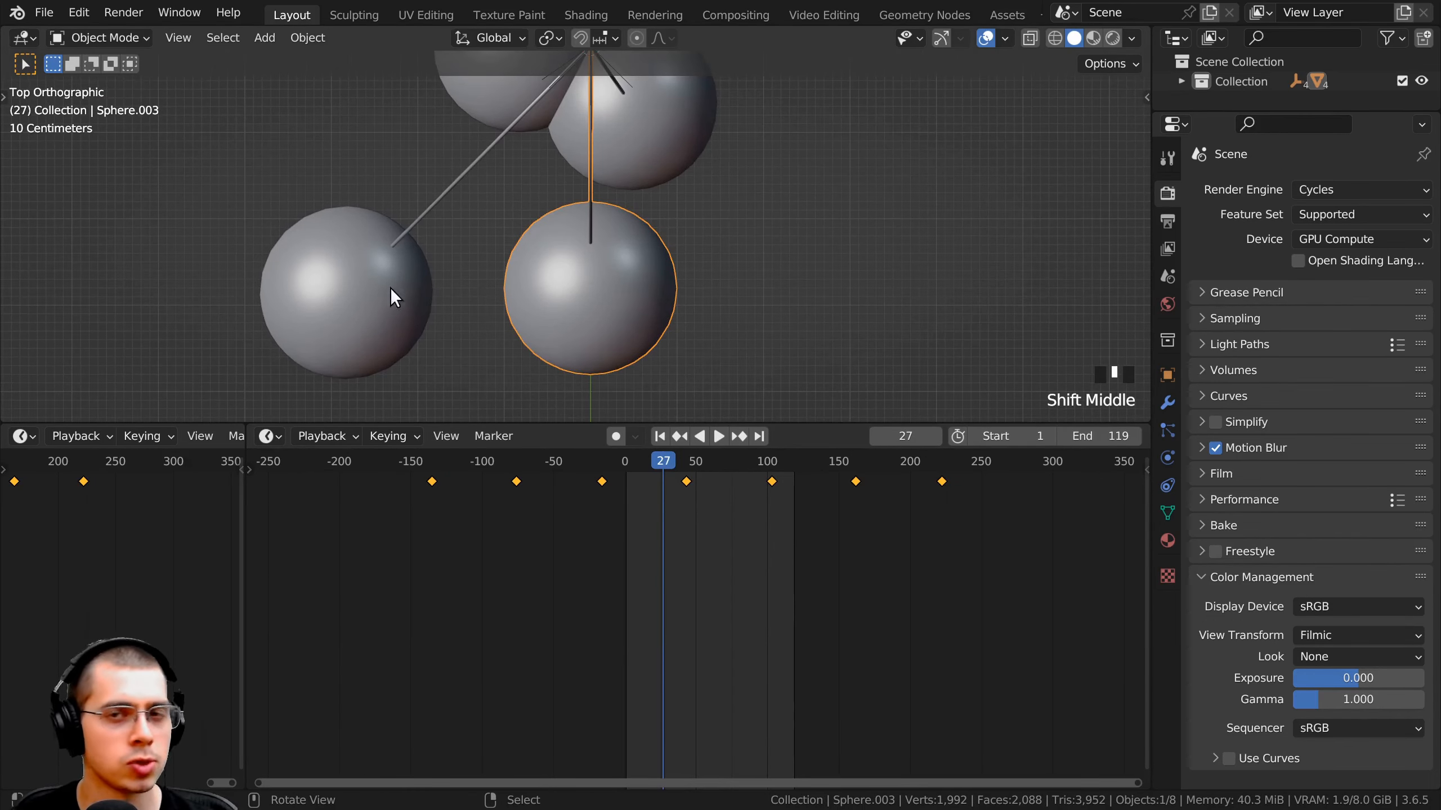
{"action": "left_click_drag", "start_coordinate": [661, 454], "coordinate": [640, 456]}
{"action": "key", "text": "g"}
{"action": "left_click", "coordinate": [709, 469]}
{"action": "scroll", "coordinate": [531, 163], "scroll_direction": "up", "scroll_amount": 5}
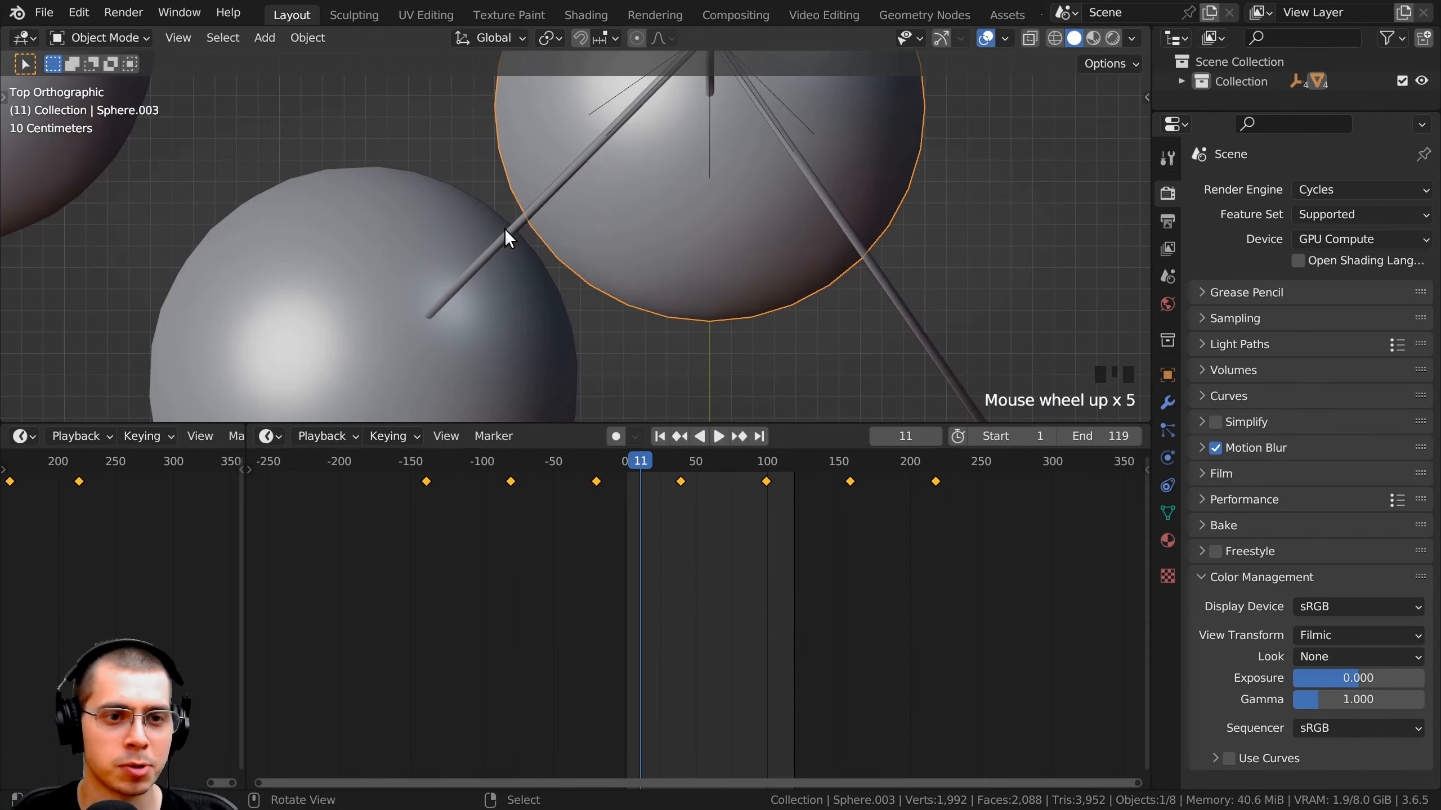
- Play the animation, stop, and at frame 70 shift all keyframes of pendulum Sphere.003 about one frame later
{"action": "key", "text": "space"}
{"action": "scroll", "coordinate": [648, 396], "scroll_direction": "down", "scroll_amount": 7}
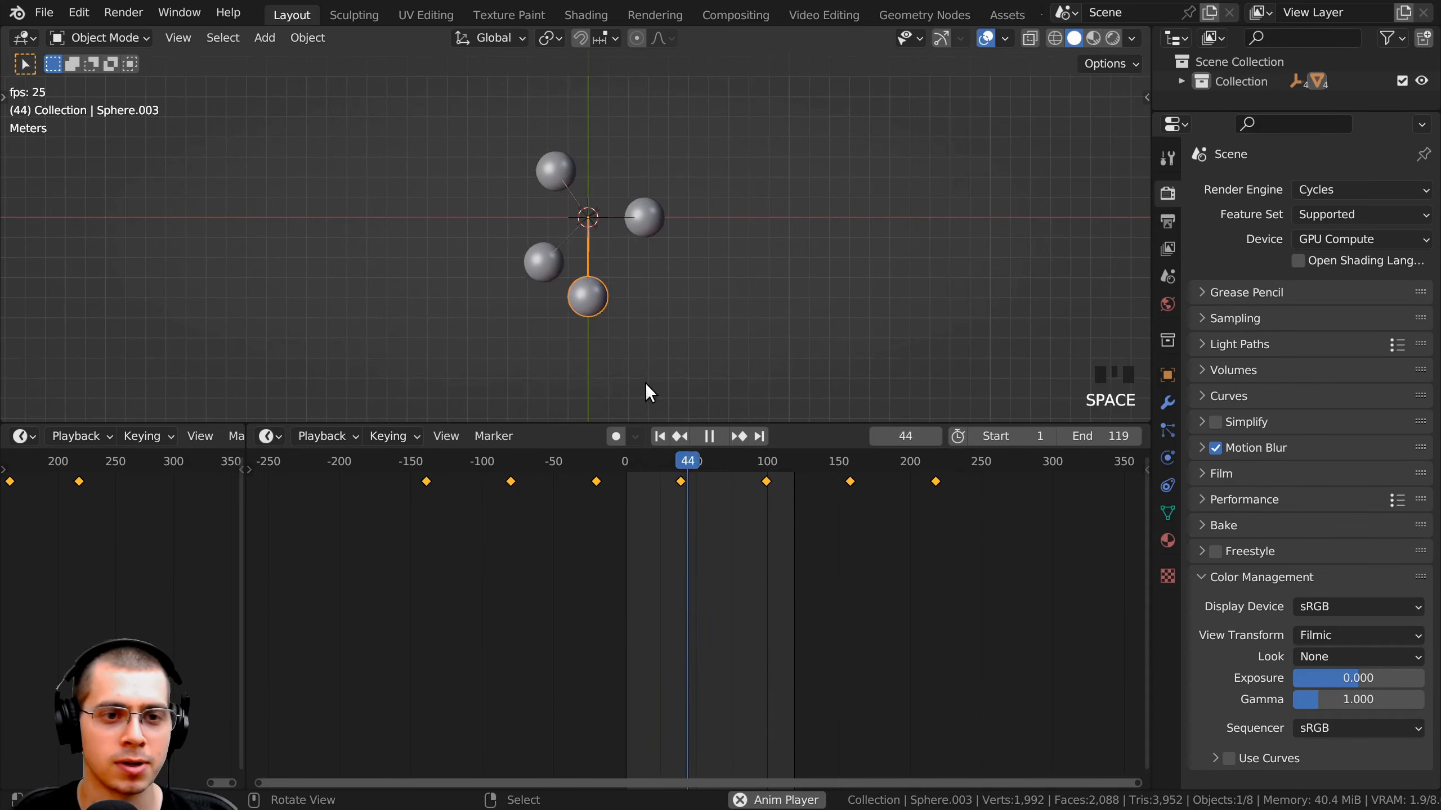
{"action": "key", "text": "space"}
{"action": "scroll", "coordinate": [732, 398], "scroll_direction": "up", "scroll_amount": 2}
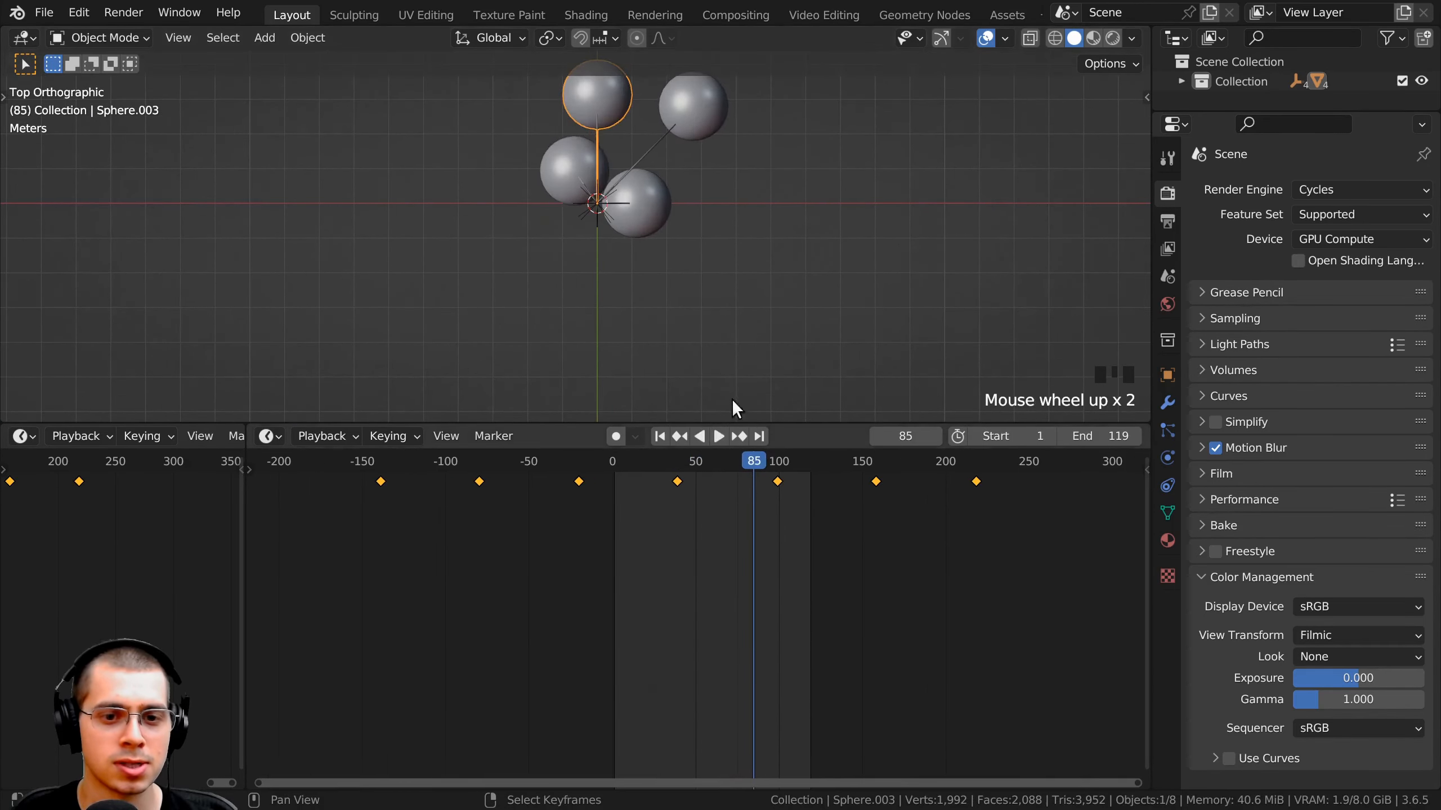
{"action": "scroll", "coordinate": [658, 270], "scroll_direction": "up", "scroll_amount": 1}
{"action": "left_click_drag", "start_coordinate": [763, 464], "coordinate": [729, 457]}
{"action": "scroll", "coordinate": [665, 273], "scroll_direction": "up", "scroll_amount": 2}
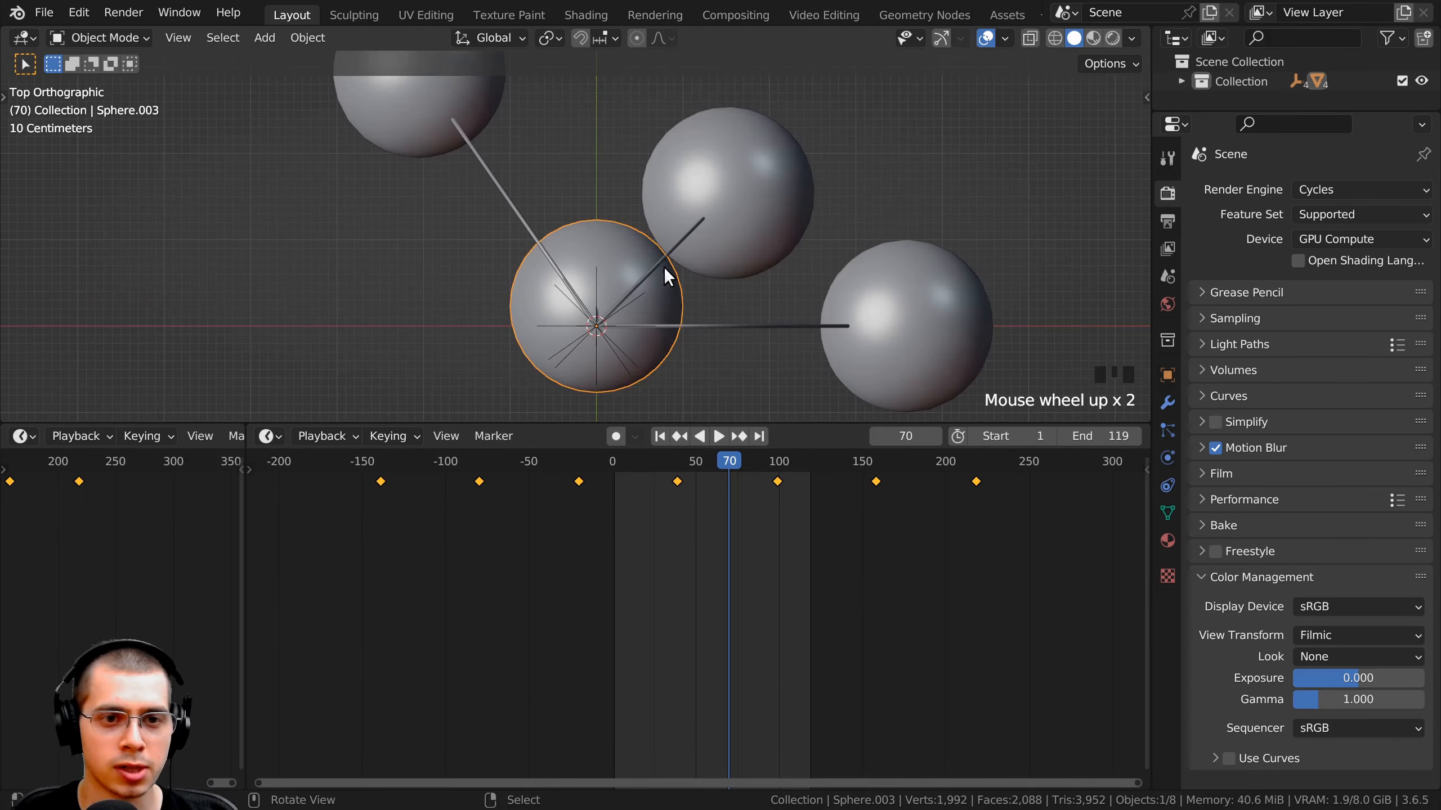
{"action": "key", "text": "g"}
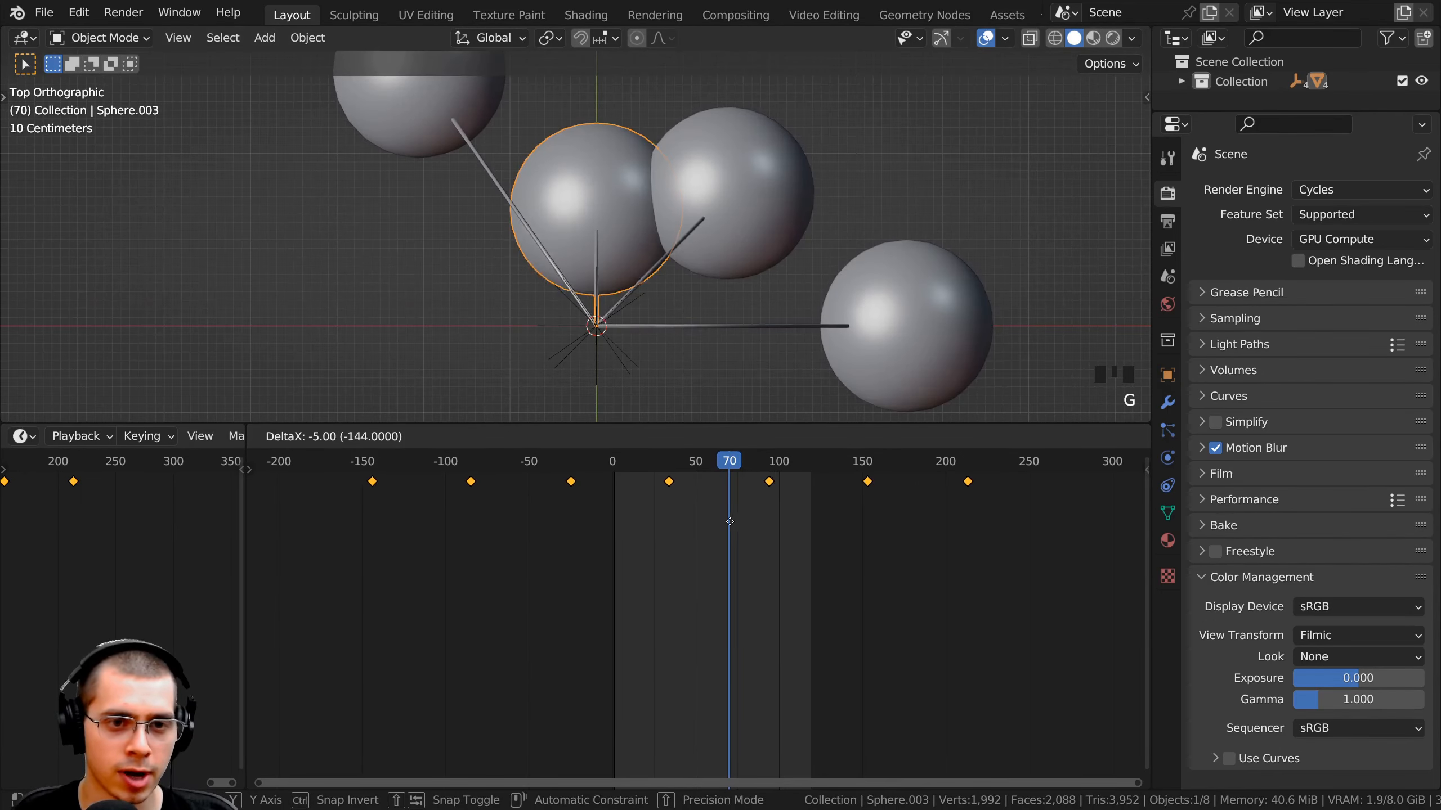
{"action": "left_click", "coordinate": [738, 522]}
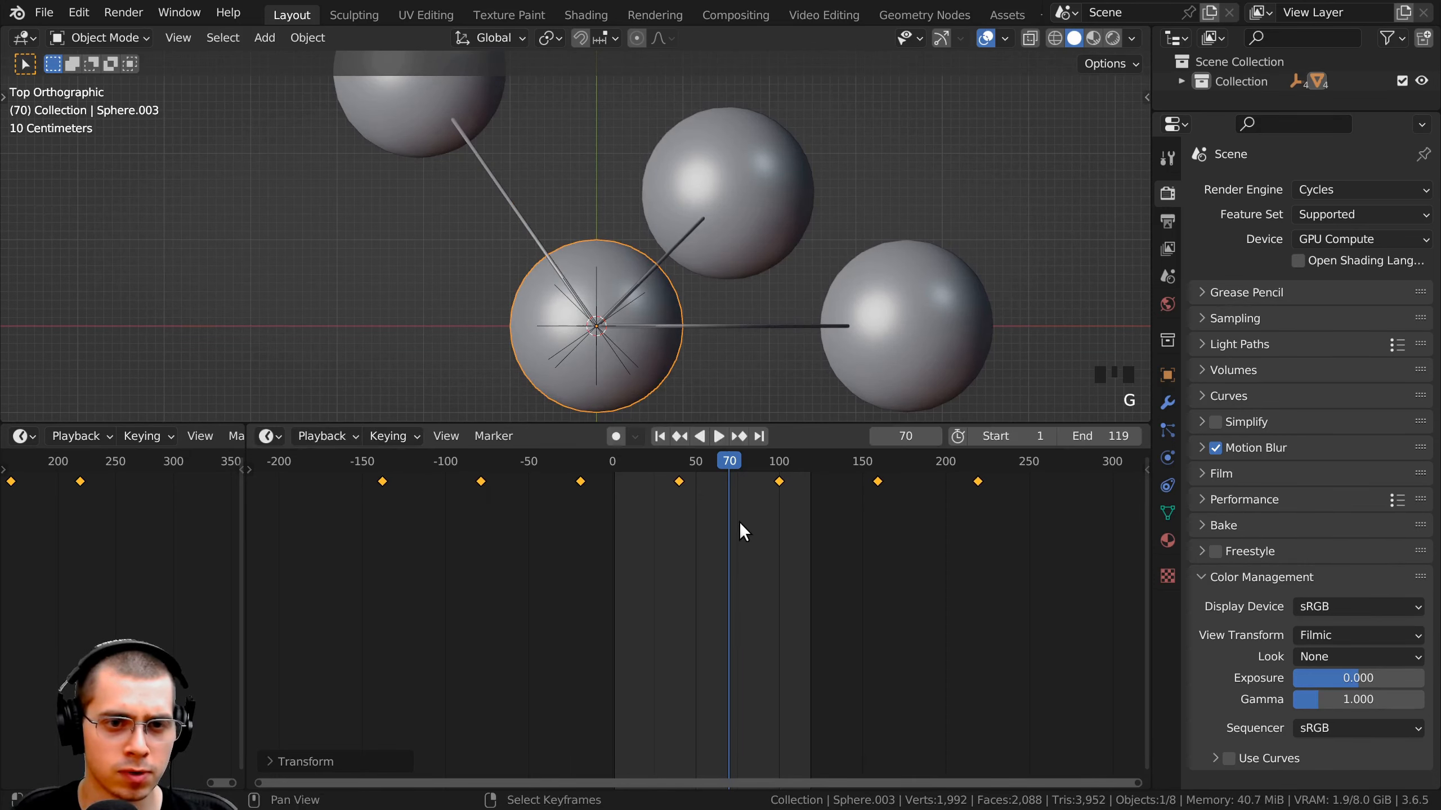
- Play the animation, select only pendulum Sphere.001, stop at frame 34 and shift all its keyframes about 3 frames later
{"action": "key", "text": "space"}
{"action": "scroll", "coordinate": [664, 361], "scroll_direction": "down", "scroll_amount": 3}
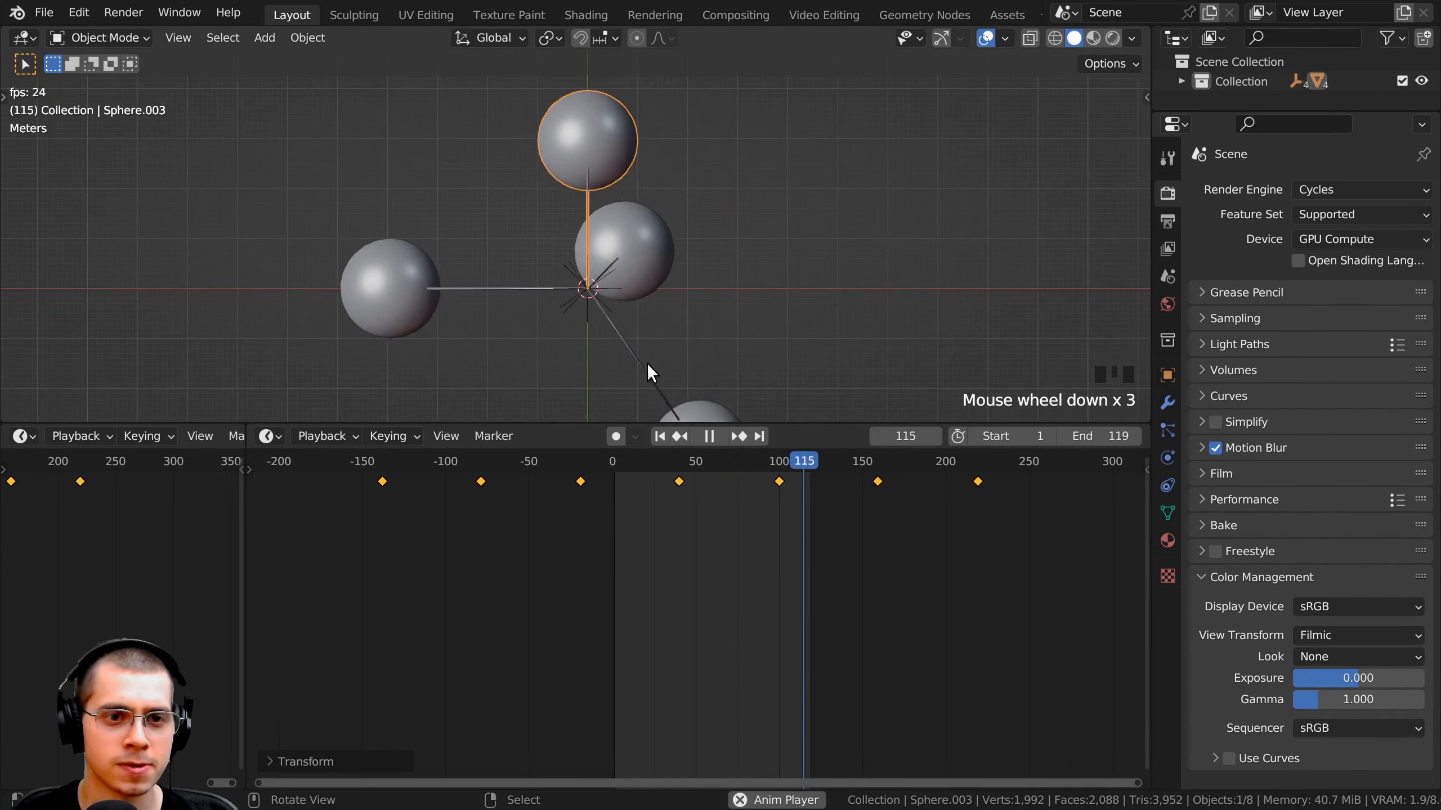
{"action": "scroll", "coordinate": [619, 352], "scroll_direction": "down", "scroll_amount": 2}
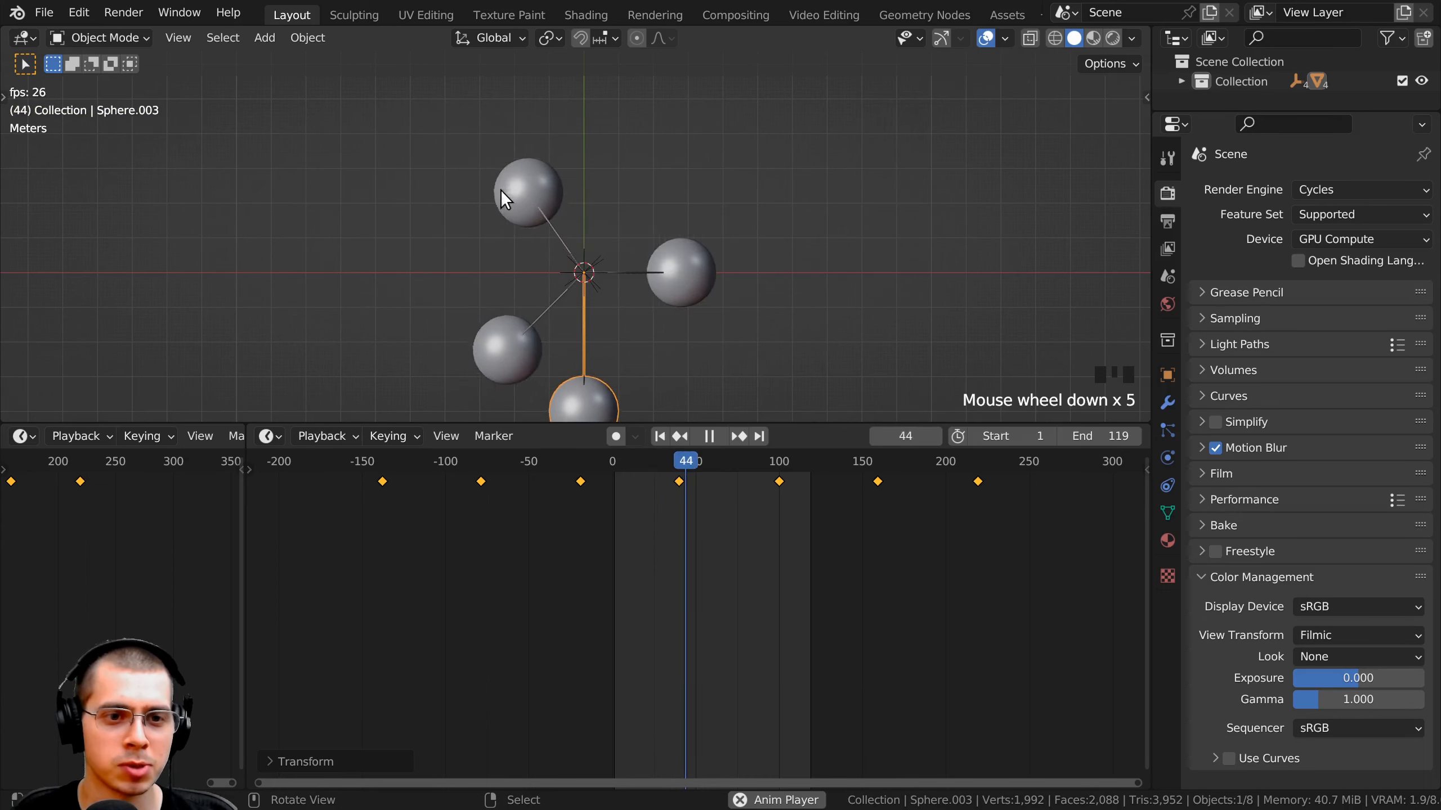
{"action": "right_click", "coordinate": [501, 186]}
{"action": "right_click", "coordinate": [701, 297]}
{"action": "right_click", "coordinate": [543, 203]}
{"action": "key", "text": "space"}
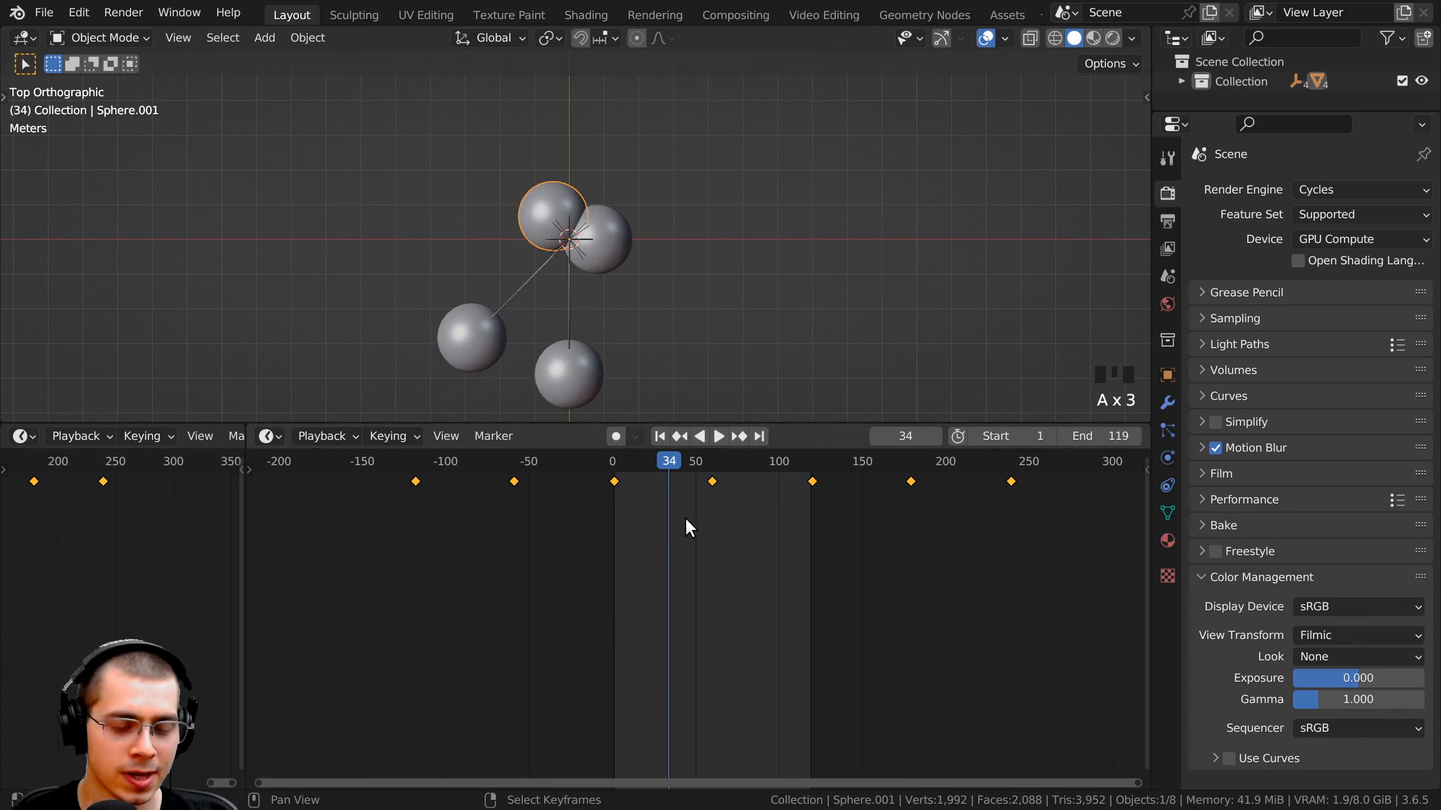
{"action": "key", "text": "g"}
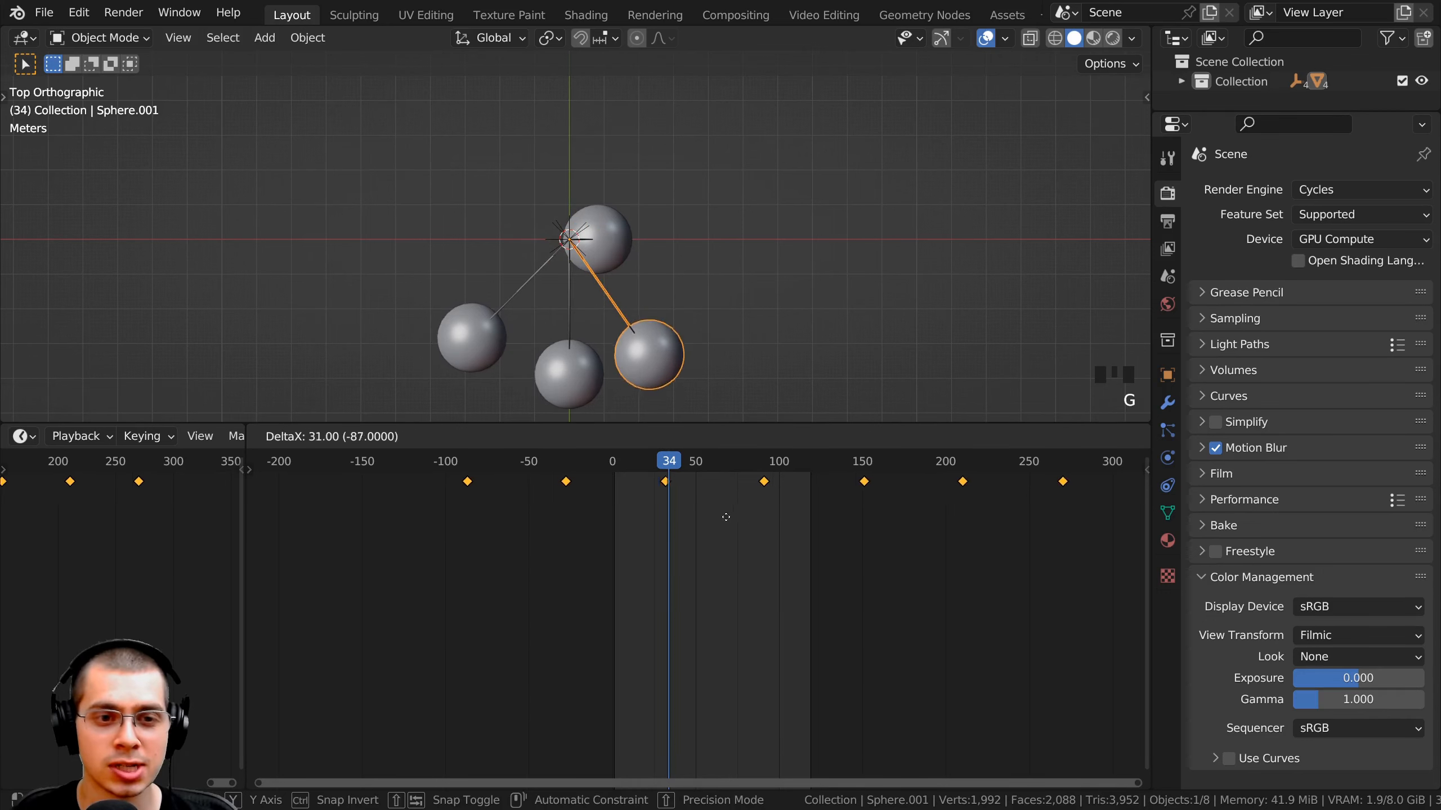
{"action": "left_click", "coordinate": [691, 515]}
- During playback, shift all keyframes of pendulum Sphere.001 about 16 frames earlier, and stop the animation
{"action": "key", "text": "space"}
{"action": "key", "text": "g"}
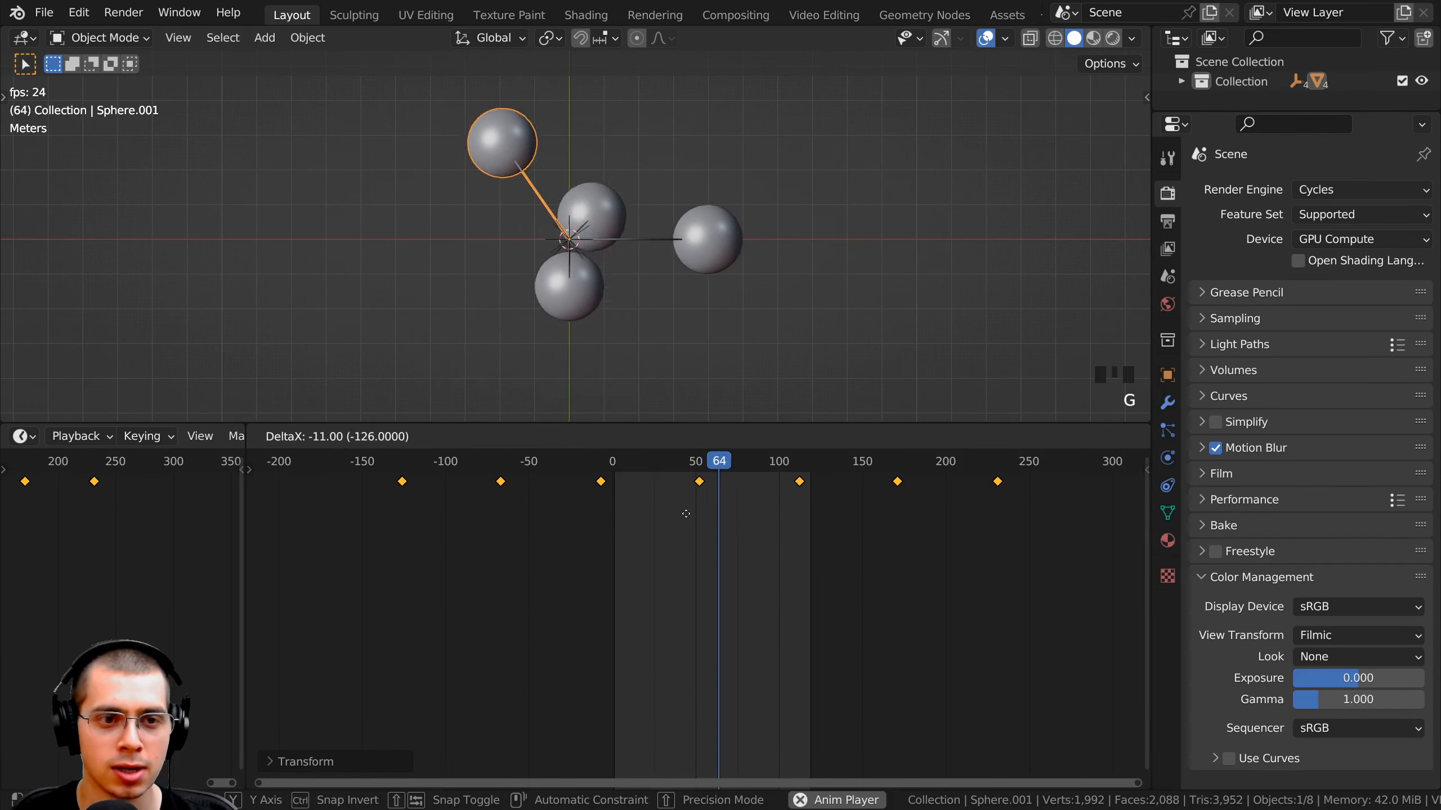
{"action": "left_click", "coordinate": [677, 513]}
{"action": "key", "text": "space"}
- At frame 102, shift all keyframes of pendulum Sphere.001 about 25 frames later, and play the animation briefly to check
{"action": "left_click_drag", "start_coordinate": [738, 468], "coordinate": [782, 461]}
{"action": "key", "text": "g"}
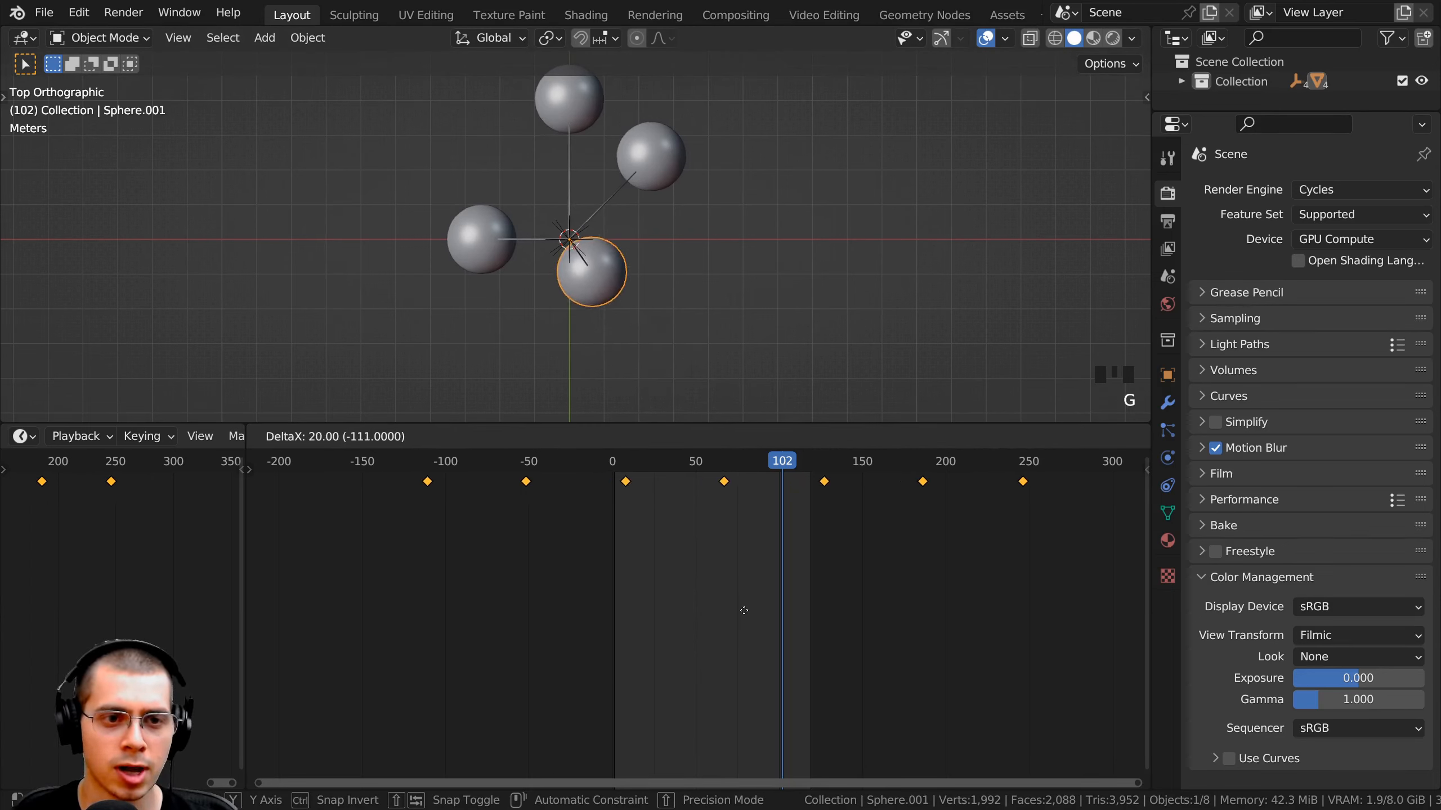
{"action": "key", "text": "space"}
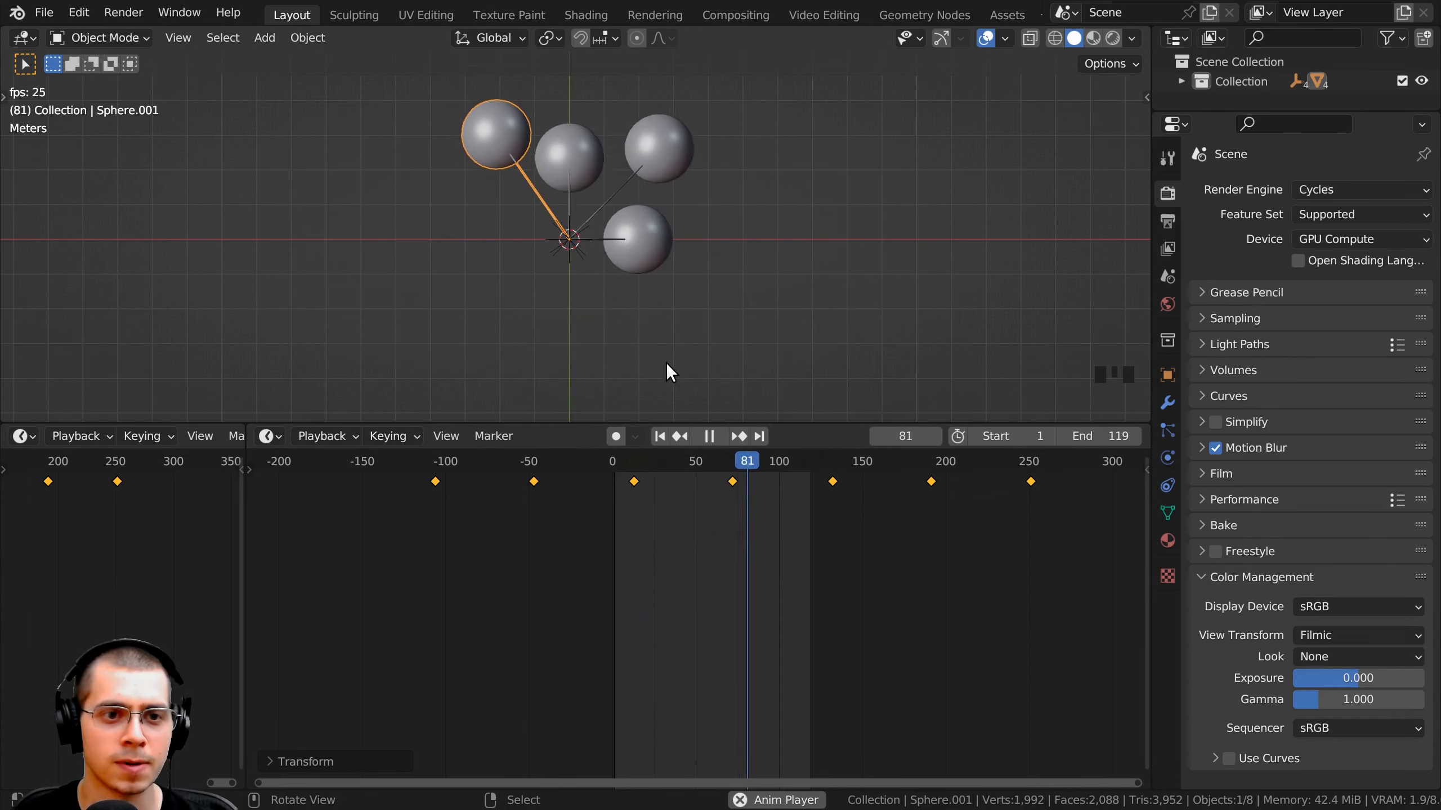
{"action": "key", "text": "space"}
- At frame 88, shift all keyframes of pendulum Sphere.001 about 7 frames later and replay the animation
{"action": "scroll", "coordinate": [554, 334], "scroll_direction": "up", "scroll_amount": 5}
{"action": "middle_click_drag", "start_coordinate": [554, 334], "coordinate": [624, 142], "text": "shift"}
{"action": "key", "text": "g"}
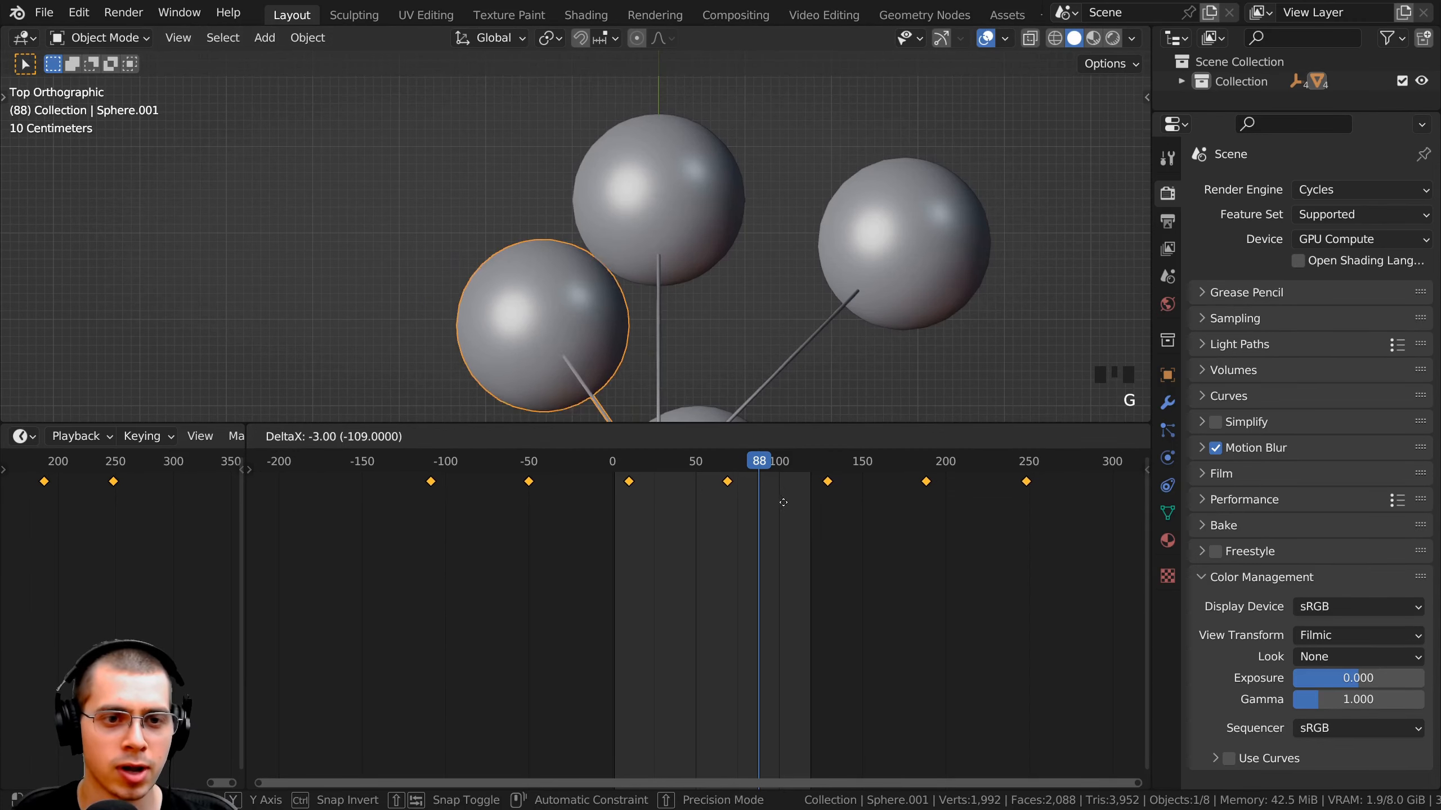
{"action": "left_click", "coordinate": [797, 509]}
{"action": "key", "text": "space"}
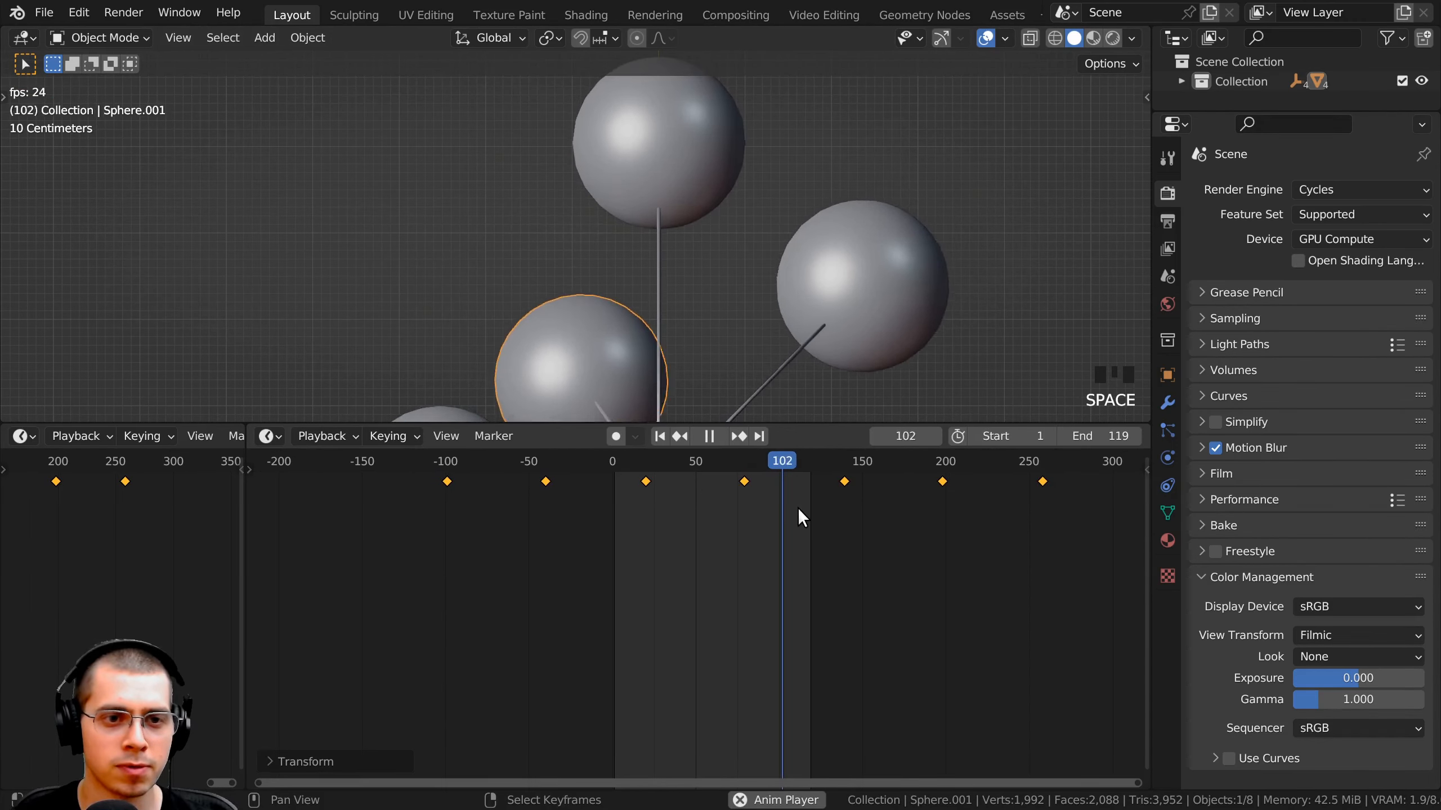
{"action": "scroll", "coordinate": [742, 372], "scroll_direction": "down", "scroll_amount": 3}
{"action": "key", "text": "space"}
- At frame 112, select pendulum Sphere.002, shift all its keyframes 2 frames later and play the result
{"action": "key", "text": "Left"}
{"action": "key", "text": "Left"}
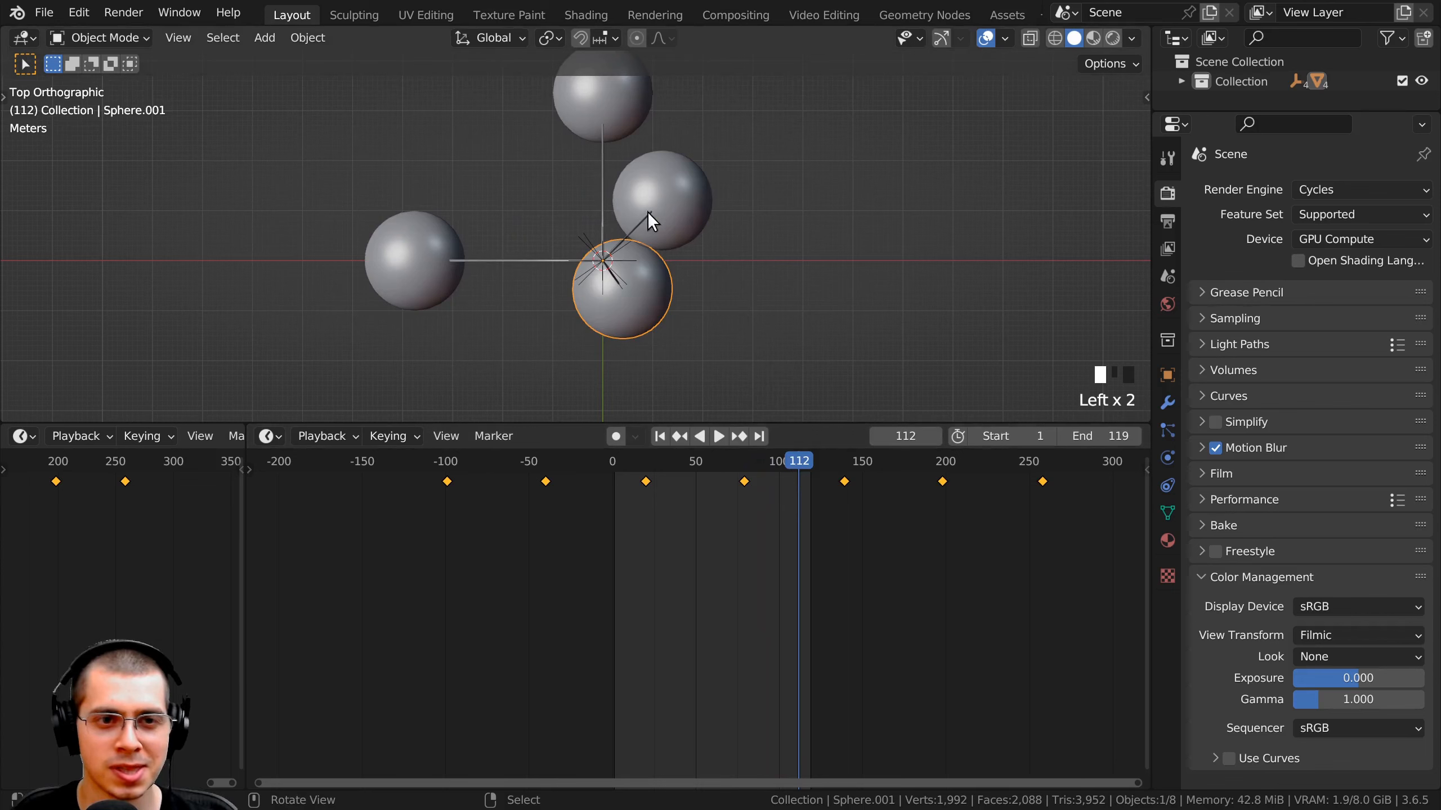
{"action": "right_click", "coordinate": [659, 191]}
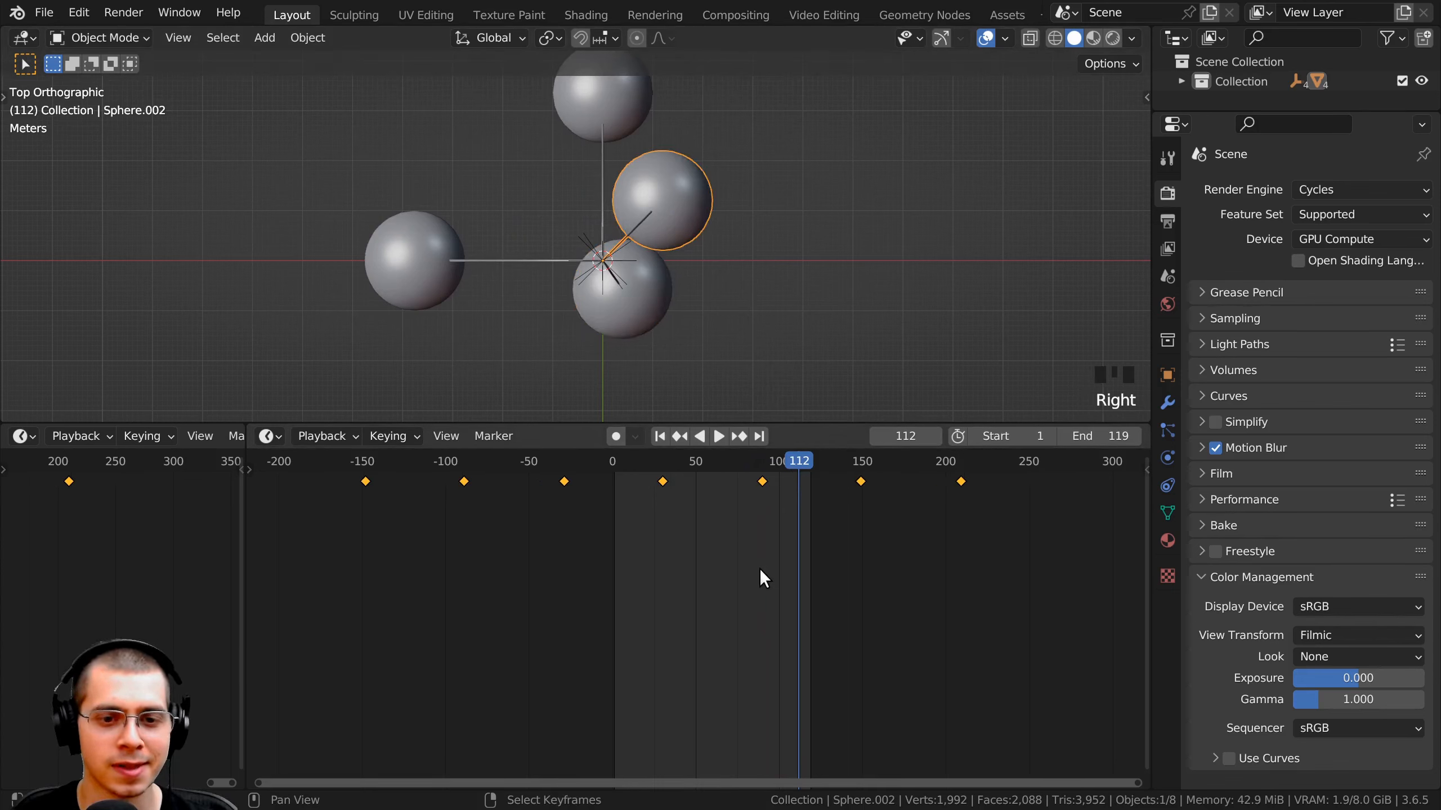
{"action": "key", "text": "g"}
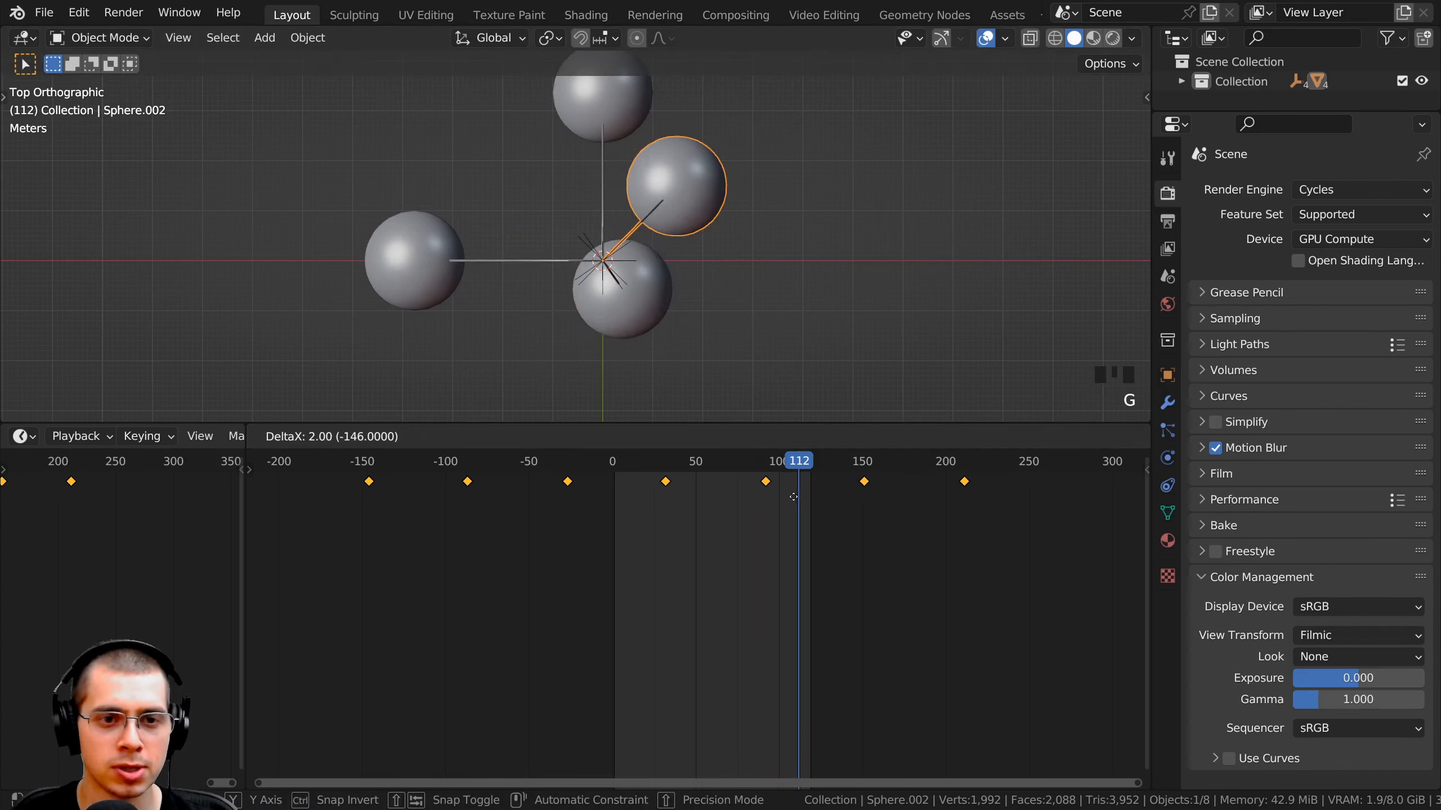
{"action": "left_click", "coordinate": [792, 496]}
{"action": "key", "text": "space"}
{"action": "key", "text": "space"}
- Select pendulum Sphere.003, shift all its keyframes 2 frames later at frame 7 and start playback
{"action": "right_click", "coordinate": [626, 329]}
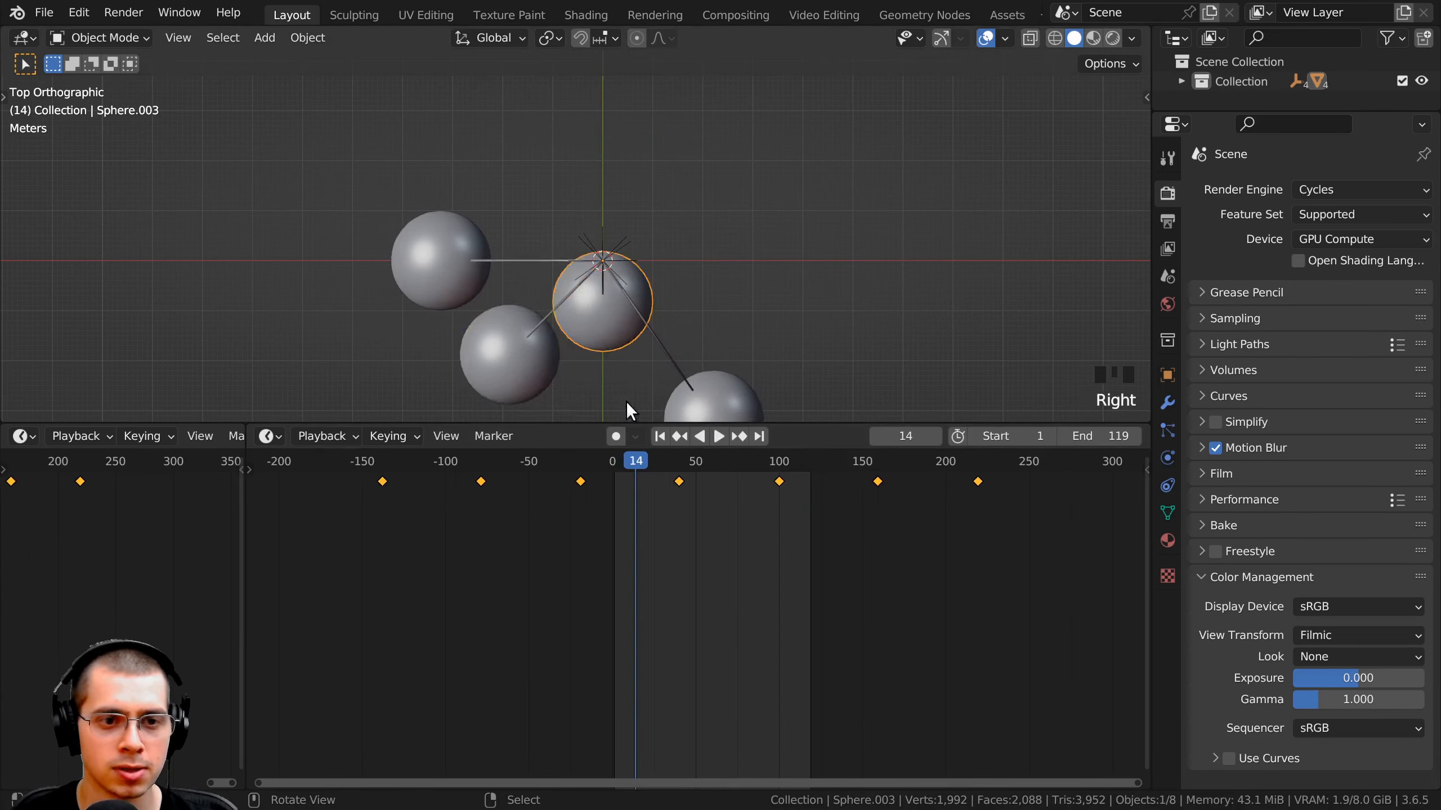
{"action": "left_click", "coordinate": [624, 460]}
{"action": "key", "text": "g"}
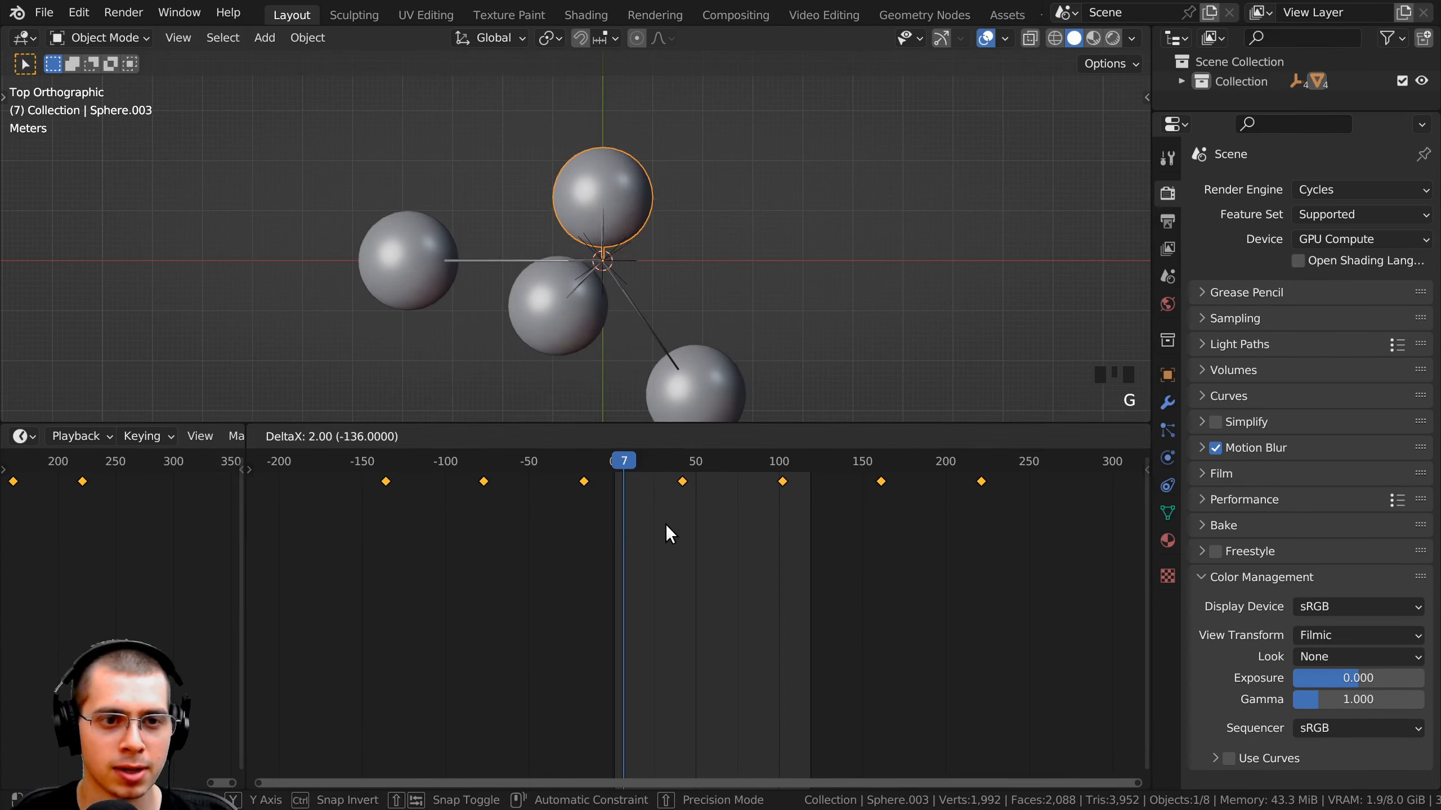
{"action": "left_click", "coordinate": [666, 525]}
{"action": "key", "text": "space"}
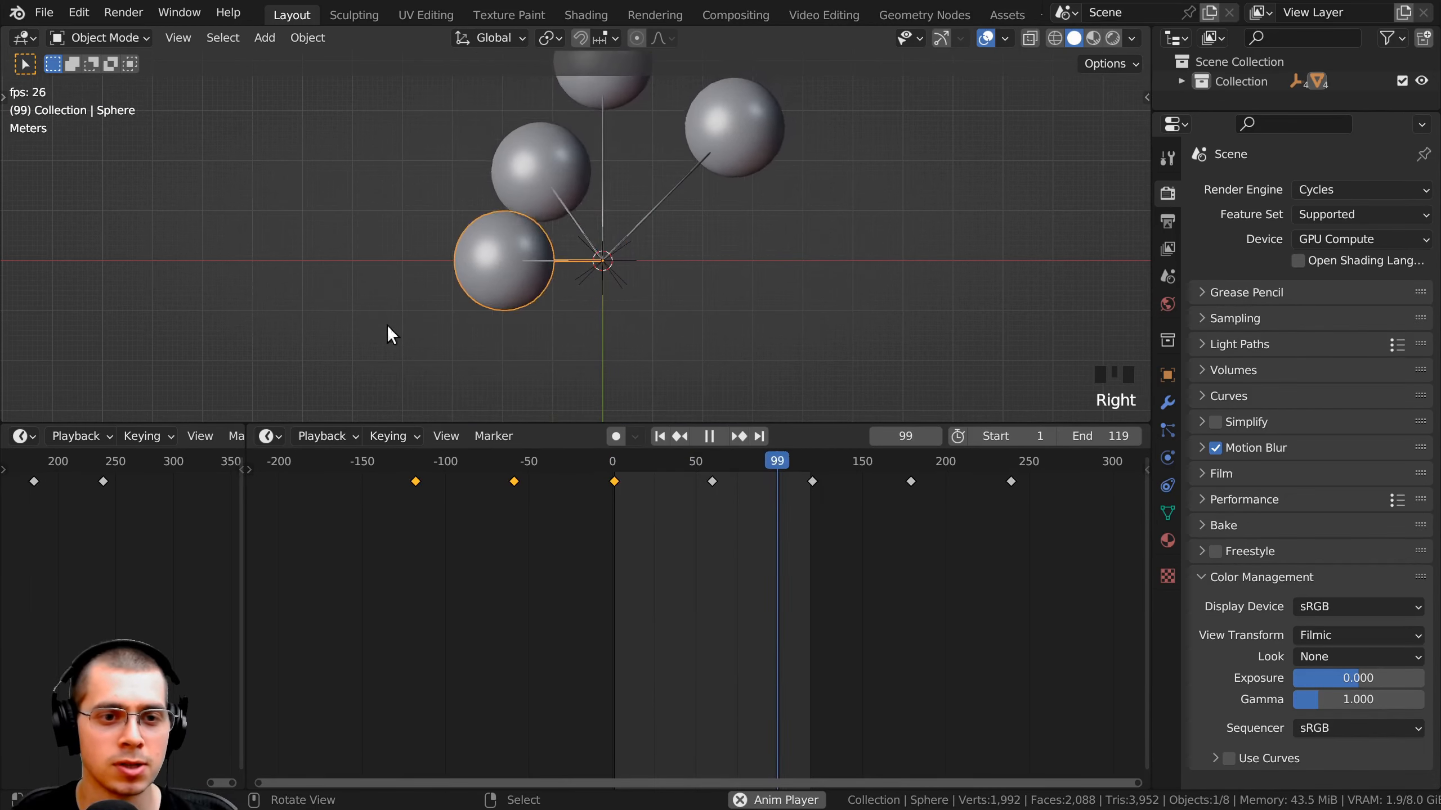
{"action": "key", "text": "g"}
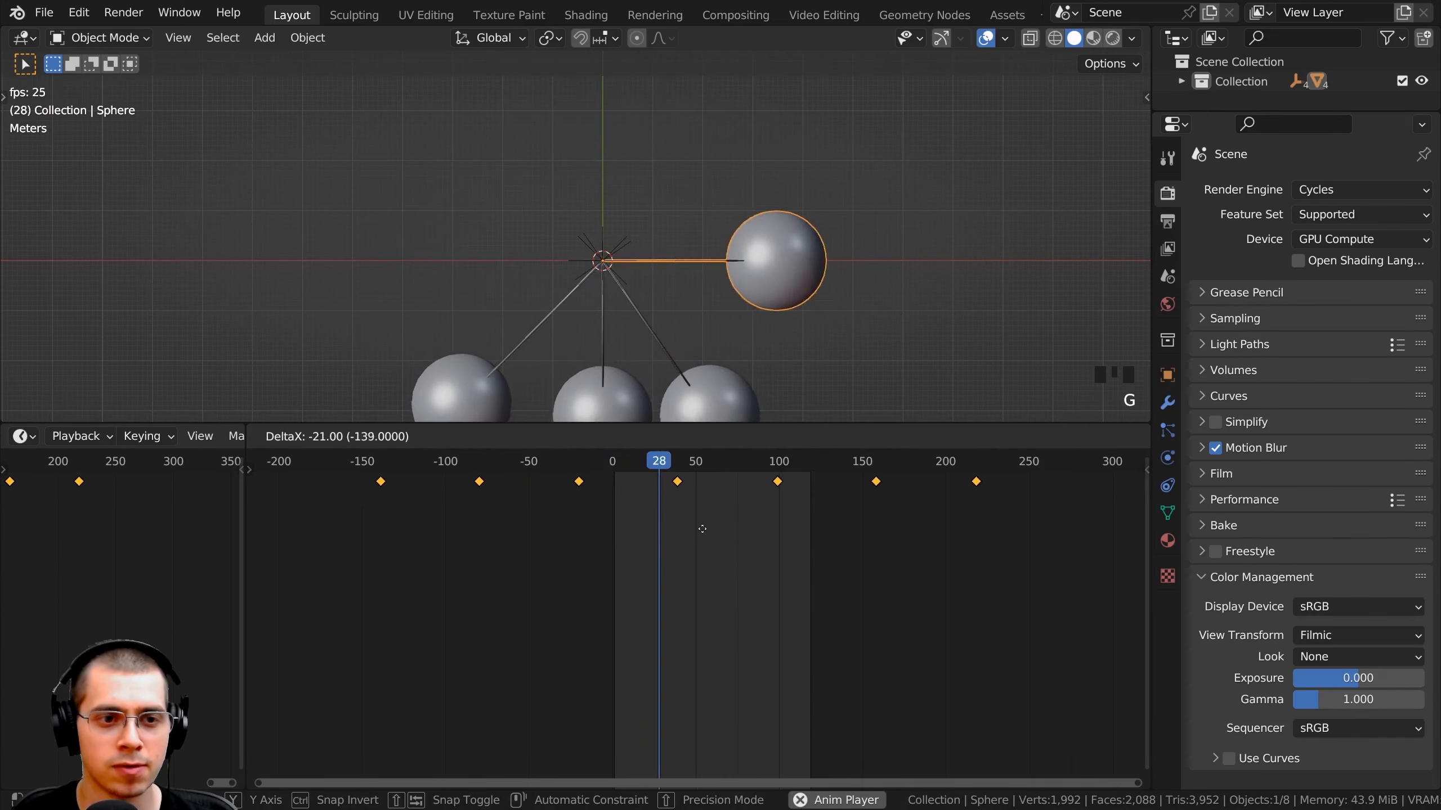
{"action": "left_click", "coordinate": [700, 537]}
{"action": "key", "text": "g"}
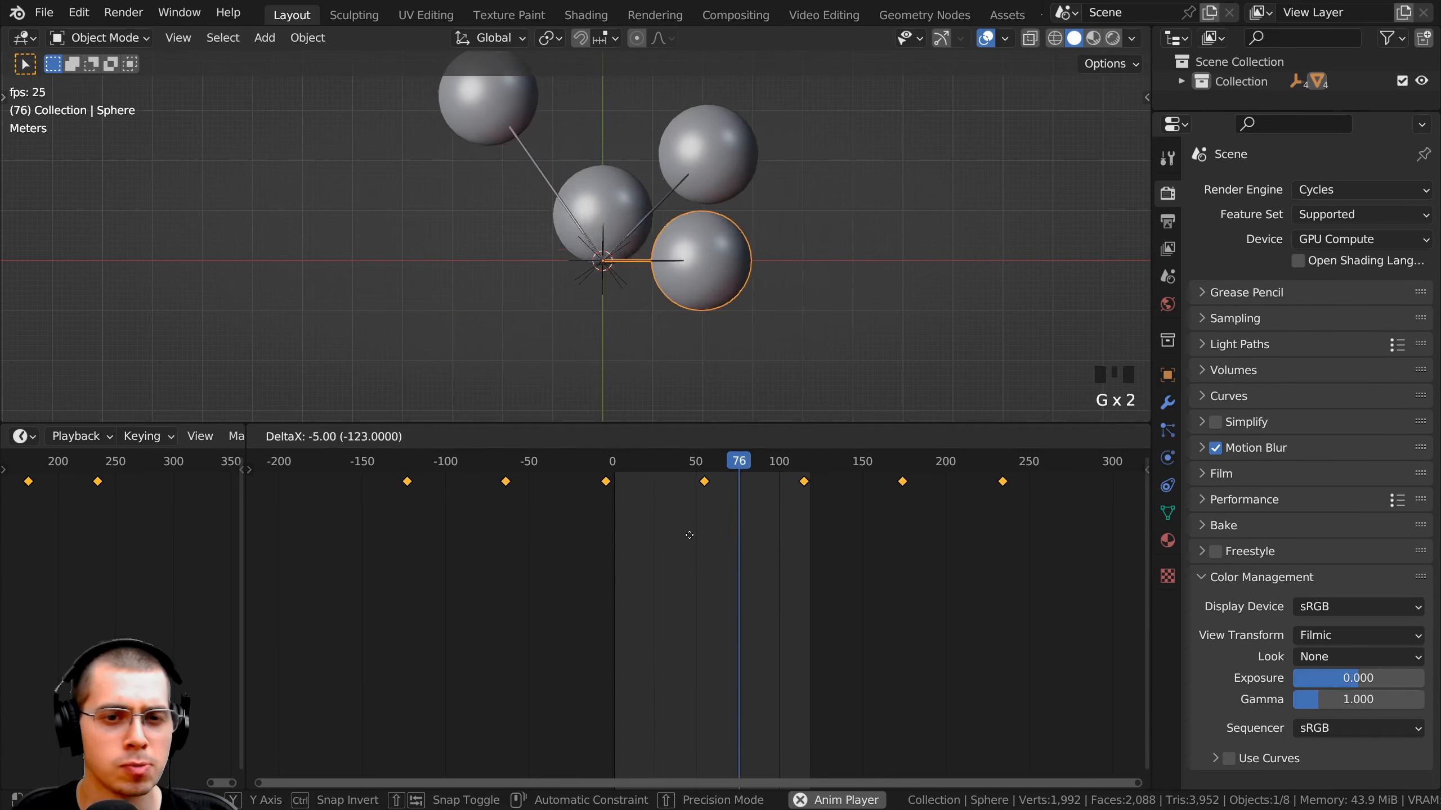
{"action": "left_click", "coordinate": [700, 535]}
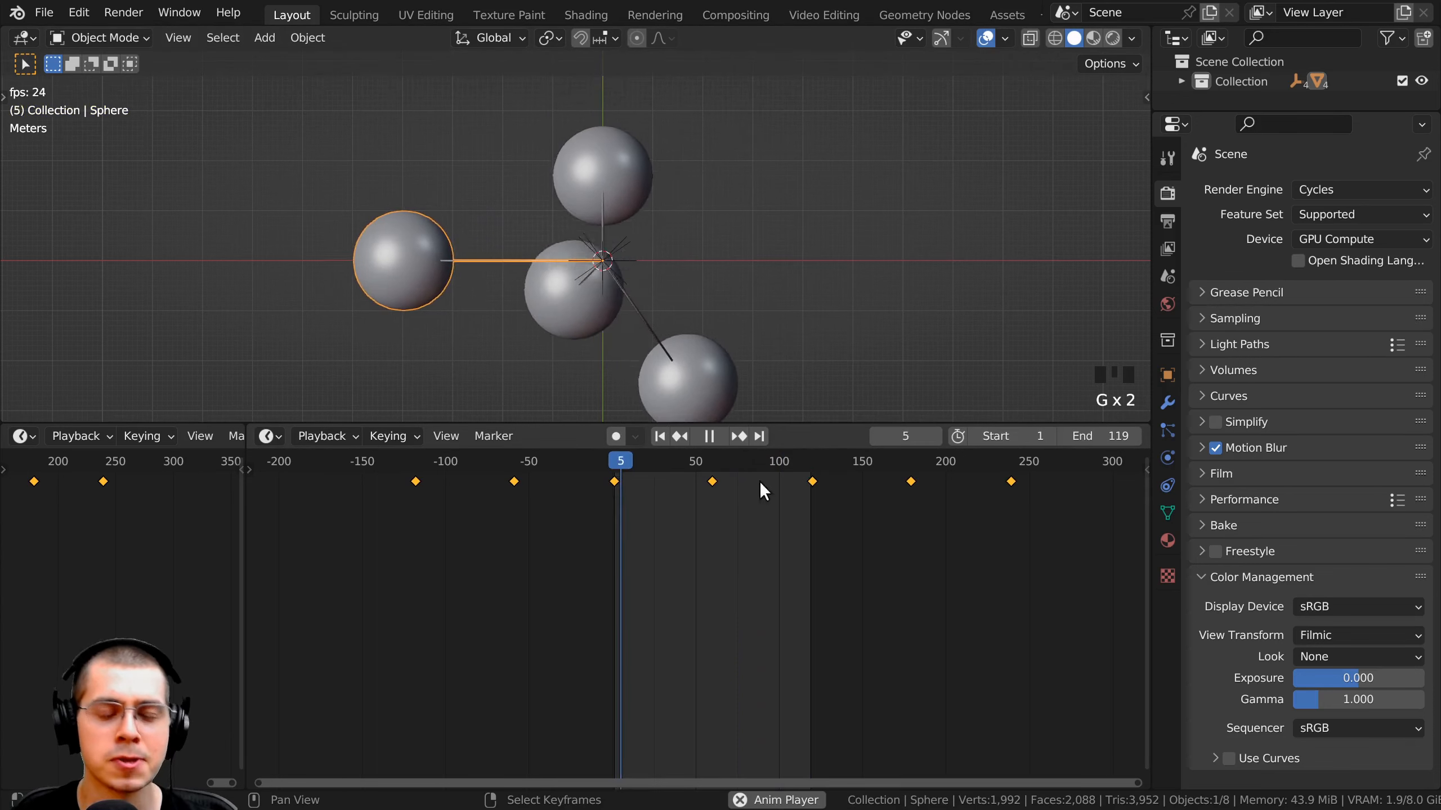
- In perspective, scrub between frames 96 and 100 and examine the clearance between Sphere.001 and the neighbouring pendulums
{"action": "scroll", "coordinate": [731, 394], "scroll_direction": "down", "scroll_amount": 1}
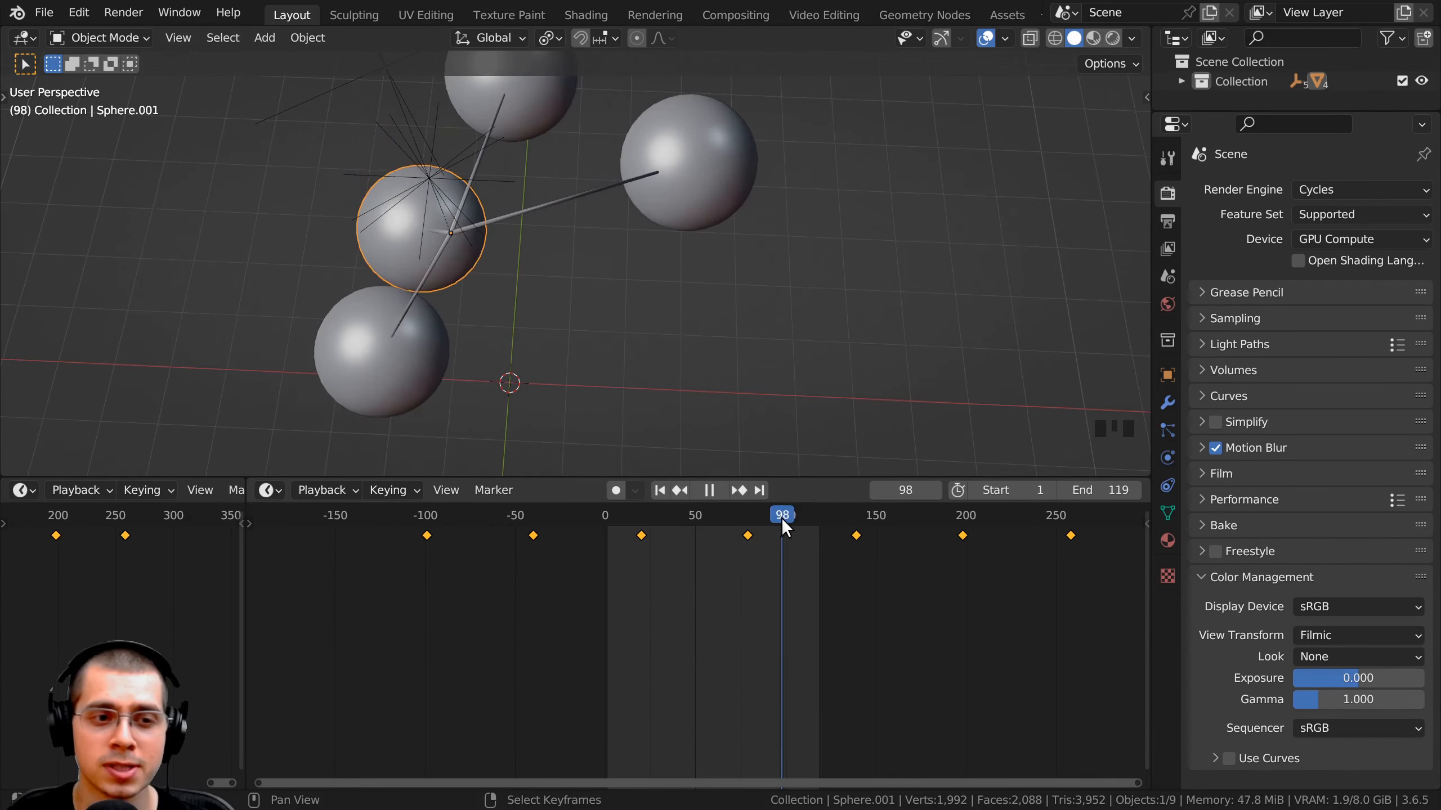
{"action": "key", "text": "space"}
{"action": "middle_click_drag", "start_coordinate": [587, 389], "coordinate": [757, 518]}
{"action": "left_click_drag", "start_coordinate": [757, 518], "coordinate": [777, 511]}
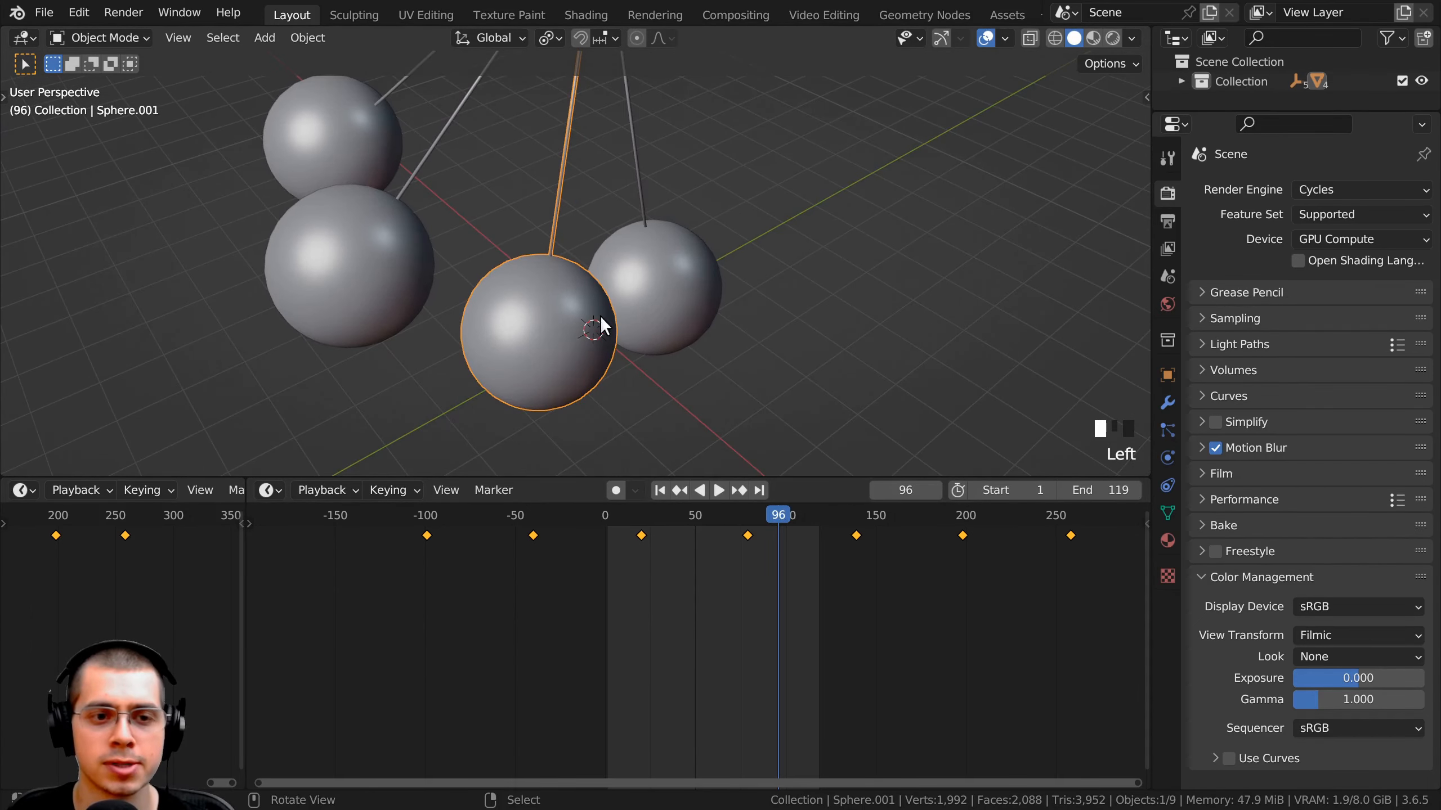
{"action": "middle_click_drag", "start_coordinate": [600, 316], "coordinate": [732, 486]}
{"action": "left_click_drag", "start_coordinate": [776, 516], "coordinate": [785, 523]}
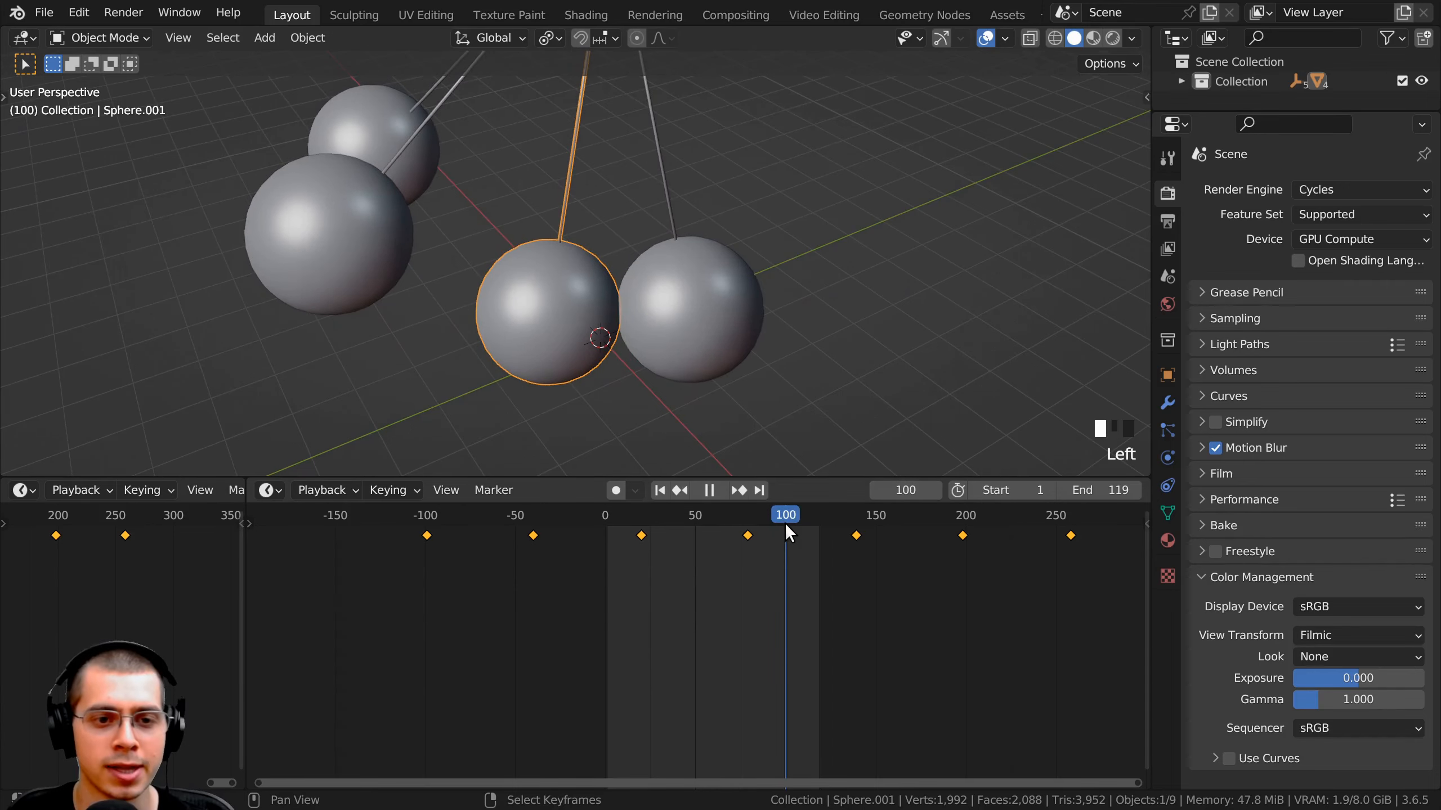
{"action": "middle_click_drag", "start_coordinate": [698, 397], "coordinate": [675, 315]}
{"action": "scroll", "coordinate": [675, 316], "scroll_direction": "down", "scroll_amount": 3}
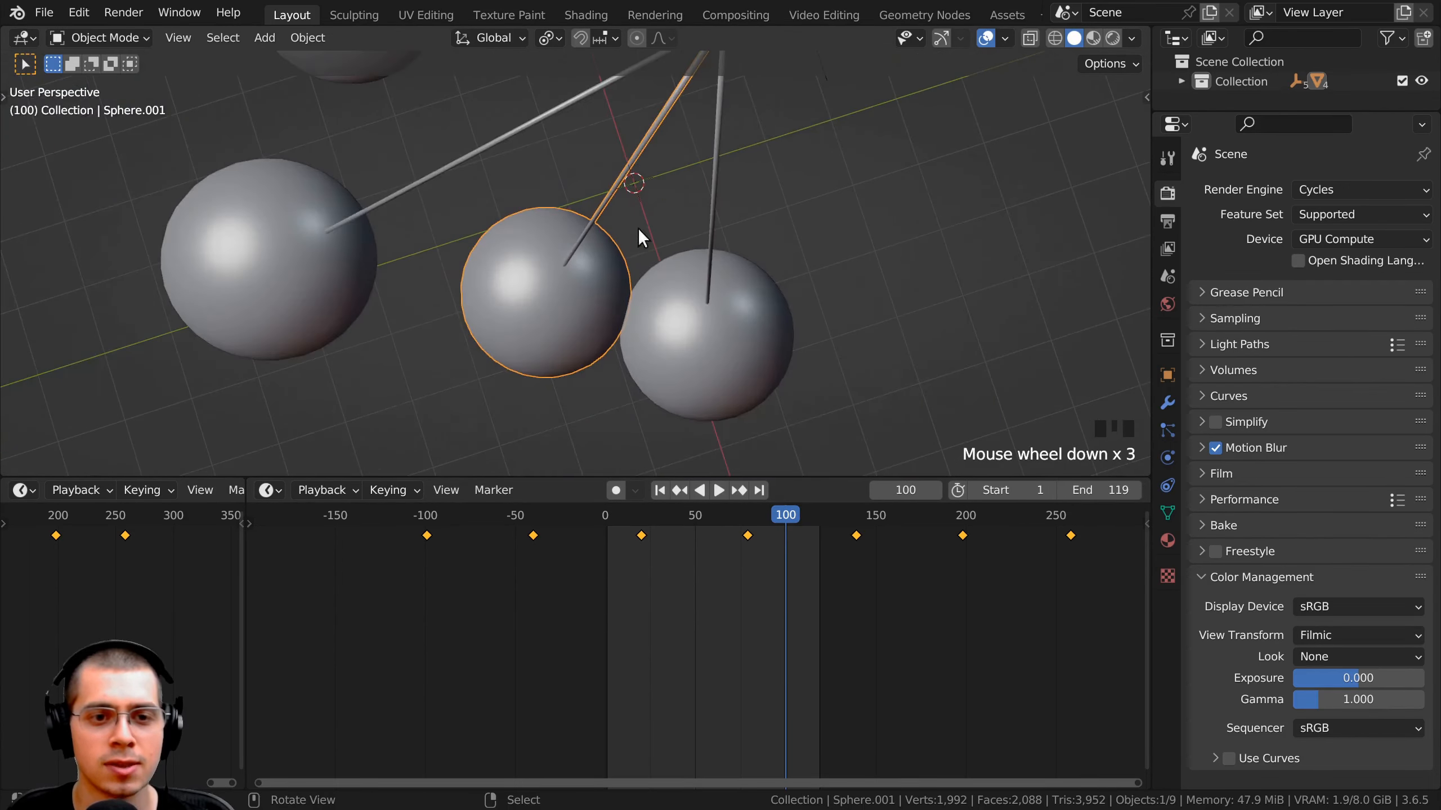
{"action": "mouse_move", "coordinate": [640, 235]}
{"action": "middle_mouse_down"}
{"action": "mouse_move", "coordinate": [540, 235]}
{"action": "mouse_move", "coordinate": [617, 177]}
{"action": "mouse_move", "coordinate": [577, 153]}
{"action": "mouse_move", "coordinate": [617, 232]}
{"action": "middle_mouse_up"}
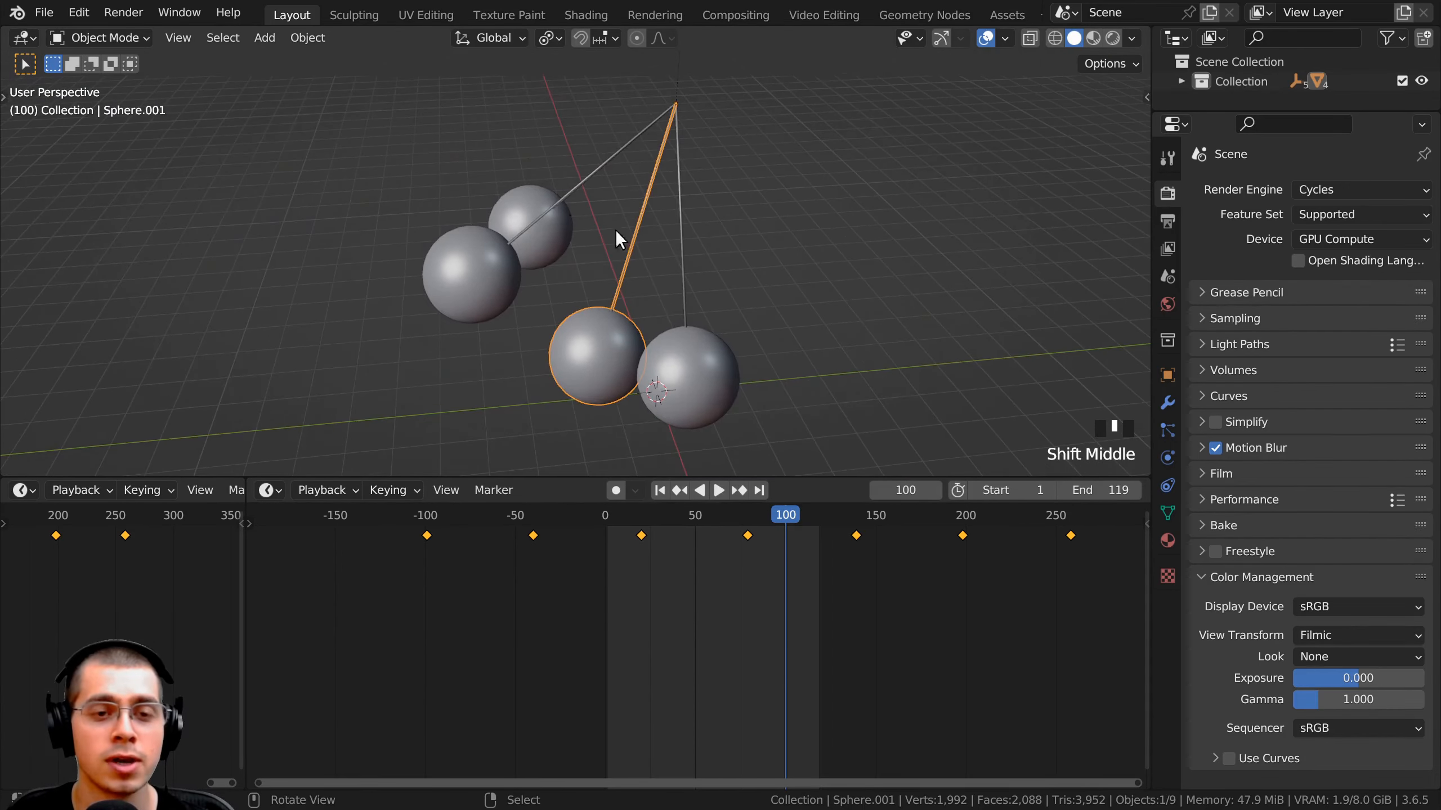
{"action": "middle_click_drag", "start_coordinate": [687, 166], "coordinate": [670, 193]}
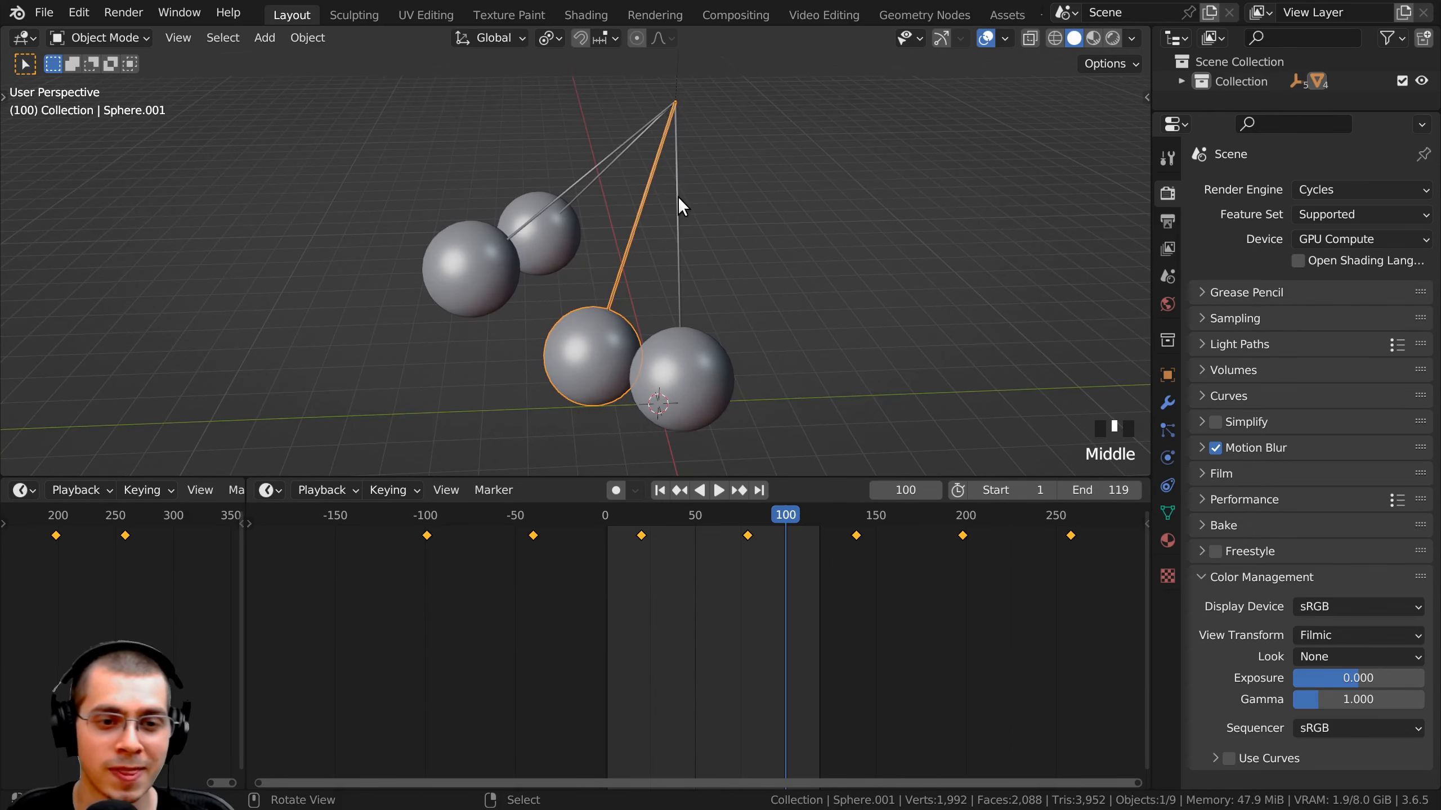
- Edit the mesh of pendulum Sphere.001 in wireframe shading and box-select its ball together with the lower end of the rod
{"action": "key", "text": "Tab"}
{"action": "middle_click_drag", "start_coordinate": [643, 273], "coordinate": [688, 245], "text": "shift"}
{"action": "scroll", "coordinate": [705, 248], "scroll_direction": "down", "scroll_amount": 1}
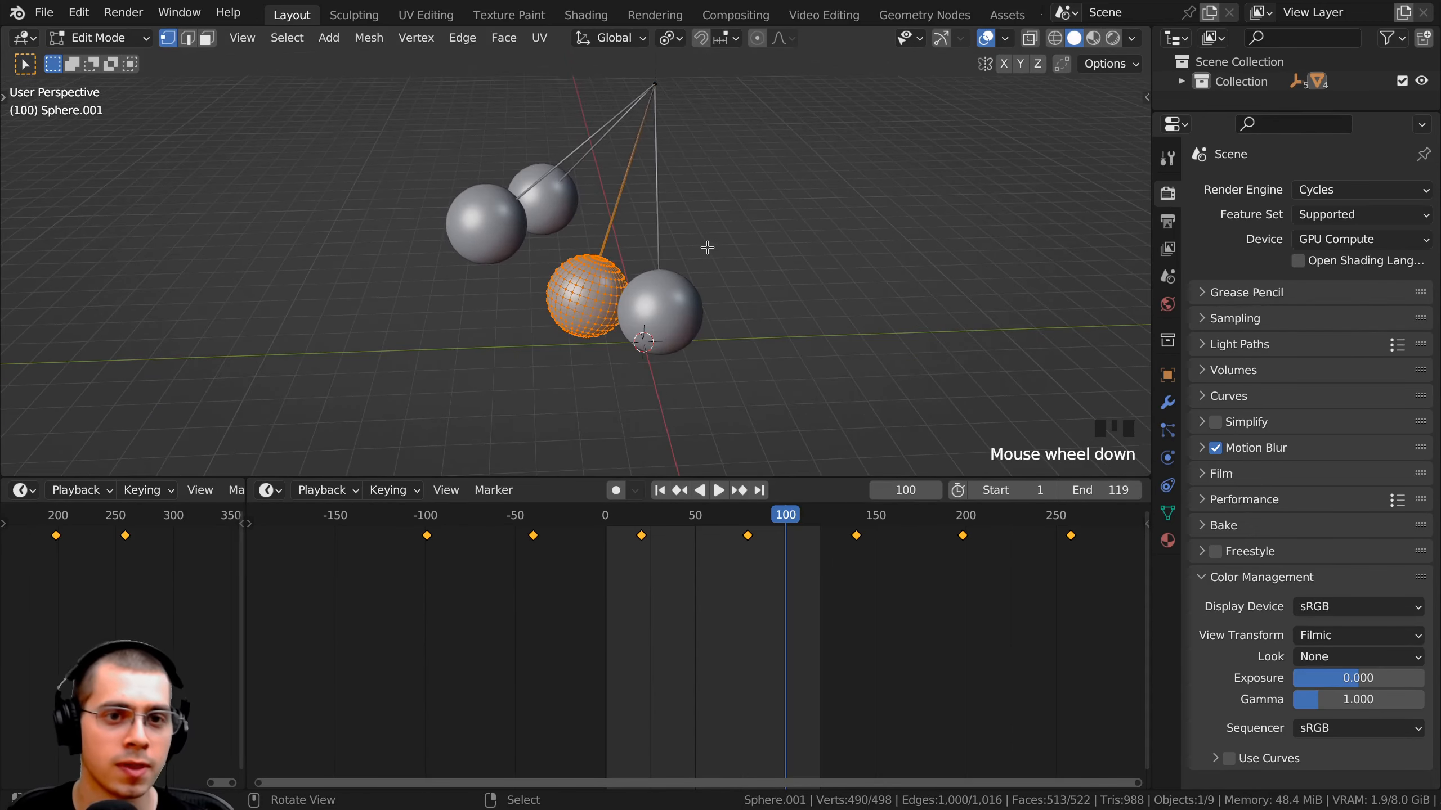
{"action": "left_click", "coordinate": [747, 248]}
{"action": "scroll", "coordinate": [763, 250], "scroll_direction": "up", "scroll_amount": 1}
{"action": "key", "text": "z"}
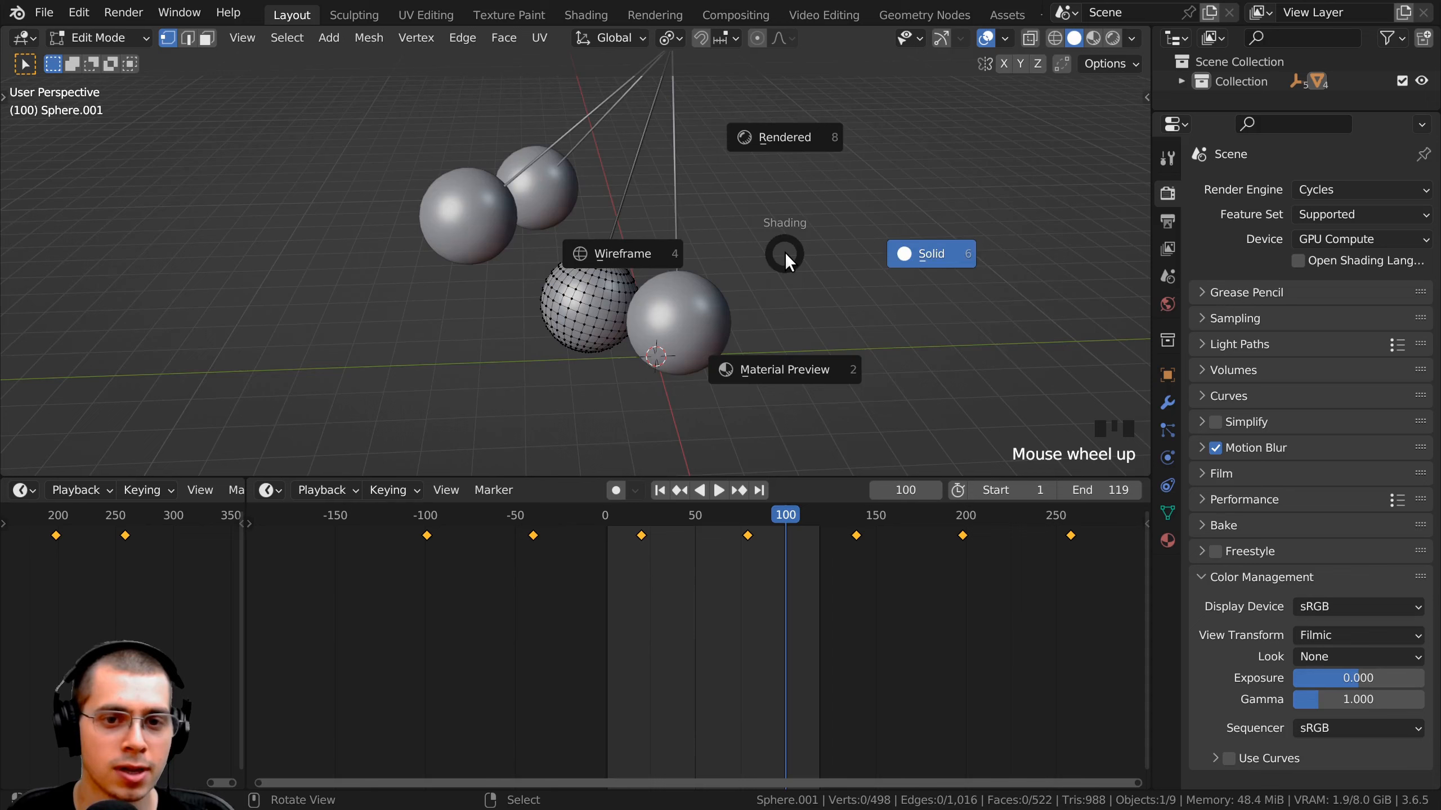
{"action": "left_click", "coordinate": [657, 252]}
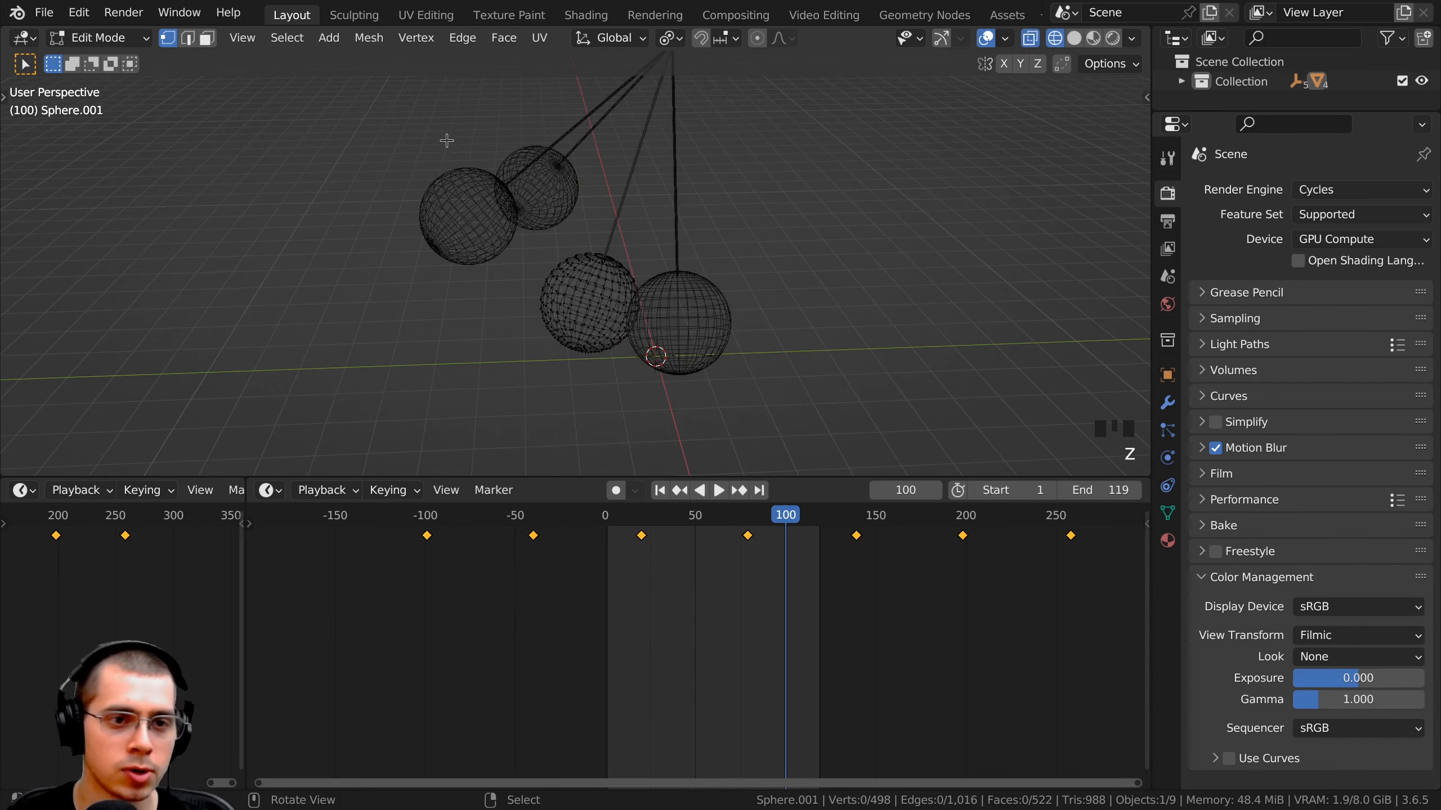
{"action": "left_click_drag", "start_coordinate": [446, 140], "coordinate": [701, 370]}
{"action": "scroll", "coordinate": [548, 273], "scroll_direction": "up", "scroll_amount": 2}
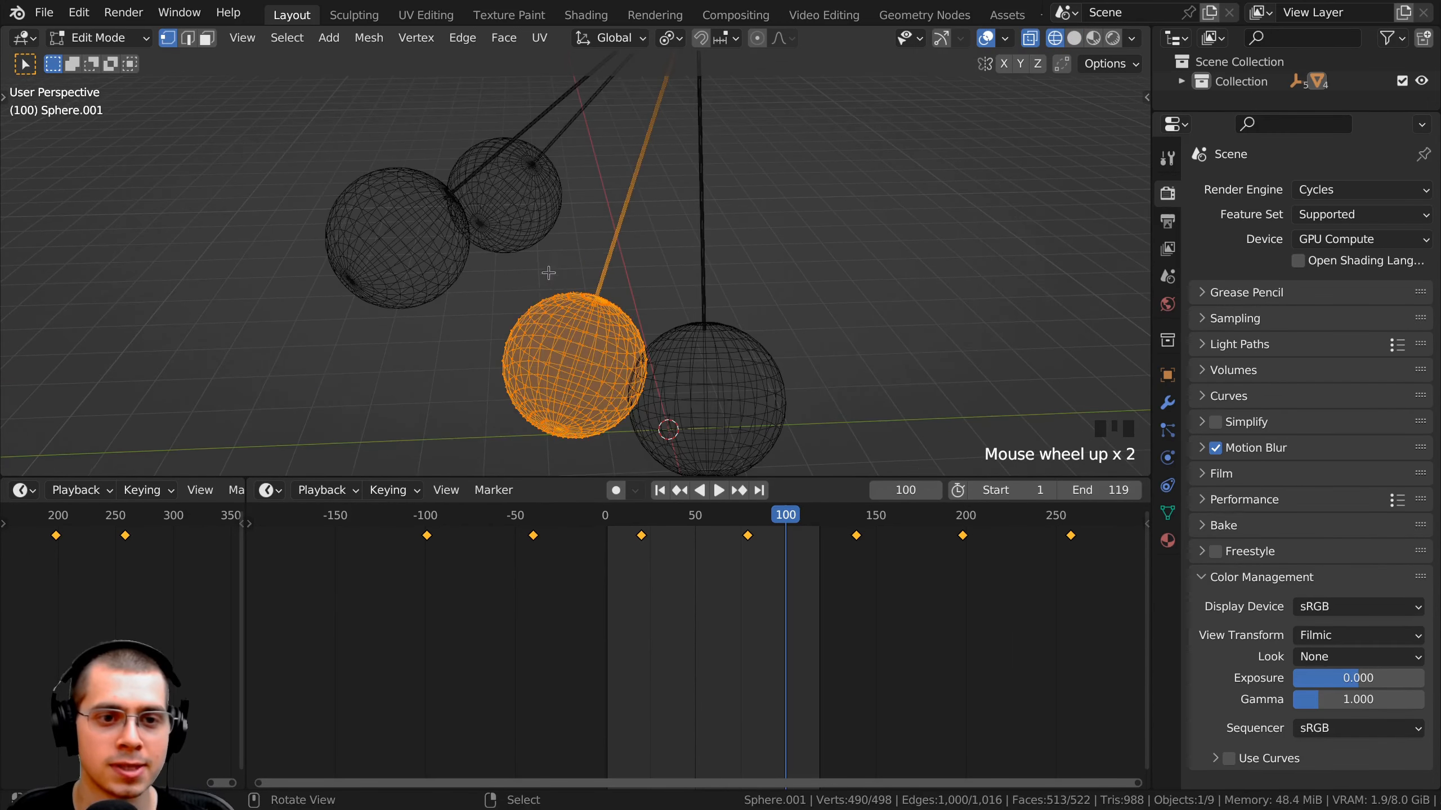
- Move the selected ball of Sphere.001 up its rod by about 0.7 m along the local Z axis
{"action": "middle_click_drag", "start_coordinate": [597, 287], "coordinate": [566, 258]}
{"action": "scroll", "coordinate": [567, 257], "scroll_direction": "down", "scroll_amount": 2}
{"action": "middle_click_drag", "start_coordinate": [607, 183], "coordinate": [643, 197]}
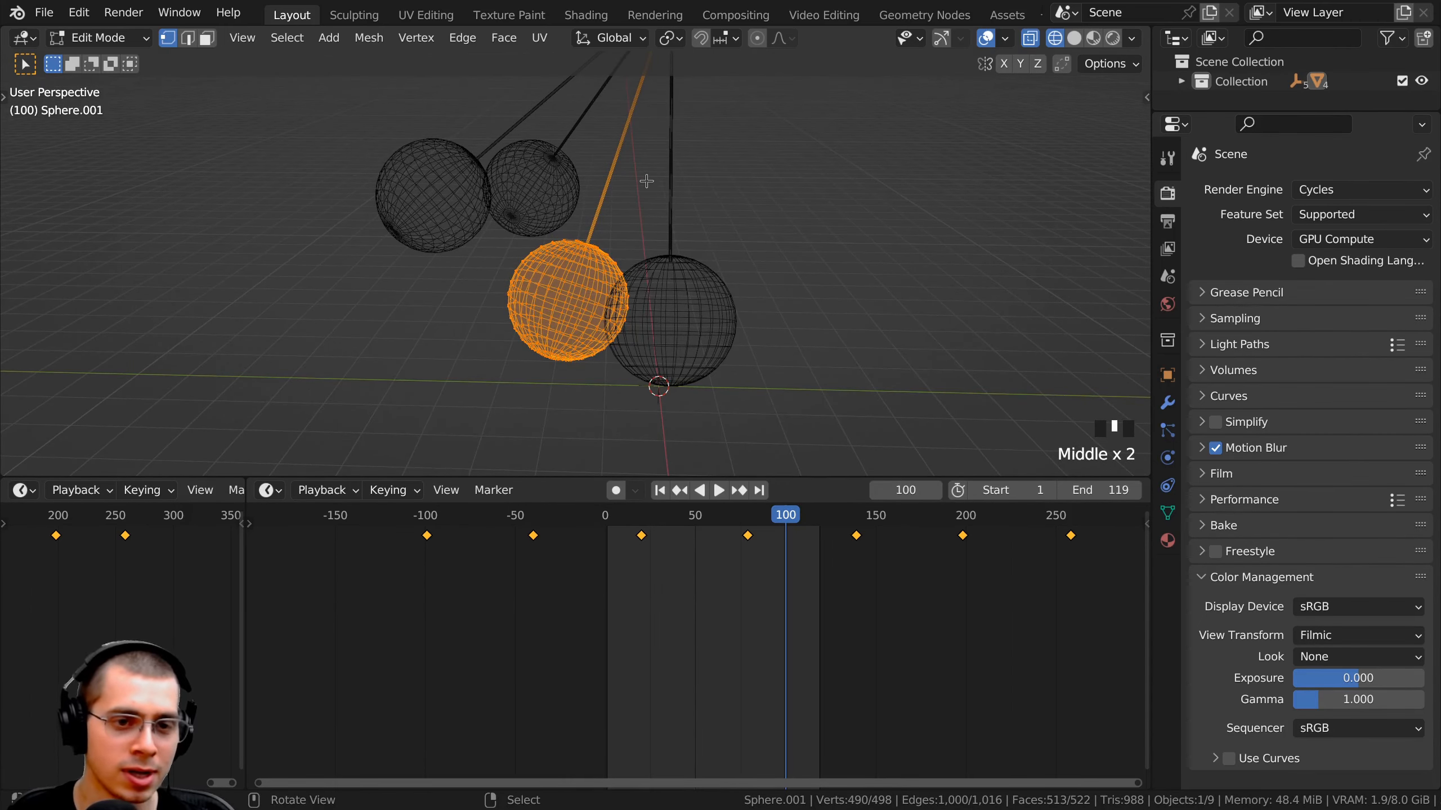
{"action": "key", "text": "g"}
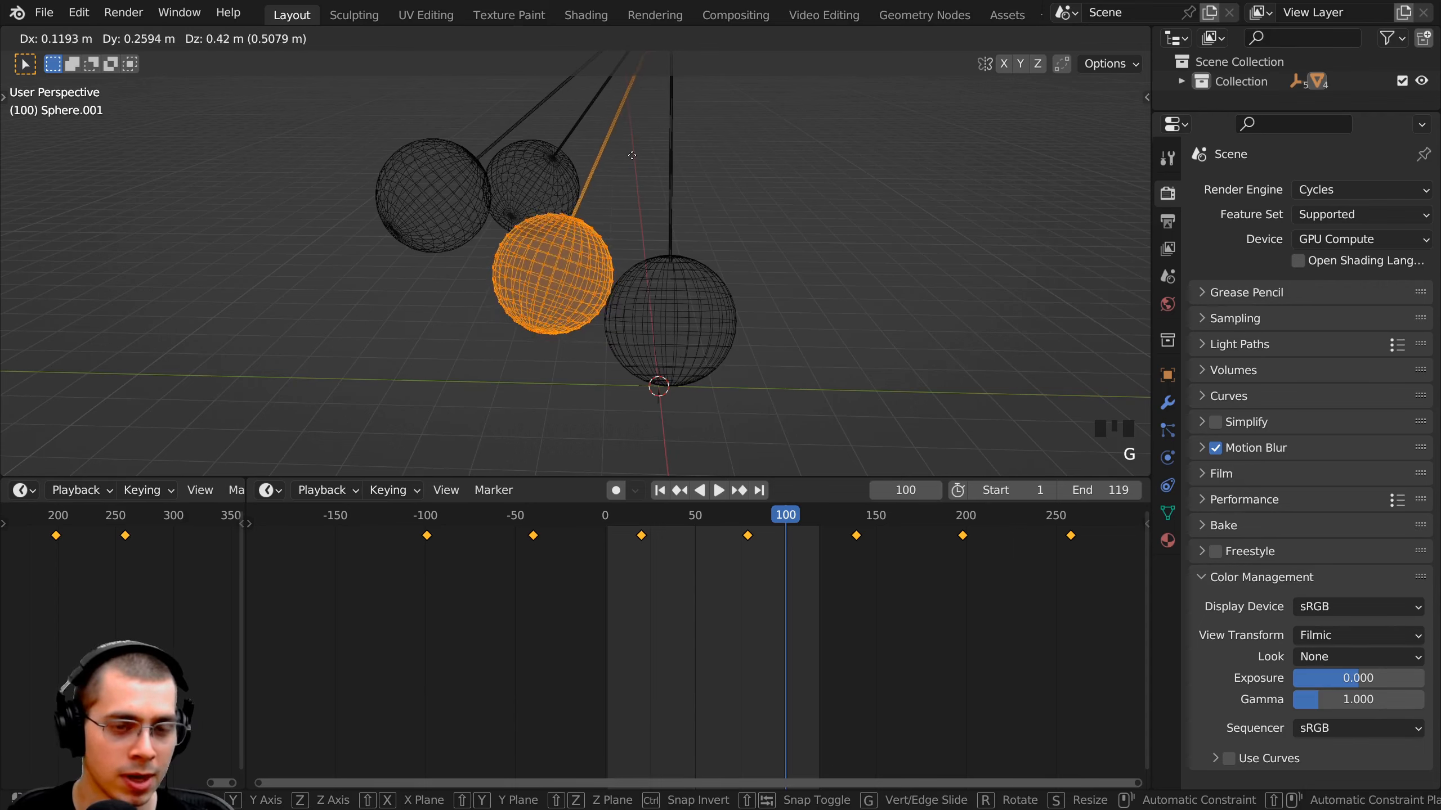
{"action": "key", "text": "z"}
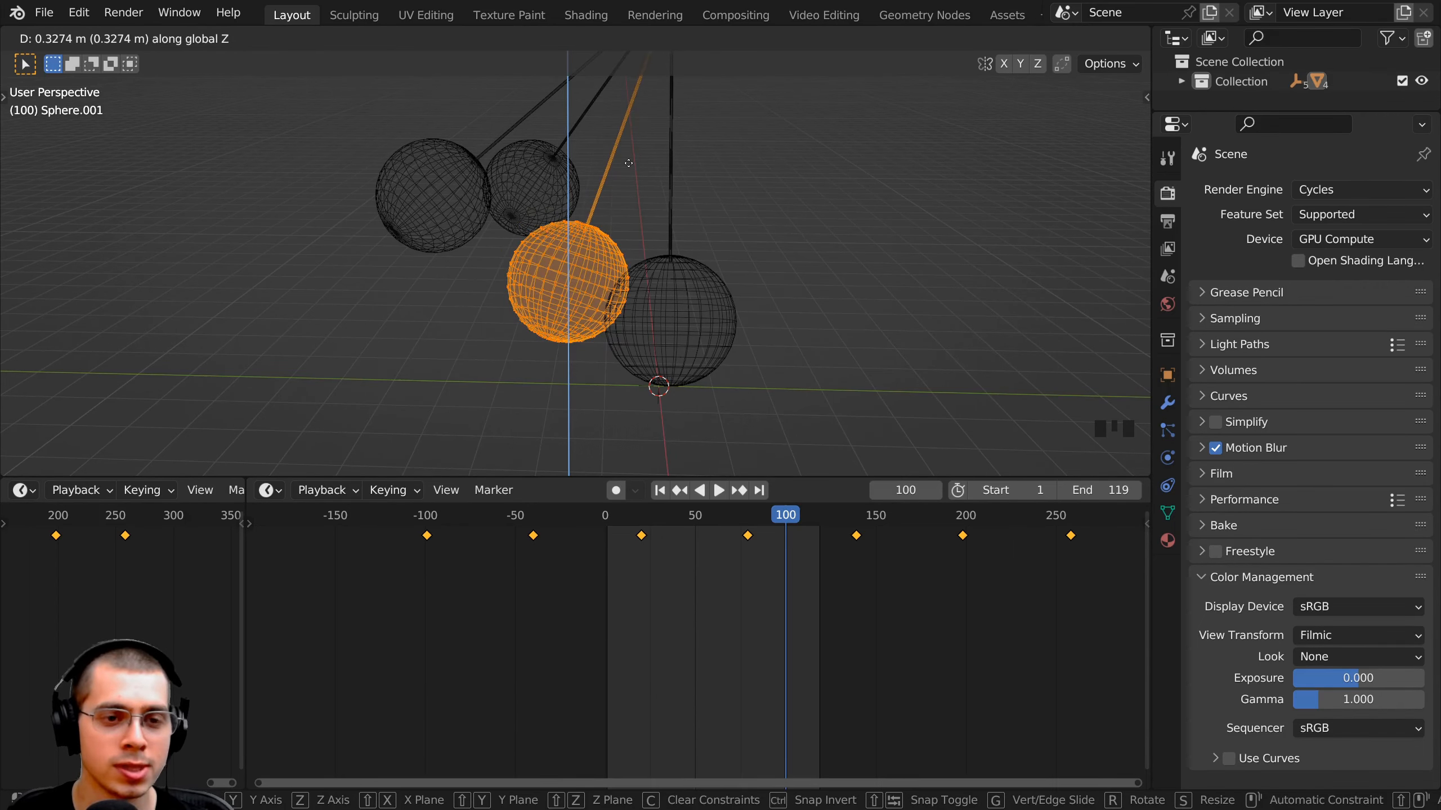
{"action": "key", "text": "z"}
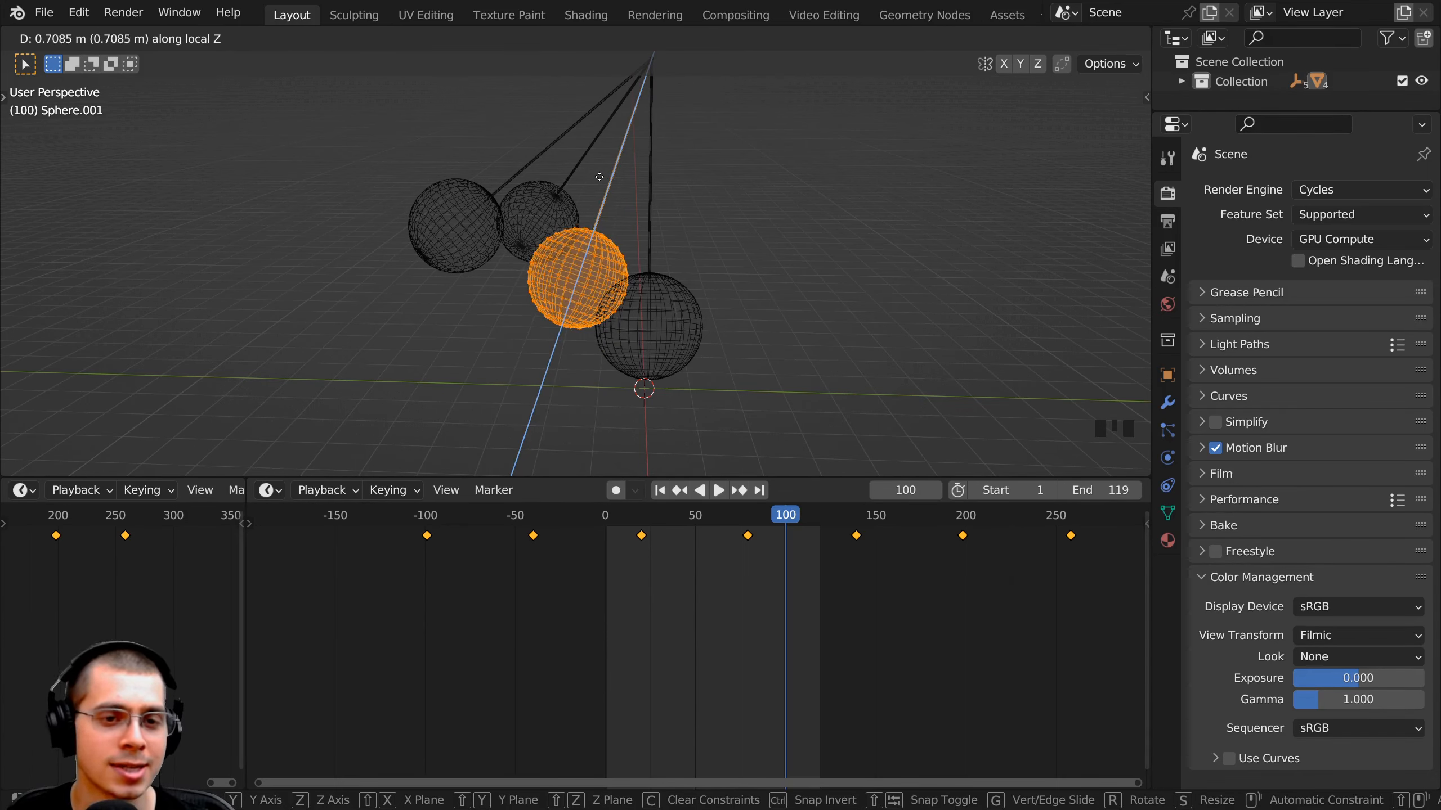
{"action": "left_click", "coordinate": [592, 193]}
- Return to solid shading and readjust the height of the Sphere.001 ball along its local Z axis
{"action": "key", "text": "shift+z"}
{"action": "middle_click_drag", "start_coordinate": [630, 267], "coordinate": [687, 330]}
{"action": "key", "text": "g"}
{"action": "key", "text": "z"}
{"action": "key", "text": "z"}
{"action": "left_click", "coordinate": [617, 280]}
- Switch to pendulum Sphere, adjust its ball's height along the local Z axis in wireframe, and return to solid Object Mode
{"action": "key", "text": "Tab"}
{"action": "left_click", "coordinate": [687, 331]}
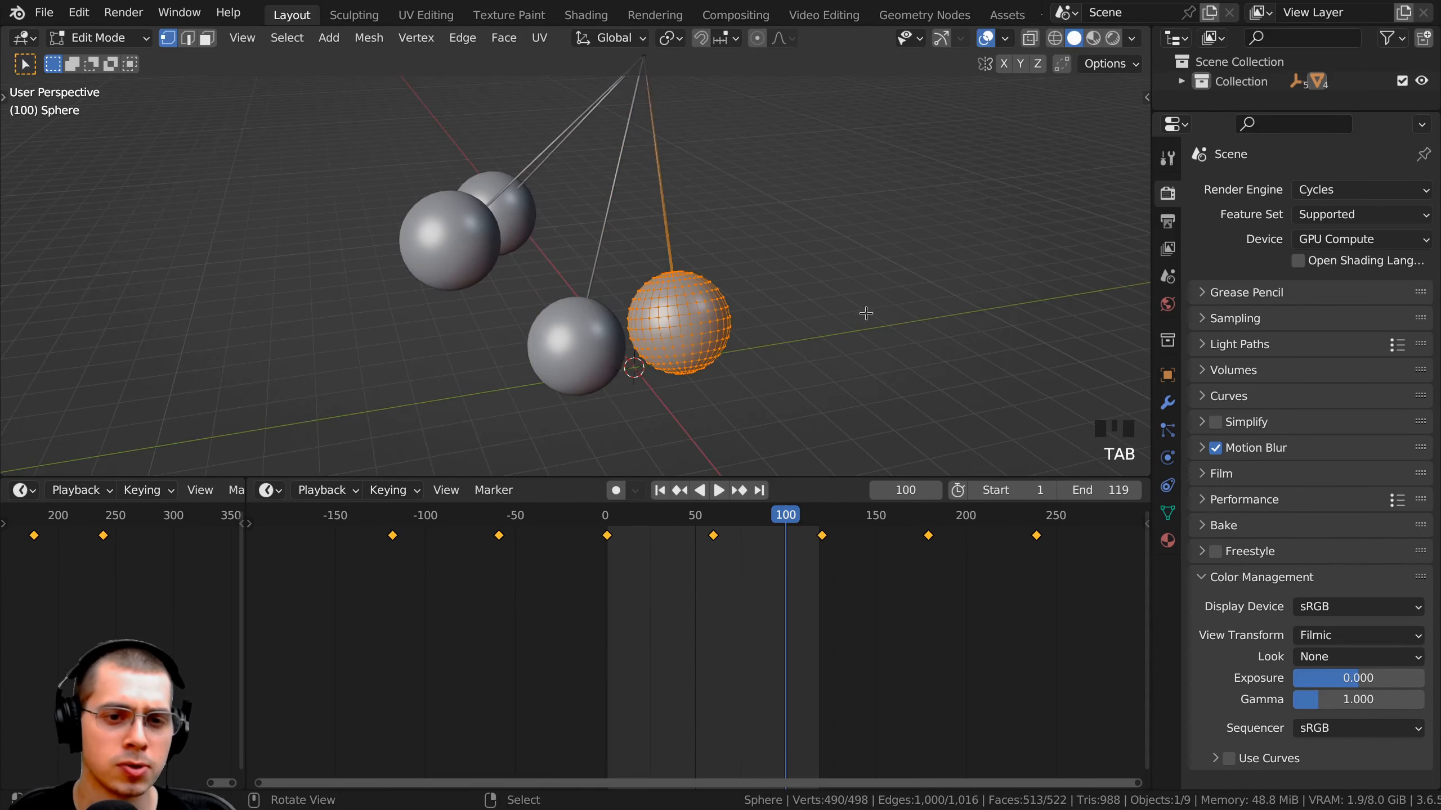
{"action": "key", "text": "shift+z"}
{"action": "key", "text": "g"}
{"action": "key", "text": "z"}
{"action": "key", "text": "z"}
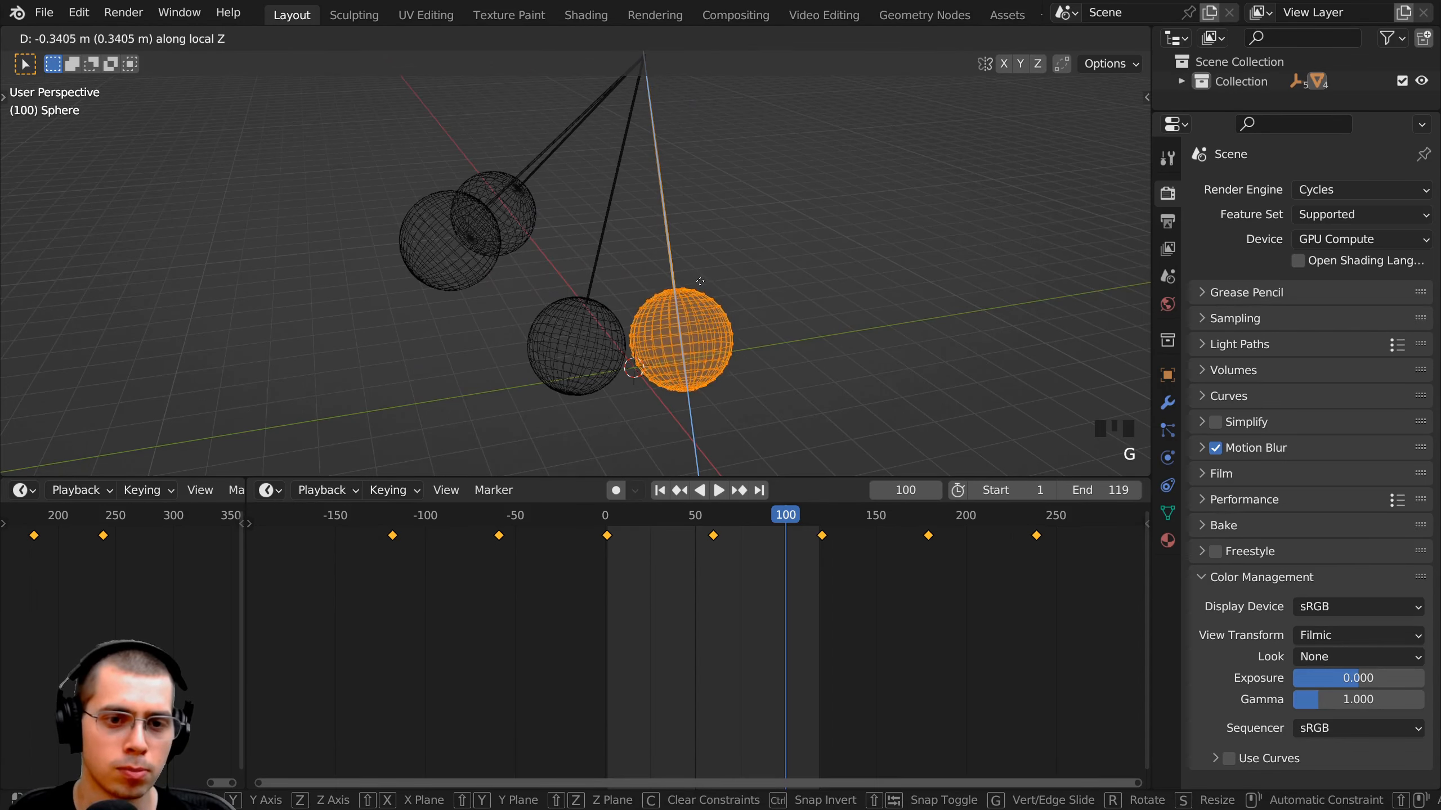
{"action": "left_click", "coordinate": [694, 266]}
{"action": "key", "text": "shift+z"}
{"action": "key", "text": "Tab"}
- Play the animation and check the spacing of the four pendulums from several angles
{"action": "middle_click_drag", "start_coordinate": [698, 268], "coordinate": [676, 444]}
{"action": "key", "text": "space"}
{"action": "scroll", "coordinate": [632, 223], "scroll_direction": "down", "scroll_amount": 2}
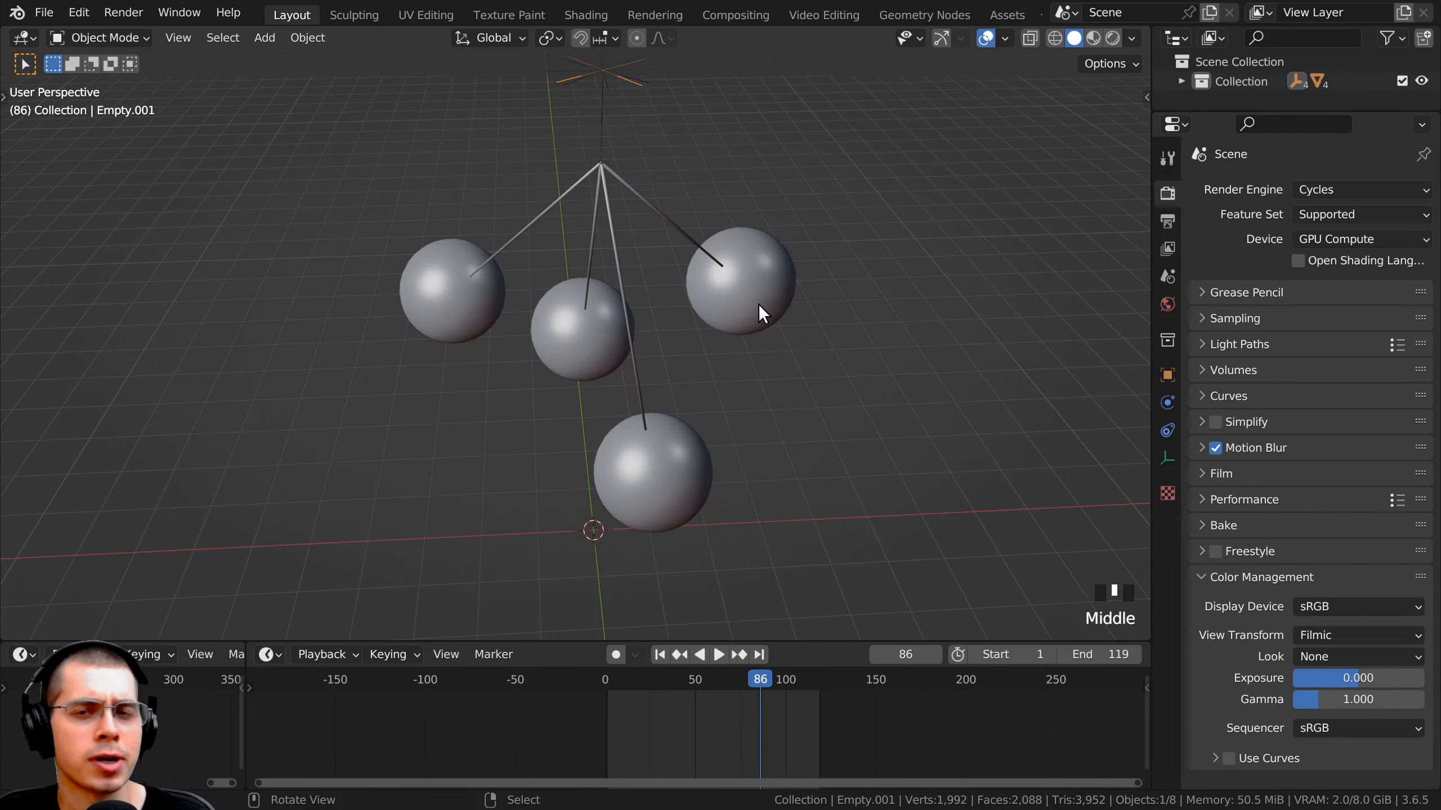
{"action": "middle_click_drag", "start_coordinate": [758, 304], "coordinate": [644, 205]}
{"action": "scroll", "coordinate": [703, 324], "scroll_direction": "down", "scroll_amount": 2}
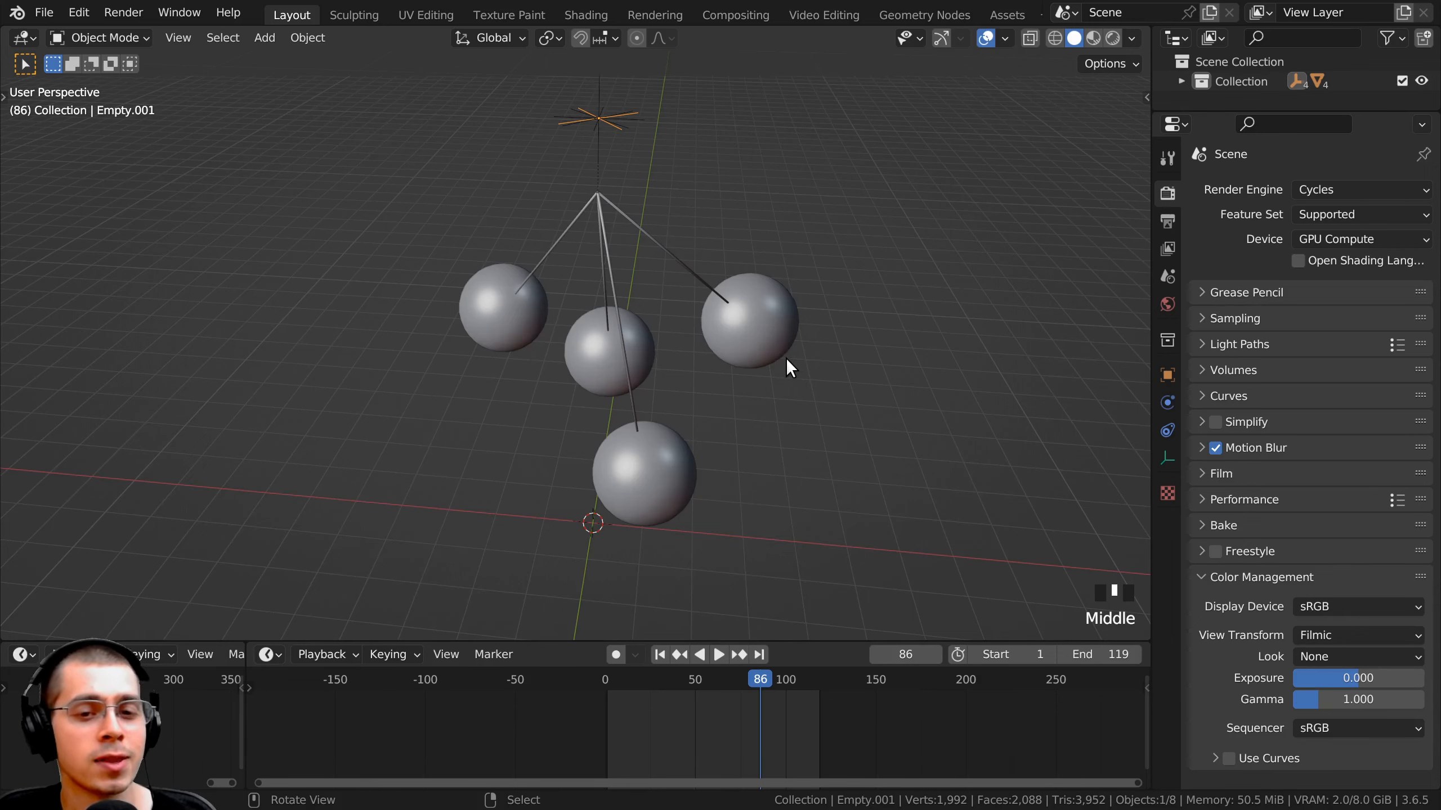
- Add a camera to the scene and align it to the current viewpoint of the pendulums
{"action": "middle_click_drag", "start_coordinate": [792, 361], "coordinate": [803, 351]}
{"action": "middle_click_drag", "start_coordinate": [653, 295], "coordinate": [611, 200]}
{"action": "key", "text": "shift+a"}
{"action": "mouse_move", "coordinate": [616, 199]}
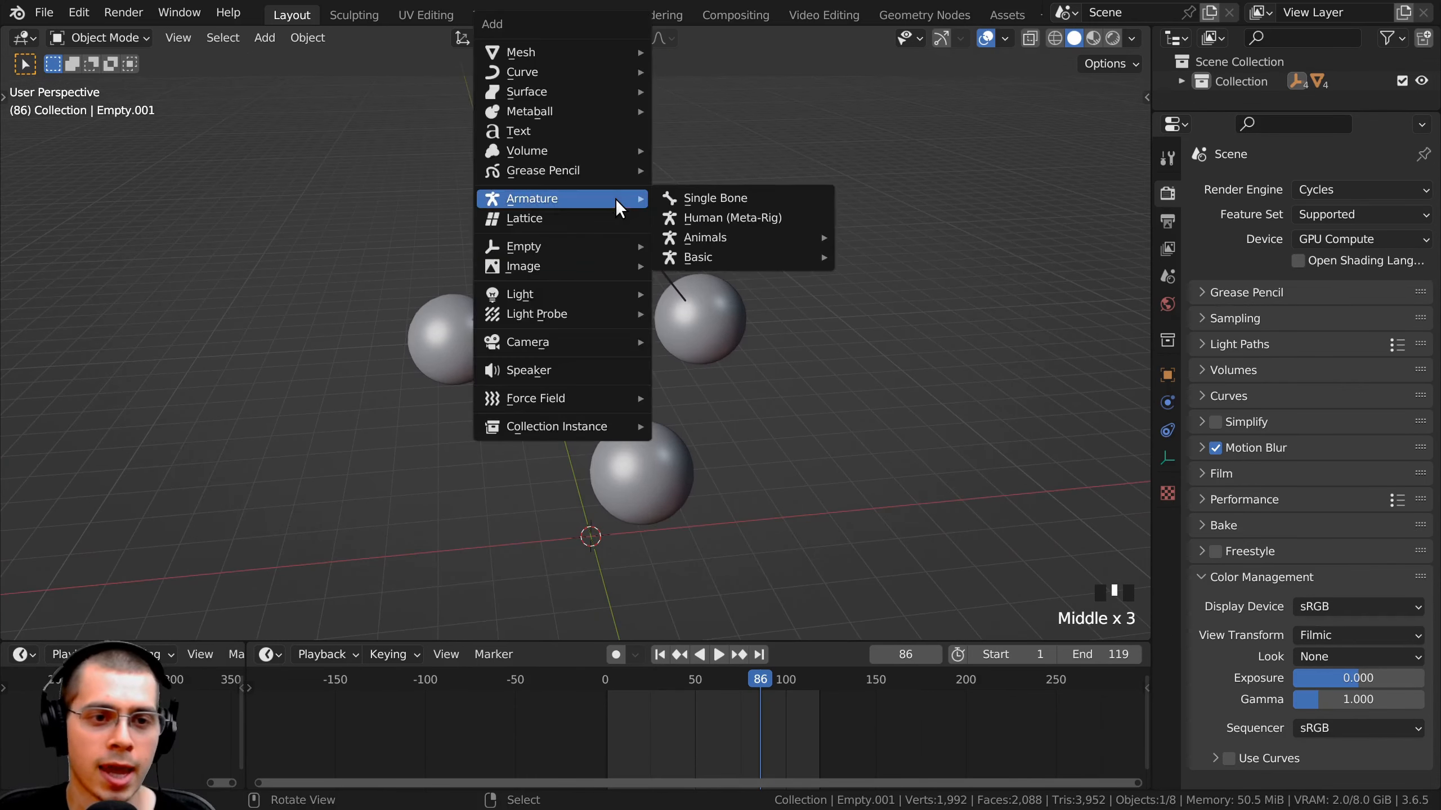
{"action": "mouse_move", "coordinate": [556, 338]}
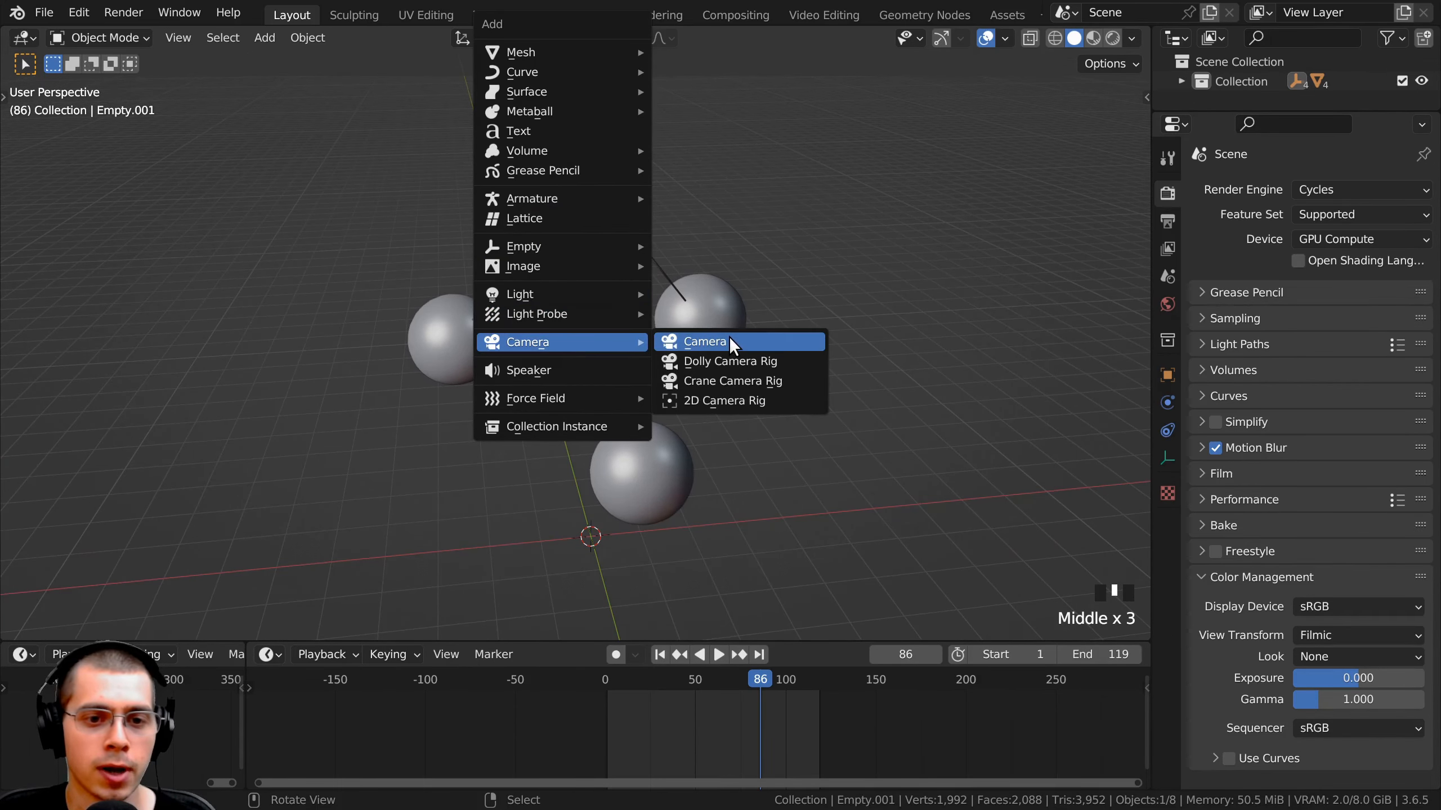
{"action": "left_click", "coordinate": [729, 337]}
{"action": "middle_click_drag", "start_coordinate": [693, 372], "coordinate": [791, 370]}
{"action": "key", "text": "ctrl+alt+KP_0"}
- Rotate the camera freely with trackball rotation and move it to bring the pendulums into the frame
{"action": "key", "text": "r"}
{"action": "key", "text": "r"}
{"action": "left_click", "coordinate": [997, 397]}
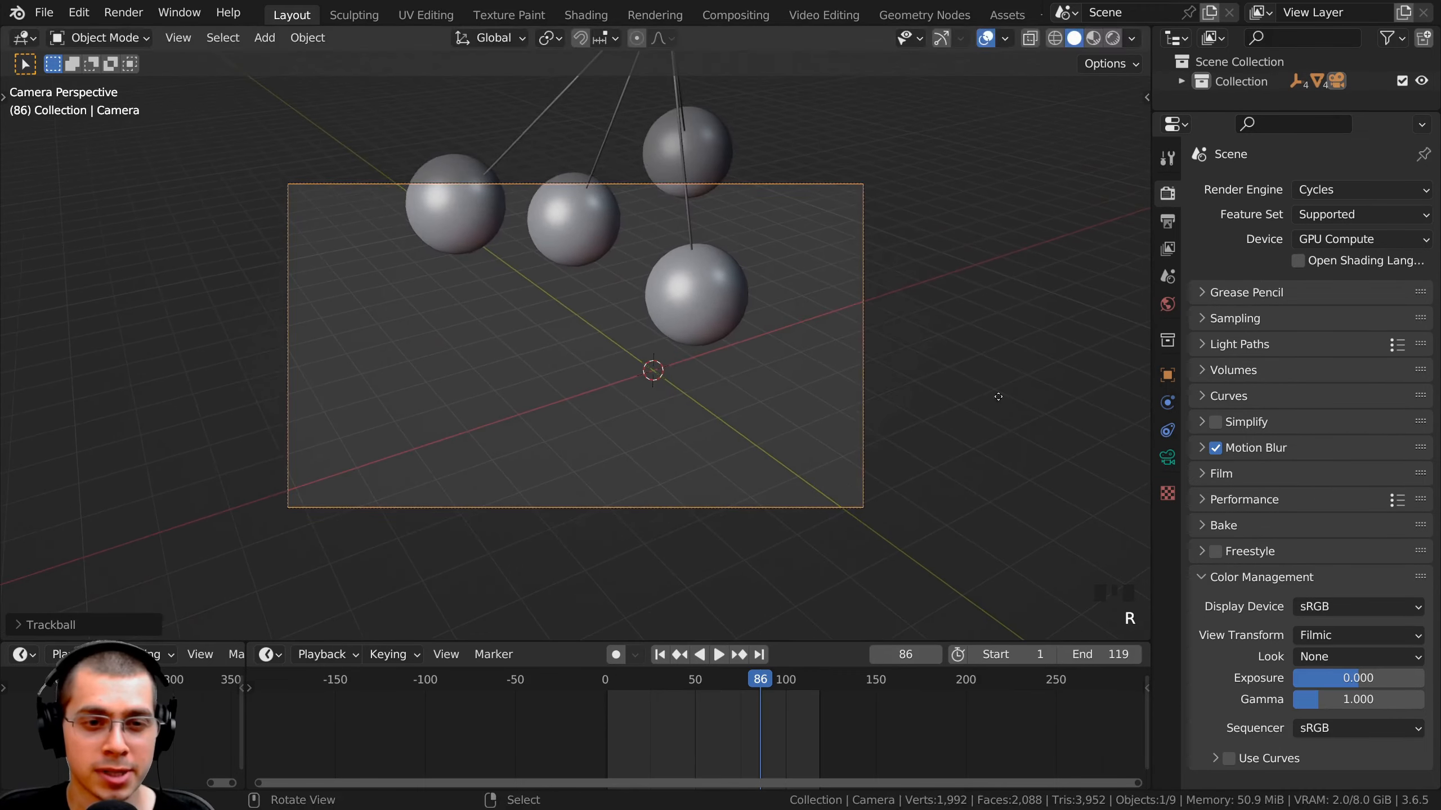
{"action": "key", "text": "g"}
{"action": "left_click", "coordinate": [702, 241]}
- With the animation playing, pull the camera back along its local Z axis, then rotate and move it to frame all four pendulums
{"action": "key", "text": "space"}
{"action": "scroll", "coordinate": [682, 360], "scroll_direction": "down", "scroll_amount": 2}
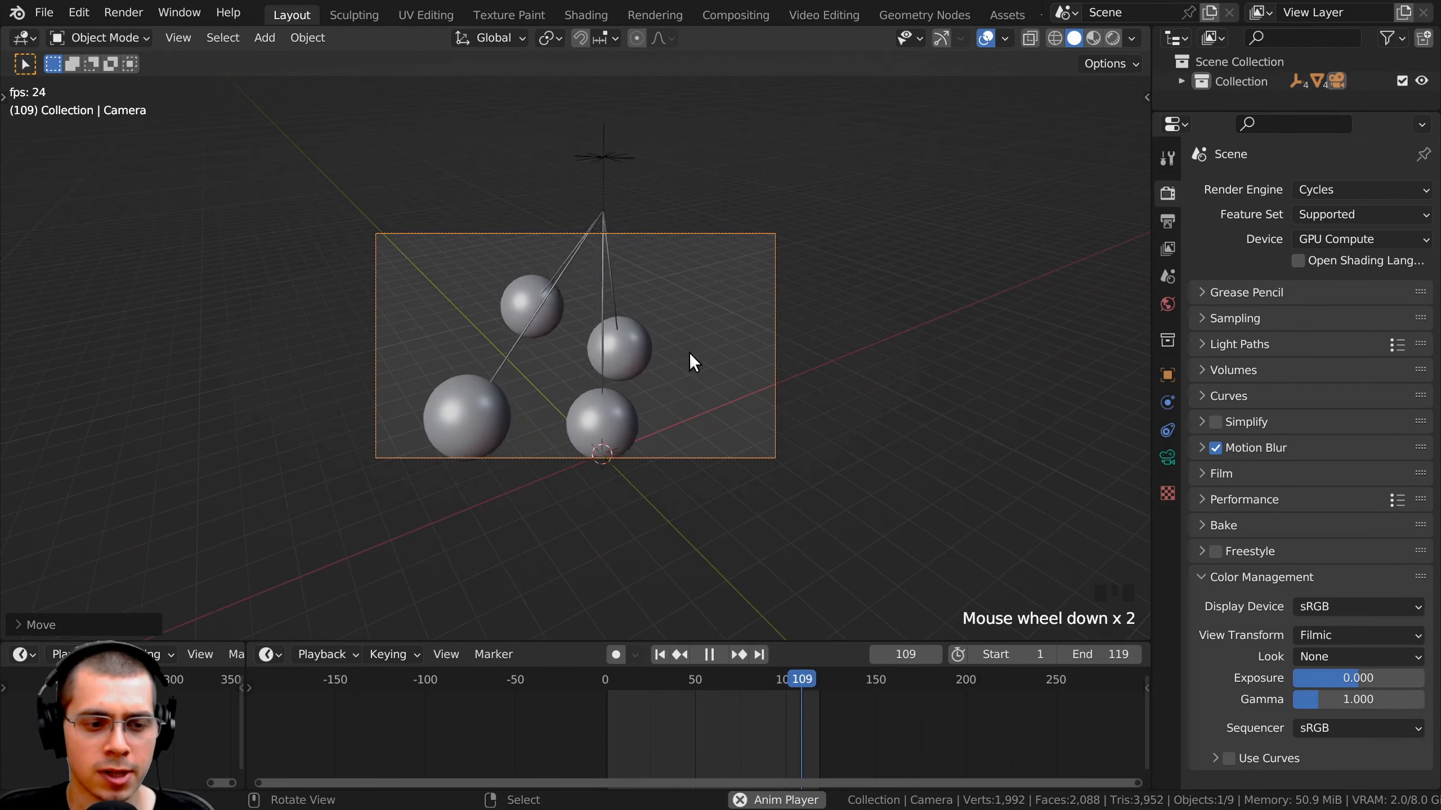
{"action": "key", "text": "g"}
{"action": "key", "text": "z"}
{"action": "key", "text": "z"}
{"action": "key", "text": "r"}
{"action": "key", "text": "r"}
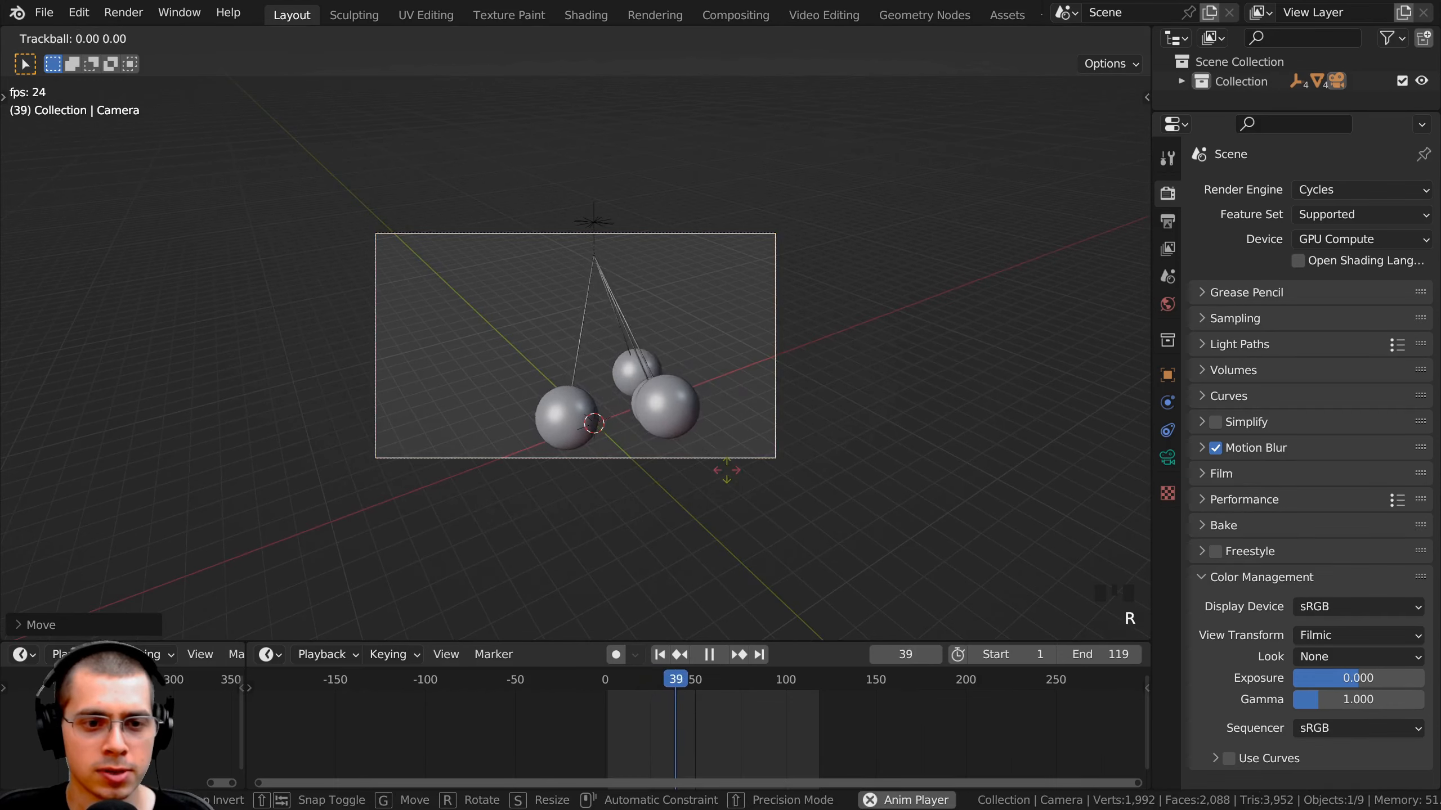
{"action": "left_click", "coordinate": [726, 400]}
{"action": "key", "text": "g"}
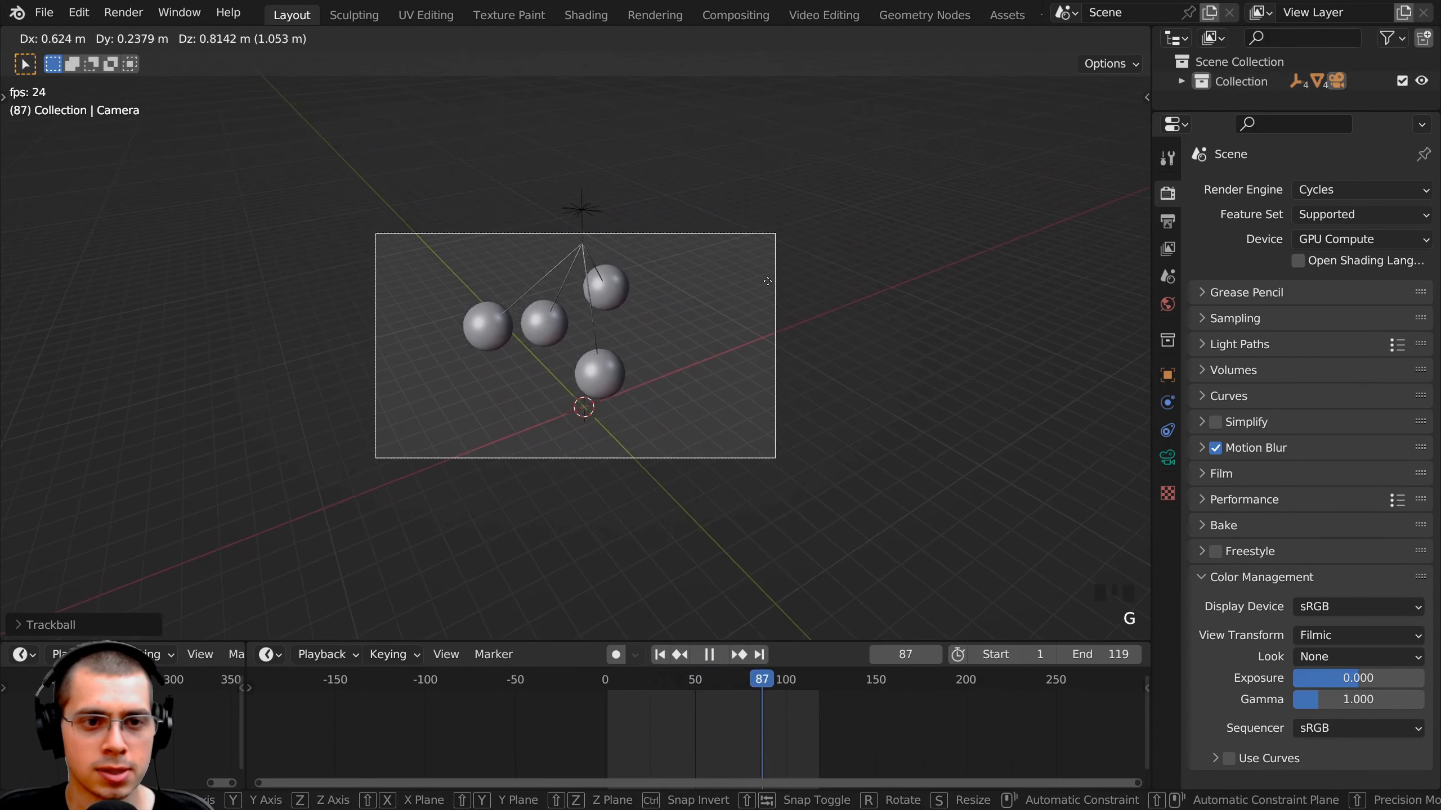
{"action": "left_click", "coordinate": [767, 279]}
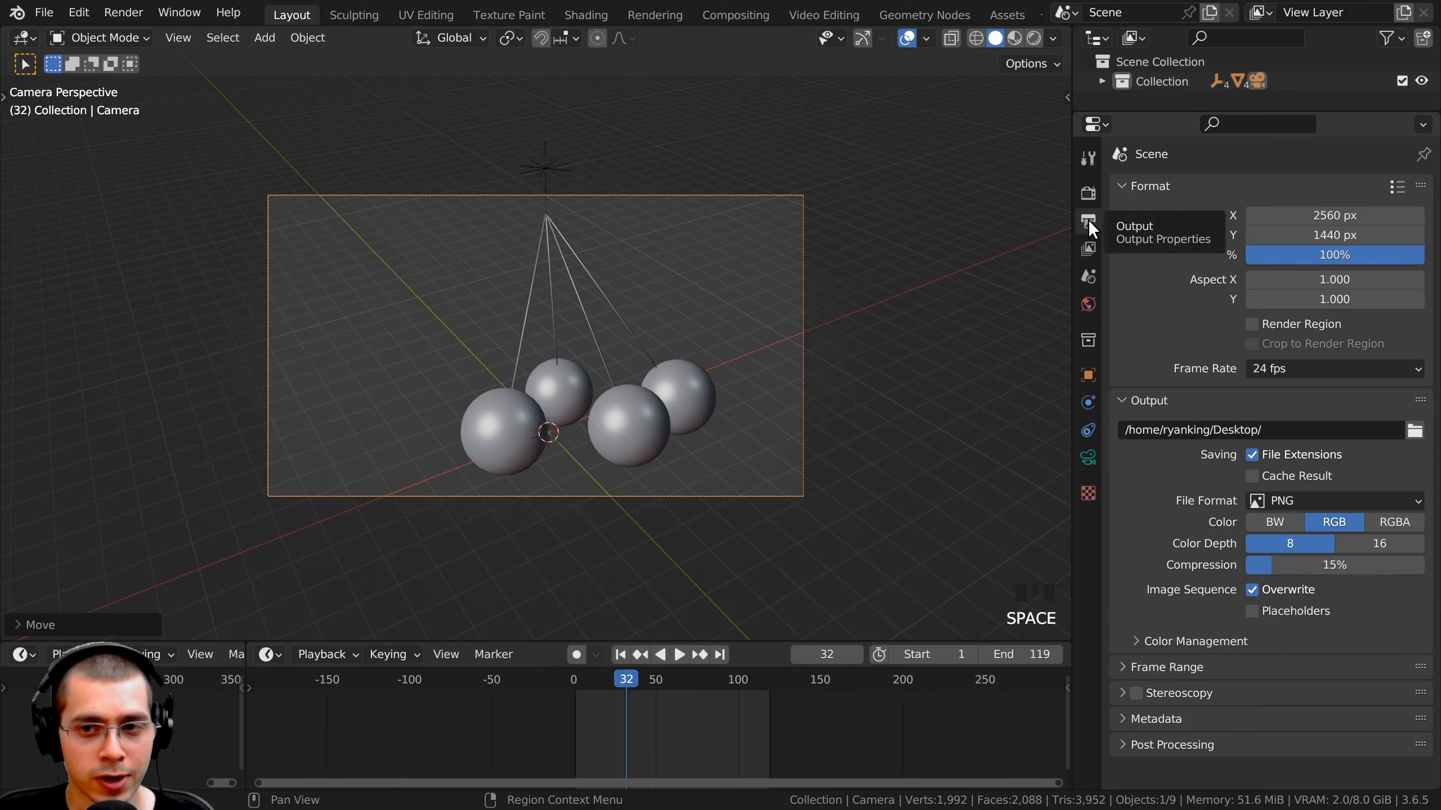
- Set the render output file format to JPEG with 100% quality
{"action": "left_click", "coordinate": [1295, 502]}
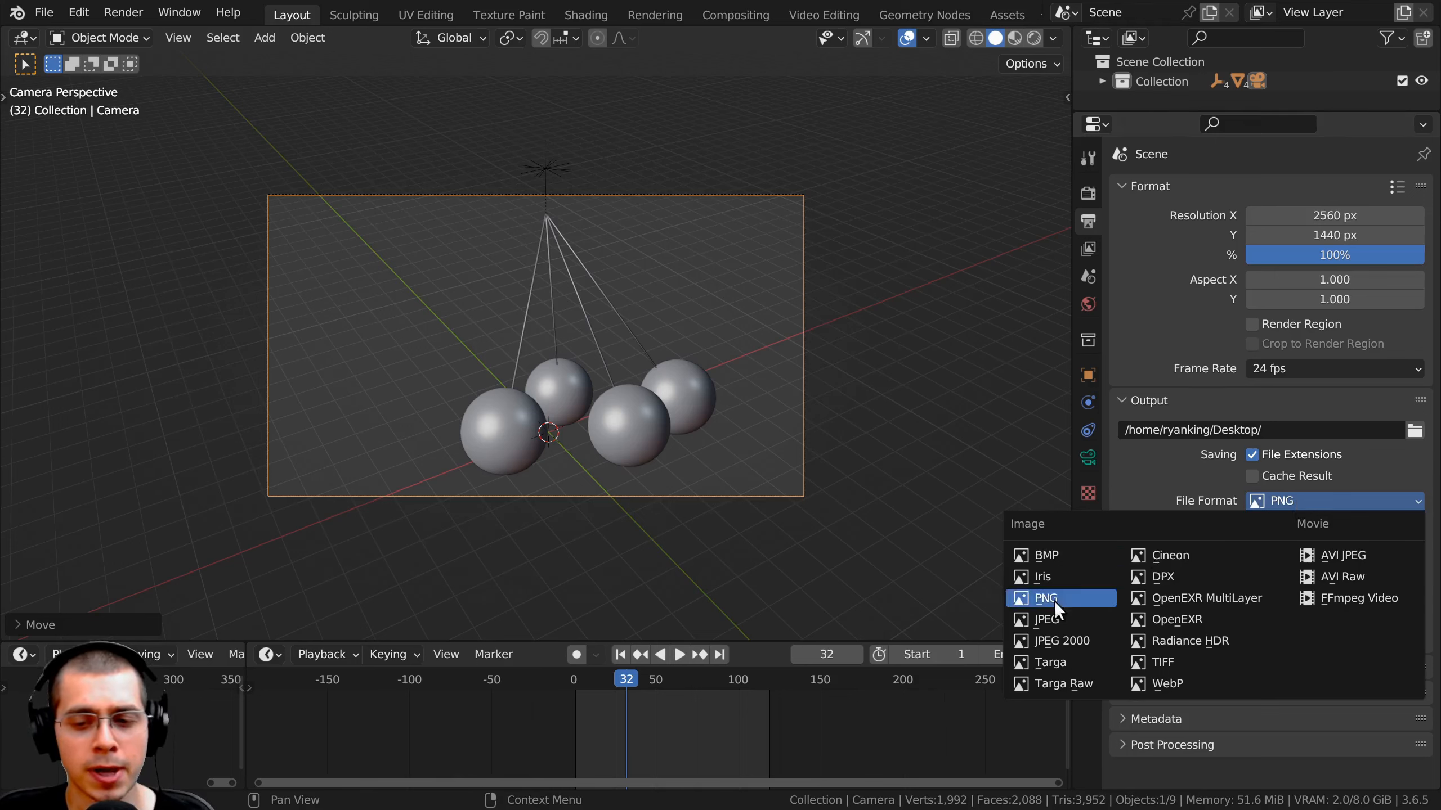
{"action": "left_click", "coordinate": [1031, 619]}
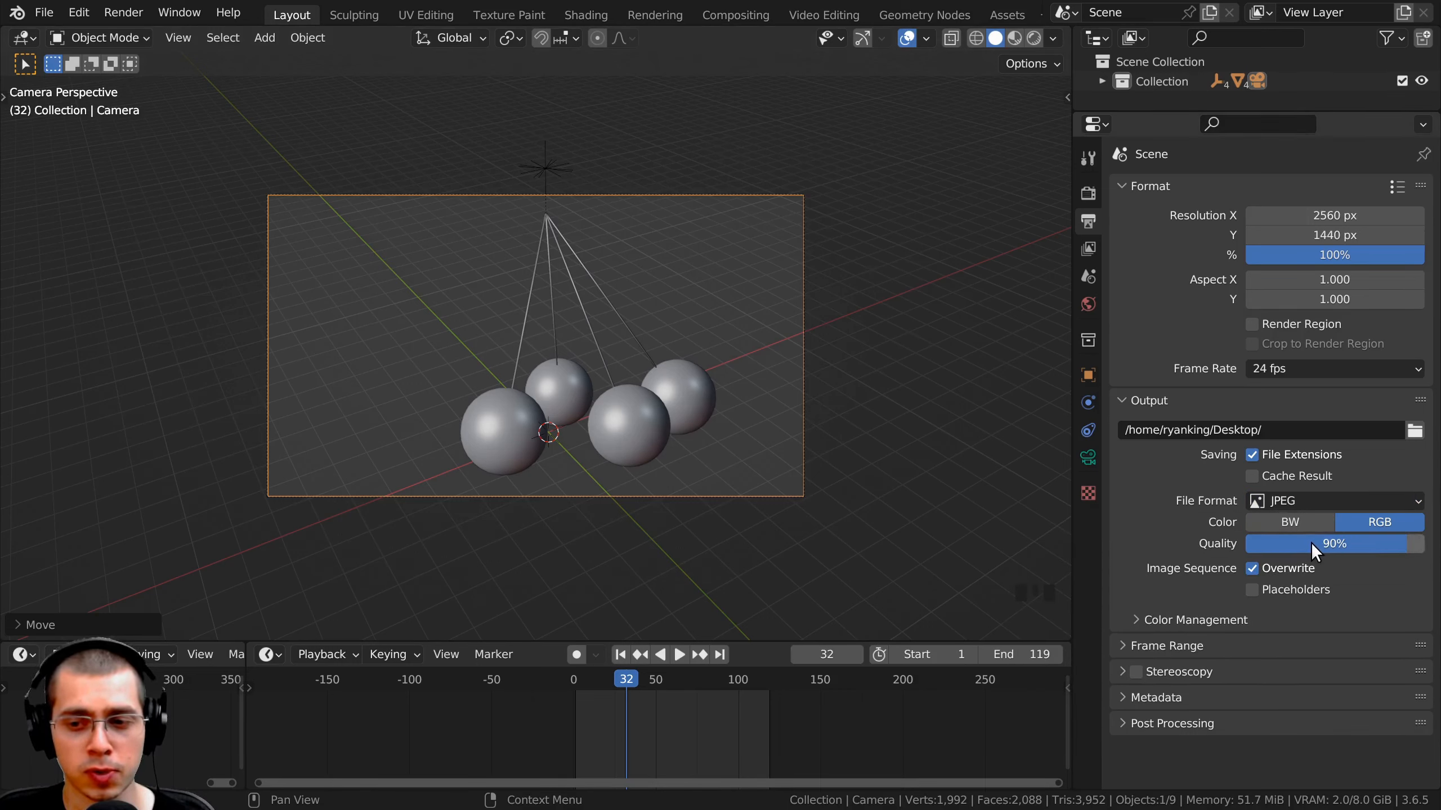
{"action": "left_click_drag", "start_coordinate": [1310, 542], "coordinate": [1330, 542]}
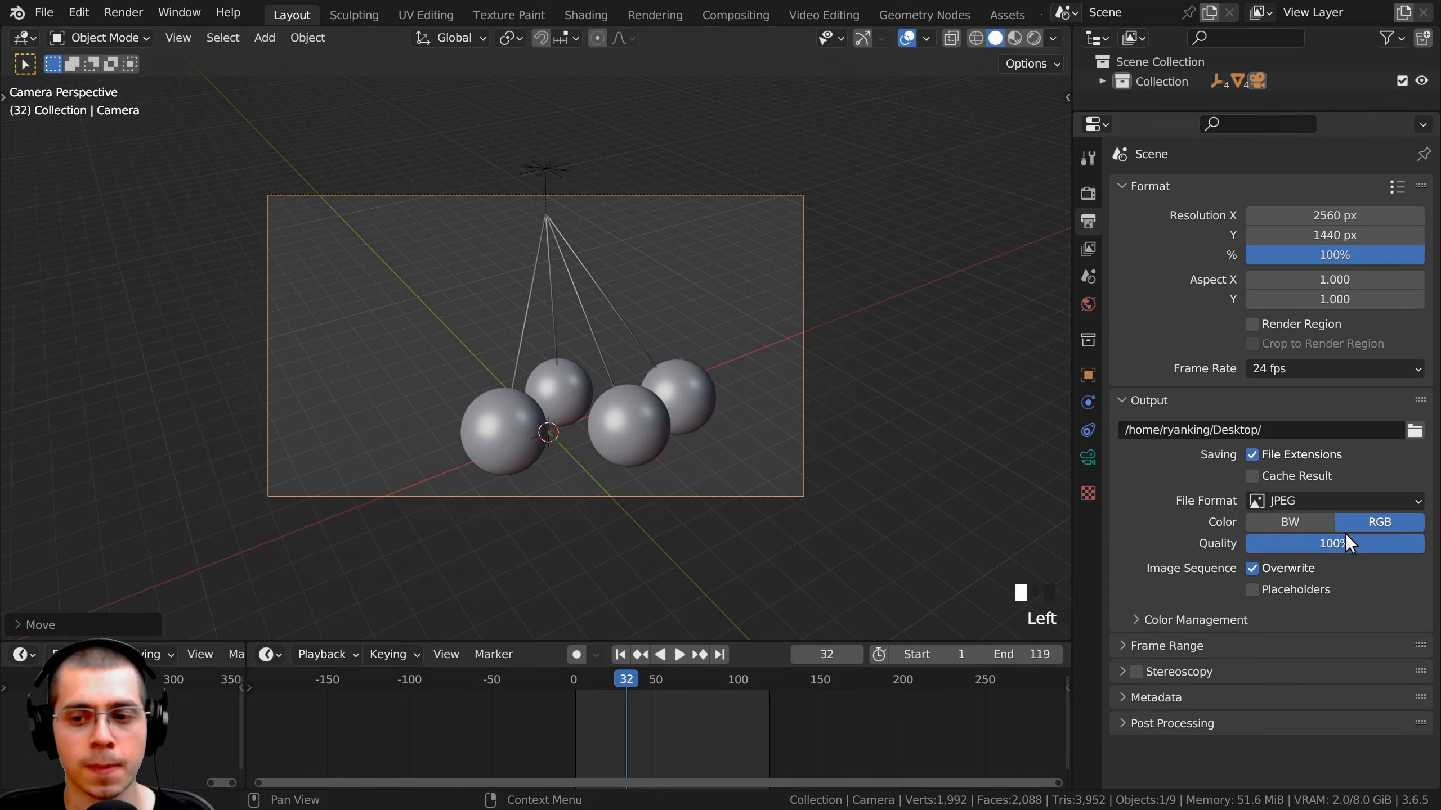
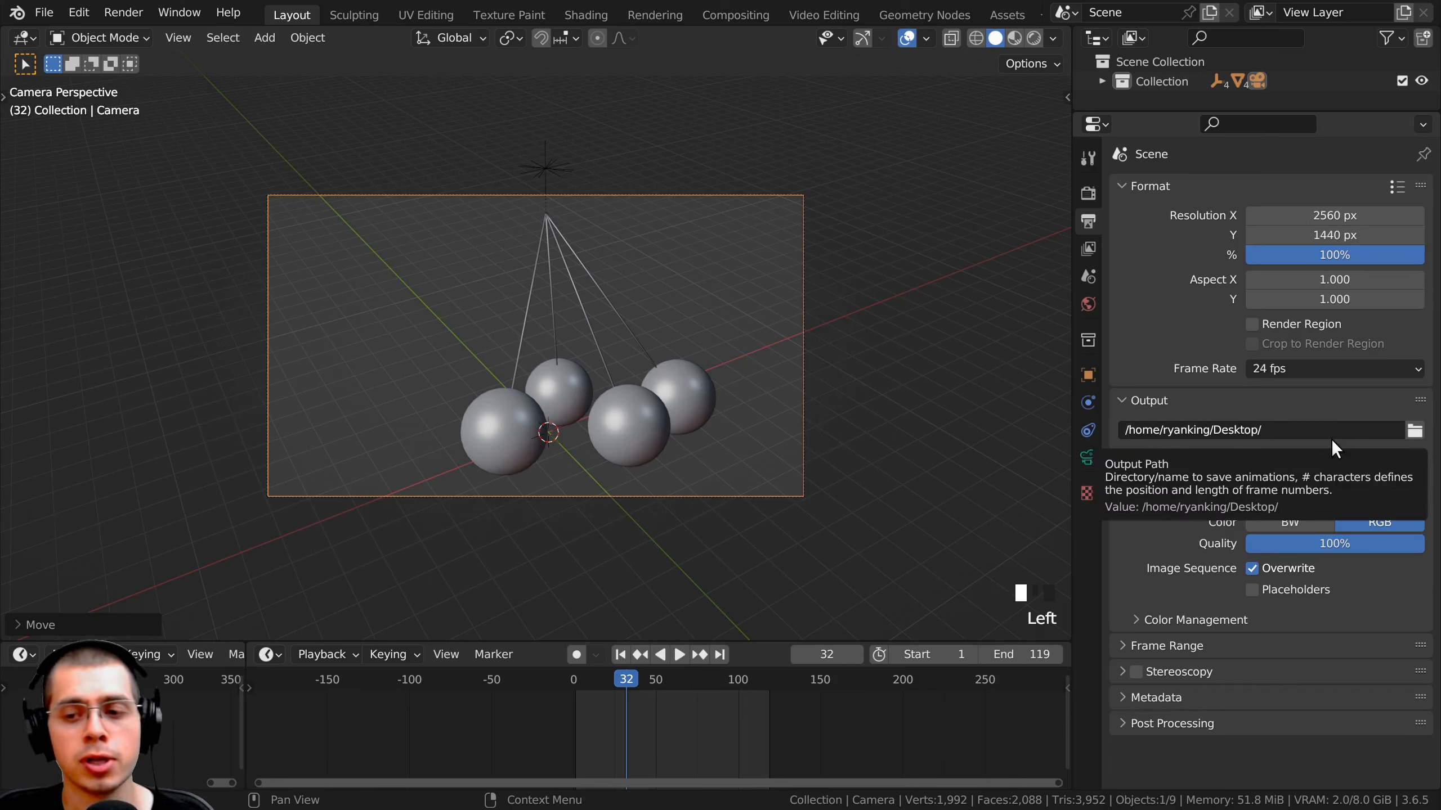
- Create a folder named frames inside Spheres Tut/New Folder and set it as the render output path
{"action": "left_click", "coordinate": [1414, 431]}
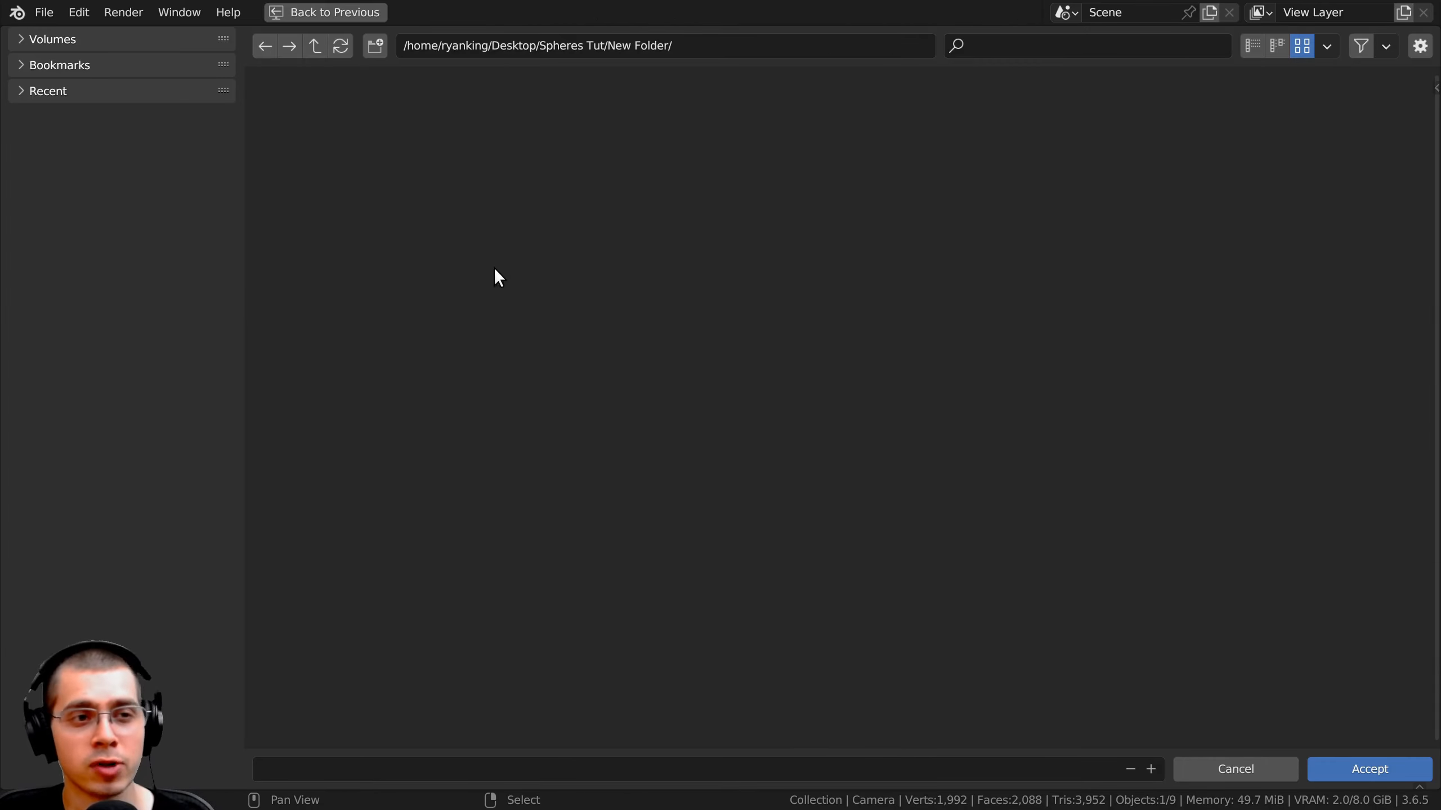
{"action": "left_click", "coordinate": [374, 45]}
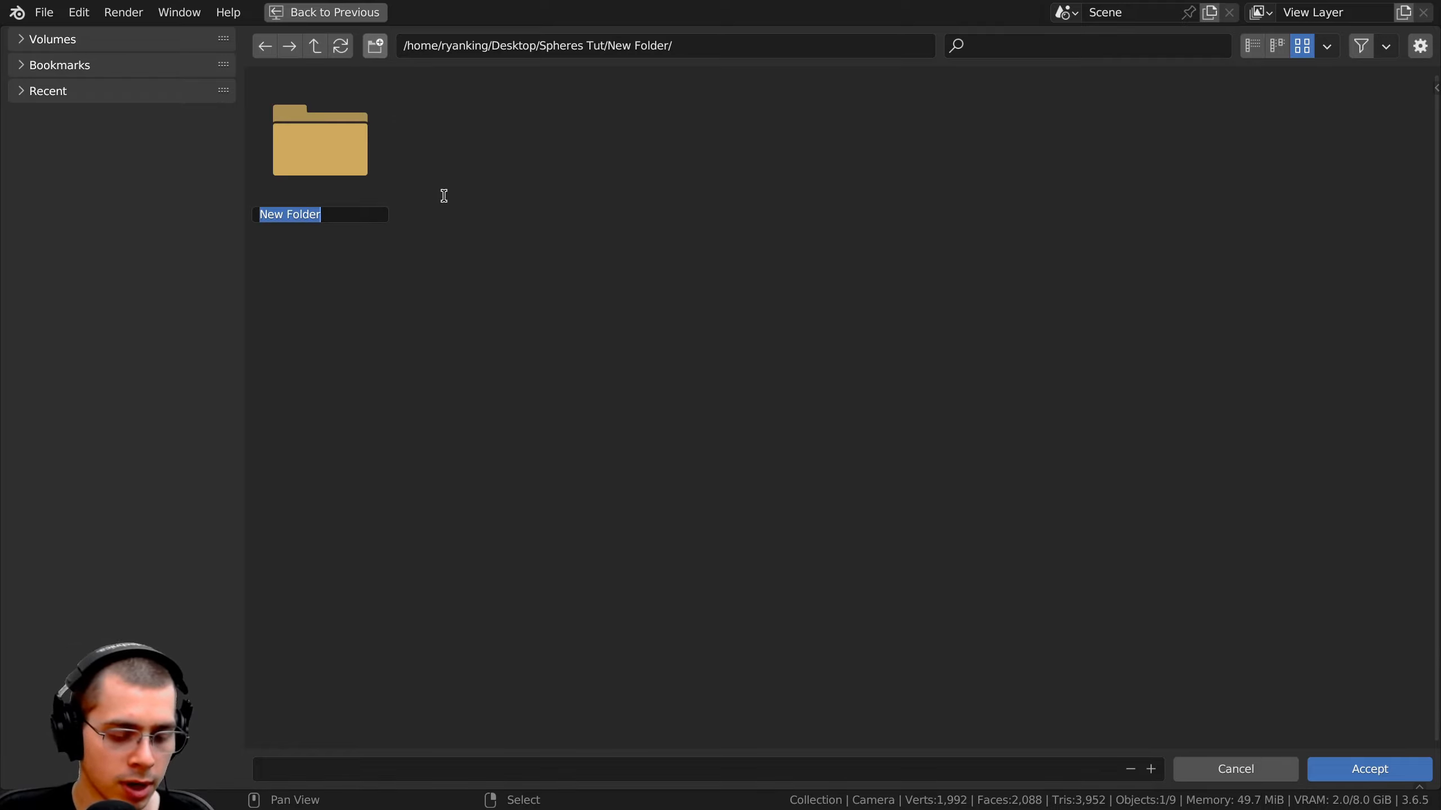
{"action": "type", "text": "rames"}
{"action": "key", "text": "Return"}
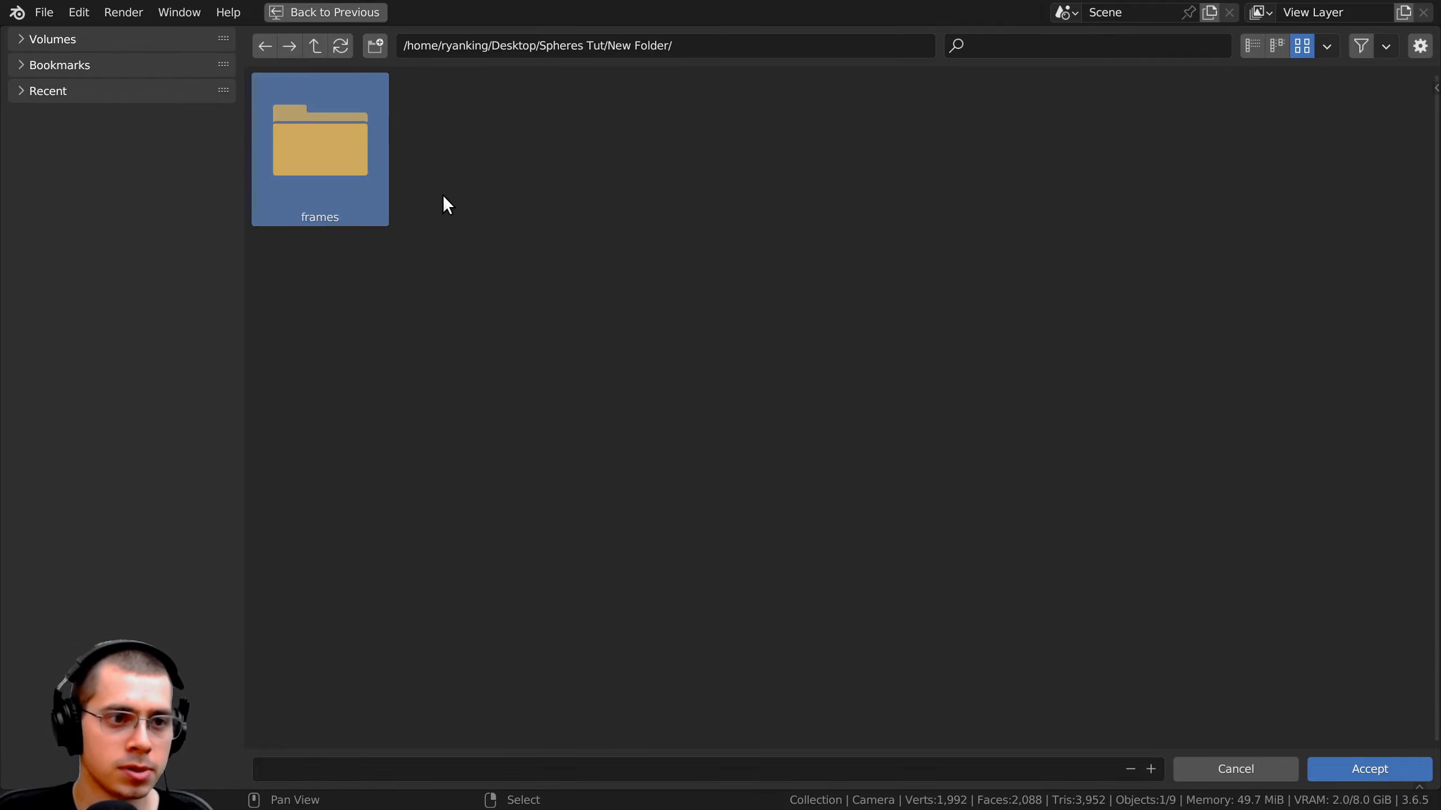
{"action": "double_click", "coordinate": [351, 173]}
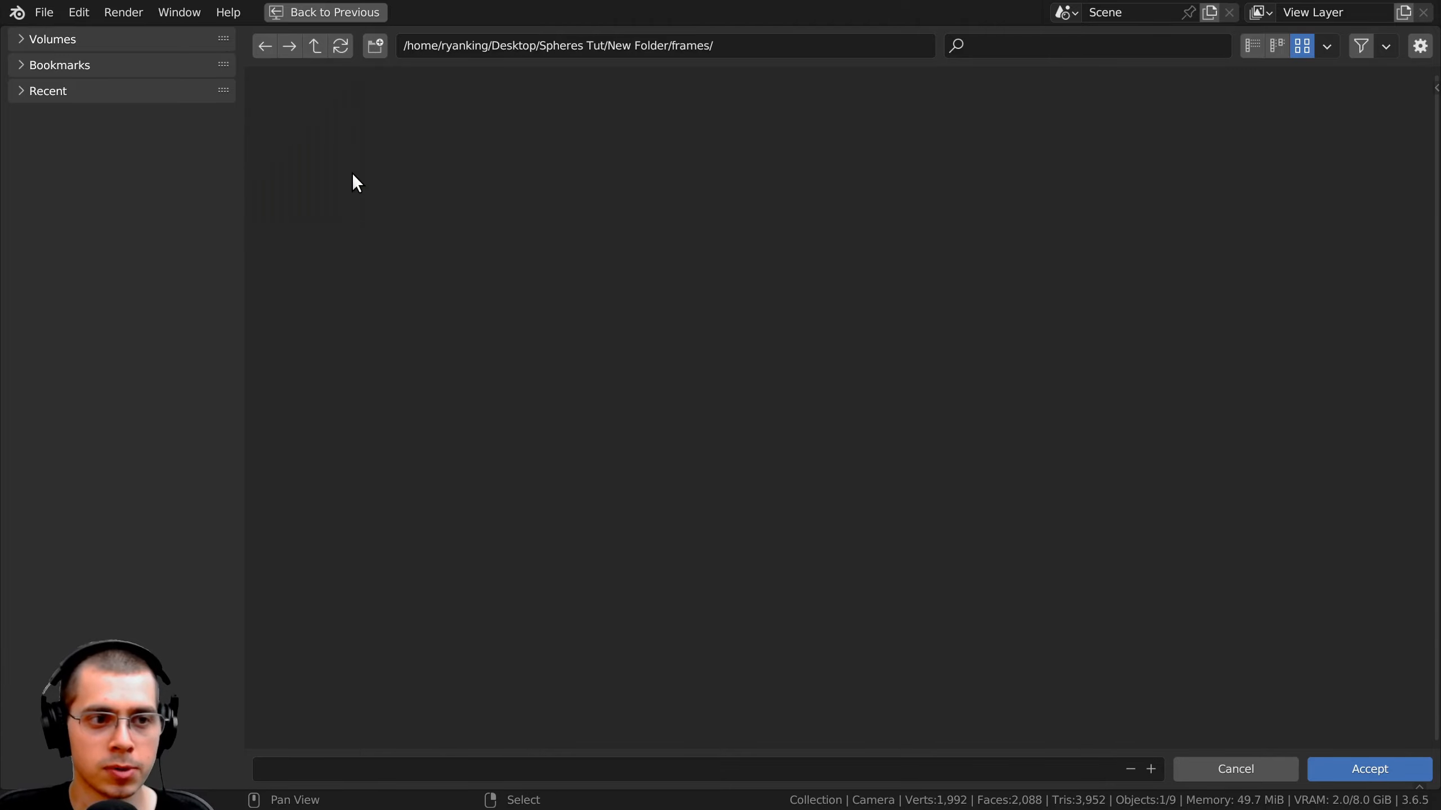
{"action": "left_click", "coordinate": [1379, 769]}
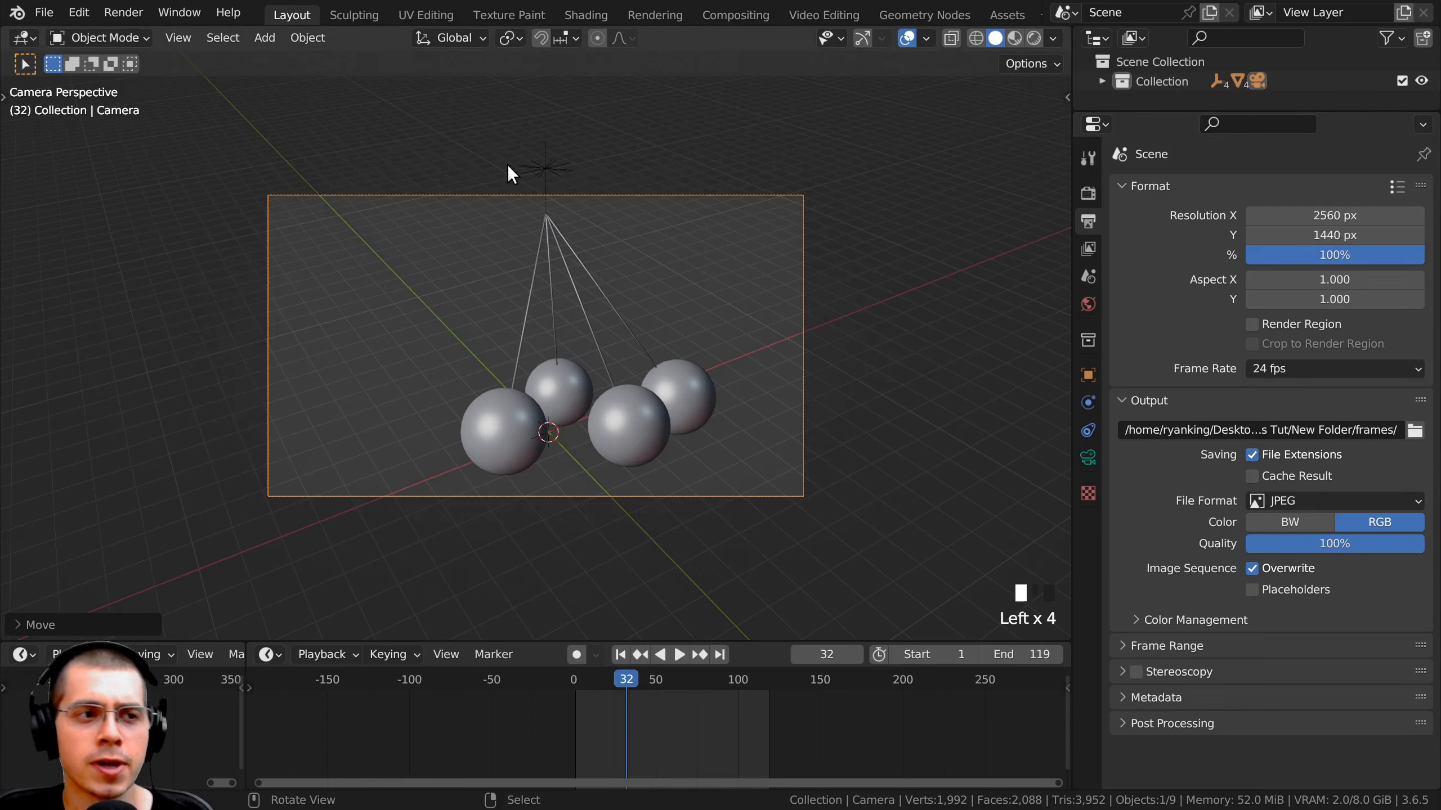
{"action": "left_click", "coordinate": [110, 9]}
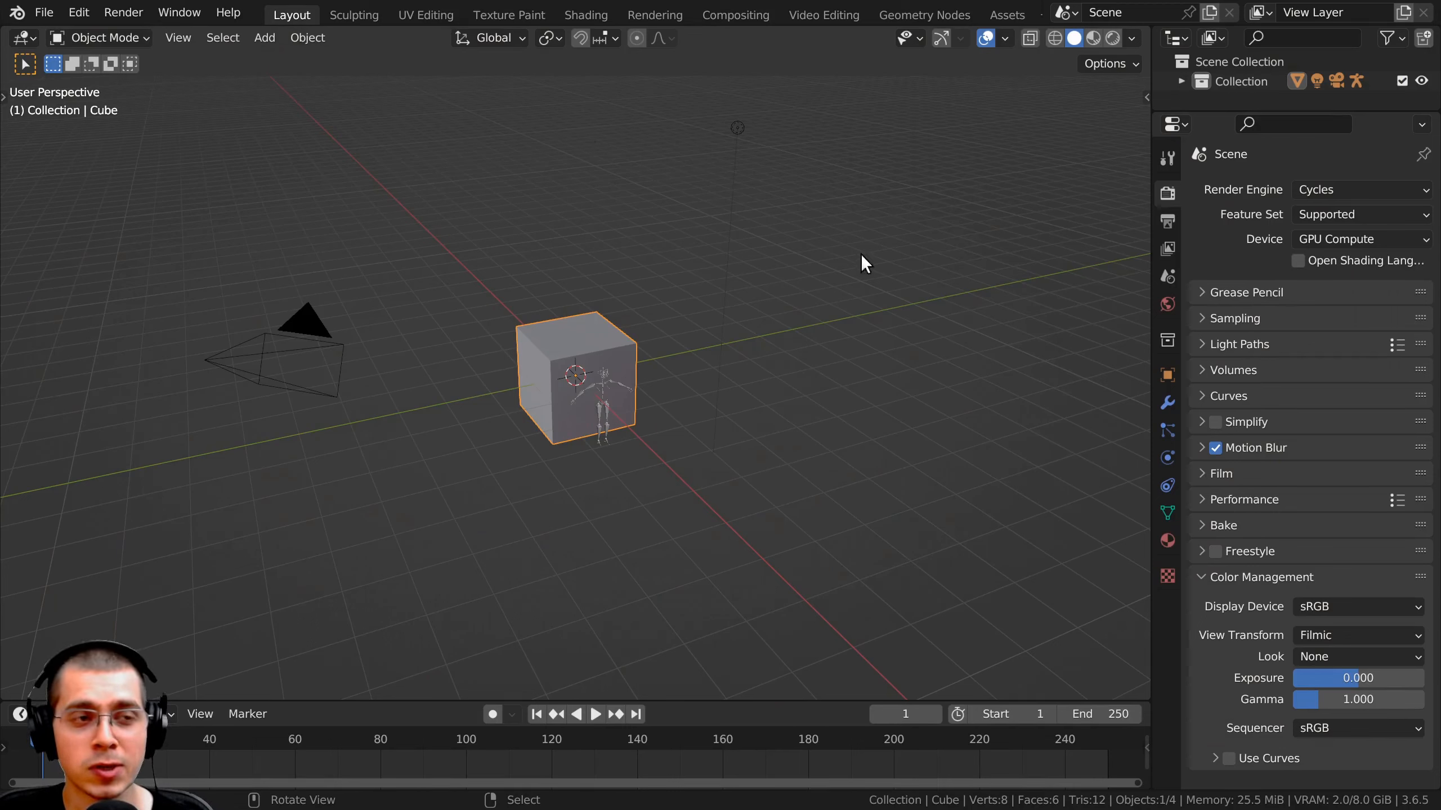
- Create a new file from the Video Editing template
{"action": "left_click", "coordinate": [49, 13]}
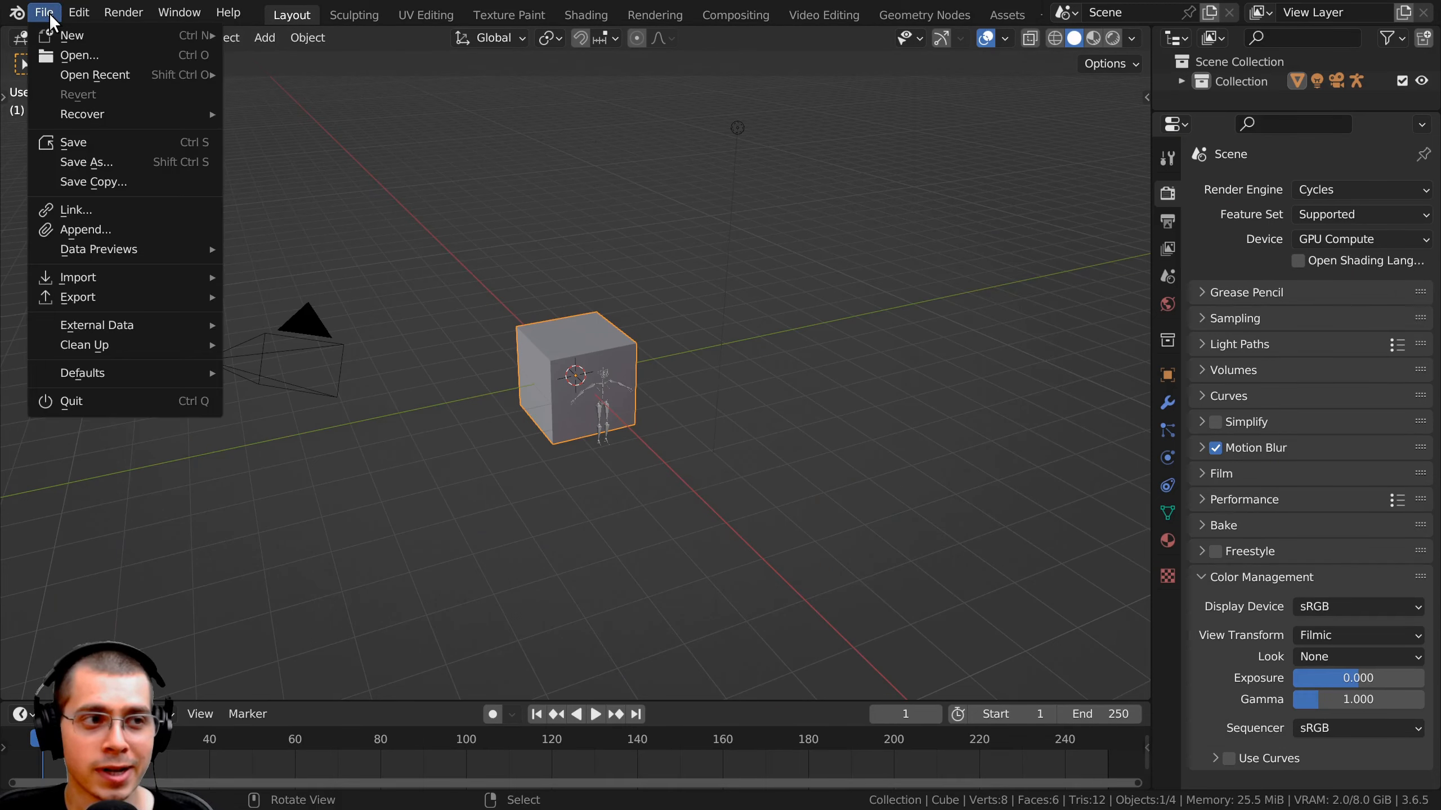
{"action": "mouse_move", "coordinate": [86, 41]}
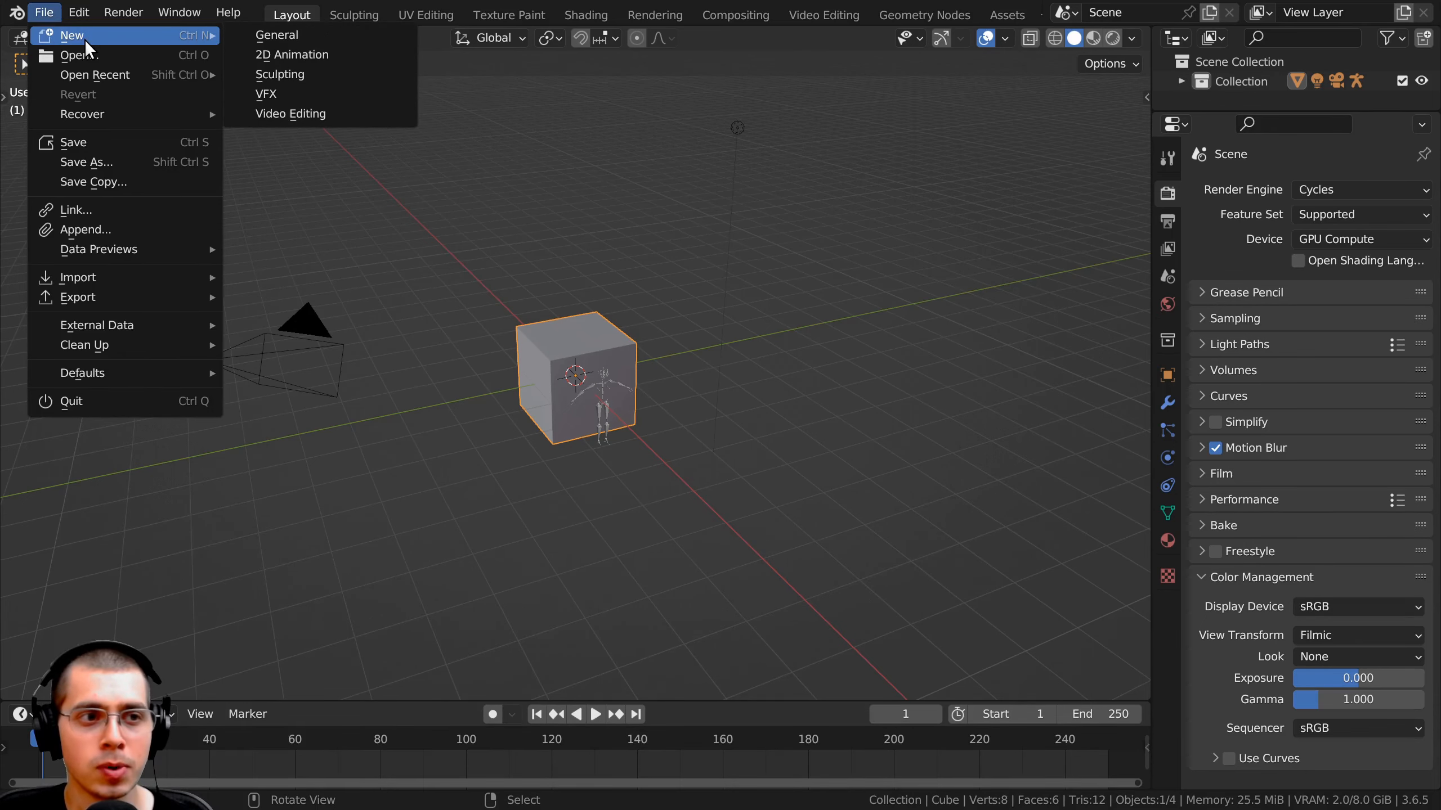
{"action": "left_click", "coordinate": [291, 118]}
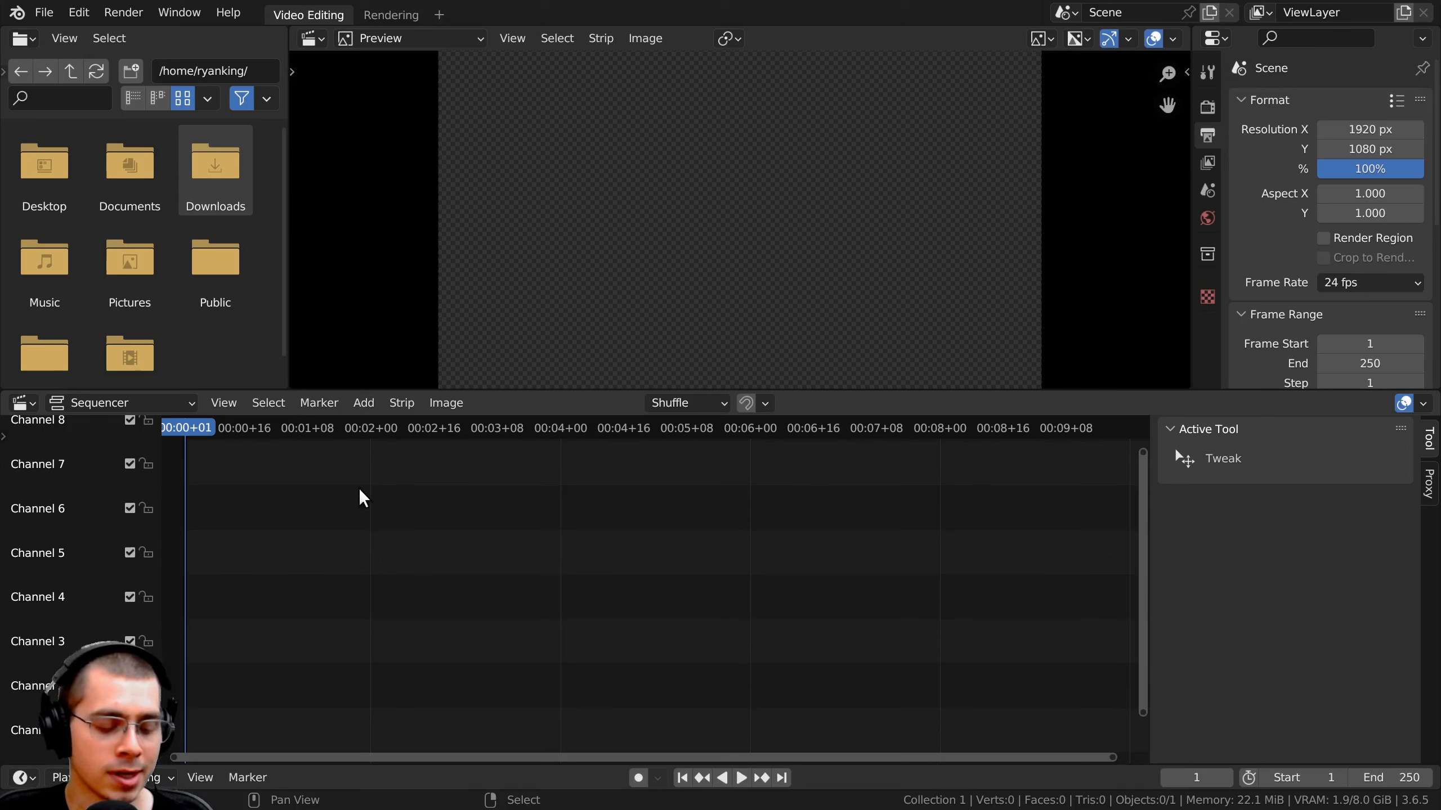
- Add all the JPG frames in Spheres Tut/V1/Pics, sorted by name, to the sequencer as one image sequence strip
{"action": "key", "text": "shift+a"}
{"action": "mouse_move", "coordinate": [293, 485]}
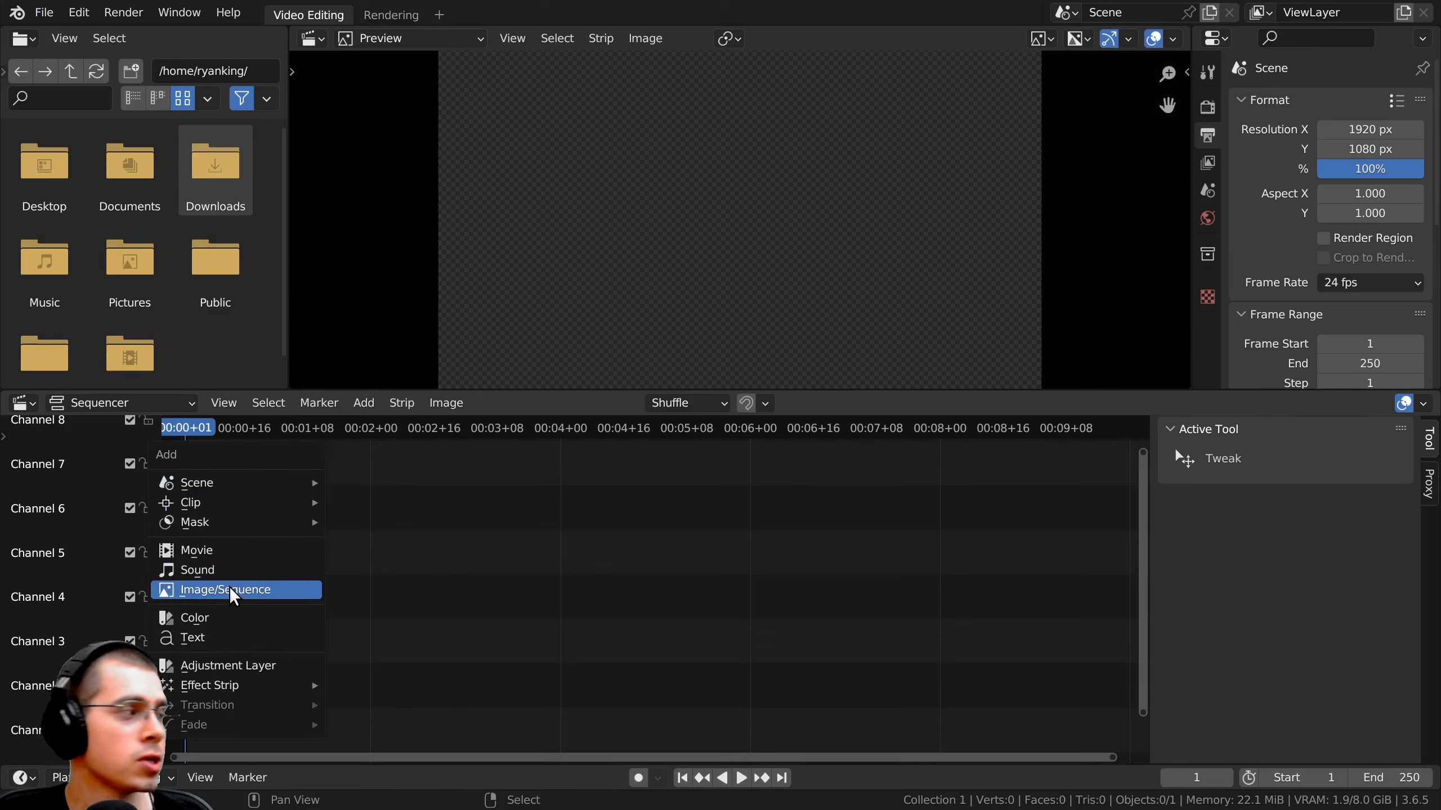
{"action": "left_click", "coordinate": [267, 596]}
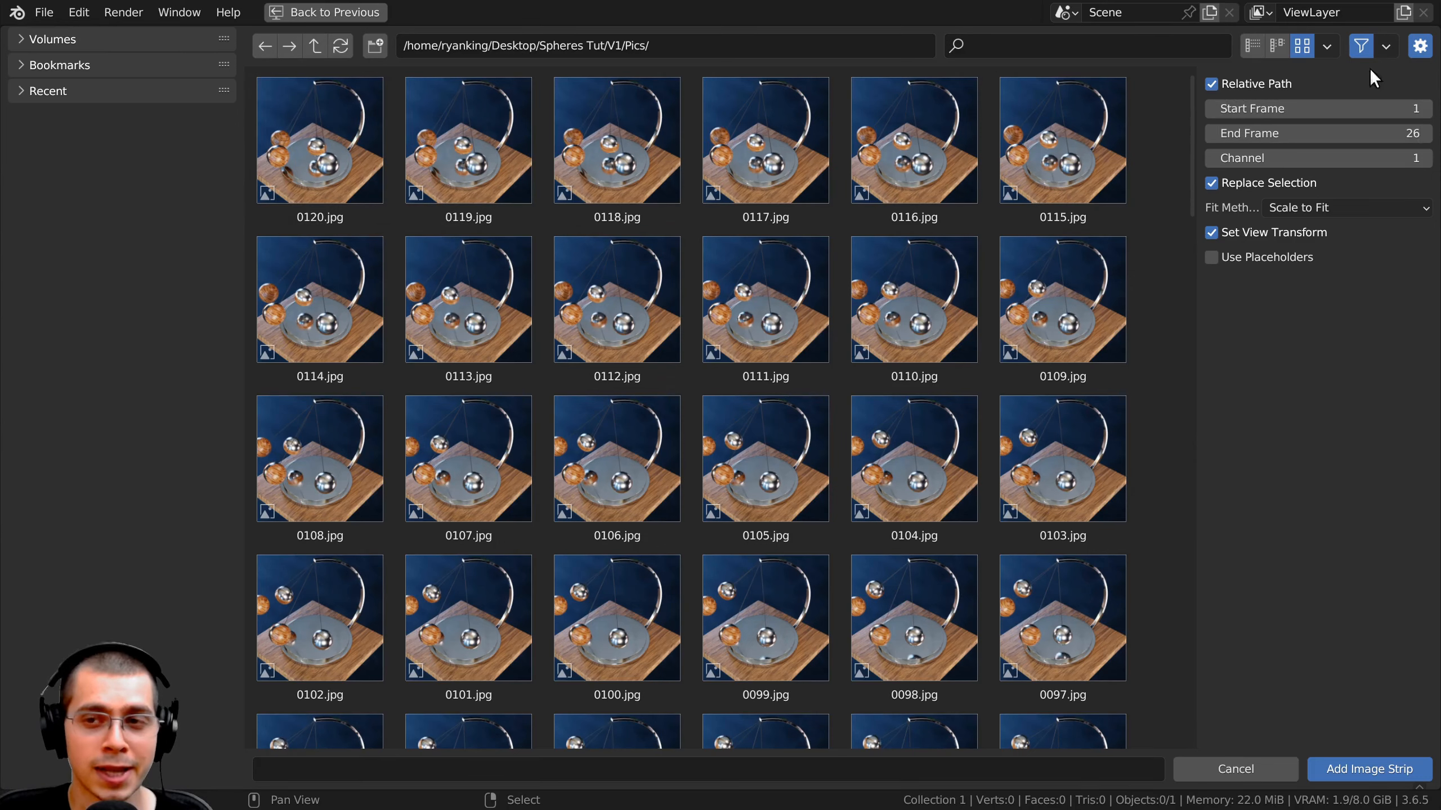
{"action": "left_click", "coordinate": [1326, 44]}
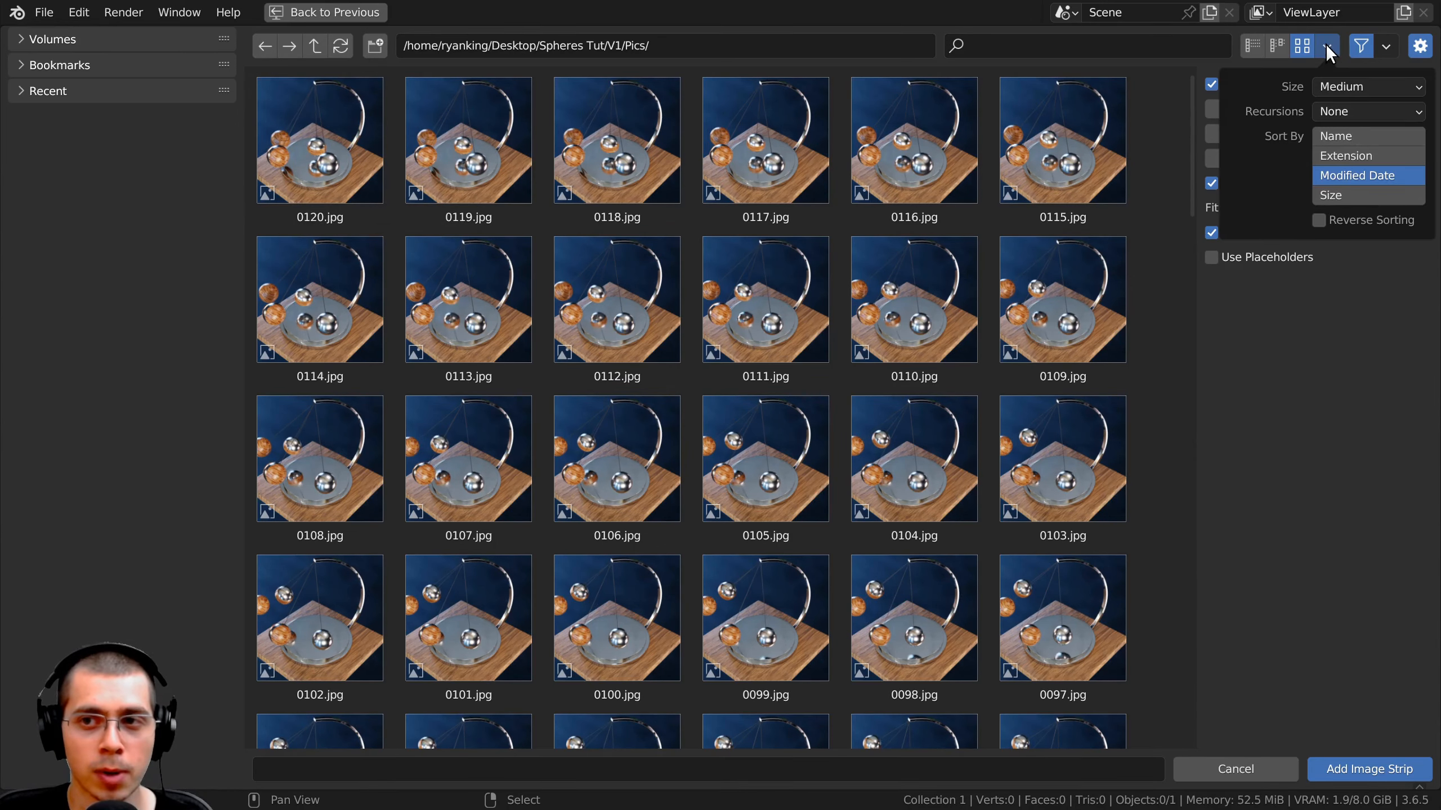
{"action": "left_click", "coordinate": [1344, 136]}
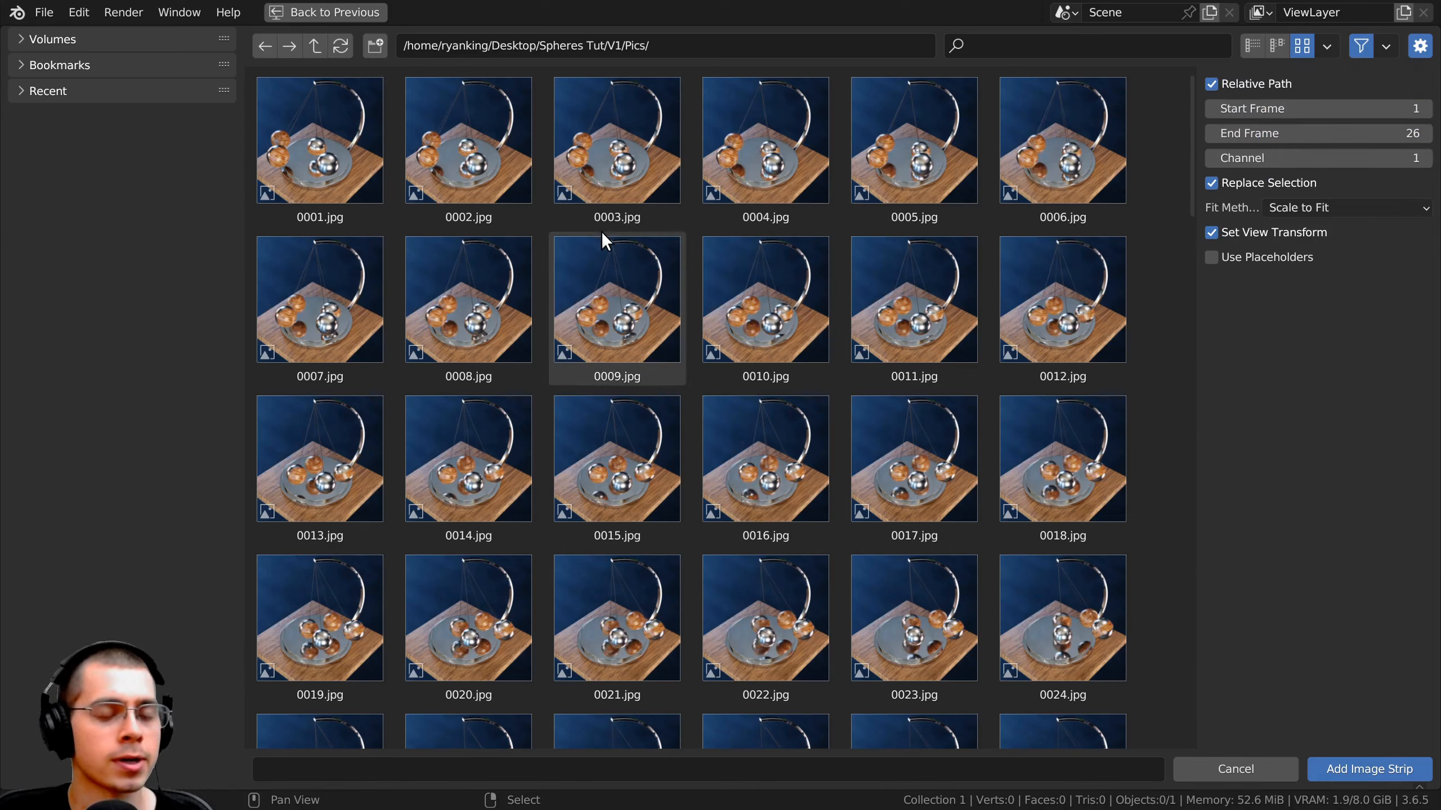
{"action": "key", "text": "a"}
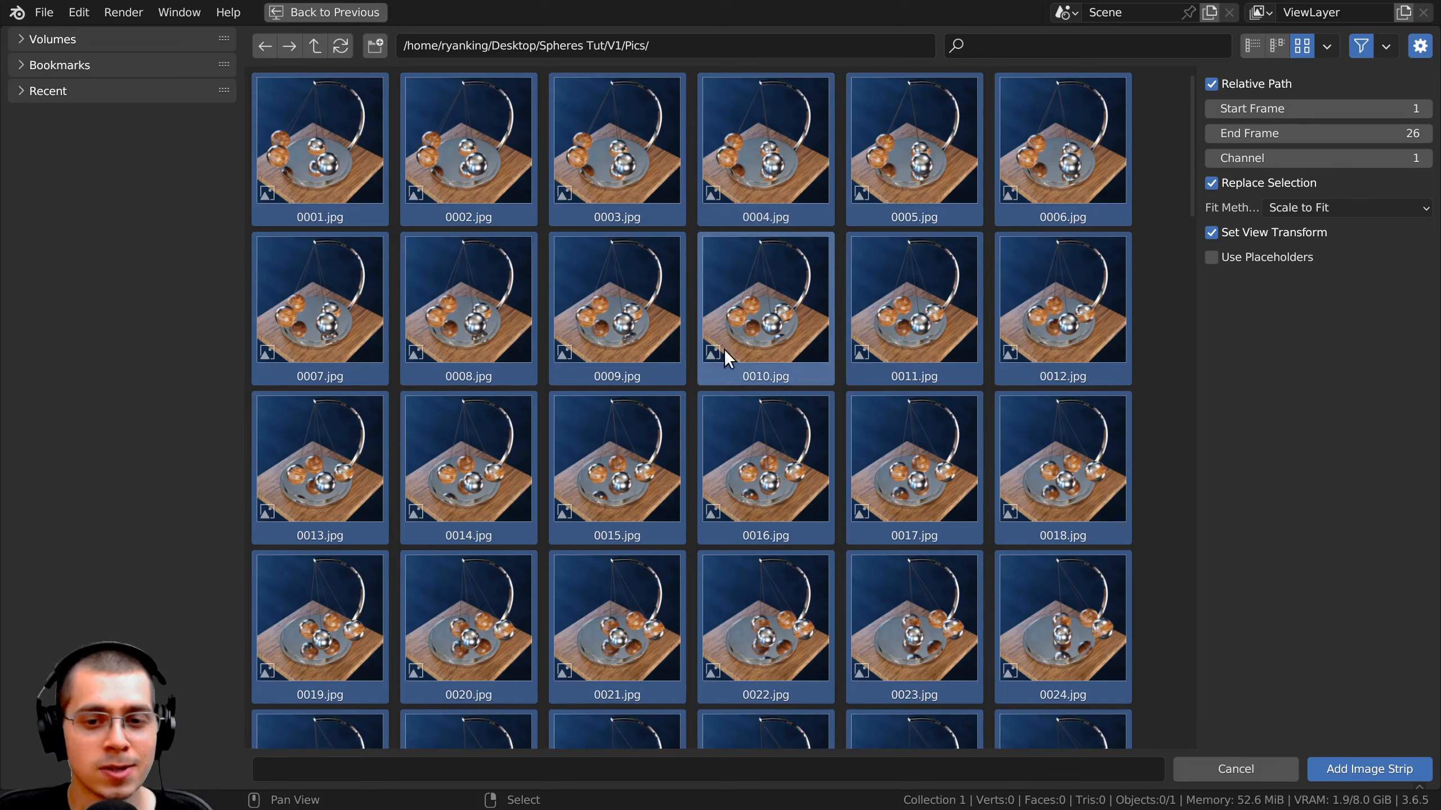
{"action": "left_click", "coordinate": [1353, 772]}
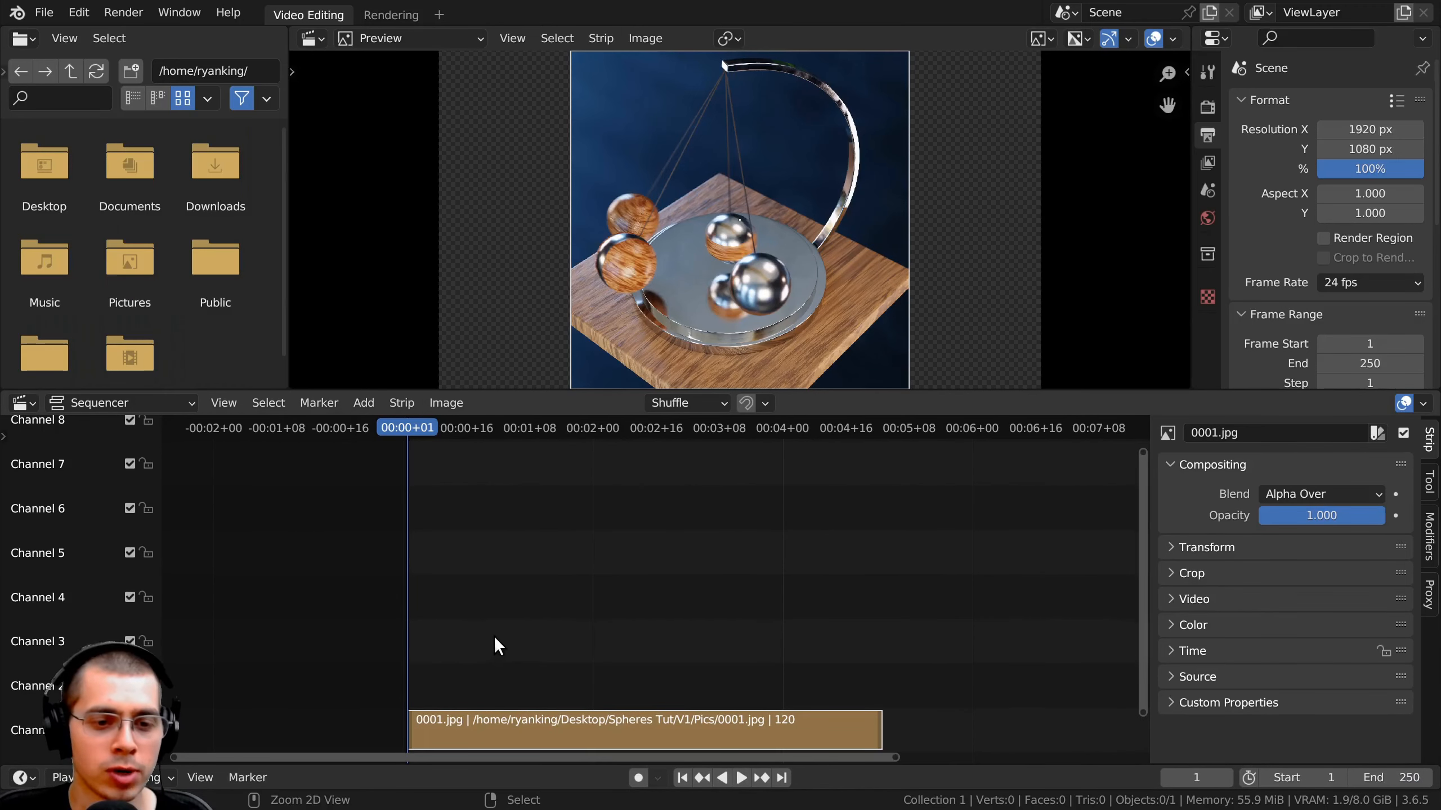
- Match the render resolution to the size of the image strip
{"action": "key", "text": "Home"}
{"action": "left_click", "coordinate": [1333, 283]}
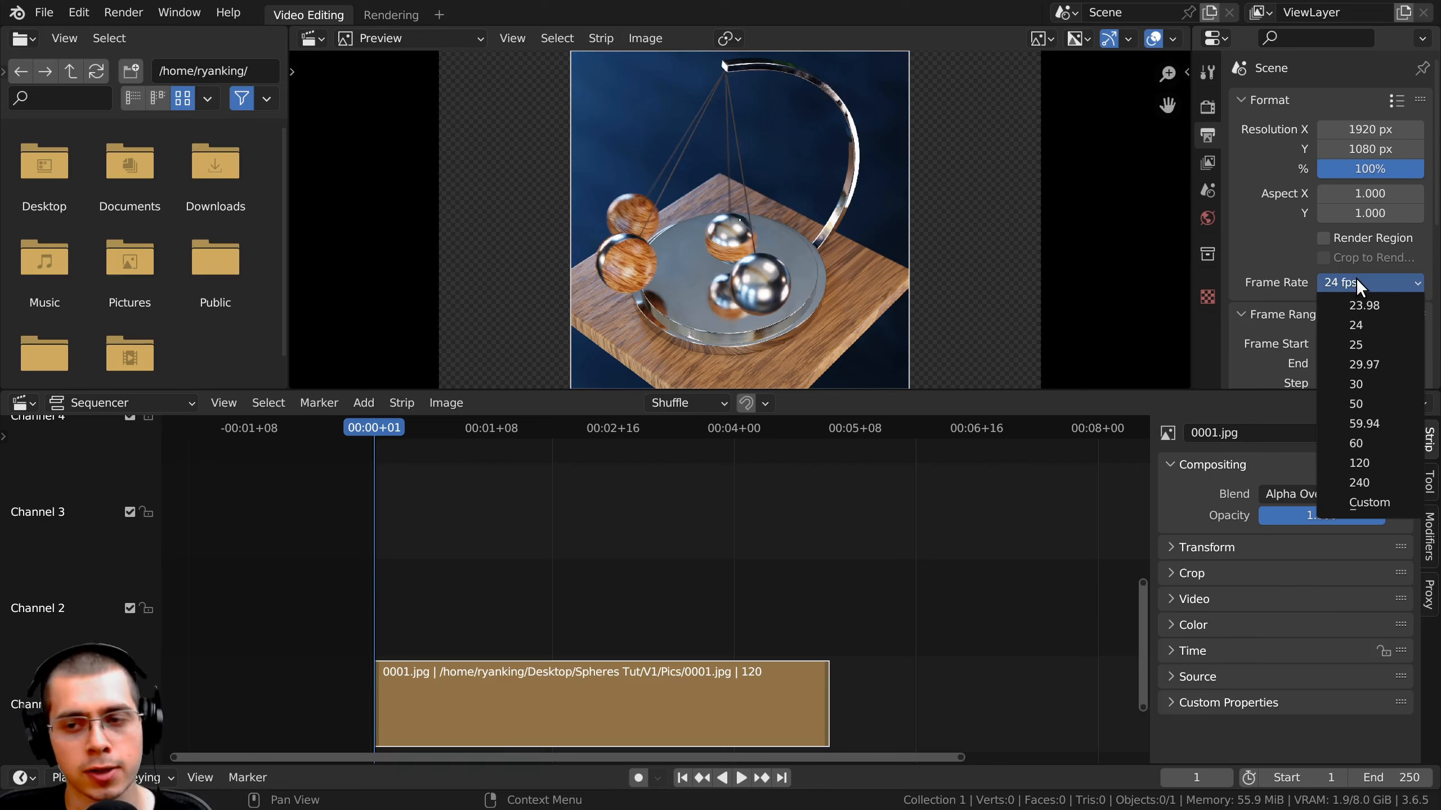
{"action": "key", "text": "Home"}
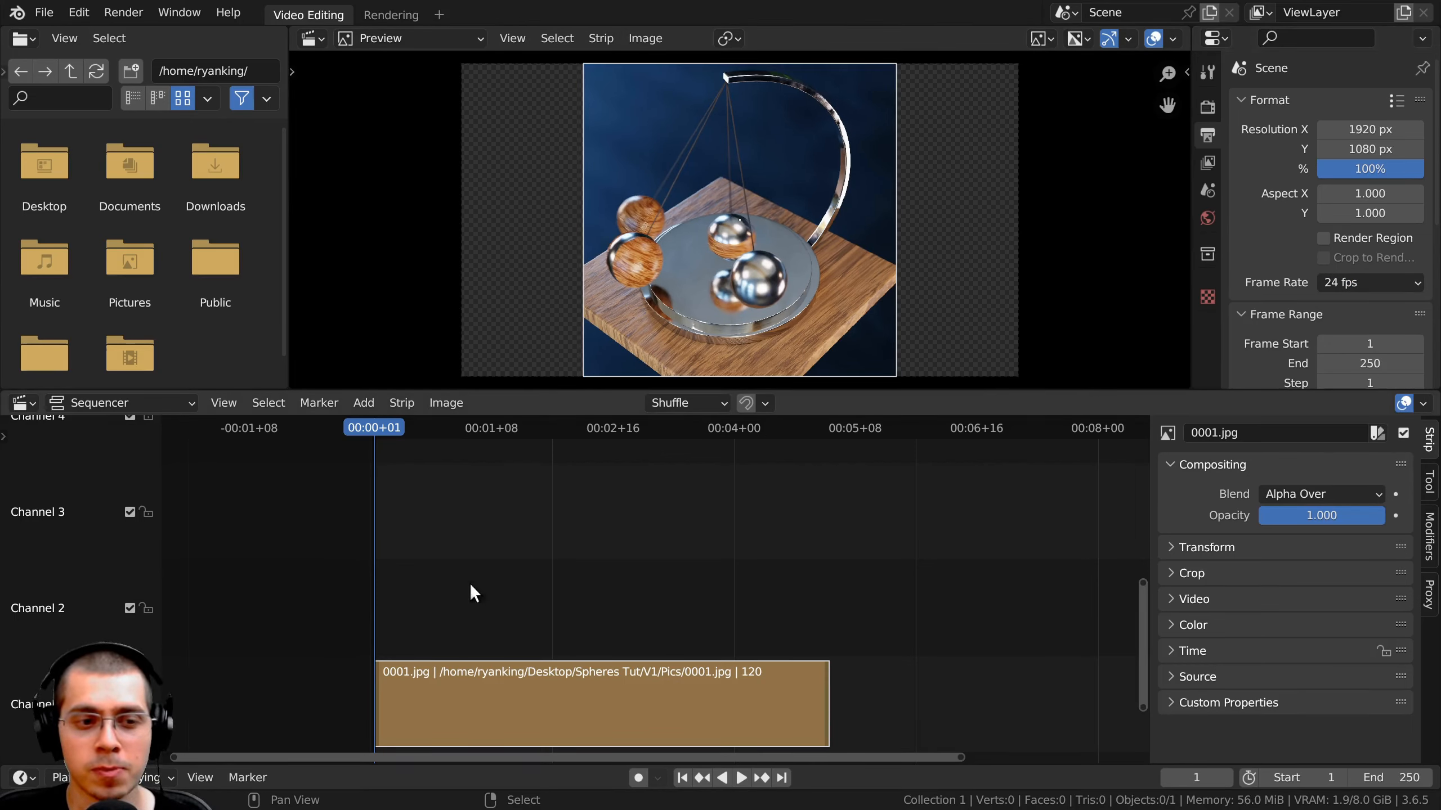
{"action": "left_click", "coordinate": [403, 402]}
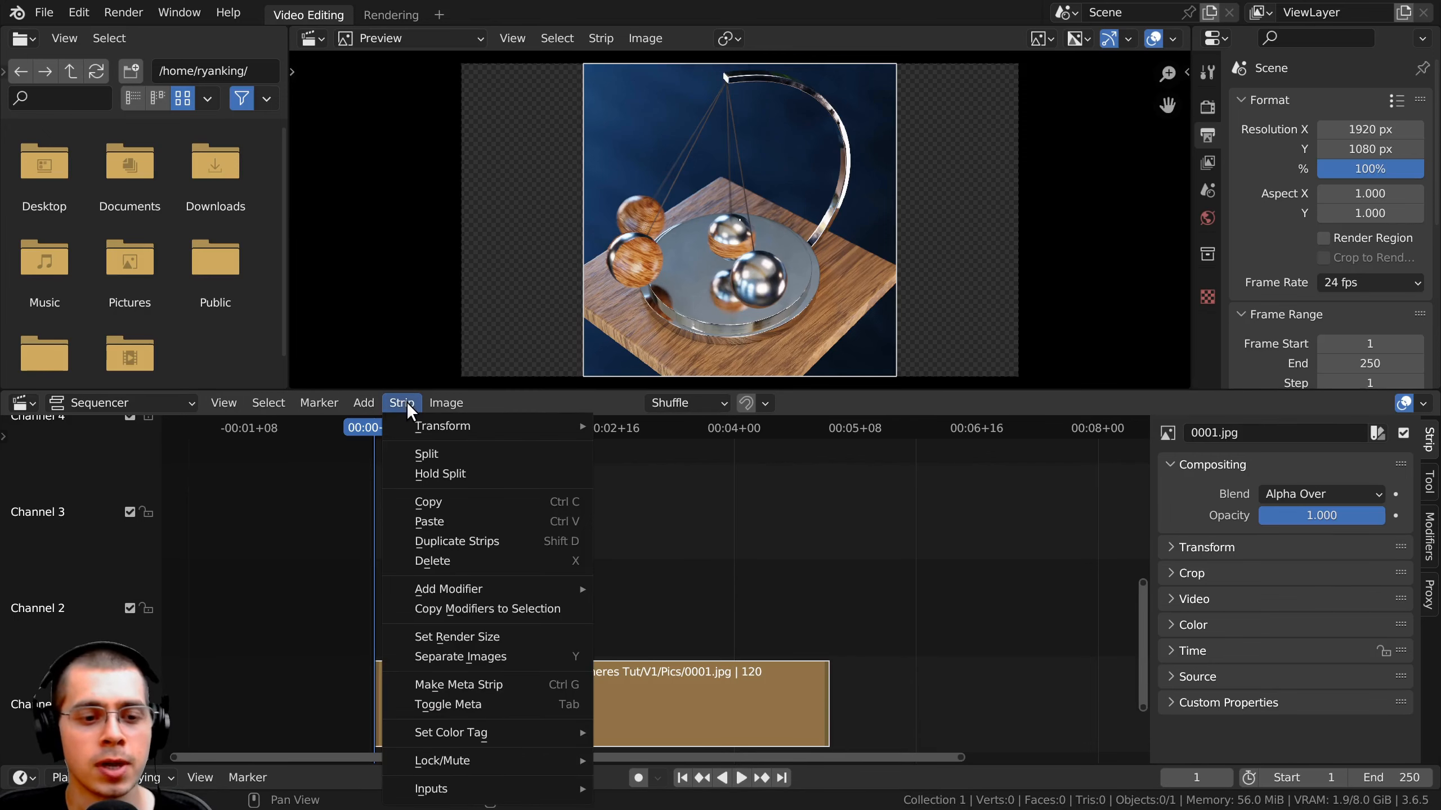
{"action": "left_click", "coordinate": [466, 636]}
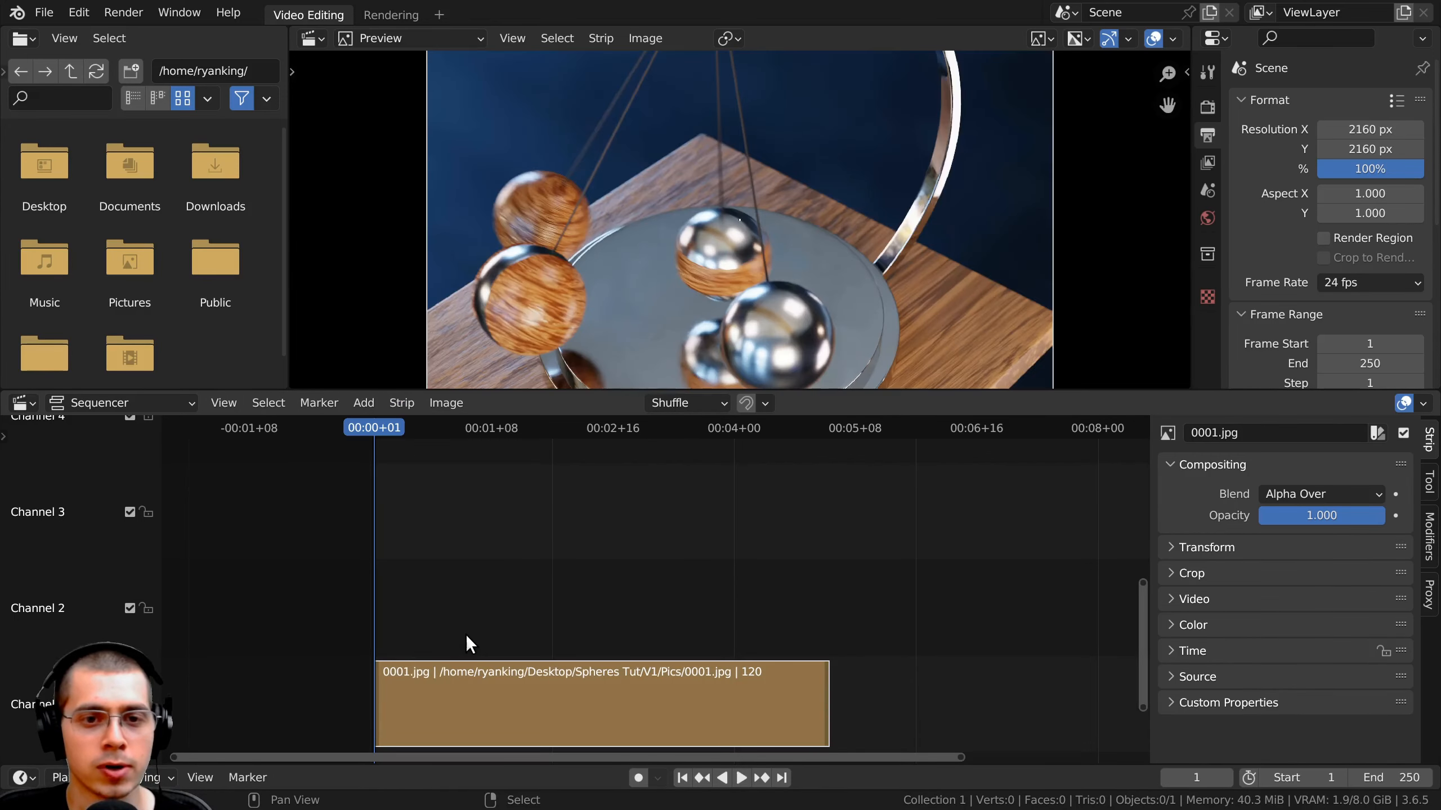
{"action": "middle_click_drag", "start_coordinate": [697, 540], "coordinate": [682, 534]}
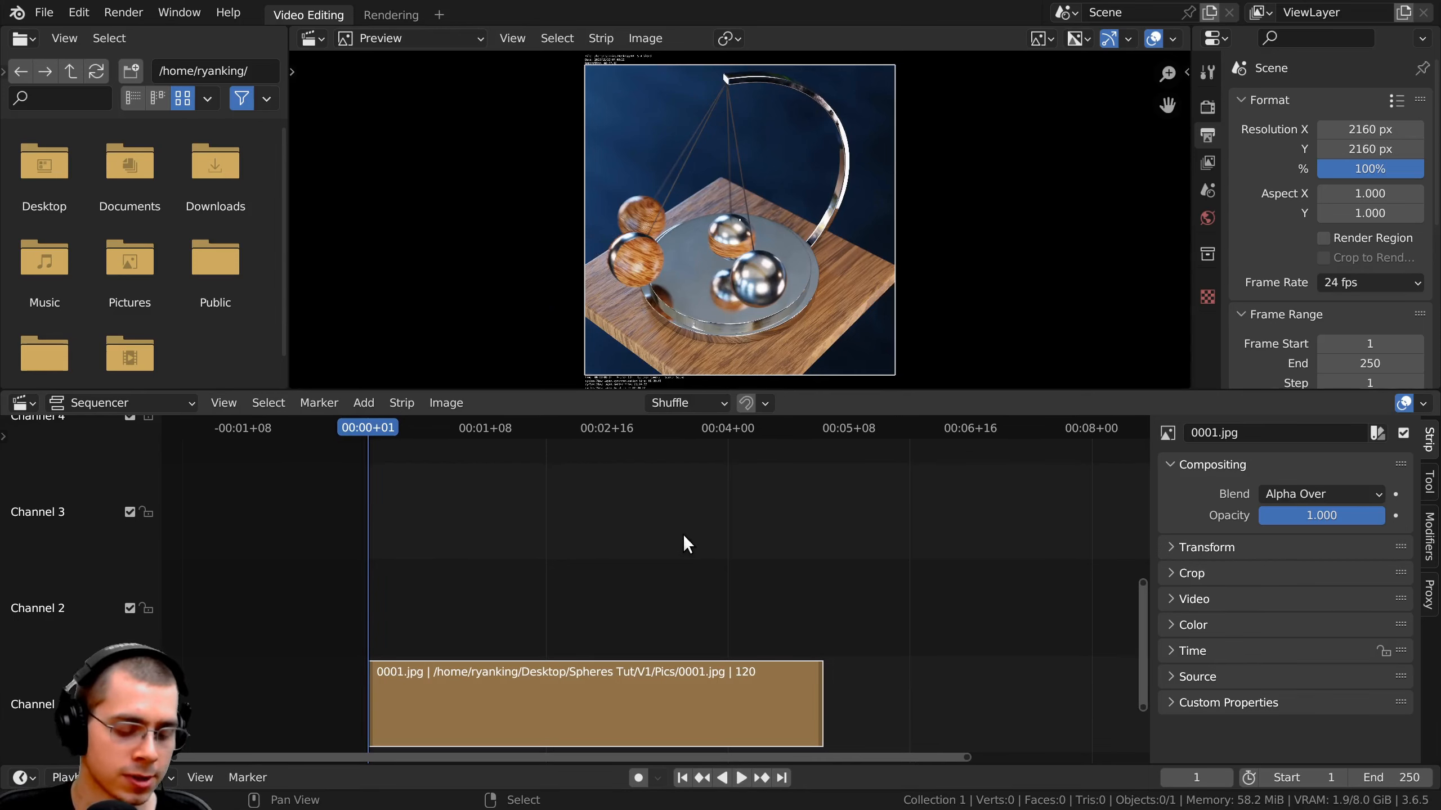
- Play the image strip and scrub through it to check the pendulum animation
{"action": "scroll", "coordinate": [410, 491], "scroll_direction": "down", "scroll_amount": 2}
{"action": "key", "text": "space"}
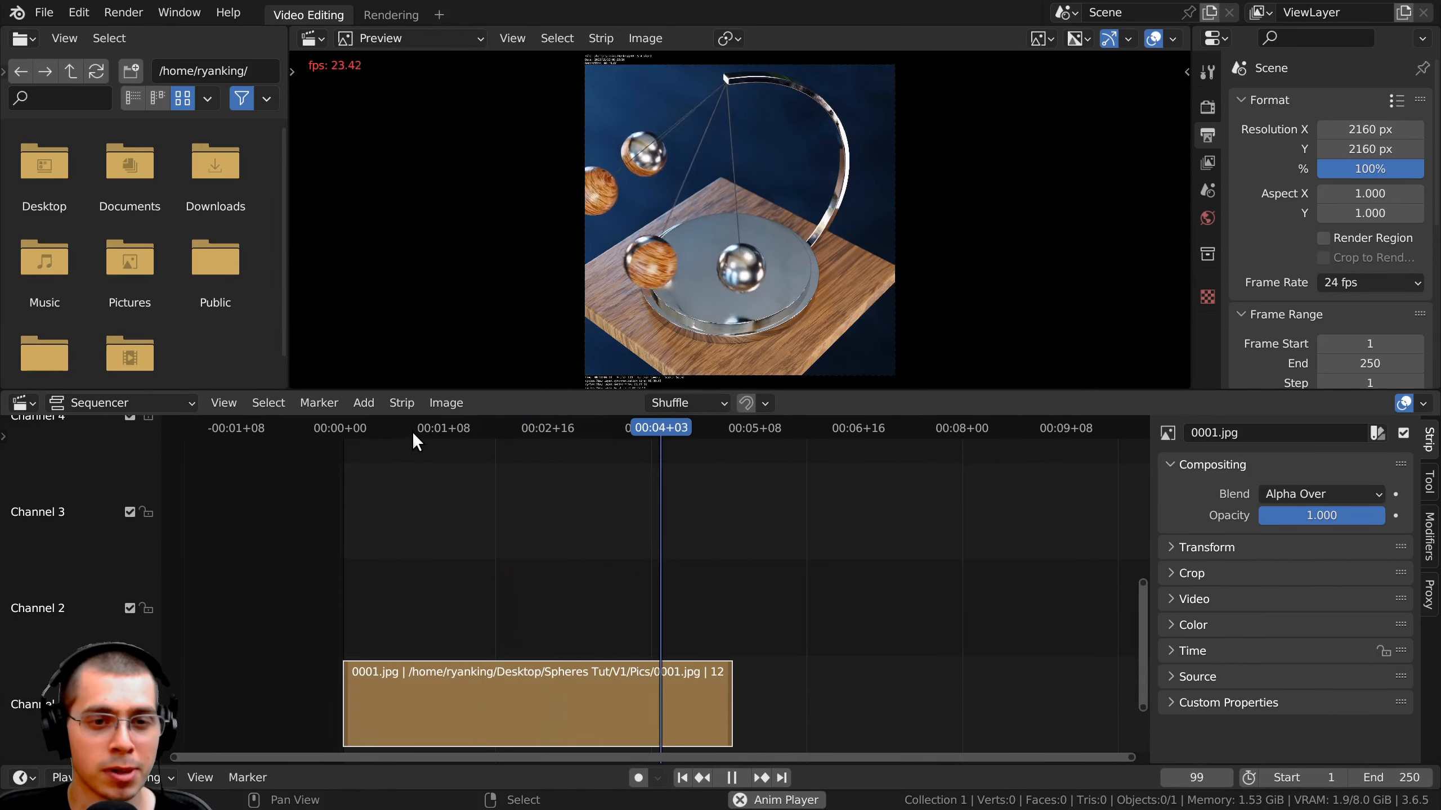
{"action": "scroll", "coordinate": [684, 612], "scroll_direction": "down", "scroll_amount": 1}
{"action": "middle_click_drag", "start_coordinate": [666, 613], "coordinate": [634, 618]}
{"action": "left_click_drag", "start_coordinate": [448, 425], "coordinate": [407, 427]}
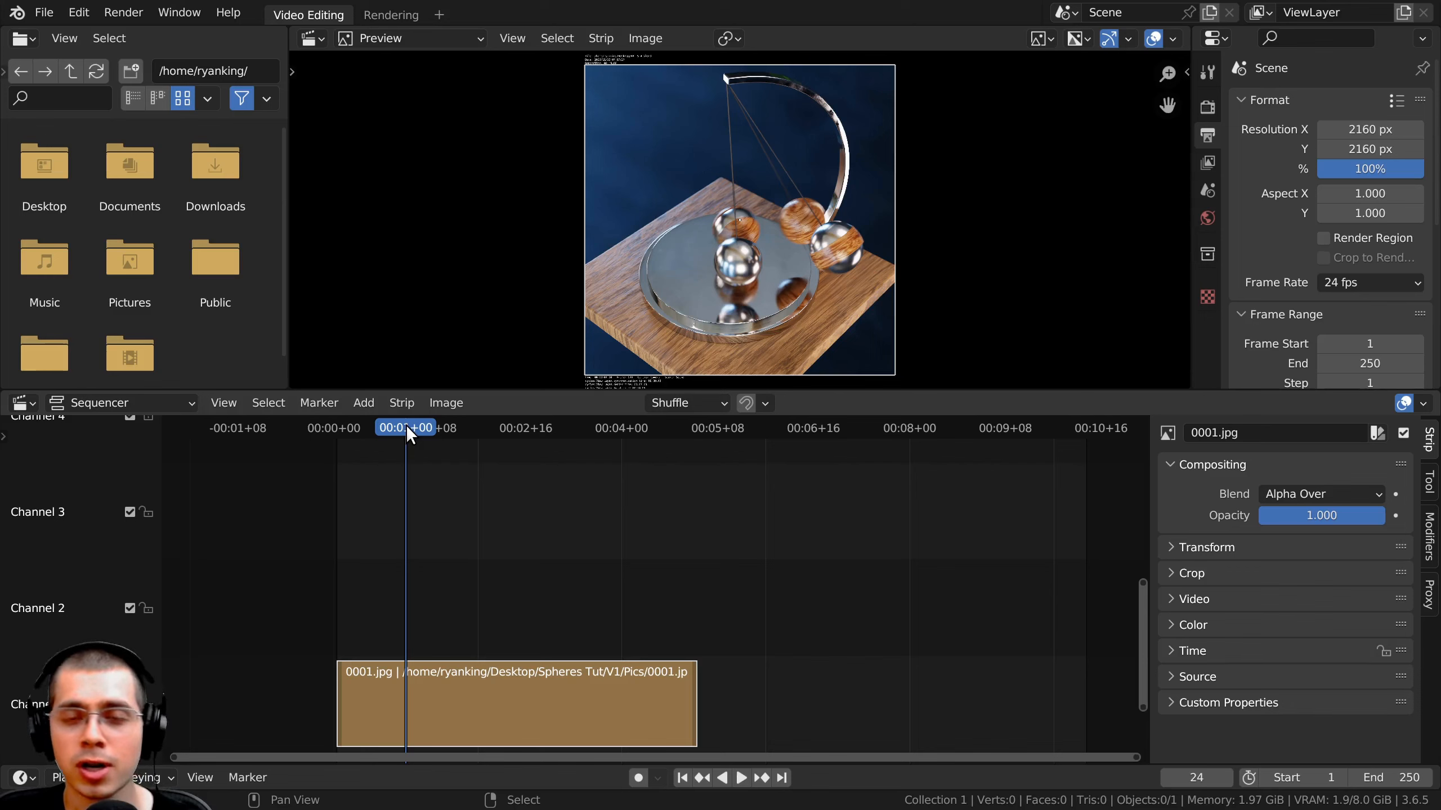
{"action": "left_click_drag", "start_coordinate": [410, 426], "coordinate": [580, 431]}
{"action": "middle_click_drag", "start_coordinate": [652, 610], "coordinate": [606, 567]}
{"action": "left_click_drag", "start_coordinate": [559, 428], "coordinate": [401, 431]}
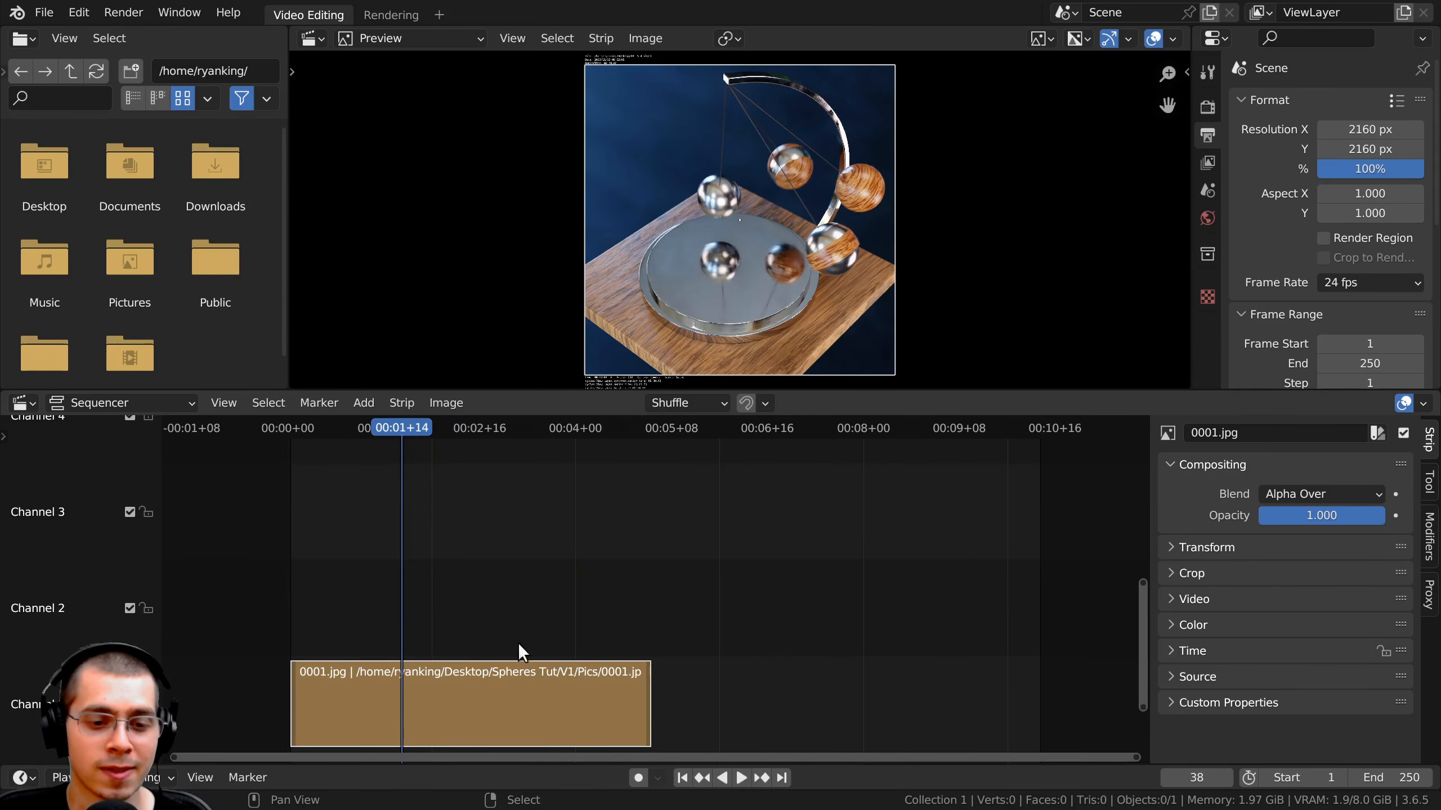
- Duplicate the image strip and place the copy directly after the original in channel 1
{"action": "scroll", "coordinate": [501, 725], "scroll_direction": "down", "scroll_amount": 2}
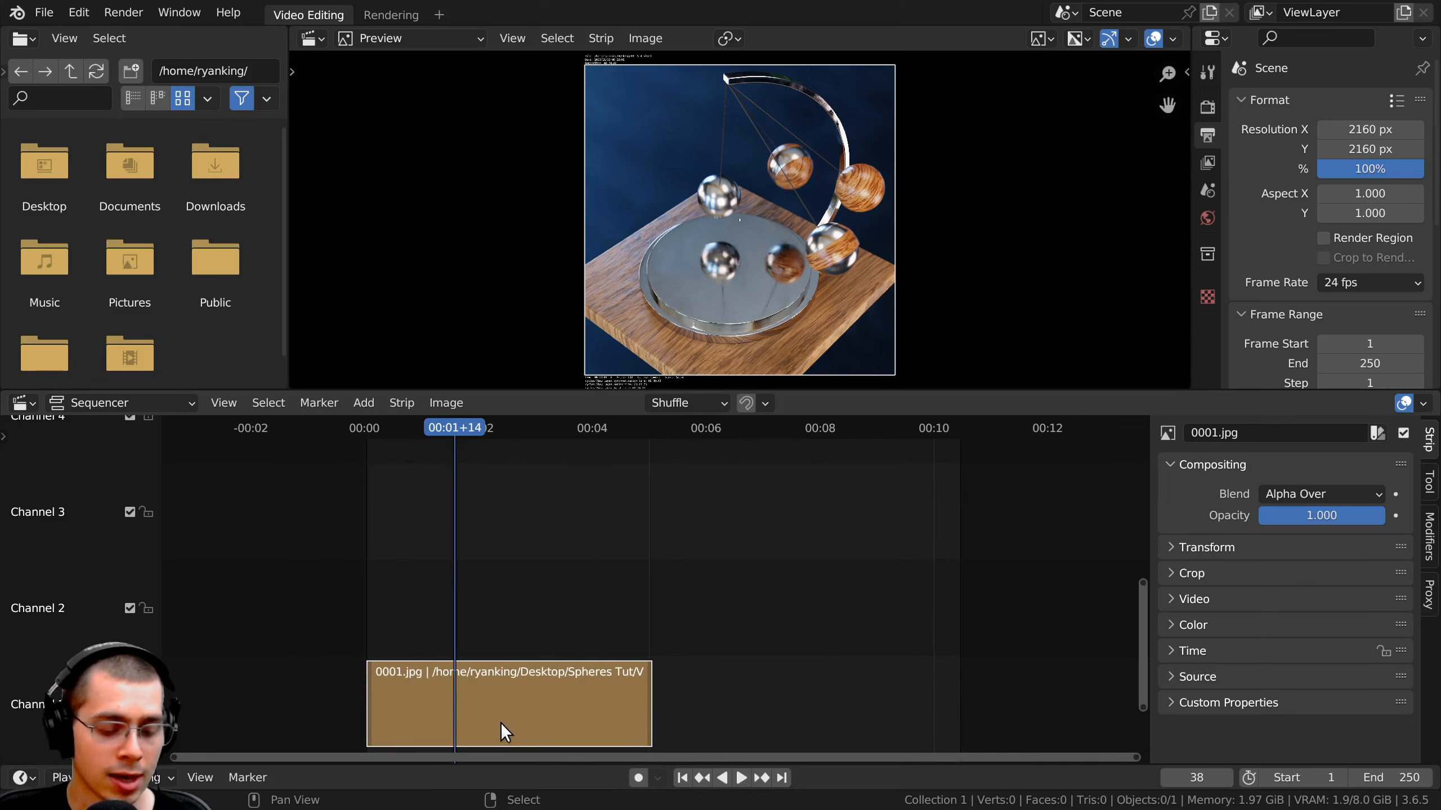
{"action": "key", "text": "shift+d"}
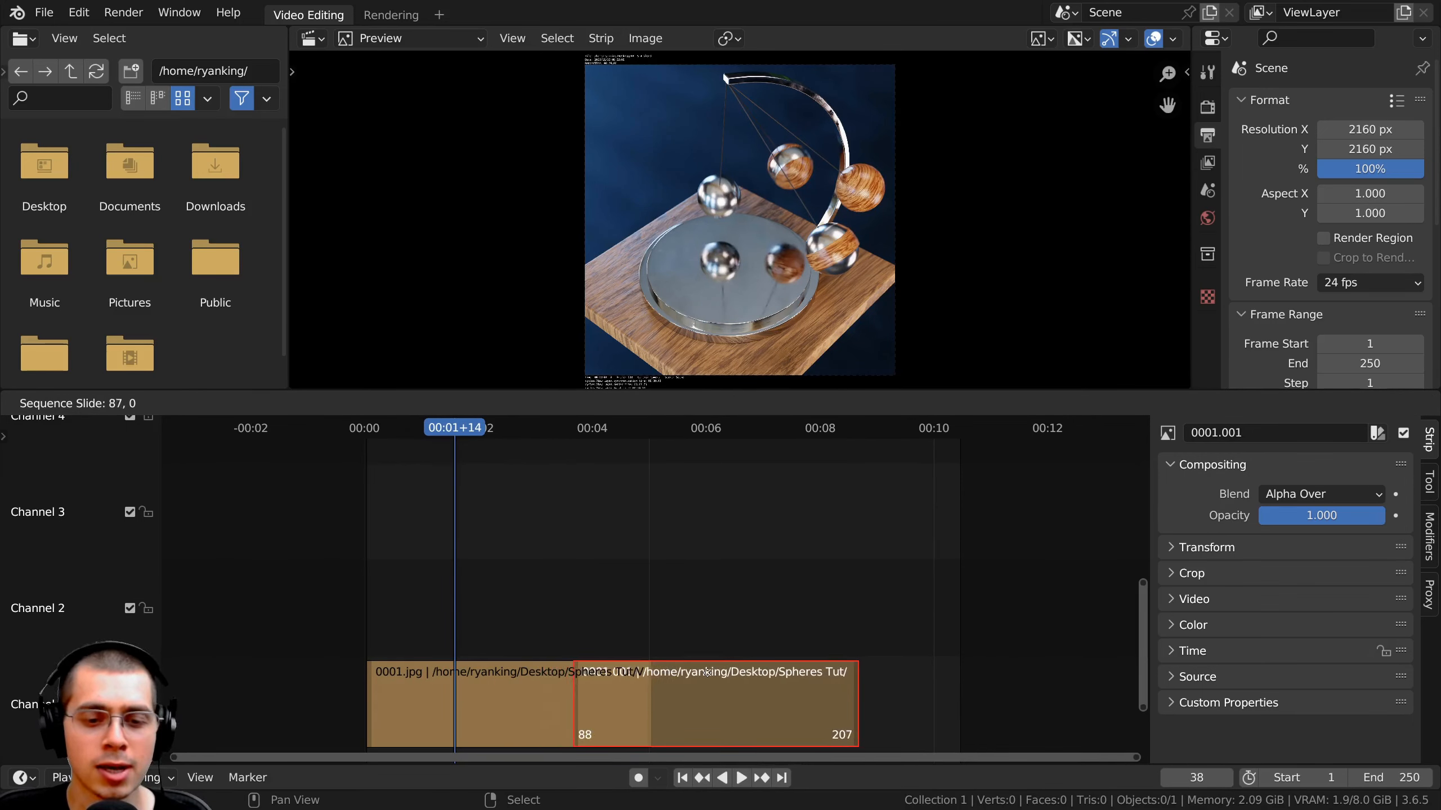
{"action": "left_click", "coordinate": [707, 674]}
{"action": "scroll", "coordinate": [863, 680], "scroll_direction": "down", "scroll_amount": 2}
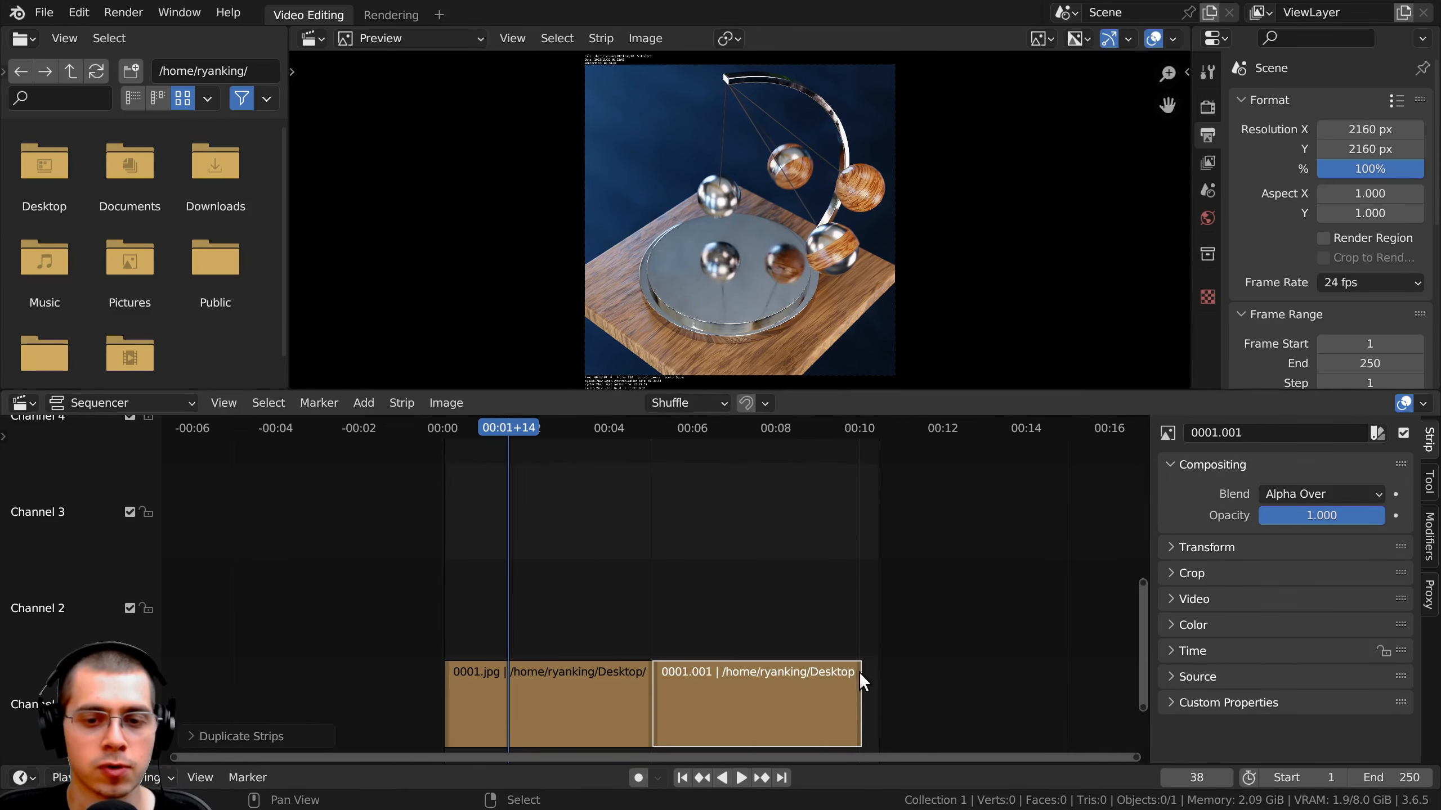
- Extend the scene's end frame to 530
{"action": "left_click_drag", "start_coordinate": [1375, 777], "coordinate": [1425, 785]}
{"action": "scroll", "coordinate": [1029, 505], "scroll_direction": "down", "scroll_amount": 2}
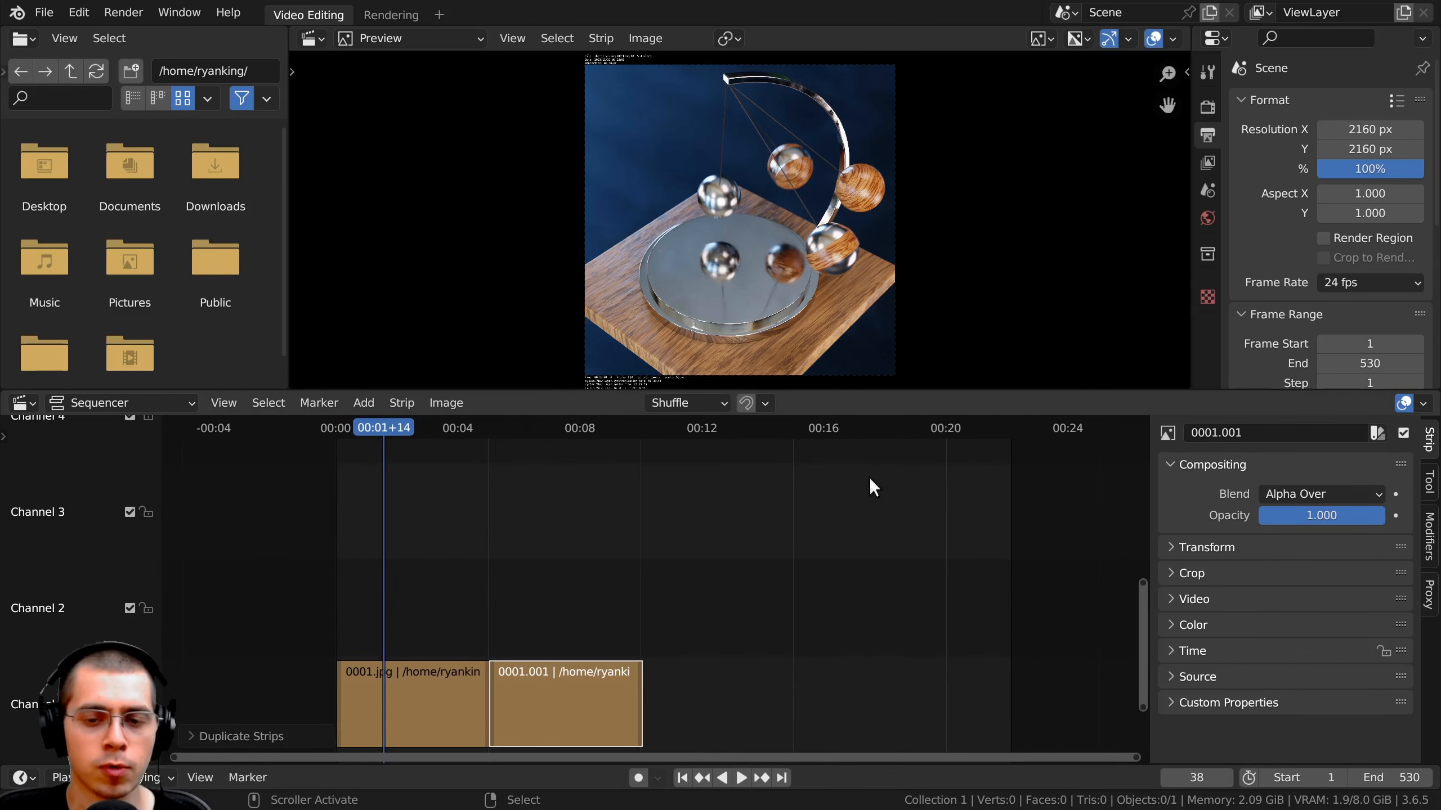
{"action": "scroll", "coordinate": [658, 646], "scroll_direction": "up", "scroll_amount": 1}
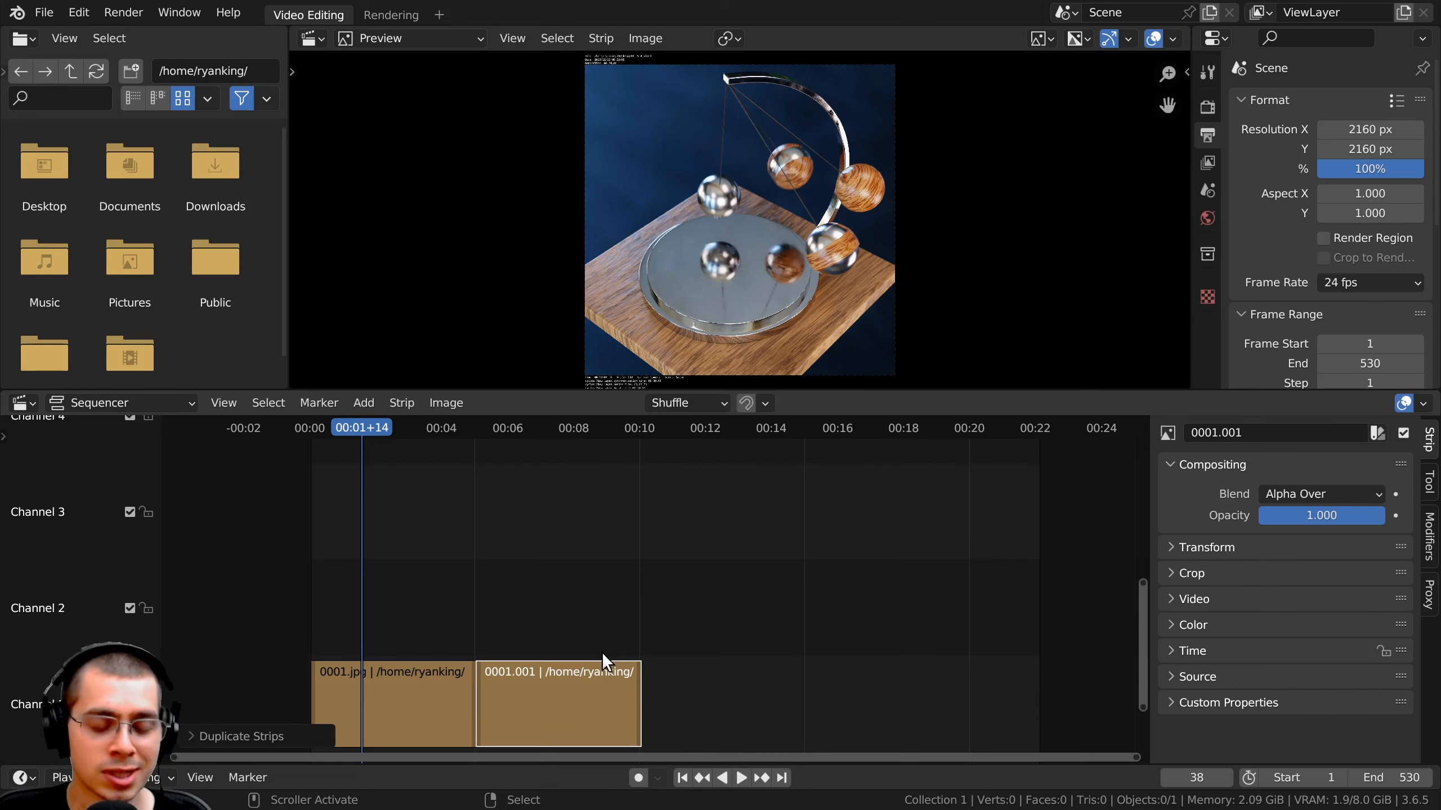
- Duplicate the last strip twice, placing the copies end to end to make four consecutive loops
{"action": "key", "text": "shift+d"}
{"action": "left_click", "coordinate": [639, 667]}
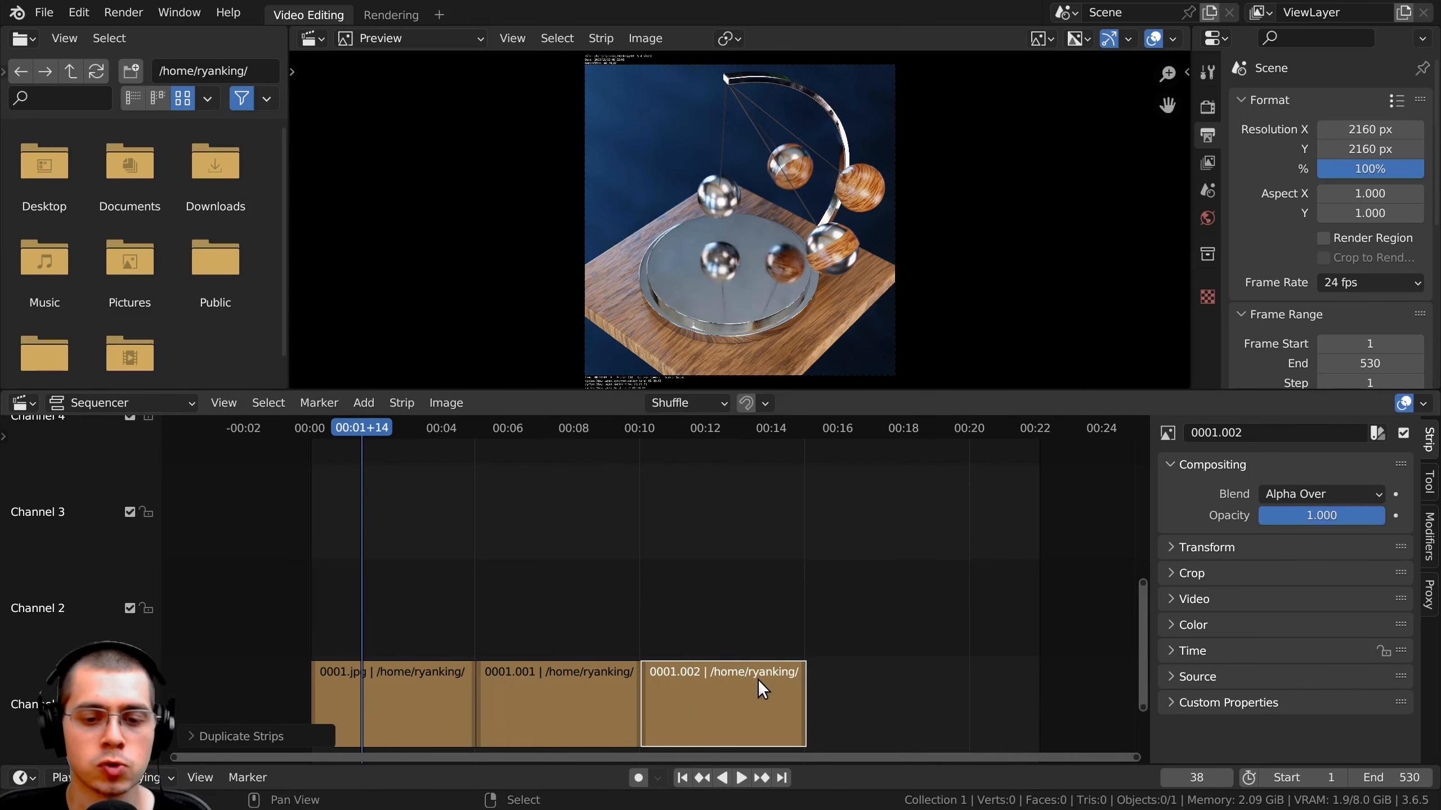
{"action": "key", "text": "shift+d"}
{"action": "left_click", "coordinate": [943, 679]}
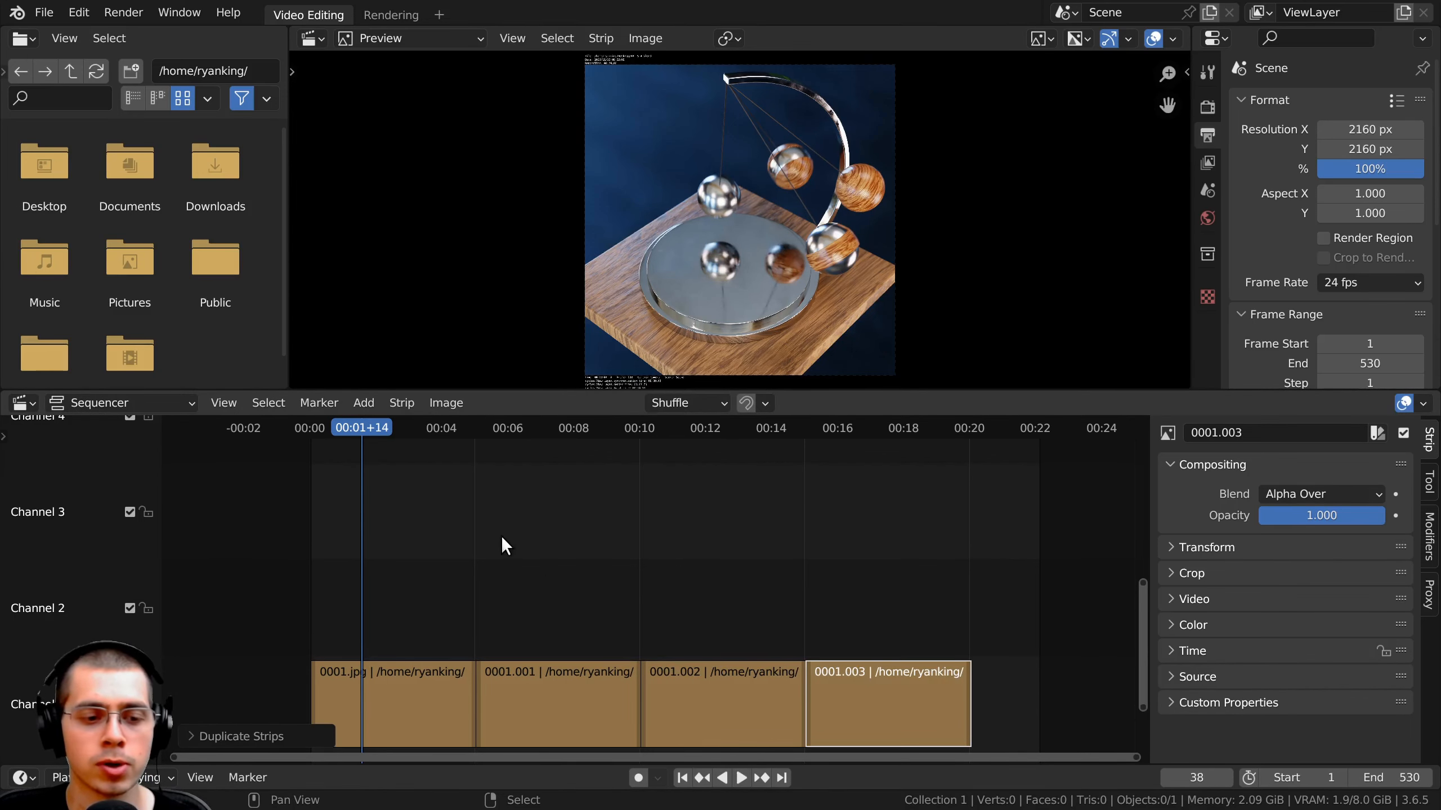
- Play the repeated strips and enlarge the preview area above the sequencer
{"action": "key", "text": "space"}
{"action": "scroll", "coordinate": [454, 545], "scroll_direction": "up", "scroll_amount": 3}
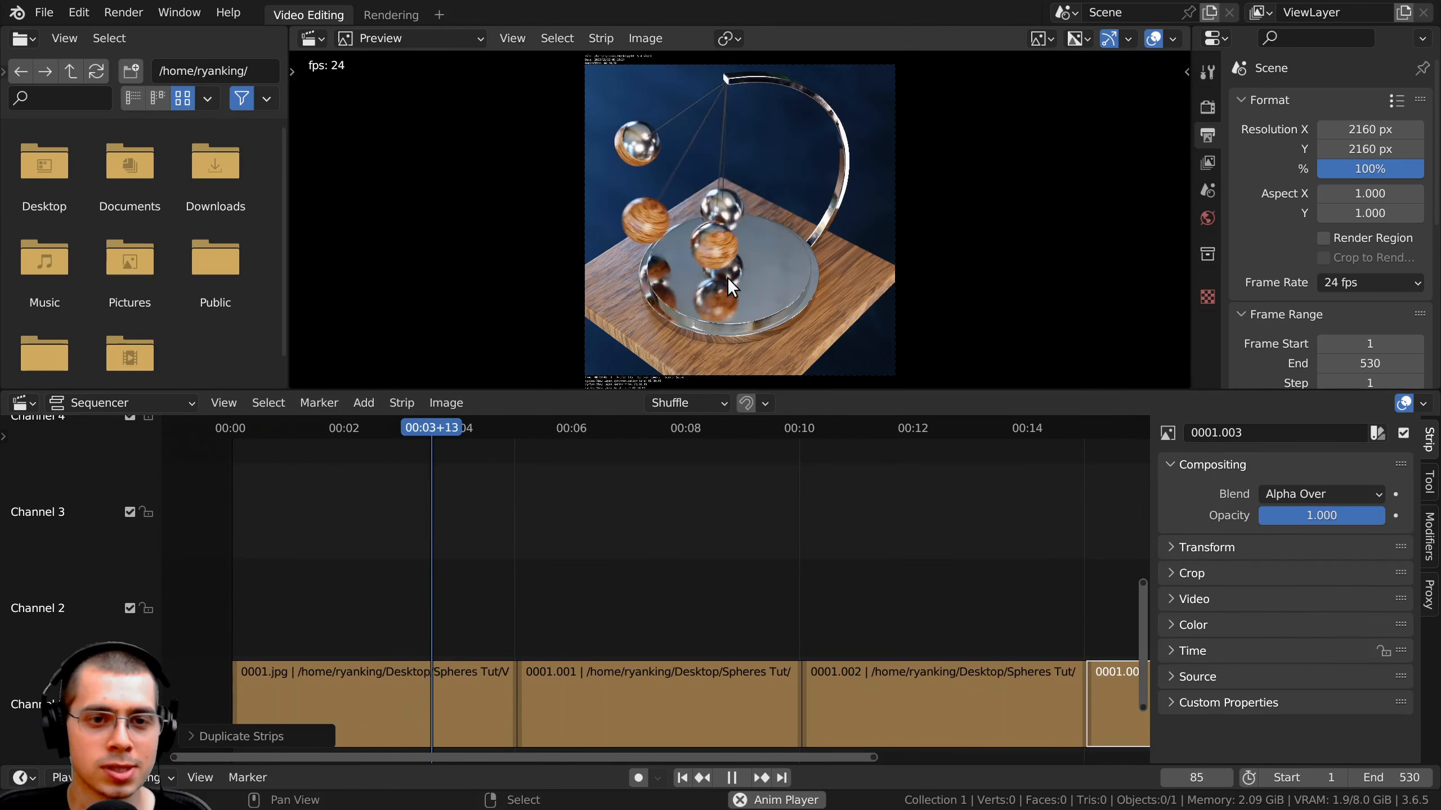
{"action": "left_click_drag", "start_coordinate": [721, 390], "coordinate": [720, 437]}
{"action": "scroll", "coordinate": [709, 265], "scroll_direction": "up", "scroll_amount": 2}
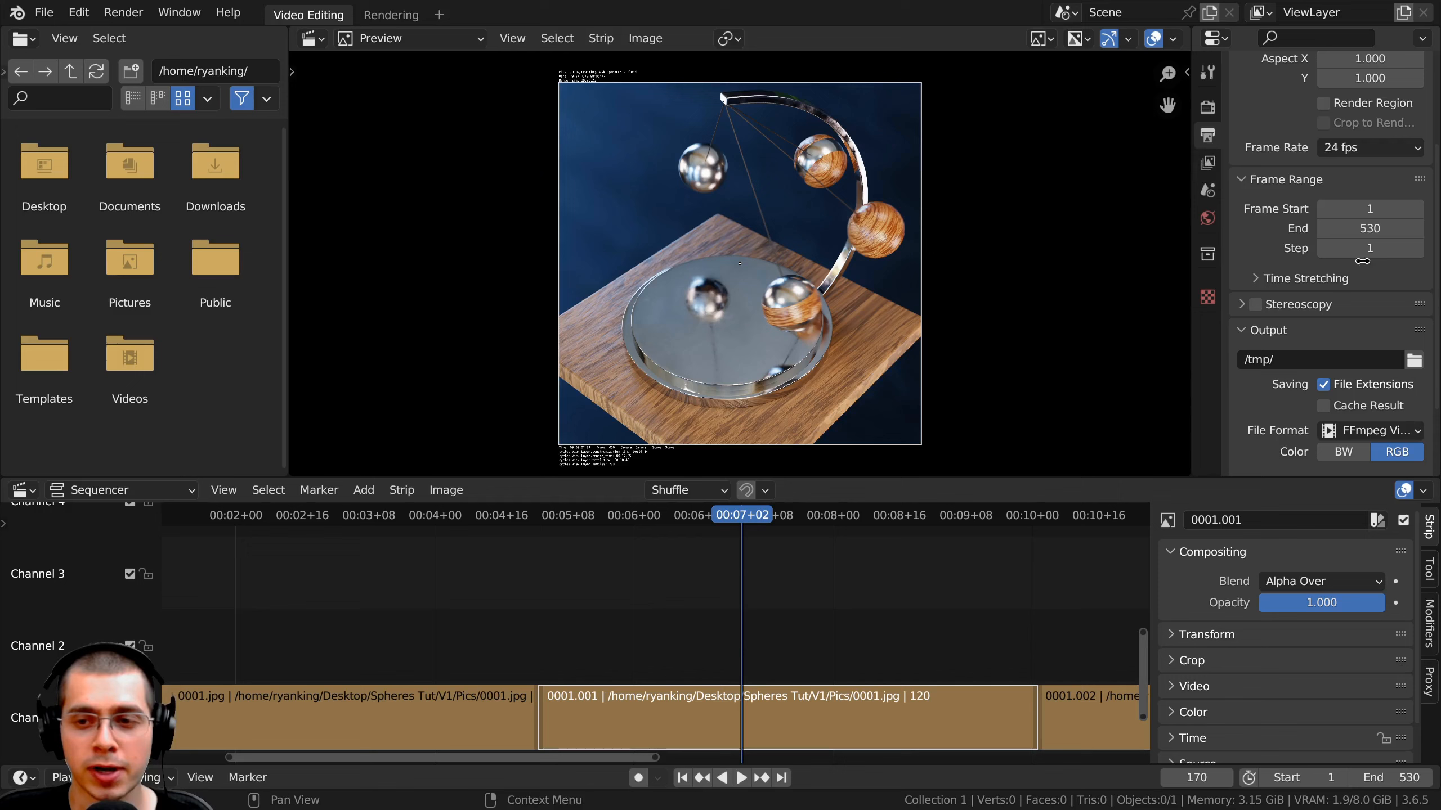
- Review the output path, file format choices and video encoding settings, and open the render commands
{"action": "scroll", "coordinate": [1370, 295], "scroll_direction": "down", "scroll_amount": 3}
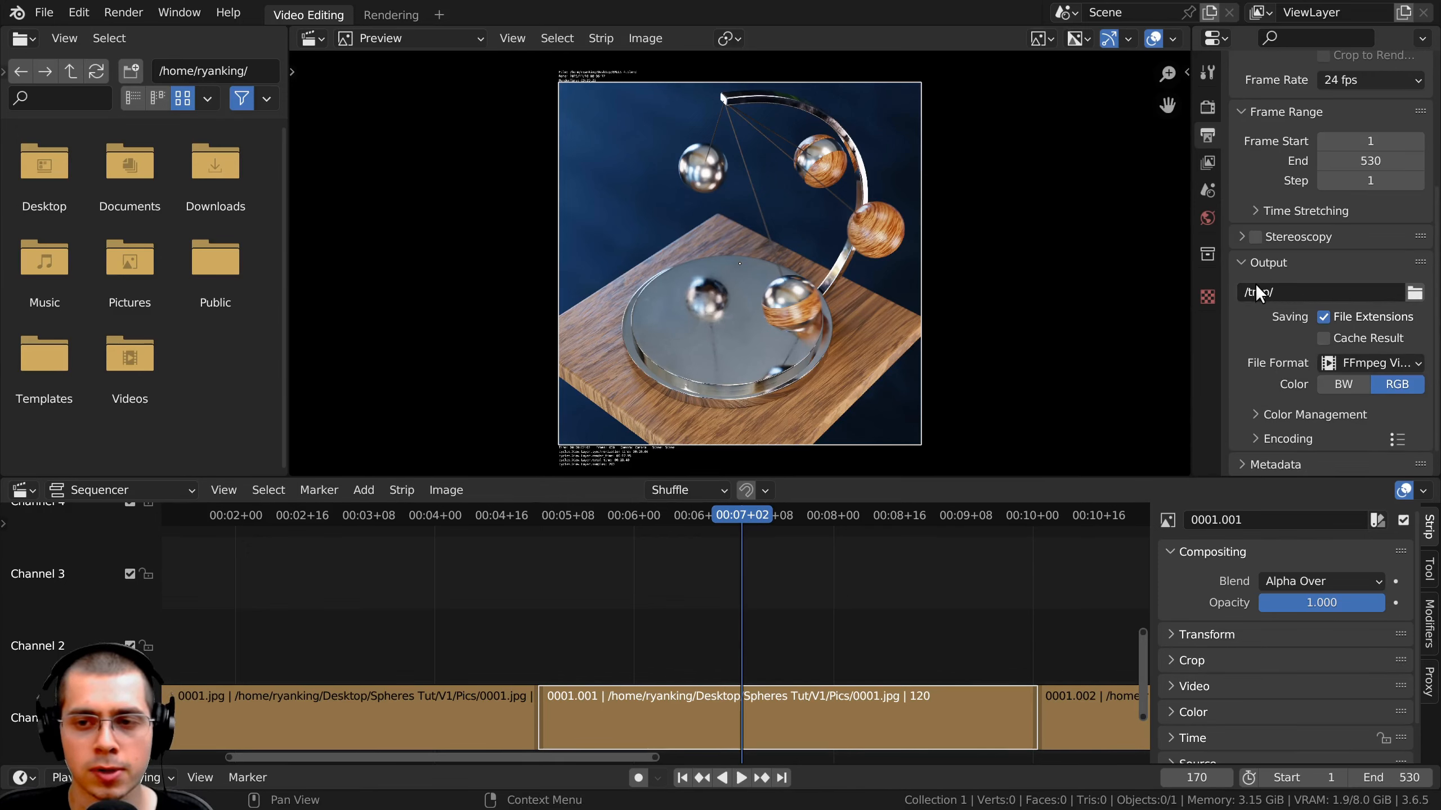
{"action": "scroll", "coordinate": [1413, 293], "scroll_direction": "down", "scroll_amount": 1}
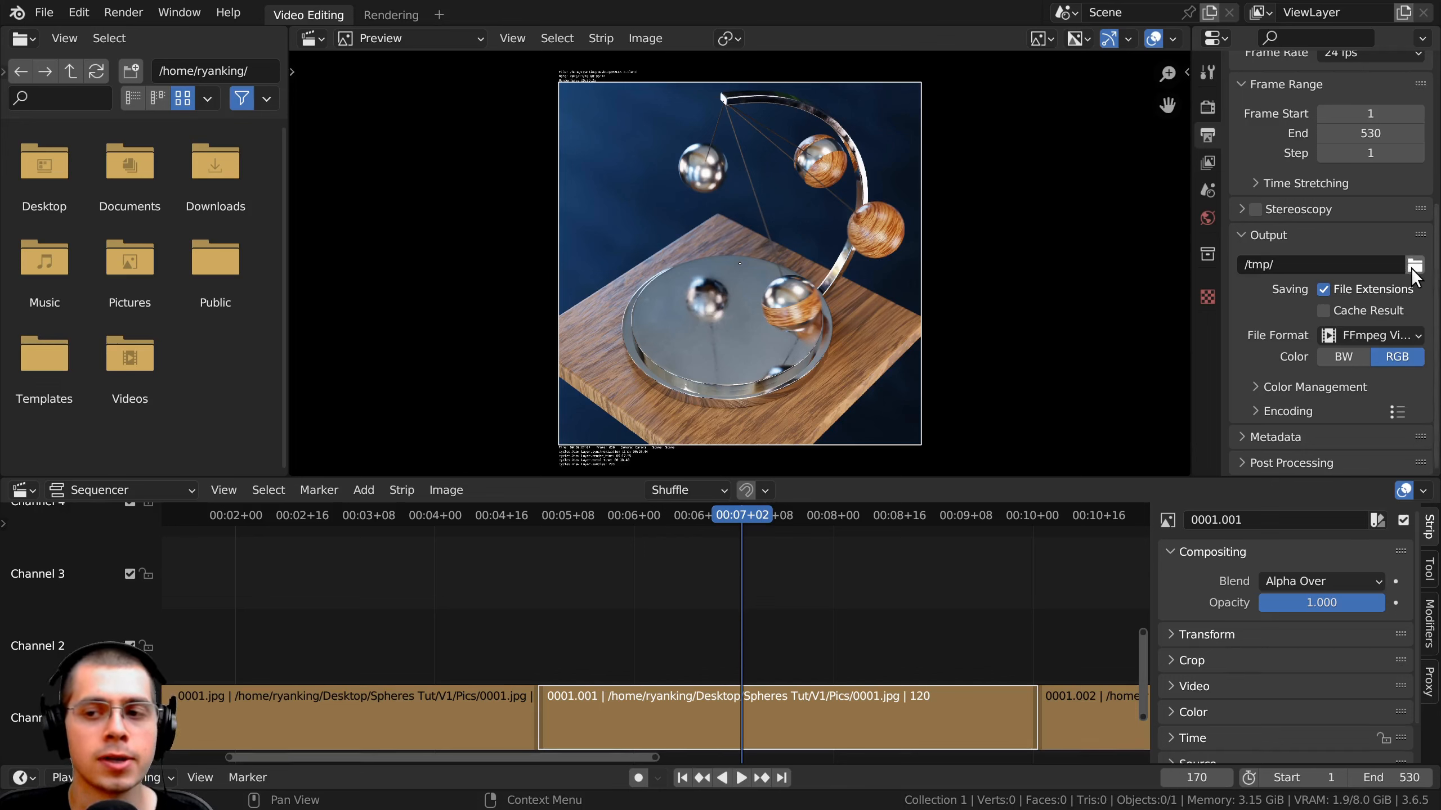
{"action": "left_click", "coordinate": [1350, 334]}
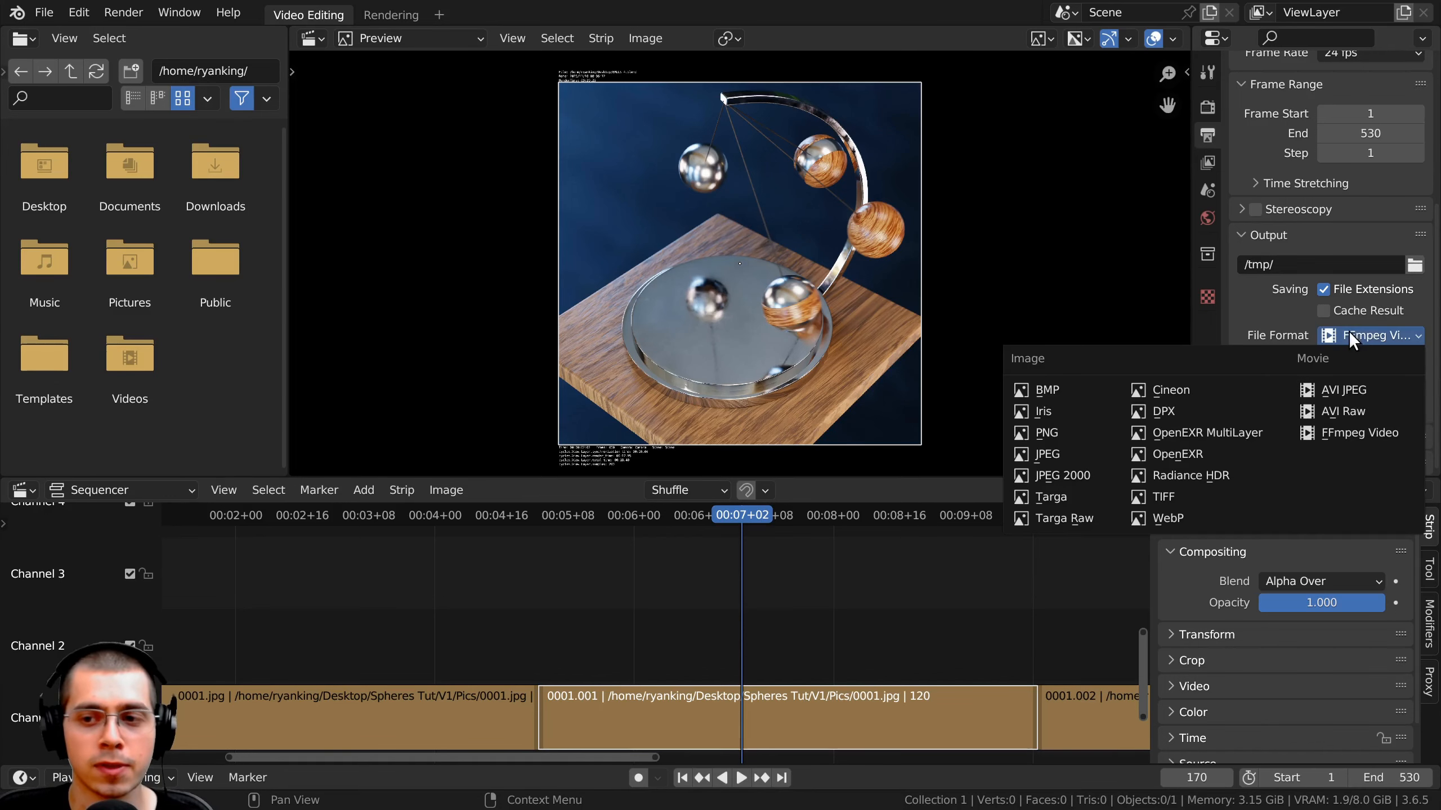
{"action": "left_click", "coordinate": [1355, 335]}
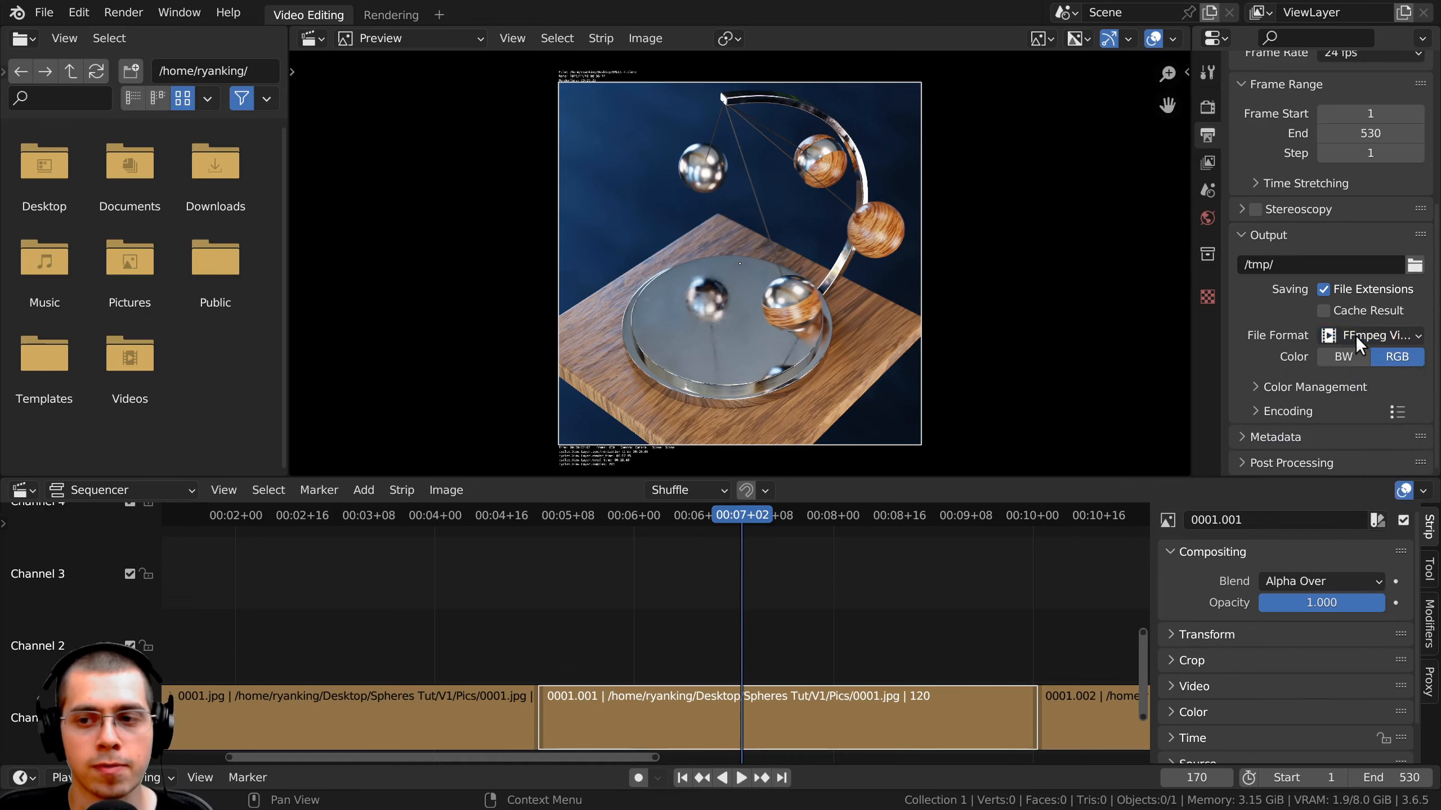
{"action": "left_click", "coordinate": [1287, 410]}
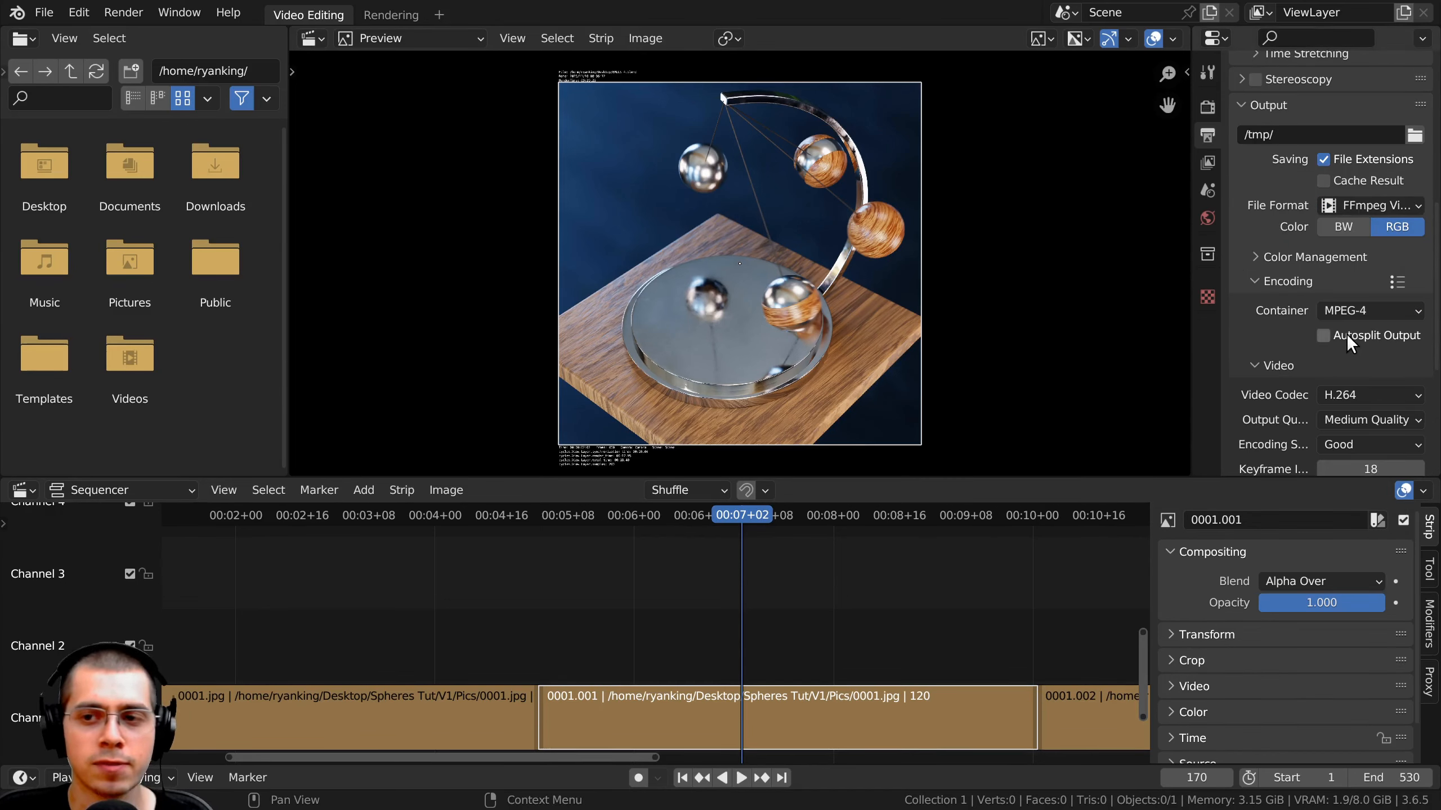
{"action": "scroll", "coordinate": [1346, 333], "scroll_direction": "up", "scroll_amount": 2}
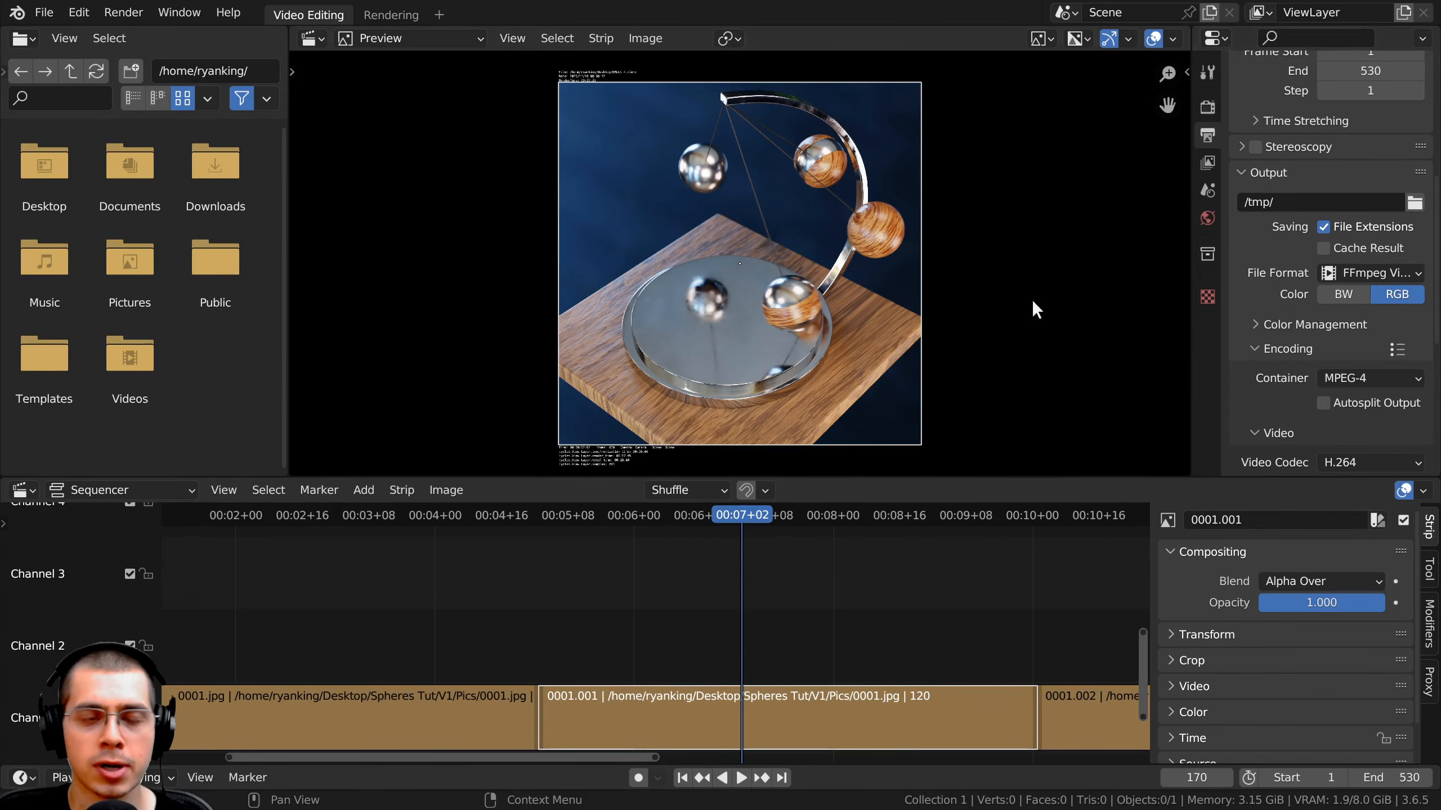
{"action": "left_click", "coordinate": [117, 16]}
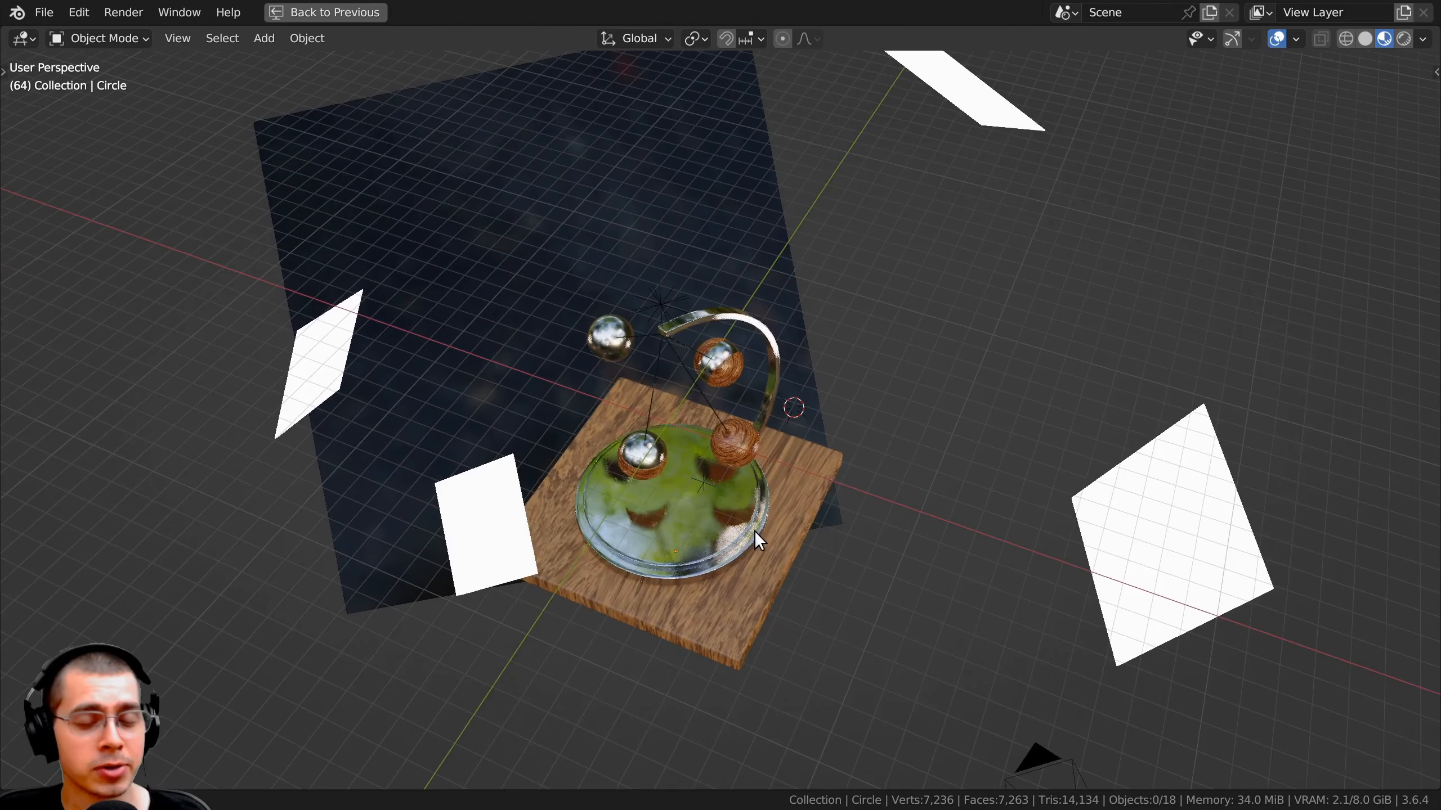
- Inspect the pendulum model from several angles, switching the viewport to rendered shading for a close view
{"action": "middle_click_drag", "start_coordinate": [754, 531], "coordinate": [677, 454]}
{"action": "middle_click_drag", "start_coordinate": [639, 499], "coordinate": [693, 575]}
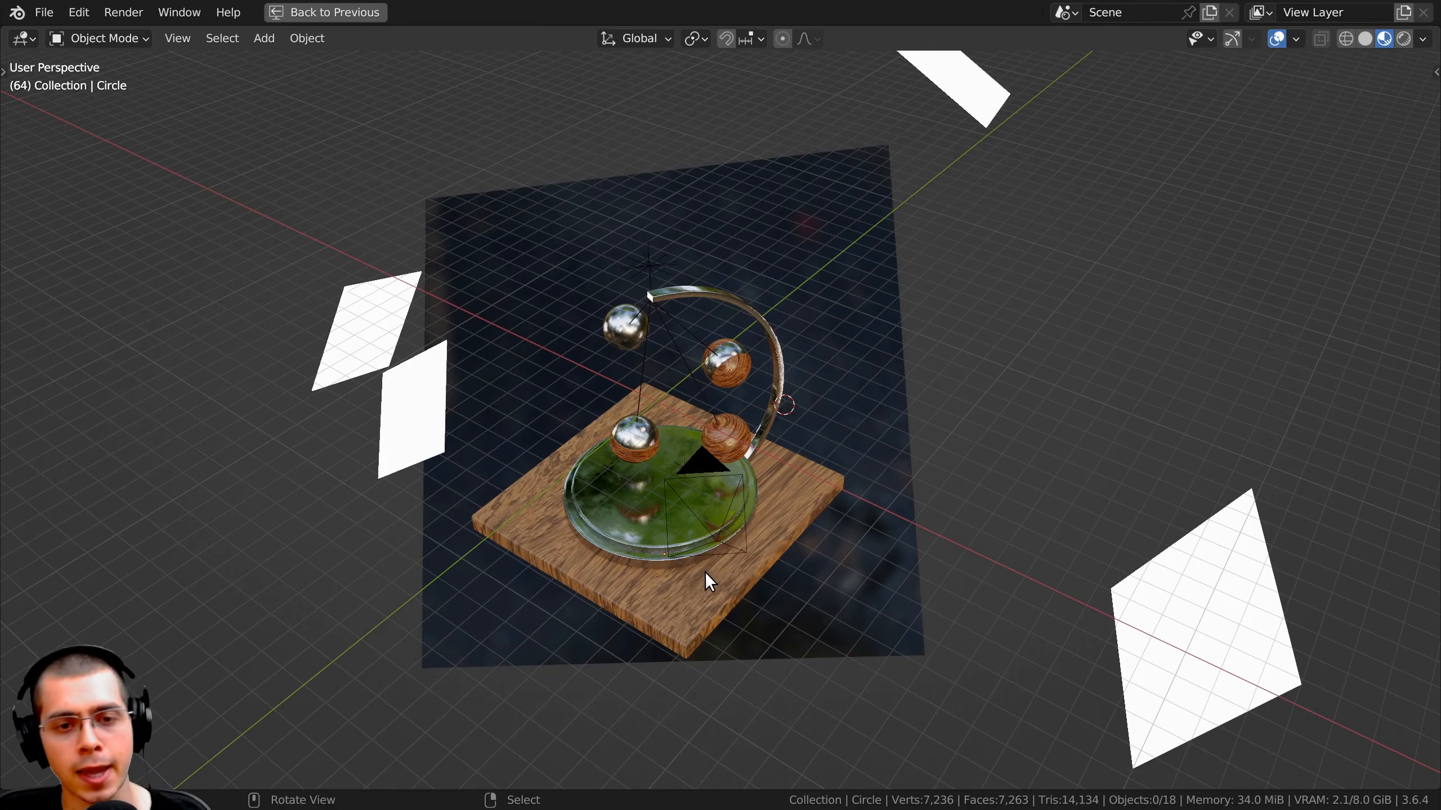
{"action": "key", "text": "z"}
{"action": "left_click", "coordinate": [583, 250]}
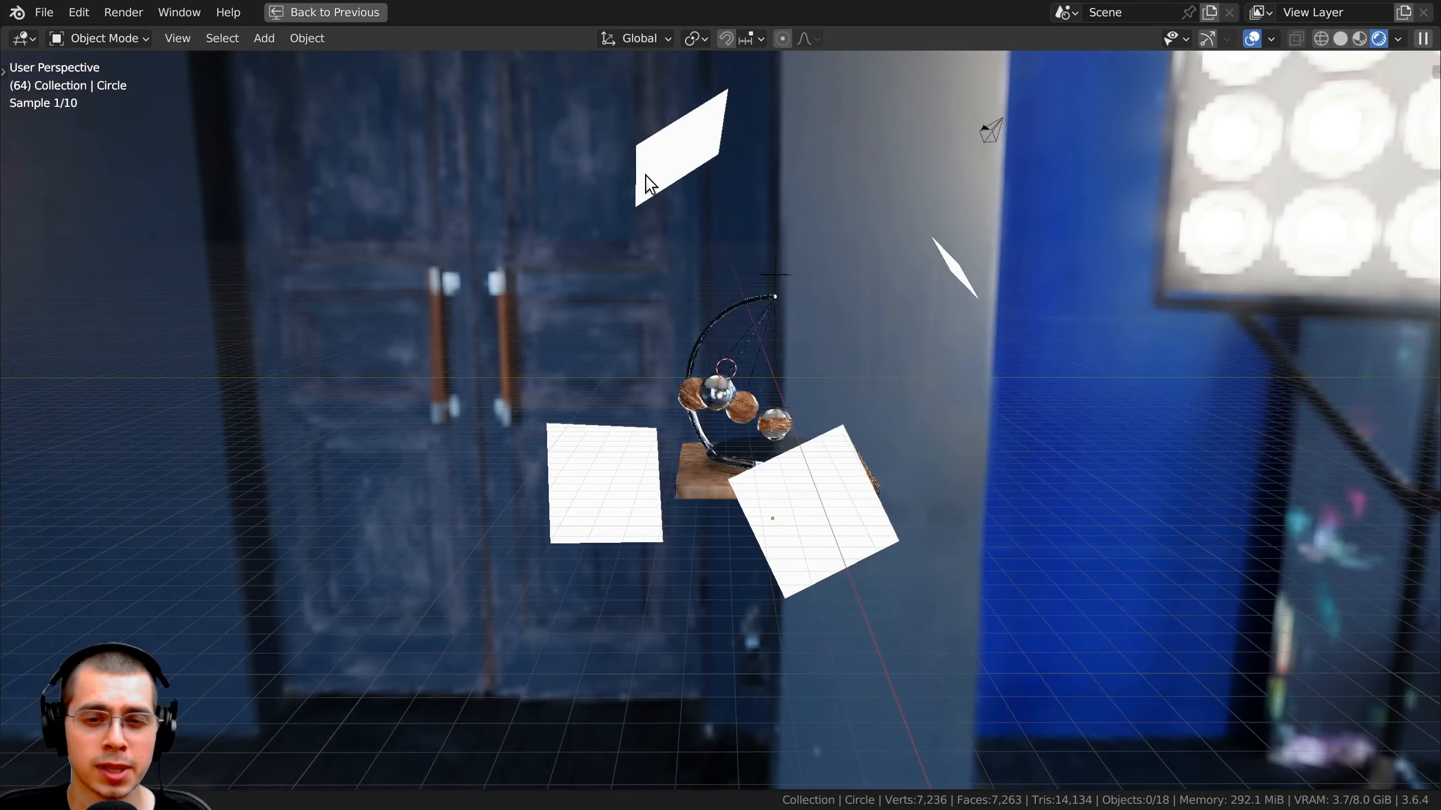
{"action": "mouse_move", "coordinate": [645, 175]}
{"action": "middle_mouse_down"}
{"action": "mouse_move", "coordinate": [633, 175]}
{"action": "mouse_move", "coordinate": [839, 190]}
{"action": "mouse_move", "coordinate": [748, 213]}
{"action": "mouse_move", "coordinate": [888, 193]}
{"action": "mouse_move", "coordinate": [903, 225]}
{"action": "mouse_move", "coordinate": [859, 222]}
{"action": "mouse_move", "coordinate": [862, 205]}
{"action": "mouse_move", "coordinate": [858, 283]}
{"action": "mouse_move", "coordinate": [534, 297]}
{"action": "mouse_move", "coordinate": [662, 454]}
{"action": "mouse_move", "coordinate": [507, 450]}
{"action": "mouse_move", "coordinate": [431, 338]}
{"action": "mouse_move", "coordinate": [455, 403]}
{"action": "middle_mouse_up"}
{"action": "scroll", "coordinate": [611, 434], "scroll_direction": "up", "scroll_amount": 7}
{"action": "middle_click_drag", "start_coordinate": [611, 435], "coordinate": [616, 286]}
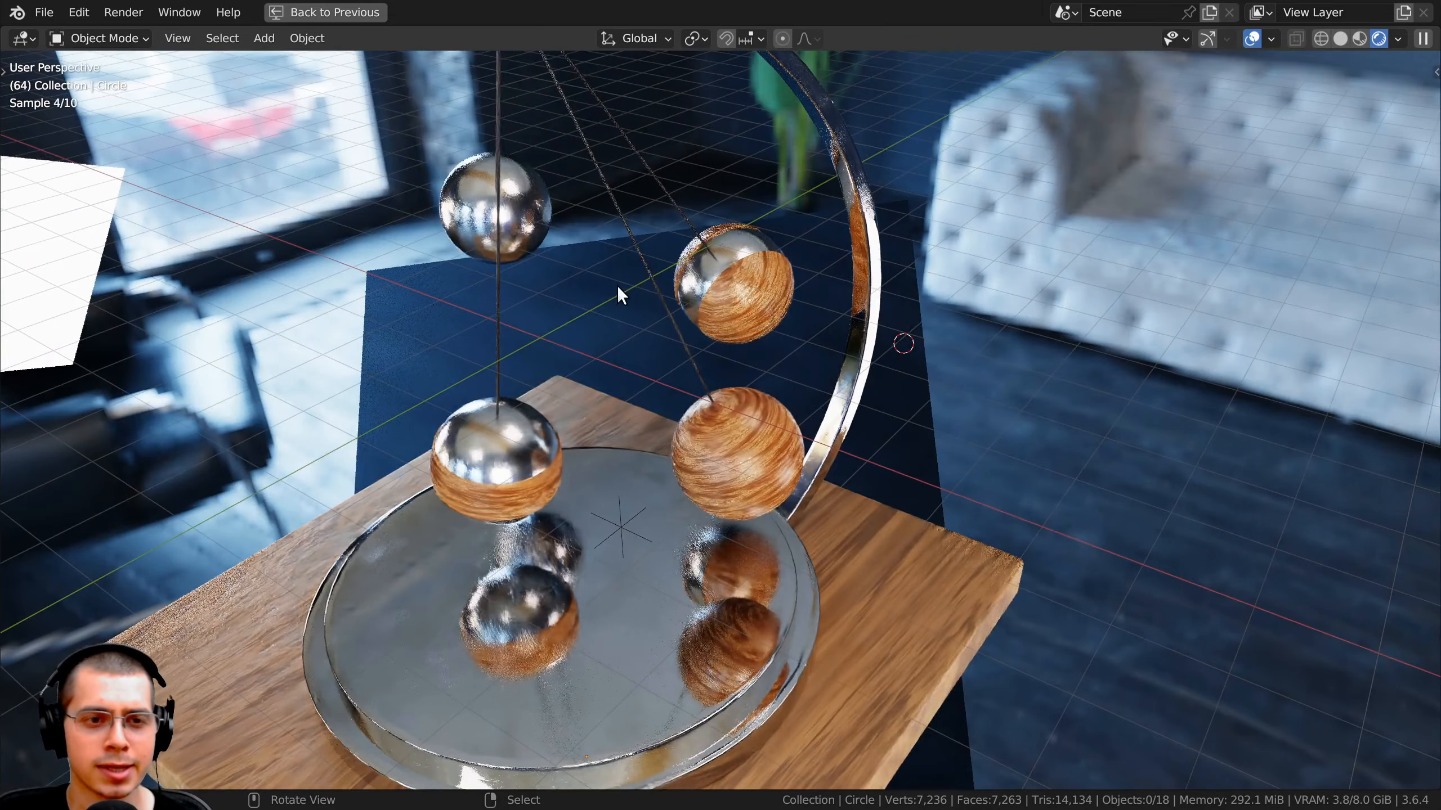
- Leave the full-screen viewport and expand the Color Management settings in the render properties
{"action": "key", "text": "ctrl+alt+space"}
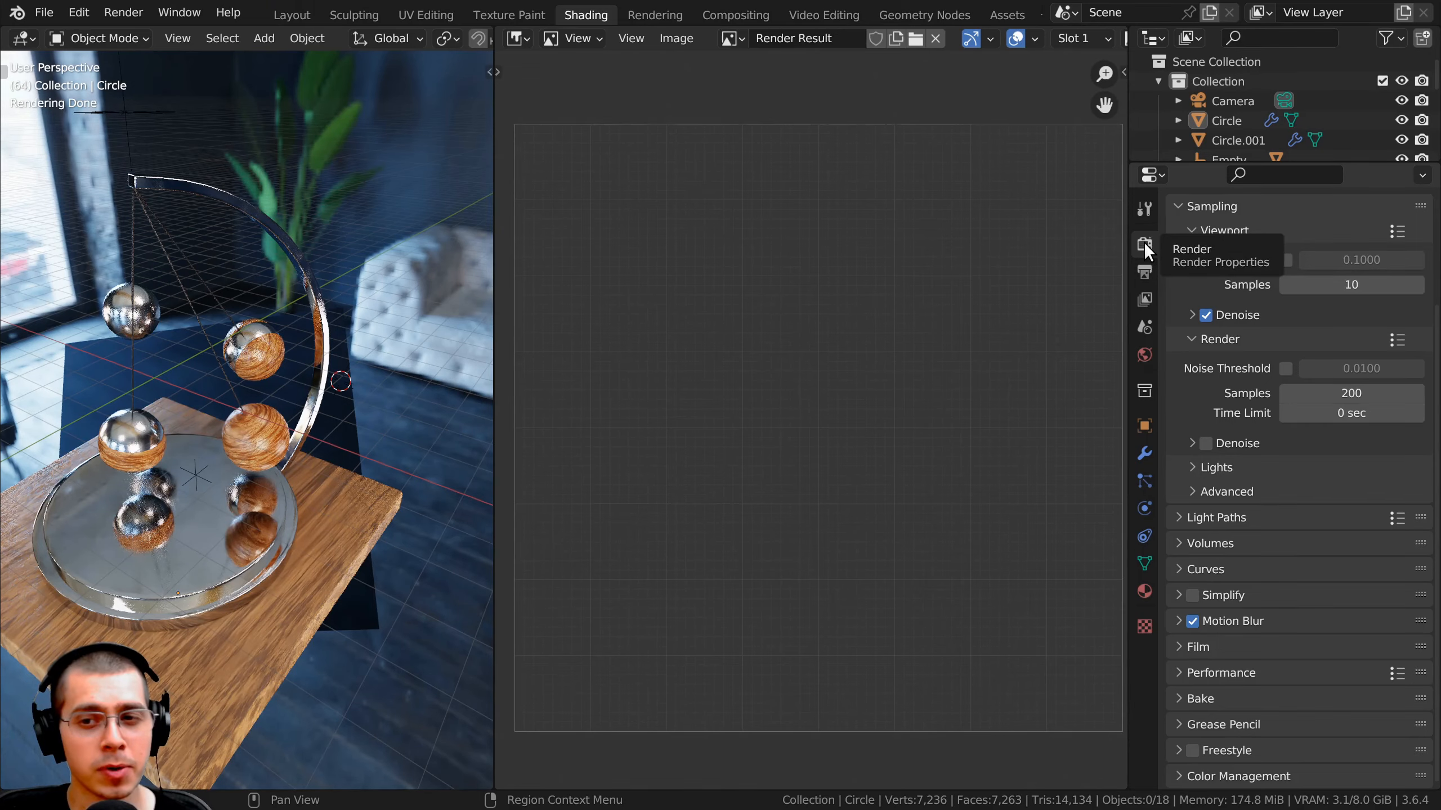
{"action": "left_click", "coordinate": [1208, 775]}
{"action": "scroll", "coordinate": [1207, 726], "scroll_direction": "down", "scroll_amount": 8}
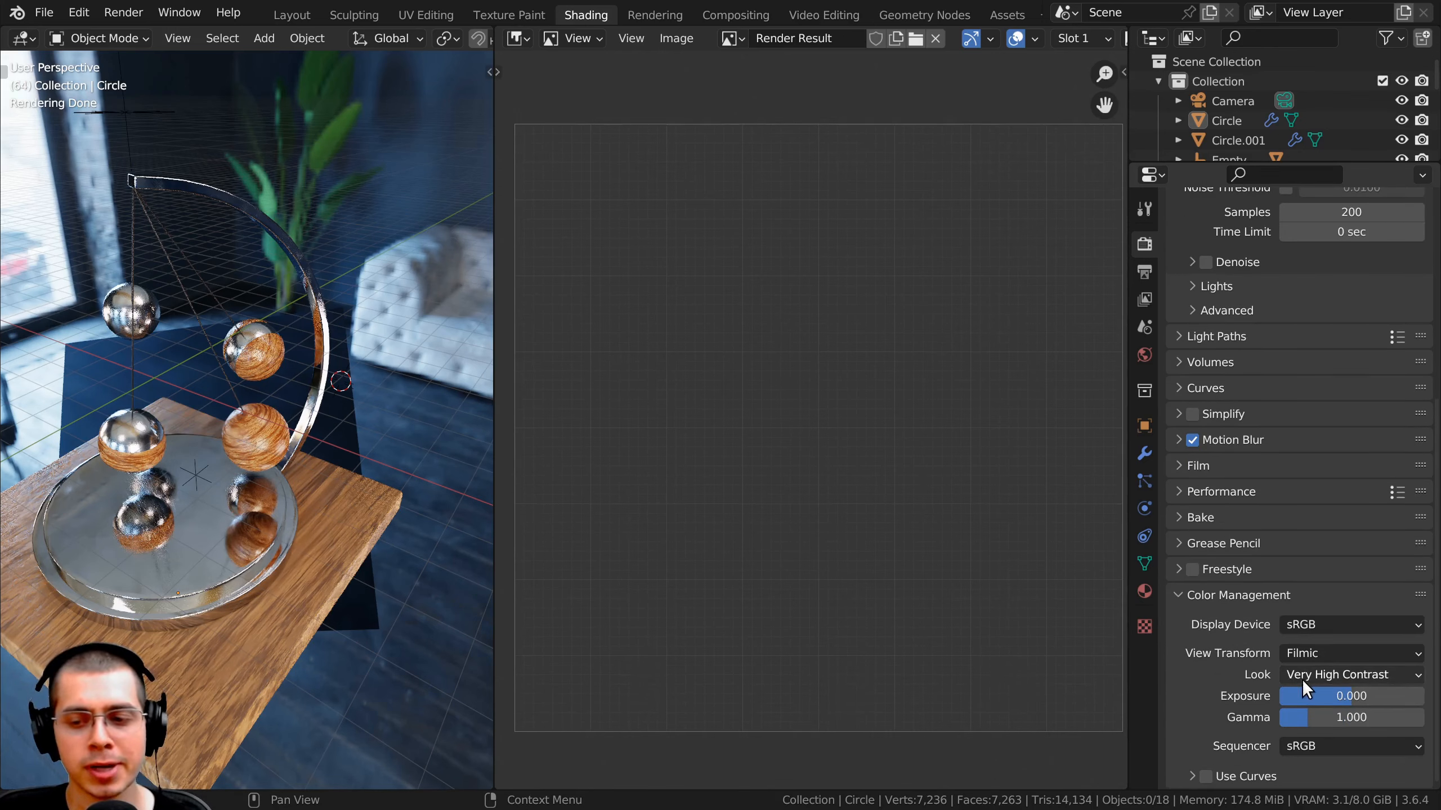
- Switch to the Layout workspace and select the nearest hanging sphere with the band around its middle
{"action": "middle_click_drag", "start_coordinate": [280, 425], "coordinate": [340, 425], "text": "shift"}
{"action": "left_click", "coordinate": [290, 14]}
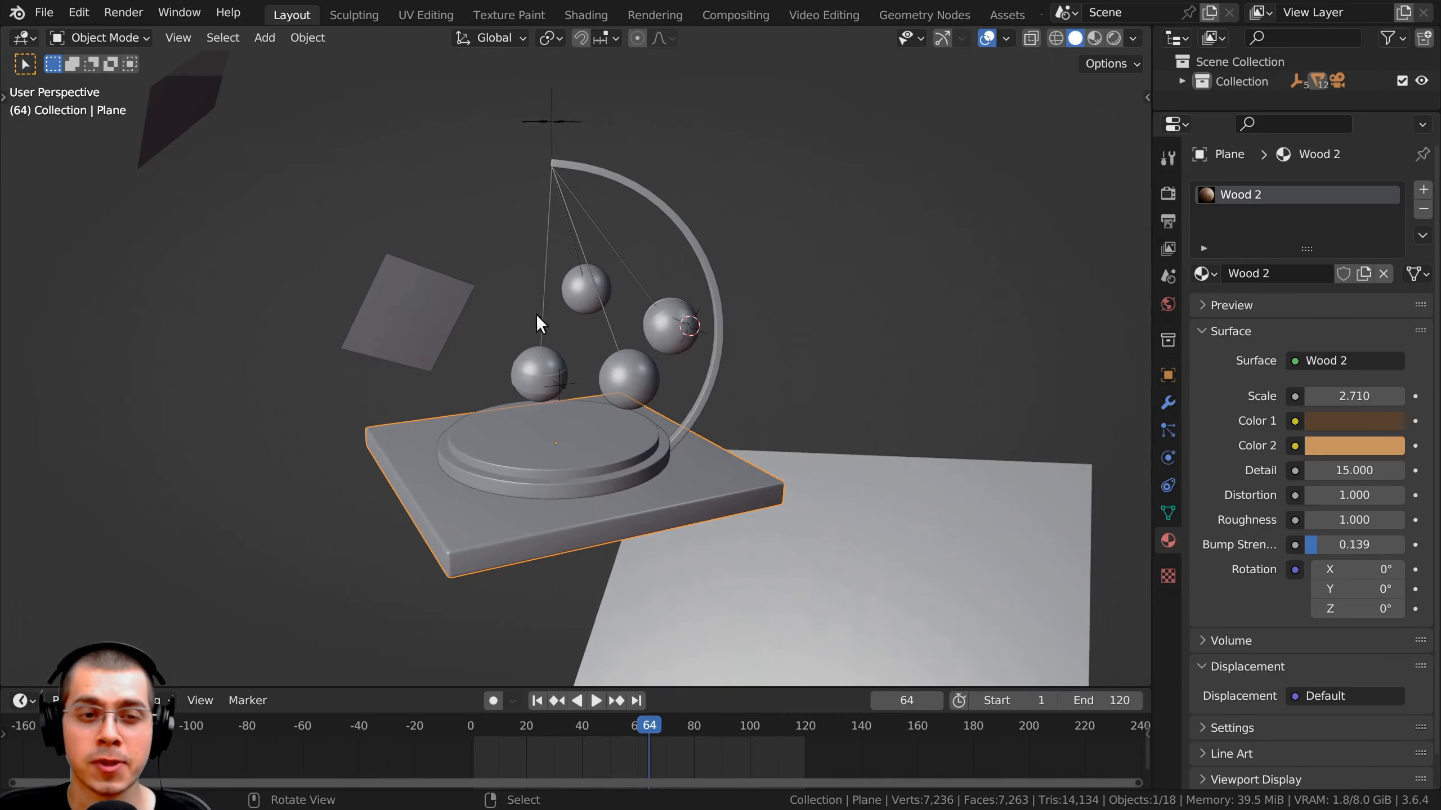
{"action": "right_click", "coordinate": [661, 215]}
{"action": "middle_click_drag", "start_coordinate": [786, 386], "coordinate": [698, 392]}
{"action": "scroll", "coordinate": [613, 348], "scroll_direction": "up", "scroll_amount": 3}
{"action": "right_click", "coordinate": [564, 275]}
{"action": "right_click", "coordinate": [541, 363]}
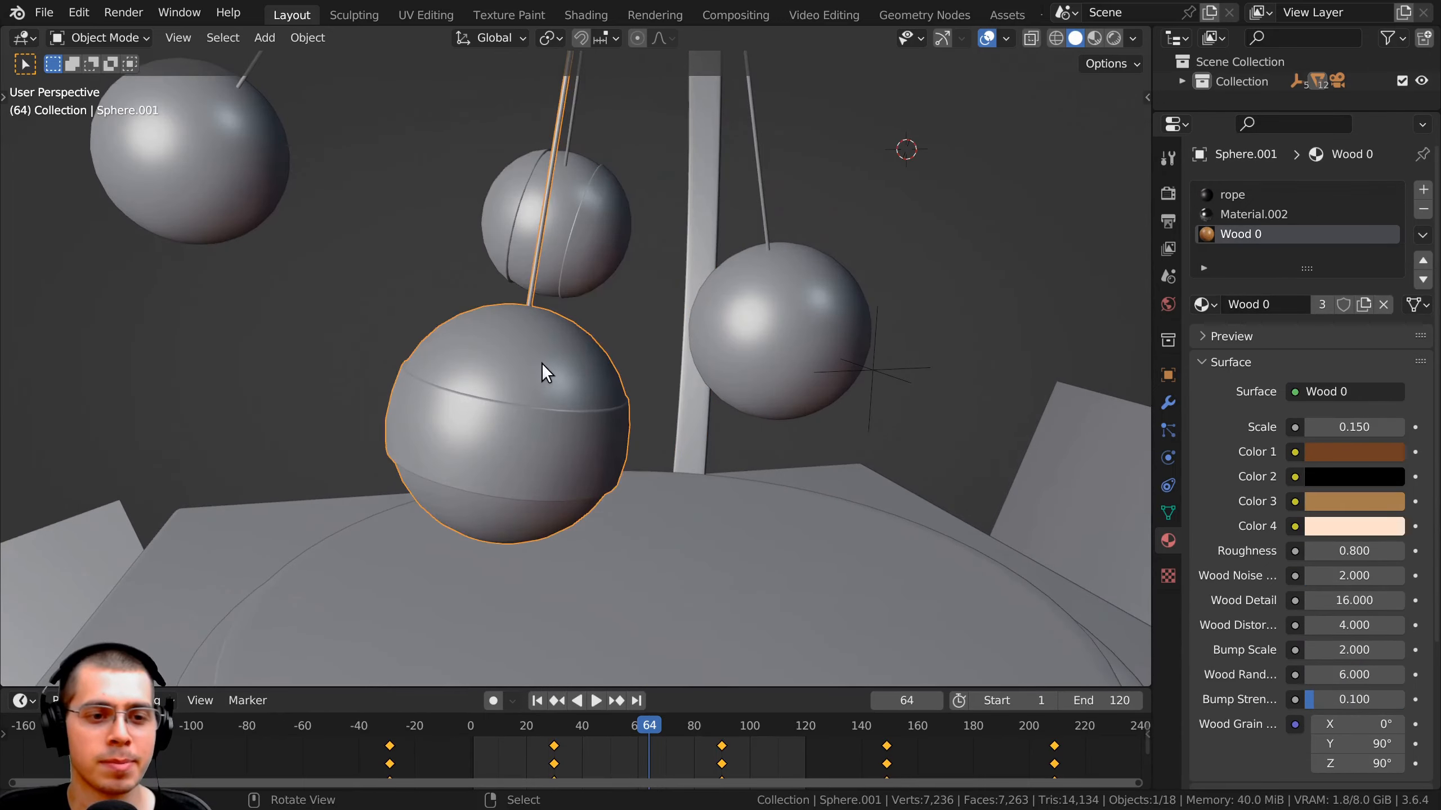
- Show the scene in Material Preview shading and inspect the banded sphere's mesh in Edit Mode
{"action": "middle_click_drag", "start_coordinate": [541, 363], "coordinate": [621, 377]}
{"action": "key", "text": "z"}
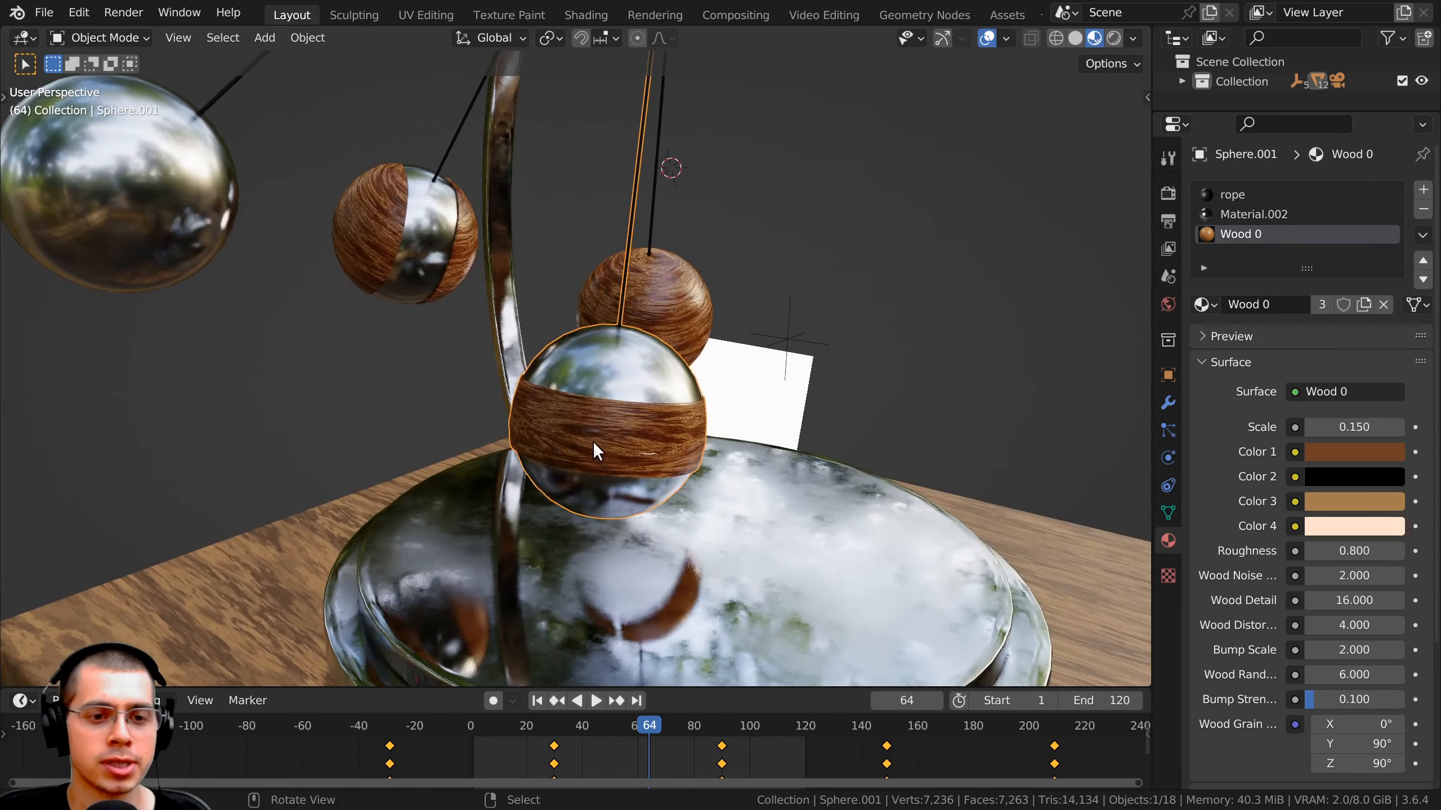
{"action": "middle_click_drag", "start_coordinate": [594, 451], "coordinate": [524, 366]}
{"action": "key", "text": "Tab"}
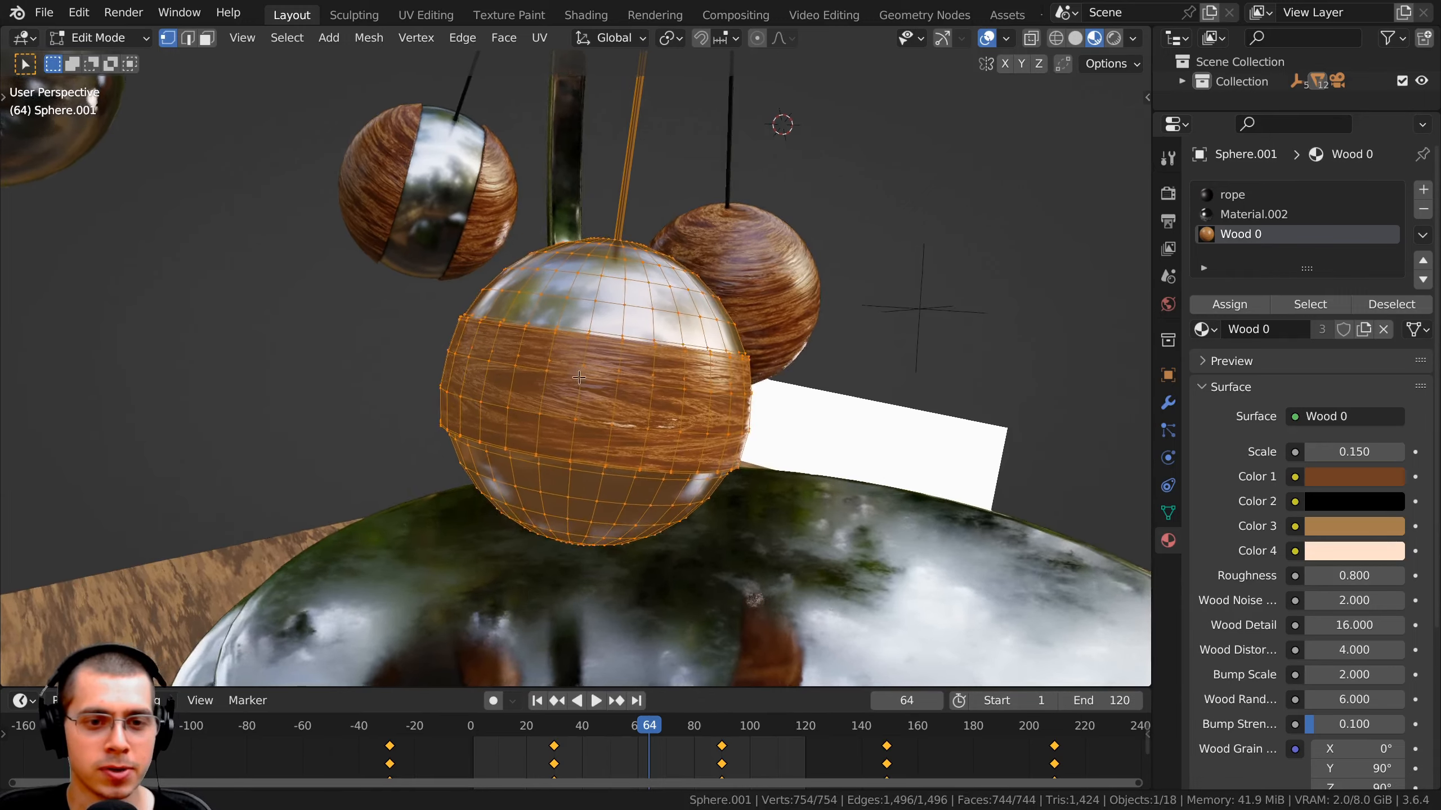
{"action": "scroll", "coordinate": [523, 365], "scroll_direction": "up", "scroll_amount": 1}
{"action": "key", "text": "Tab"}
{"action": "middle_click_drag", "start_coordinate": [680, 434], "coordinate": [608, 428]}
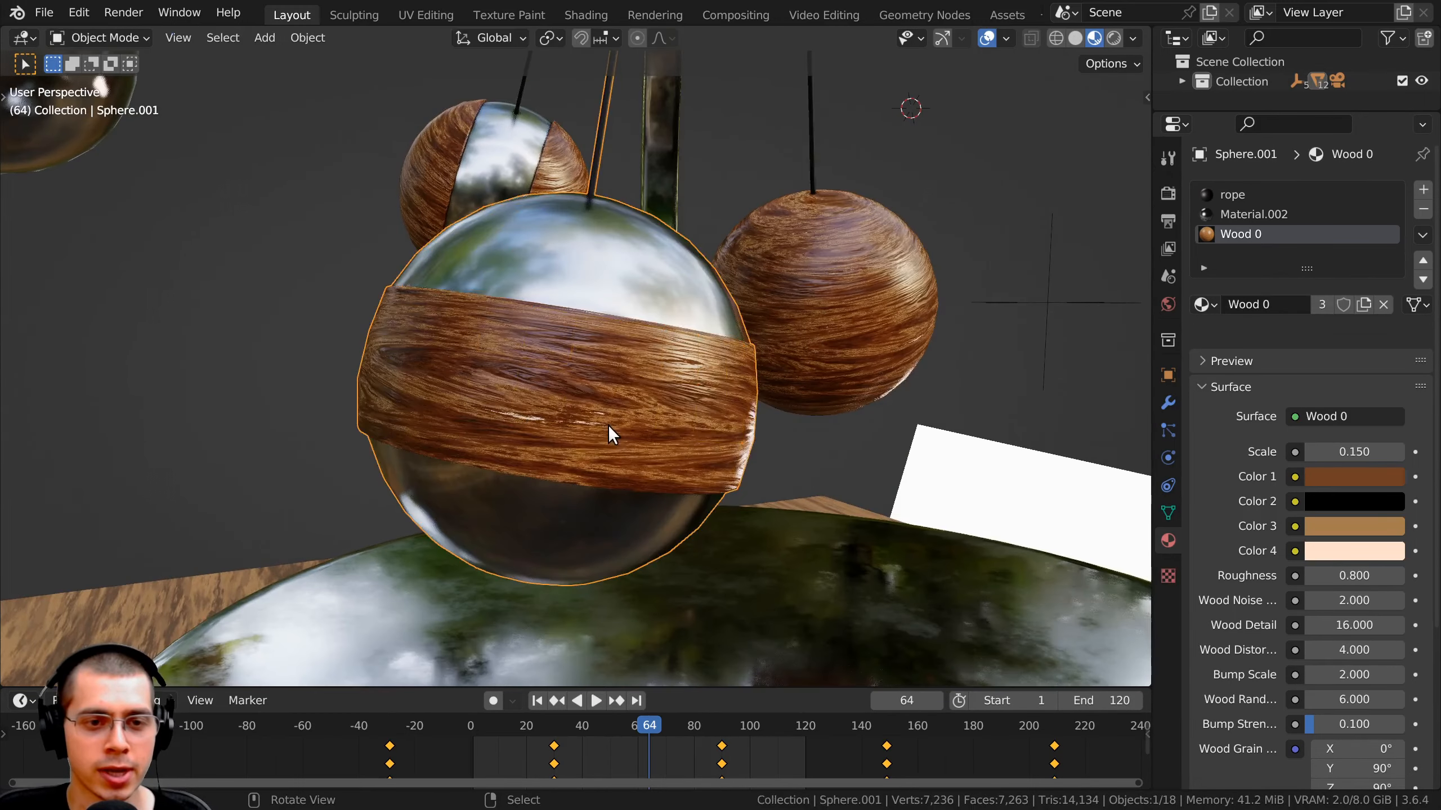
- Select the other pendulum spheres and examine their metal and wood areas from several angles
{"action": "middle_click_drag", "start_coordinate": [896, 372], "coordinate": [619, 413]}
{"action": "left_click", "coordinate": [614, 415]}
{"action": "middle_click_drag", "start_coordinate": [597, 310], "coordinate": [492, 384]}
{"action": "middle_click_drag", "start_coordinate": [514, 225], "coordinate": [685, 355]}
{"action": "left_click", "coordinate": [583, 241]}
{"action": "left_click", "coordinate": [648, 394]}
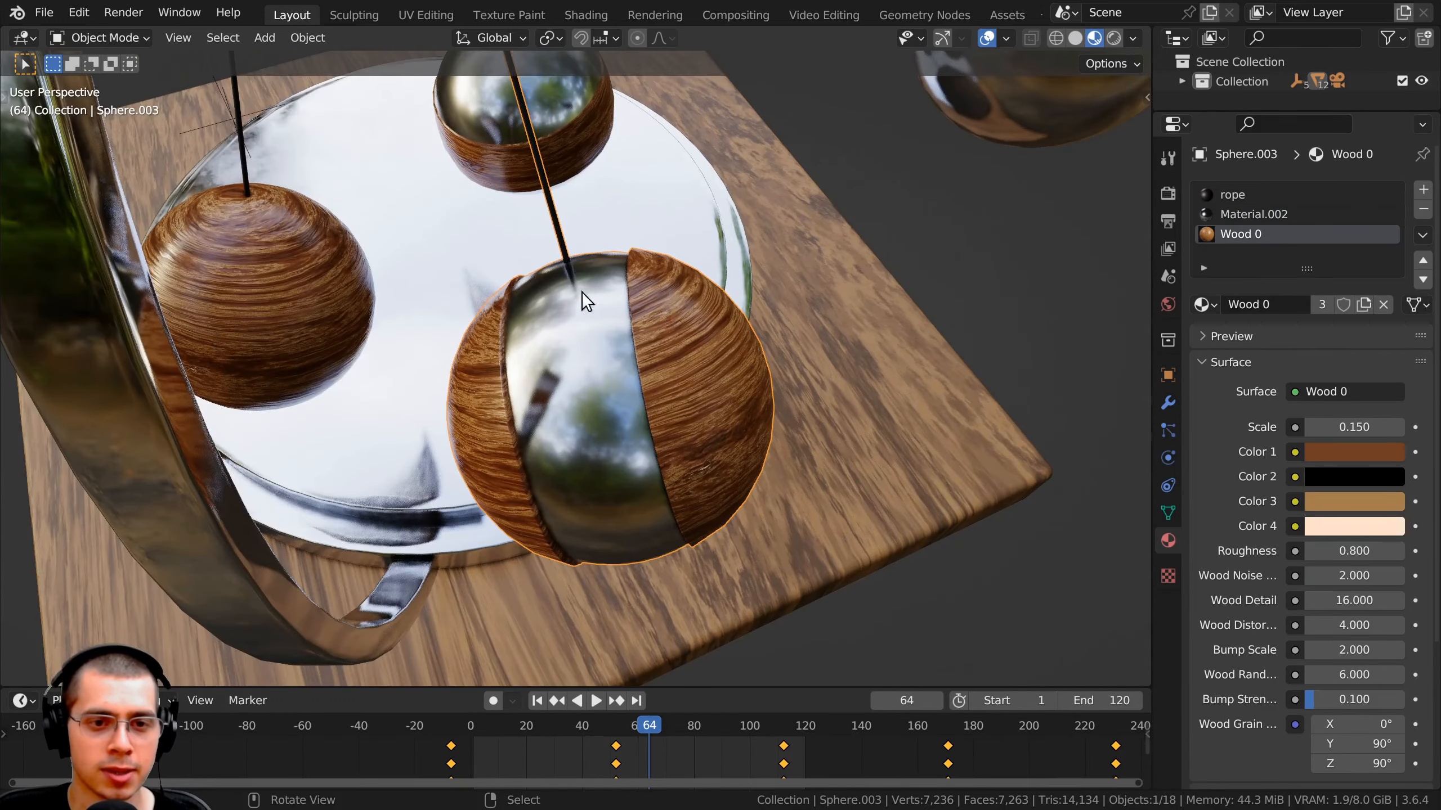
{"action": "middle_click_drag", "start_coordinate": [581, 291], "coordinate": [465, 109]}
- Select the curved arm and inspect its full mesh in Edit Mode, switching the viewport to solid shading
{"action": "left_click", "coordinate": [638, 218]}
{"action": "key", "text": "Tab"}
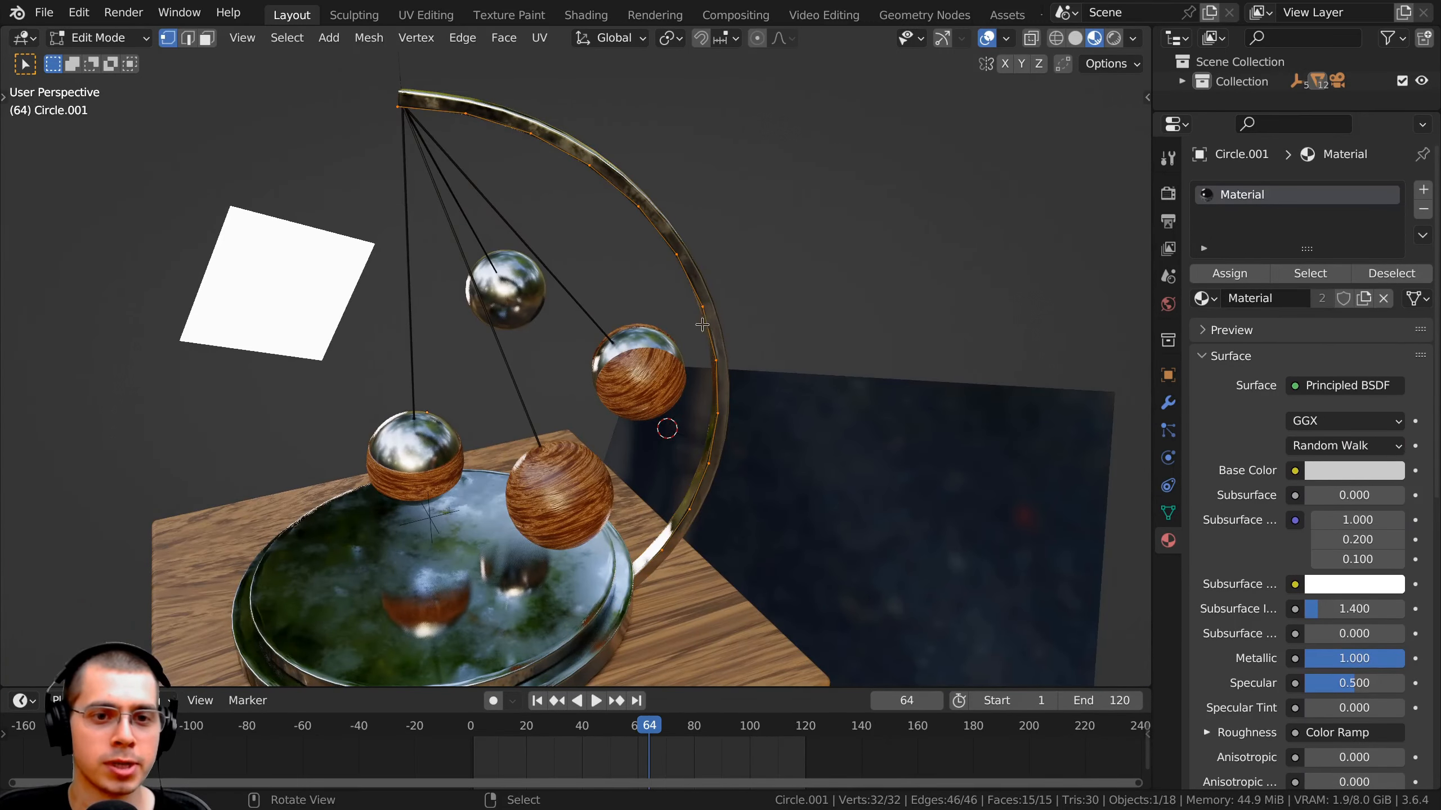
{"action": "key", "text": "Tab"}
{"action": "middle_click_drag", "start_coordinate": [702, 325], "coordinate": [691, 235]}
{"action": "key", "text": "shift+a"}
{"action": "mouse_move", "coordinate": [539, 139]}
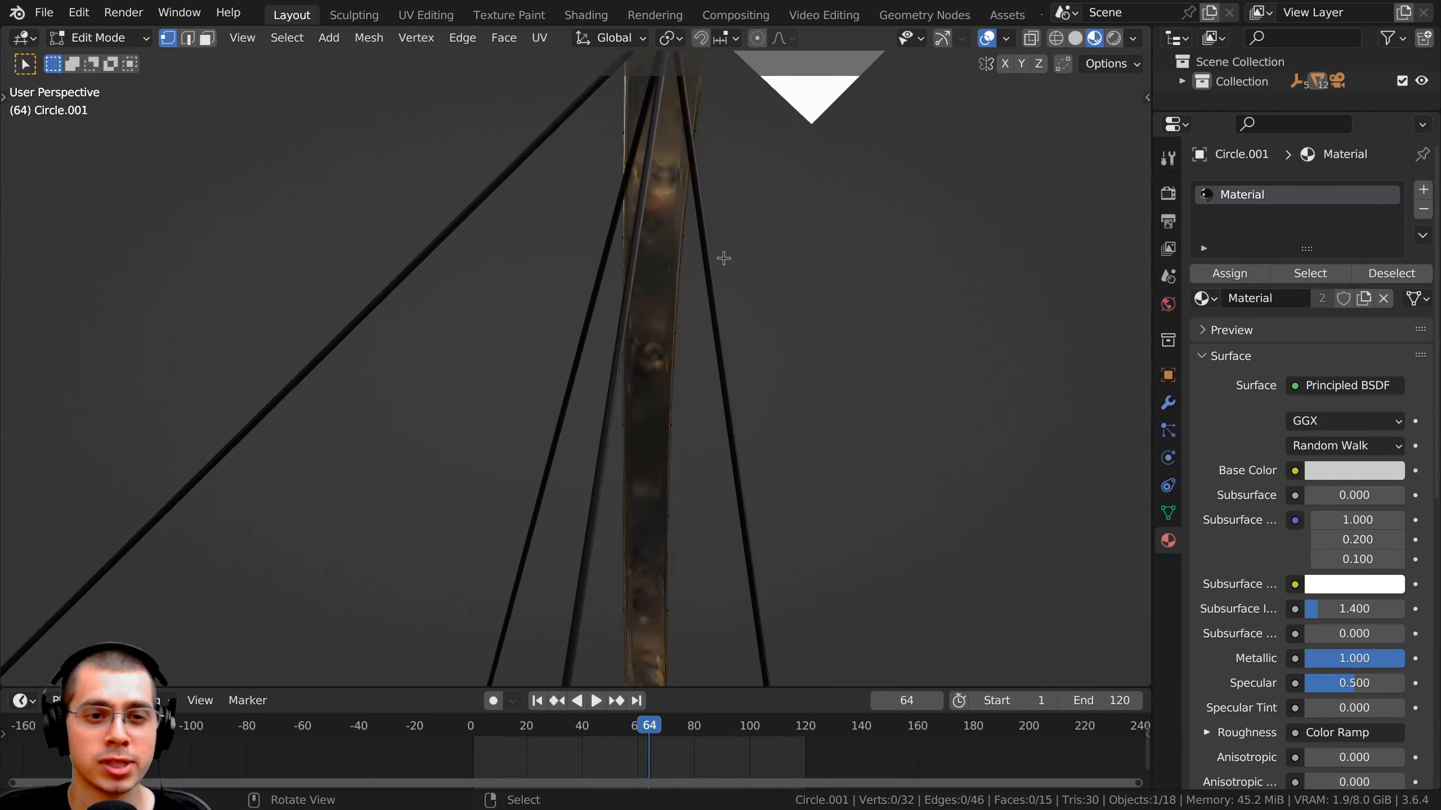
{"action": "key", "text": "z"}
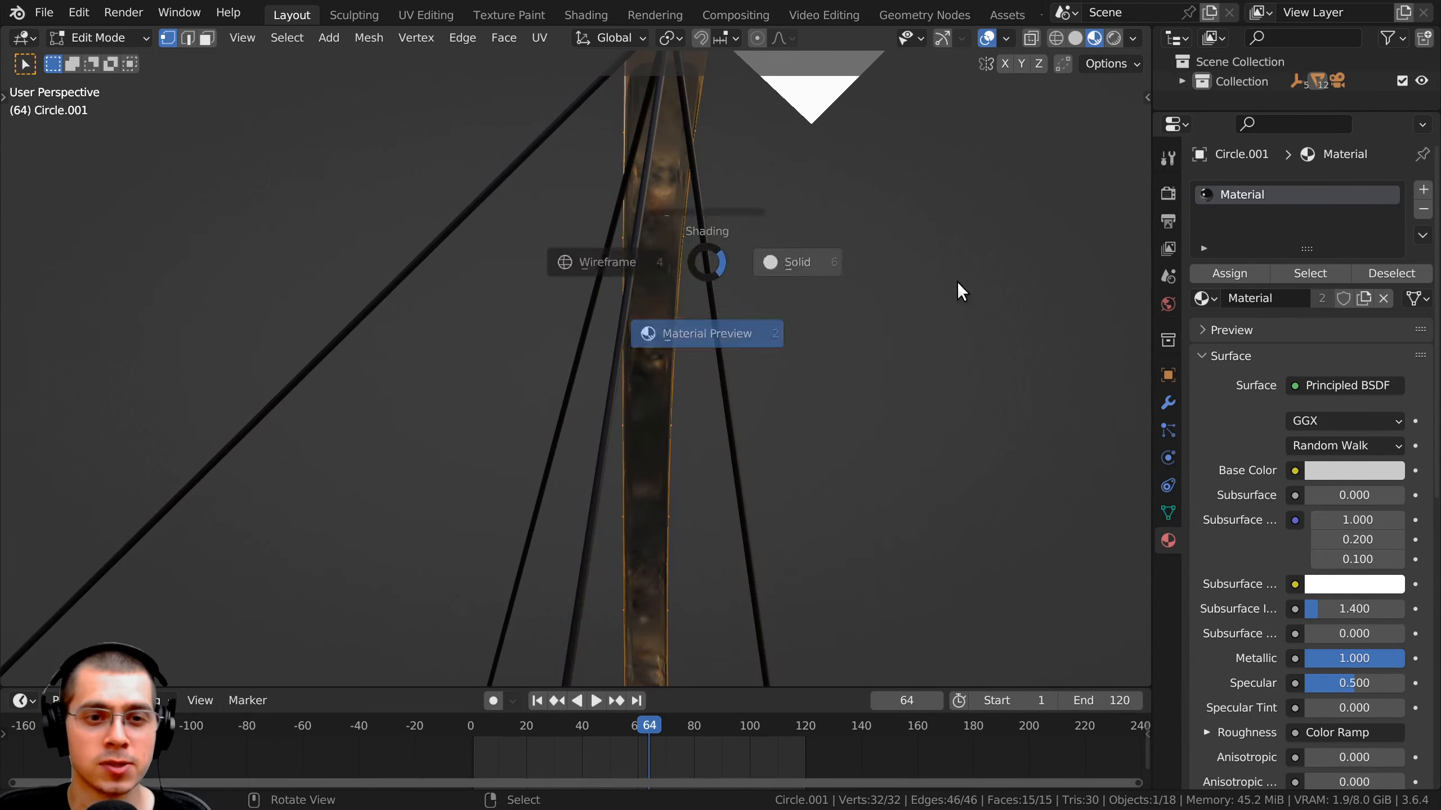
{"action": "left_click", "coordinate": [961, 292]}
{"action": "mouse_move", "coordinate": [692, 272]}
{"action": "middle_mouse_down"}
{"action": "mouse_move", "coordinate": [592, 265]}
{"action": "mouse_move", "coordinate": [486, 306]}
{"action": "middle_mouse_up"}
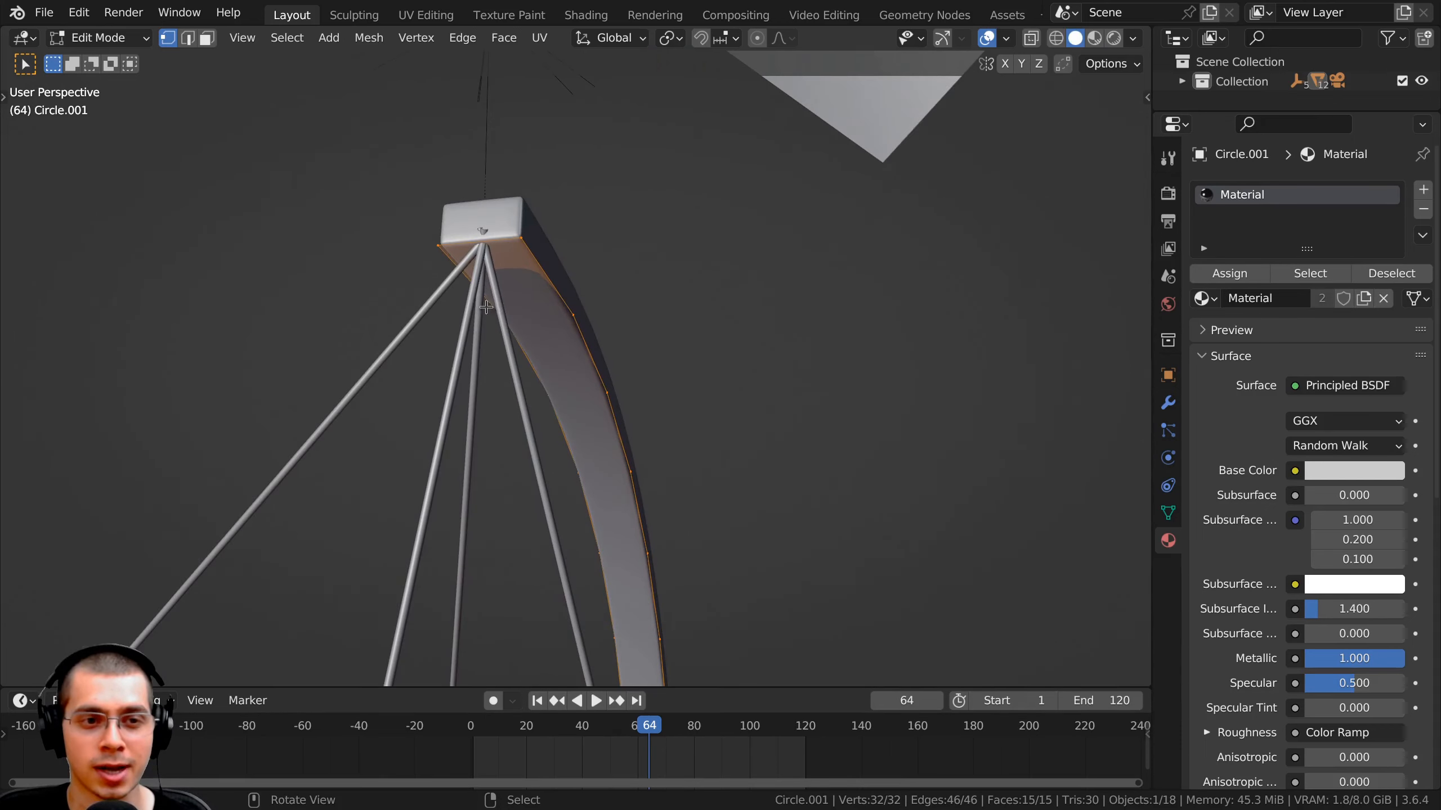
- Show the curved arm's modifiers, widen the properties area and review the Solidify, Bevel and Subdivision settings
{"action": "scroll", "coordinate": [607, 290], "scroll_direction": "down", "scroll_amount": 8}
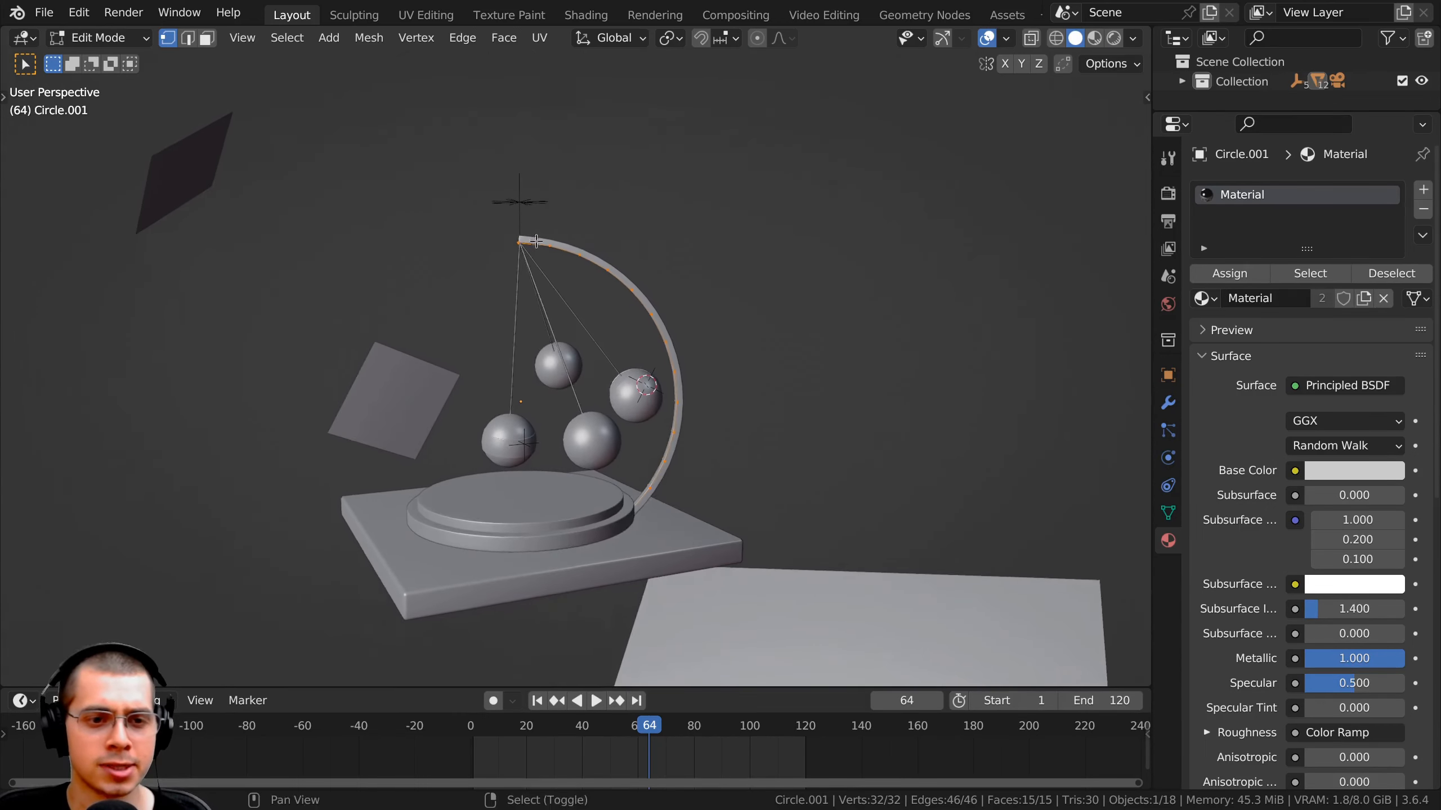
{"action": "middle_click_drag", "start_coordinate": [578, 517], "coordinate": [588, 454]}
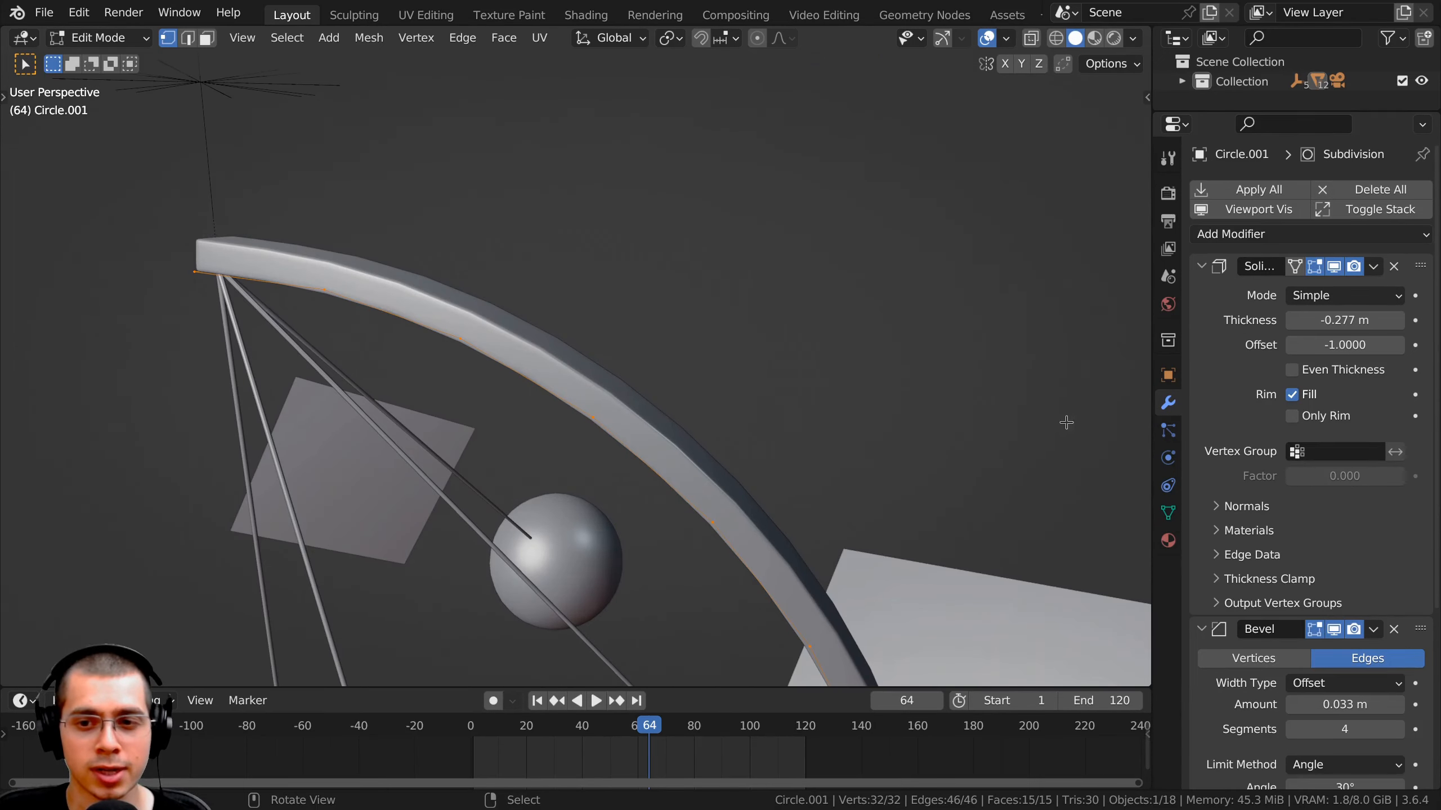
{"action": "left_click_drag", "start_coordinate": [1152, 380], "coordinate": [991, 379]}
{"action": "middle_click_drag", "start_coordinate": [482, 324], "coordinate": [531, 385]}
{"action": "scroll", "coordinate": [1176, 474], "scroll_direction": "down", "scroll_amount": 7}
{"action": "middle_click_drag", "start_coordinate": [643, 517], "coordinate": [755, 428]}
{"action": "scroll", "coordinate": [672, 269], "scroll_direction": "up", "scroll_amount": 4}
{"action": "scroll", "coordinate": [672, 268], "scroll_direction": "down", "scroll_amount": 8}
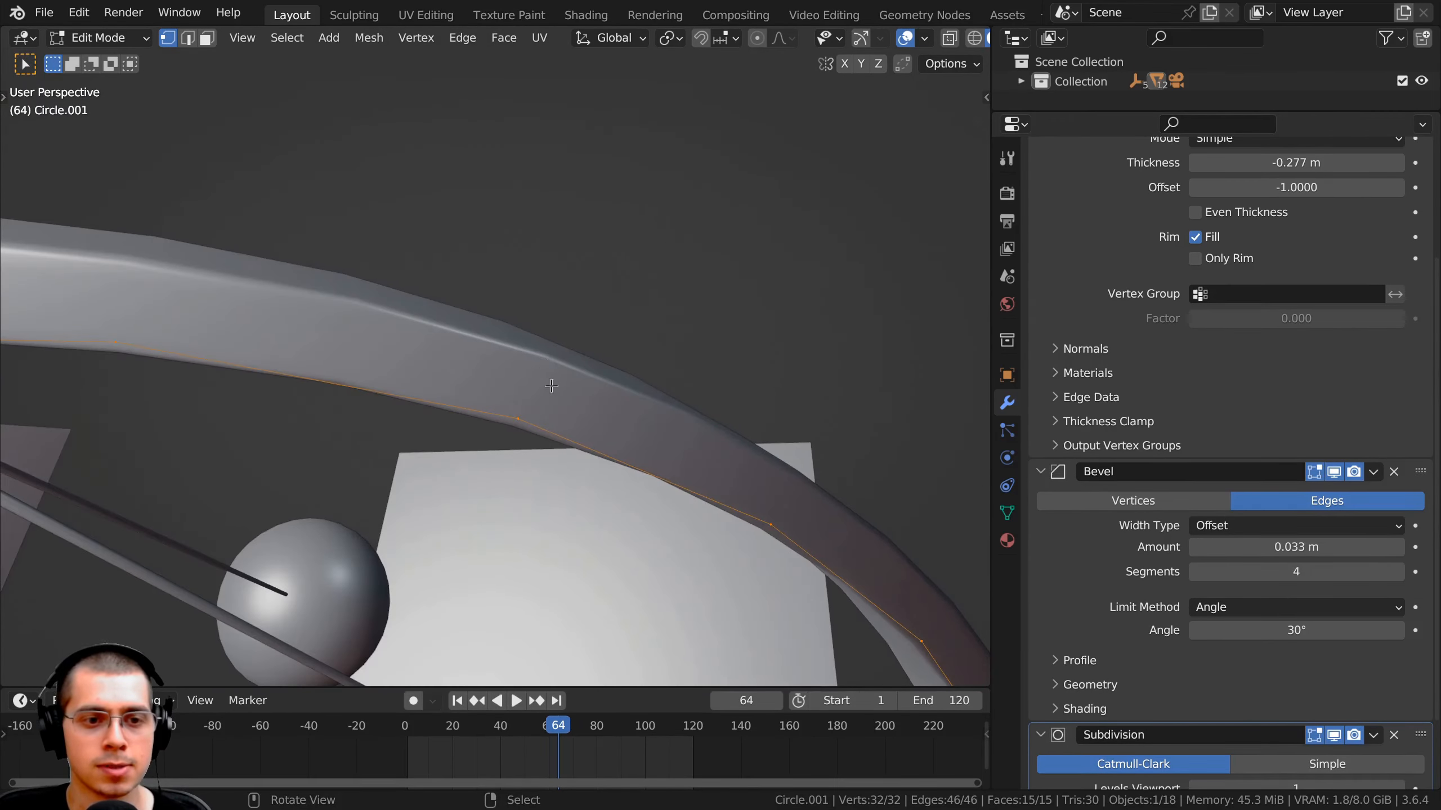
{"action": "key", "text": "Tab"}
- Select the round stepped base and inspect its mesh in Edit Mode together with its Subdivision modifier
{"action": "middle_click_drag", "start_coordinate": [560, 601], "coordinate": [533, 295], "text": "shift"}
{"action": "scroll", "coordinate": [488, 318], "scroll_direction": "up", "scroll_amount": 4}
{"action": "right_click", "coordinate": [442, 323]}
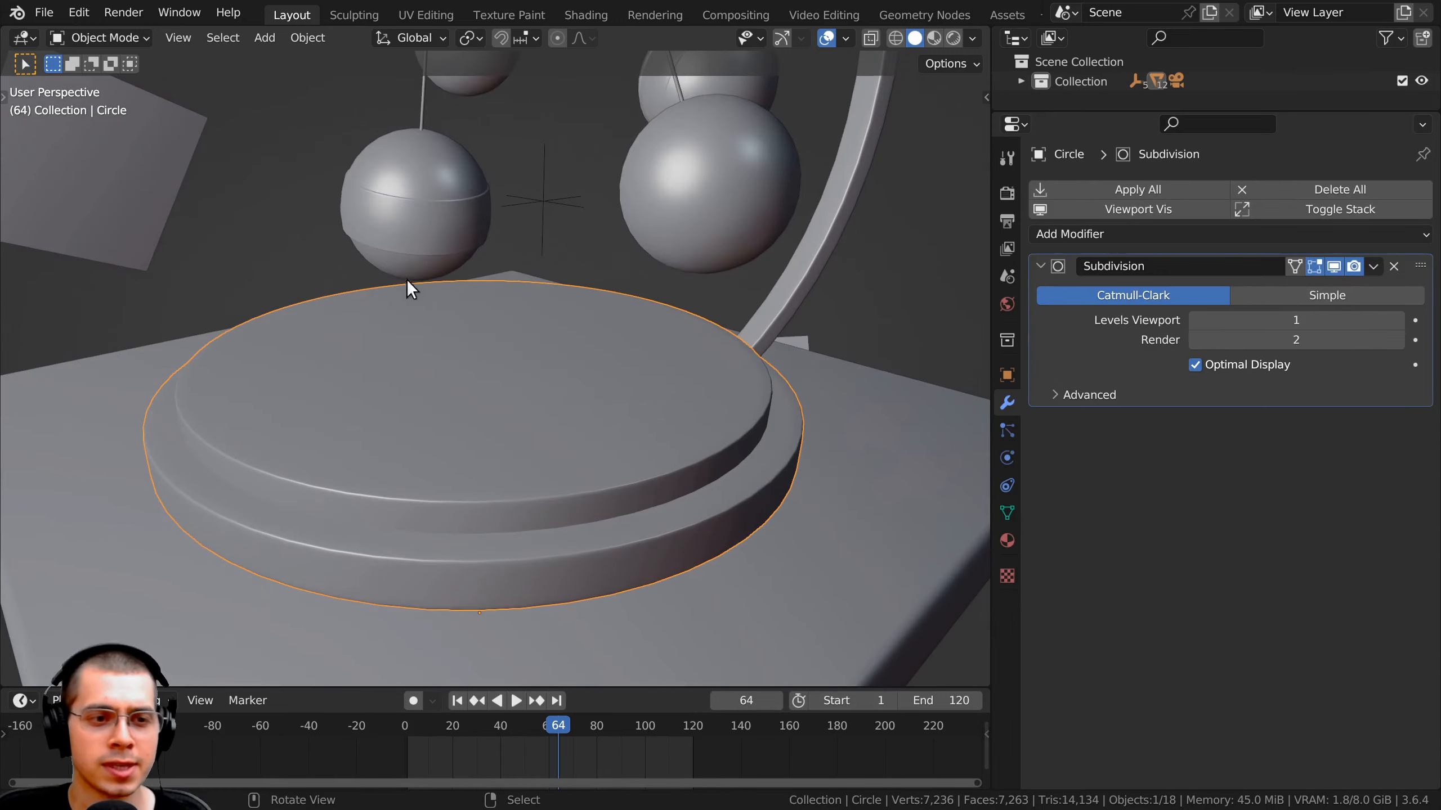
{"action": "key", "text": "Tab"}
{"action": "middle_click_drag", "start_coordinate": [554, 452], "coordinate": [523, 409]}
{"action": "scroll", "coordinate": [523, 409], "scroll_direction": "up", "scroll_amount": 1}
{"action": "scroll", "coordinate": [485, 425], "scroll_direction": "up", "scroll_amount": 3}
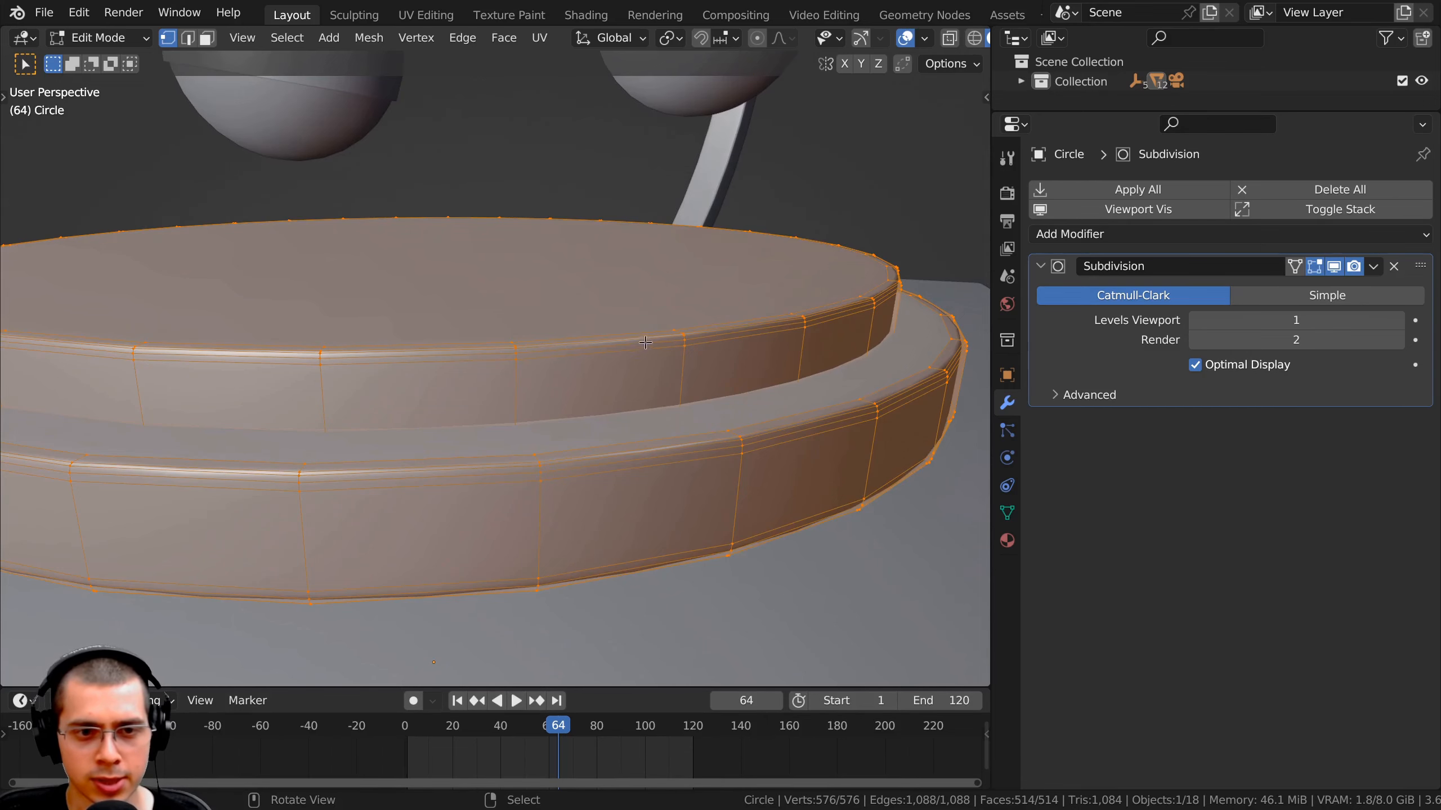
{"action": "scroll", "coordinate": [794, 329], "scroll_direction": "down", "scroll_amount": 3}
{"action": "key", "text": "Tab"}
- Select the square board under the base and inspect its mesh and Bevel modifier up close
{"action": "scroll", "coordinate": [686, 527], "scroll_direction": "down", "scroll_amount": 3}
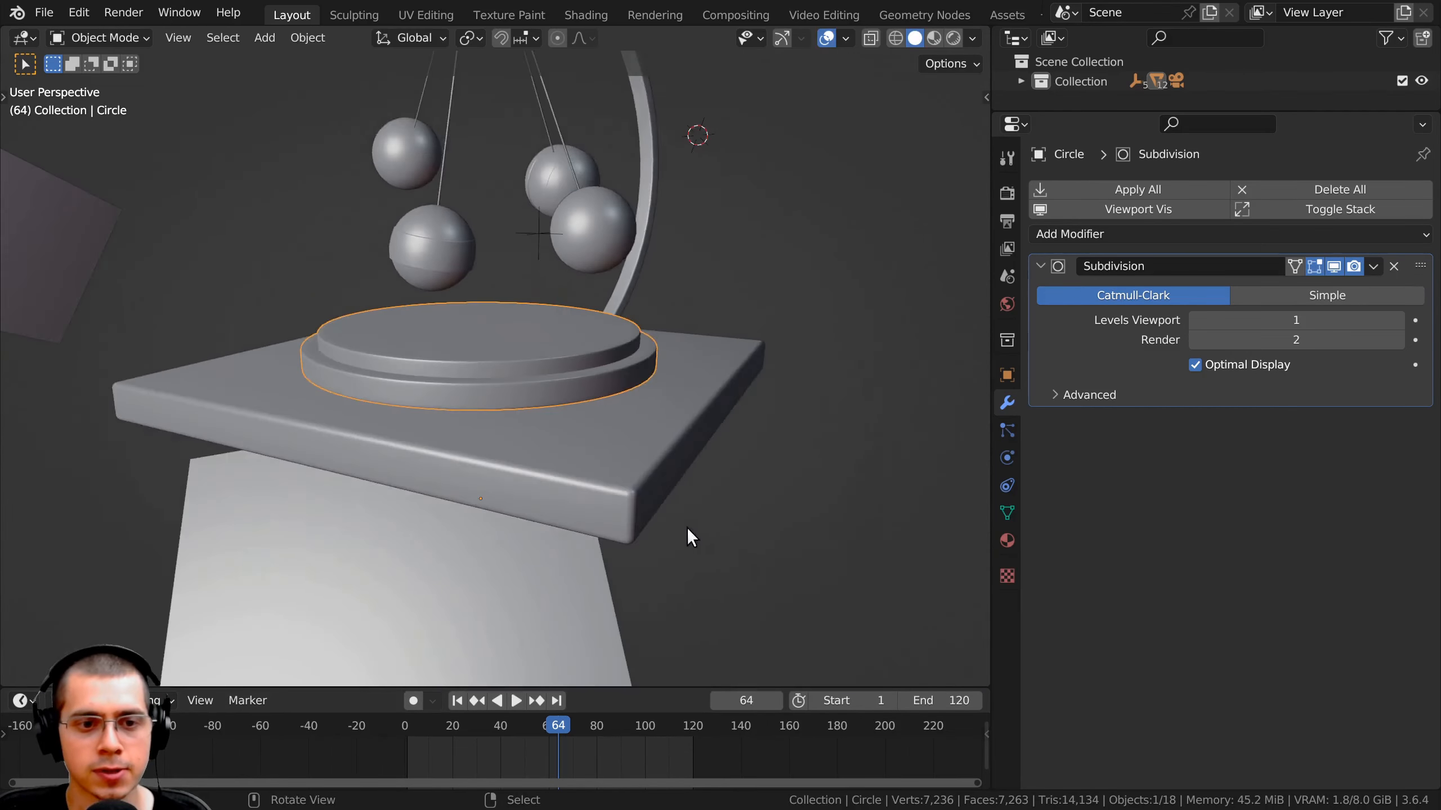
{"action": "left_click", "coordinate": [653, 483]}
{"action": "middle_click_drag", "start_coordinate": [653, 483], "coordinate": [278, 390]}
{"action": "key", "text": "Tab"}
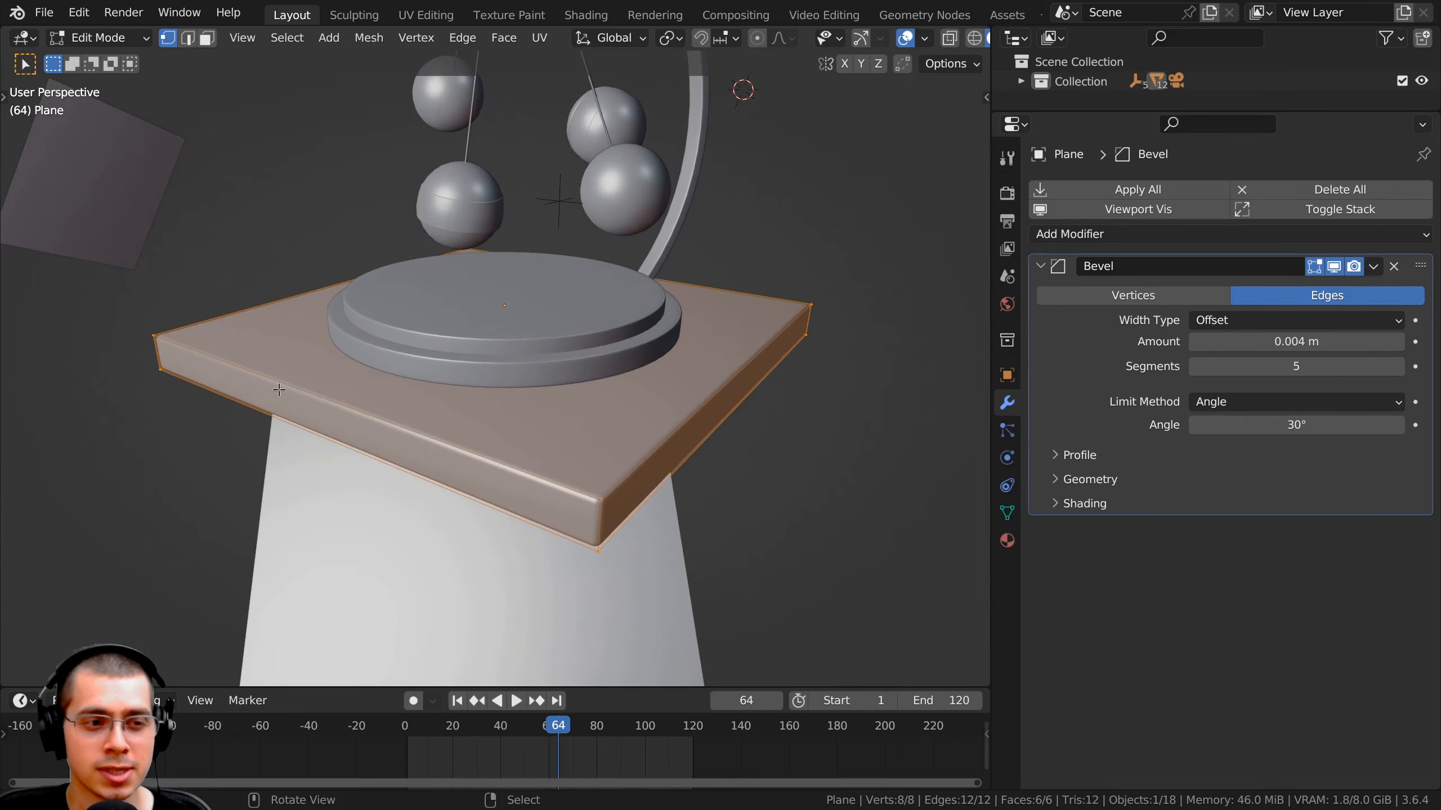
{"action": "middle_click_drag", "start_coordinate": [193, 332], "coordinate": [639, 452]}
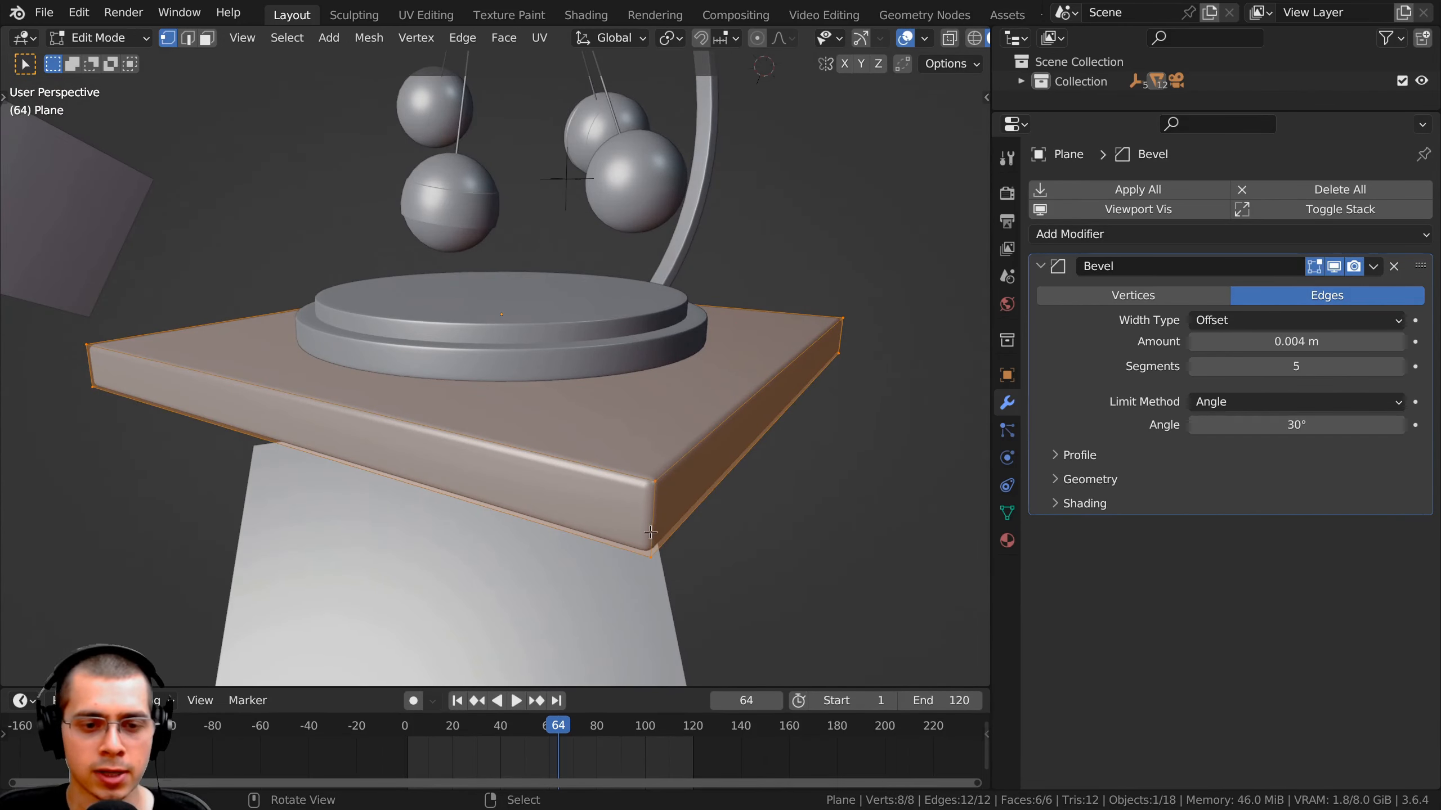
{"action": "scroll", "coordinate": [658, 511], "scroll_direction": "up", "scroll_amount": 4}
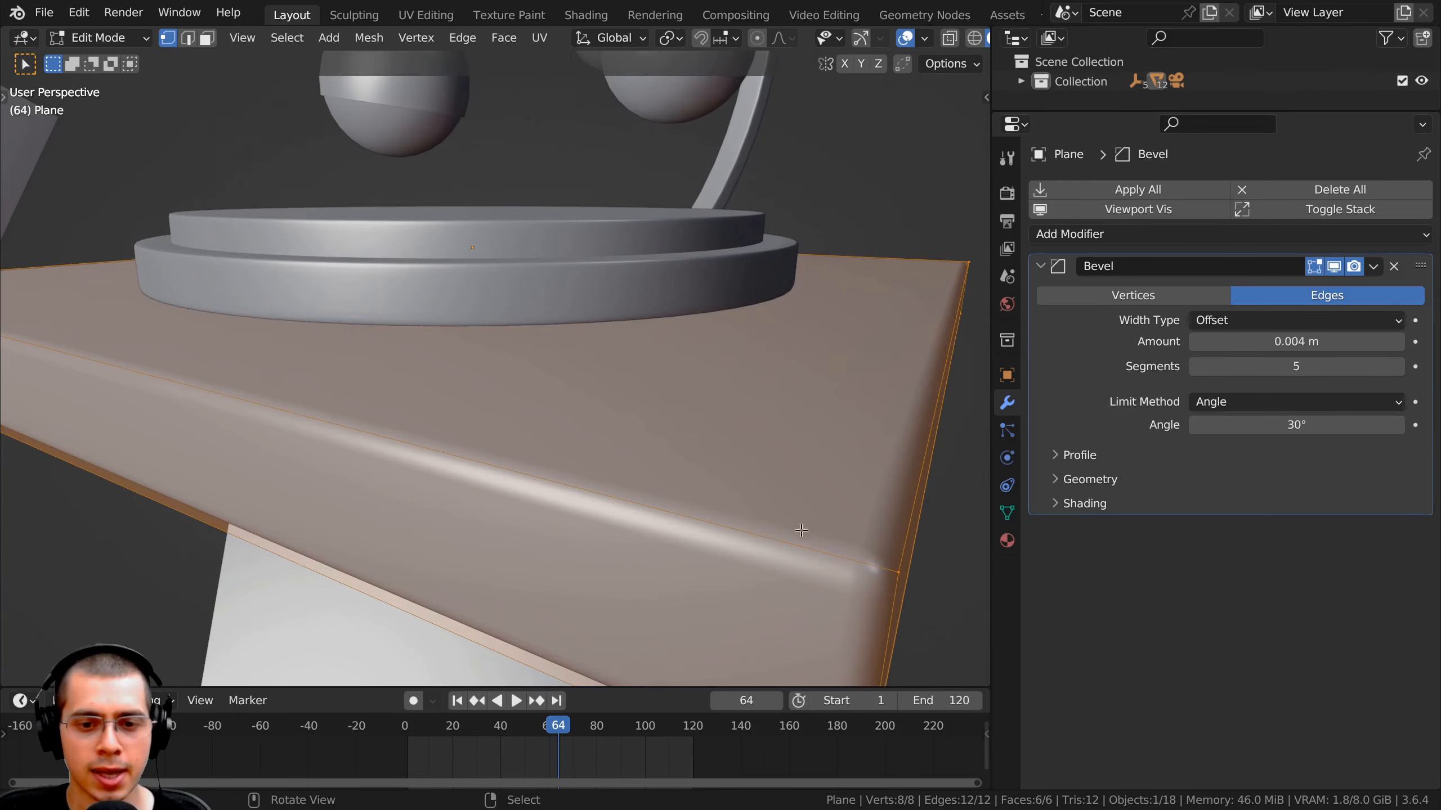
{"action": "key", "text": "Tab"}
{"action": "scroll", "coordinate": [801, 530], "scroll_direction": "down", "scroll_amount": 3}
{"action": "scroll", "coordinate": [805, 437], "scroll_direction": "up", "scroll_amount": 2}
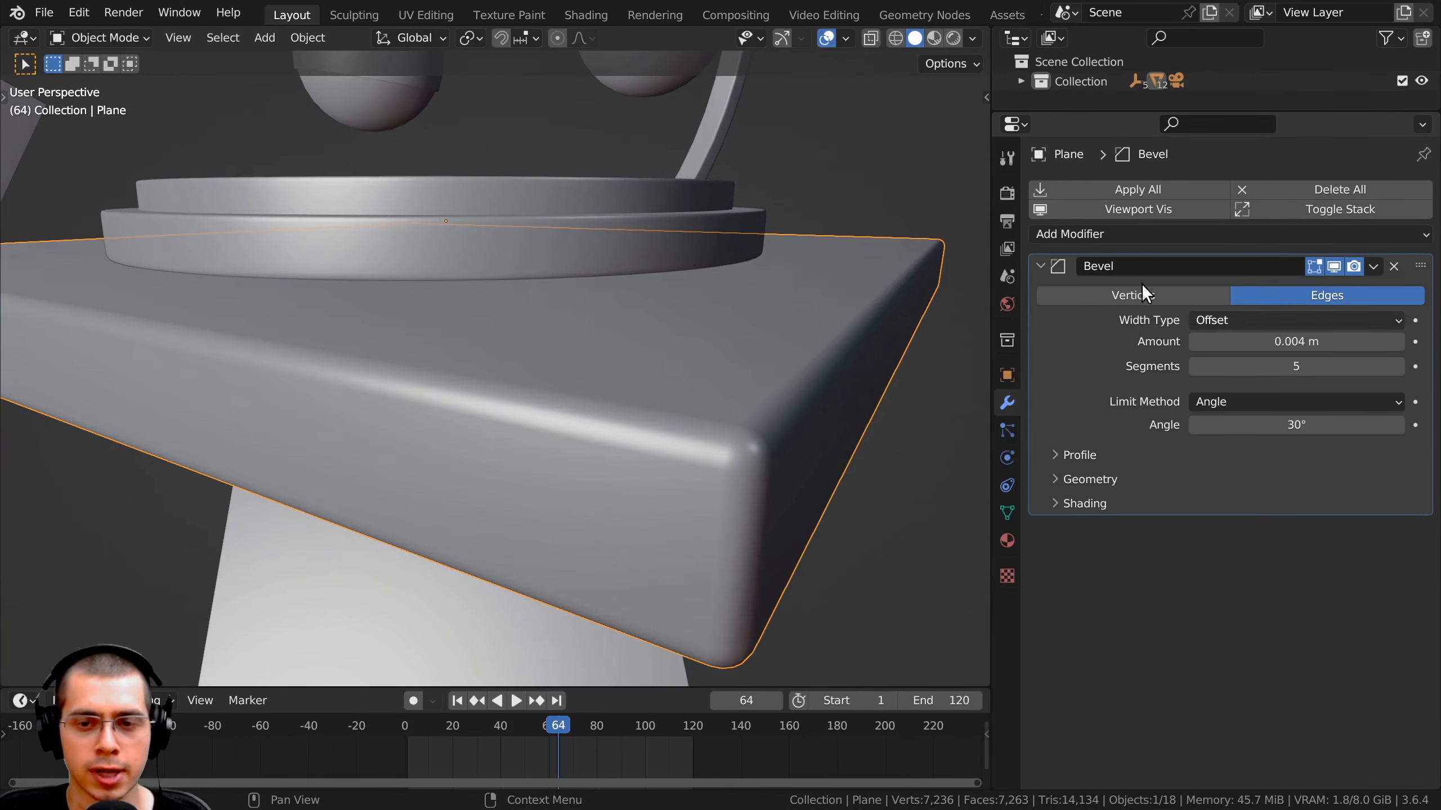
{"action": "scroll", "coordinate": [642, 401], "scroll_direction": "down", "scroll_amount": 7}
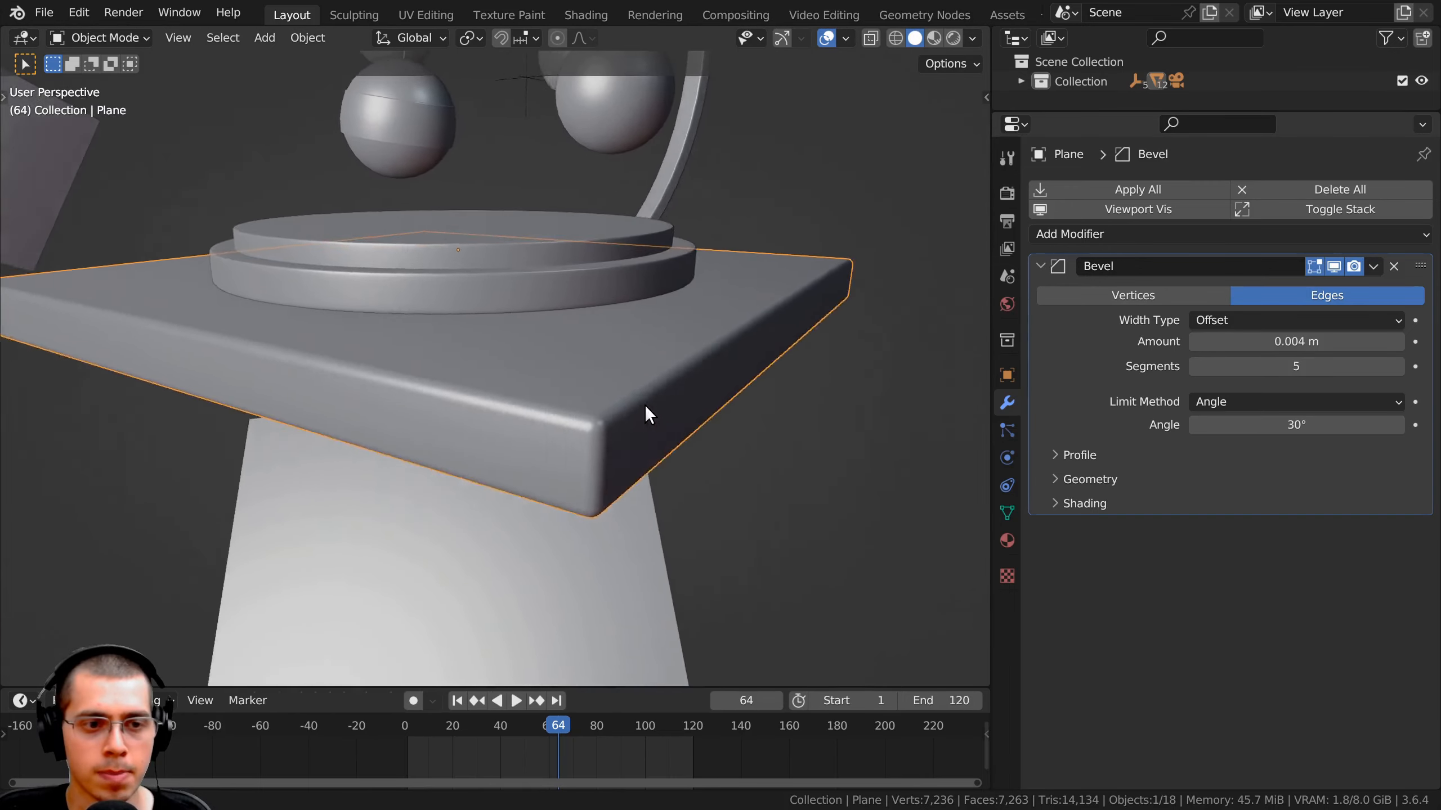
- Select the four light planes placed around the pendulum
{"action": "middle_click_drag", "start_coordinate": [503, 531], "coordinate": [534, 549]}
{"action": "right_click", "coordinate": [236, 374]}
{"action": "right_click", "coordinate": [441, 222], "text": "shift"}
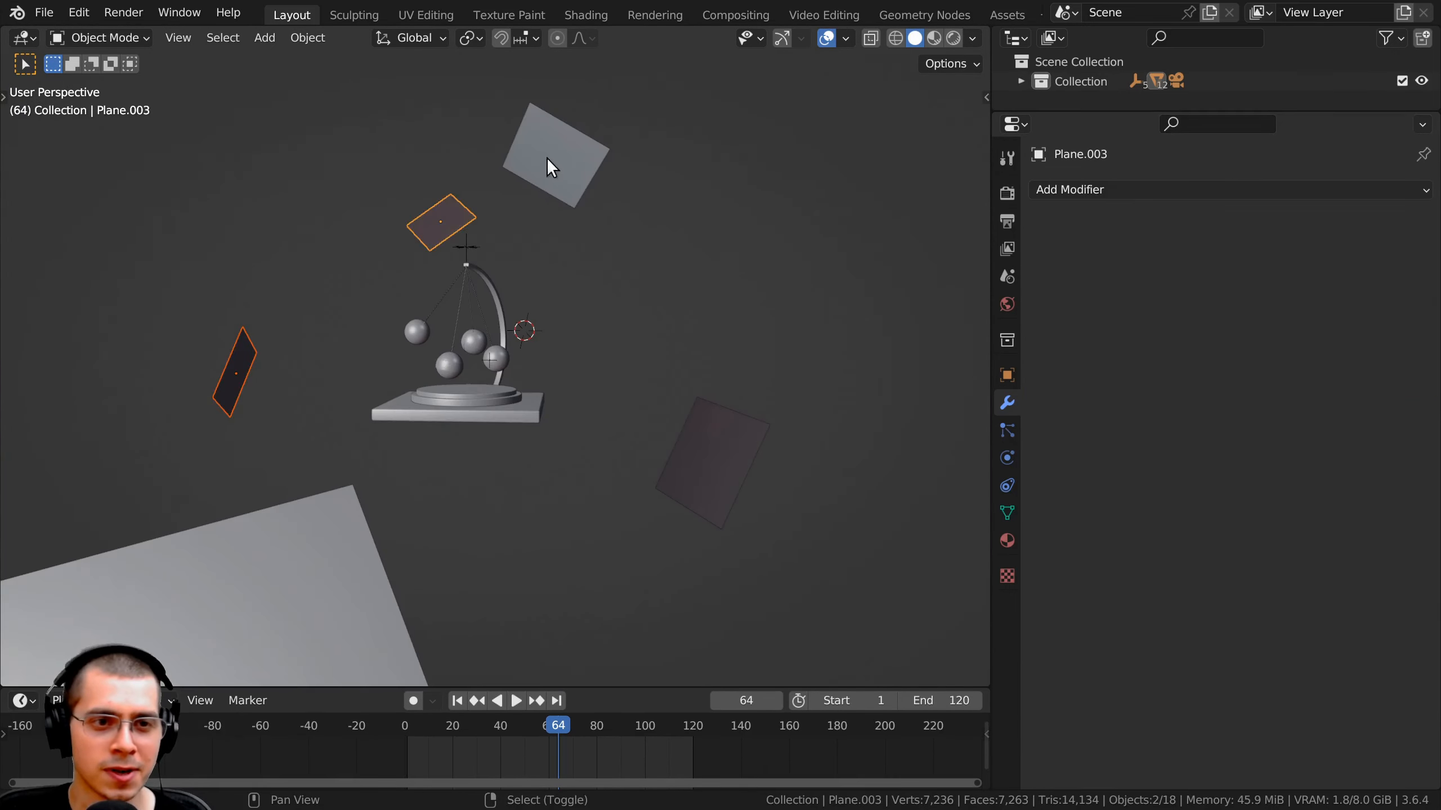
{"action": "left_click", "coordinate": [704, 428], "text": "shift"}
{"action": "middle_click_drag", "start_coordinate": [675, 338], "coordinate": [589, 404]}
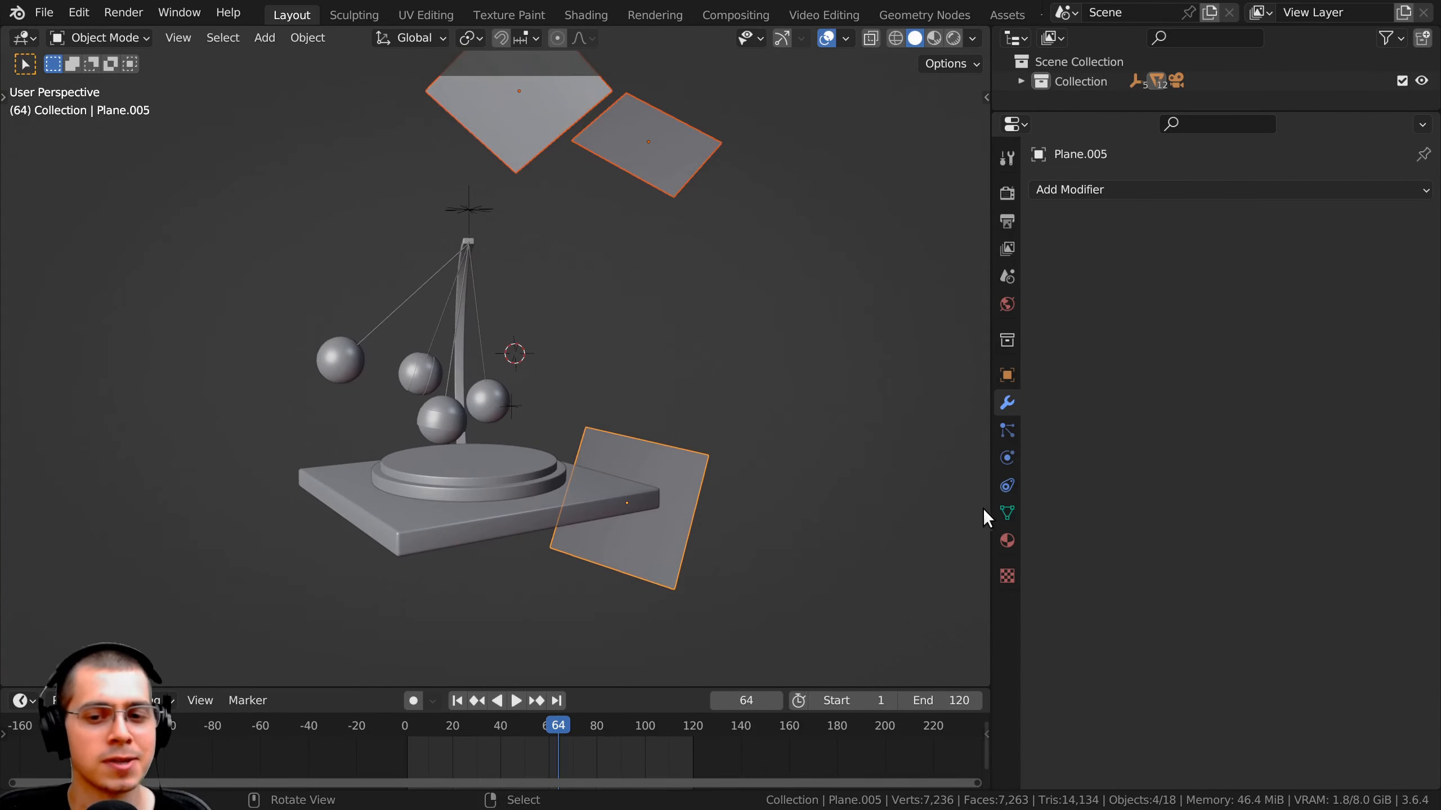
- Show the light planes' emission material and open its color for review
{"action": "left_click", "coordinate": [1006, 541]}
{"action": "middle_click_drag", "start_coordinate": [760, 457], "coordinate": [768, 483], "text": "shift"}
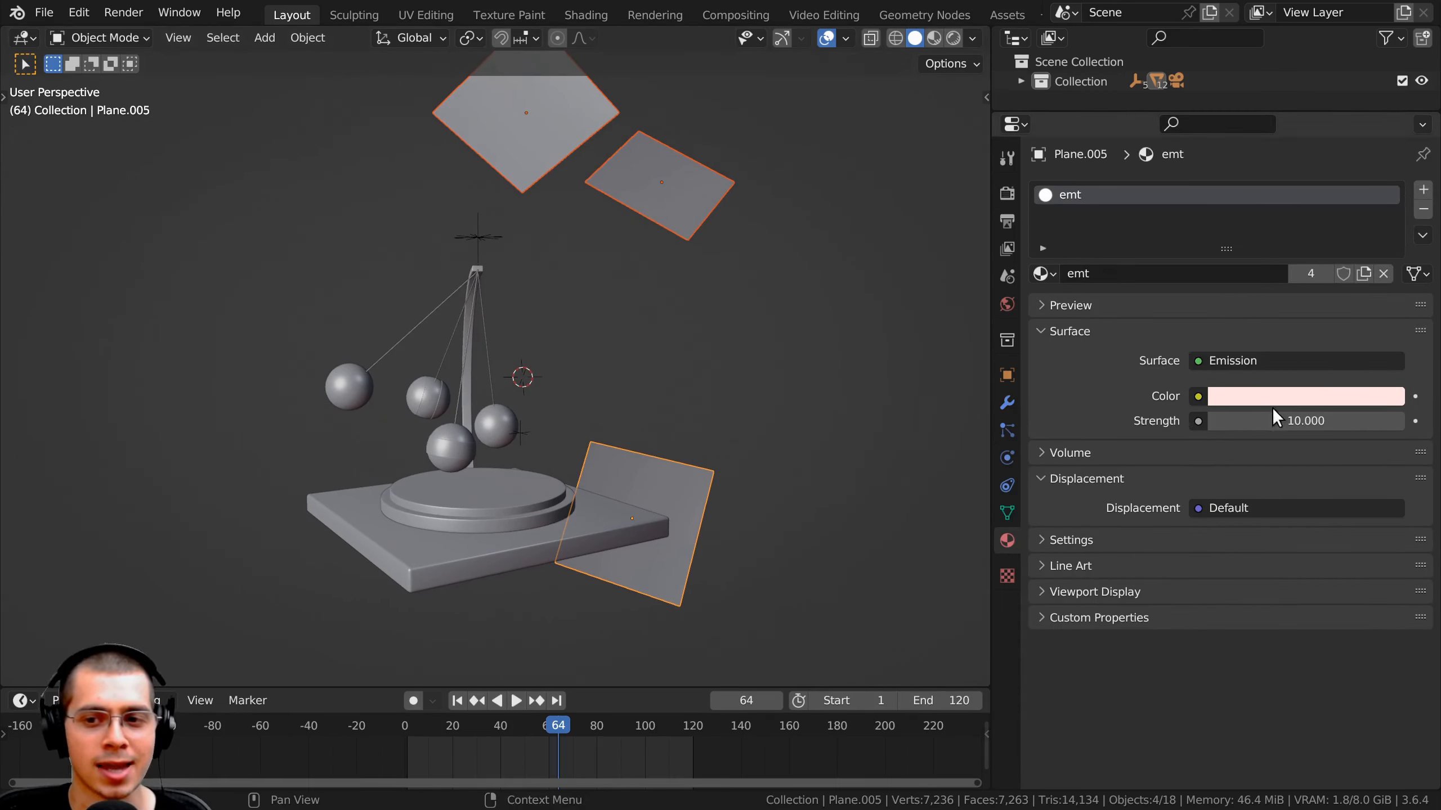
{"action": "middle_click_drag", "start_coordinate": [585, 376], "coordinate": [593, 378]}
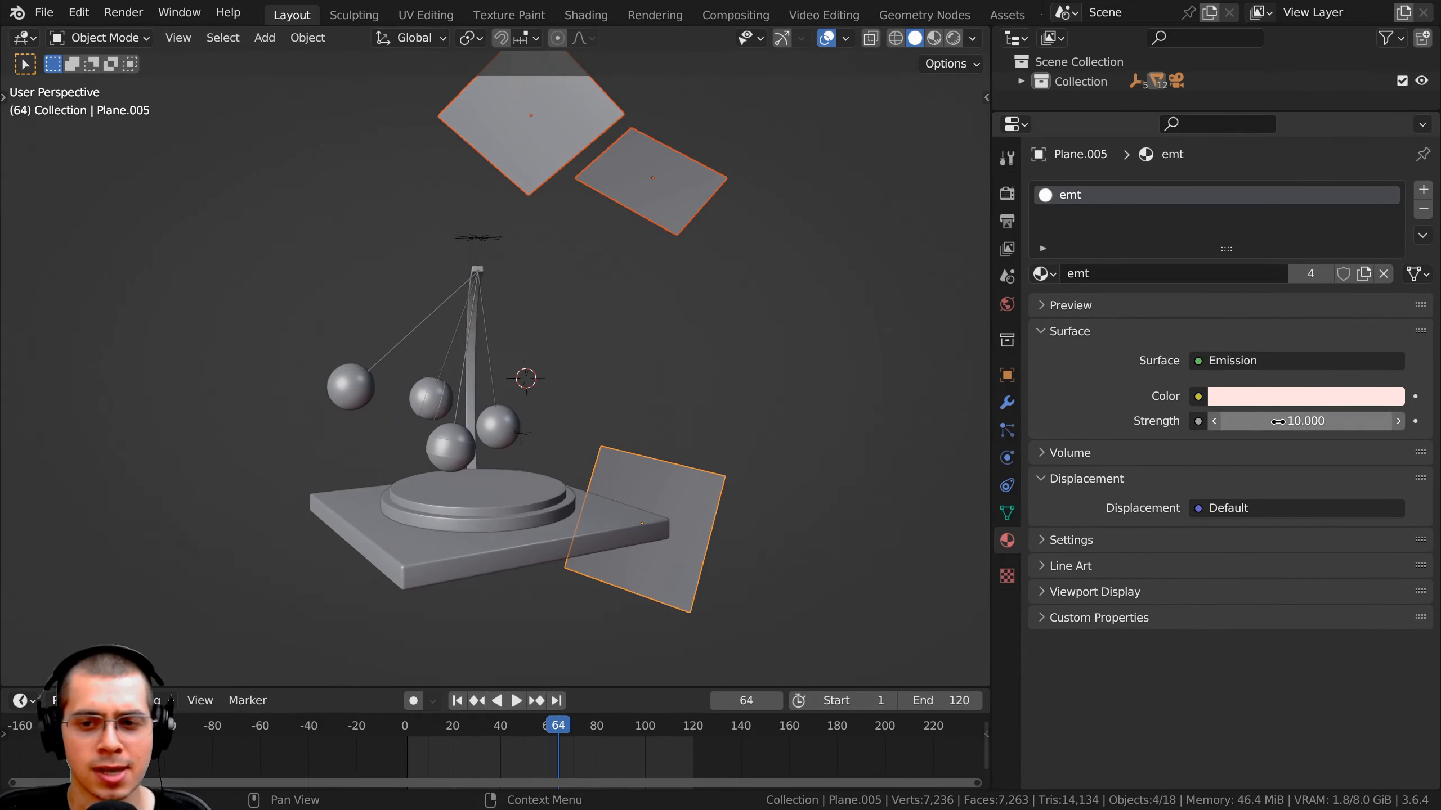
{"action": "left_click", "coordinate": [1272, 395]}
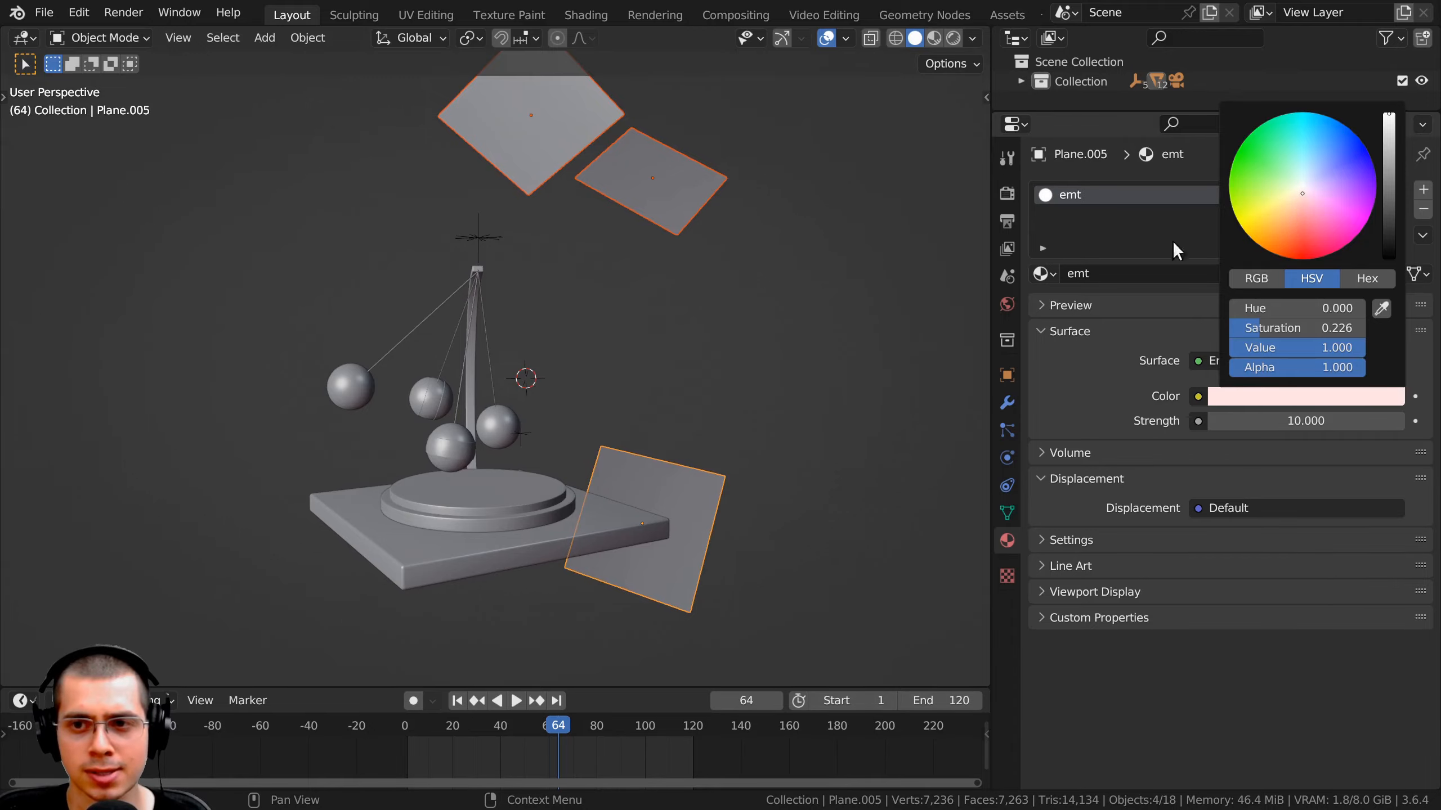
- Switch the viewport to rendered shading and view the light planes around the pendulum
{"action": "key", "text": "z"}
{"action": "mouse_move", "coordinate": [624, 372]}
{"action": "middle_mouse_down"}
{"action": "mouse_move", "coordinate": [649, 376]}
{"action": "mouse_move", "coordinate": [632, 375]}
{"action": "middle_mouse_up"}
{"action": "left_click", "coordinate": [643, 332]}
{"action": "scroll", "coordinate": [632, 372], "scroll_direction": "up", "scroll_amount": 1}
{"action": "middle_click_drag", "start_coordinate": [536, 327], "coordinate": [395, 360]}
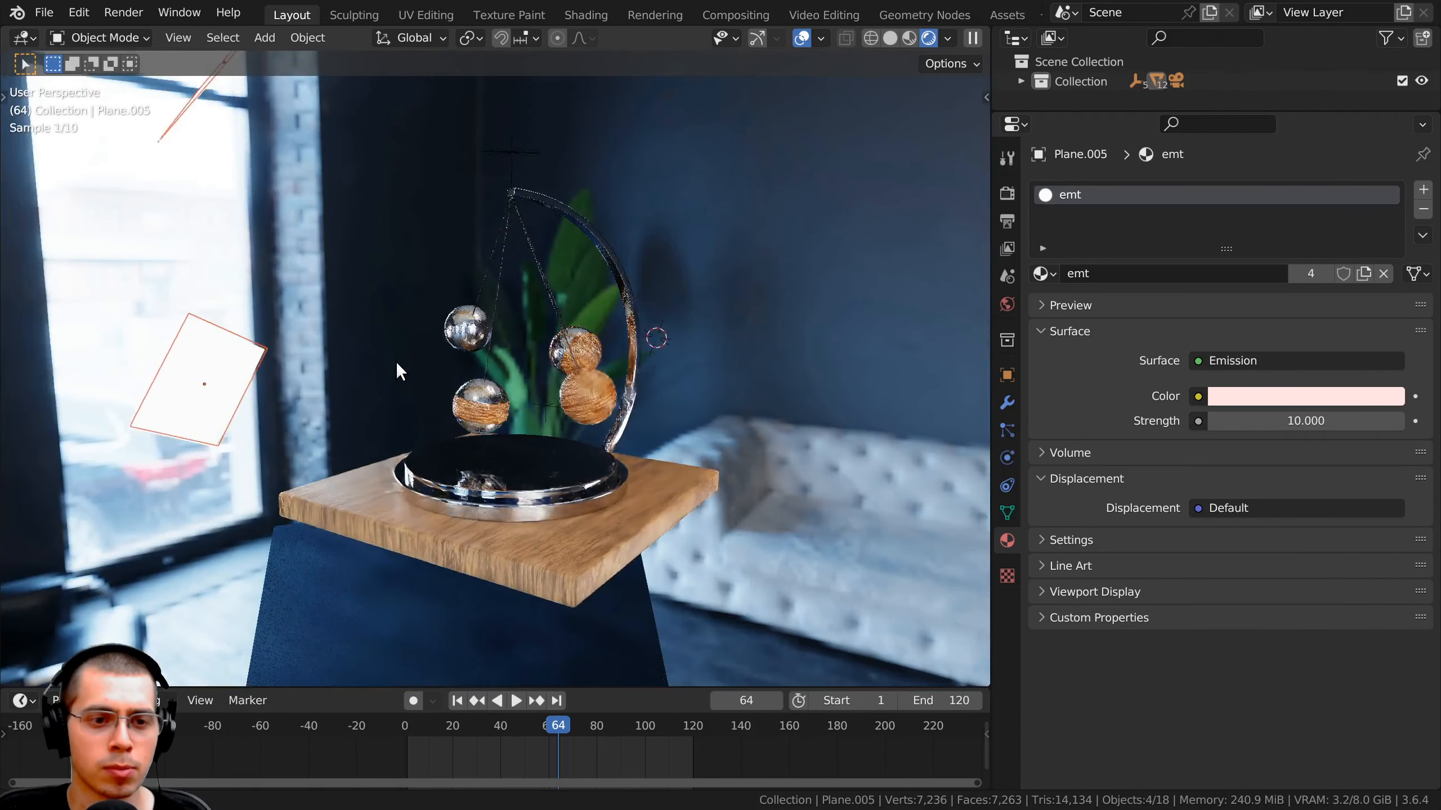
- Look through the camera and examine the light reflections on the metal spheres and plate
{"action": "key", "text": "KP_0"}
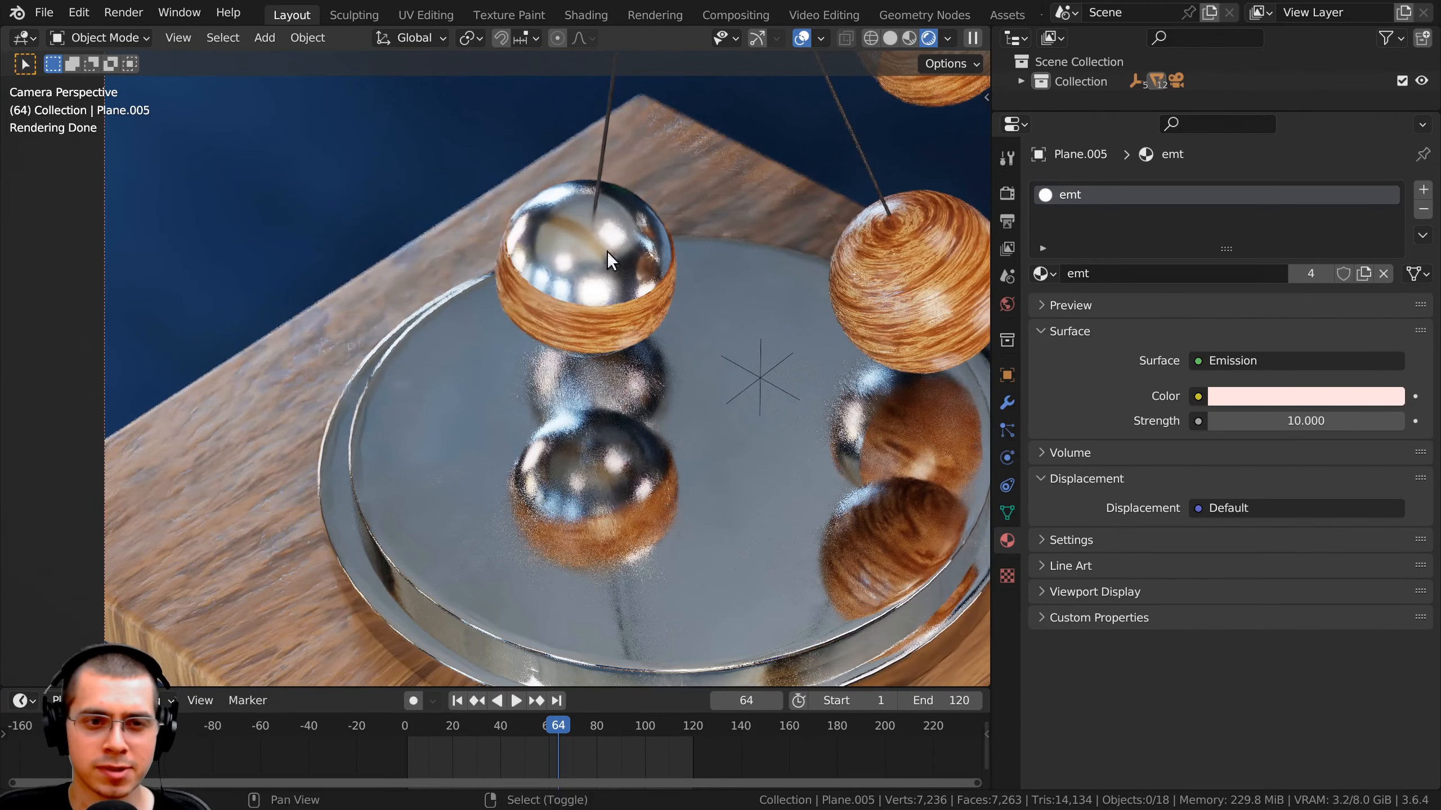
{"action": "scroll", "coordinate": [576, 331], "scroll_direction": "up", "scroll_amount": 1}
{"action": "middle_click_drag", "start_coordinate": [606, 252], "coordinate": [529, 328], "text": "shift"}
{"action": "scroll", "coordinate": [574, 357], "scroll_direction": "down", "scroll_amount": 3}
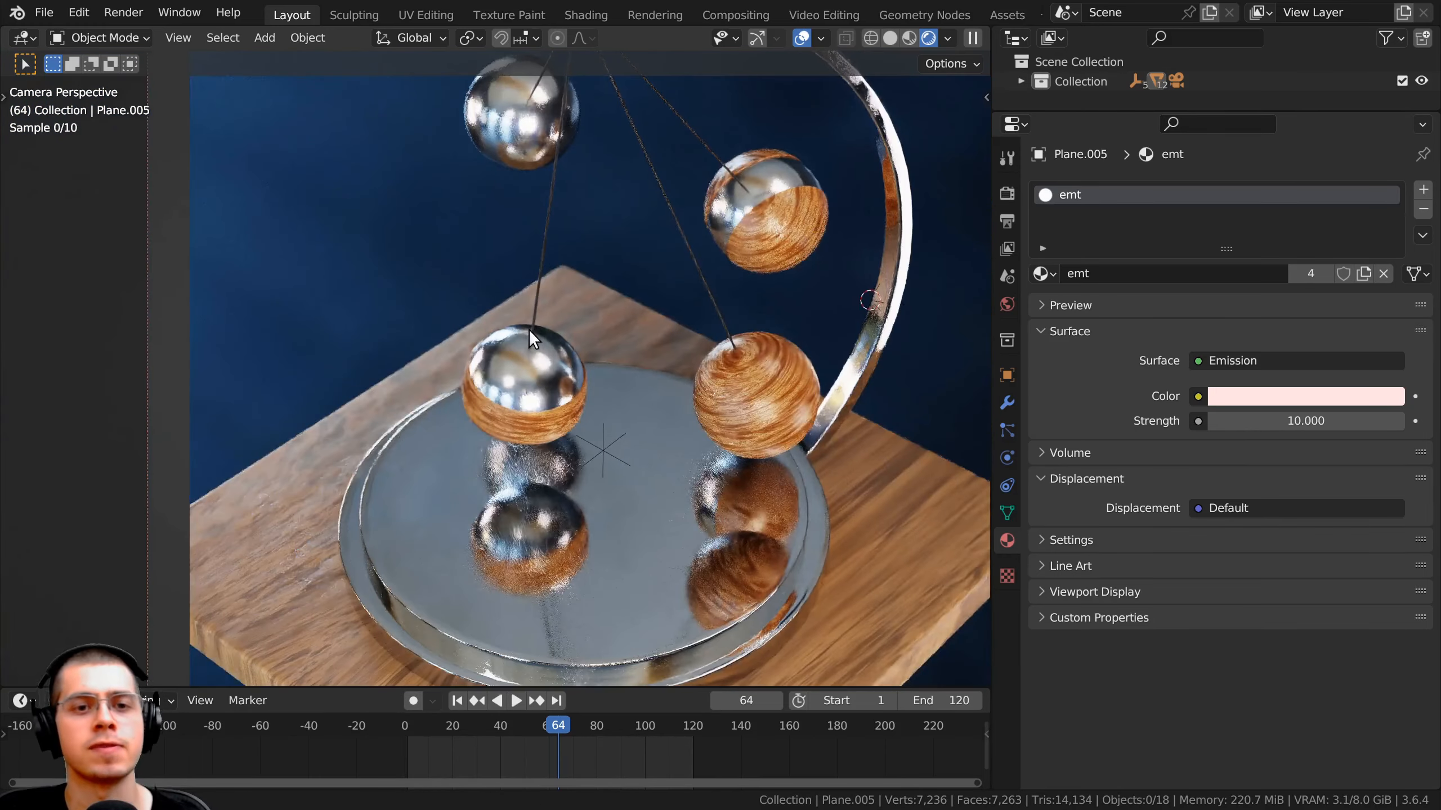
{"action": "scroll", "coordinate": [527, 328], "scroll_direction": "down", "scroll_amount": 2}
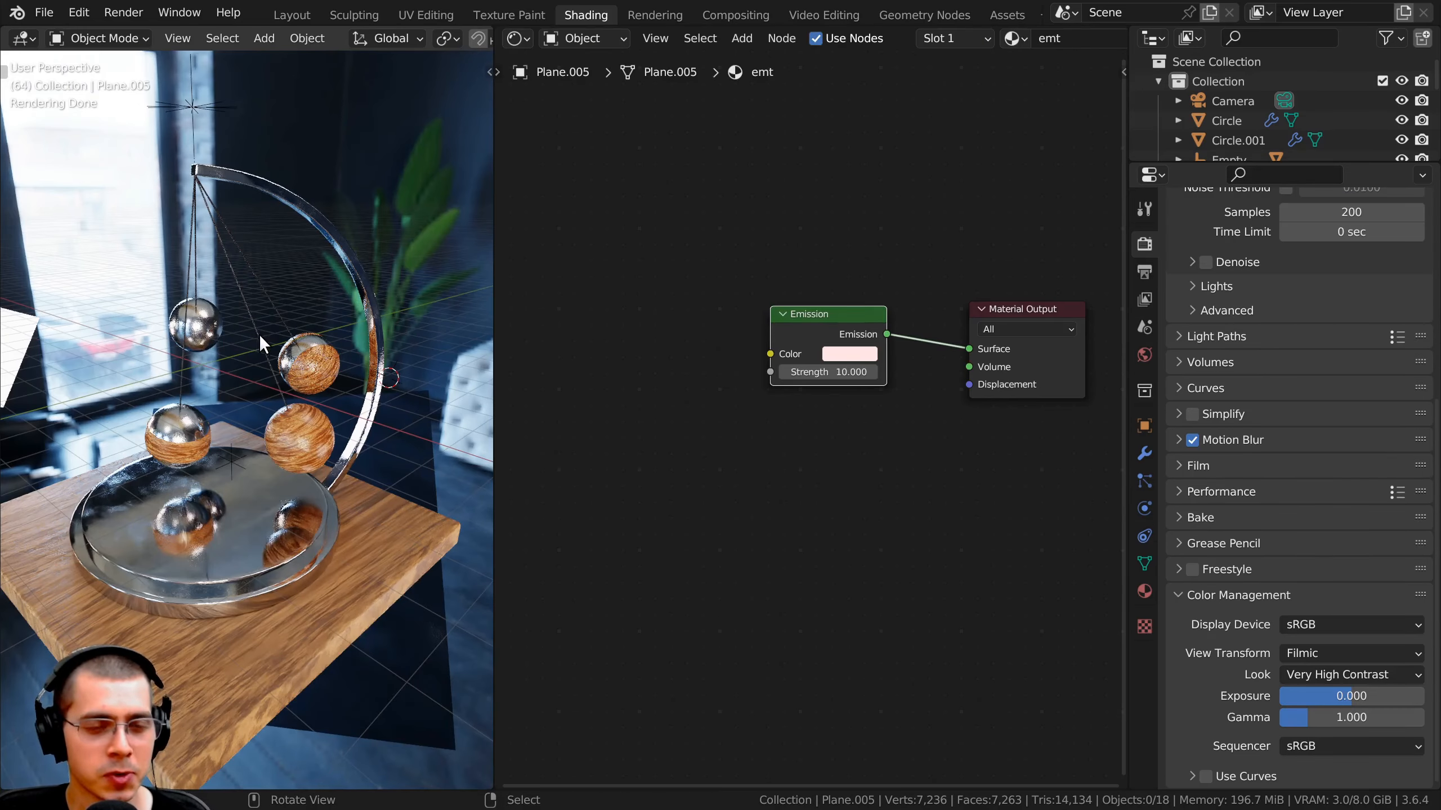
- In the Shading workspace, select the all-wood sphere, frame its string material nodes and open the Base Color
{"action": "scroll", "coordinate": [292, 449], "scroll_direction": "up", "scroll_amount": 2}
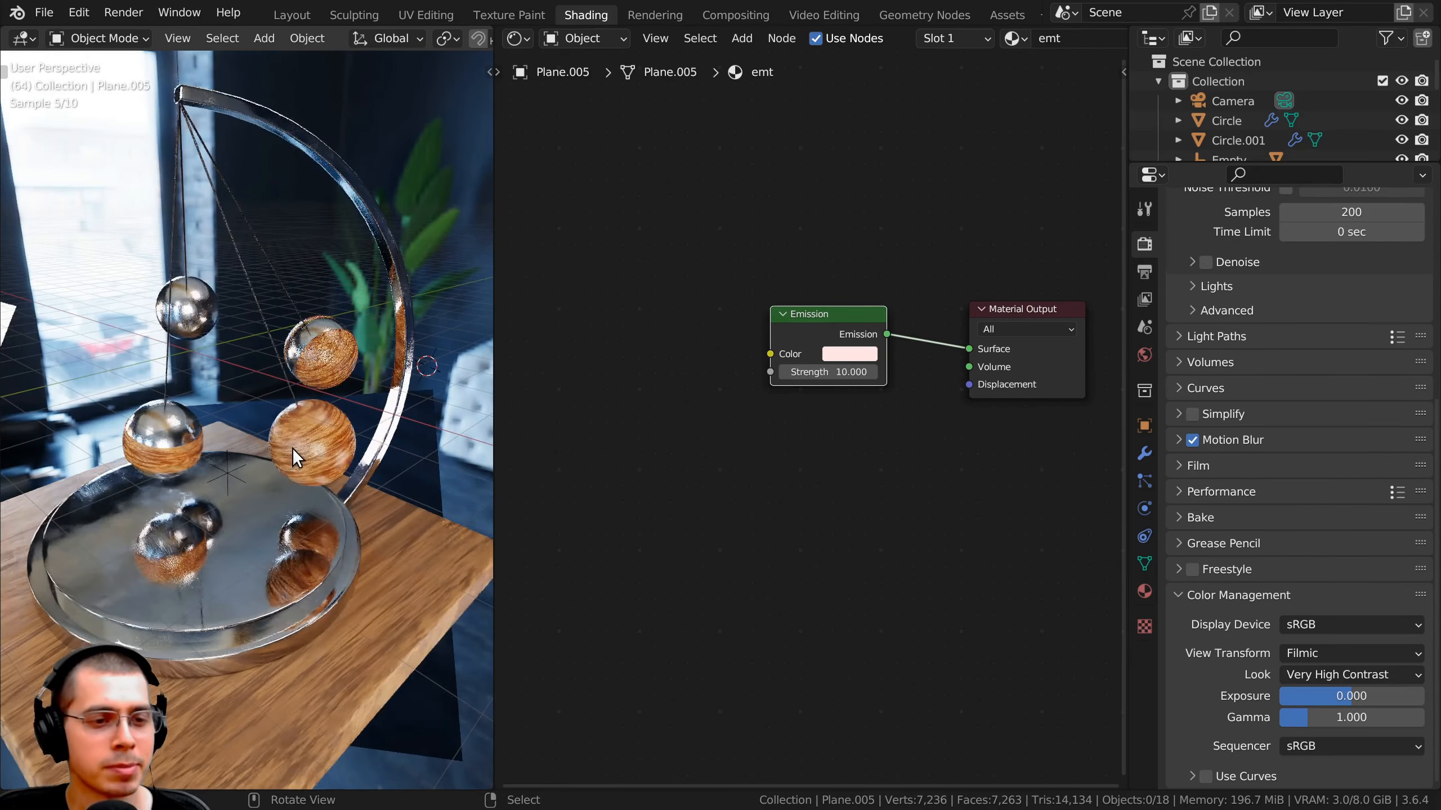
{"action": "right_click", "coordinate": [293, 449]}
{"action": "middle_click_drag", "start_coordinate": [292, 449], "coordinate": [293, 463], "text": "shift"}
{"action": "scroll", "coordinate": [292, 463], "scroll_direction": "up", "scroll_amount": 2}
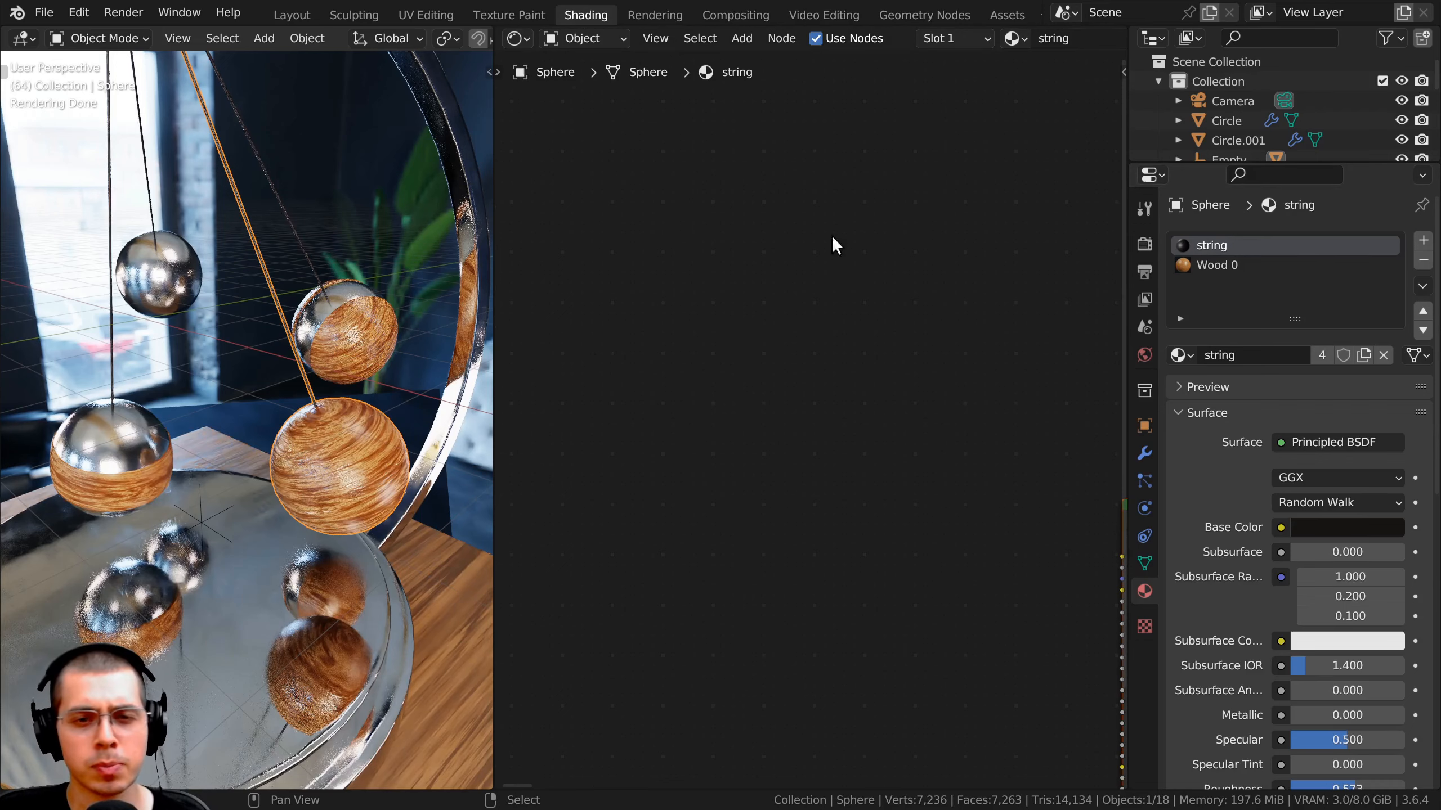
{"action": "key", "text": "Home"}
{"action": "scroll", "coordinate": [828, 335], "scroll_direction": "up", "scroll_amount": 3}
{"action": "left_click", "coordinate": [846, 331]}
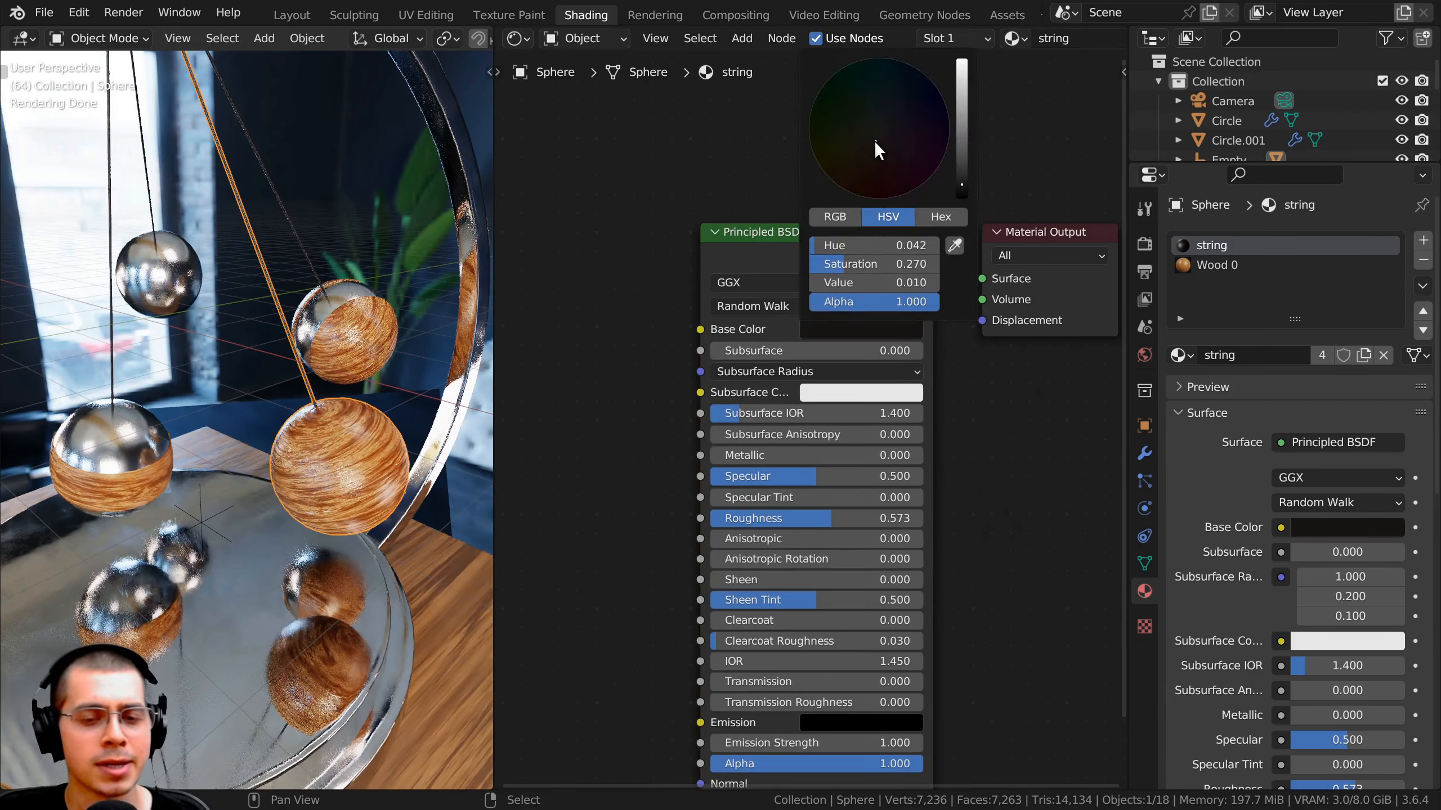
- Show the all-wood sphere's Wood 0 material and bring its shader nodes into view
{"action": "middle_click_drag", "start_coordinate": [338, 274], "coordinate": [328, 386]}
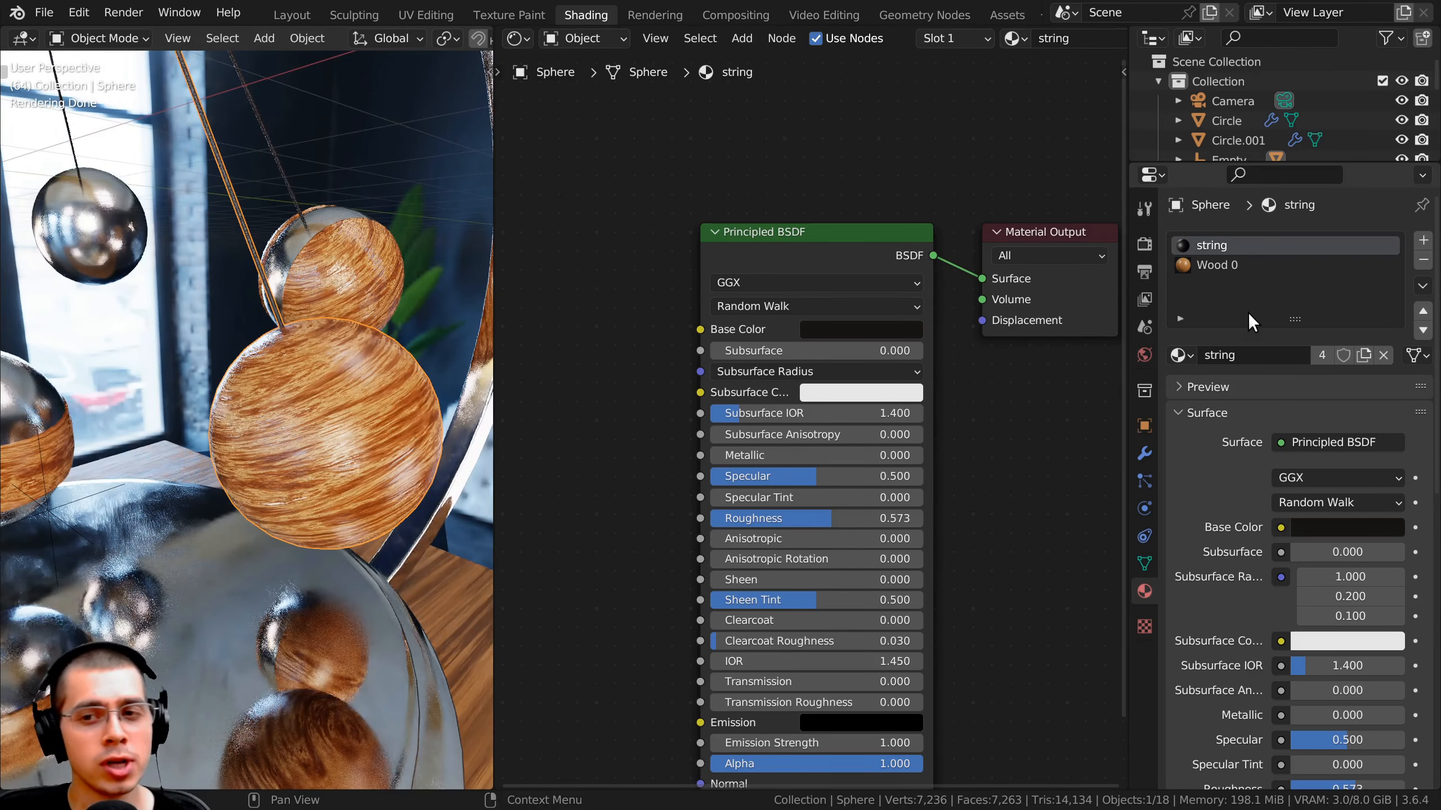
{"action": "left_click", "coordinate": [1217, 264]}
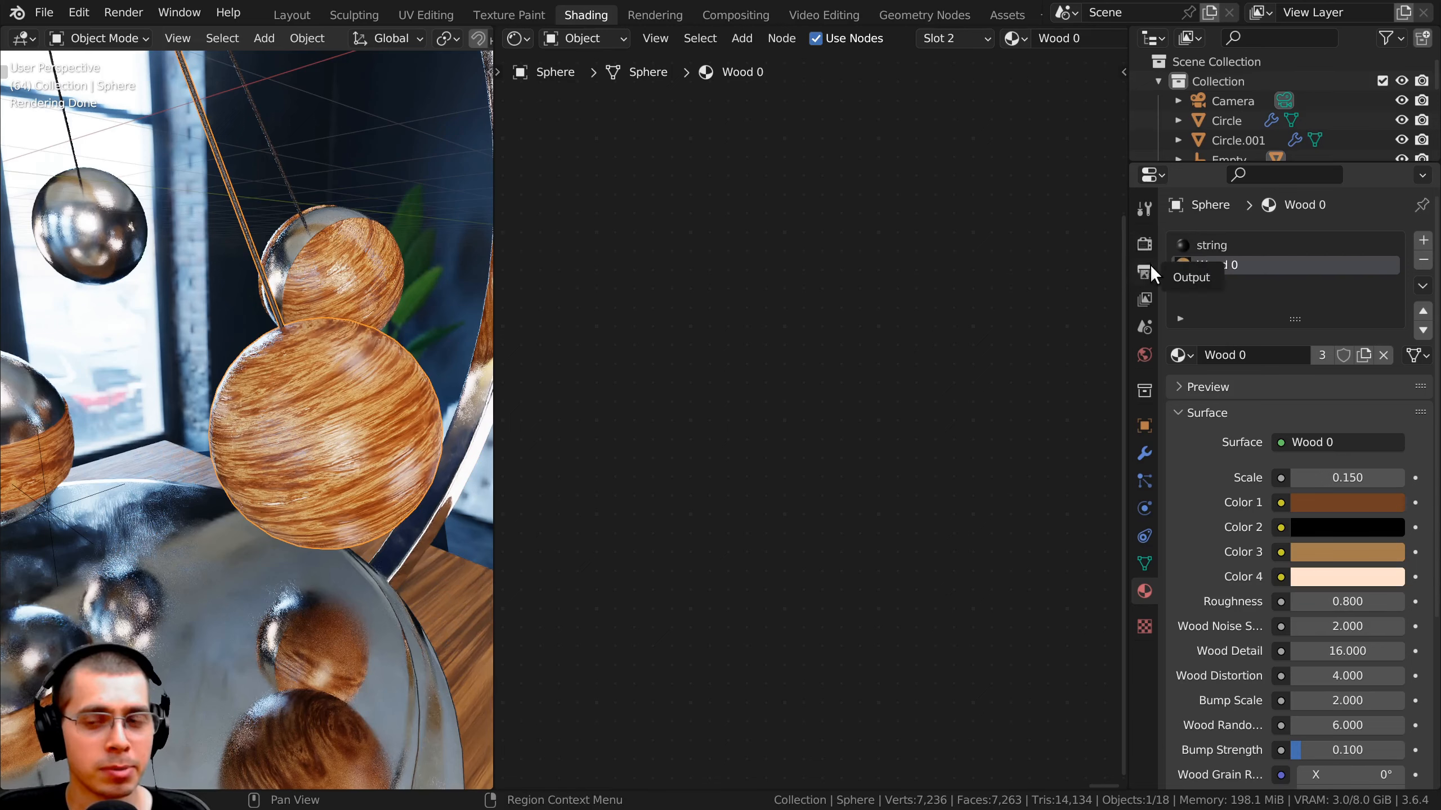
{"action": "scroll", "coordinate": [839, 288], "scroll_direction": "down", "scroll_amount": 3}
{"action": "middle_click_drag", "start_coordinate": [850, 298], "coordinate": [1109, 434]}
{"action": "scroll", "coordinate": [745, 420], "scroll_direction": "up", "scroll_amount": 14}
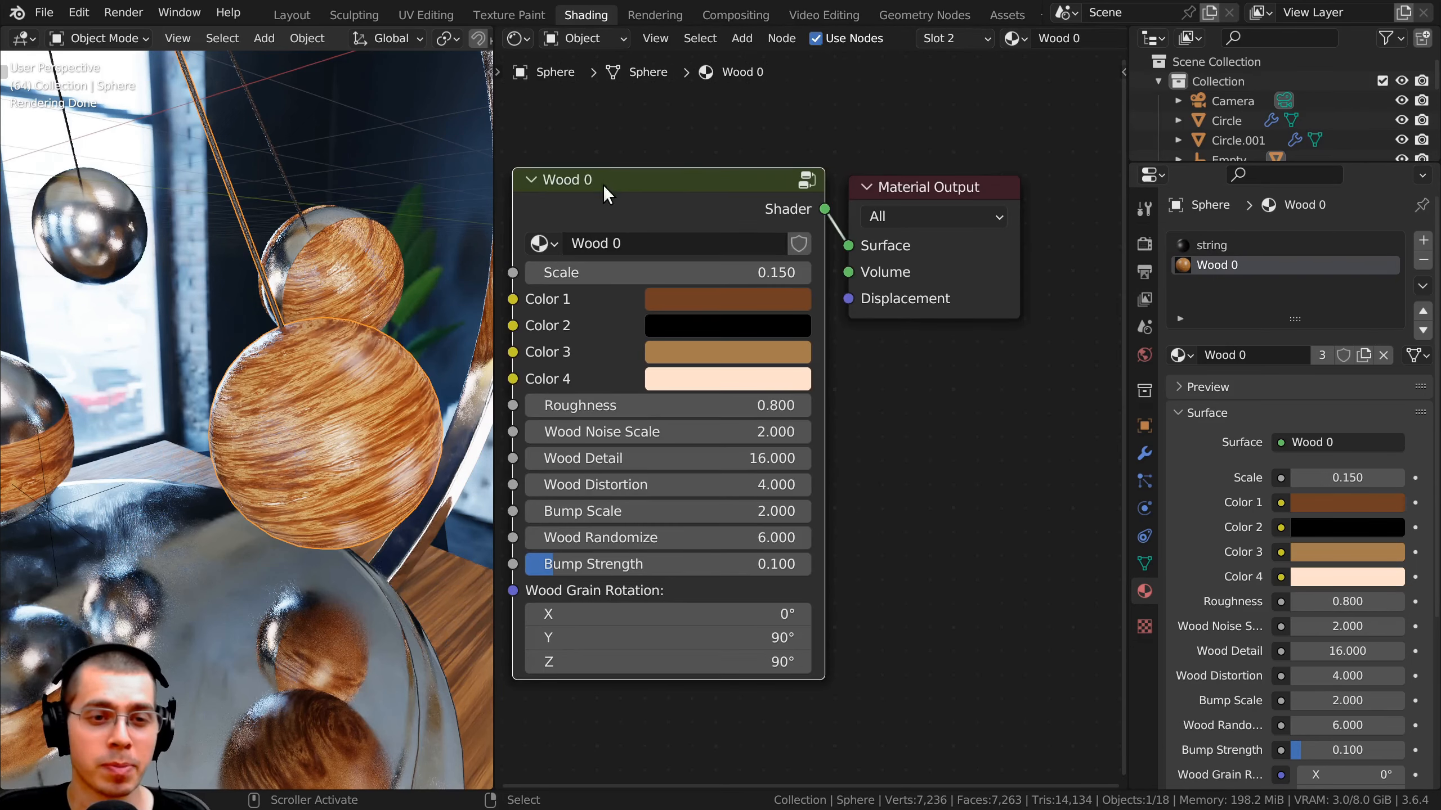
- Examine the Wood 0 node group's scale, color, roughness, noise, bump and grain rotation settings
{"action": "left_click_drag", "start_coordinate": [603, 184], "coordinate": [646, 194]}
{"action": "scroll", "coordinate": [646, 195], "scroll_direction": "down", "scroll_amount": 2}
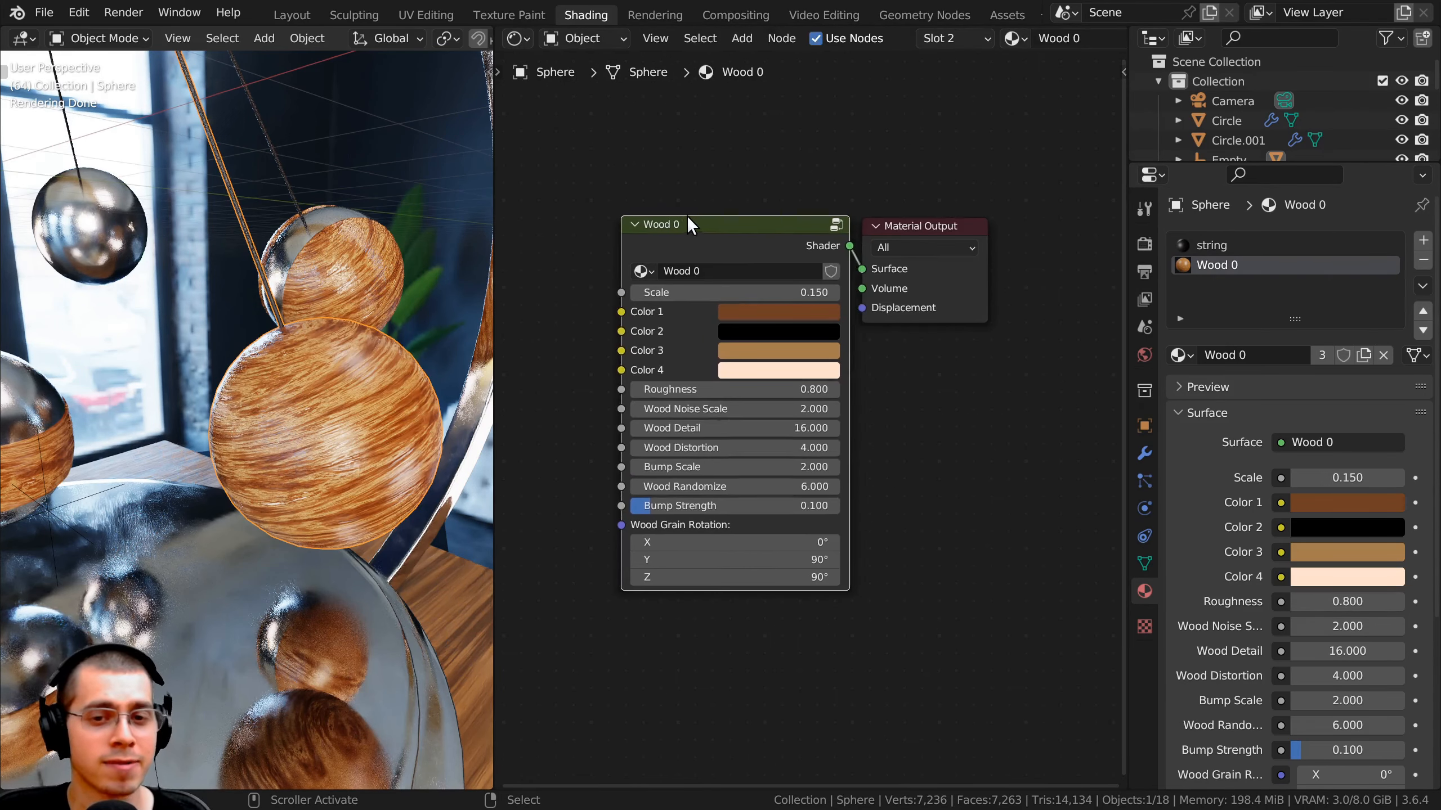
{"action": "scroll", "coordinate": [686, 357], "scroll_direction": "up", "scroll_amount": 1}
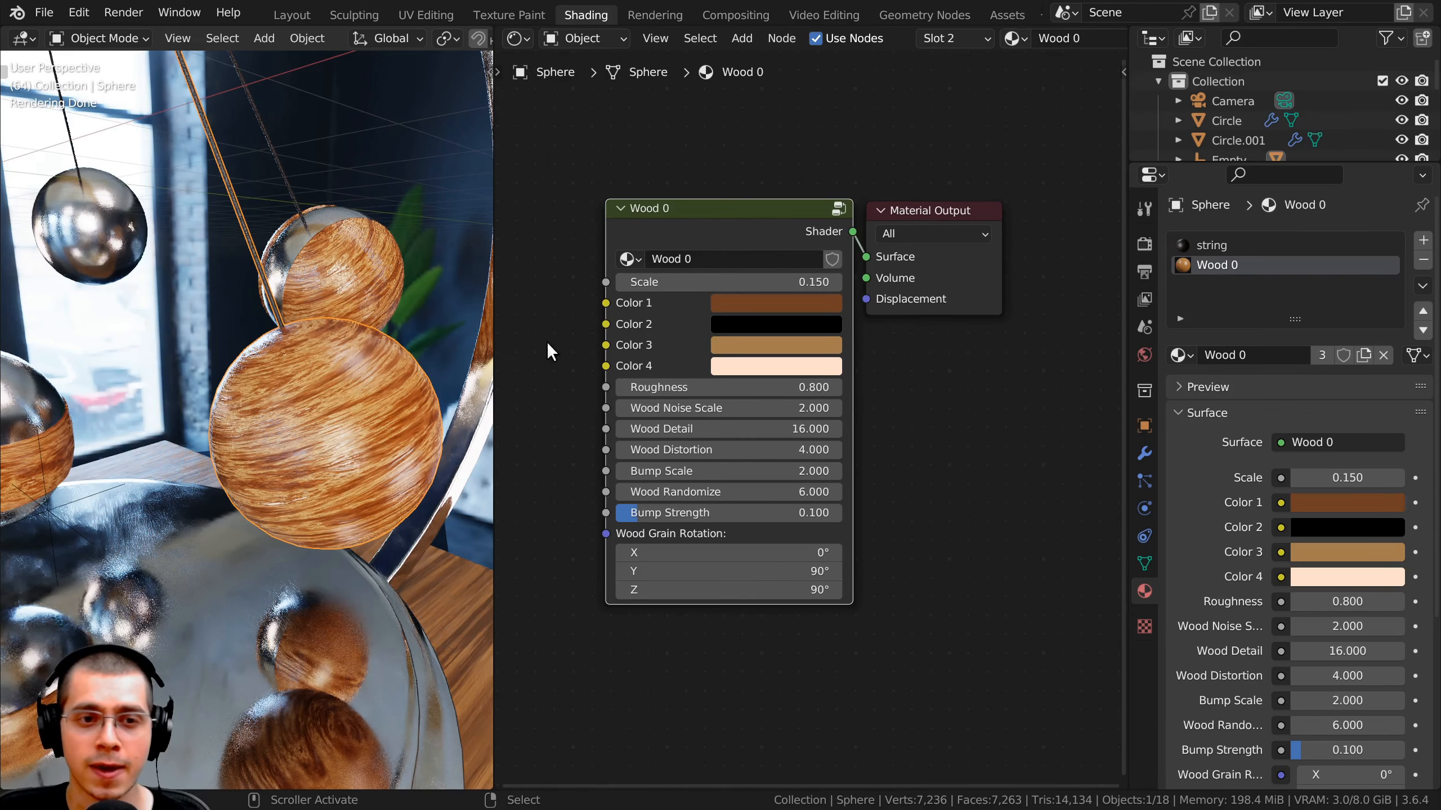
{"action": "middle_click_drag", "start_coordinate": [756, 300], "coordinate": [767, 297], "text": "shift"}
{"action": "scroll", "coordinate": [785, 271], "scroll_direction": "up", "scroll_amount": 1}
{"action": "middle_click_drag", "start_coordinate": [767, 213], "coordinate": [783, 193], "text": "shift"}
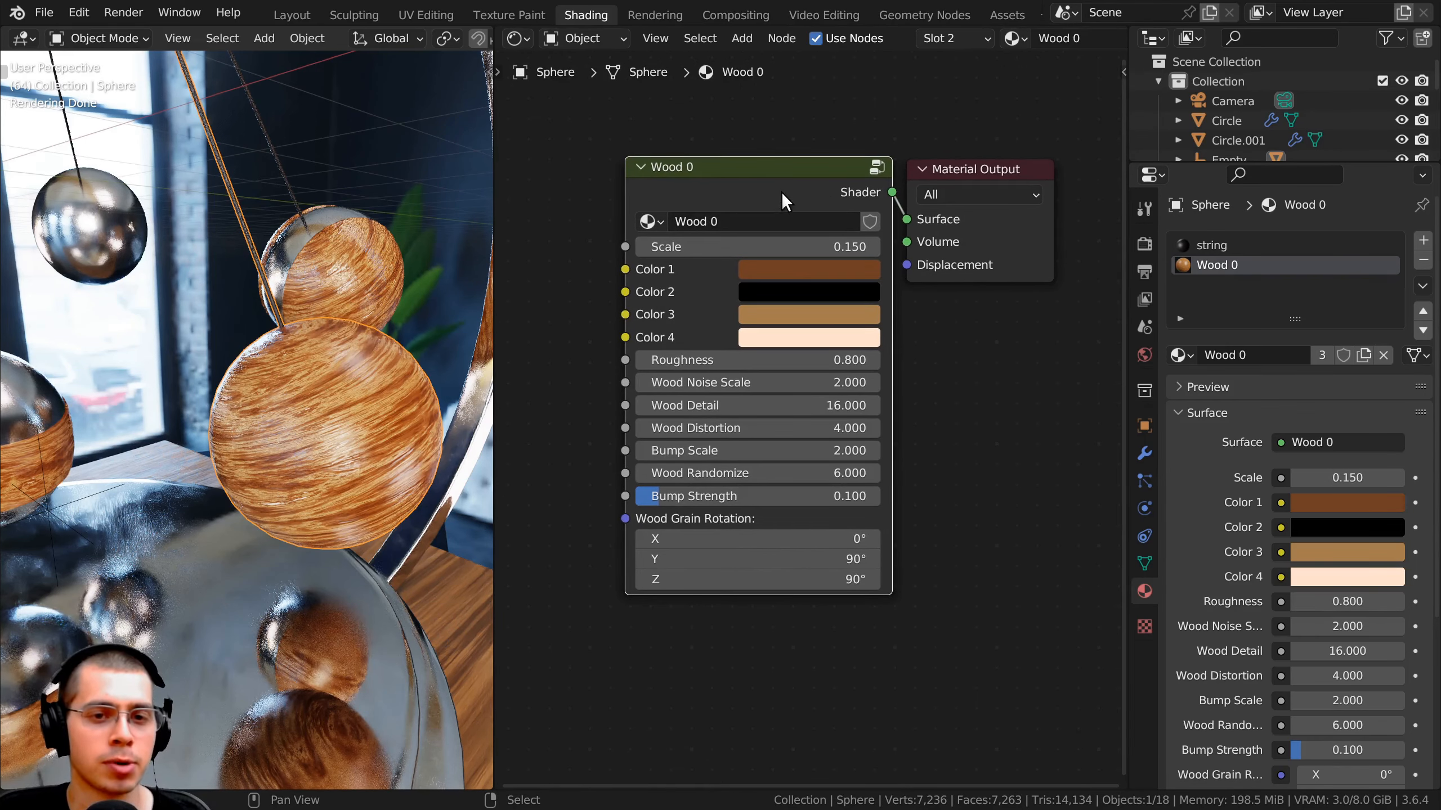
{"action": "key", "text": "g"}
{"action": "left_click", "coordinate": [902, 465]}
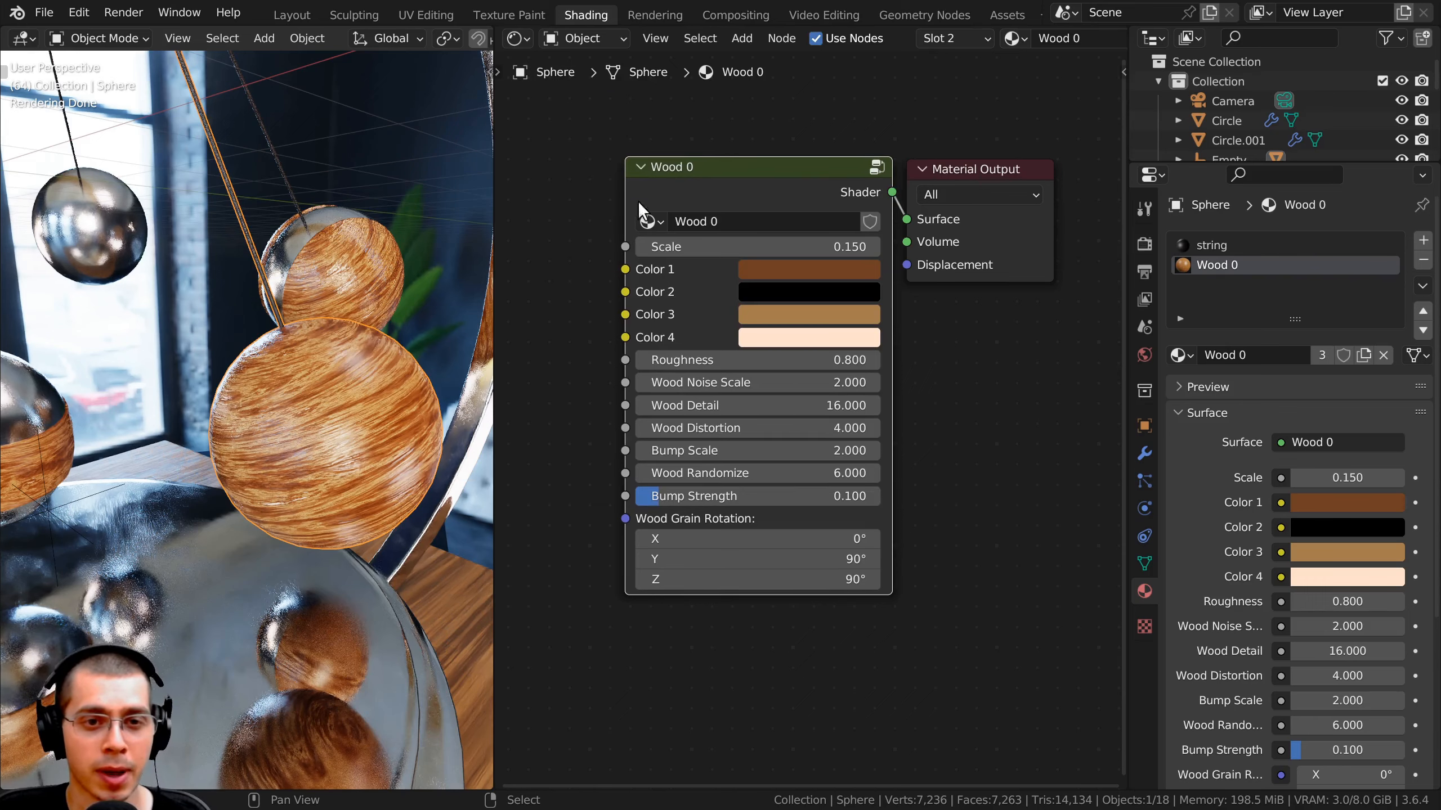
- Try a roughness of 0 in the Wood 0 node group and inspect the wood sphere up close
{"action": "middle_click_drag", "start_coordinate": [437, 440], "coordinate": [388, 425]}
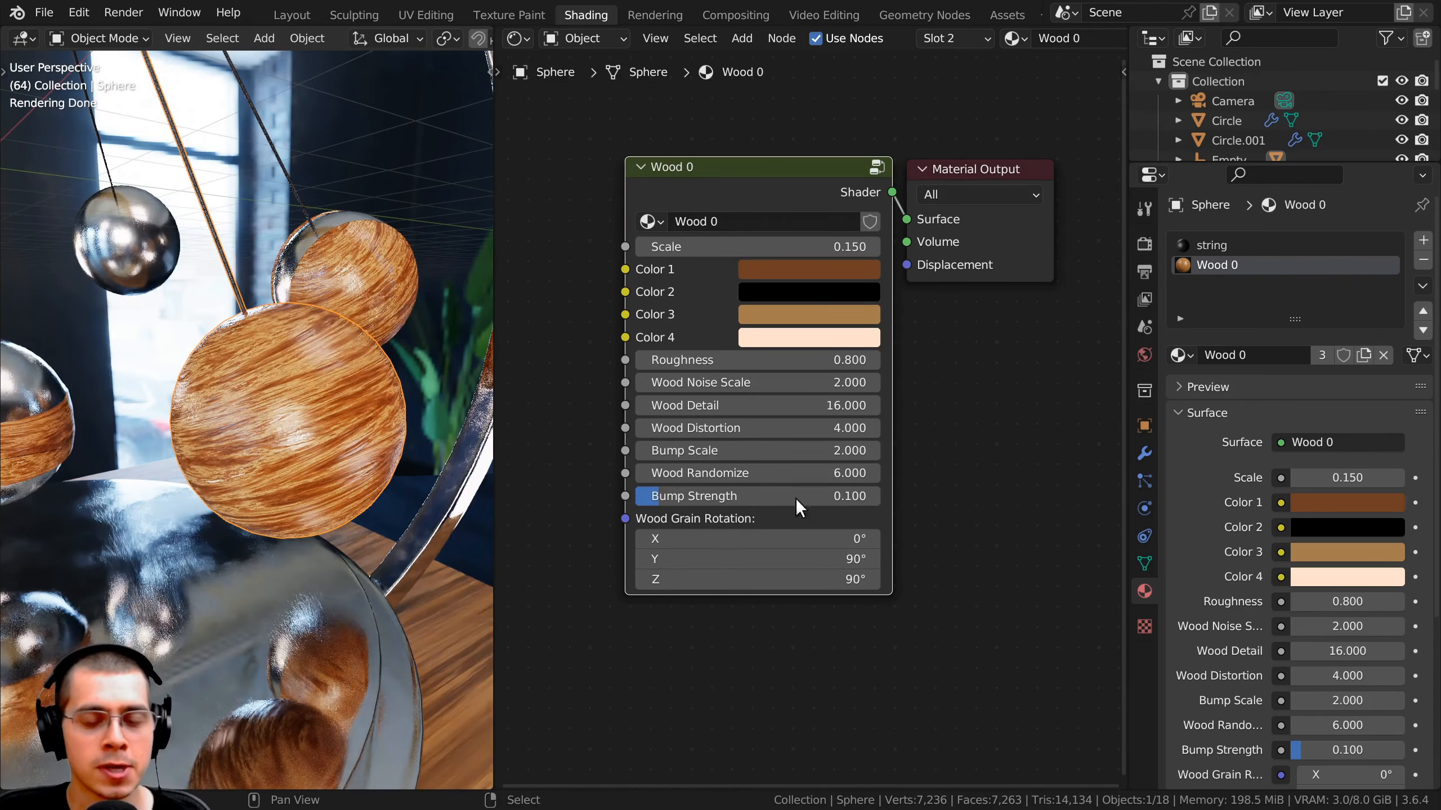
{"action": "middle_click_drag", "start_coordinate": [472, 453], "coordinate": [489, 397]}
{"action": "scroll", "coordinate": [353, 345], "scroll_direction": "up", "scroll_amount": 2}
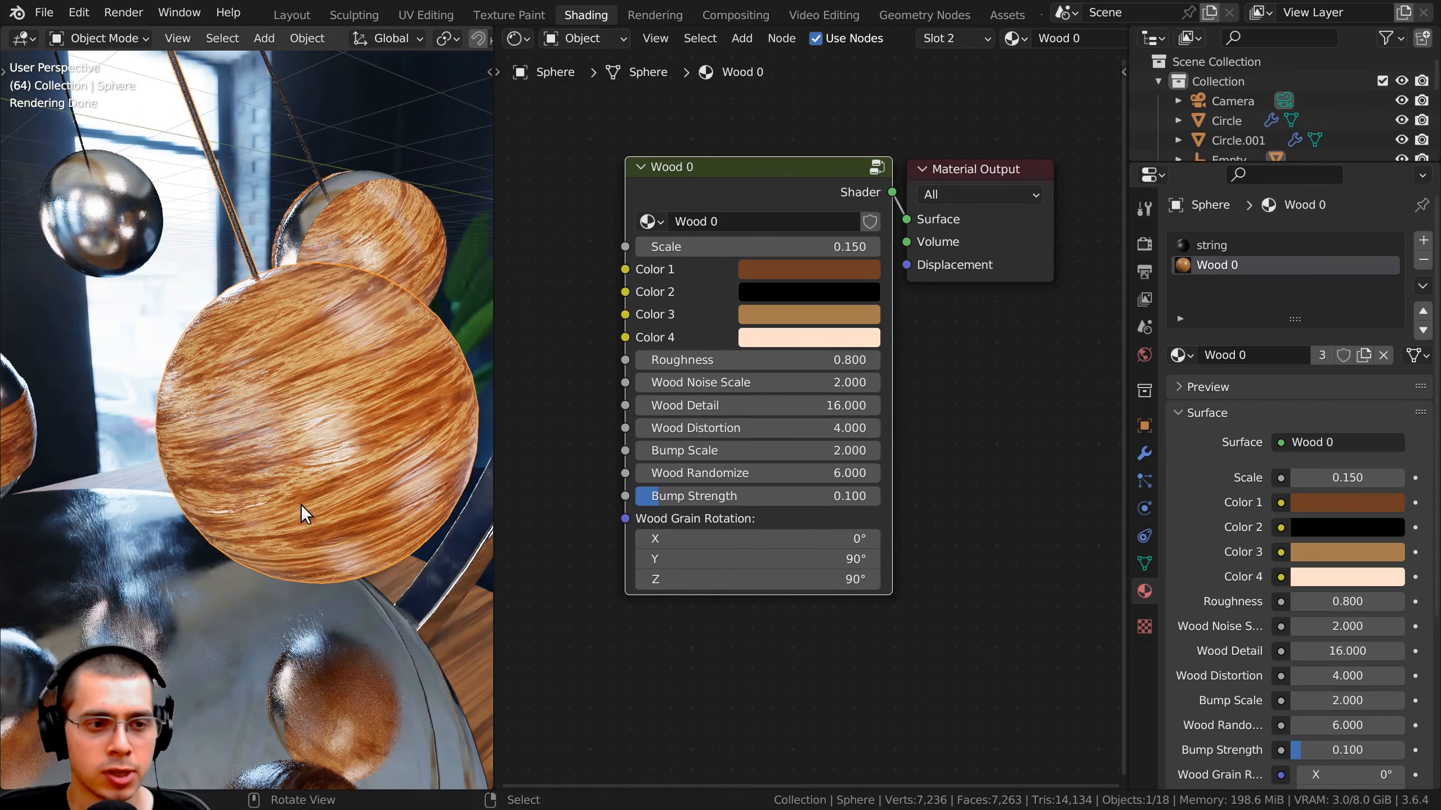
{"action": "middle_click_drag", "start_coordinate": [234, 424], "coordinate": [202, 343]}
{"action": "middle_click_drag", "start_coordinate": [224, 391], "coordinate": [213, 386]}
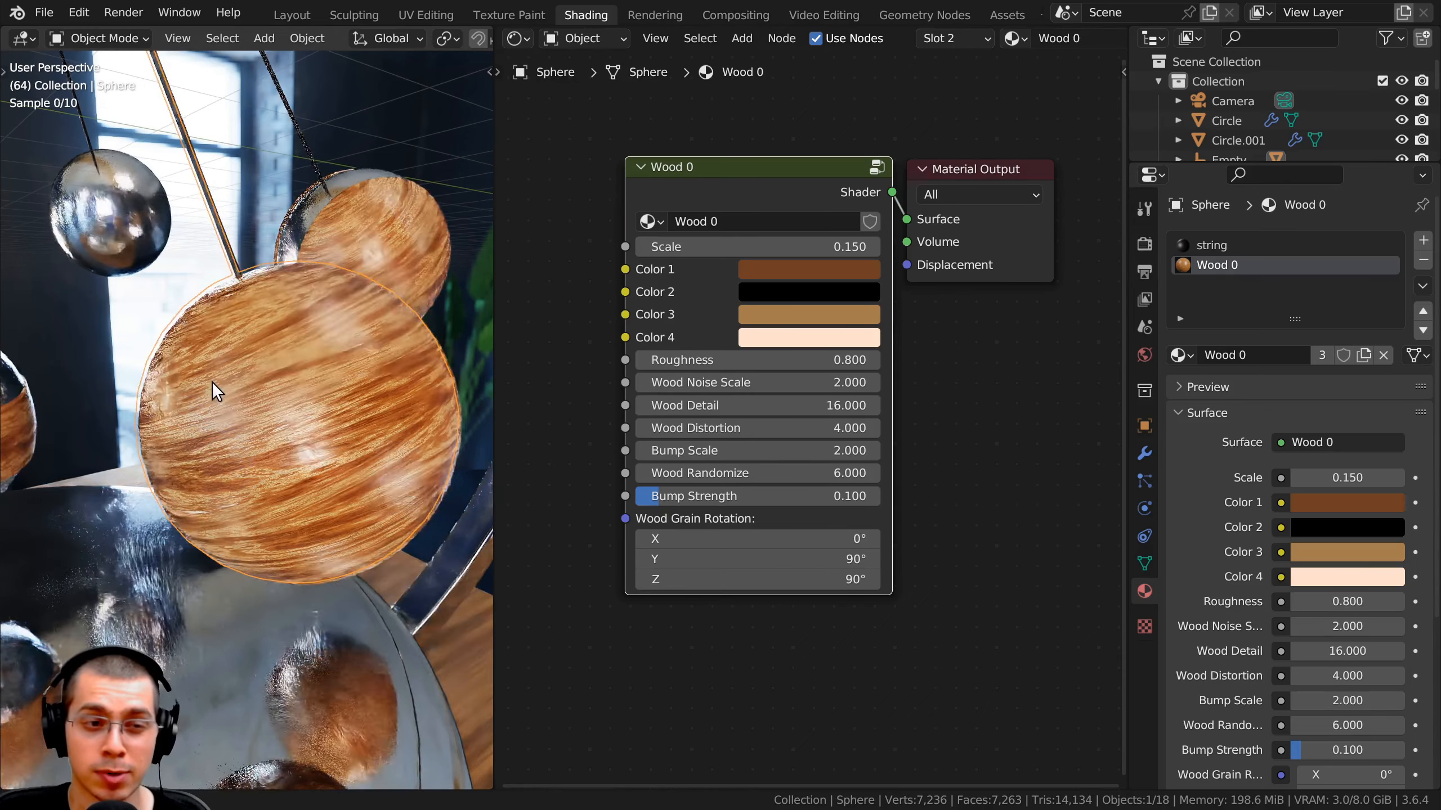
{"action": "mouse_move", "coordinate": [689, 246]}
{"action": "left_mouse_down", "text": "shift"}
{"action": "mouse_move", "coordinate": [662, 247]}
{"action": "mouse_move", "coordinate": [680, 246]}
{"action": "left_mouse_up", "text": "shift"}
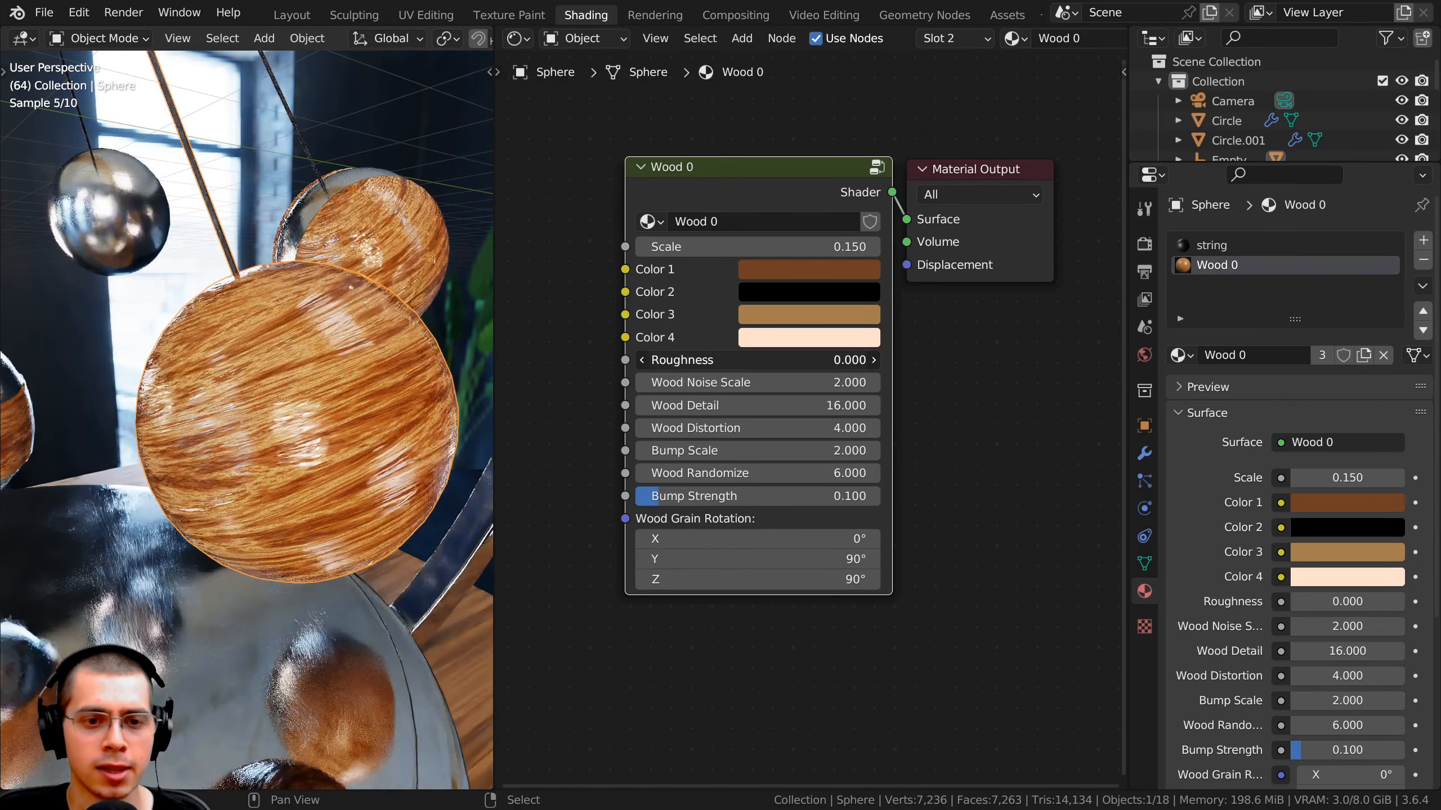
{"action": "middle_click_drag", "start_coordinate": [133, 371], "coordinate": [292, 339]}
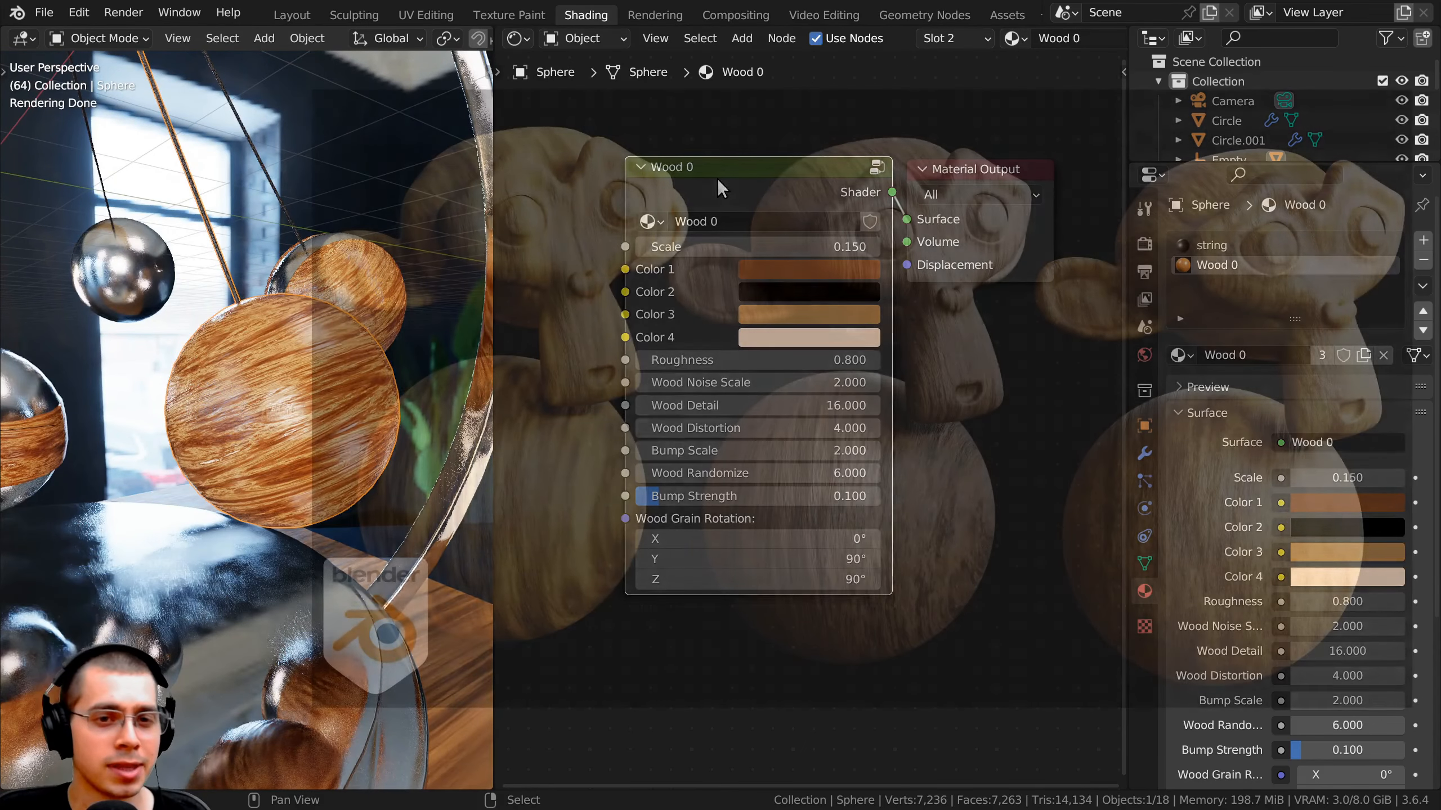
{"action": "left_click_drag", "start_coordinate": [718, 179], "coordinate": [726, 185]}
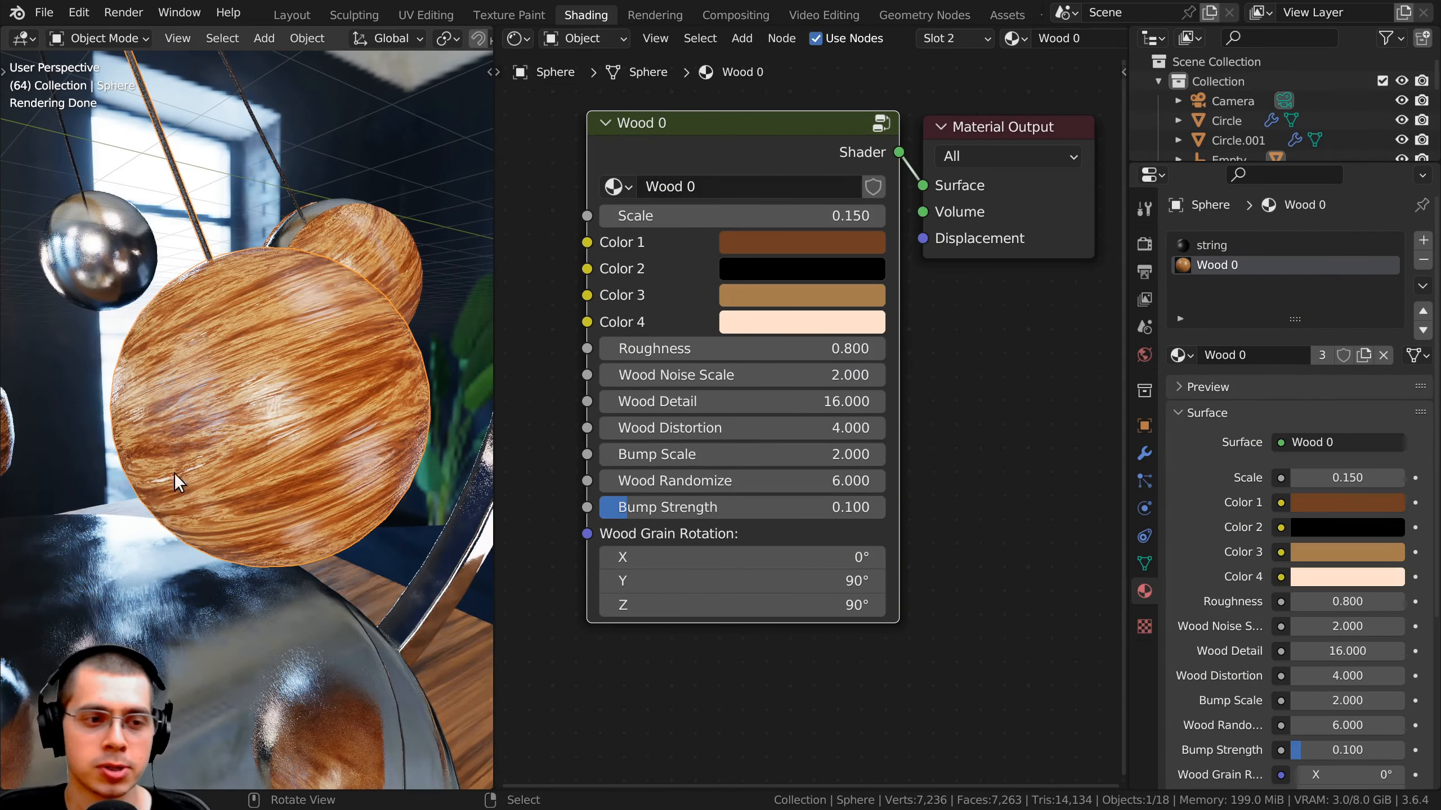
{"action": "key", "text": "g"}
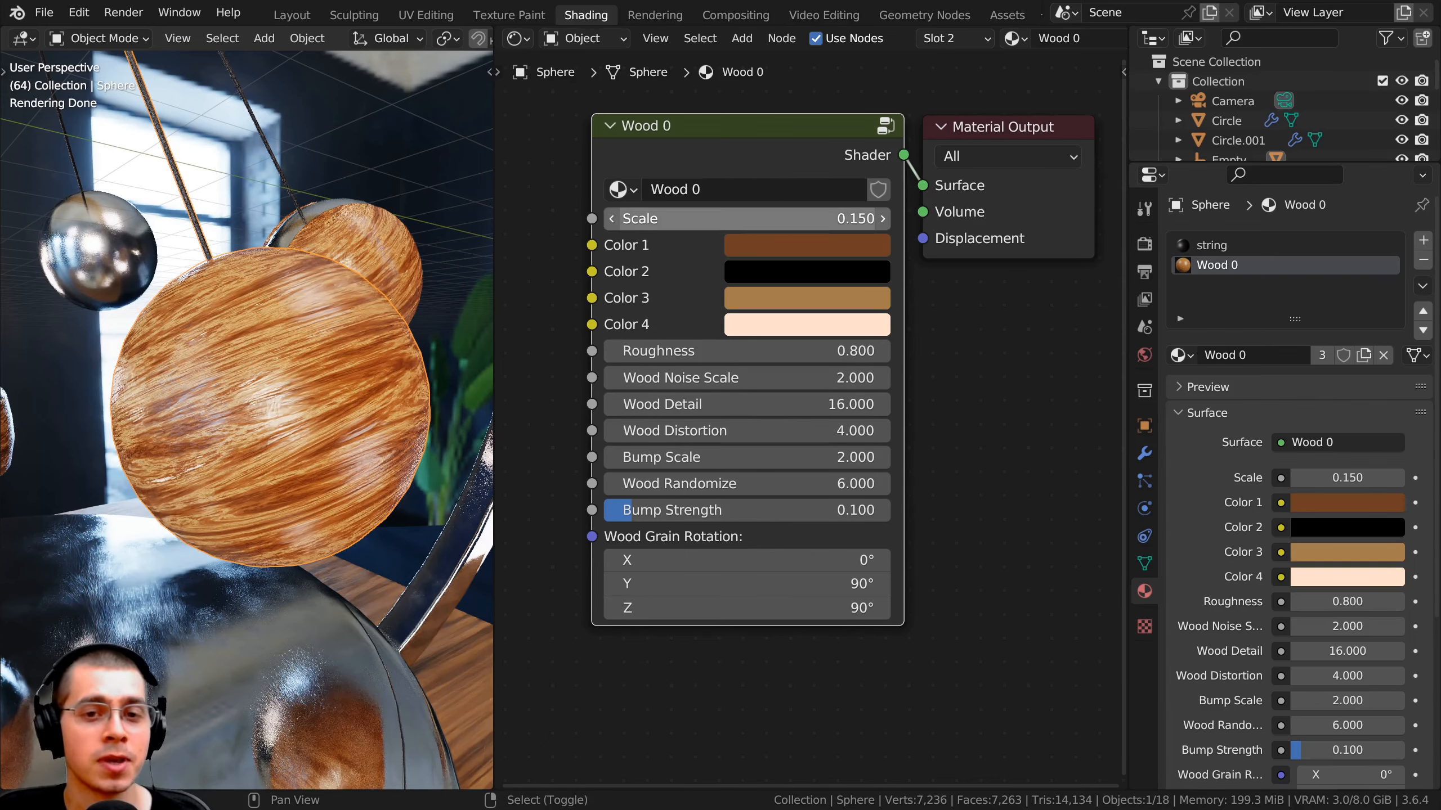
- Select the wooden tabletop and examine its Wood 2 material node group
{"action": "scroll", "coordinate": [274, 460], "scroll_direction": "down", "scroll_amount": 2}
{"action": "middle_click_drag", "start_coordinate": [273, 461], "coordinate": [274, 376], "text": "shift"}
{"action": "scroll", "coordinate": [356, 652], "scroll_direction": "down", "scroll_amount": 3}
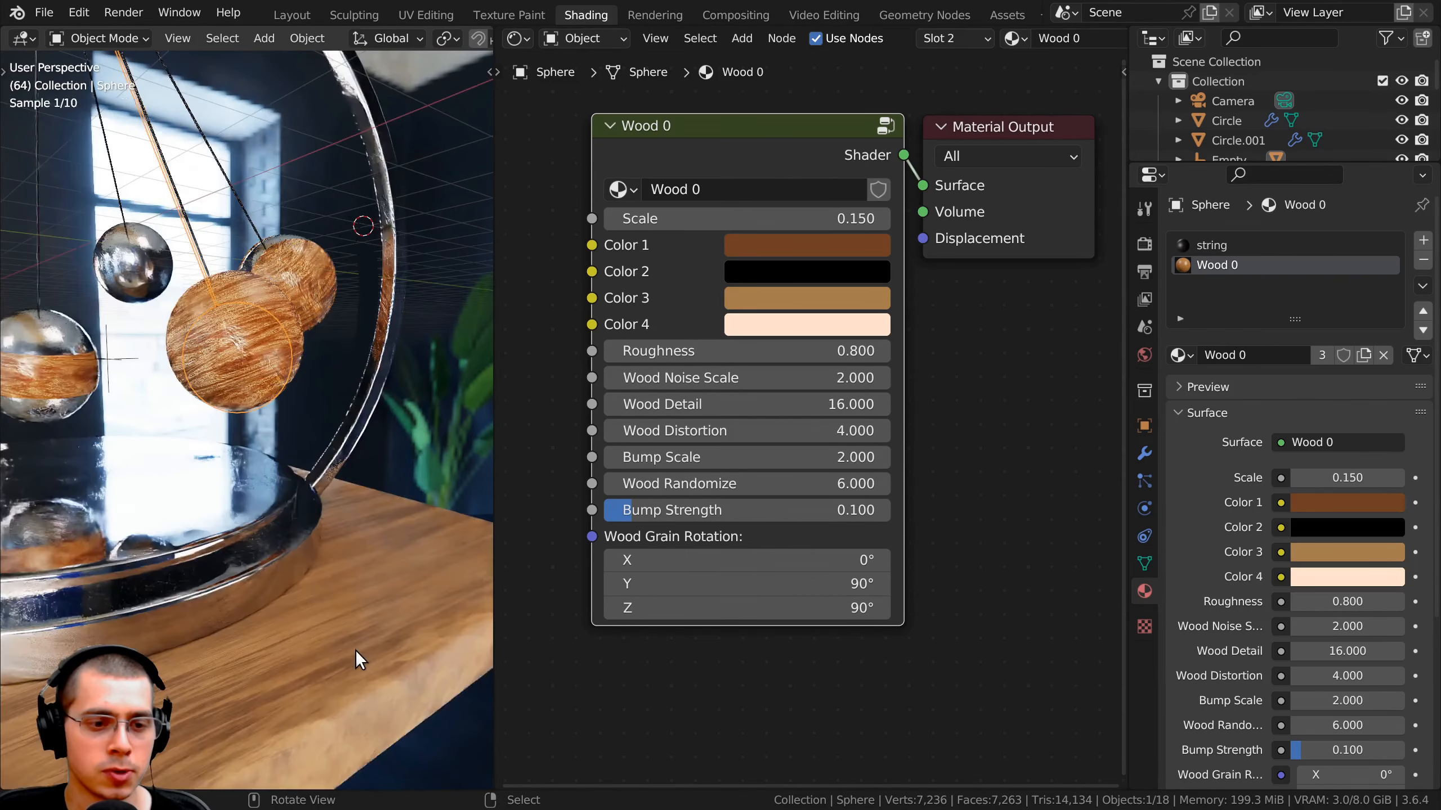
{"action": "scroll", "coordinate": [356, 652], "scroll_direction": "down", "scroll_amount": 4}
{"action": "middle_click_drag", "start_coordinate": [356, 652], "coordinate": [347, 583]}
{"action": "scroll", "coordinate": [264, 536], "scroll_direction": "up", "scroll_amount": 4}
{"action": "right_click", "coordinate": [264, 536]}
{"action": "middle_click_drag", "start_coordinate": [264, 536], "coordinate": [432, 482]}
{"action": "middle_click_drag", "start_coordinate": [824, 347], "coordinate": [750, 289]}
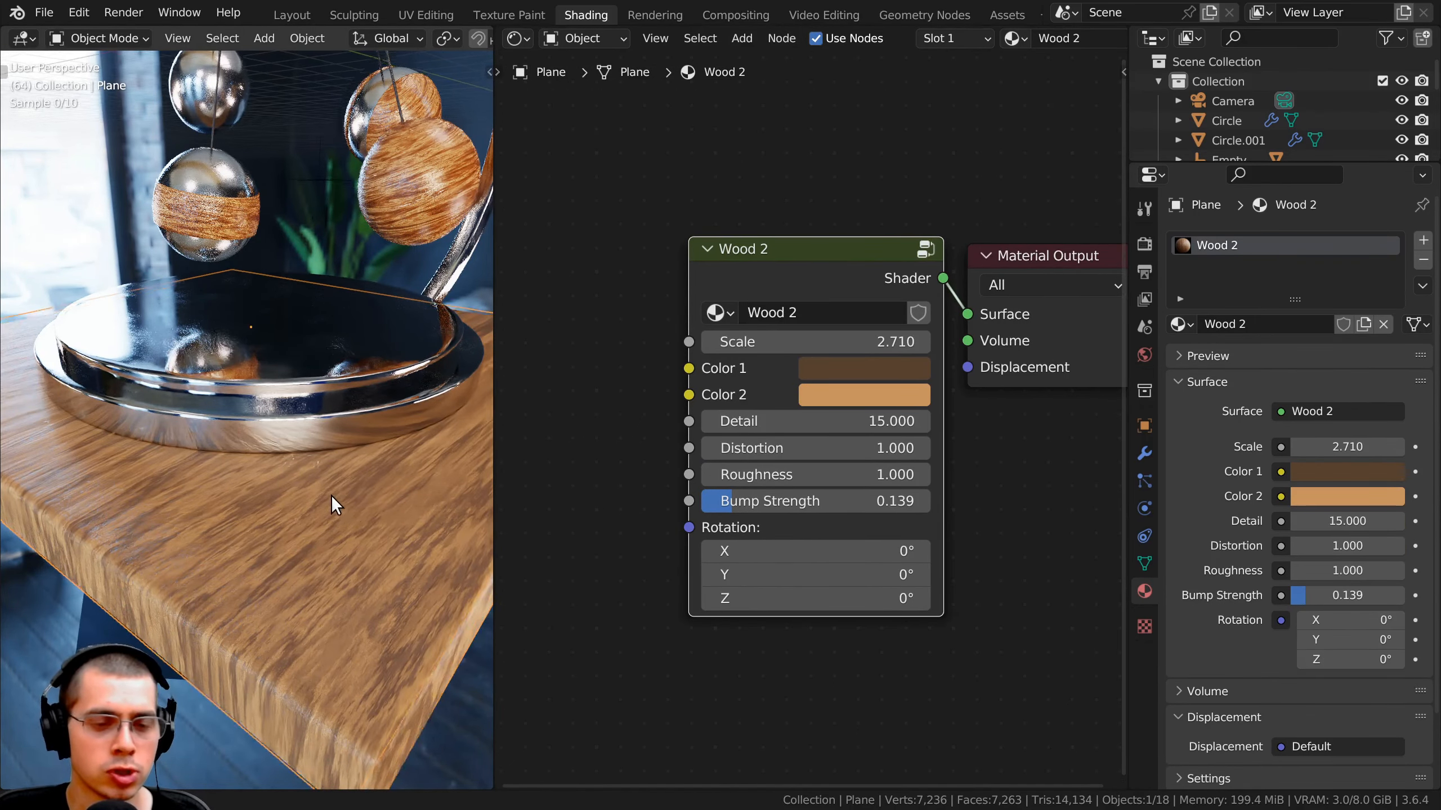
{"action": "mouse_move", "coordinate": [766, 260]}
{"action": "left_mouse_down"}
{"action": "mouse_move", "coordinate": [789, 242]}
{"action": "mouse_move", "coordinate": [771, 238]}
{"action": "left_mouse_up"}
{"action": "scroll", "coordinate": [333, 520], "scroll_direction": "down", "scroll_amount": 1}
- Select the round metal base plate and frame its material nodes
{"action": "middle_click_drag", "start_coordinate": [347, 509], "coordinate": [272, 528]}
{"action": "scroll", "coordinate": [357, 505], "scroll_direction": "up", "scroll_amount": 3}
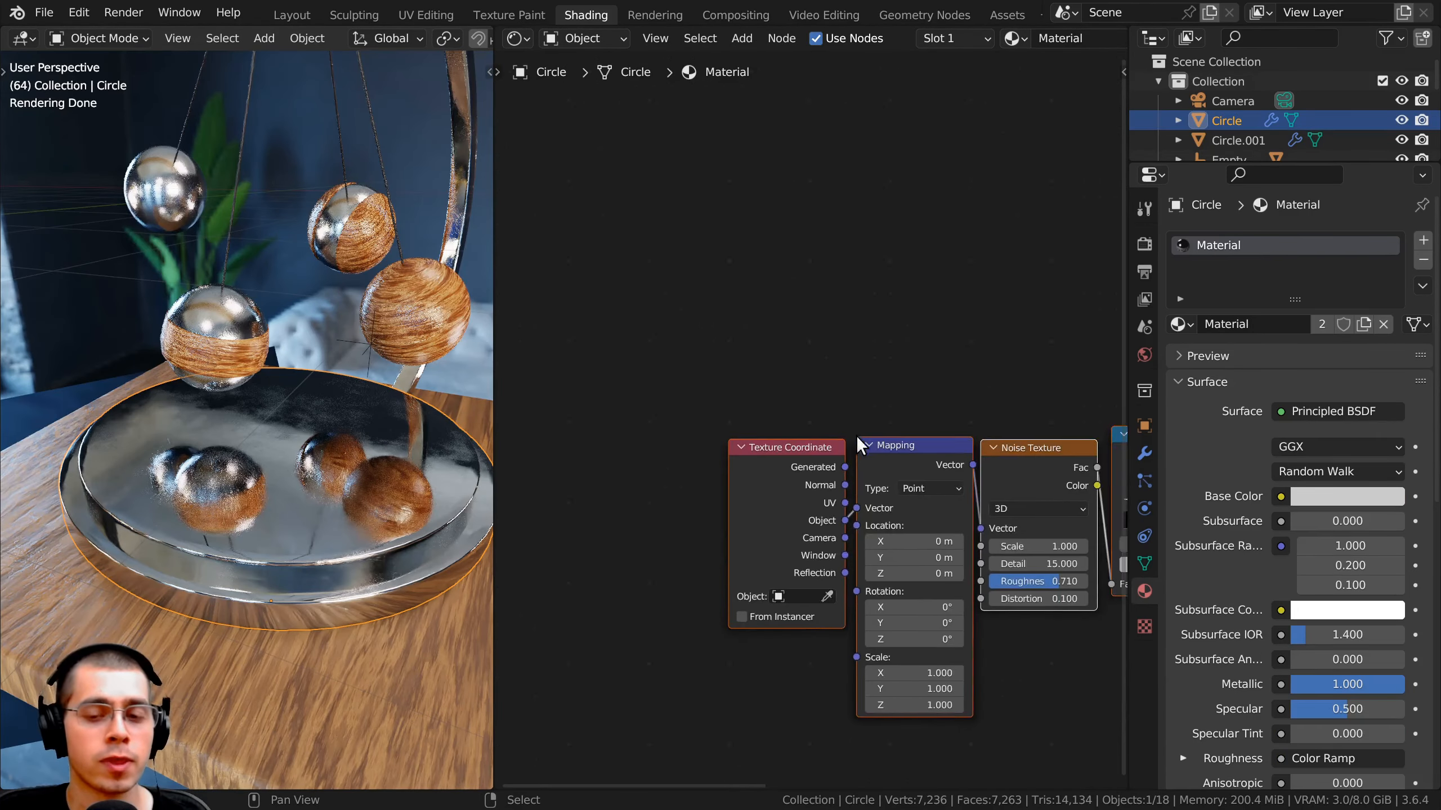
{"action": "key", "text": "Home"}
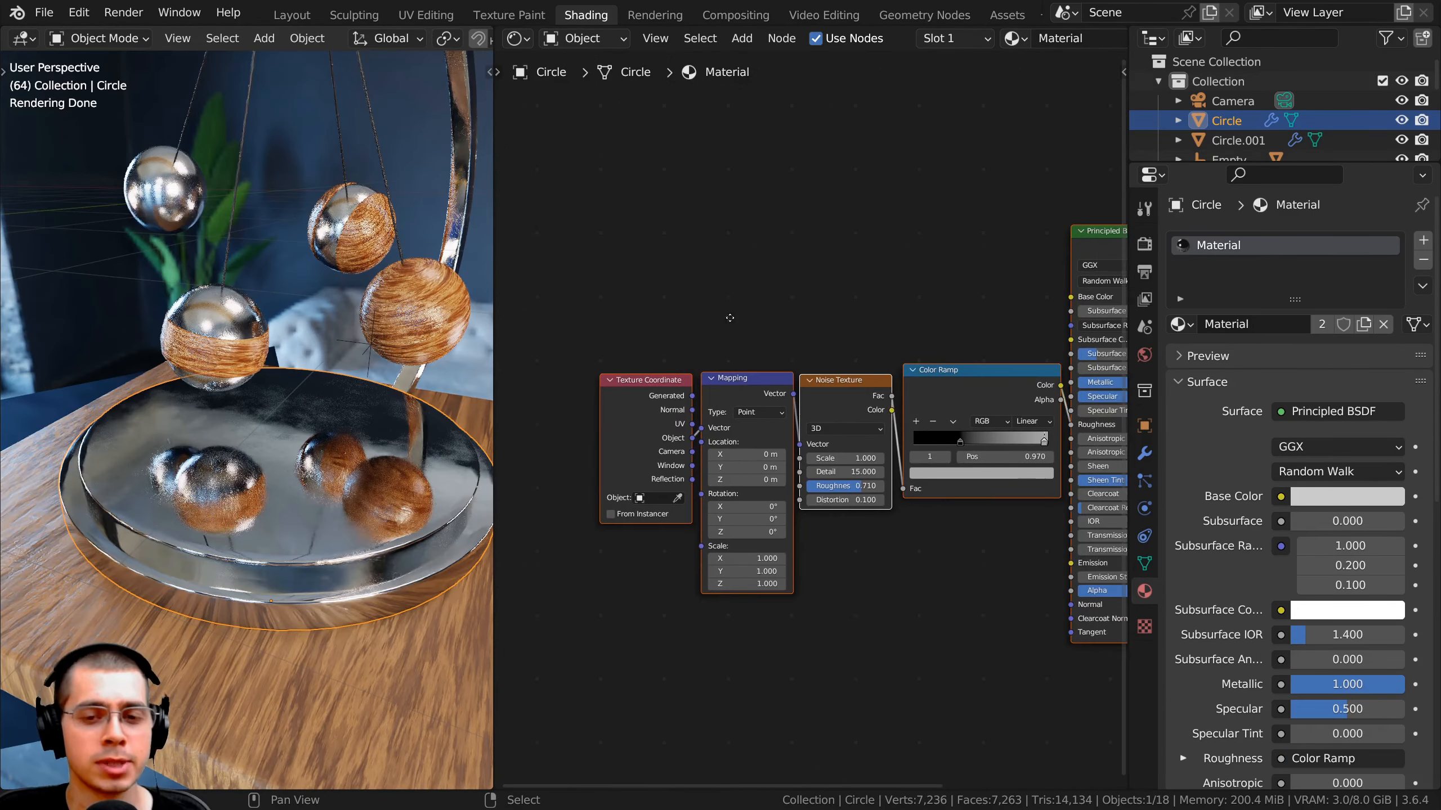
{"action": "scroll", "coordinate": [820, 374], "scroll_direction": "up", "scroll_amount": 6}
- Examine the base plate's Texture Coordinate, Mapping, Noise Texture and Color Ramp nodes feeding the Principled BSDF roughness
{"action": "middle_click_drag", "start_coordinate": [885, 370], "coordinate": [685, 394]}
{"action": "scroll", "coordinate": [737, 381], "scroll_direction": "up", "scroll_amount": 1}
{"action": "middle_click_drag", "start_coordinate": [805, 354], "coordinate": [837, 359]}
{"action": "mouse_move", "coordinate": [857, 345]}
{"action": "left_mouse_down"}
{"action": "mouse_move", "coordinate": [747, 345]}
{"action": "mouse_move", "coordinate": [857, 345]}
{"action": "left_mouse_up"}
{"action": "middle_click_drag", "start_coordinate": [836, 339], "coordinate": [860, 336]}
{"action": "middle_click_drag", "start_coordinate": [744, 350], "coordinate": [887, 363]}
{"action": "middle_click_drag", "start_coordinate": [750, 451], "coordinate": [865, 418]}
{"action": "scroll", "coordinate": [865, 418], "scroll_direction": "down", "scroll_amount": 1}
{"action": "middle_click_drag", "start_coordinate": [692, 352], "coordinate": [757, 342]}
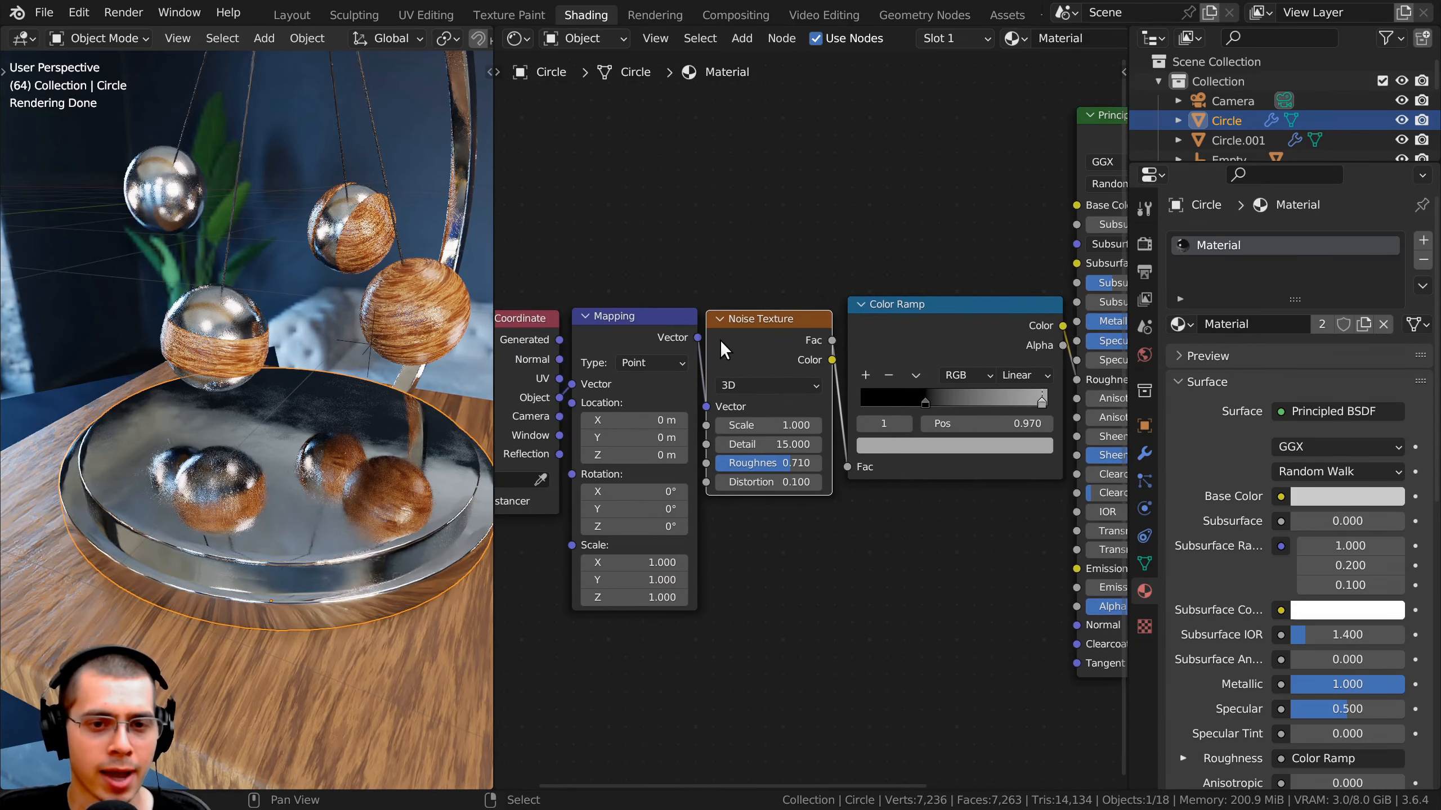
{"action": "middle_click_drag", "start_coordinate": [894, 350], "coordinate": [762, 345]}
{"action": "scroll", "coordinate": [762, 345], "scroll_direction": "up", "scroll_amount": 2}
{"action": "scroll", "coordinate": [289, 436], "scroll_direction": "up", "scroll_amount": 2}
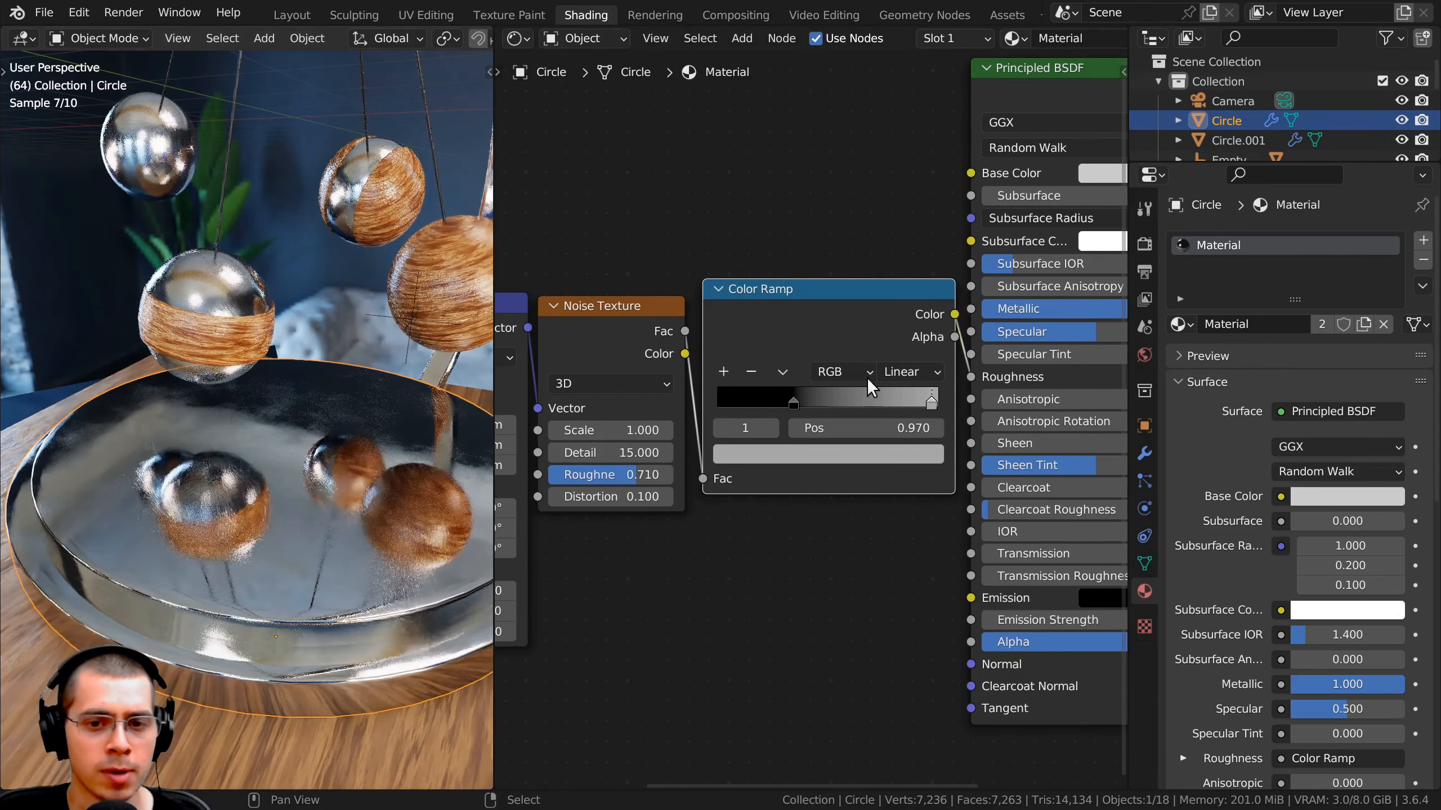
- Inspect the base plate's reflections and uneven roughness up close from several angles
{"action": "middle_click_drag", "start_coordinate": [442, 440], "coordinate": [401, 452]}
{"action": "scroll", "coordinate": [329, 449], "scroll_direction": "up", "scroll_amount": 4}
{"action": "scroll", "coordinate": [457, 474], "scroll_direction": "down", "scroll_amount": 4}
{"action": "left_click_drag", "start_coordinate": [401, 451], "coordinate": [401, 451]}
{"action": "scroll", "coordinate": [337, 444], "scroll_direction": "up", "scroll_amount": 3}
{"action": "middle_click_drag", "start_coordinate": [400, 451], "coordinate": [283, 399]}
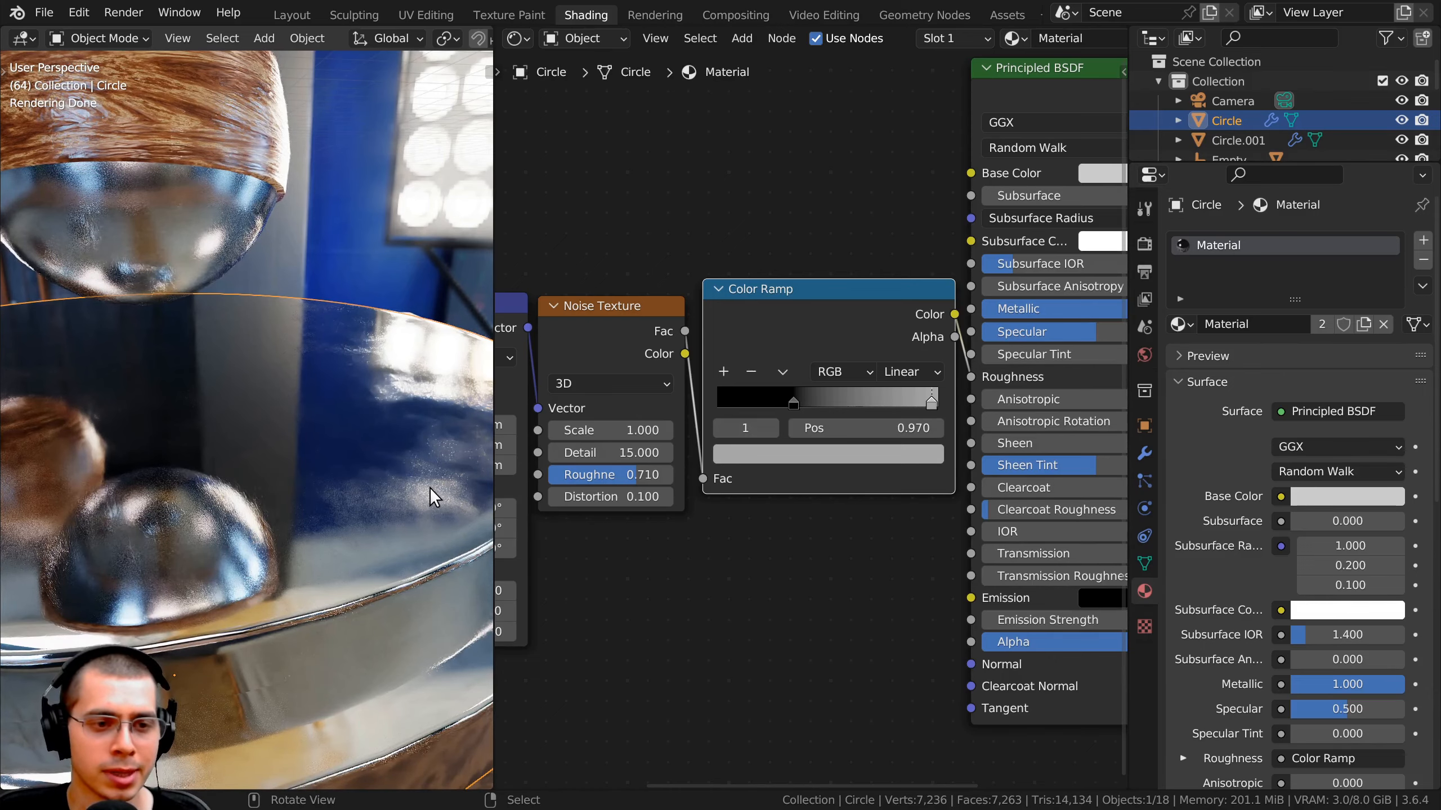
{"action": "middle_click_drag", "start_coordinate": [441, 462], "coordinate": [320, 420]}
{"action": "scroll", "coordinate": [317, 412], "scroll_direction": "down", "scroll_amount": 3}
- Look through the camera and select the all-metal sphere to review its Principled BSDF material
{"action": "key", "text": "KP_0"}
{"action": "scroll", "coordinate": [241, 227], "scroll_direction": "up", "scroll_amount": 9}
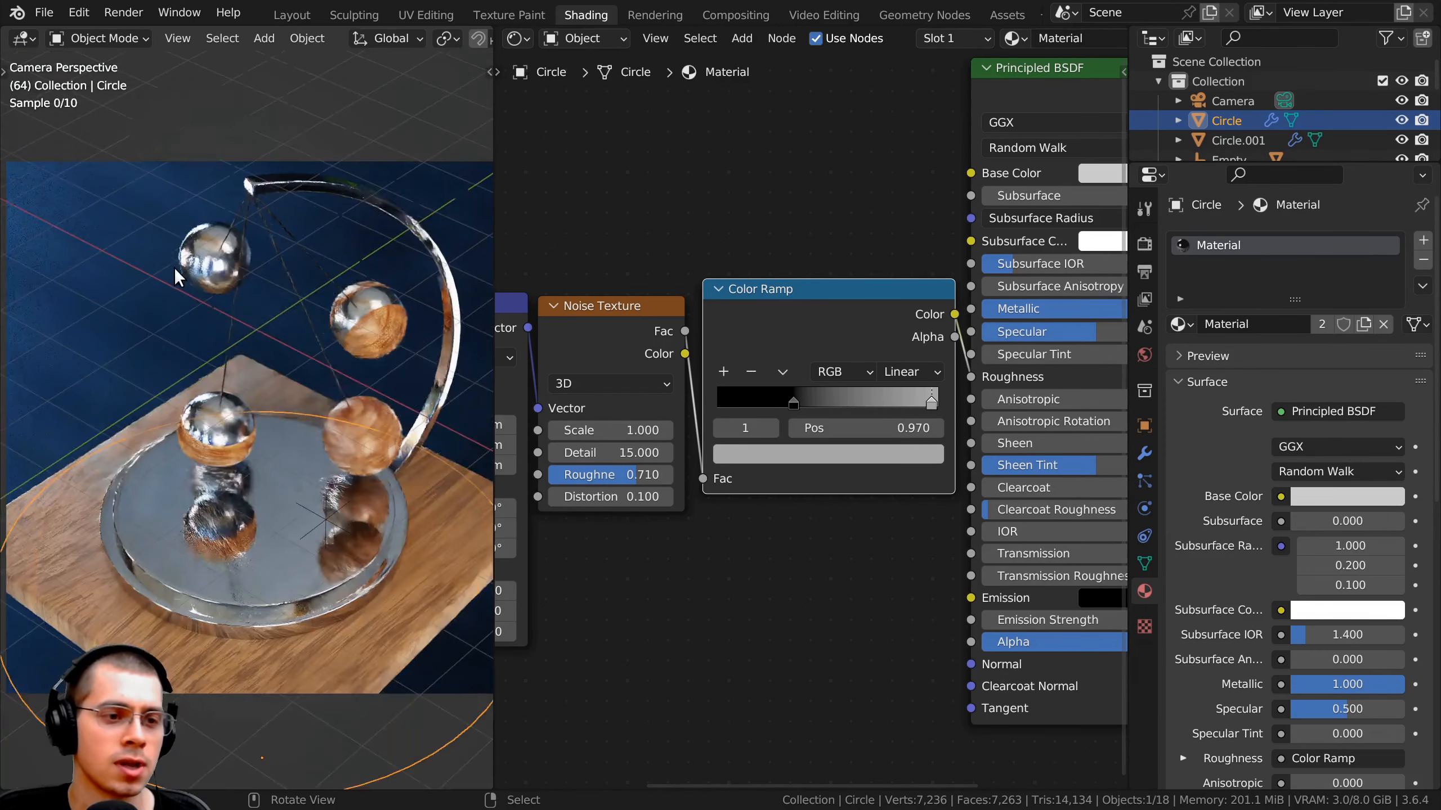
{"action": "left_click", "coordinate": [239, 204]}
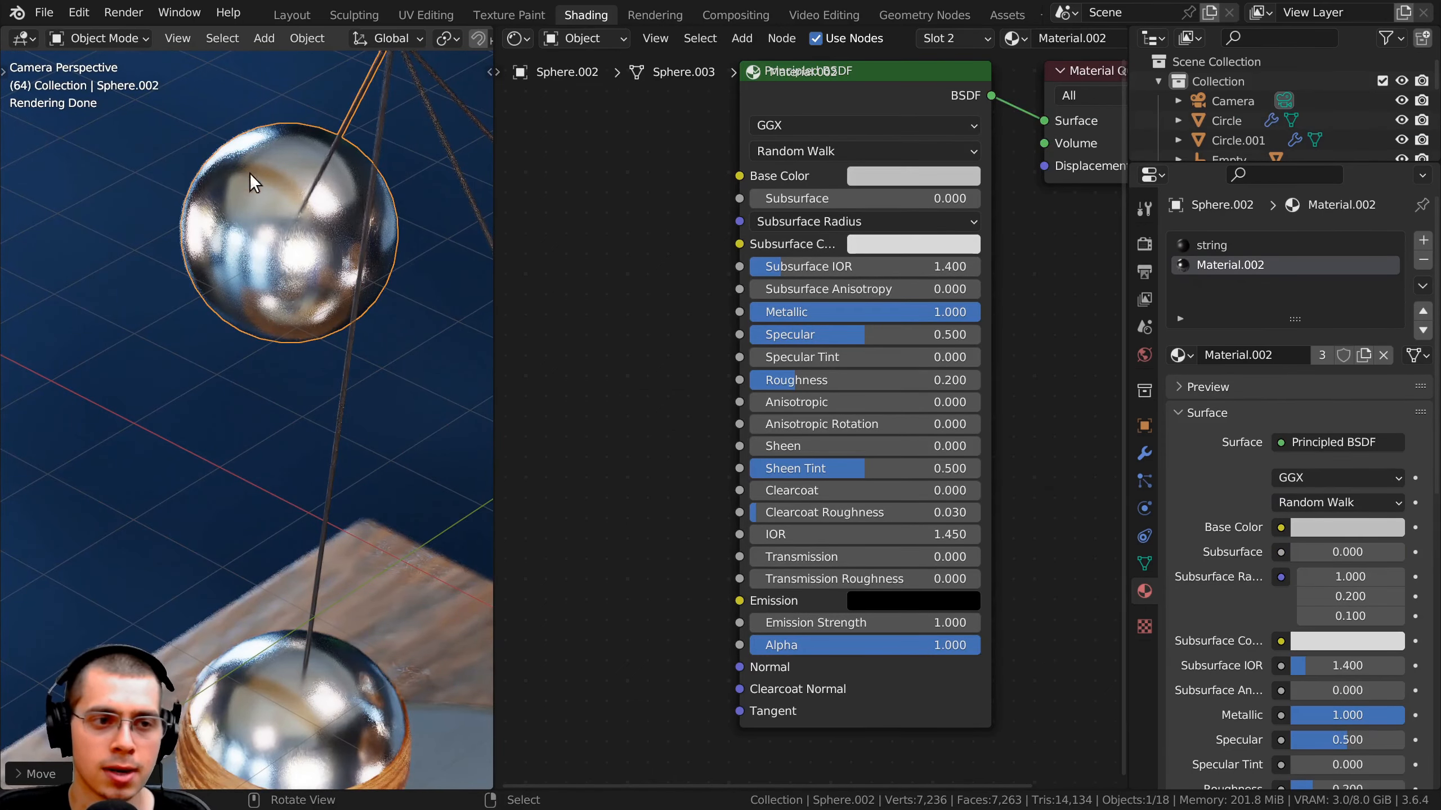
{"action": "scroll", "coordinate": [283, 202], "scroll_direction": "down", "scroll_amount": 1}
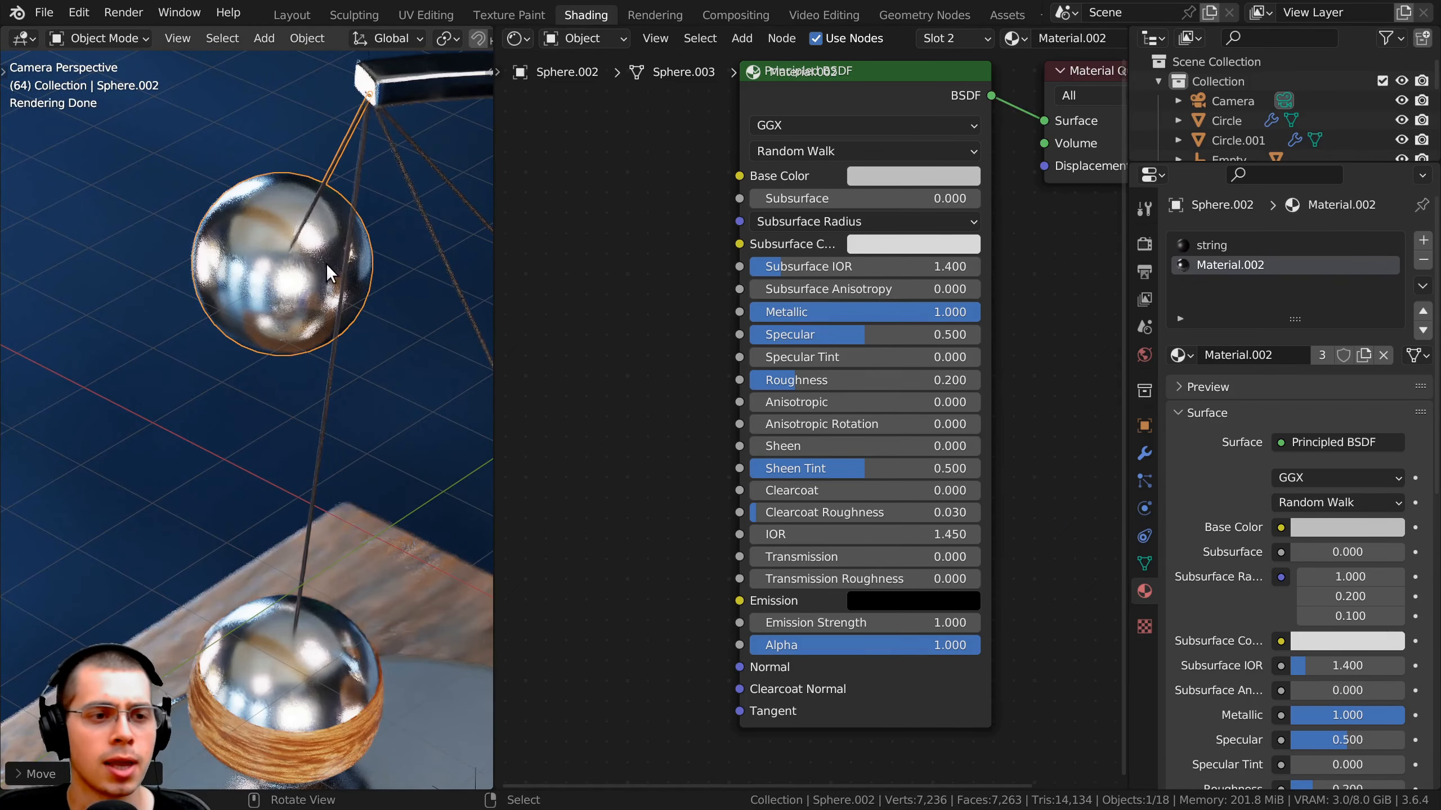
{"action": "scroll", "coordinate": [326, 263], "scroll_direction": "down", "scroll_amount": 5}
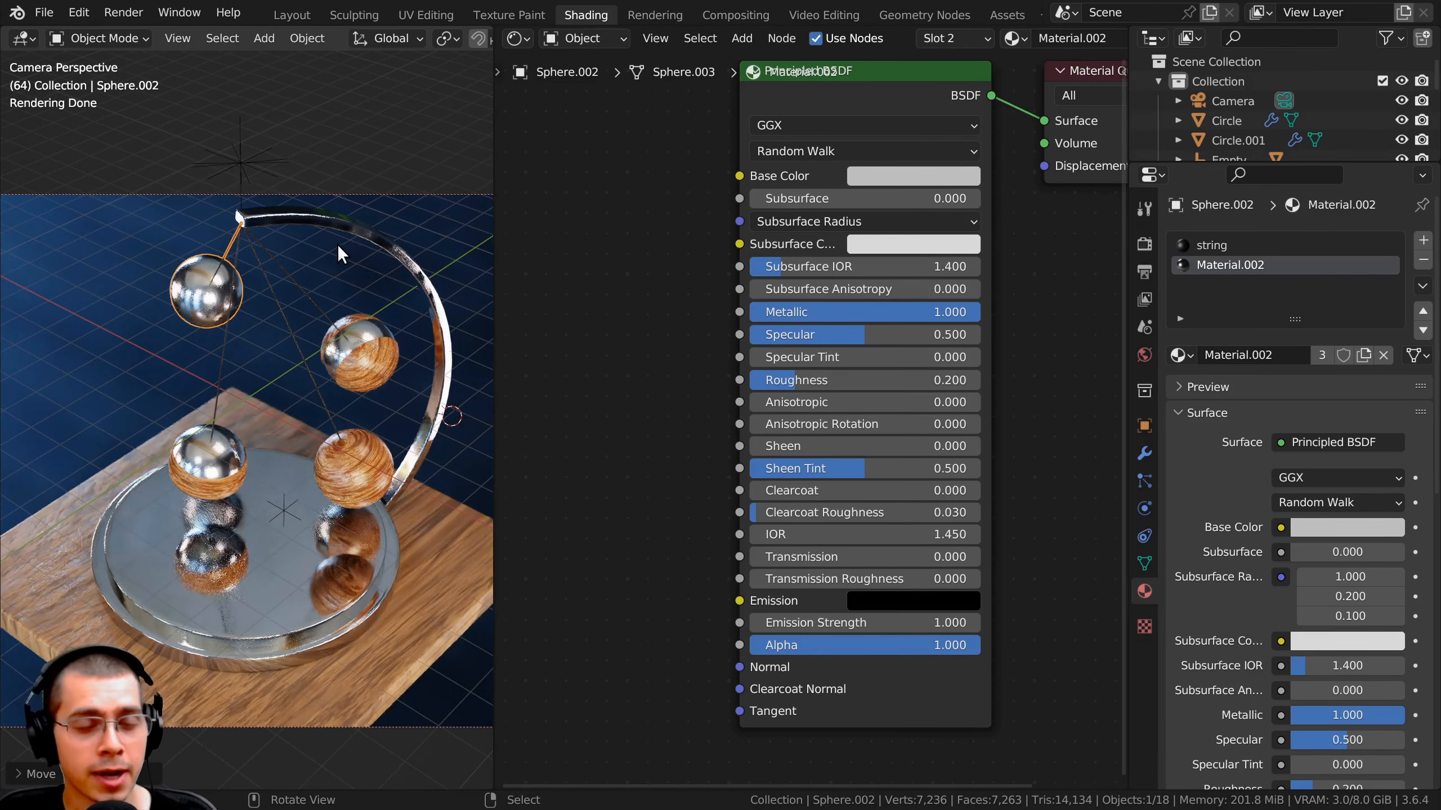
- Widen the 3D viewport and frame the finished pendulum in camera view, with the render sampling settings shown
{"action": "left_click_drag", "start_coordinate": [496, 241], "coordinate": [680, 239]}
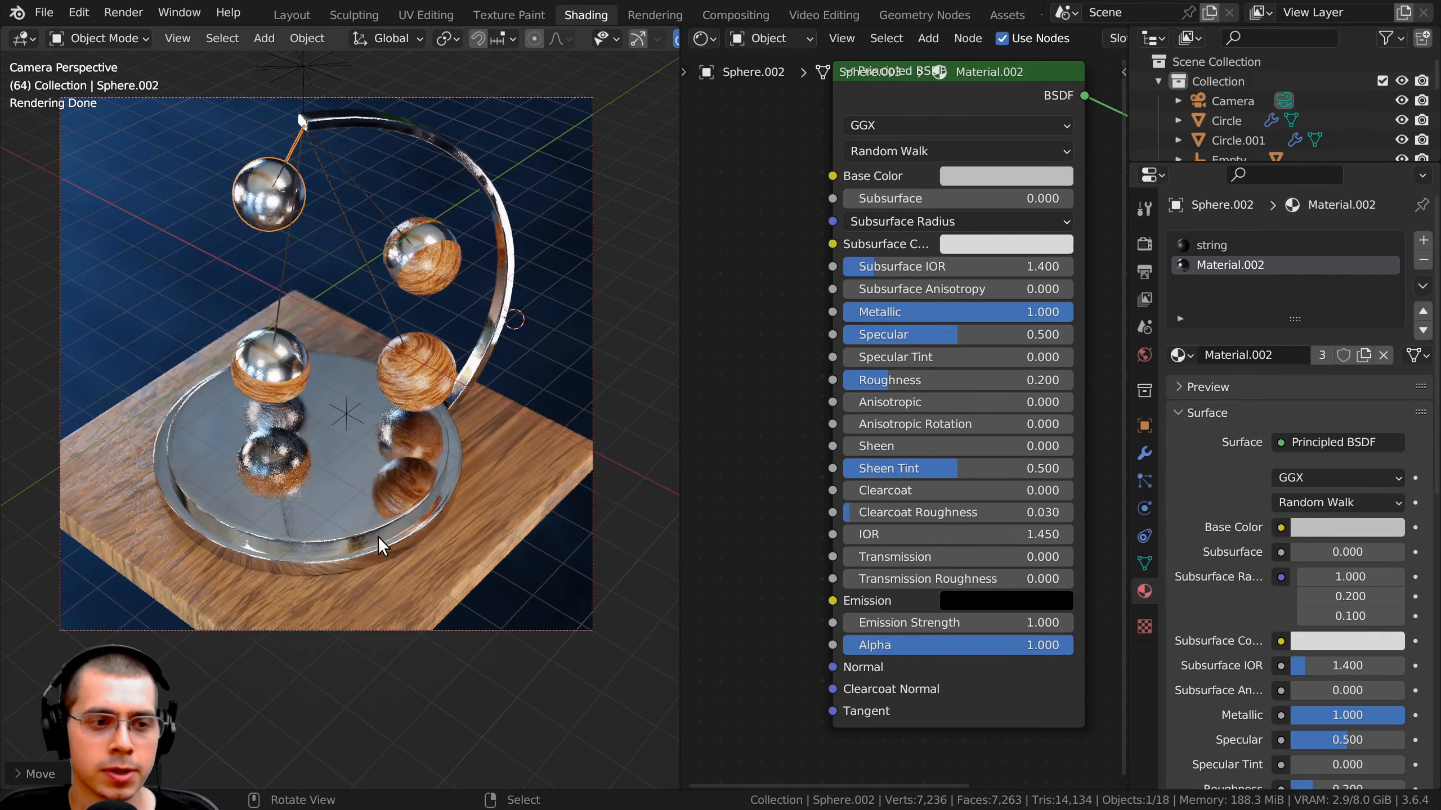
{"action": "scroll", "coordinate": [378, 537], "scroll_direction": "up", "scroll_amount": 4}
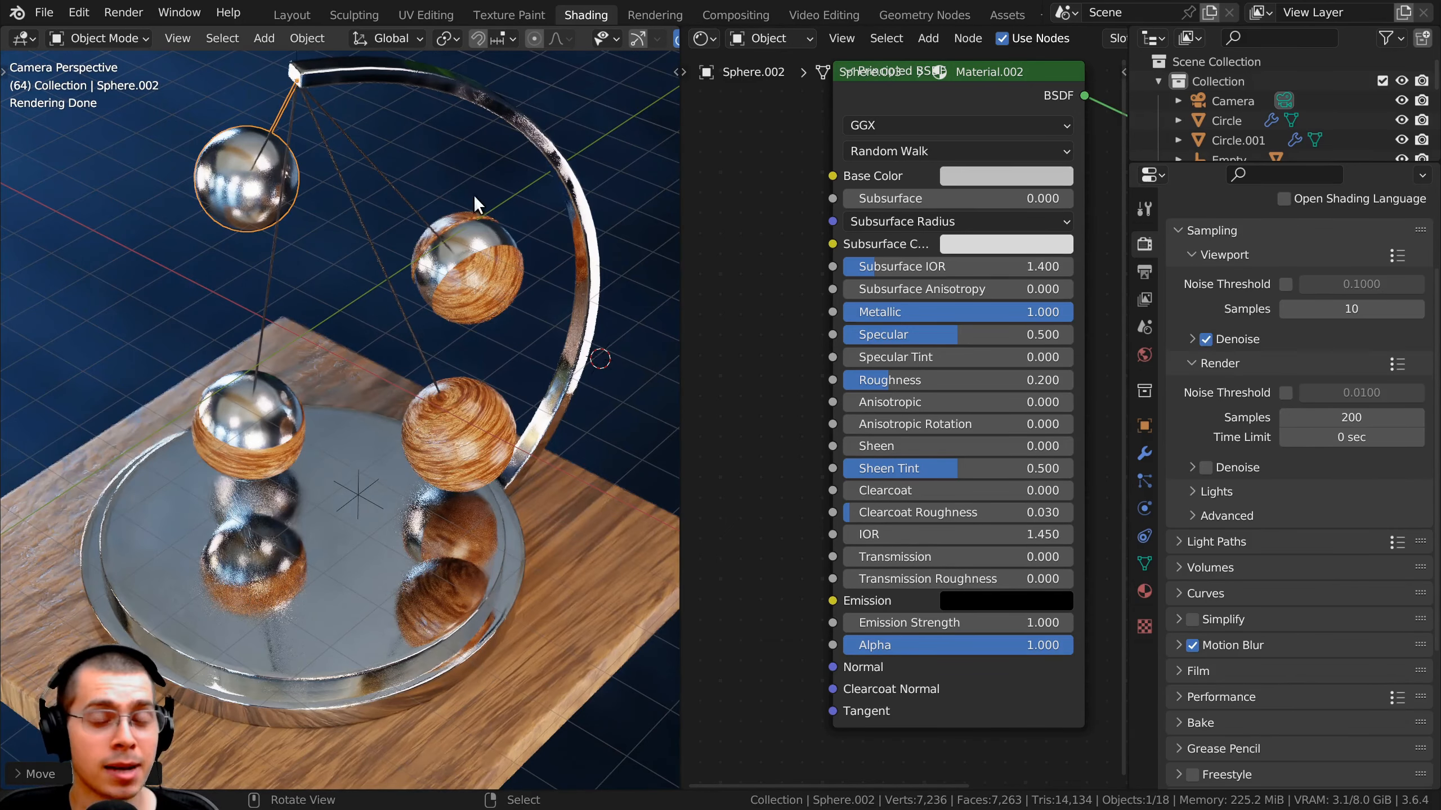
{"action": "scroll", "coordinate": [851, 229], "scroll_direction": "down", "scroll_amount": 3}
{"action": "middle_click_drag", "start_coordinate": [859, 244], "coordinate": [824, 263]}
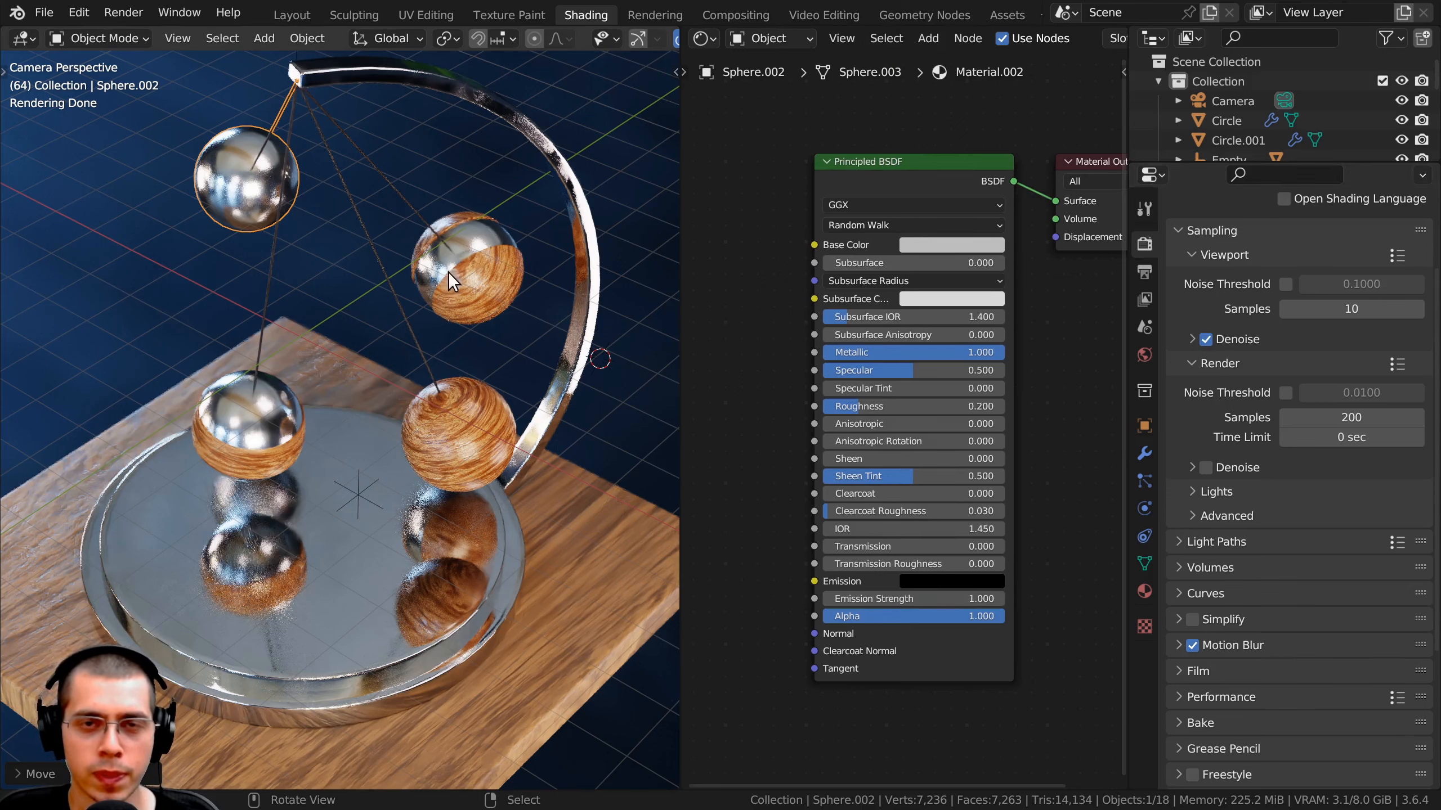
{"action": "key", "text": "Home"}
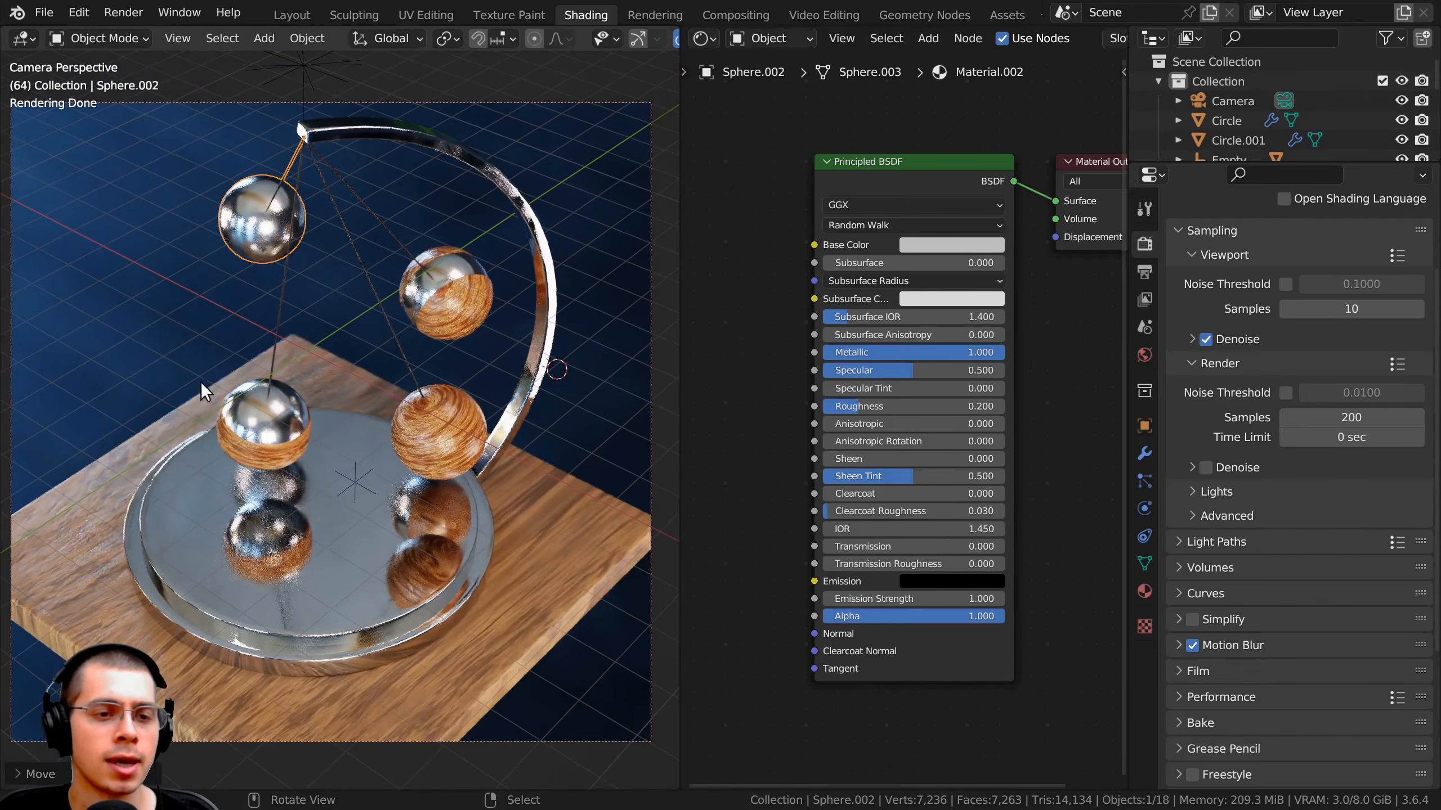
{"action": "middle_click_drag", "start_coordinate": [480, 258], "coordinate": [488, 261], "text": "shift"}
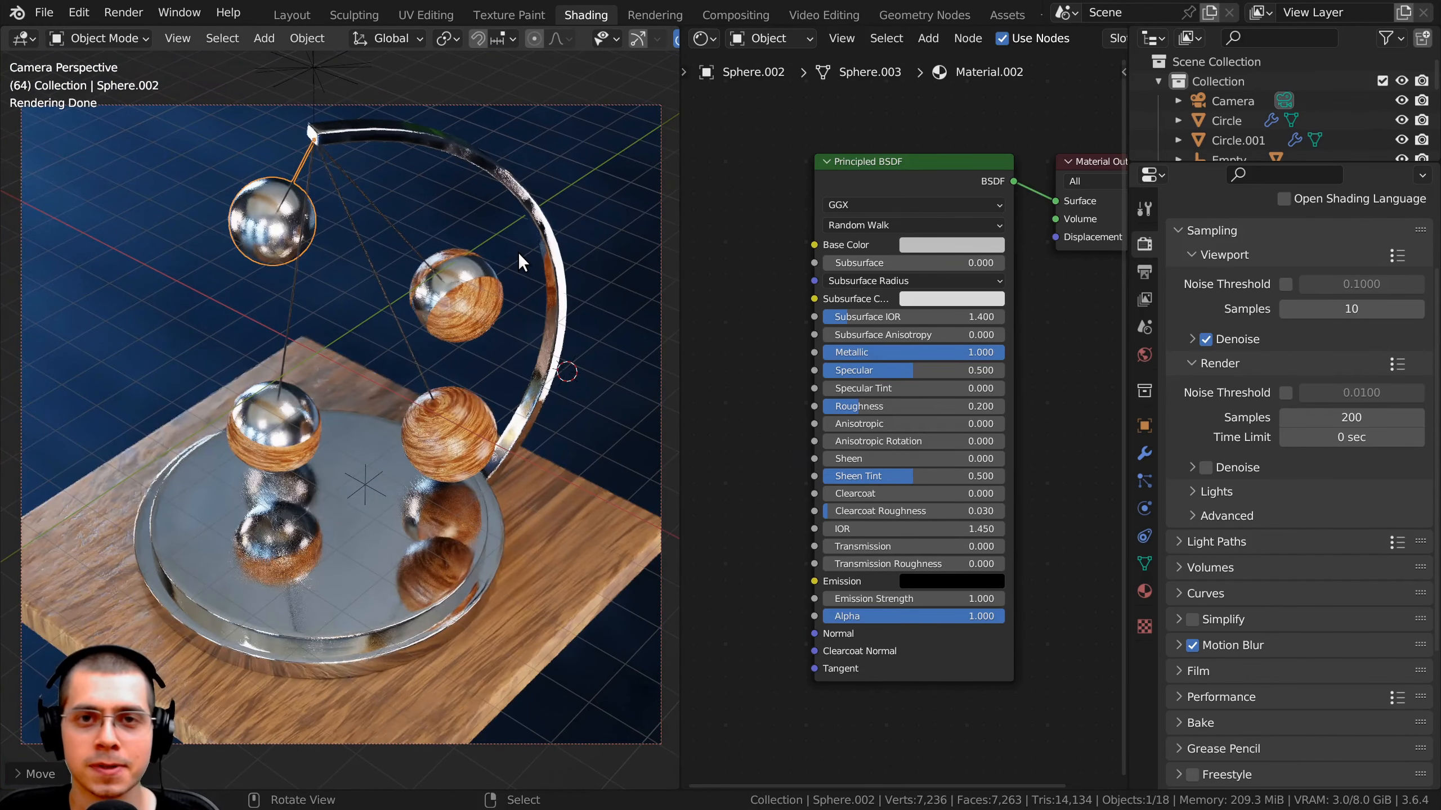